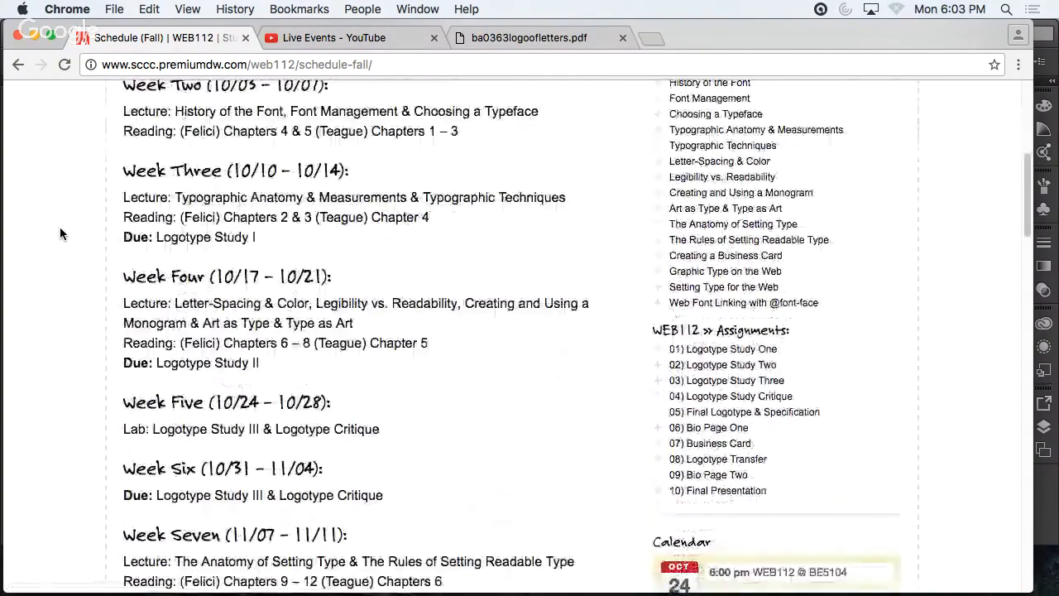
# - Open the 03) Logotype Study Three assignment from the class schedule page and view its IT Services example
pyautogui.scroll(-2, 60, 234)
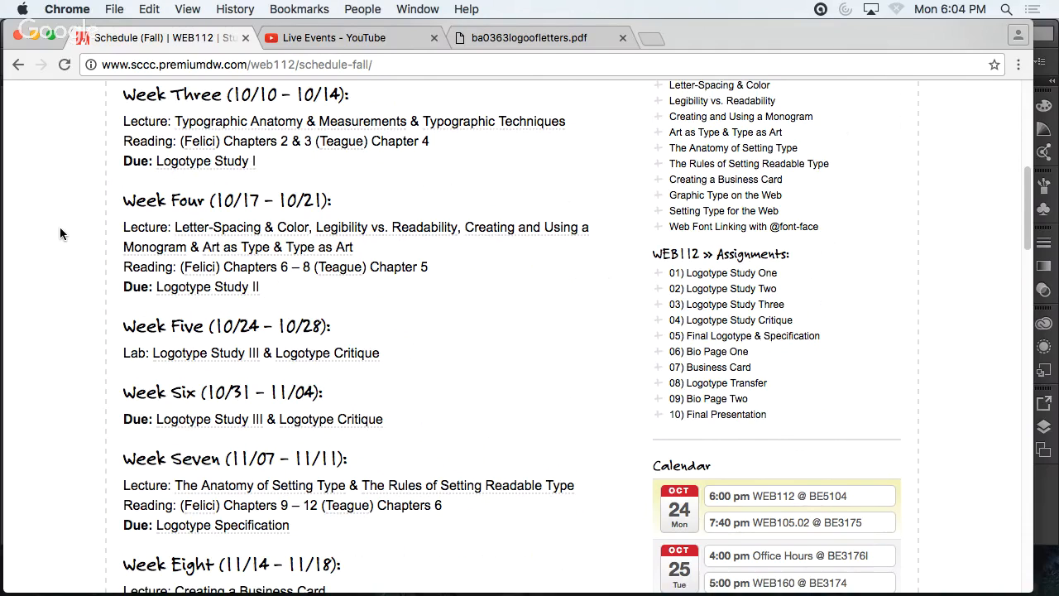
pyautogui.keyDown('super'); pyautogui.click(776, 311); pyautogui.keyUp('super')
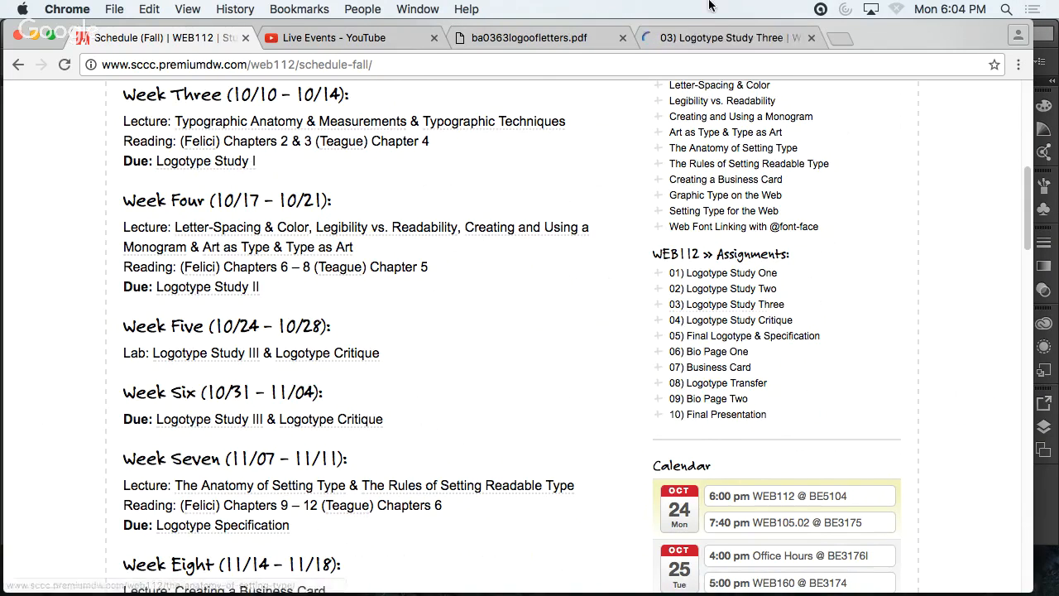
pyautogui.click(714, 35)
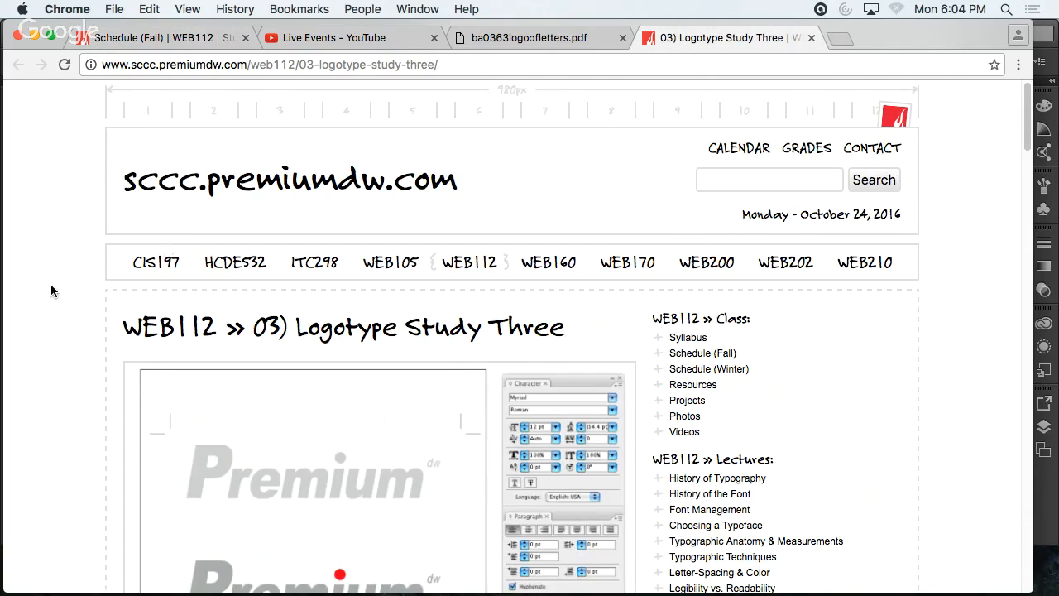
pyautogui.scroll(-4, 53, 282)
pyautogui.scroll(-5, 53, 288)
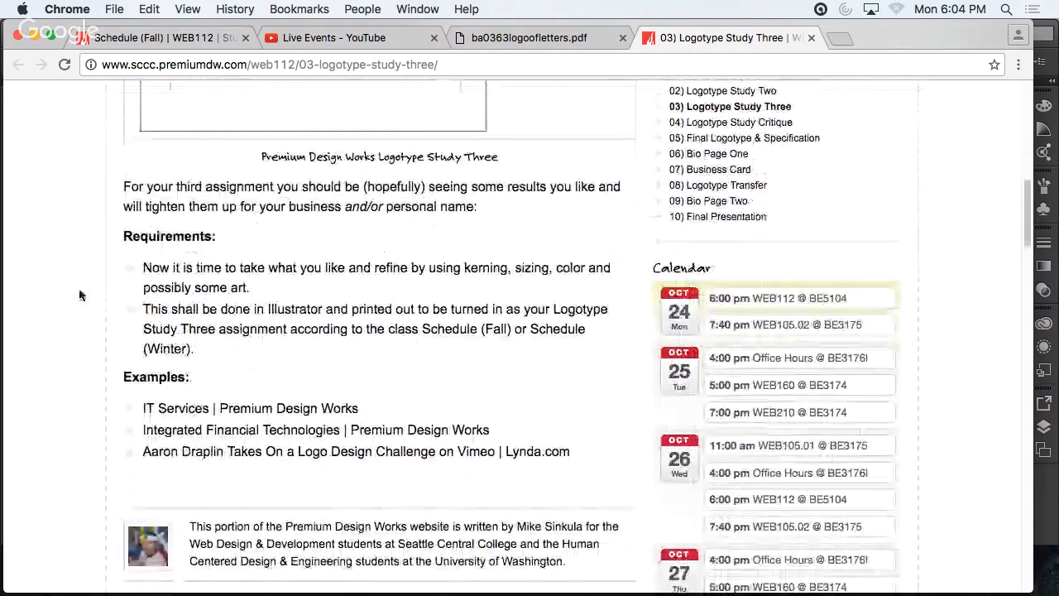
pyautogui.click(166, 410)
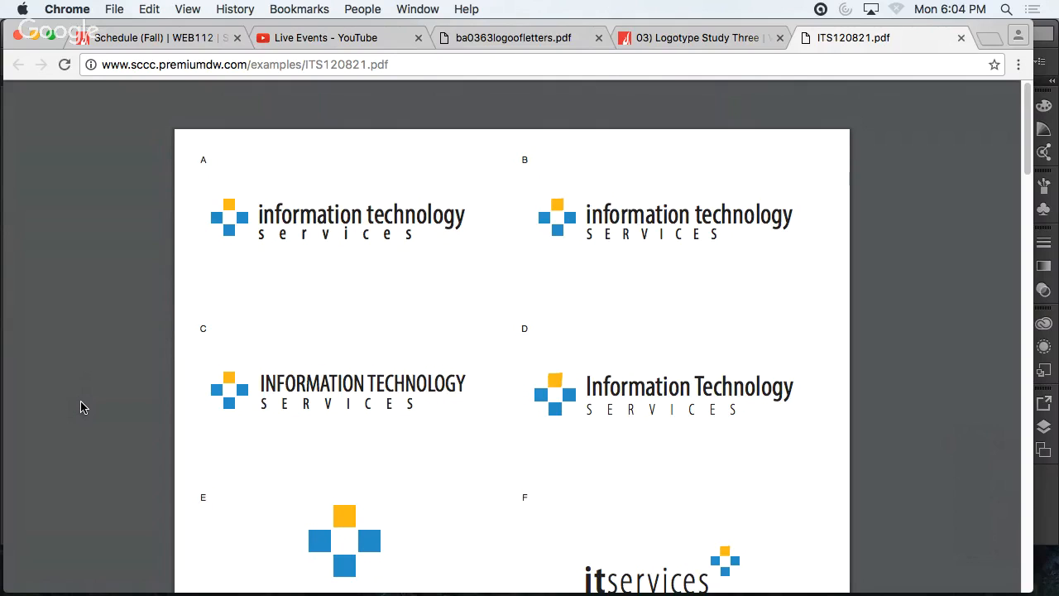
pyautogui.click(672, 37)
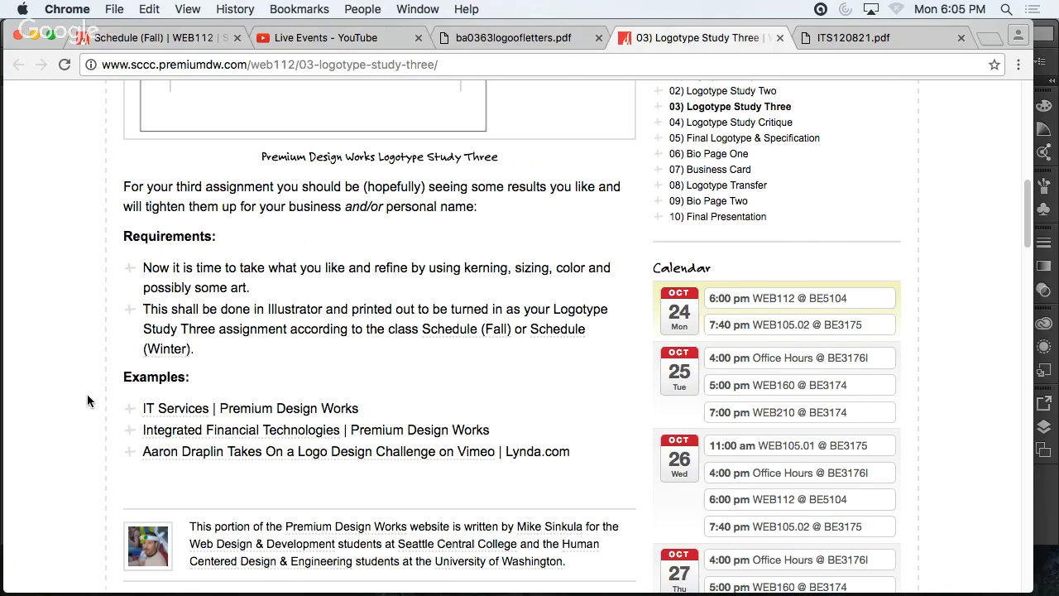
# - Switch to Illustrator and create a new Letter-size document with the Print profile and one artboard
pyautogui.moveTo(559, 588)
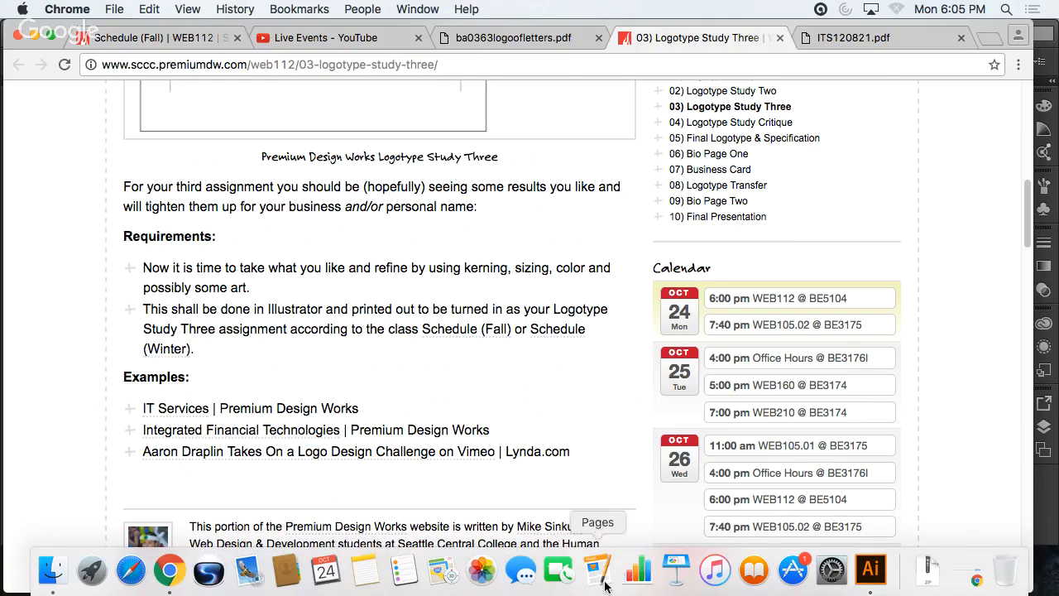
pyautogui.click(867, 579)
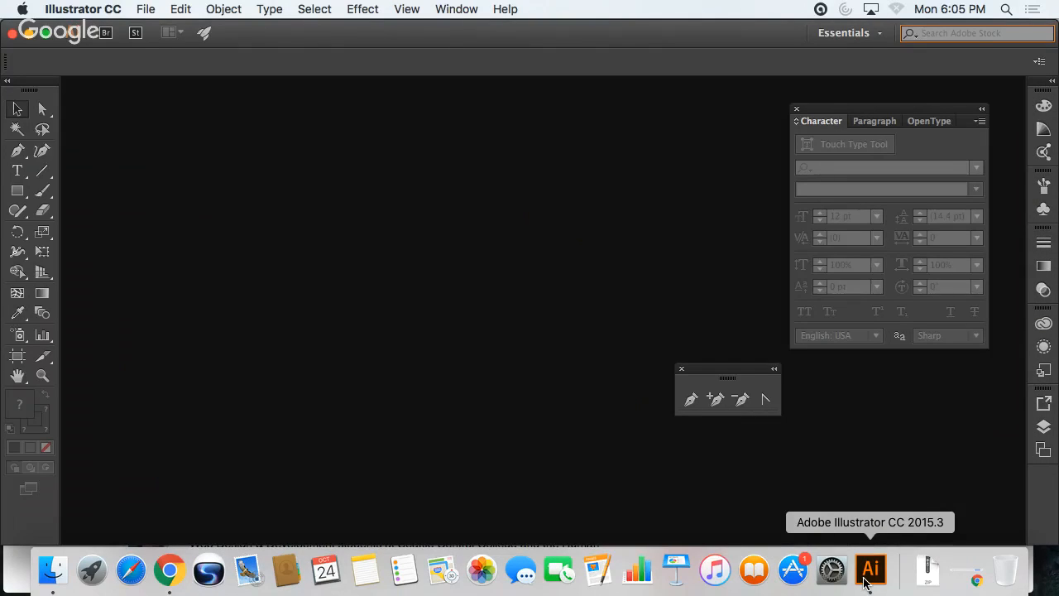
pyautogui.press('super+n')
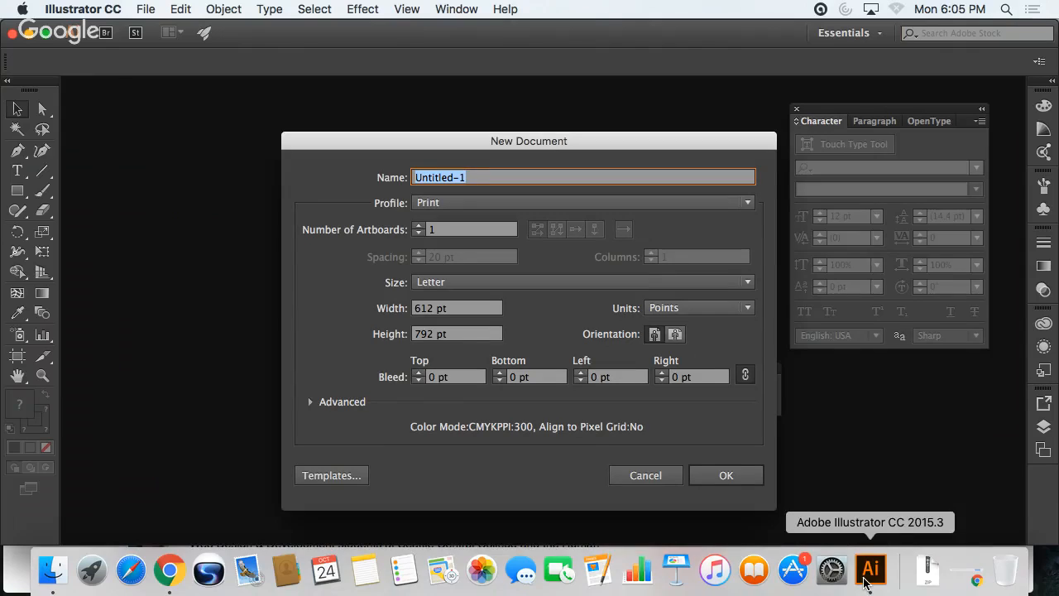
pyautogui.click(553, 205)
pyautogui.click(493, 245)
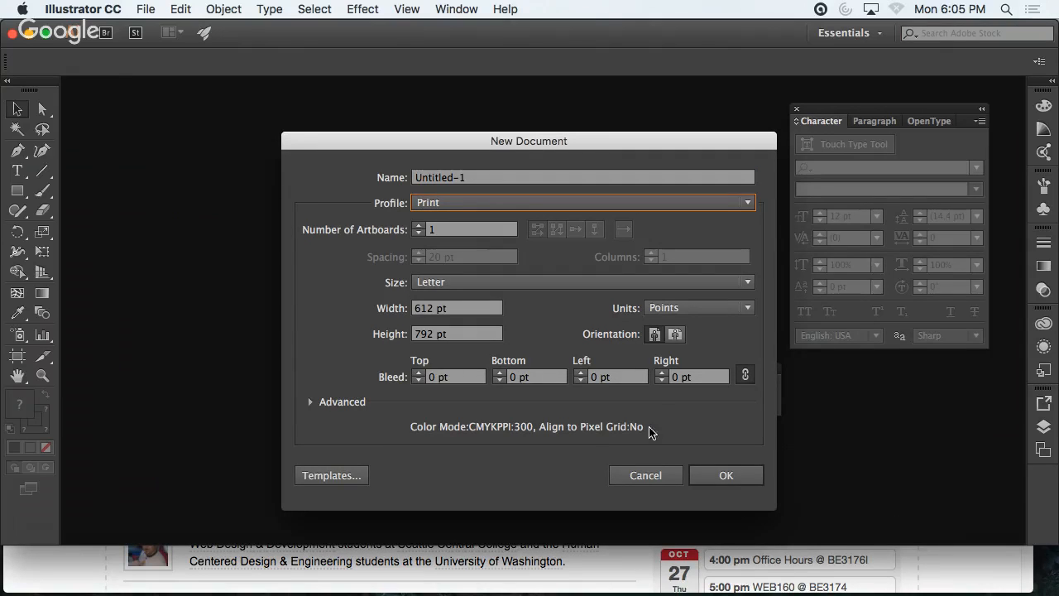
pyautogui.click(717, 475)
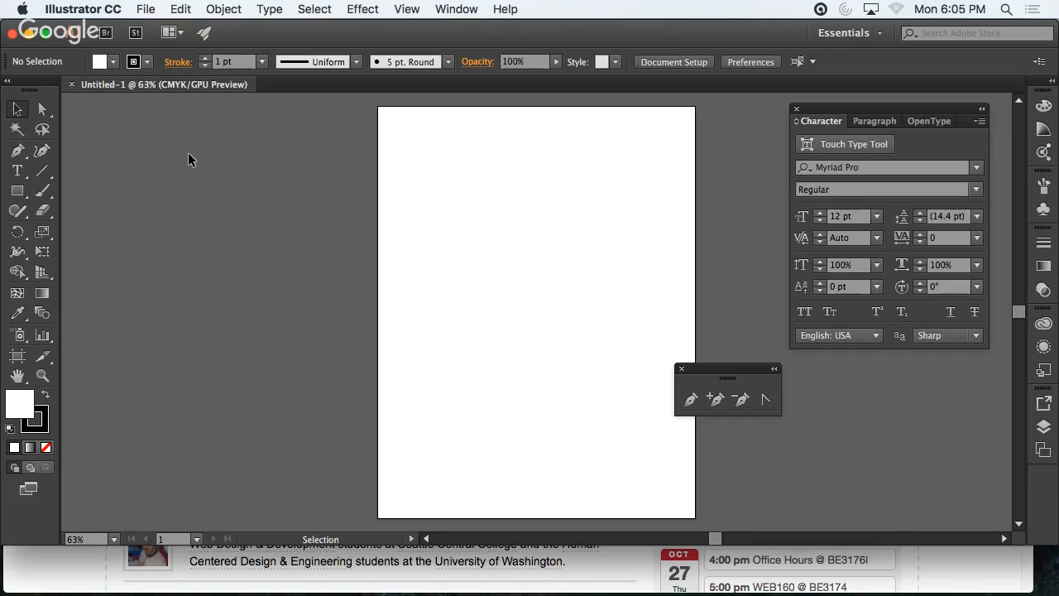
# - Switch to Chrome, open the Art as Type & Type as Art lecture, and view its logotype examples up to the Premium logo
pyautogui.click(79, 586)
pyautogui.scroll(3, 800, 271)
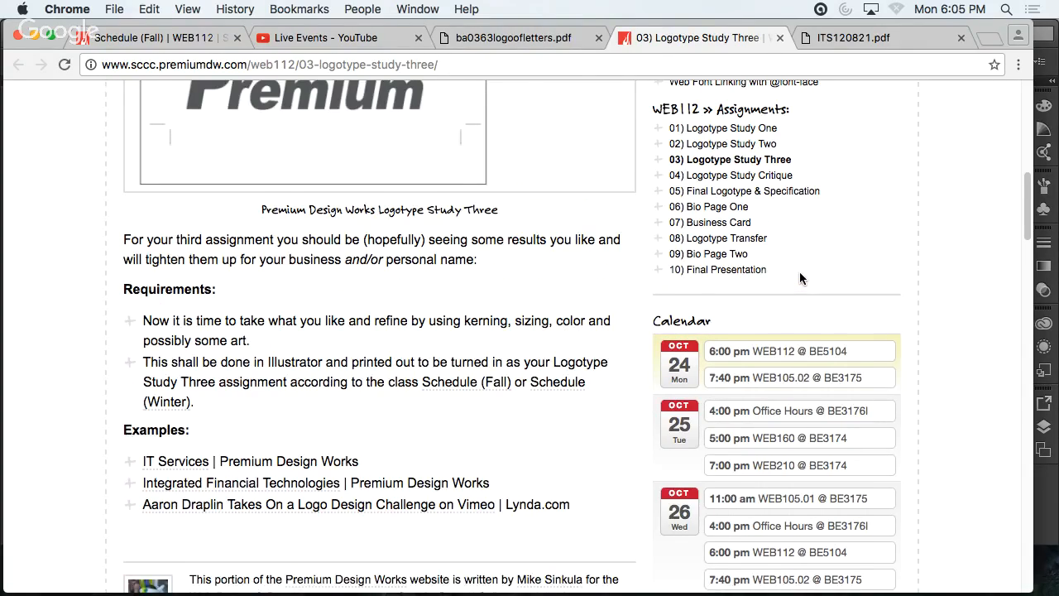
pyautogui.scroll(5, 800, 279)
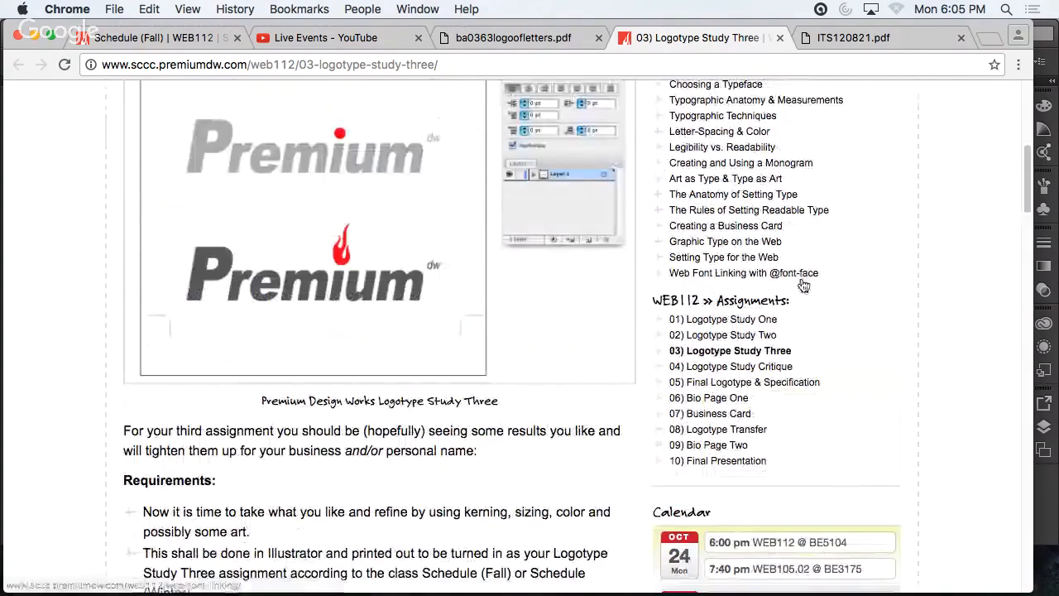
pyautogui.scroll(1, 797, 299)
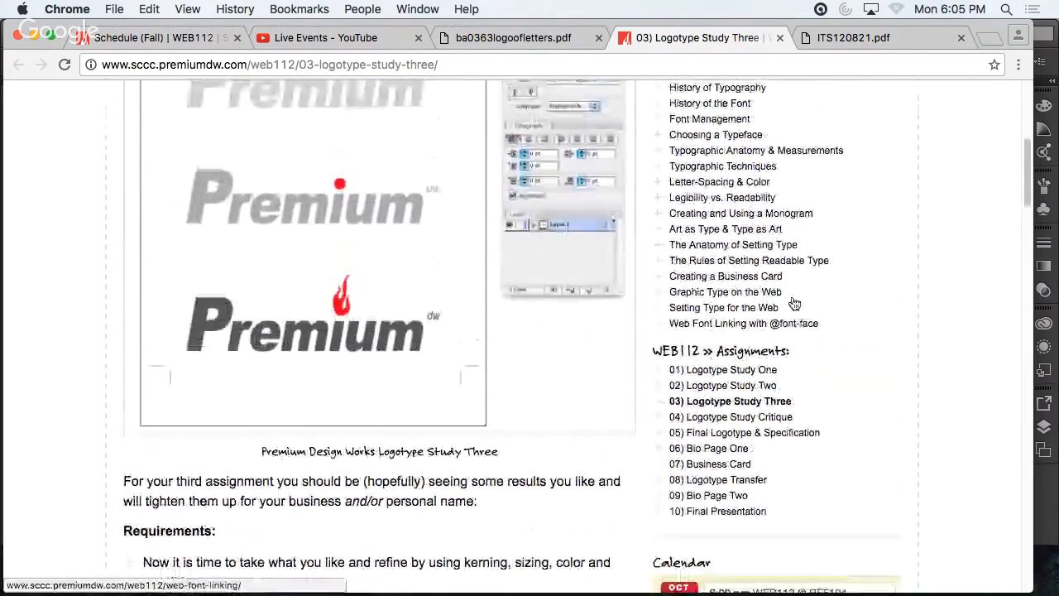
pyautogui.keyDown('super'); pyautogui.click(733, 234); pyautogui.keyUp('super')
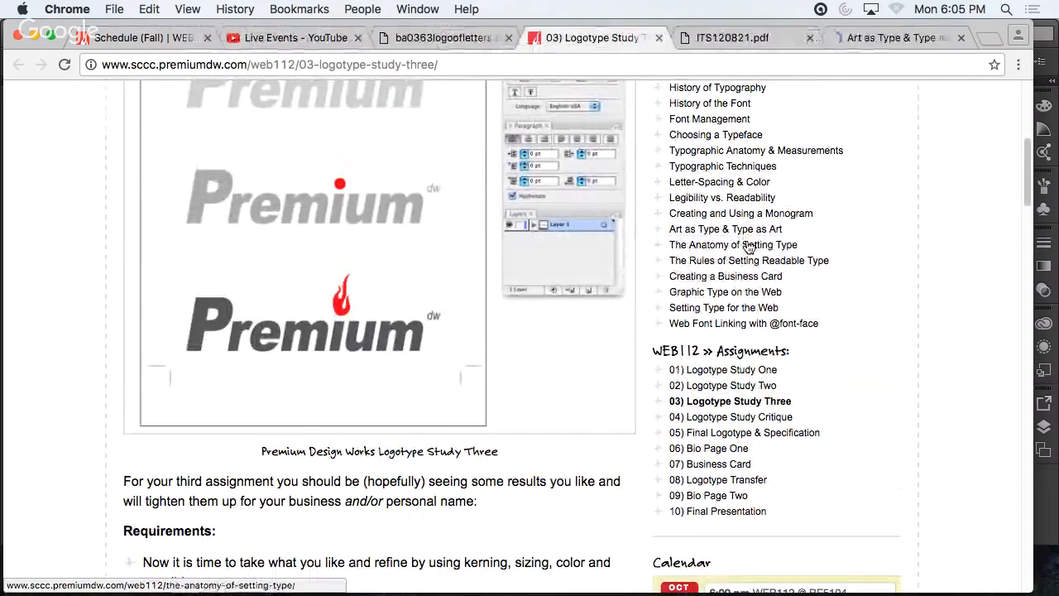
pyautogui.click(857, 35)
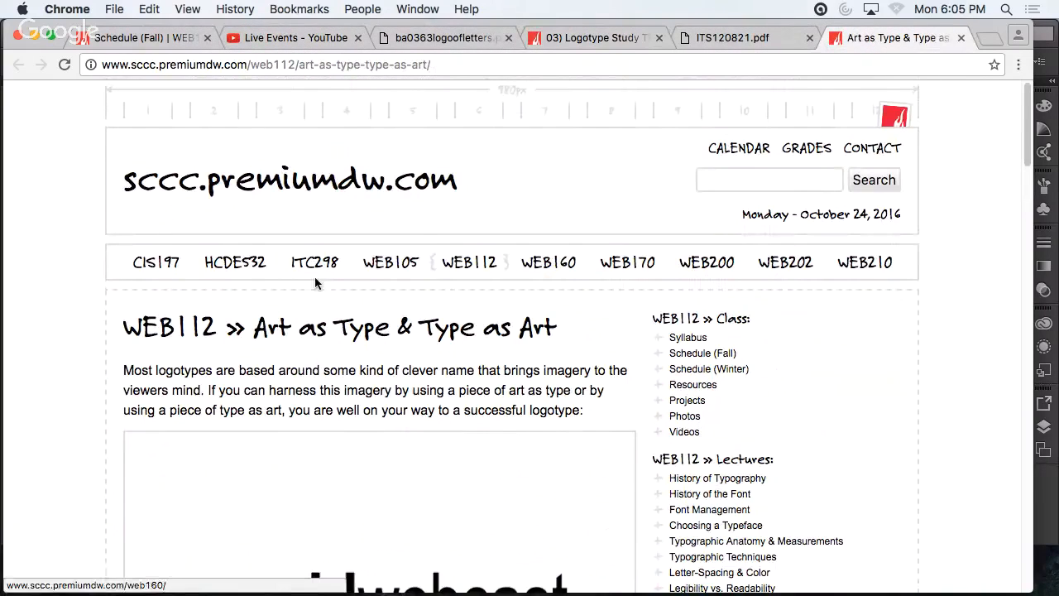
pyautogui.scroll(-5, 106, 286)
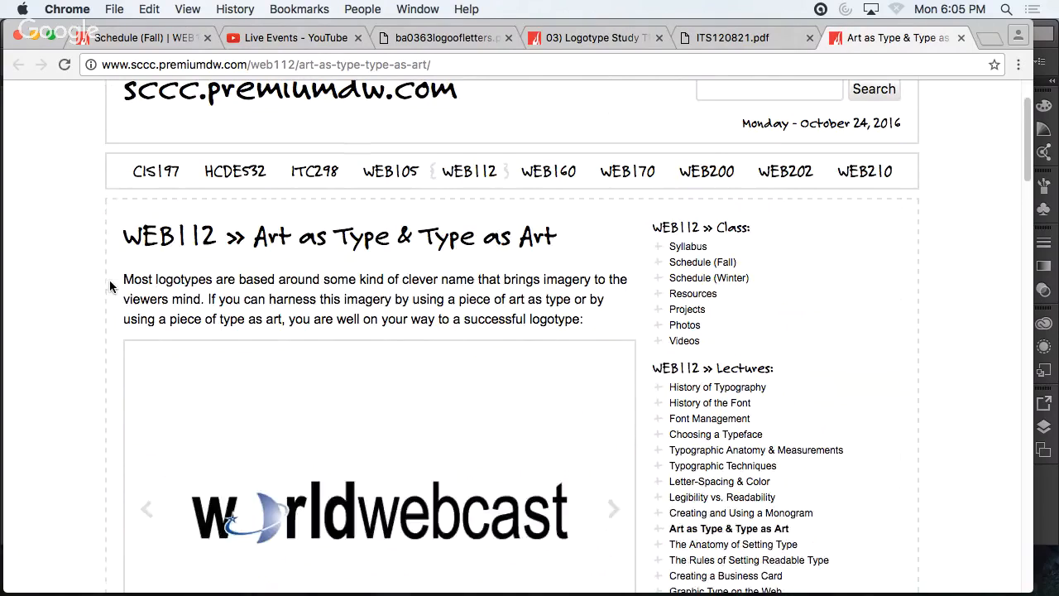
pyautogui.click(612, 228)
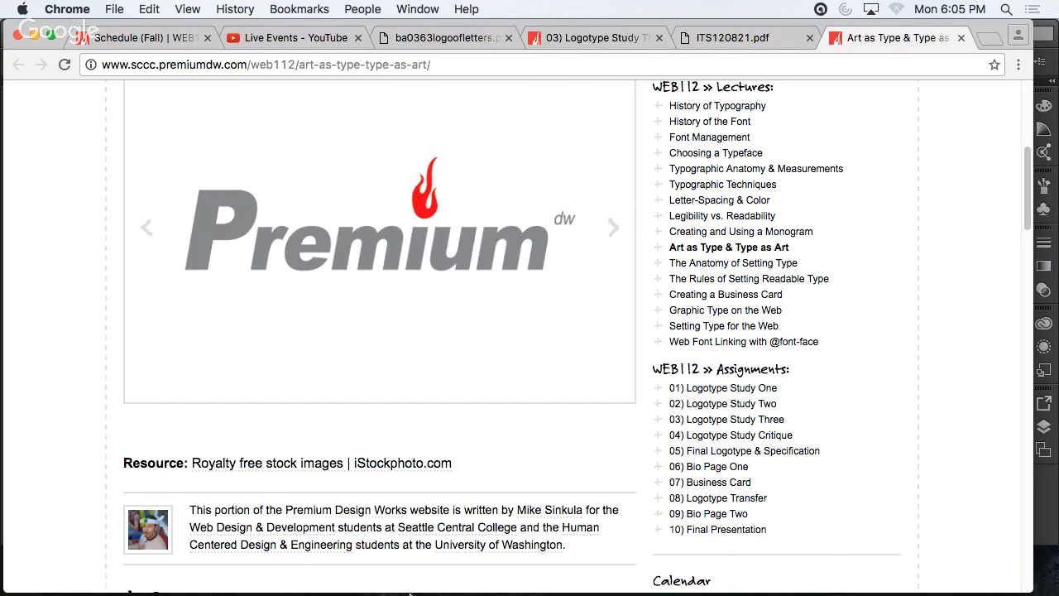
# - Switch to Illustrator and add a first name as point text in the upper part of the artboard
pyautogui.moveTo(638, 571)
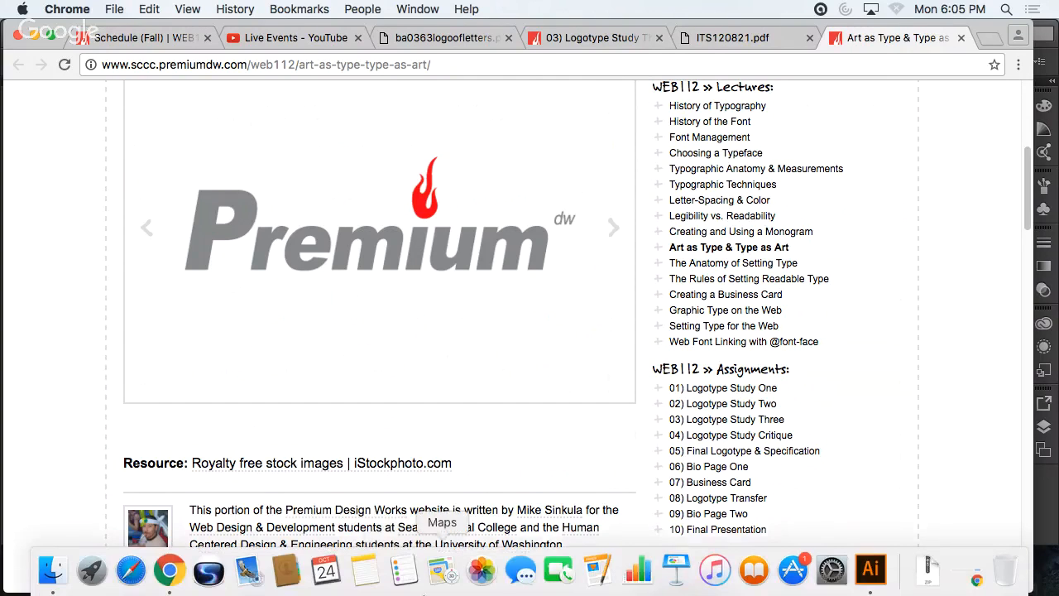
pyautogui.click(871, 569)
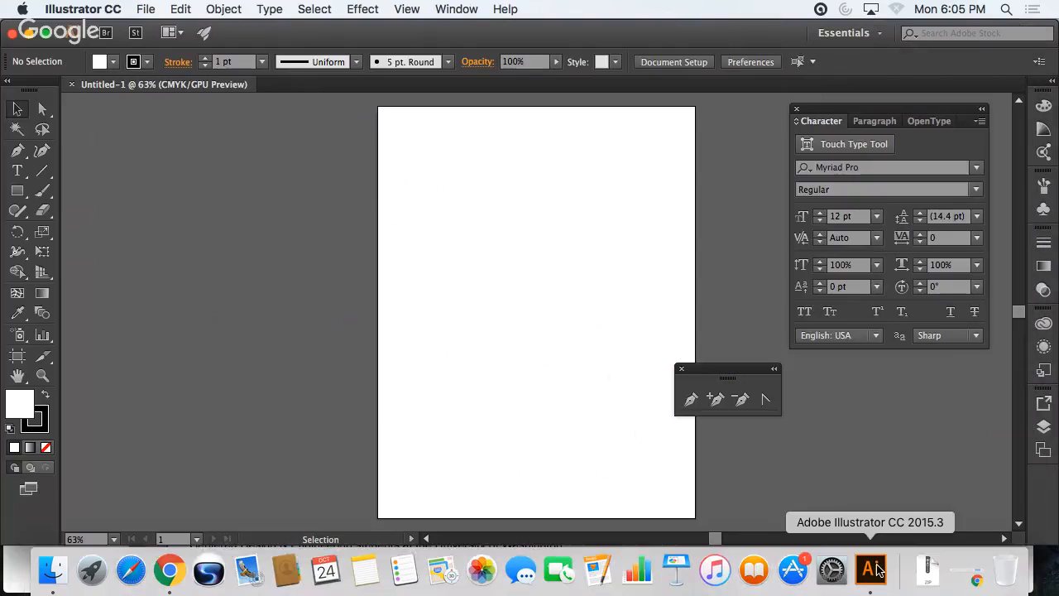
pyautogui.click(16, 170)
pyautogui.click(471, 219)
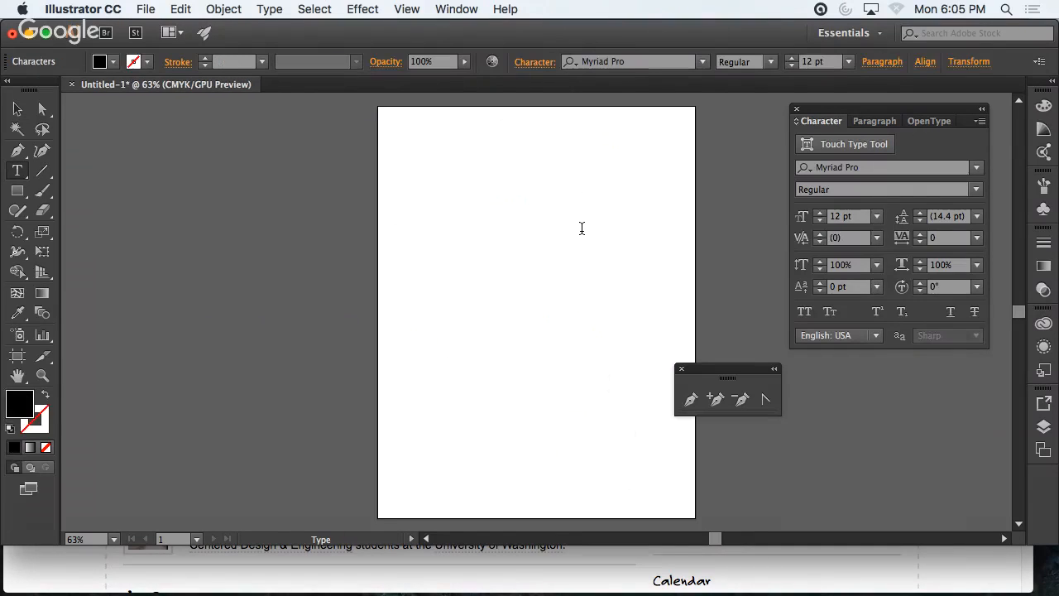
pyautogui.write('Mike')
pyautogui.click(16, 109)
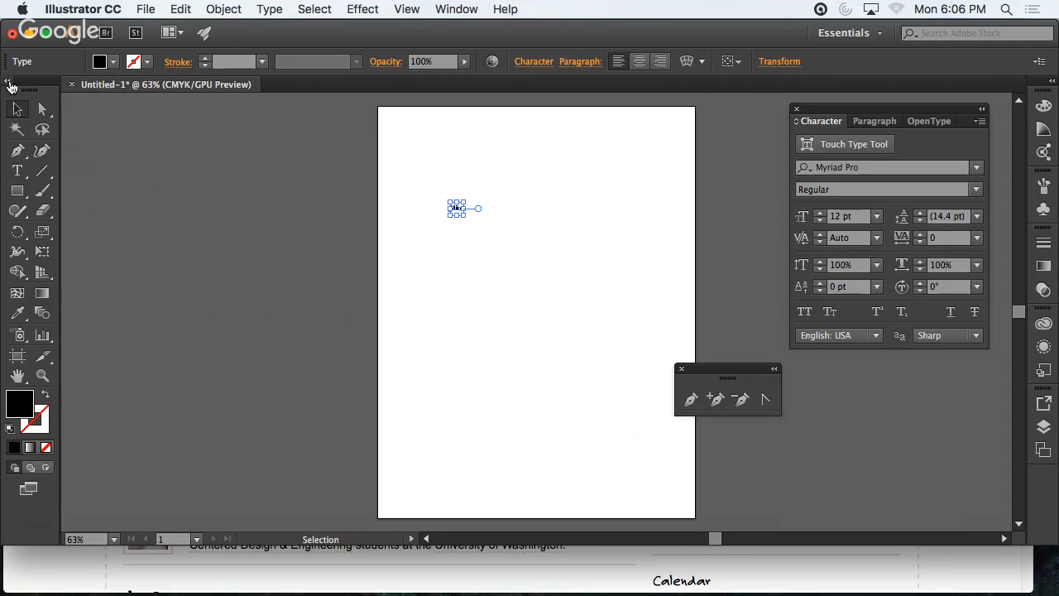
pyautogui.click(977, 170)
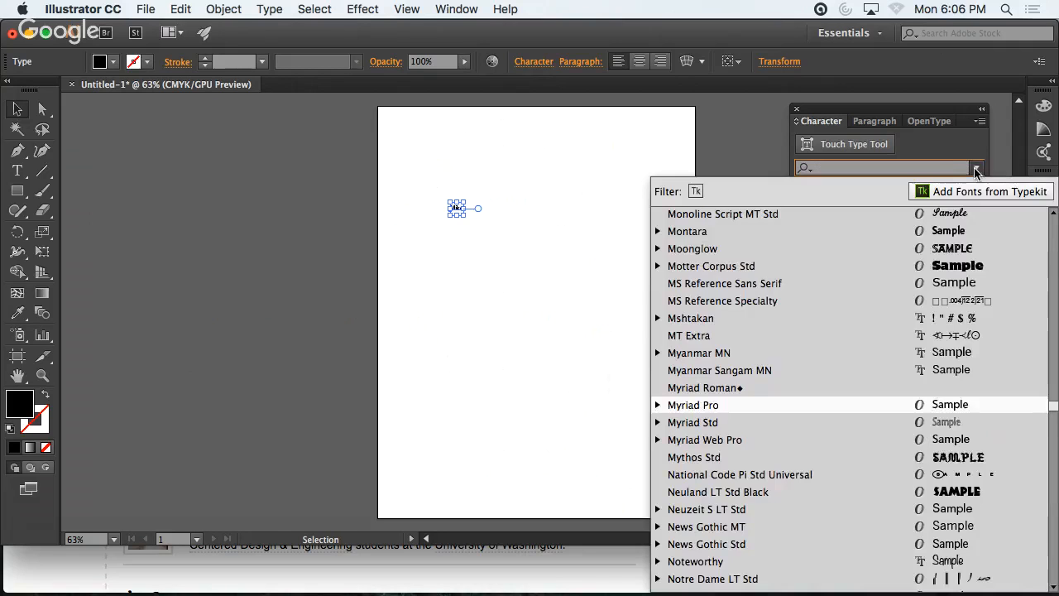
pyautogui.scroll(-10, 885, 259)
pyautogui.scroll(-20, 885, 265)
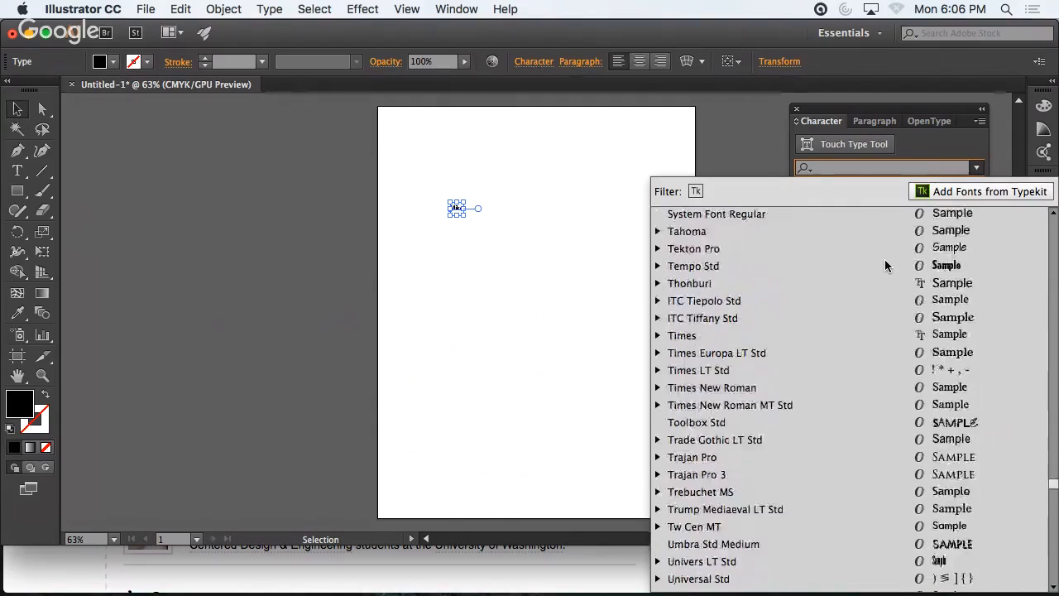
pyautogui.scroll(20, 887, 265)
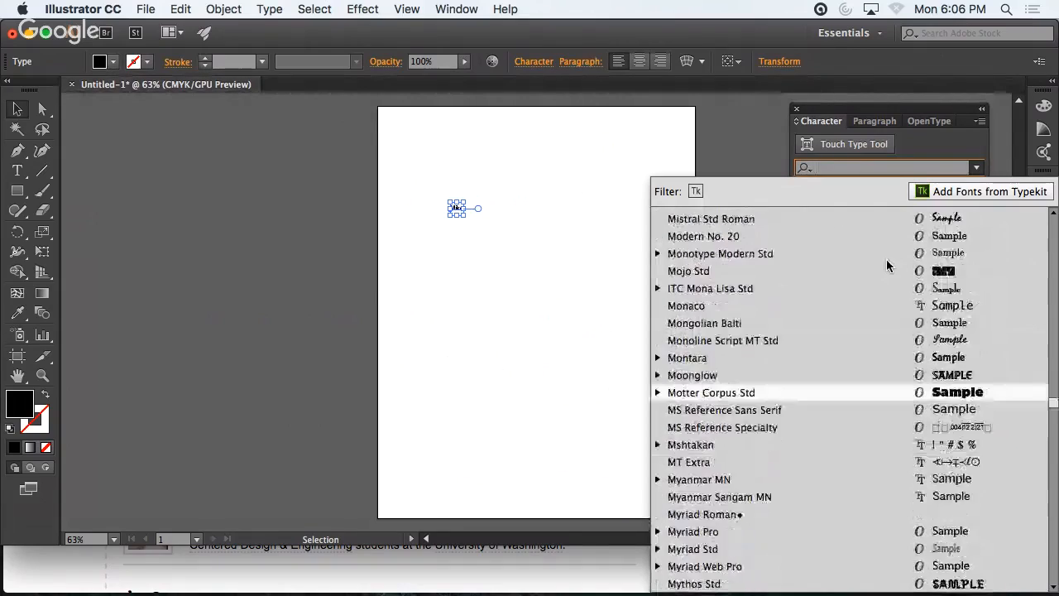
pyautogui.scroll(20, 887, 265)
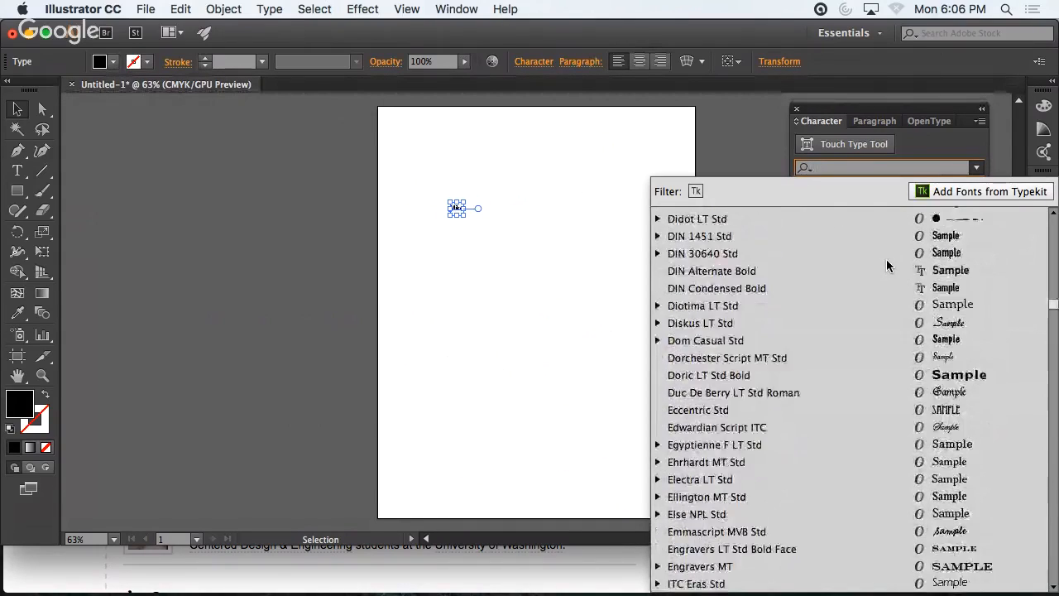
pyautogui.scroll(15, 886, 264)
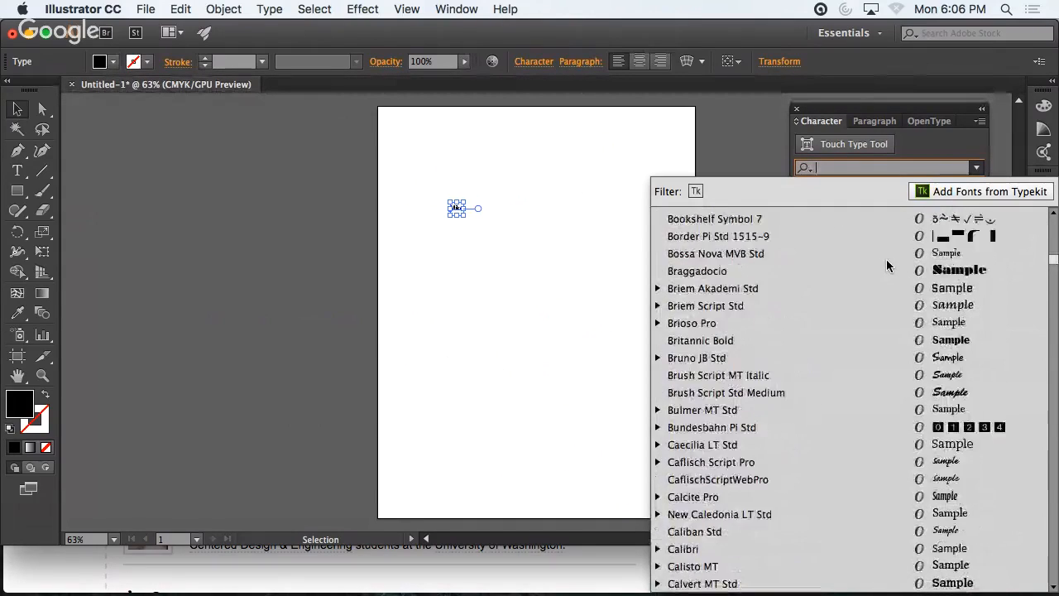
pyautogui.click(425, 325)
pyautogui.click(426, 318)
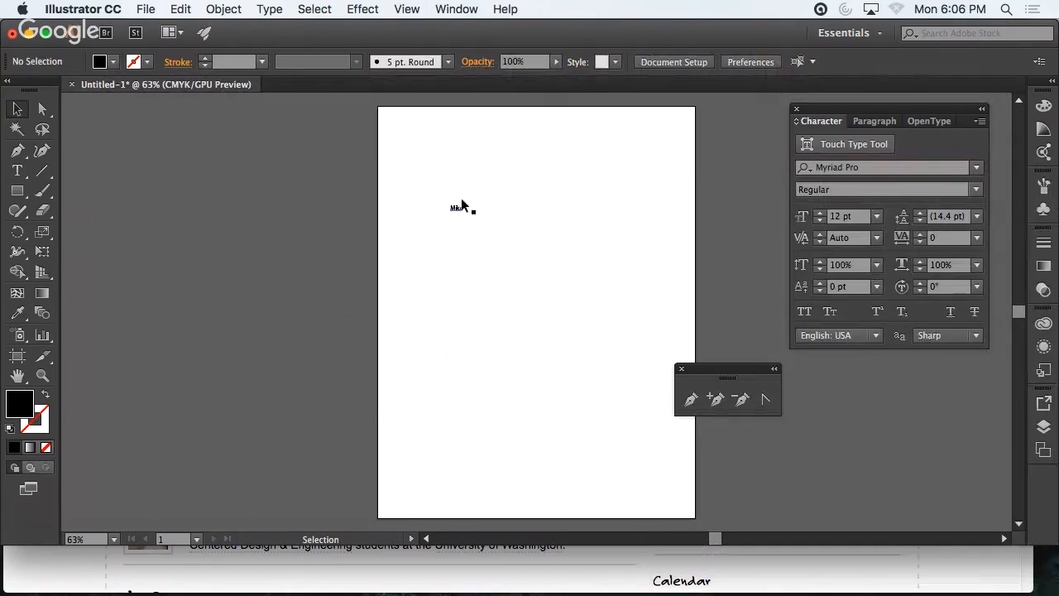
# - Scale the name text up to about 109.5 pt and set its font to Arial Black
pyautogui.click(450, 211)
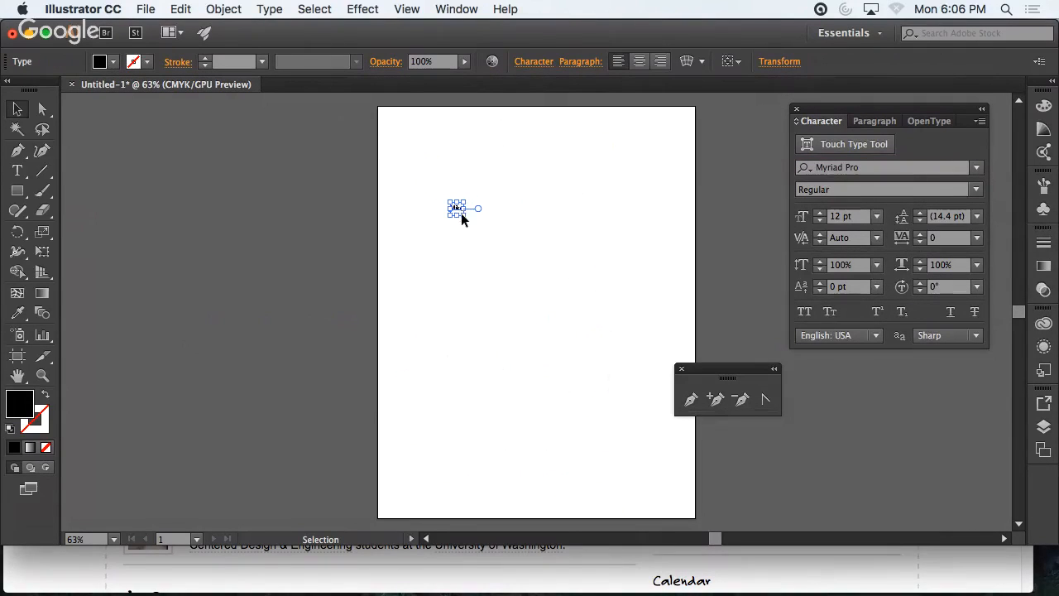
pyautogui.moveTo(464, 214); pyautogui.dragTo(575, 298)
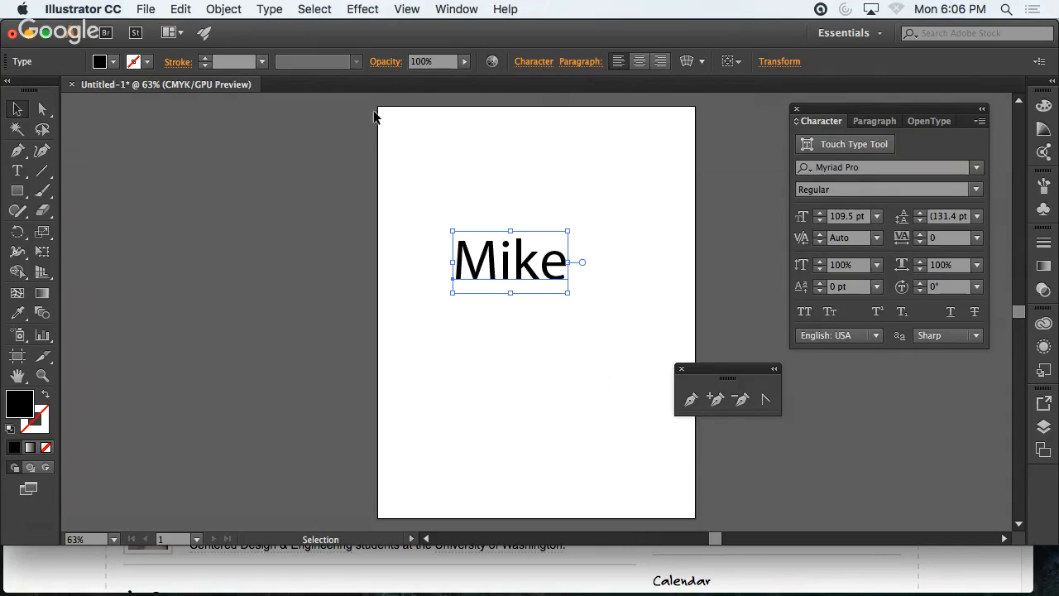
pyautogui.click(978, 170)
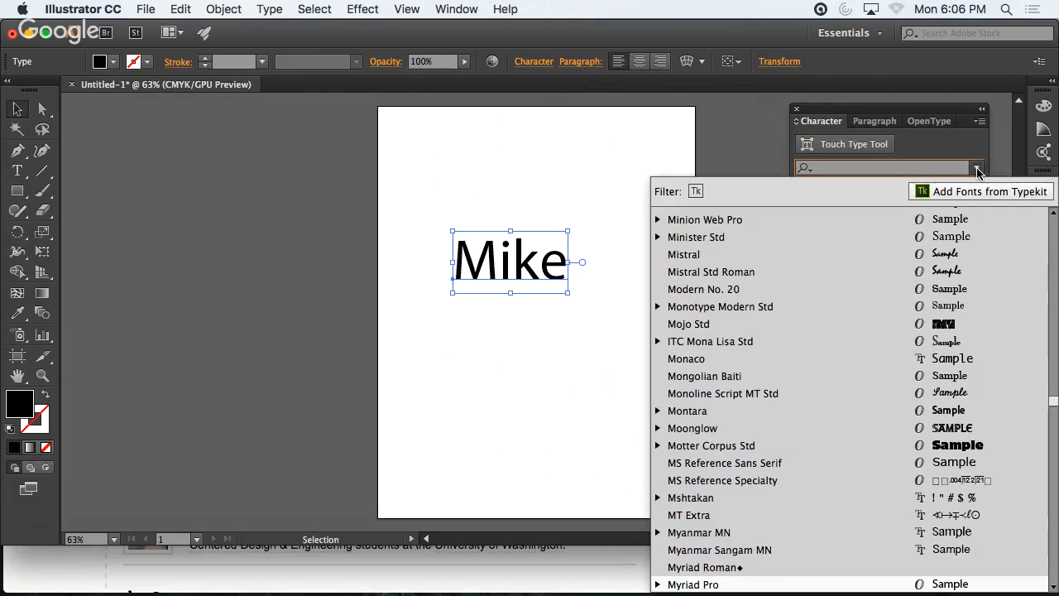
pyautogui.scroll(-15, 850, 292)
pyautogui.scroll(-10, 850, 290)
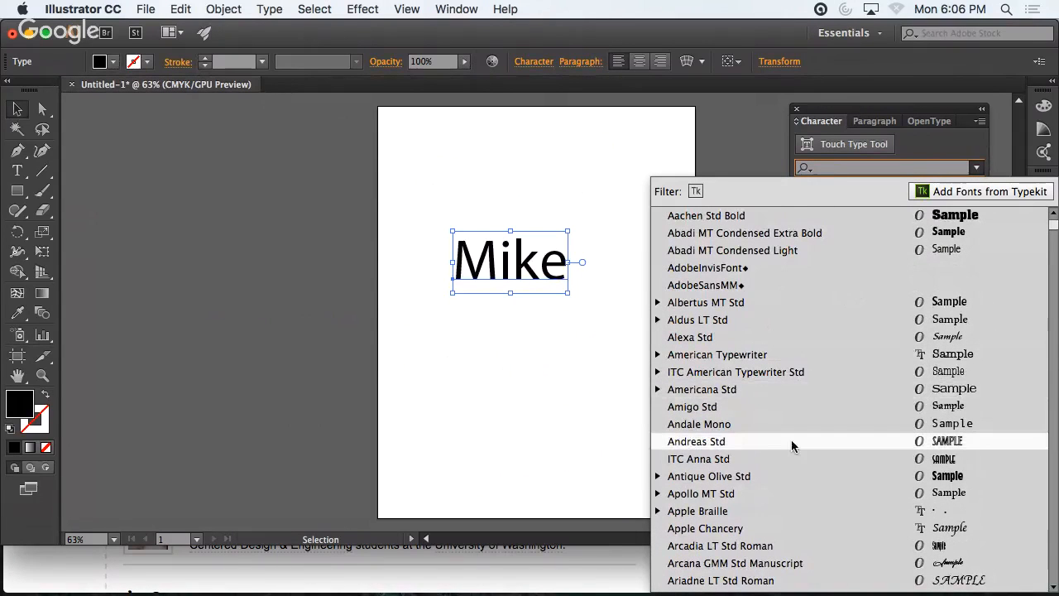
pyautogui.scroll(-6, 789, 448)
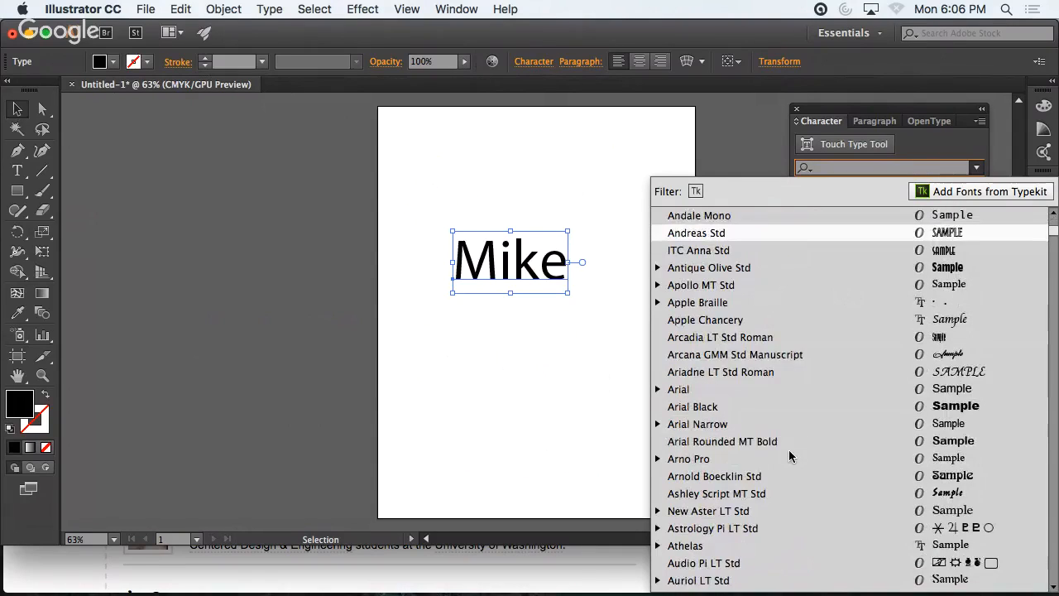
pyautogui.click(743, 407)
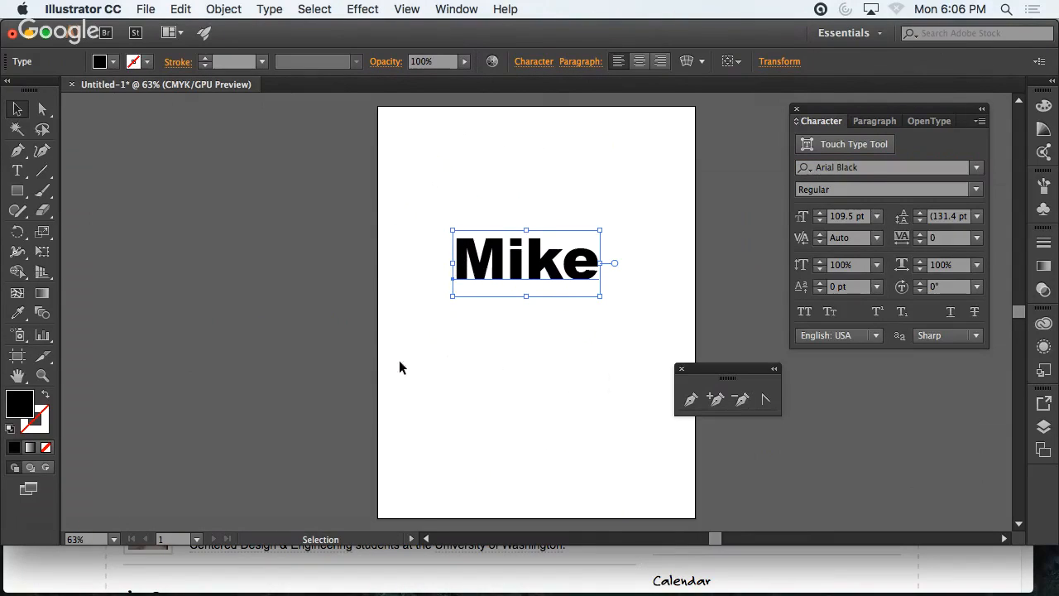
pyautogui.click(376, 294)
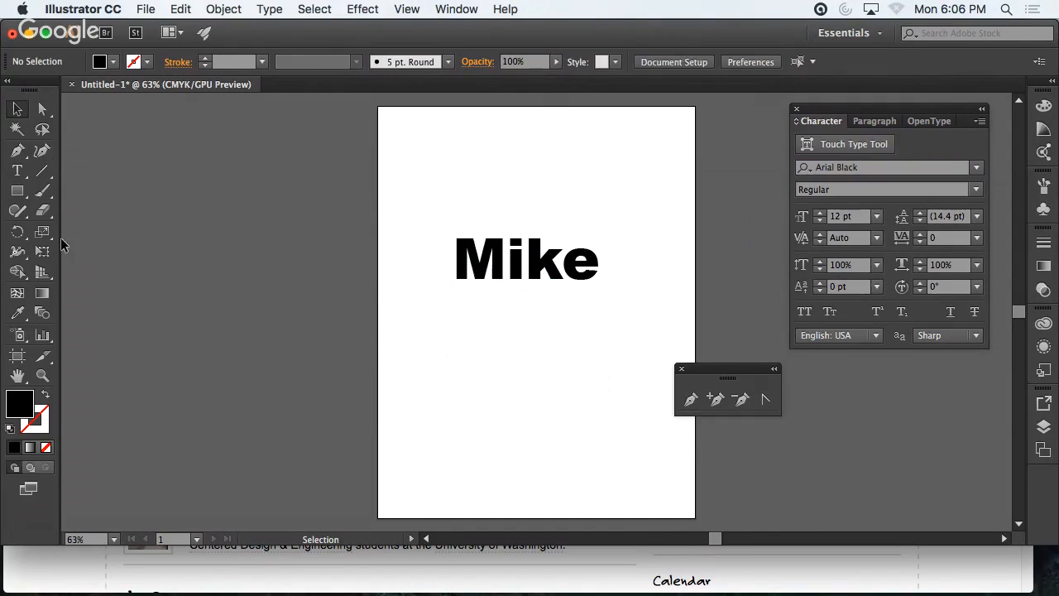
# - Add the word DESIGN as separate point text just below the name
pyautogui.click(18, 171)
pyautogui.click(455, 319)
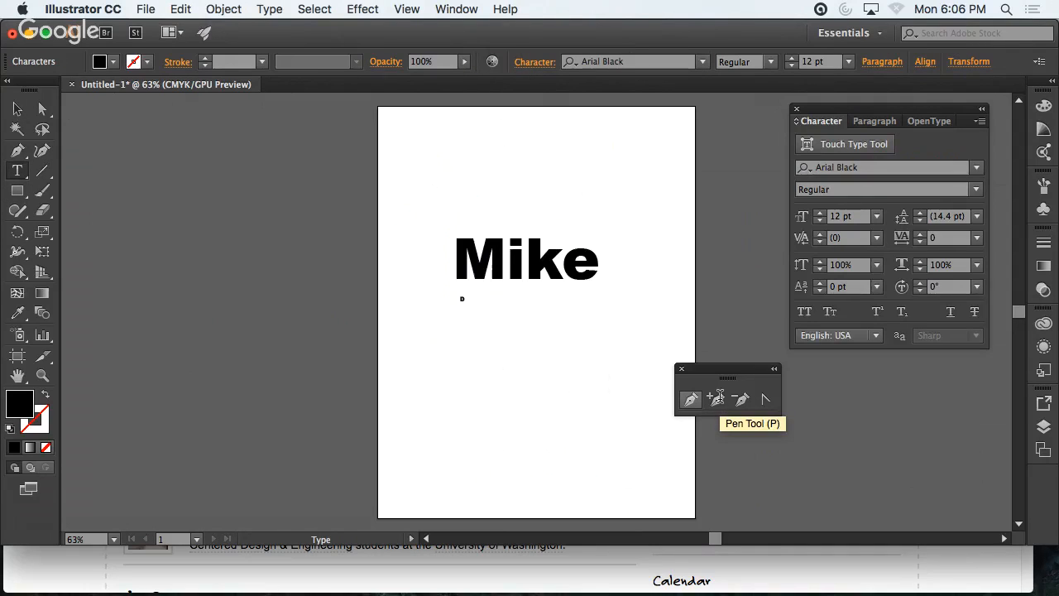
pyautogui.write('DESIGN')
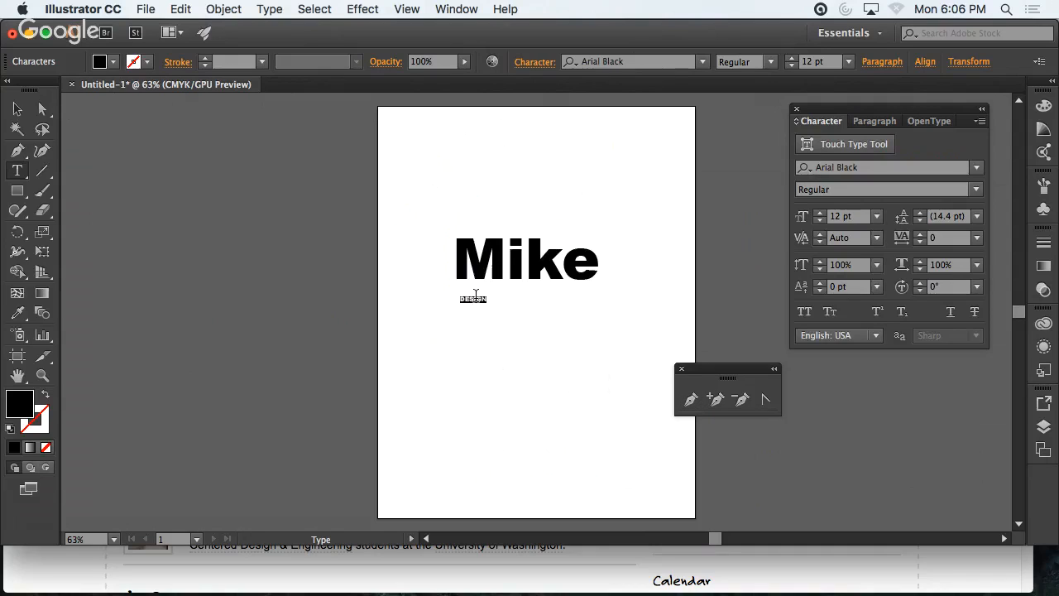
pyautogui.click(18, 109)
pyautogui.click(207, 220)
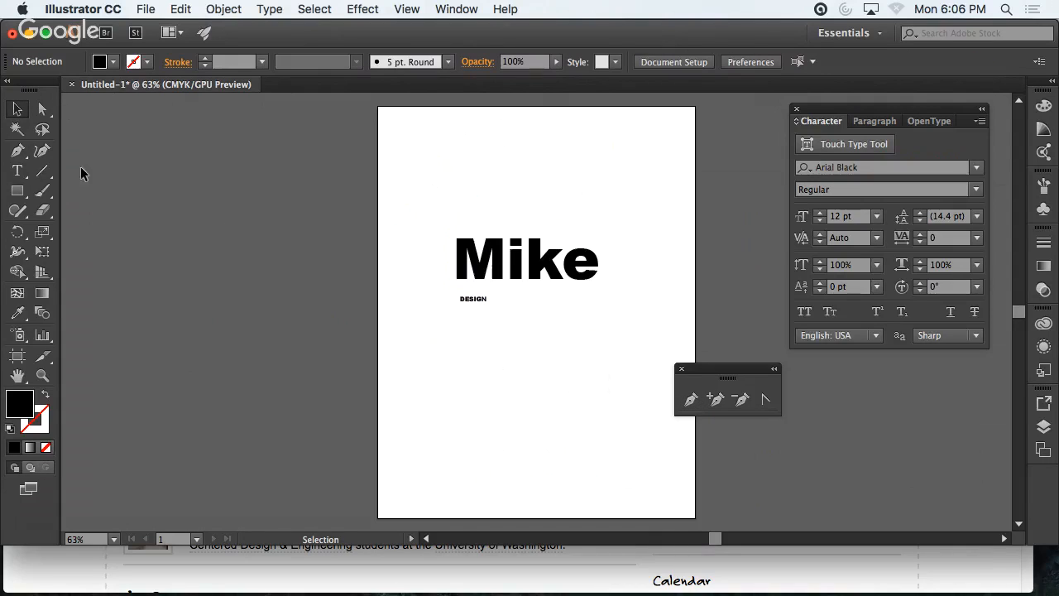
pyautogui.click(17, 171)
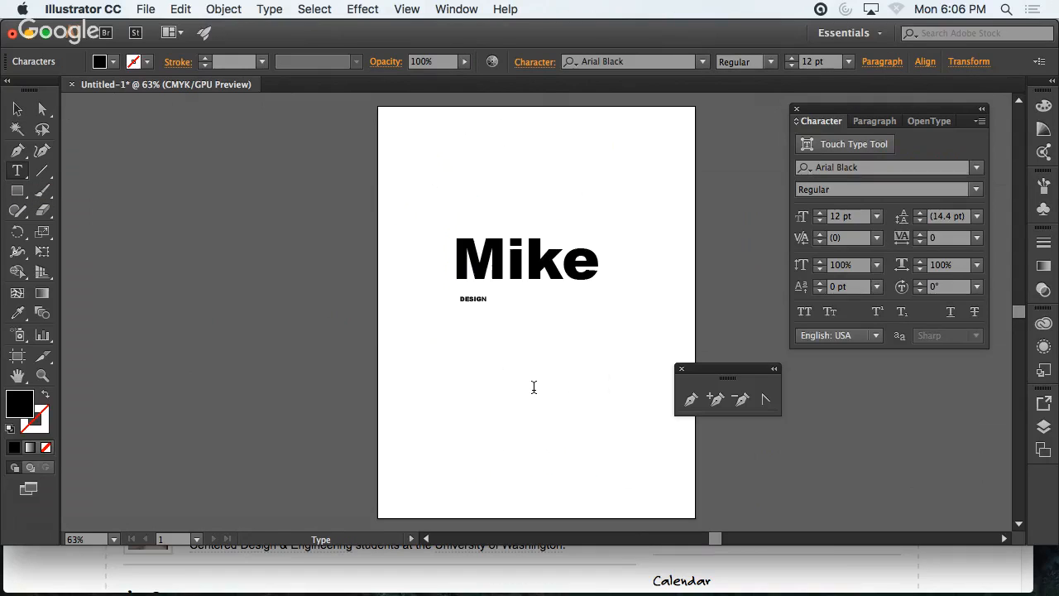
pyautogui.write('mething')
pyautogui.click(17, 109)
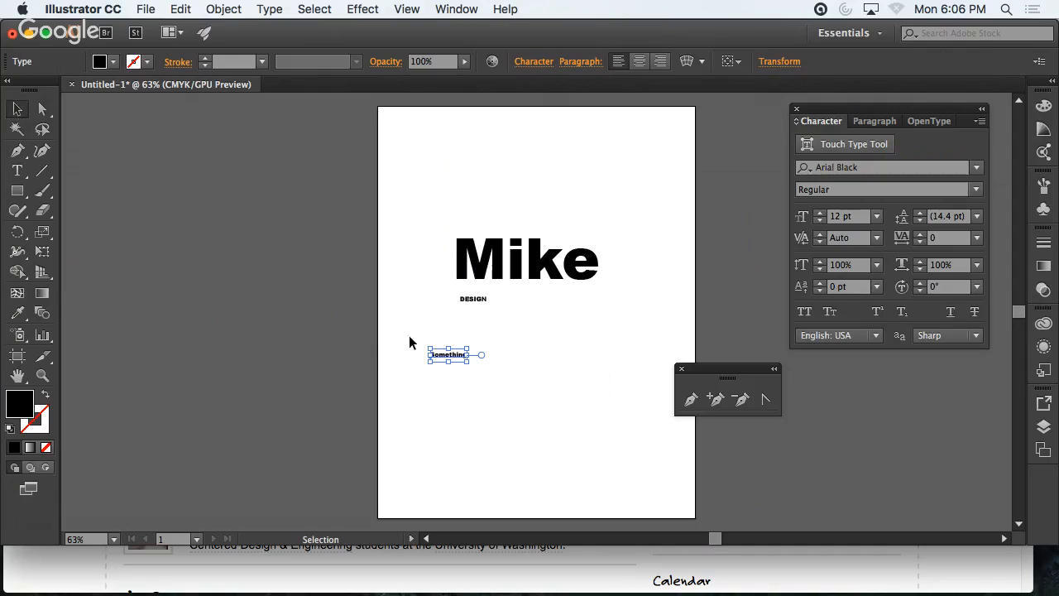
pyautogui.press('Delete')
# - Set the DESIGN text's tracking to 200 and its font to Arial Narrow Regular
pyautogui.click(474, 300)
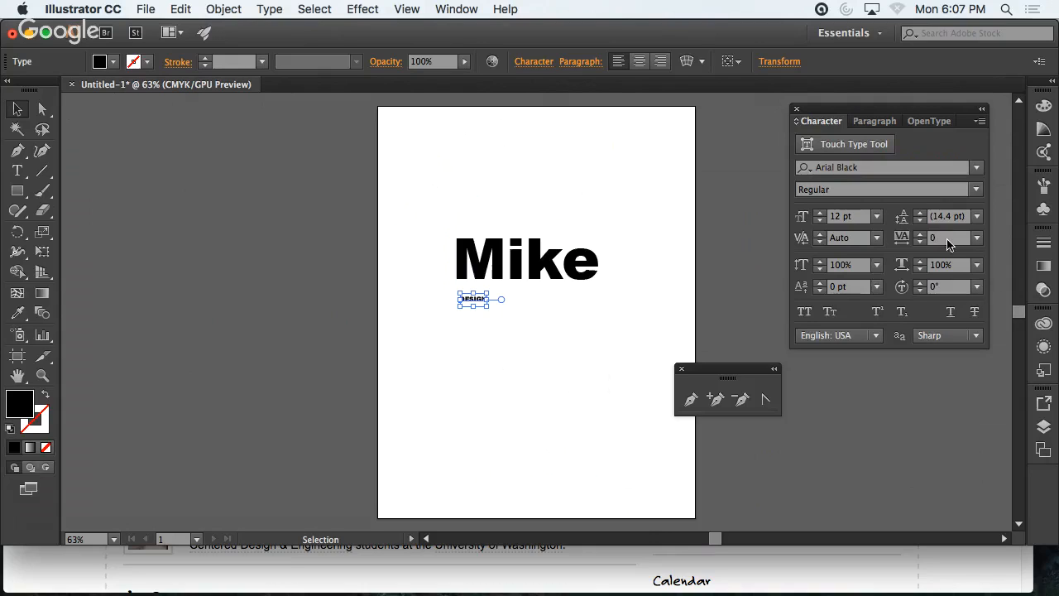
pyautogui.click(978, 238)
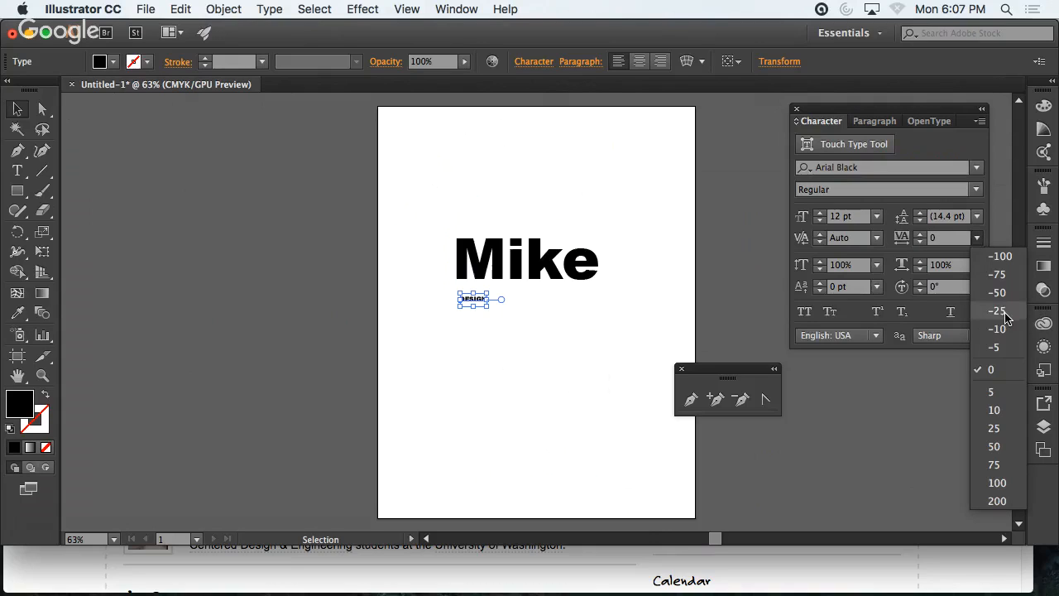
pyautogui.click(997, 500)
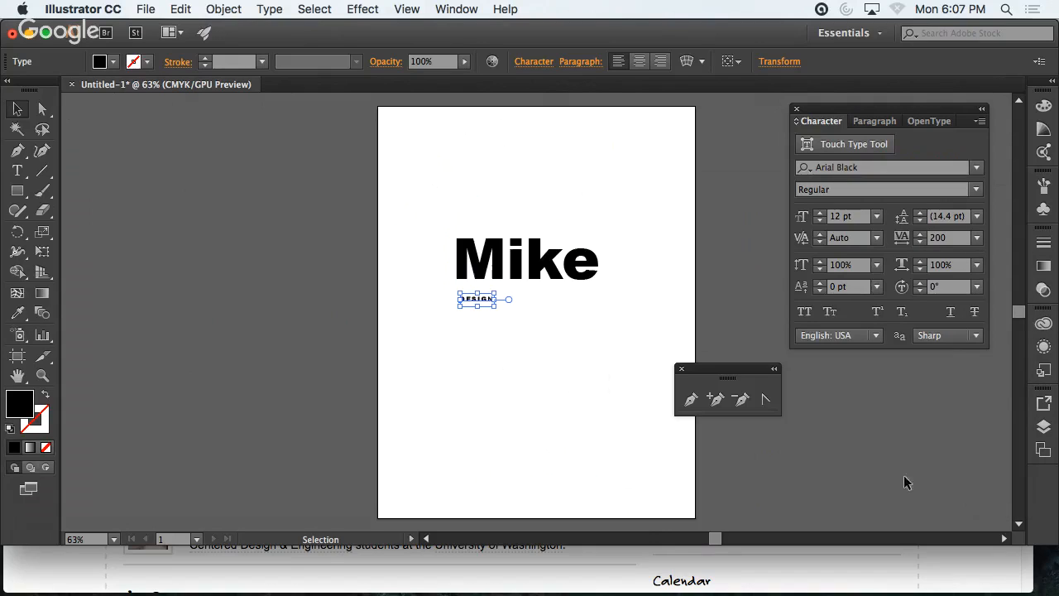
pyautogui.click(977, 168)
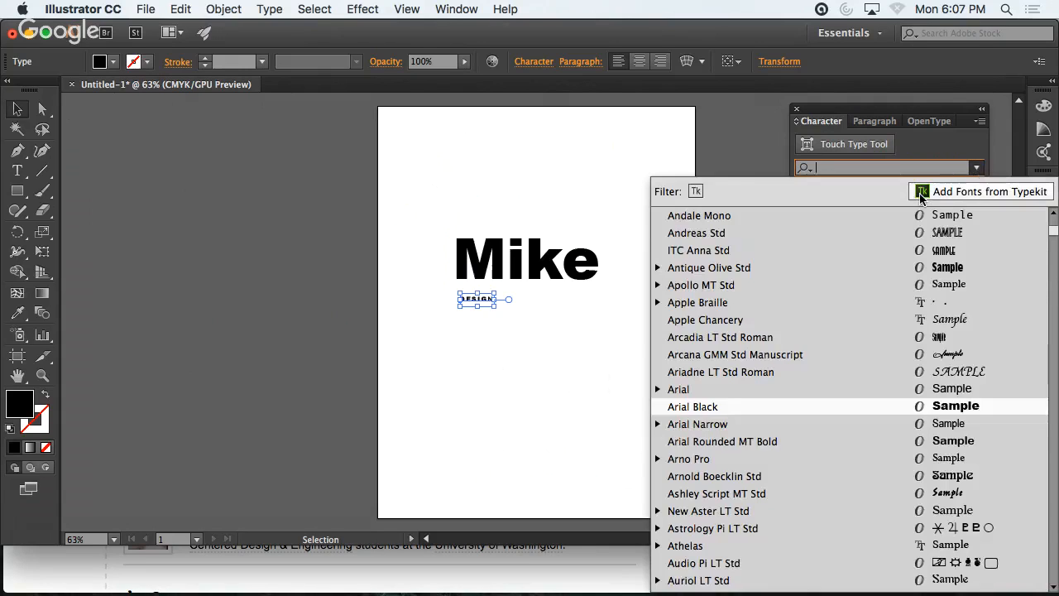
pyautogui.click(744, 425)
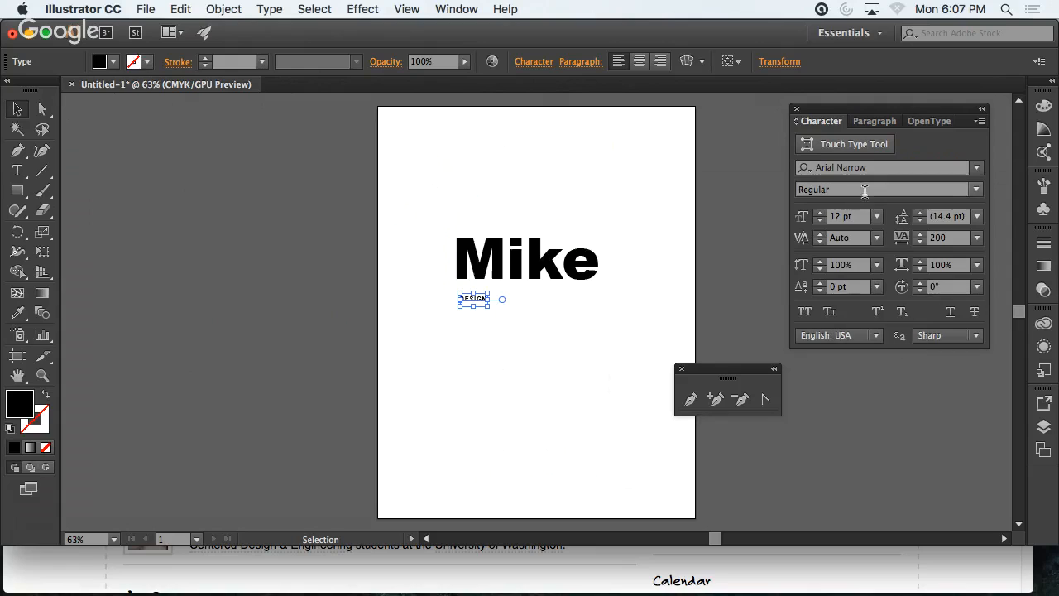
pyautogui.click(975, 189)
pyautogui.click(694, 288)
# - Widen the letter spacing of the DESIGN text by setting its tracking to 1500
pyautogui.click(472, 300)
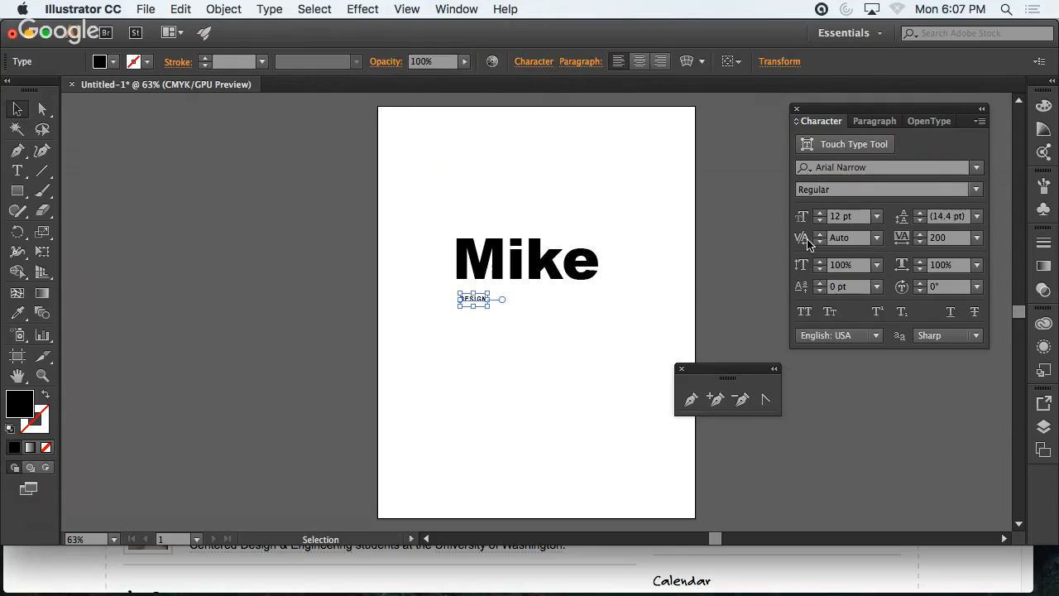
pyautogui.click(944, 239)
pyautogui.write('1500')
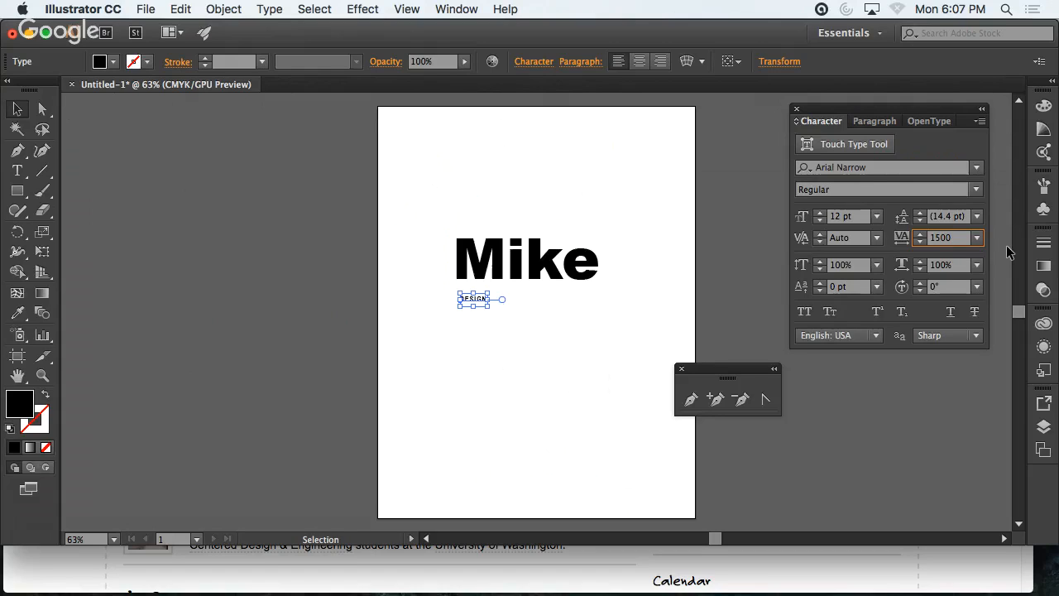
pyautogui.press('Return')
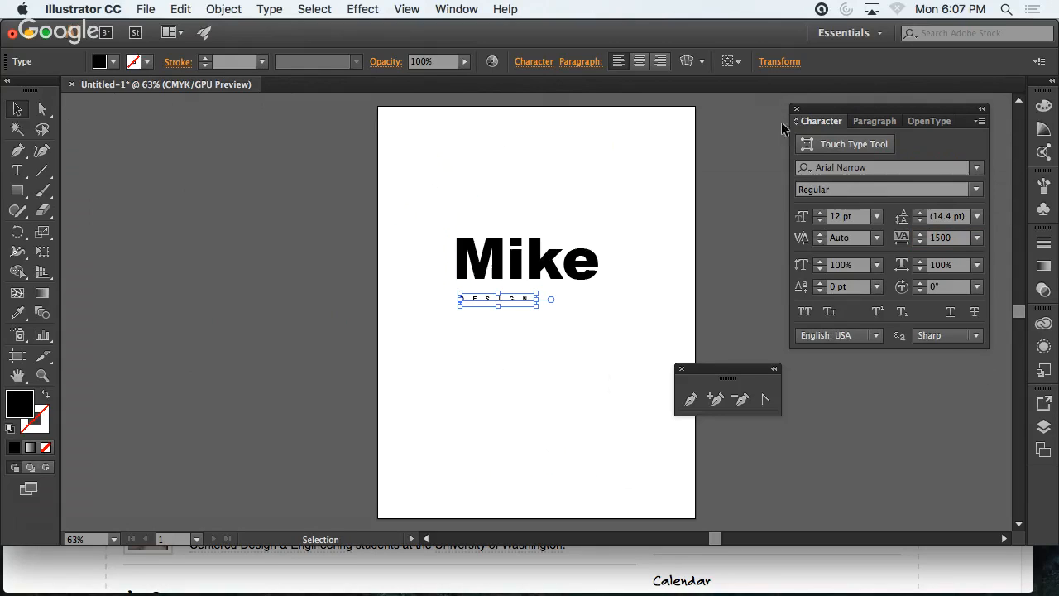
# - Enlarge the DESIGN text in two stages, first to 18 pt and finally to 21 pt
pyautogui.click(876, 216)
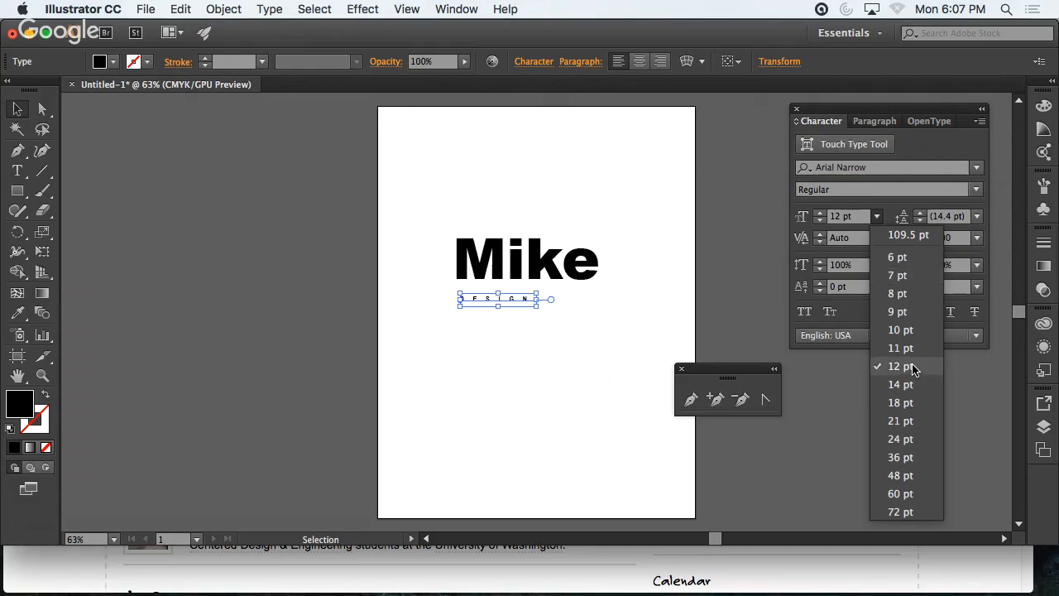
pyautogui.click(906, 403)
pyautogui.click(555, 378)
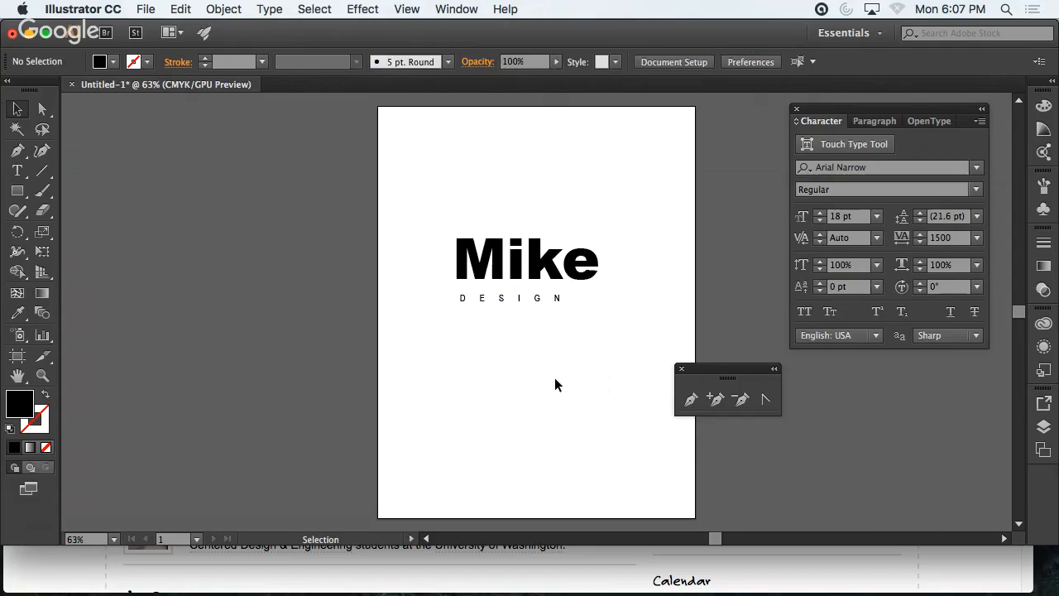
pyautogui.click(546, 306)
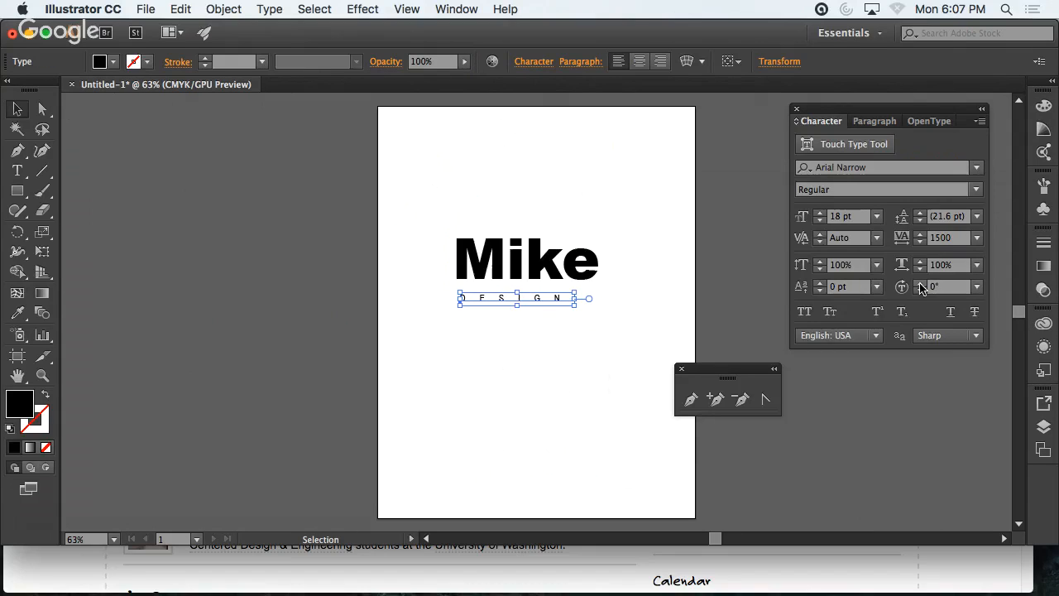
pyautogui.click(878, 216)
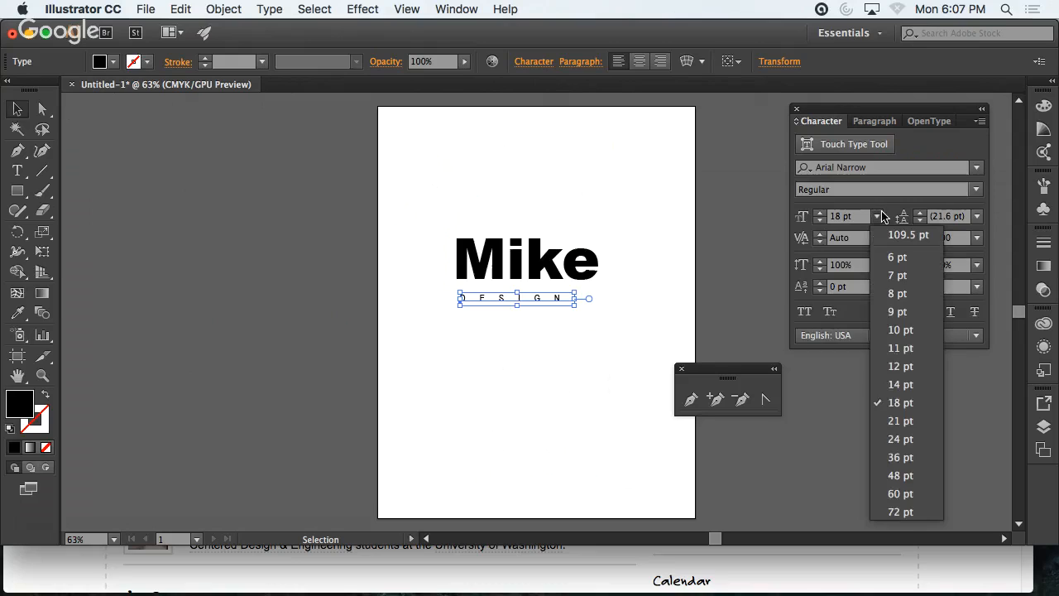
pyautogui.click(894, 420)
pyautogui.click(532, 384)
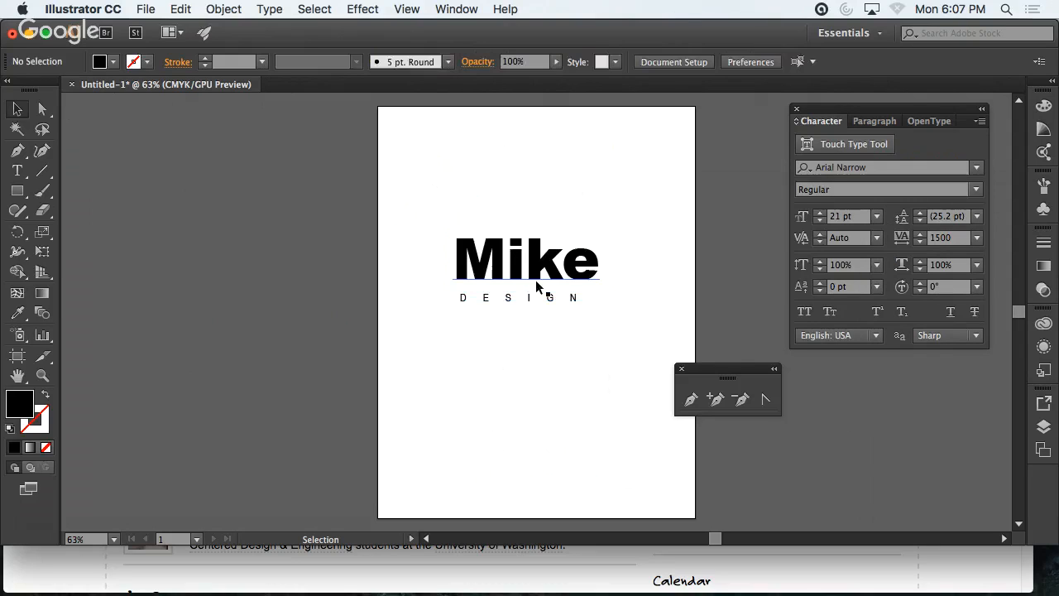
# - Set the font size of the name text to 112 pt
pyautogui.click(536, 283)
pyautogui.click(878, 216)
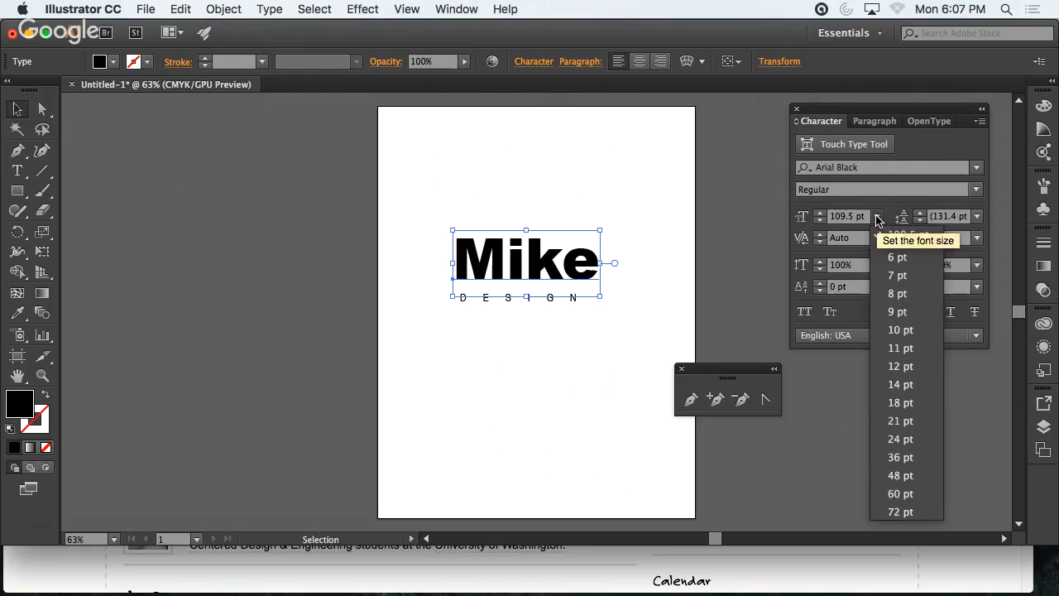
pyautogui.click(838, 216)
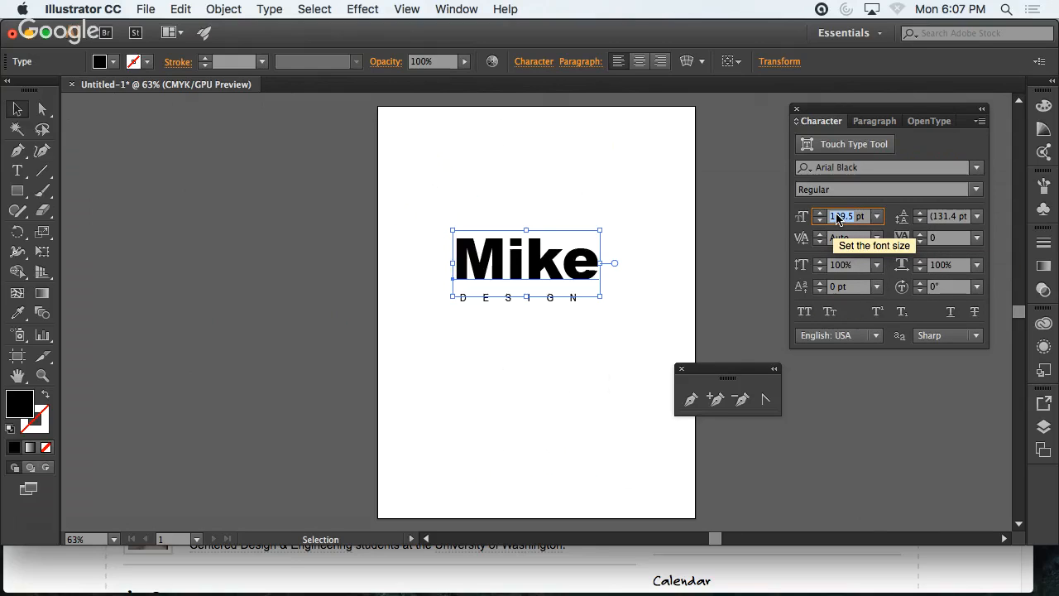
pyautogui.write('112')
pyautogui.press('Return')
pyautogui.click(561, 362)
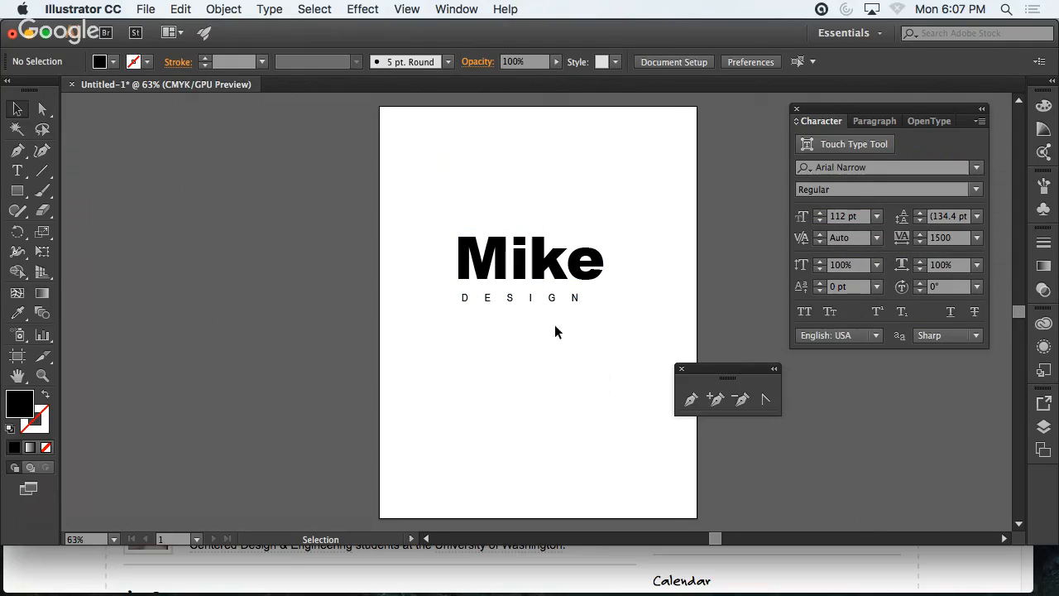
# - Apply centered paragraph alignment to the name text and to the DESIGN text
pyautogui.moveTo(435, 248); pyautogui.dragTo(506, 323)
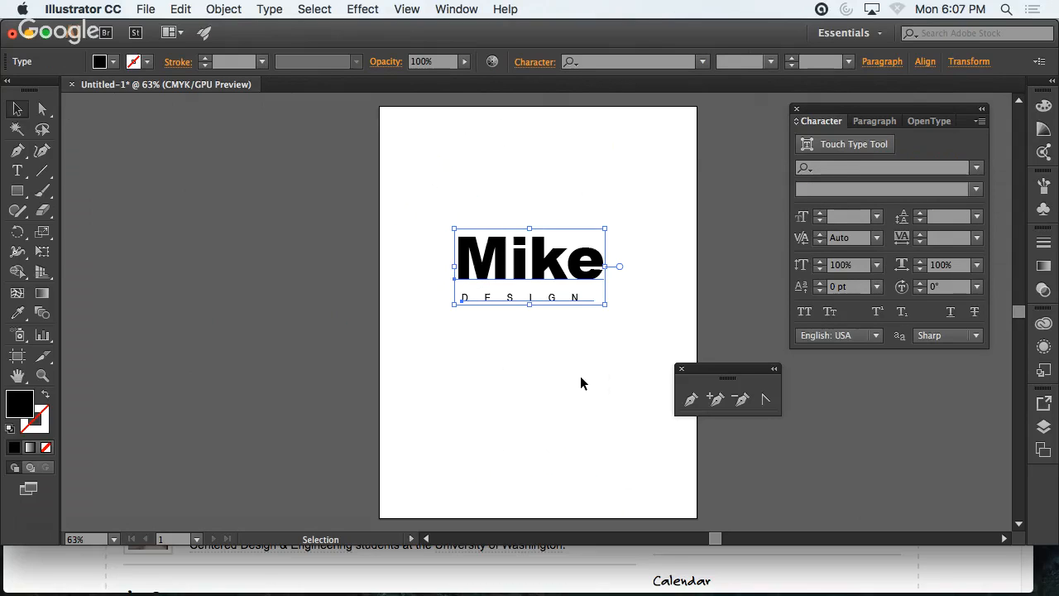
pyautogui.click(581, 378)
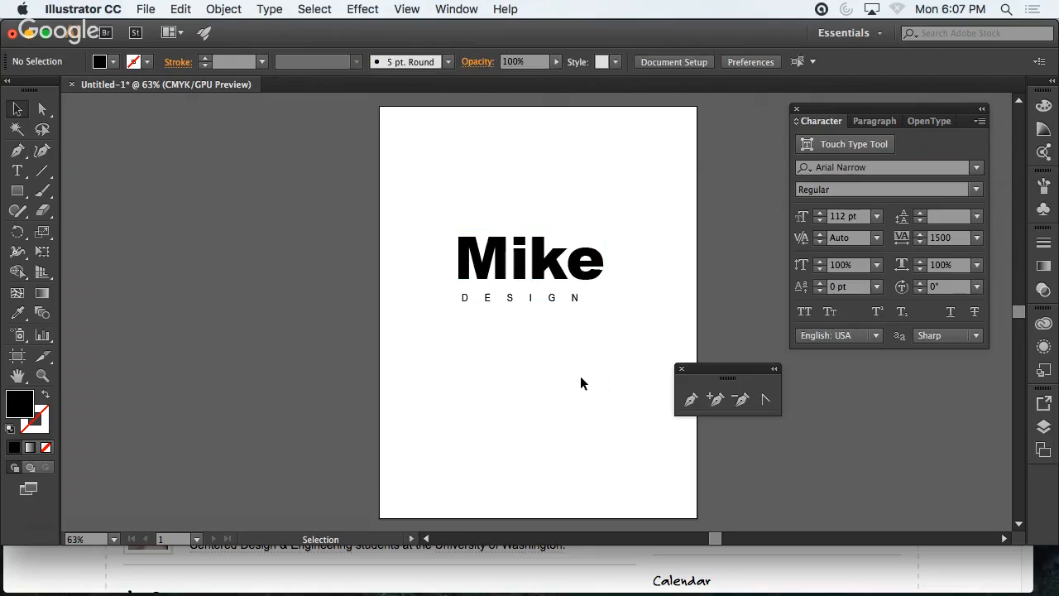
pyautogui.click(532, 283)
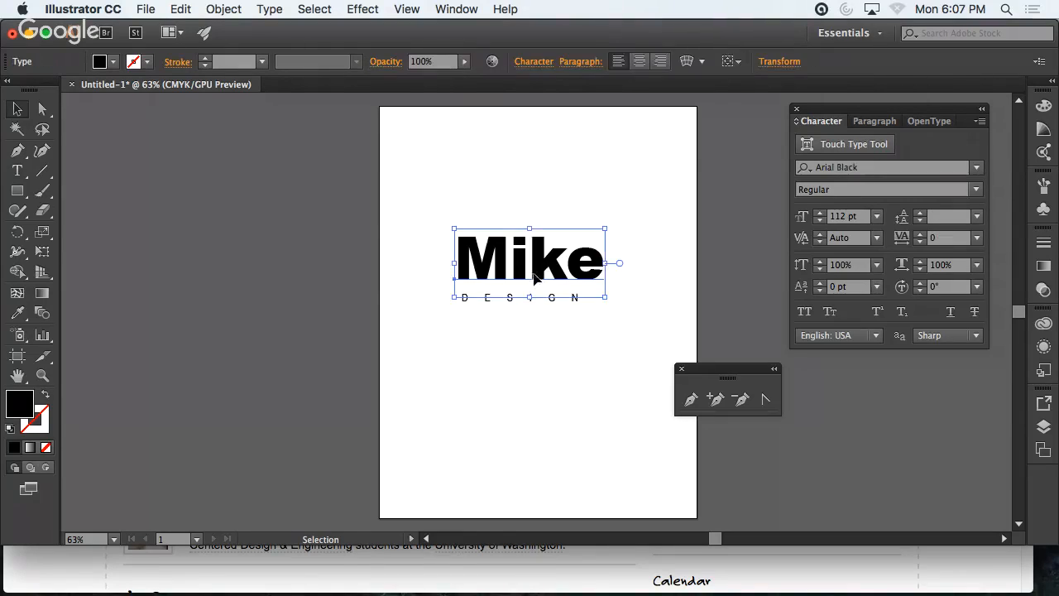
pyautogui.click(875, 122)
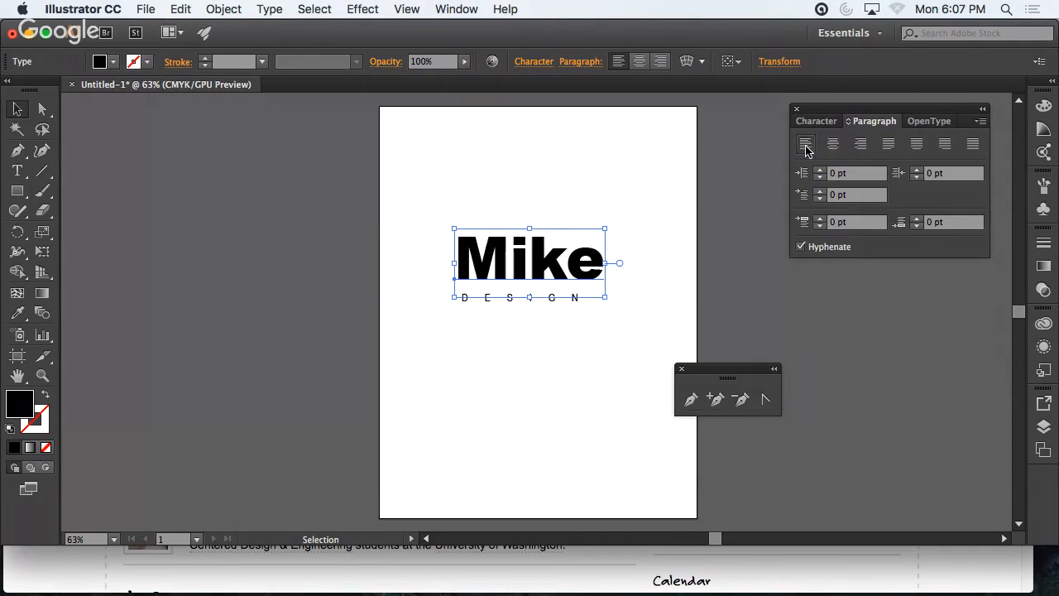
pyautogui.click(833, 144)
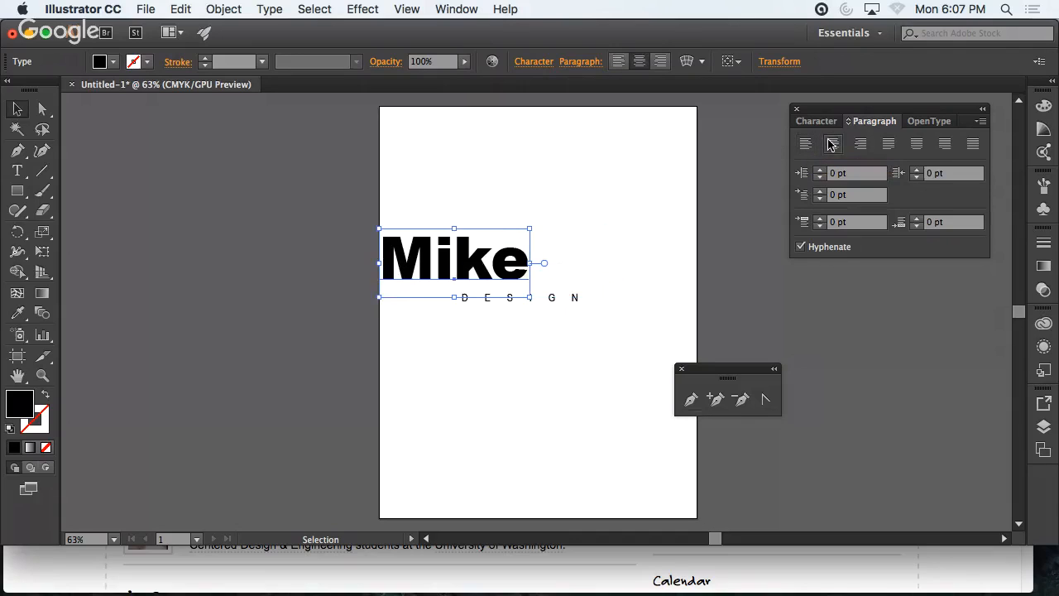
pyautogui.click(546, 300)
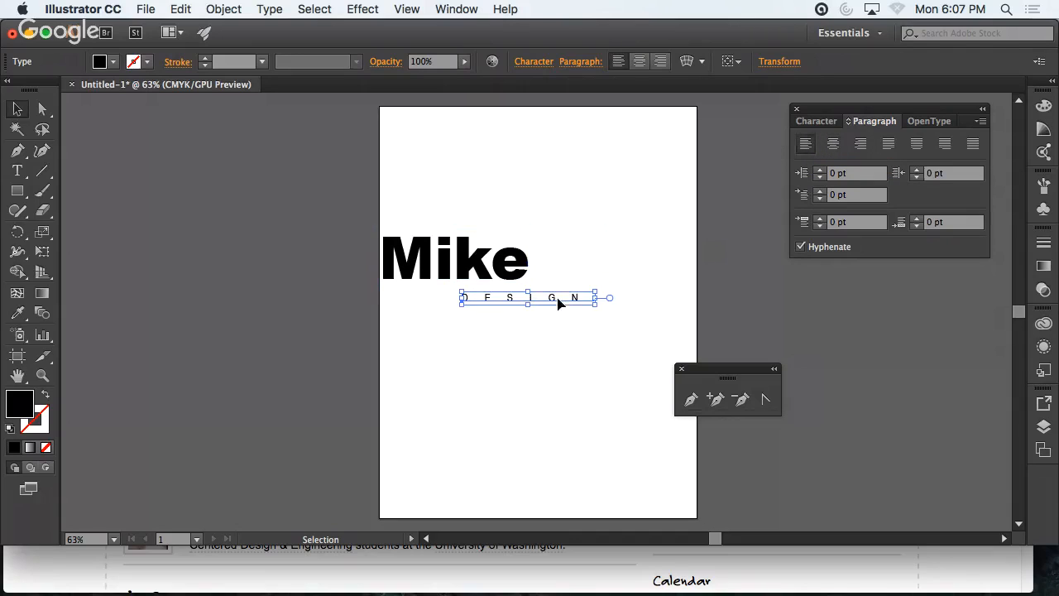
pyautogui.click(832, 144)
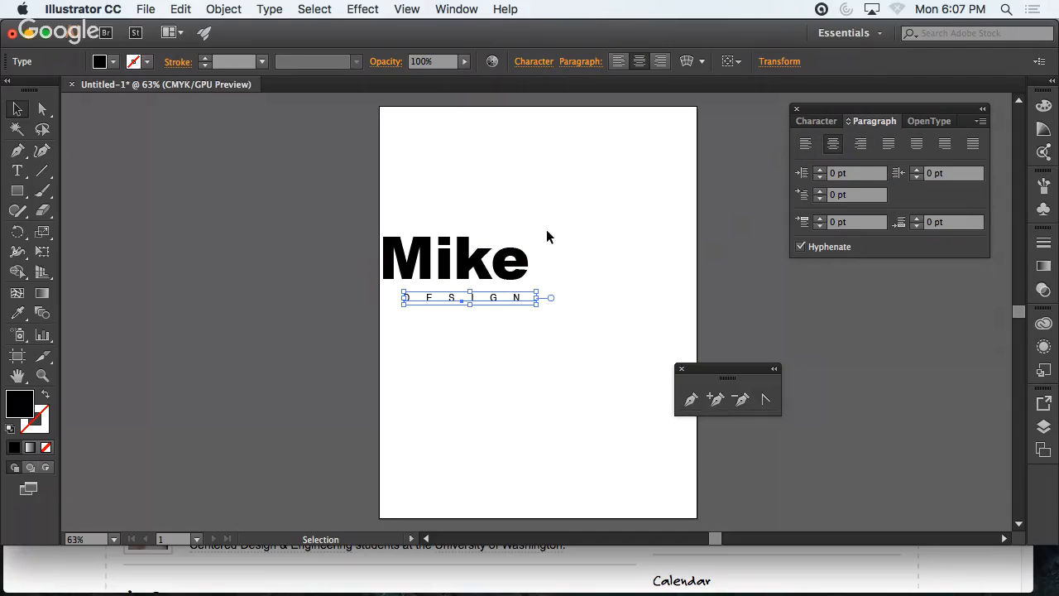
# - Move the name and DESIGN texts together to the upper middle of the artboard
pyautogui.keyDown('shift'); pyautogui.click(443, 277); pyautogui.keyUp('shift')
pyautogui.moveTo(444, 277); pyautogui.dragTo(530, 164)
pyautogui.click(534, 275)
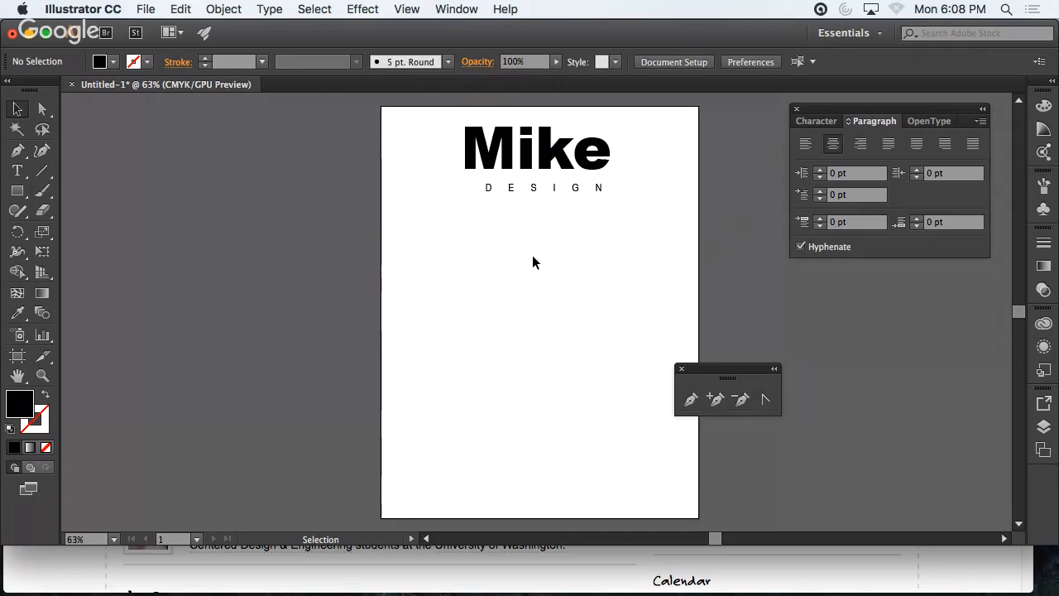
# - Display the object alignment controls and dock them directly beneath the paragraph settings
pyautogui.click(439, 8)
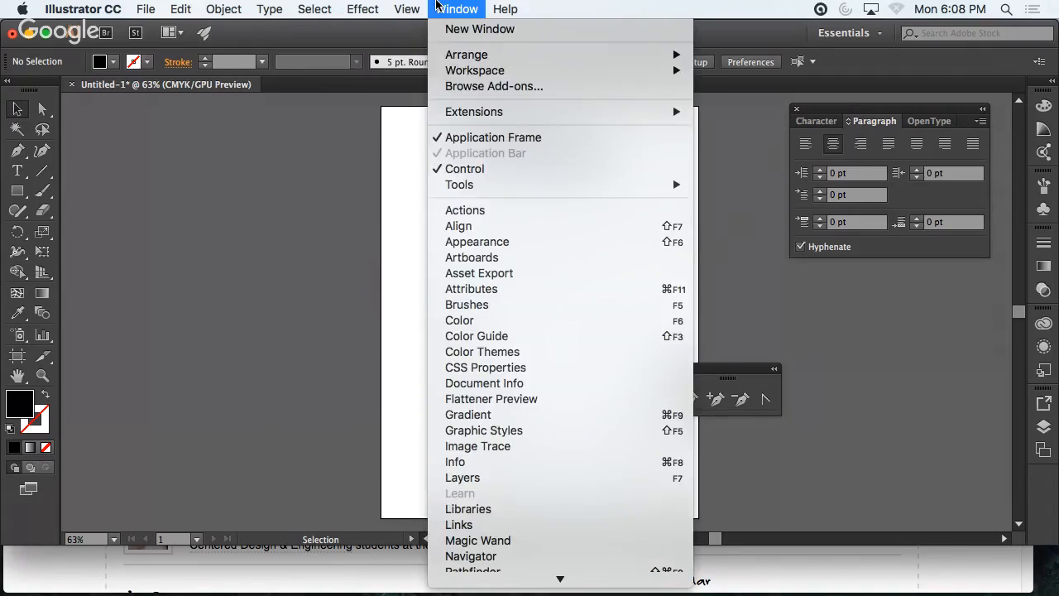
pyautogui.click(486, 227)
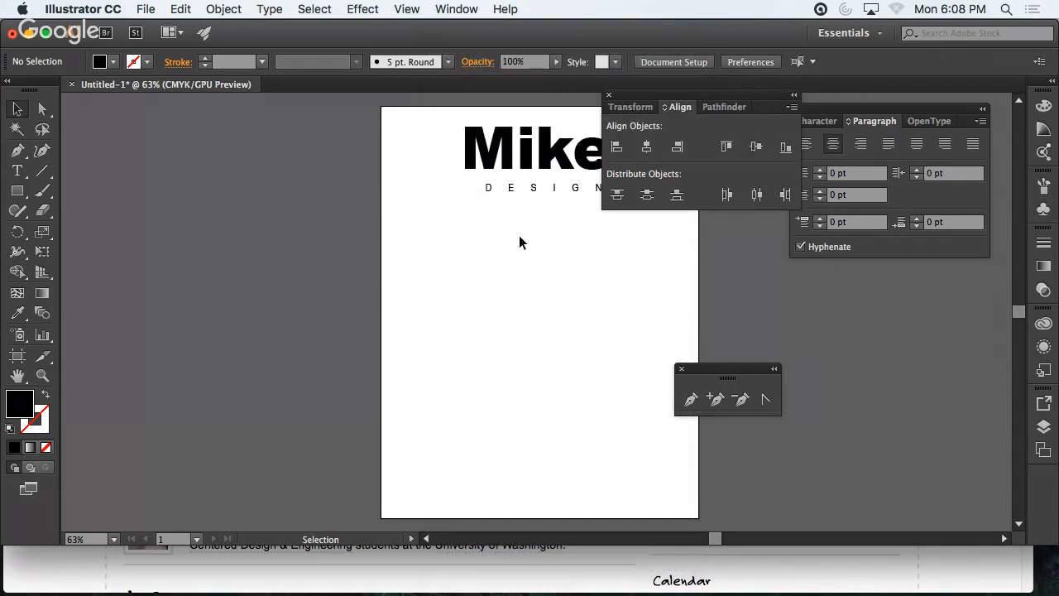
pyautogui.moveTo(718, 97); pyautogui.dragTo(914, 265)
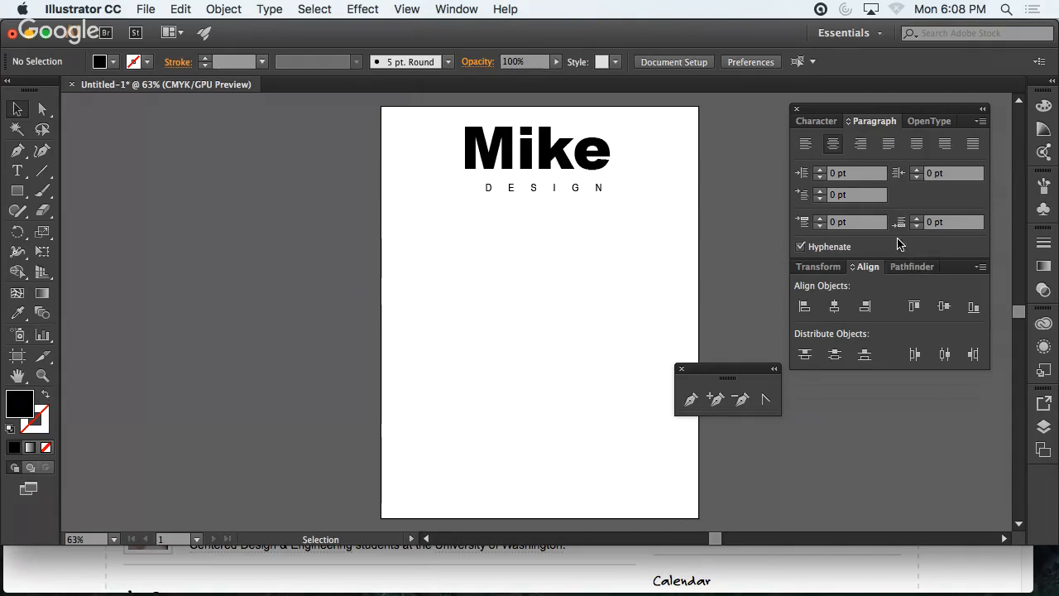
# - Expand the alignment controls to include distribute spacing and Align To, and view the available Align To choices
pyautogui.click(980, 266)
pyautogui.click(968, 296)
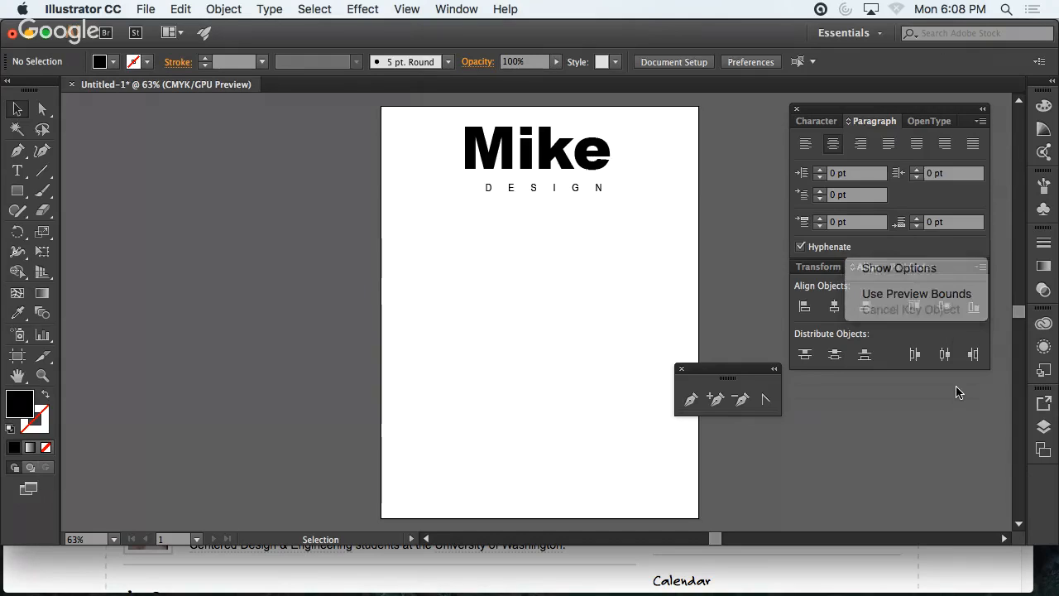
pyautogui.click(981, 267)
pyautogui.click(943, 269)
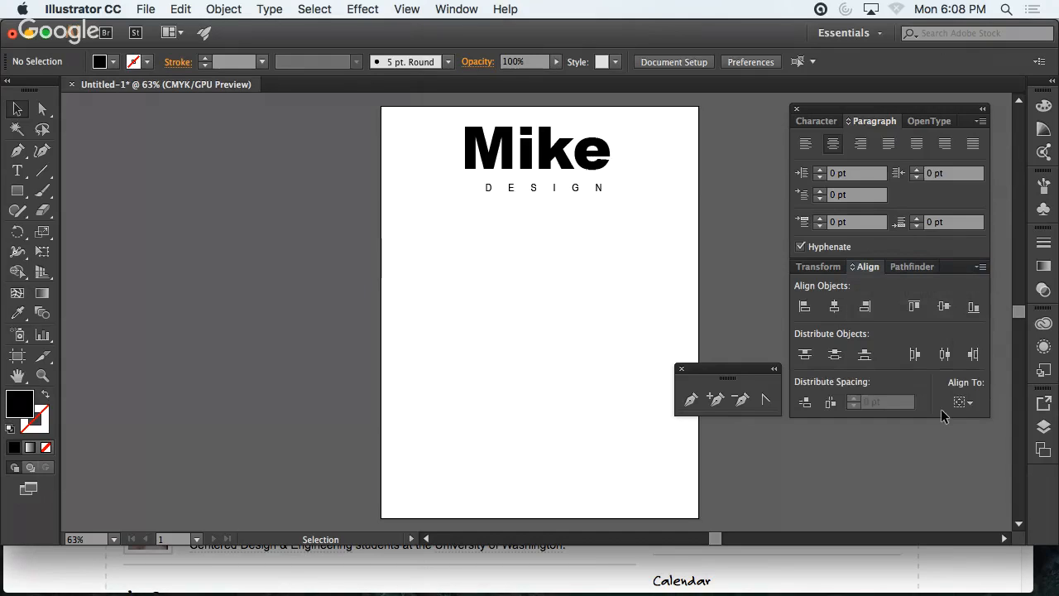
pyautogui.click(968, 403)
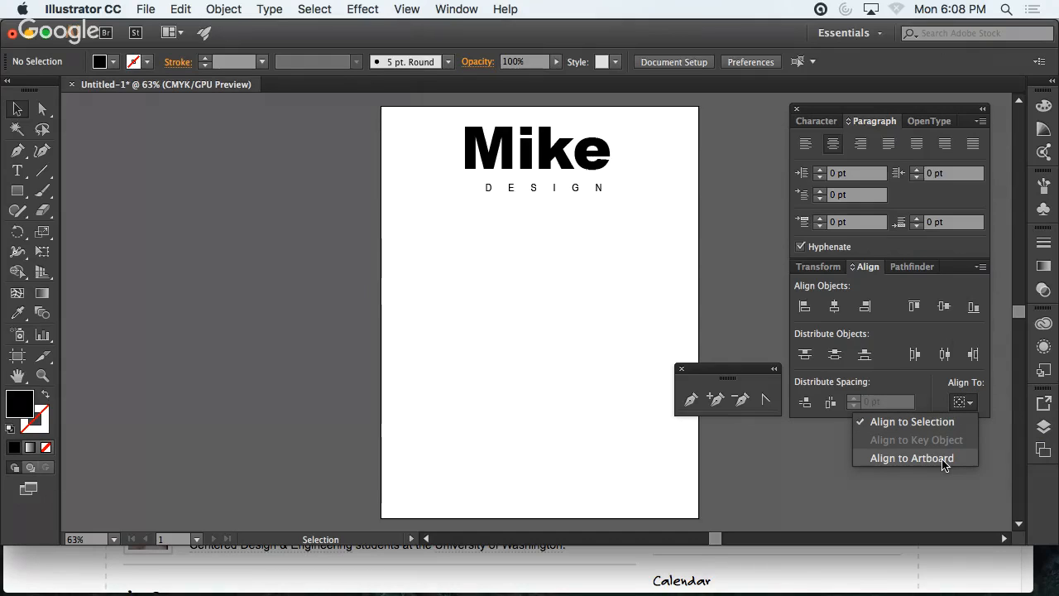
pyautogui.click(573, 360)
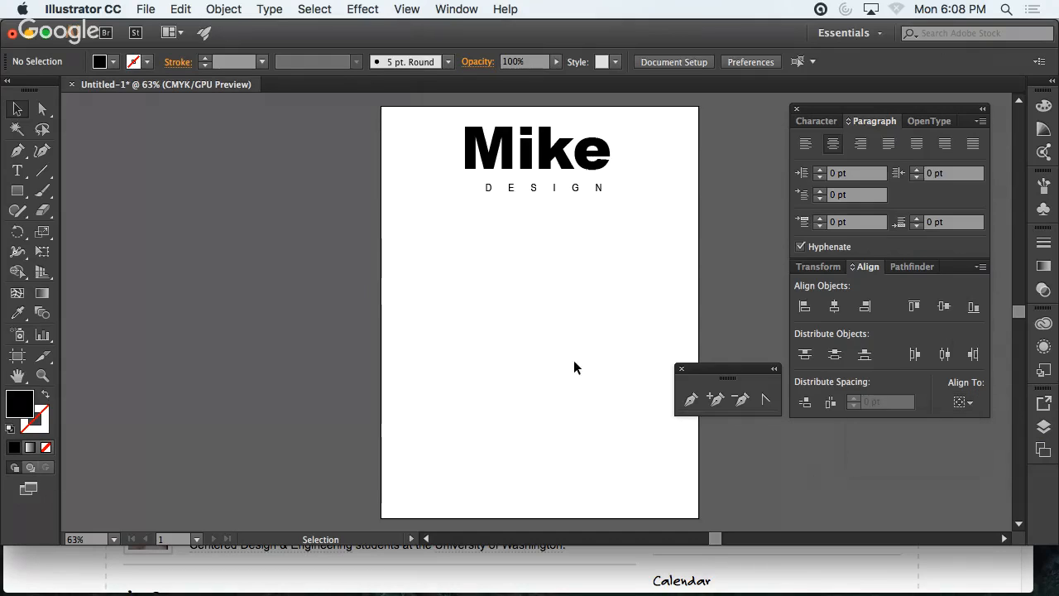
# - Align the name and DESIGN texts with each other by their horizontal centers
pyautogui.moveTo(585, 252); pyautogui.dragTo(505, 137)
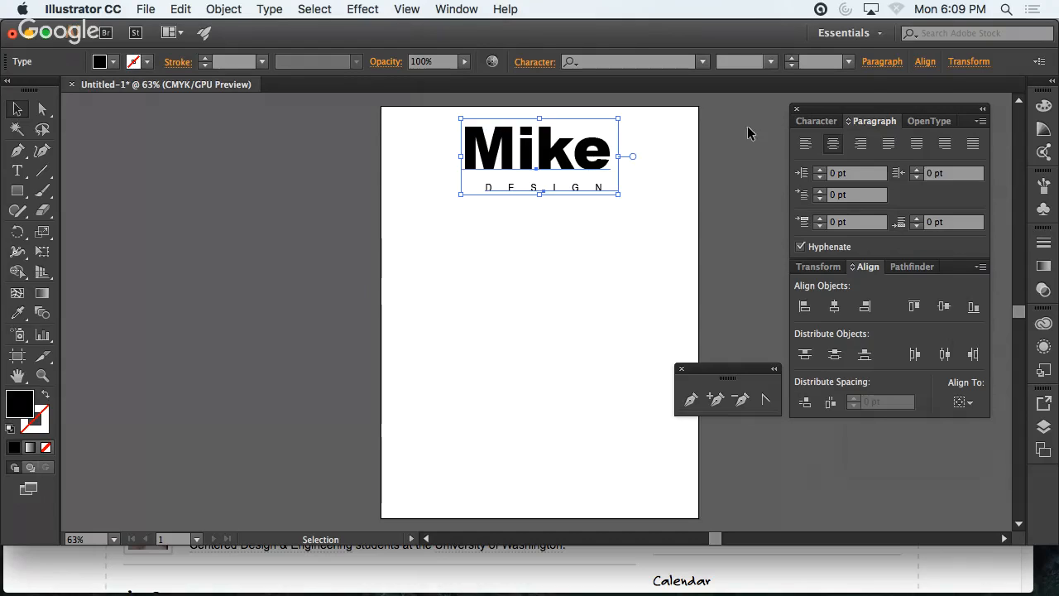
pyautogui.click(835, 306)
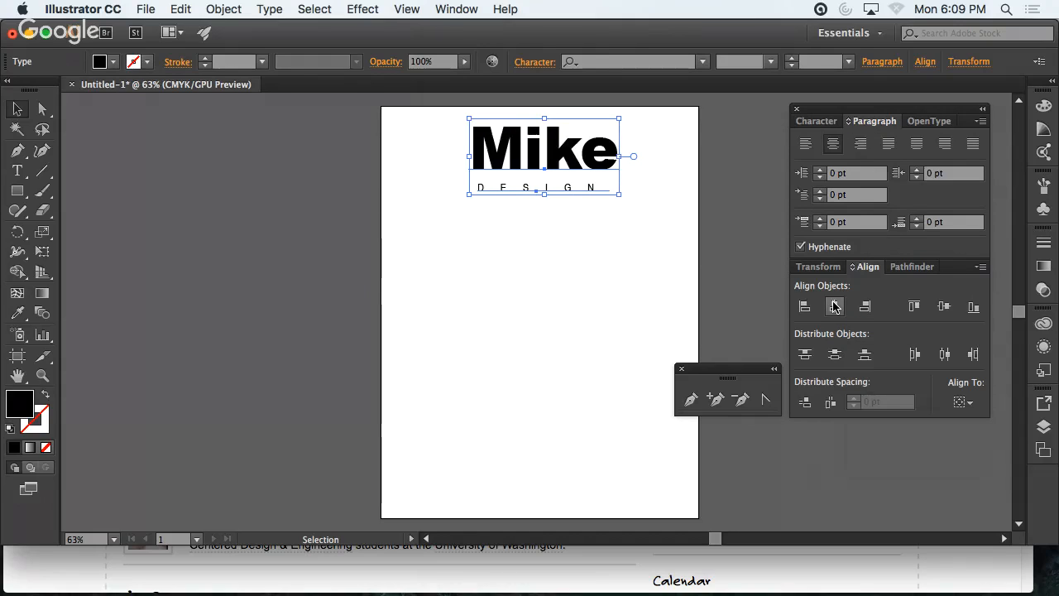
pyautogui.click(488, 292)
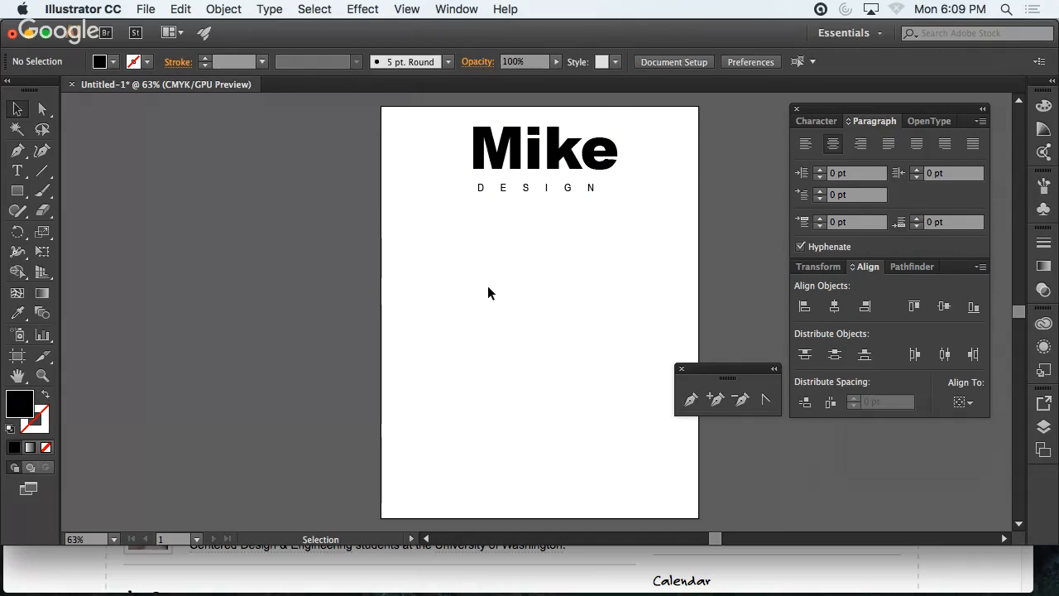
# - Nudge the DESIGN text slightly upward so it sits closer beneath the name
pyautogui.click(557, 189)
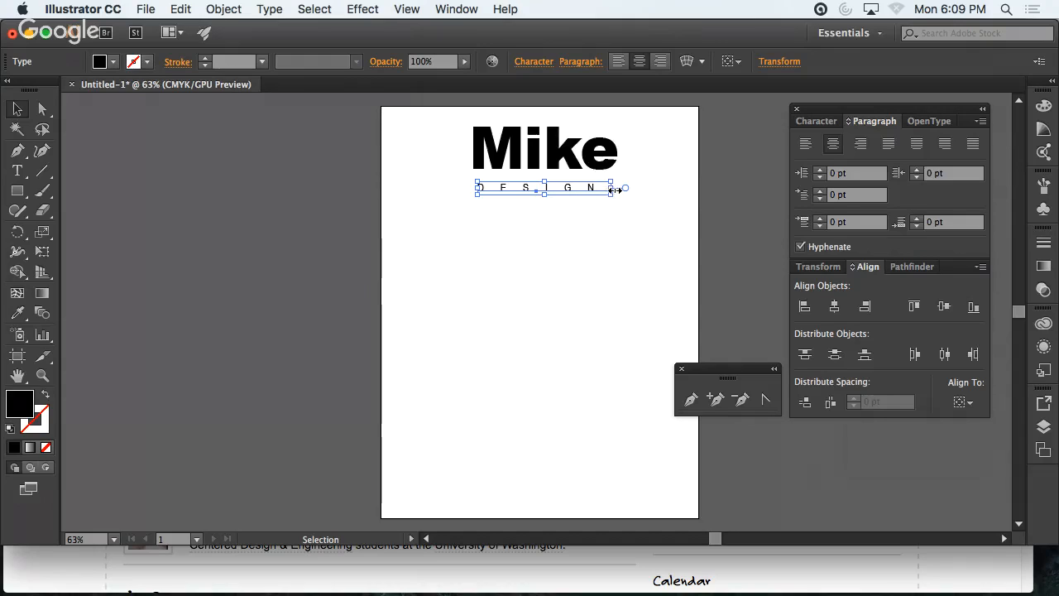
pyautogui.scroll(2, 555, 251)
pyautogui.click(555, 251)
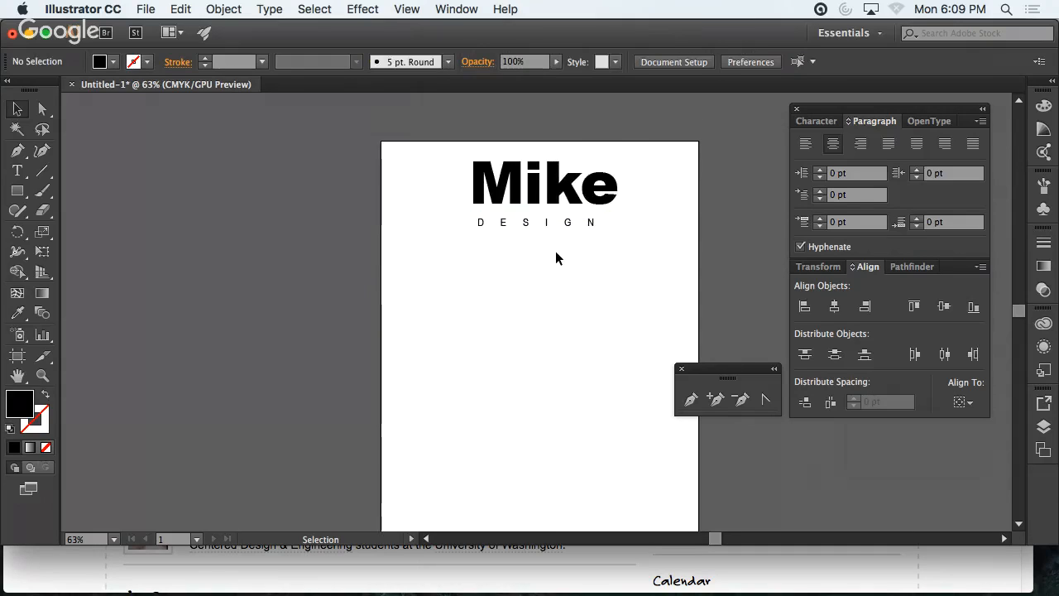
pyautogui.click(546, 222)
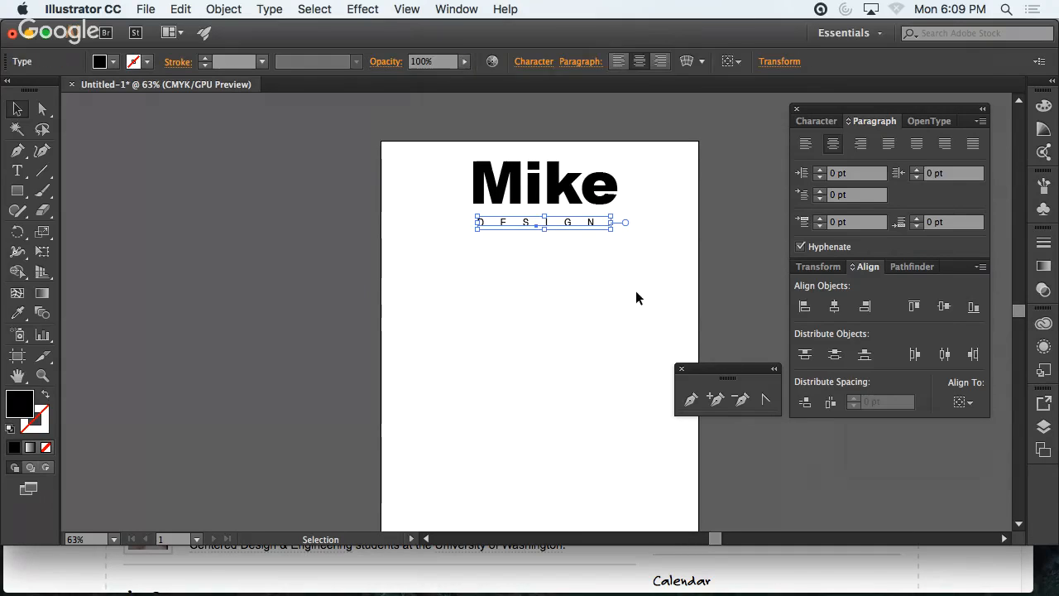
pyautogui.press('Up')
pyautogui.press('Up')
pyautogui.press('Up')
pyautogui.press('Up')
pyautogui.press('Up')
pyautogui.press('Up')
pyautogui.press('Up')
pyautogui.press('Up')
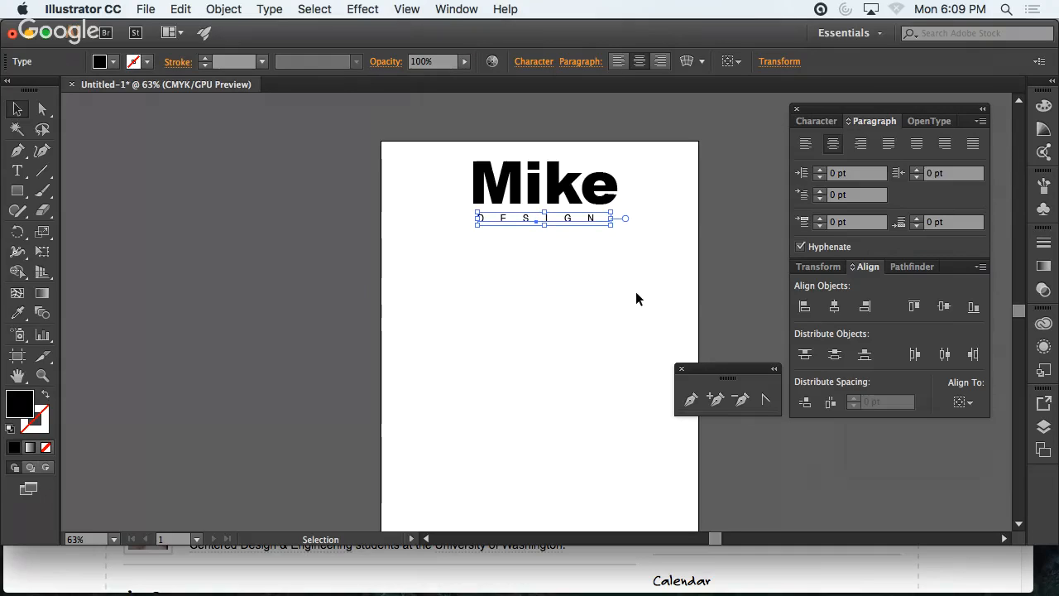
pyautogui.click(481, 351)
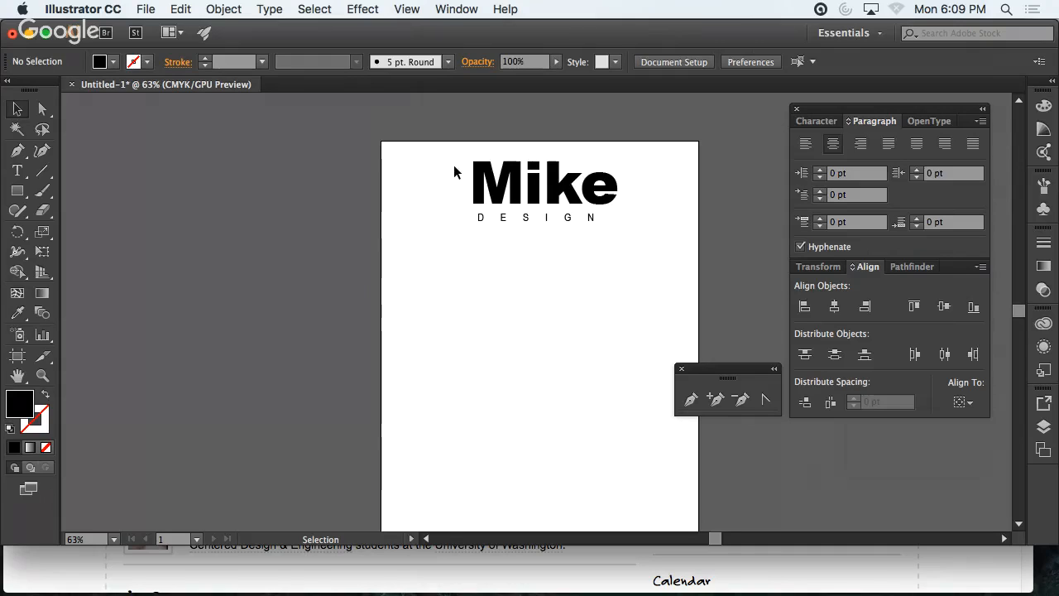
# - Place a copy of the name and DESIGN texts outside the artboard, to its left, as an editable backup
pyautogui.moveTo(445, 163); pyautogui.dragTo(572, 226)
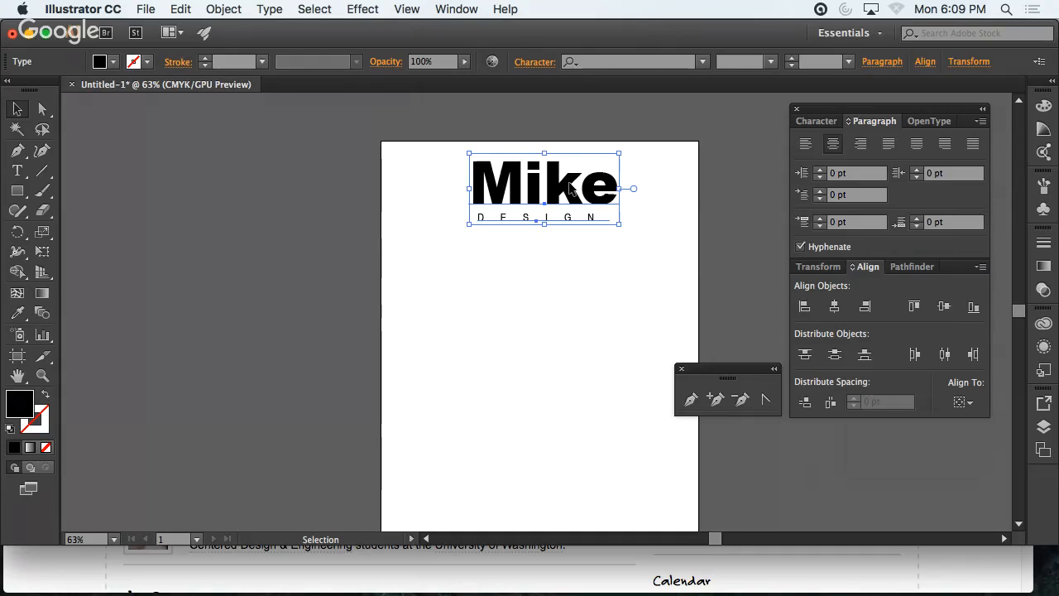
pyautogui.moveTo(571, 189); pyautogui.dragTo(249, 172)
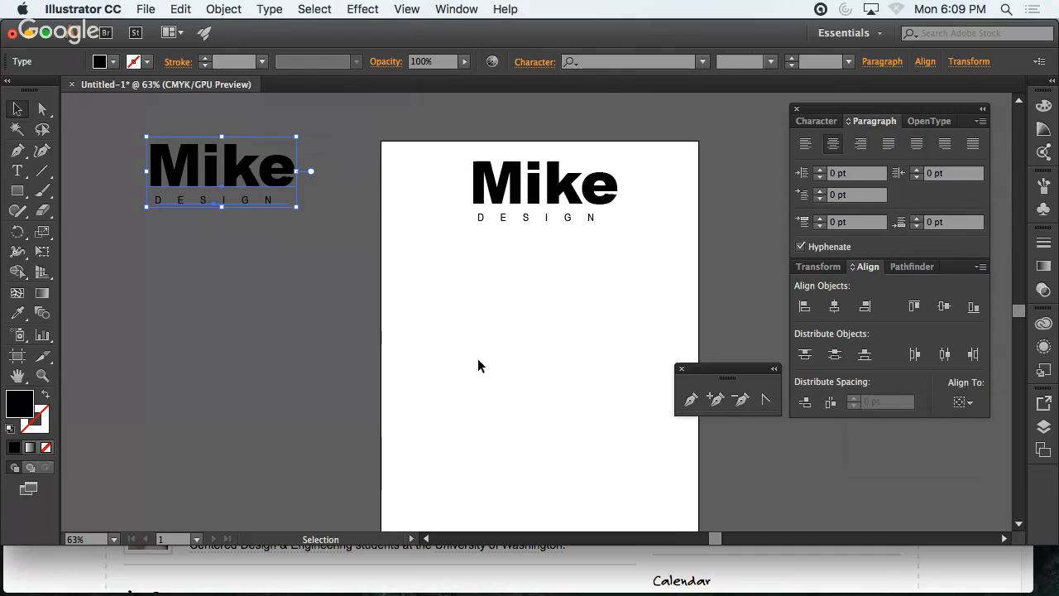
pyautogui.click(336, 328)
pyautogui.click(242, 182)
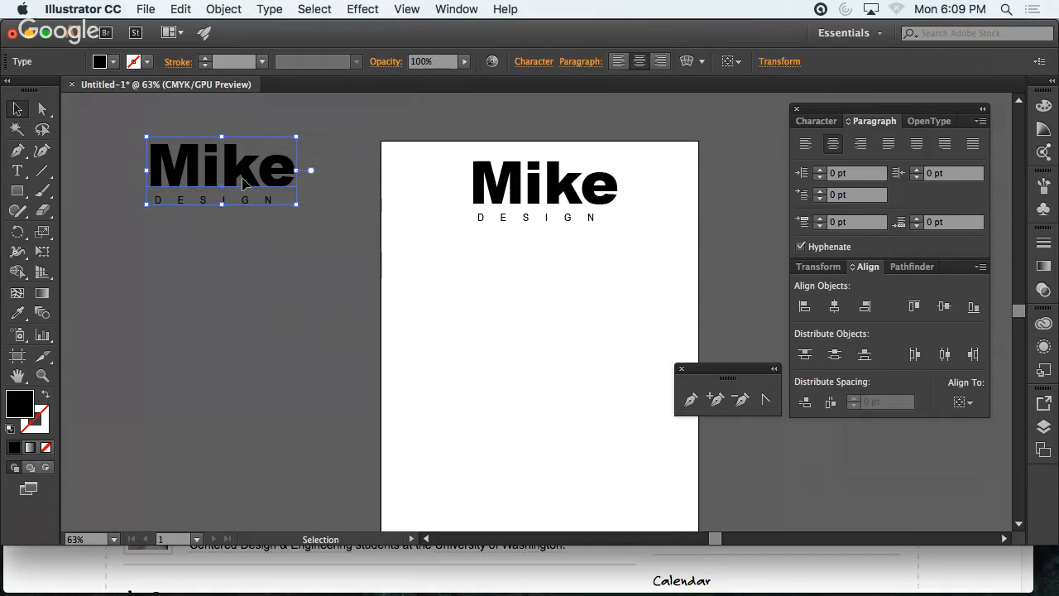
pyautogui.click(202, 201)
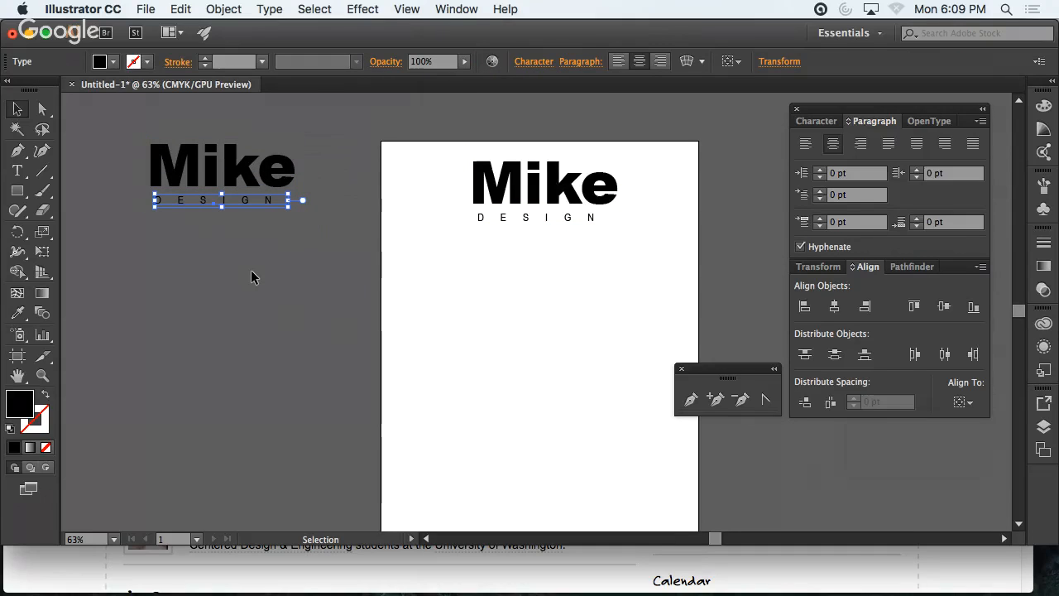
# - Convert the name and DESIGN texts on the artboard to outlines
pyautogui.click(587, 187)
pyautogui.click(566, 220)
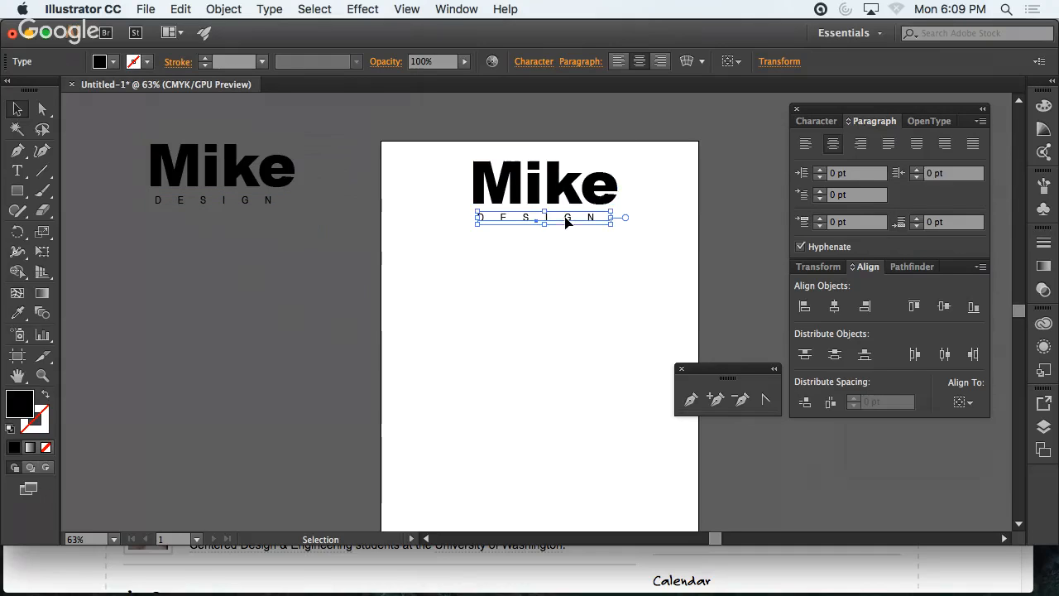
pyautogui.keyDown('shift'); pyautogui.click(565, 189); pyautogui.keyUp('shift')
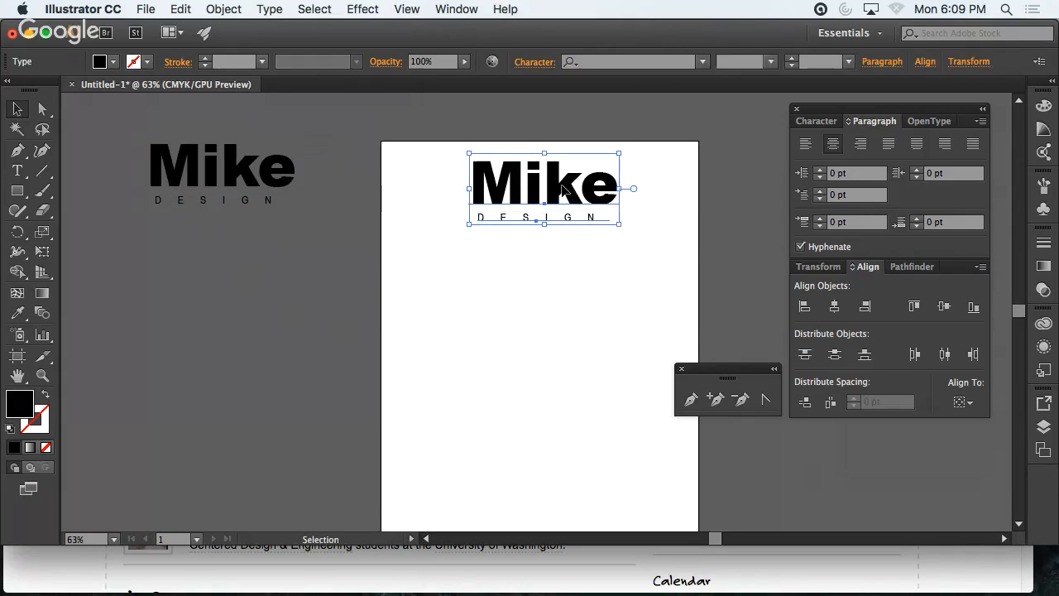
pyautogui.click(234, 10)
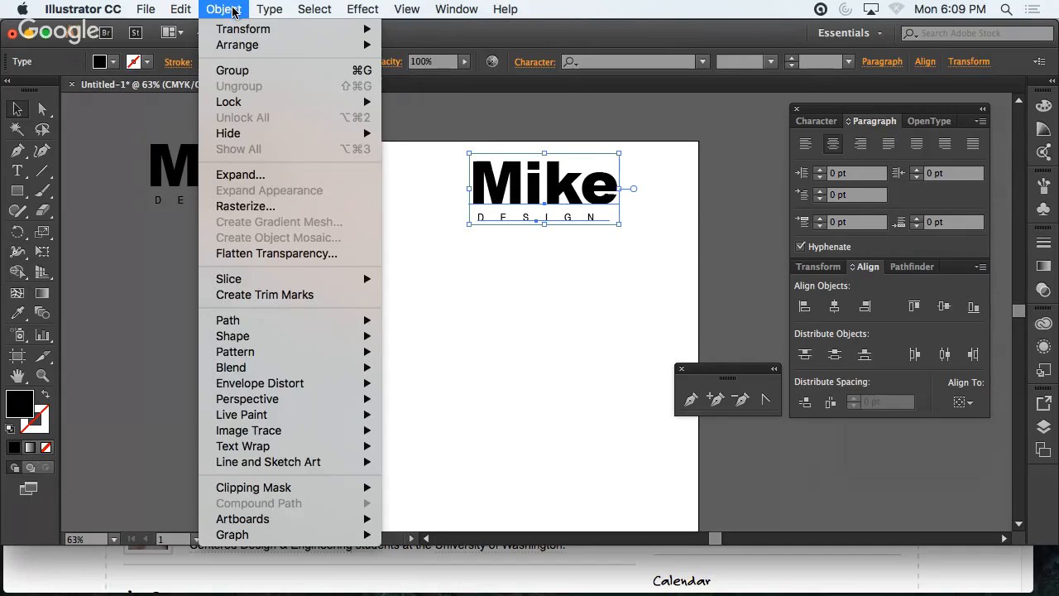
pyautogui.moveTo(257, 8)
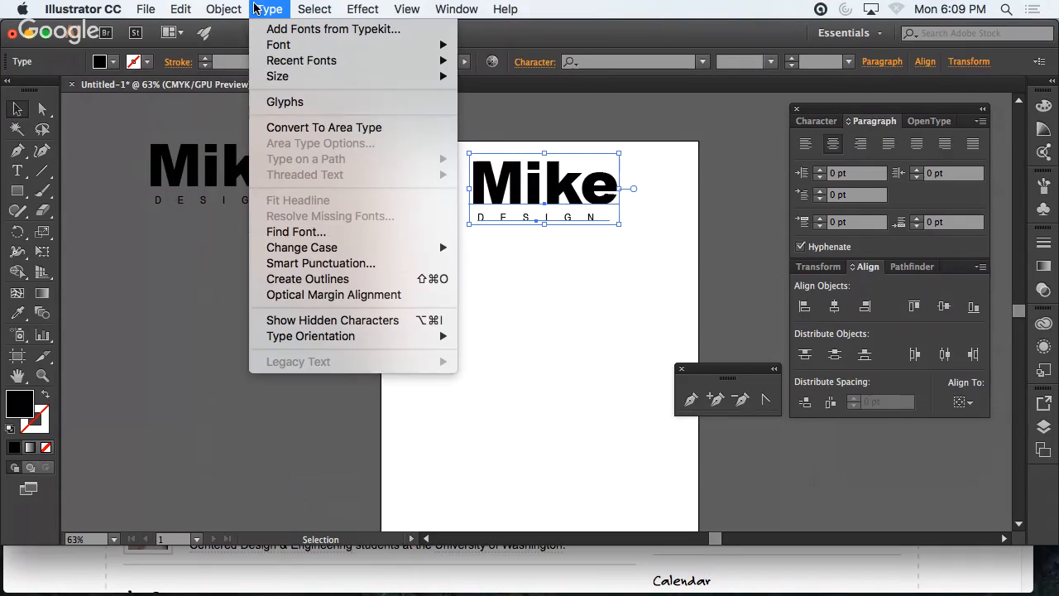
pyautogui.click(350, 282)
pyautogui.click(568, 274)
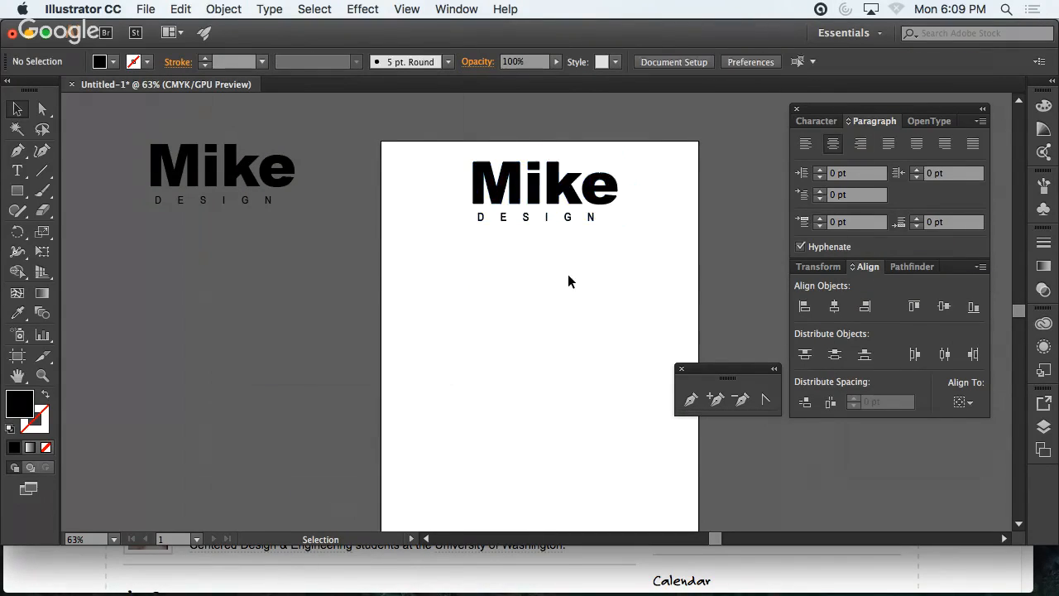
# - Examine the outlined name and DESIGN groups up close at 150% zoom, comparing their bounding boxes
pyautogui.click(548, 217)
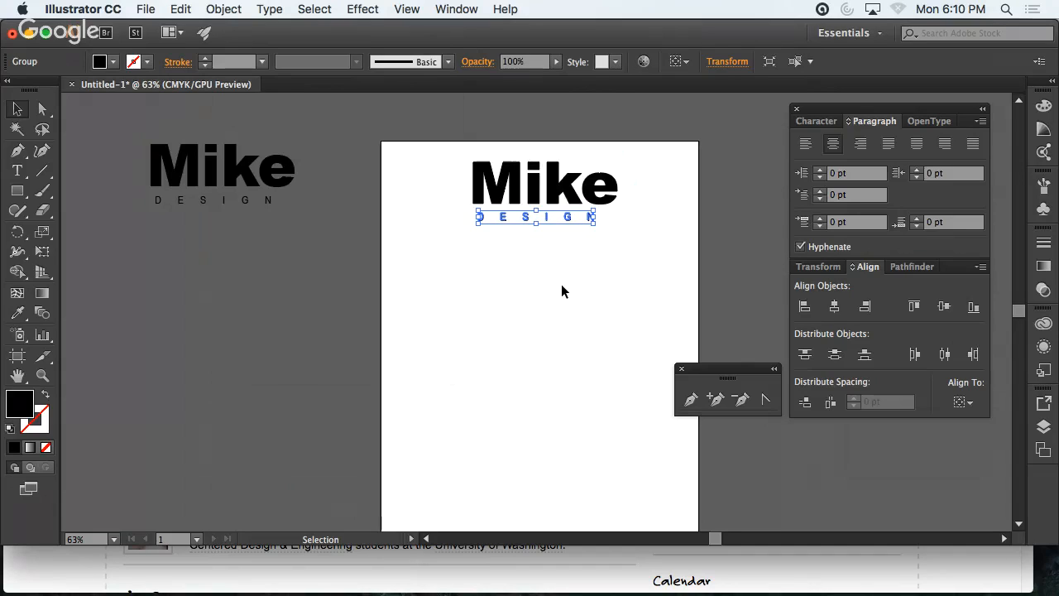
pyautogui.click(539, 177)
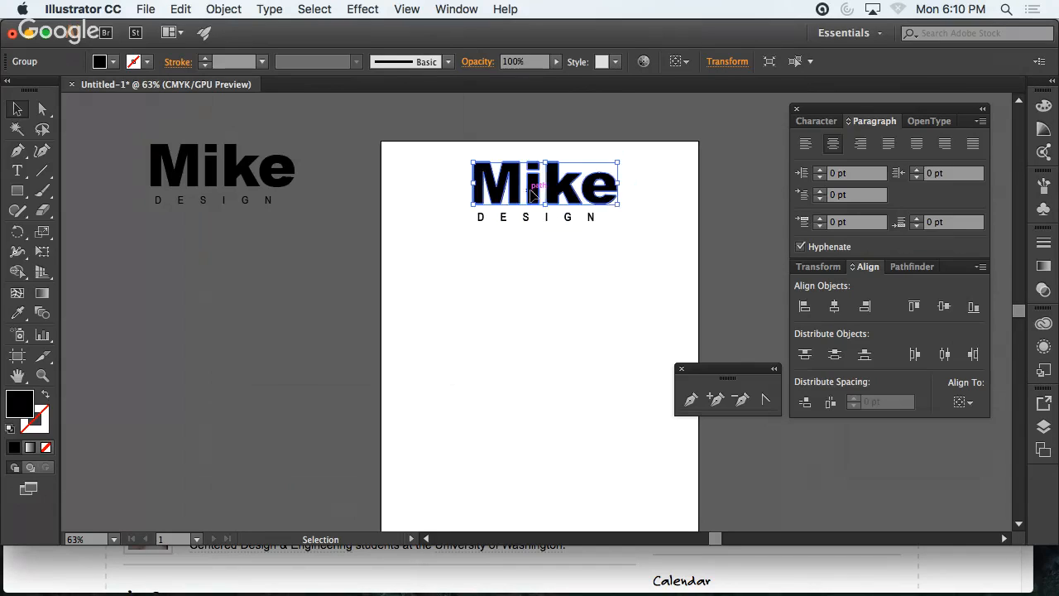
pyautogui.click(498, 296)
pyautogui.press('super+equal')
pyautogui.press('super+equal')
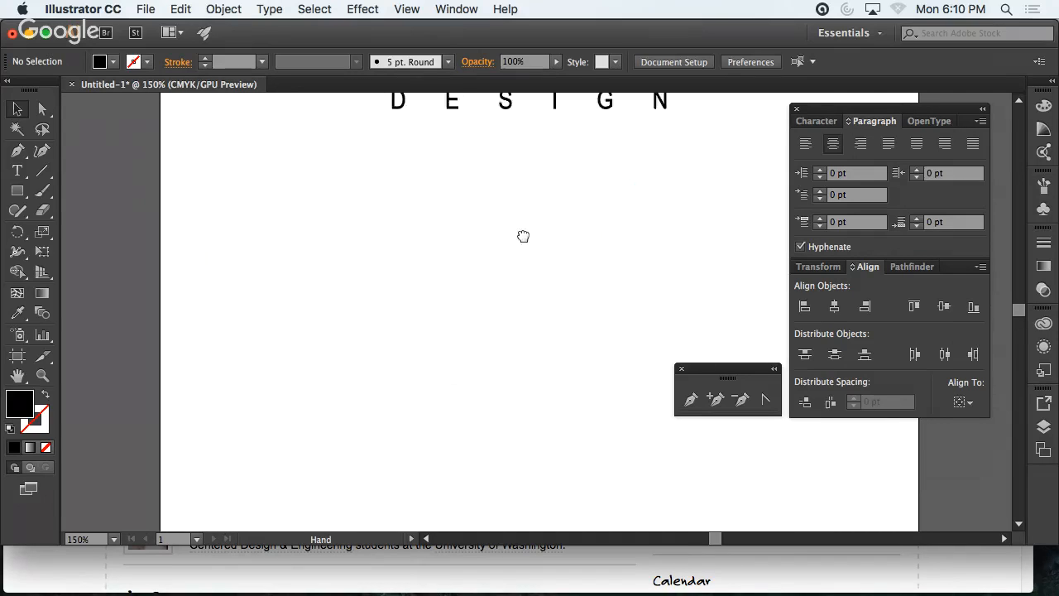
pyautogui.moveTo(522, 234); pyautogui.dragTo(406, 439)
pyautogui.click(451, 258)
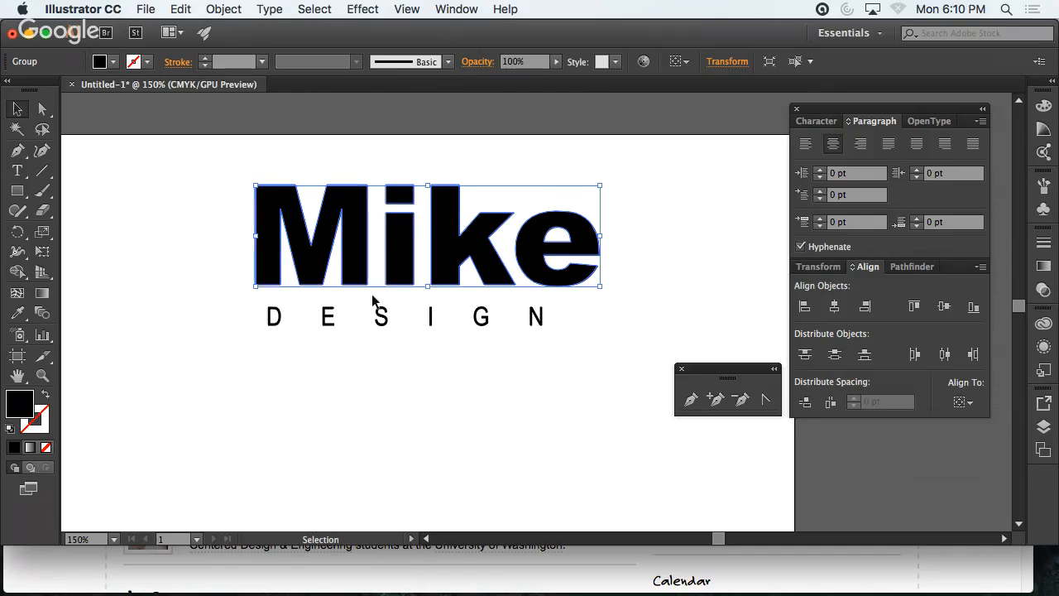
pyautogui.click(334, 316)
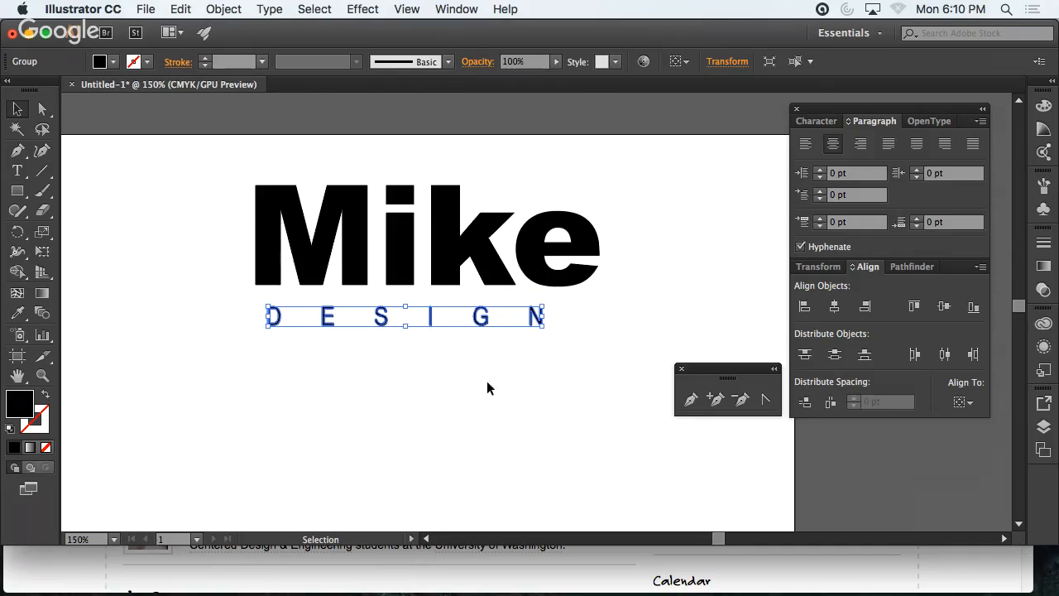
pyautogui.click(354, 303)
pyautogui.click(358, 279)
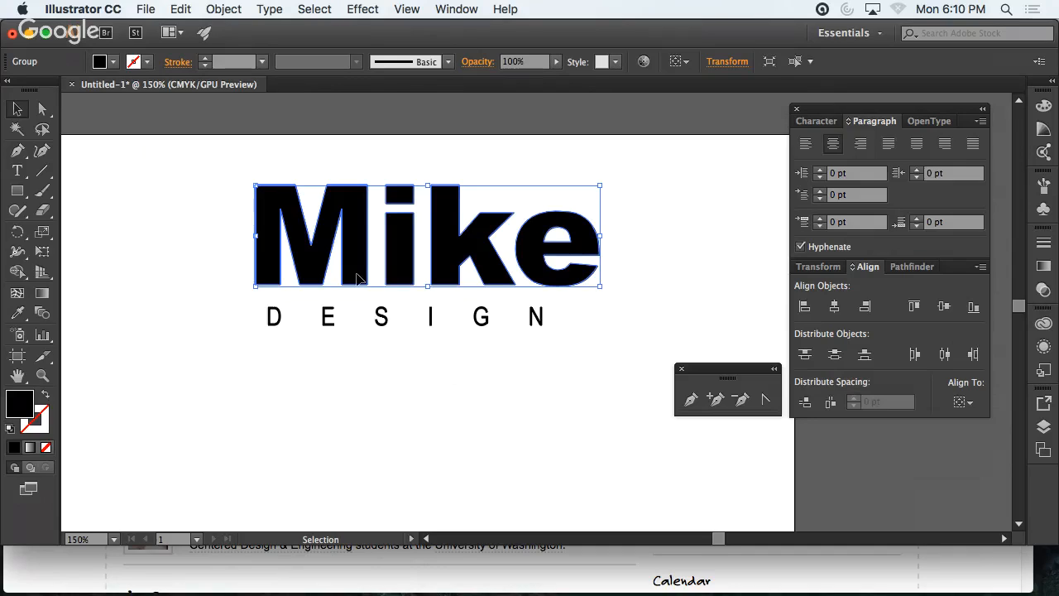
# - Isolate the outlined name group to inspect its individual letters, and exit isolation mode
pyautogui.doubleClick(352, 213)
pyautogui.click(358, 213)
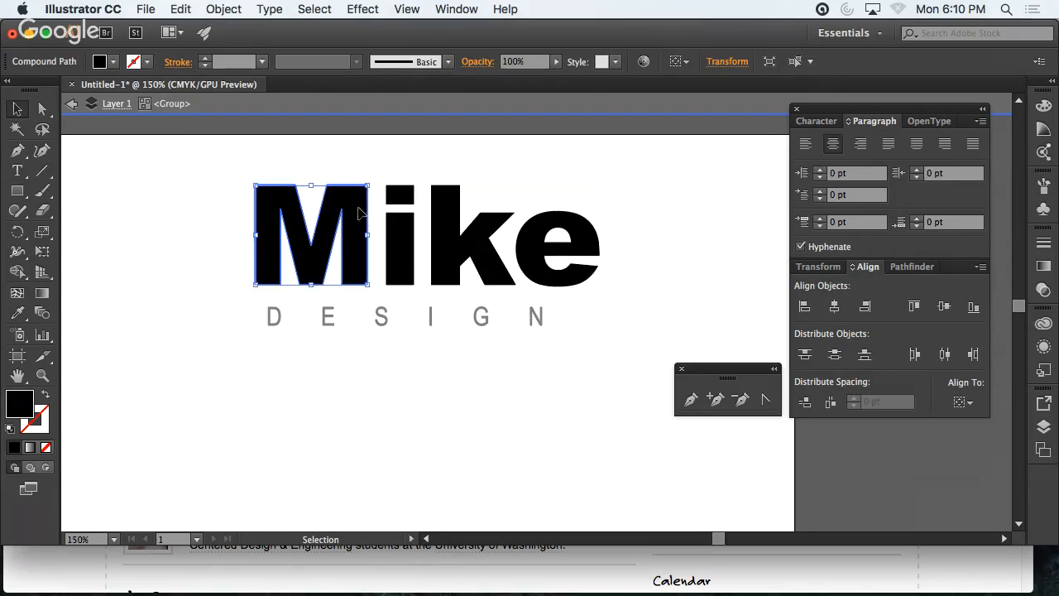
pyautogui.click(406, 237)
pyautogui.click(449, 231)
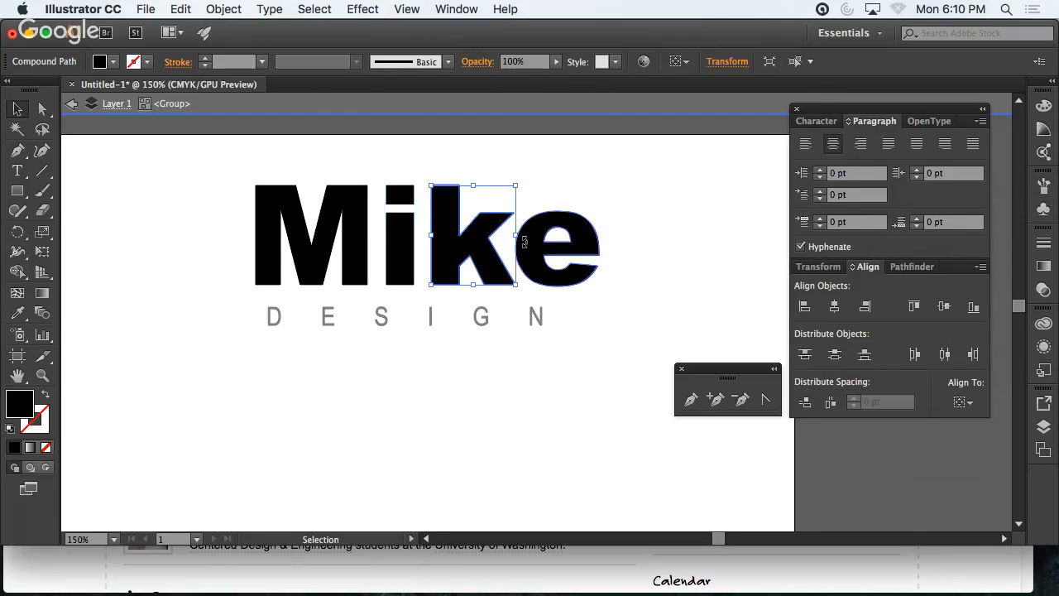
pyautogui.click(548, 277)
pyautogui.doubleClick(493, 384)
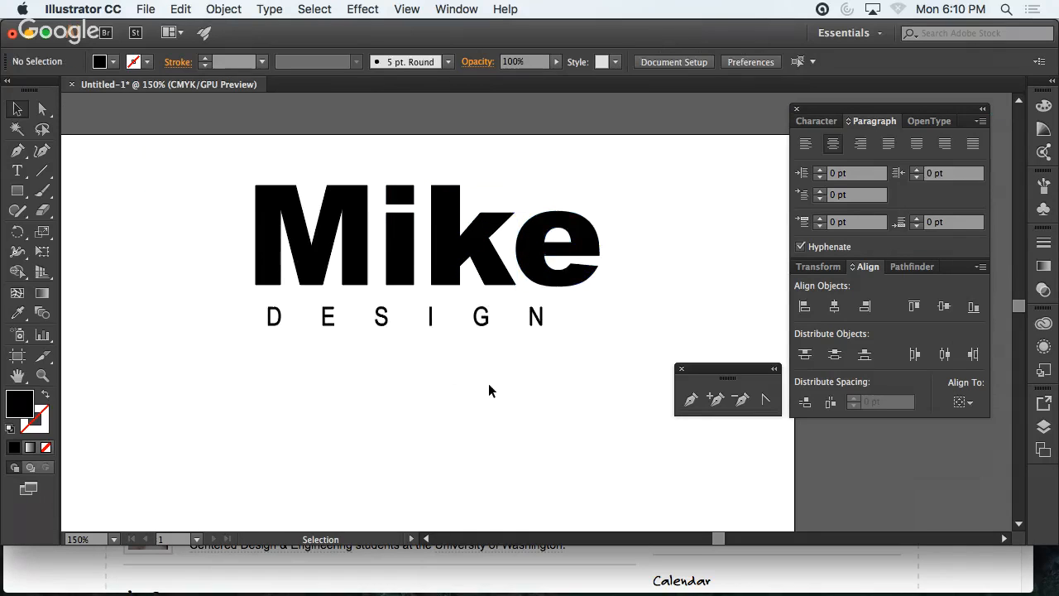
# - Align the outlined name and DESIGN groups with each other by their horizontal centers
pyautogui.click(302, 256)
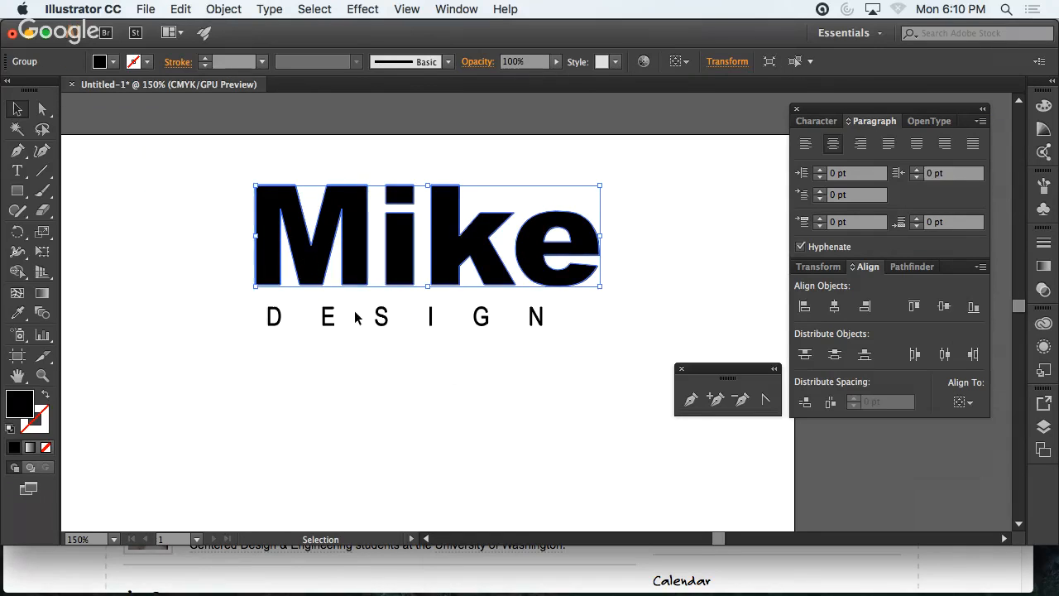
pyautogui.click(386, 323)
pyautogui.click(382, 358)
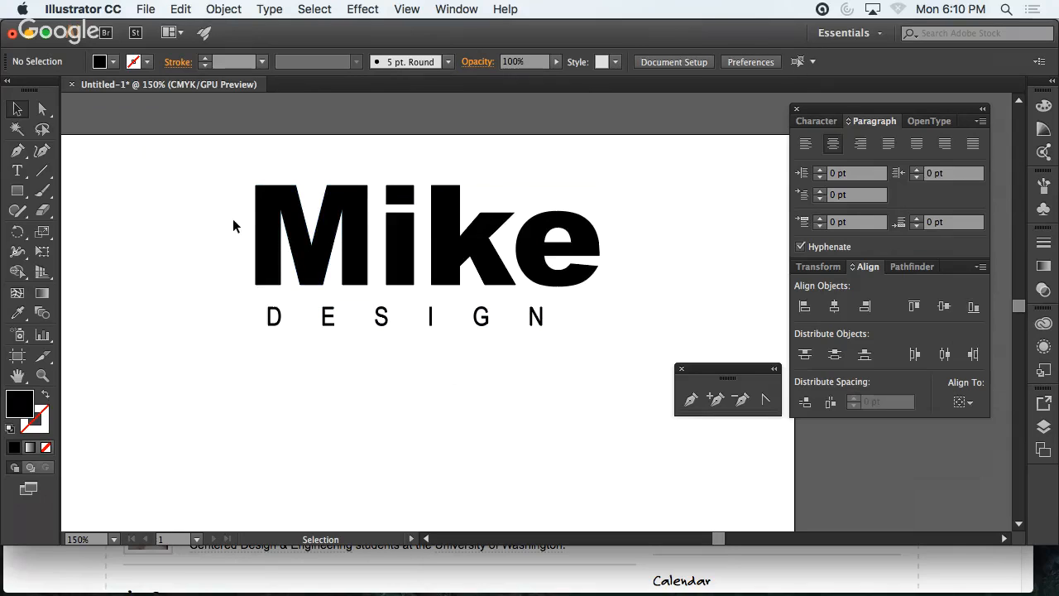
pyautogui.moveTo(232, 218); pyautogui.dragTo(524, 390)
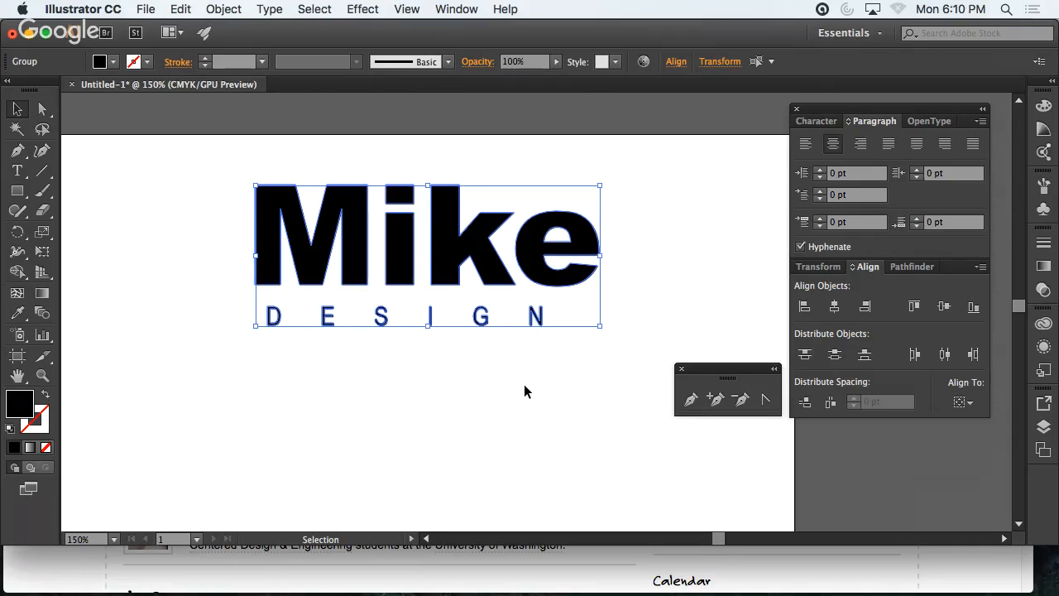
pyautogui.click(835, 307)
pyautogui.click(481, 410)
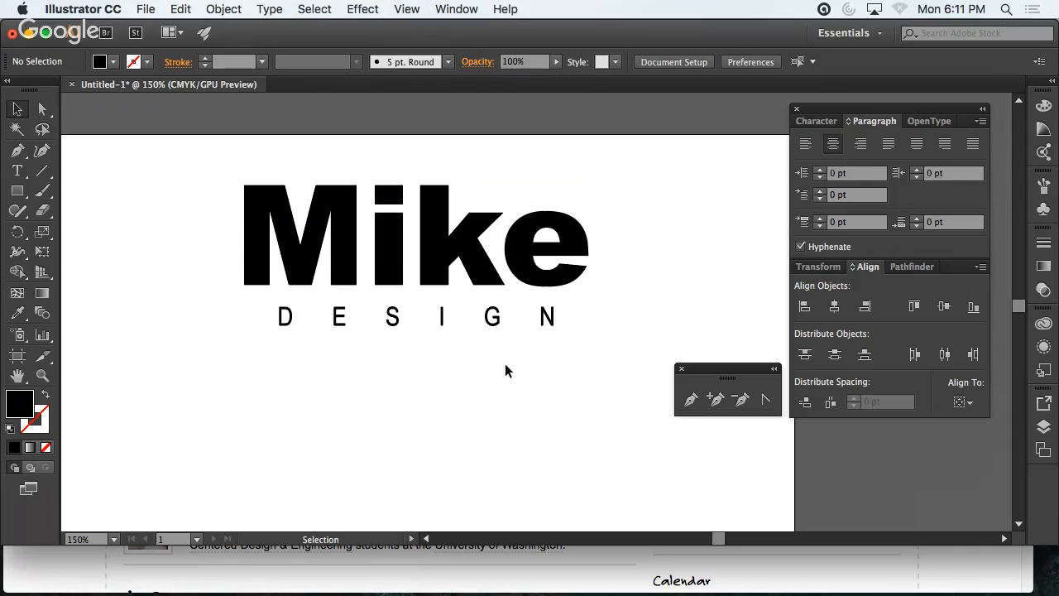
# - Nudge the outlined DESIGN group slightly left and move it up closer beneath the name
pyautogui.click(490, 319)
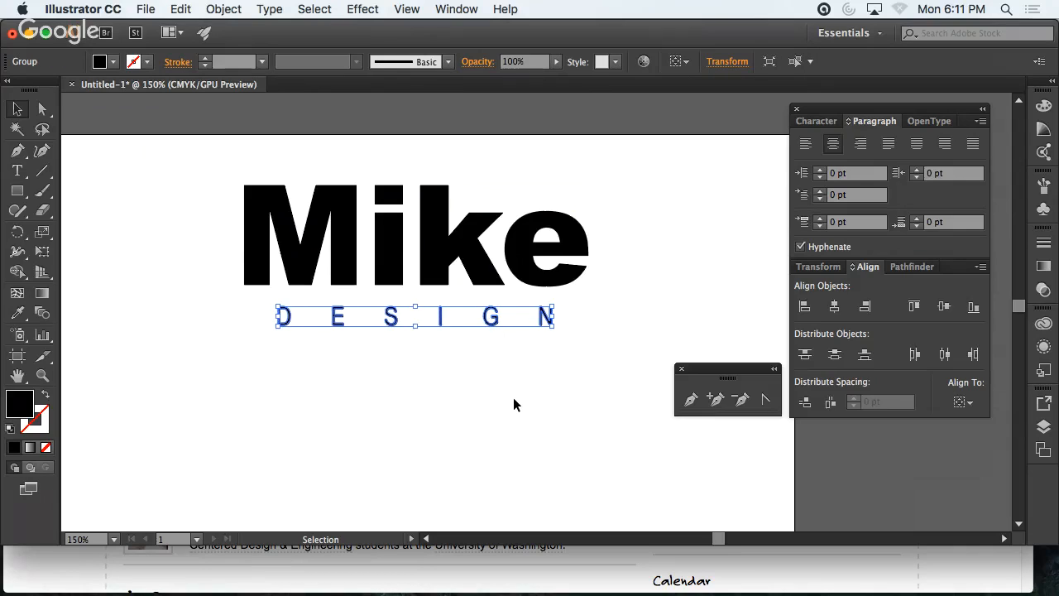
pyautogui.click(515, 408)
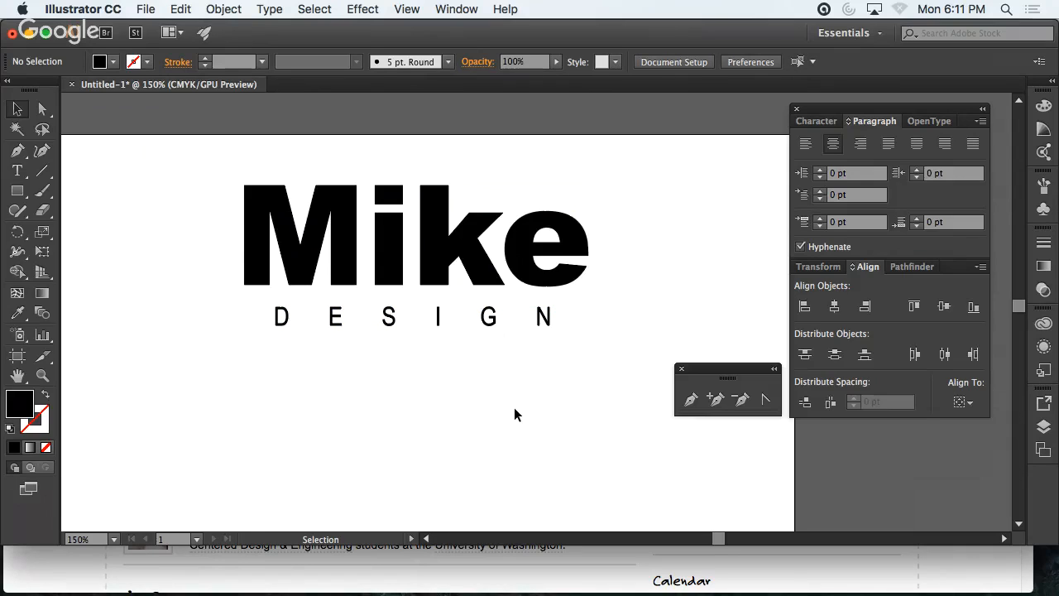
pyautogui.click(354, 314)
pyautogui.press('Up')
pyautogui.press('Up')
pyautogui.press('Up')
pyautogui.press('Up')
pyautogui.press('Up')
pyautogui.press('Up')
pyautogui.press('Up')
pyautogui.press('Up')
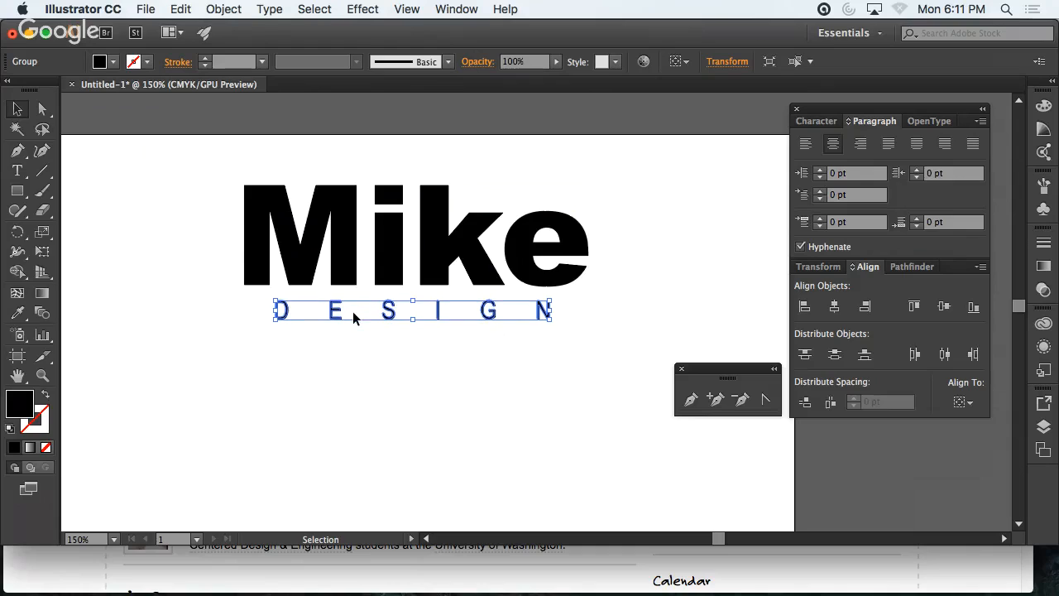
pyautogui.click(378, 404)
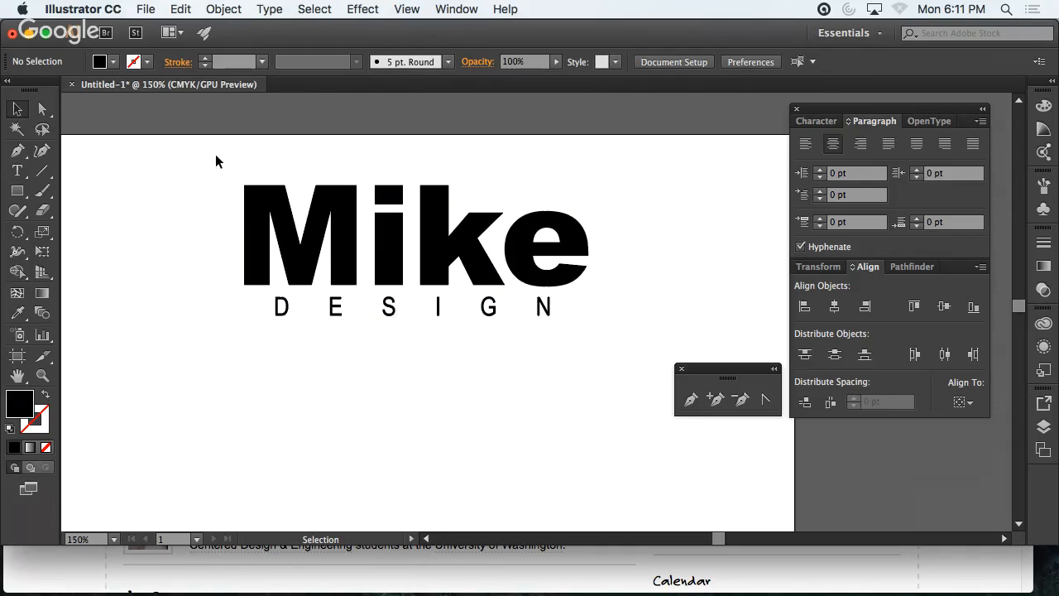
# - Select the name and DESIGN groups on the artboard and set alignment relative to the artboard
pyautogui.press('super+0')
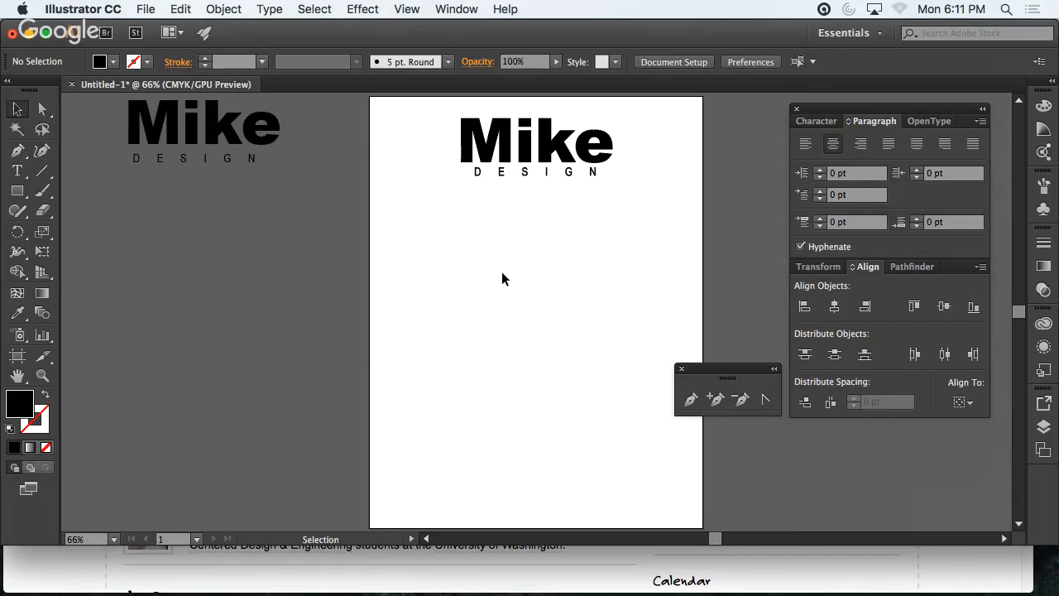
pyautogui.moveTo(662, 135); pyautogui.dragTo(515, 199)
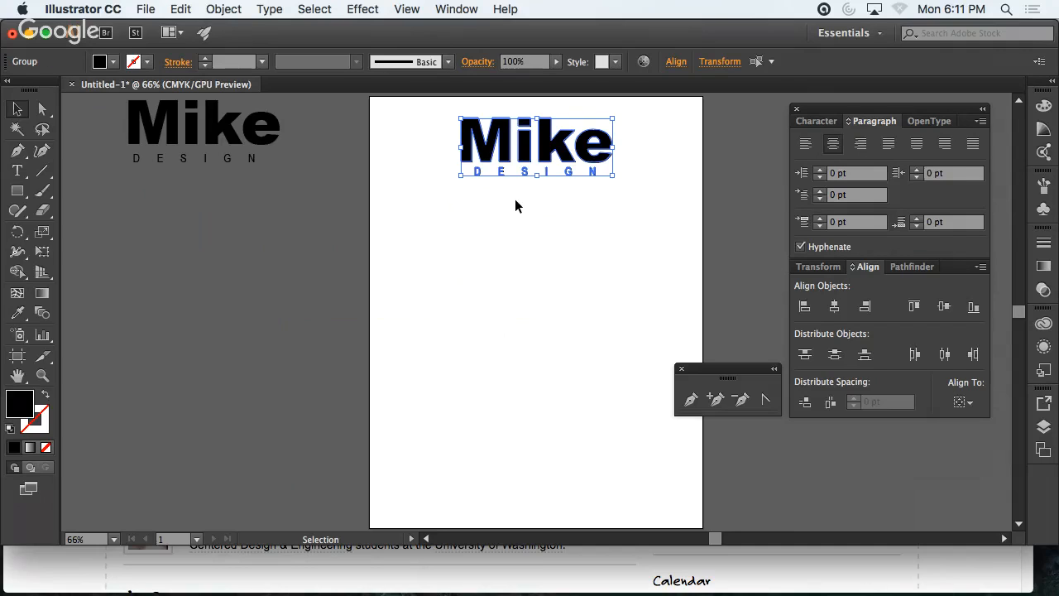
pyautogui.click(981, 266)
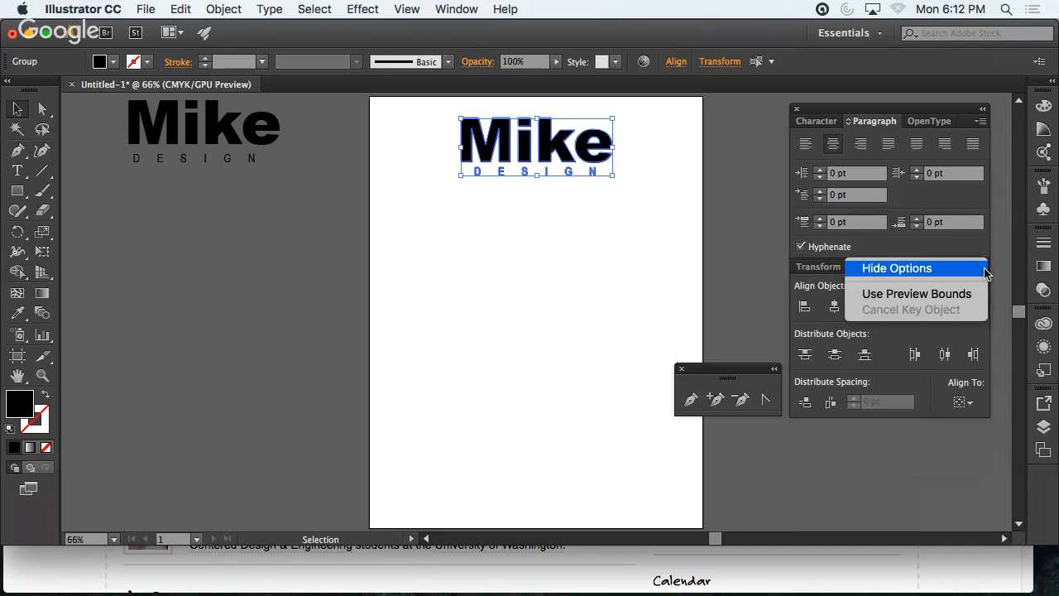
pyautogui.click(777, 321)
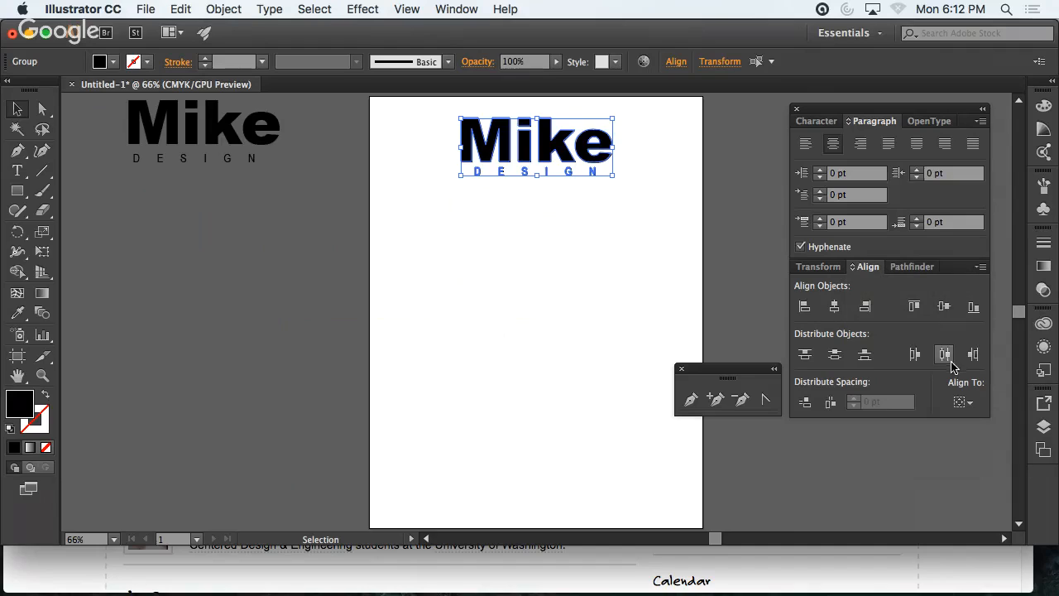
pyautogui.click(968, 403)
pyautogui.click(937, 458)
# - Try to center the separate name and DESIGN groups horizontally and vertically on the artboard, and undo the alignment
pyautogui.click(835, 308)
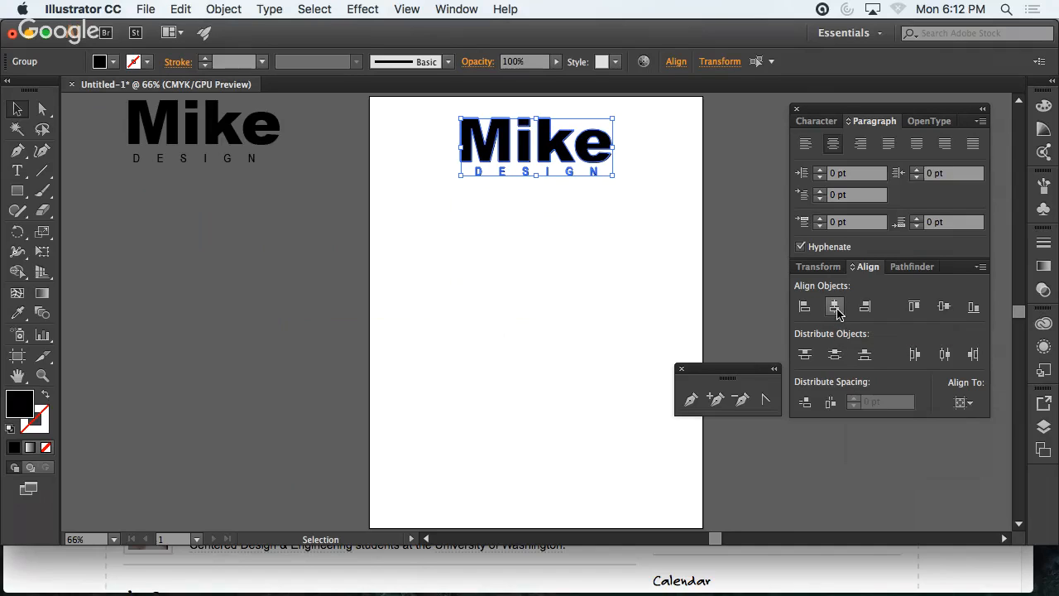
pyautogui.click(944, 308)
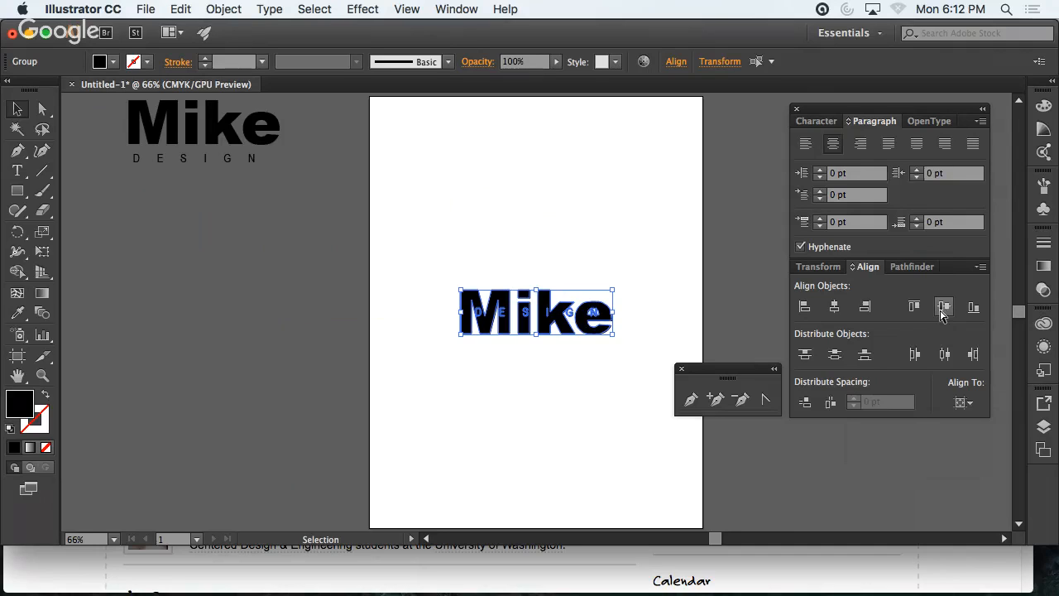
pyautogui.press('super+z')
pyautogui.press('v')
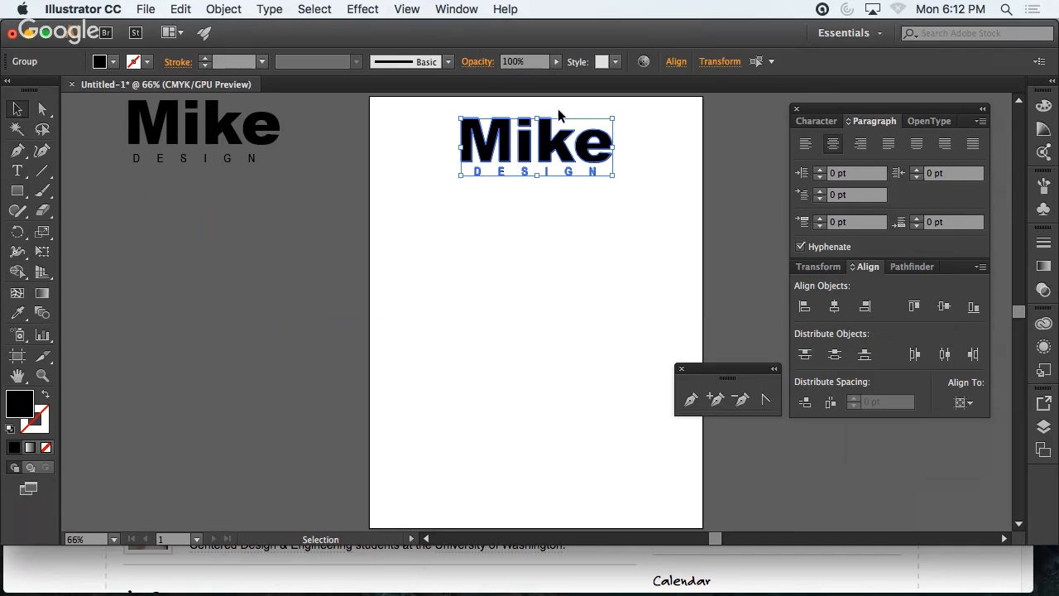
# - Group the name with DESIGN and center the combined group horizontally and vertically on the artboard
pyautogui.click(212, 10)
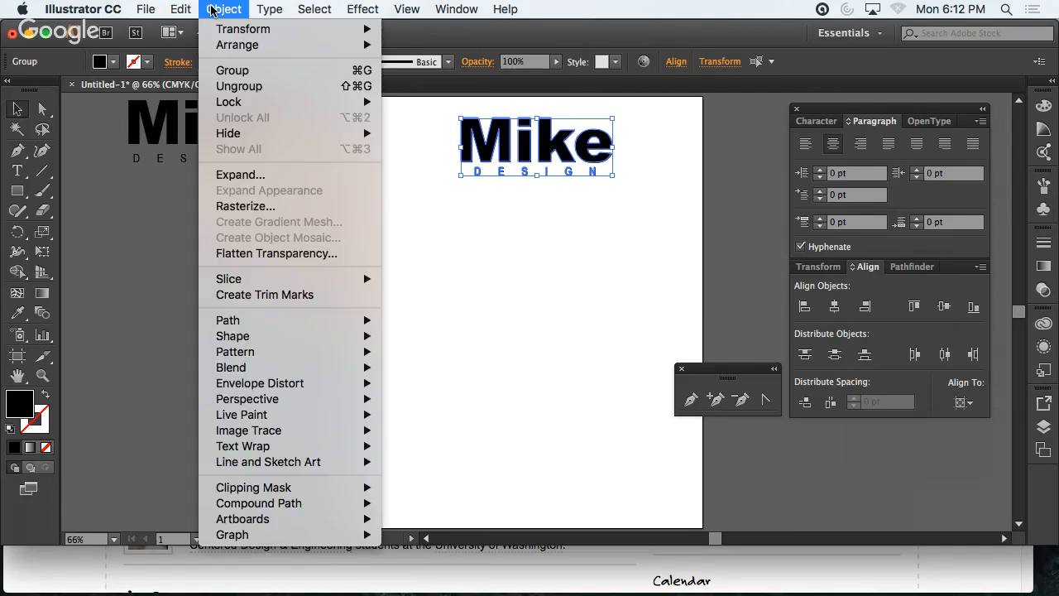
pyautogui.click(222, 70)
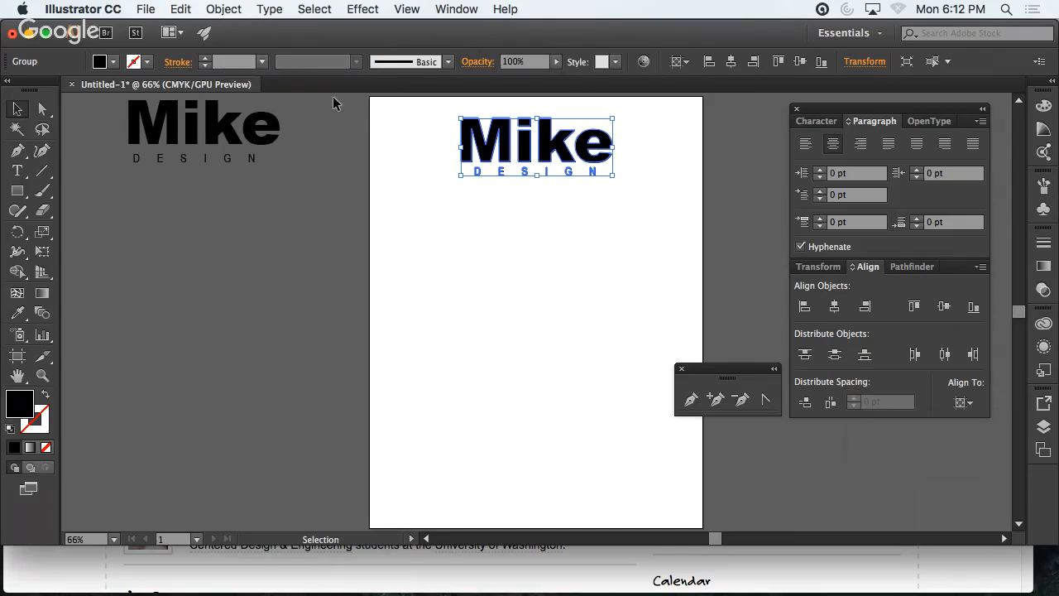
pyautogui.click(835, 308)
pyautogui.click(944, 306)
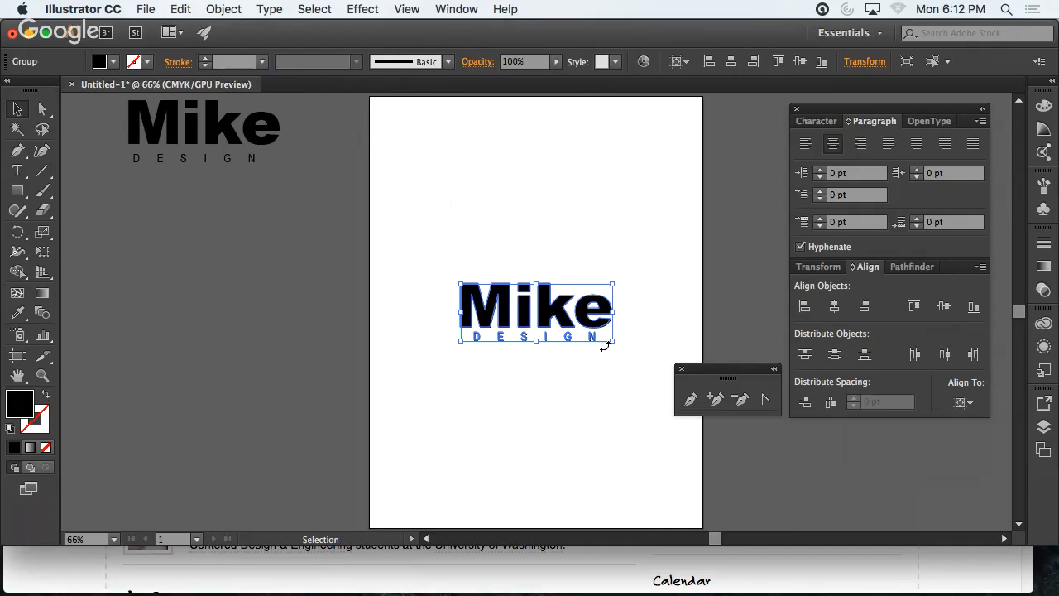
pyautogui.click(629, 244)
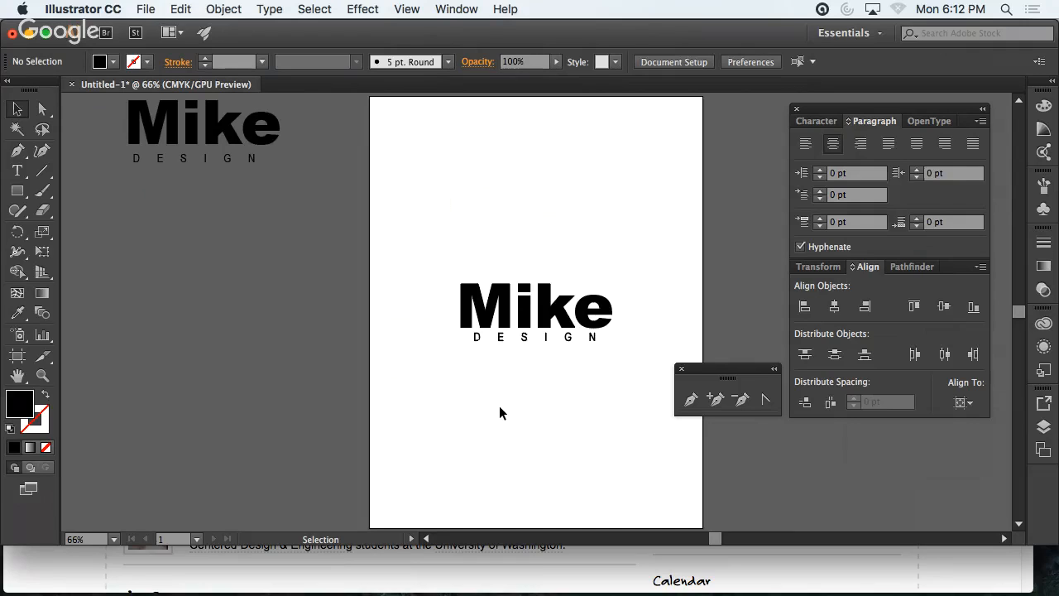
# - Switch to Chrome, follow the royalty-free stock images link to iStock, and open the Vector Fire and Flame icons illustration
pyautogui.moveTo(403, 579)
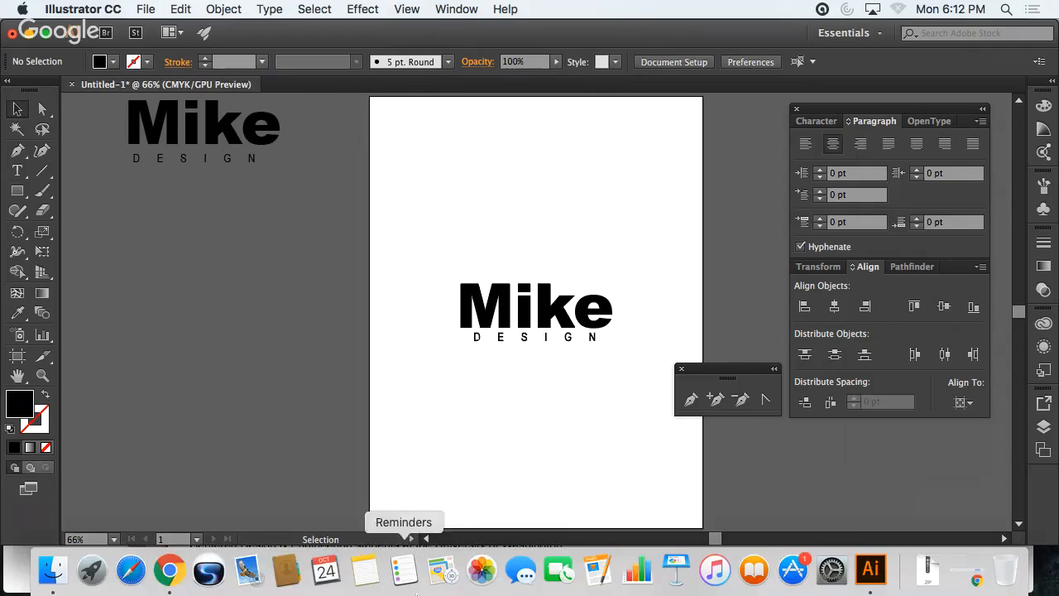
pyautogui.click(11, 563)
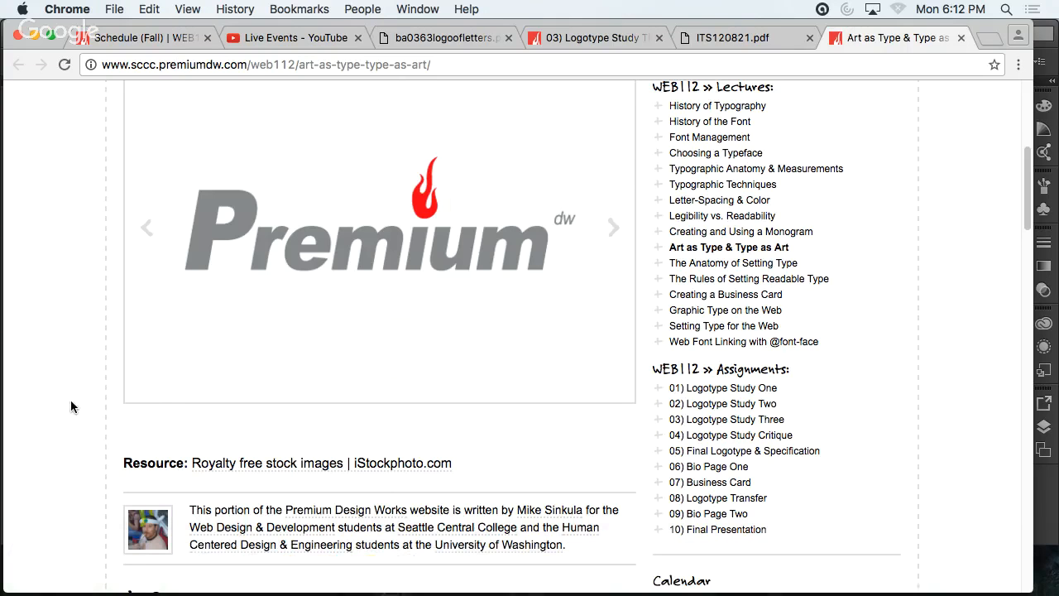
pyautogui.click(216, 465)
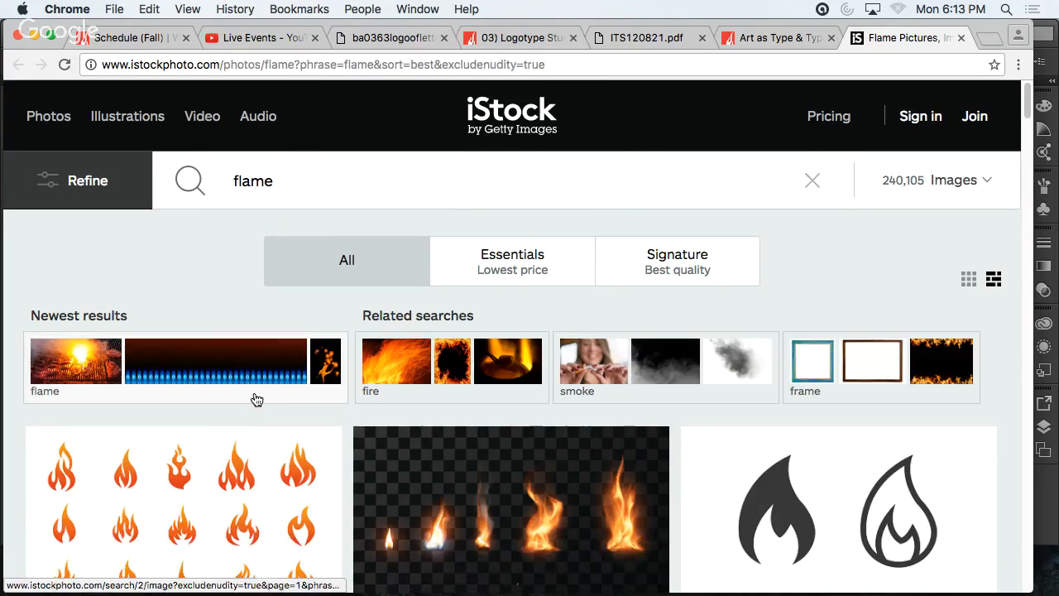
pyautogui.scroll(-5, 255, 397)
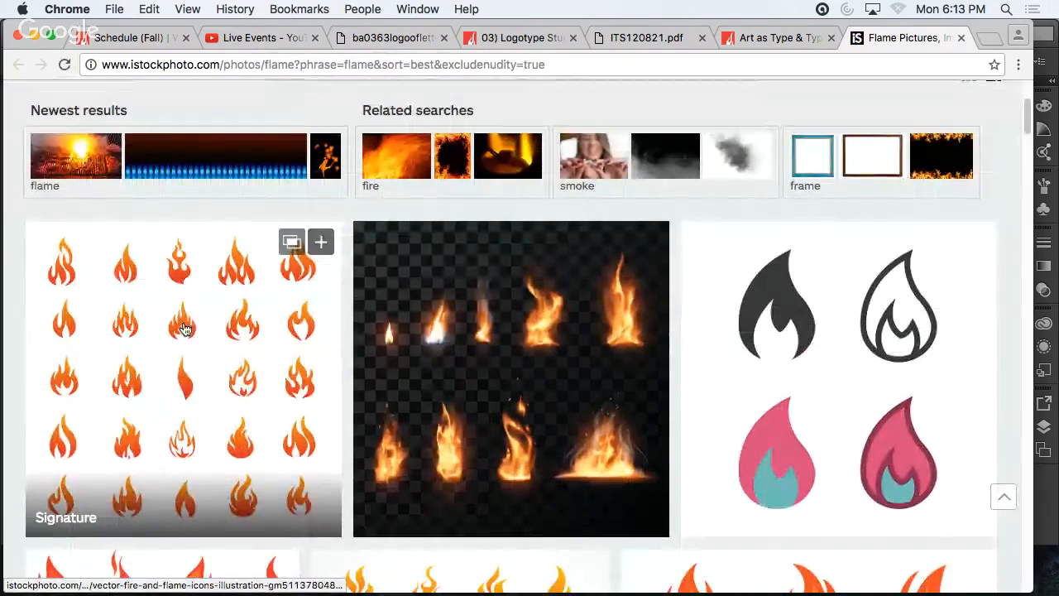
pyautogui.click(150, 350)
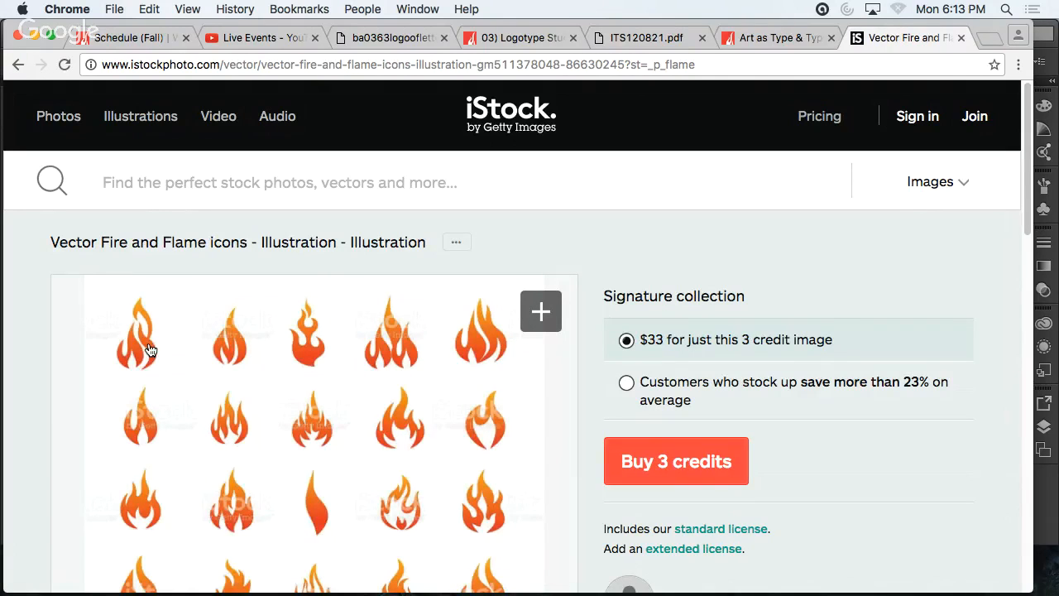
pyautogui.doubleClick(78, 242)
pyautogui.click(173, 240)
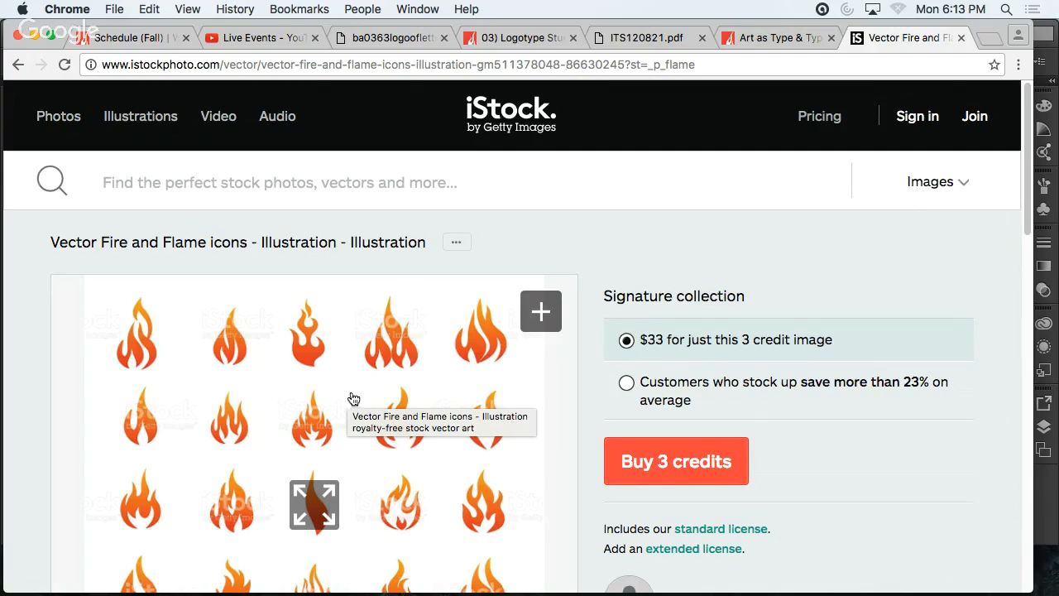
# - Enlarge the flame icons preview and save it as a JPEG image in the Documents folder
pyautogui.scroll(-3, 400, 367)
pyautogui.scroll(-3, 401, 367)
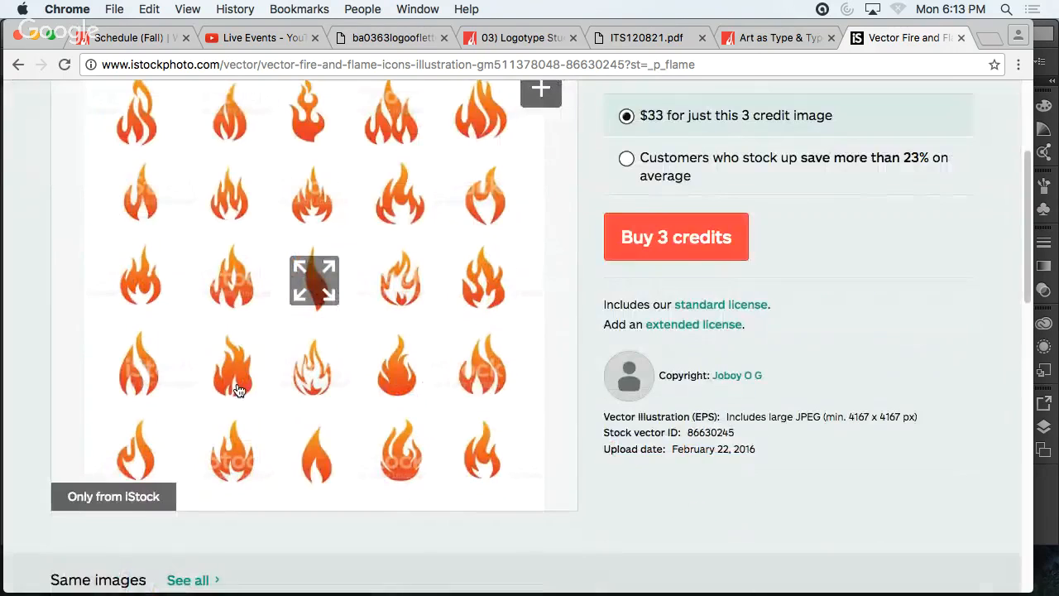
pyautogui.click(238, 380)
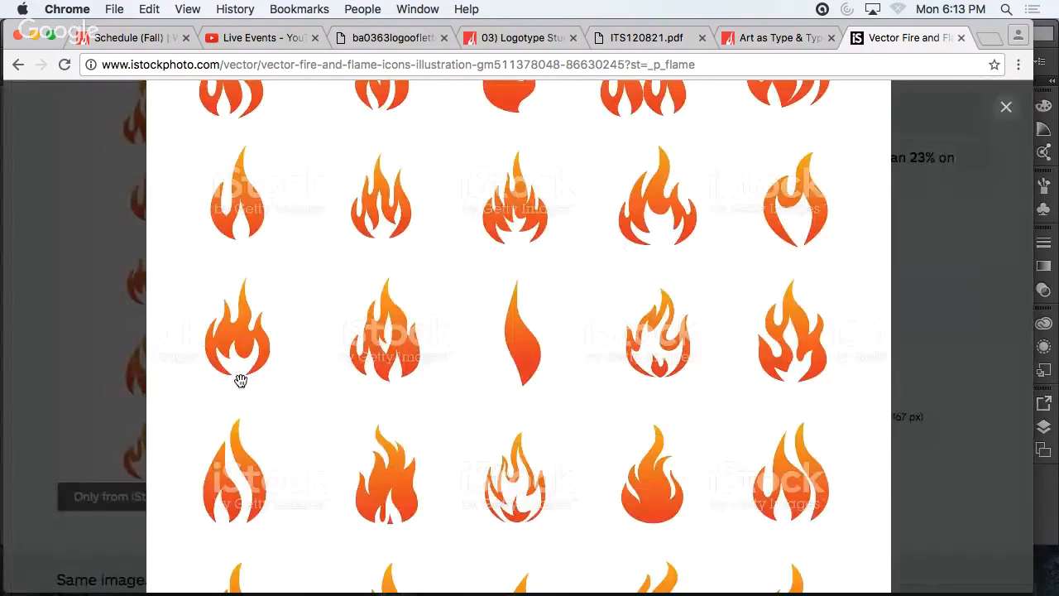
pyautogui.rightClick(364, 377)
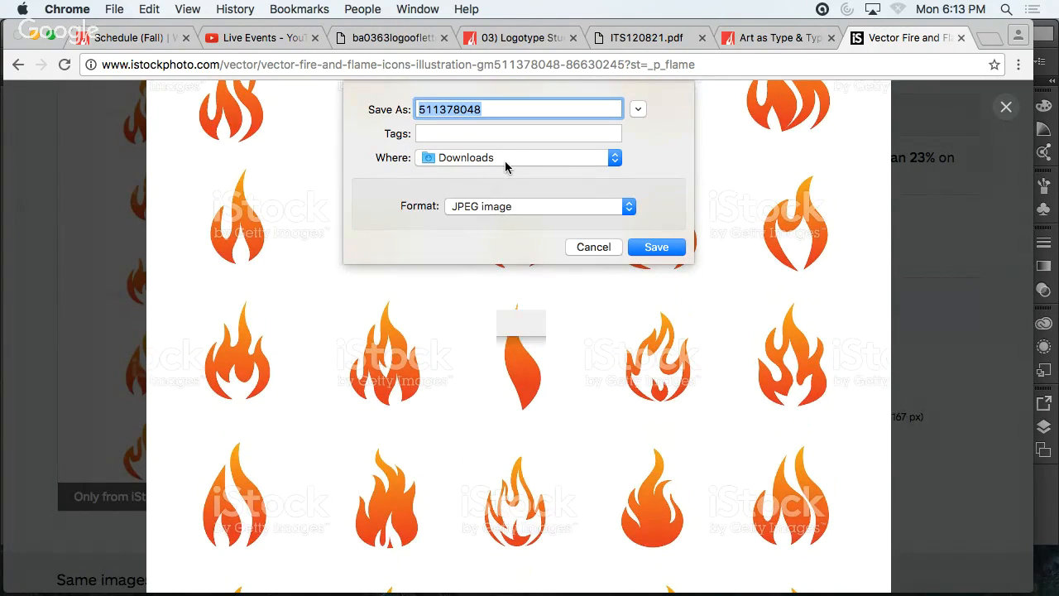
pyautogui.click(507, 159)
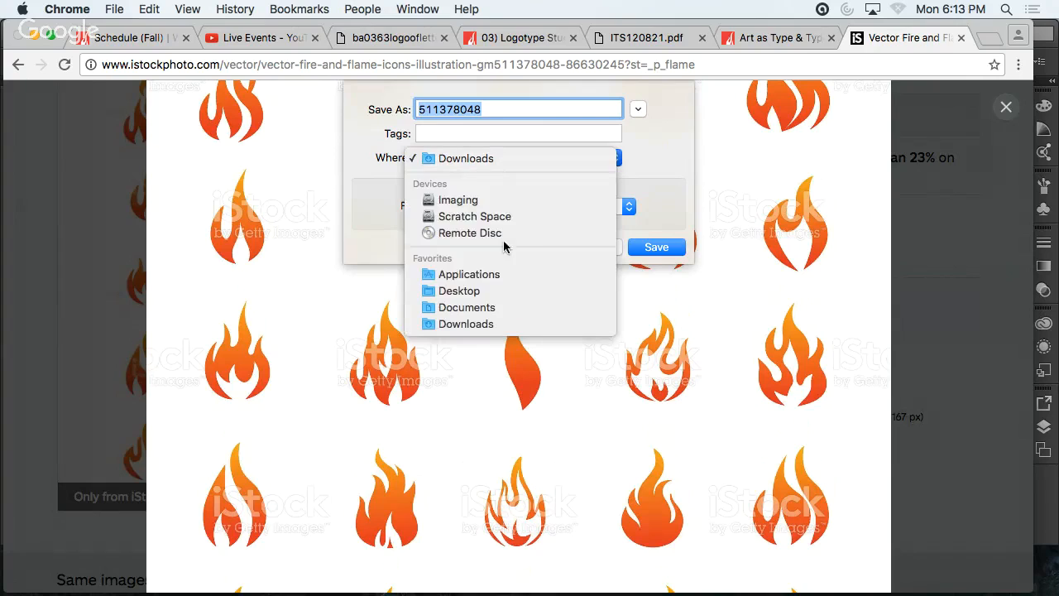
pyautogui.click(492, 308)
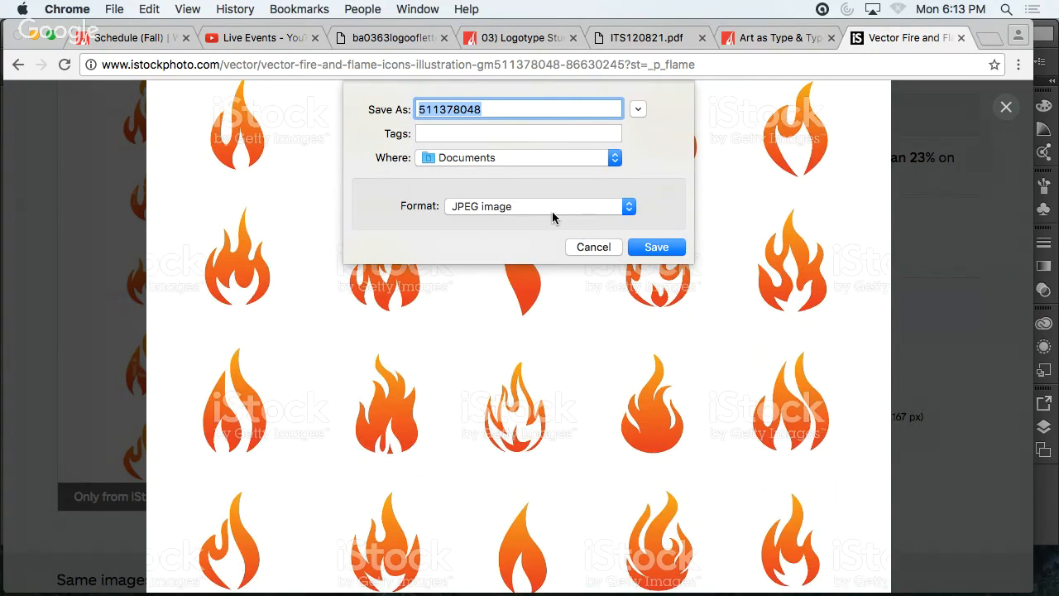
pyautogui.click(649, 250)
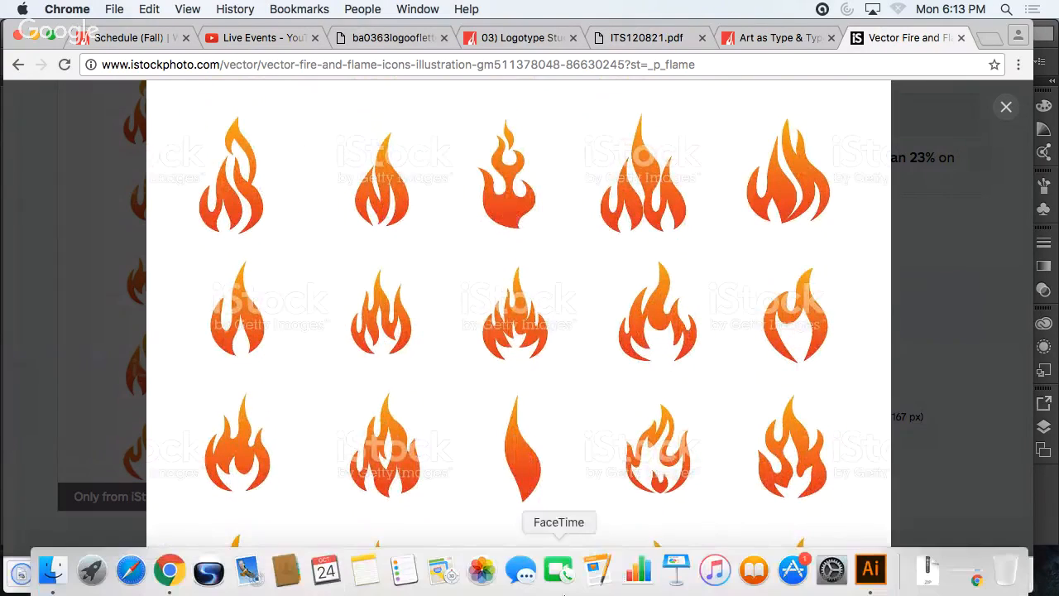
# - Switch to Illustrator and save the logotype document as basicsdemo.ai in Documents with the default Illustrator CC options
pyautogui.click(870, 571)
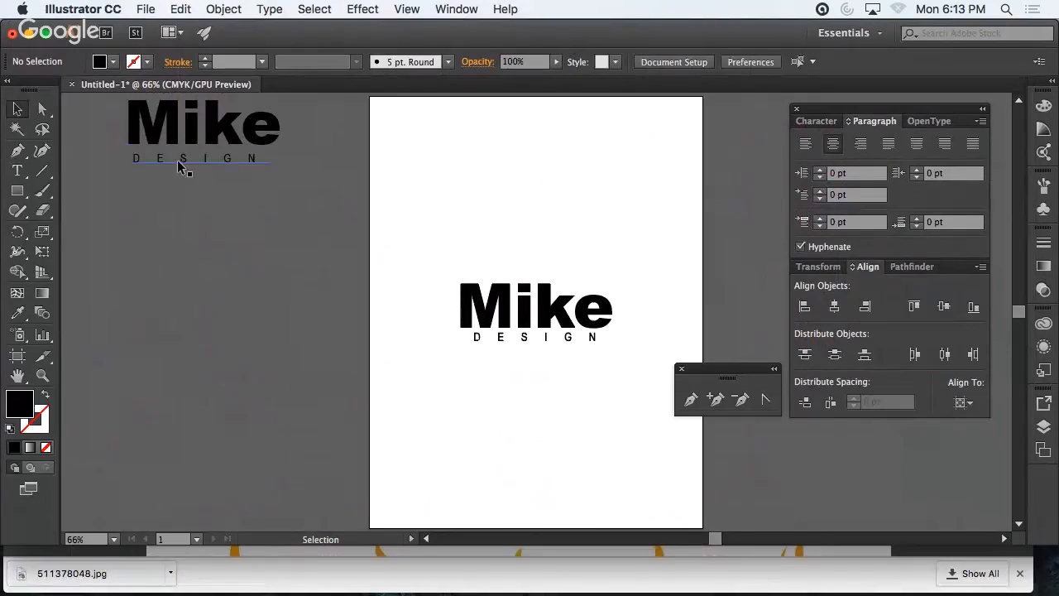
pyautogui.click(146, 9)
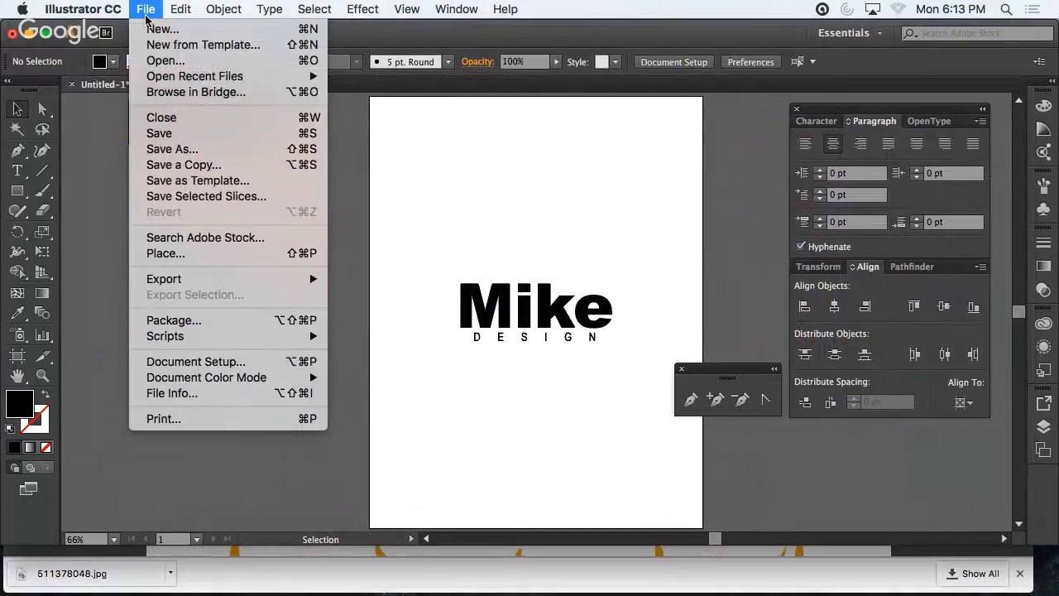
pyautogui.click(183, 148)
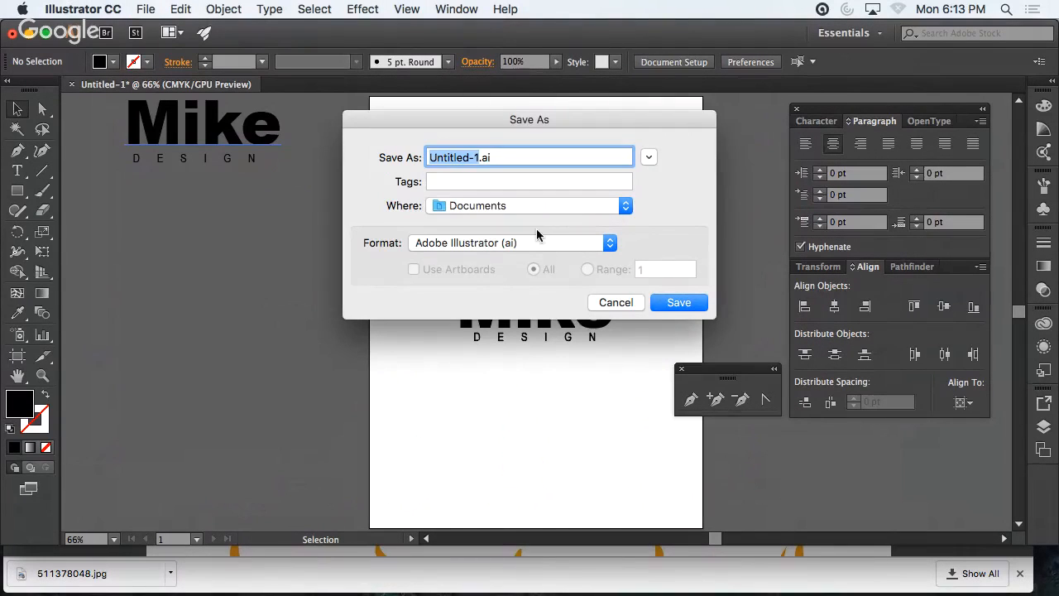
pyautogui.write('demo')
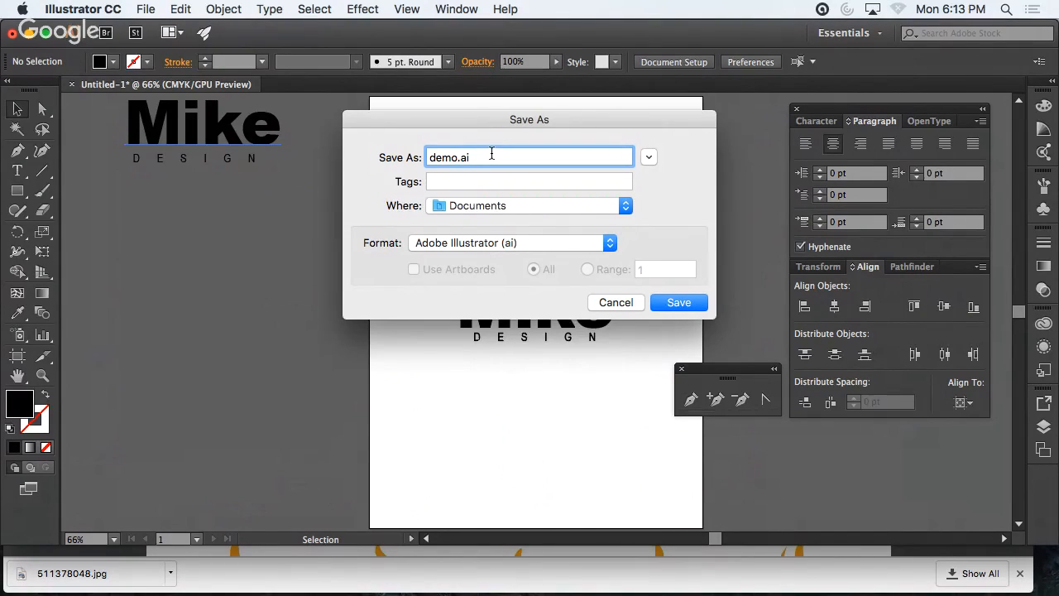
pyautogui.write('basics')
pyautogui.press('Return')
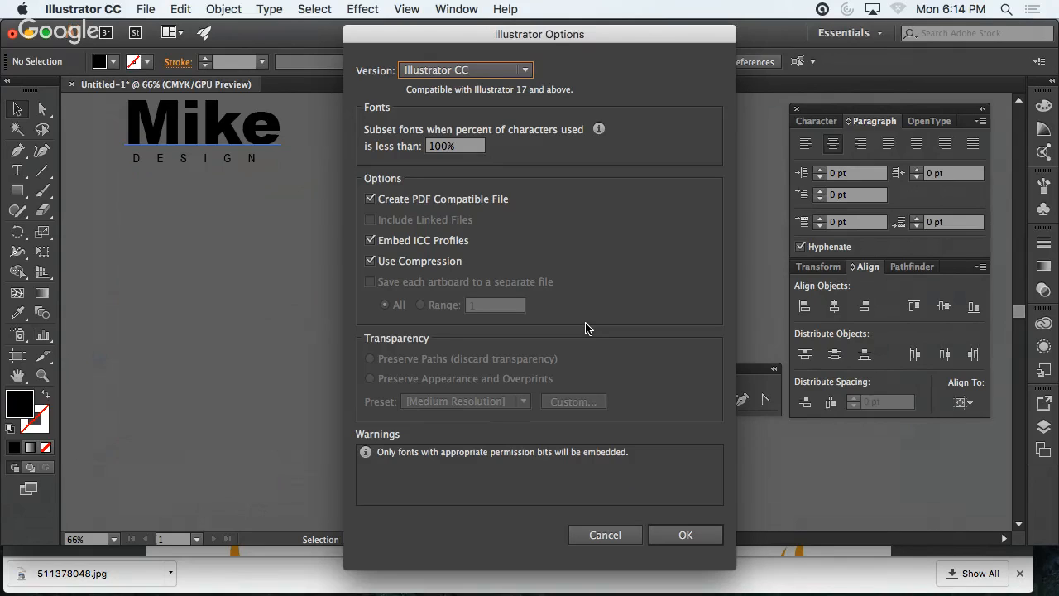
pyautogui.click(684, 532)
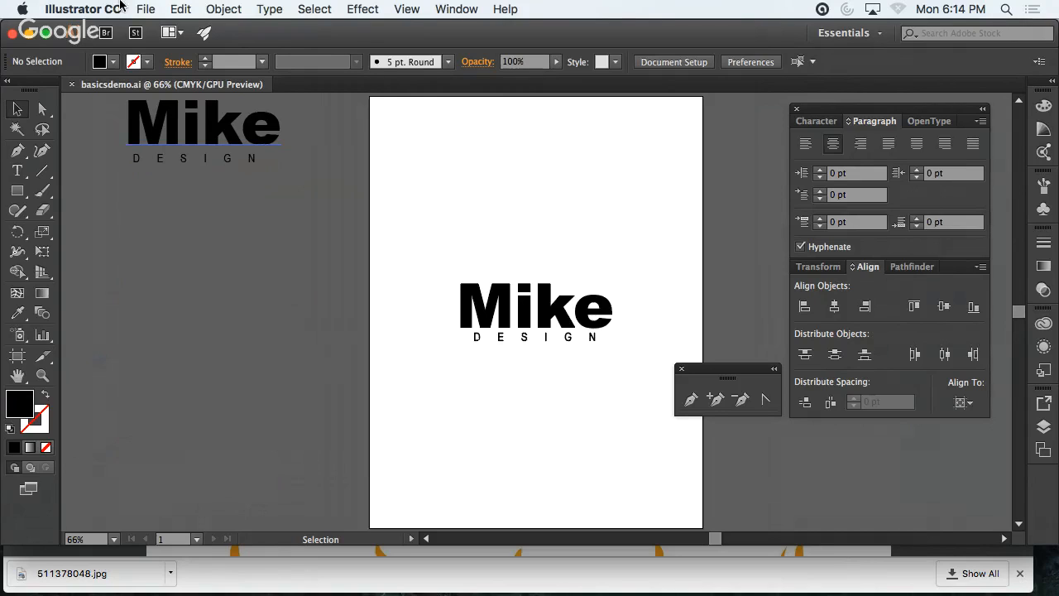
# - Place 511378048.jpg from the Documents folder as a linked image on the artboard
pyautogui.click(144, 10)
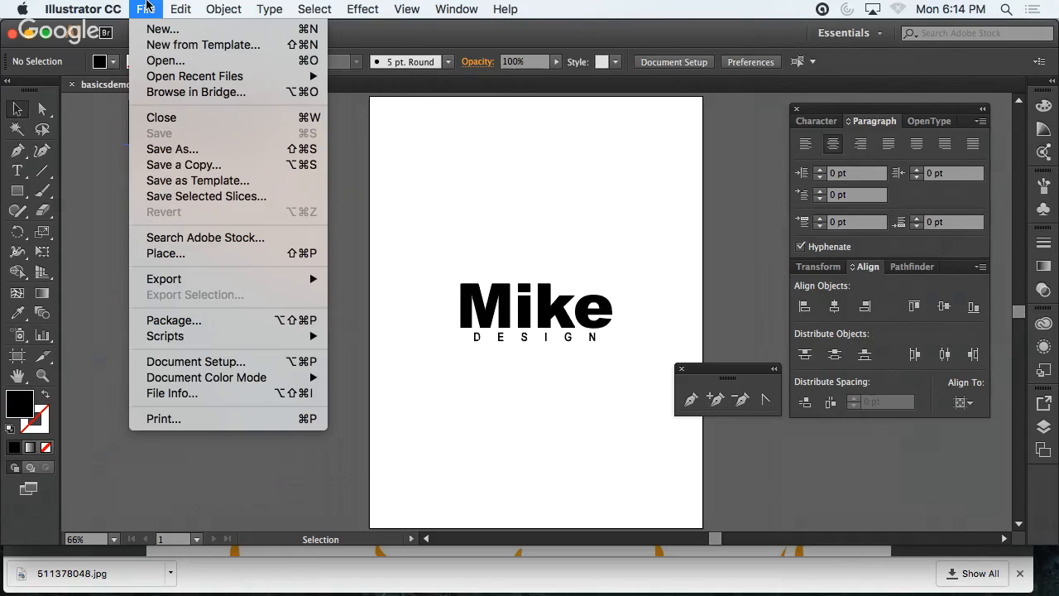
pyautogui.click(209, 258)
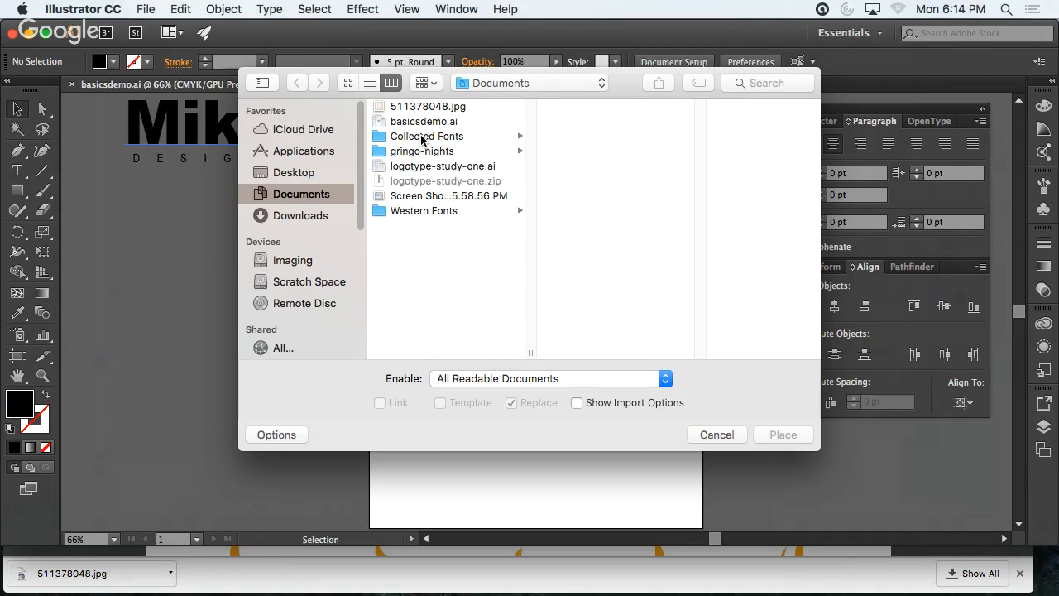
pyautogui.click(424, 110)
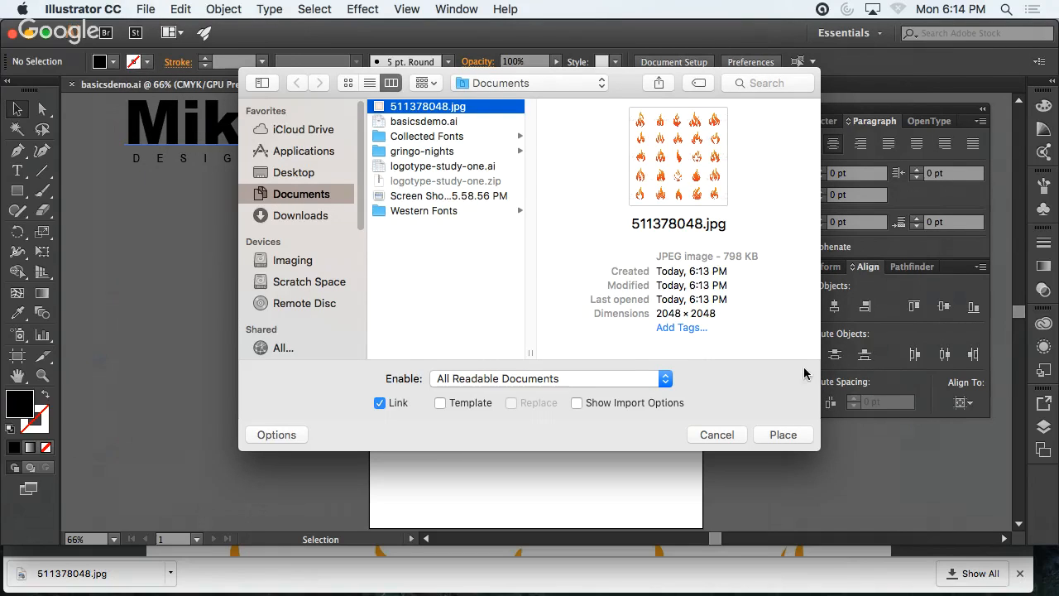
pyautogui.click(797, 432)
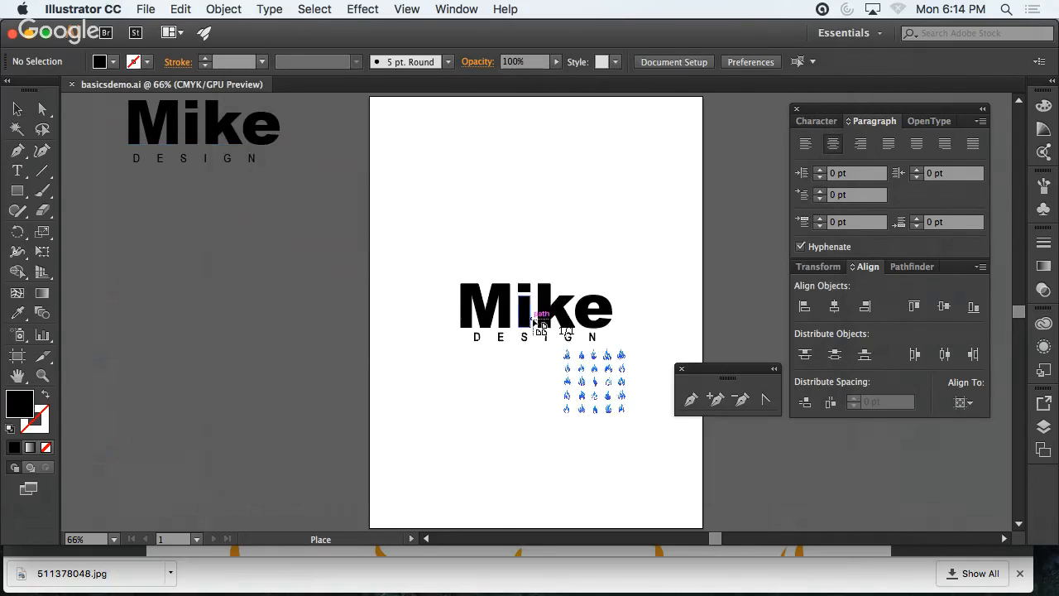
pyautogui.click(479, 188)
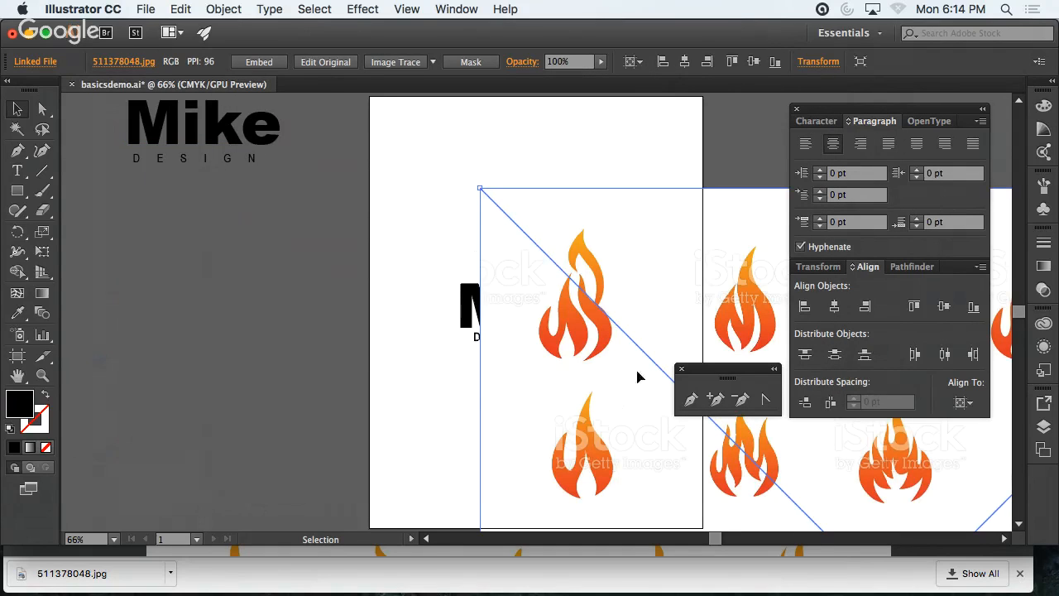
# - Scale the placed flame image uniformly to 30% and move it onto the artboard over the logotype
pyautogui.doubleClick(43, 233)
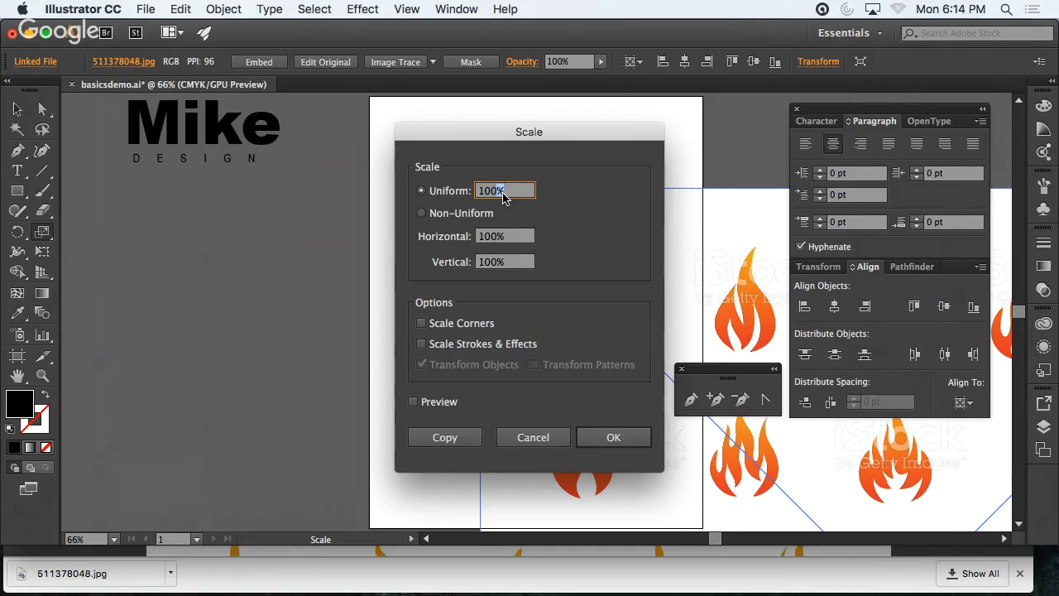
pyautogui.doubleClick(493, 191)
pyautogui.write('30')
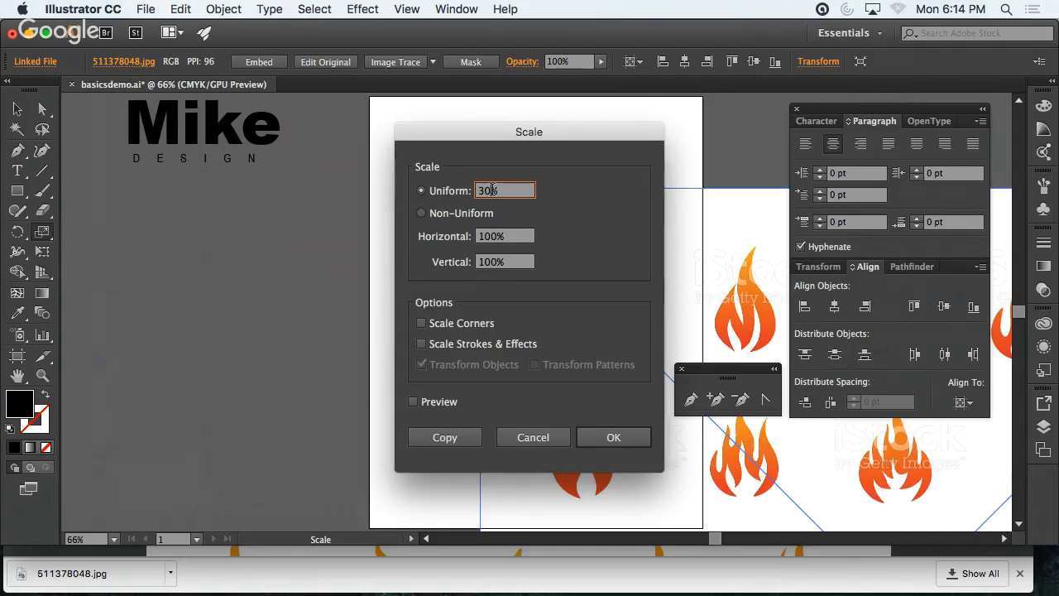
pyautogui.press('Return')
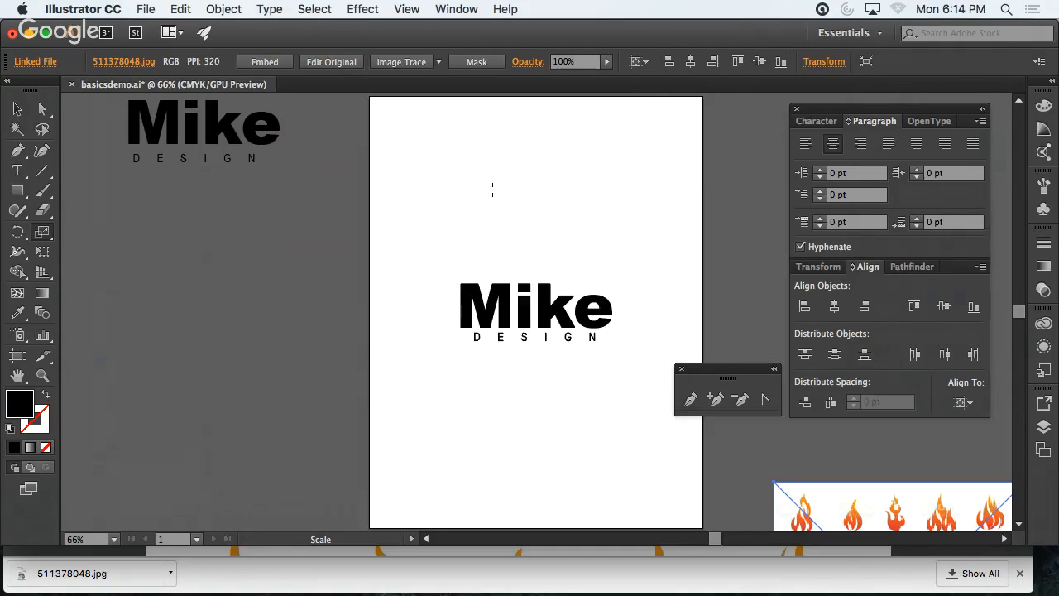
pyautogui.click(17, 108)
pyautogui.moveTo(852, 499); pyautogui.dragTo(482, 236)
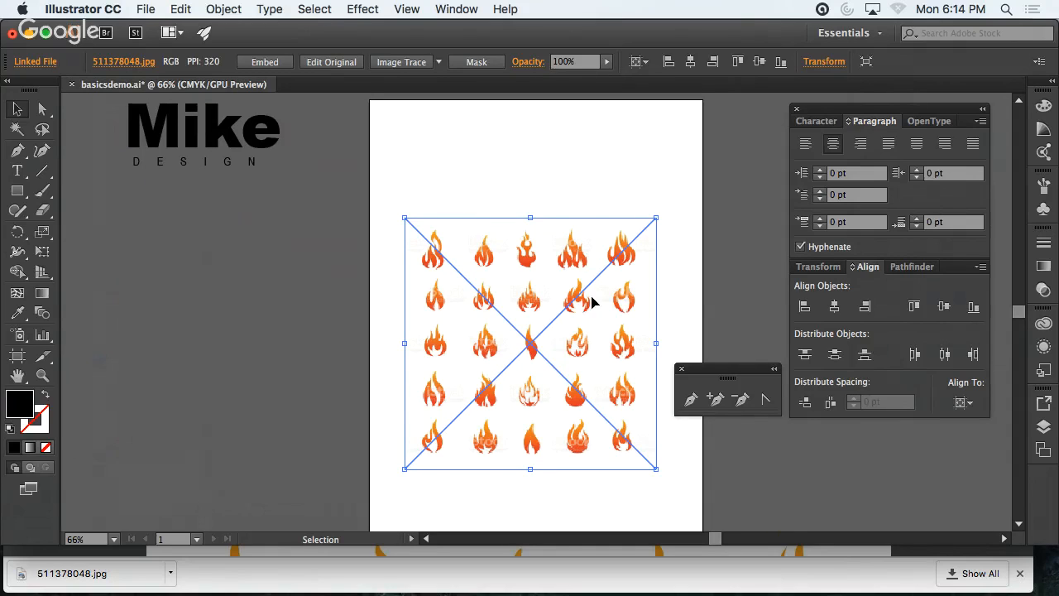
# - Send the flame image to the back and nudge it slightly upward behind the logotype
pyautogui.rightClick(458, 324)
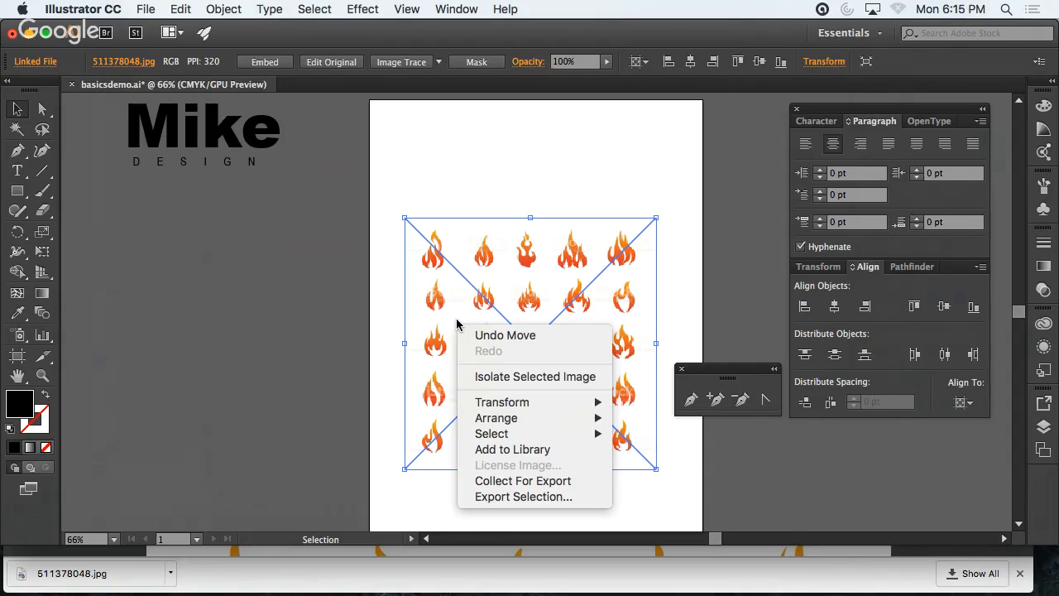
pyautogui.moveTo(507, 420)
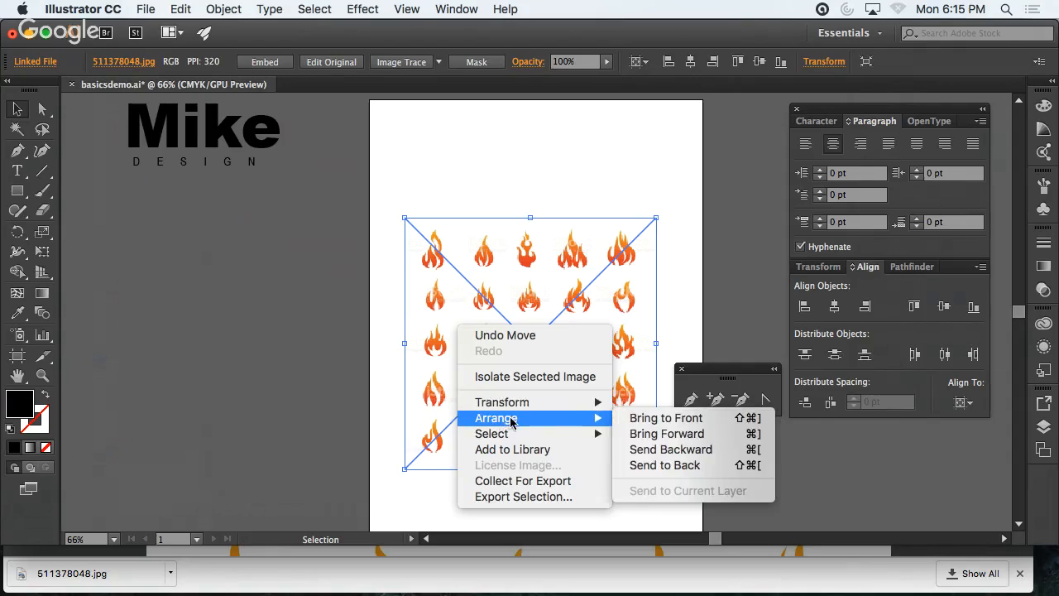
pyautogui.click(669, 466)
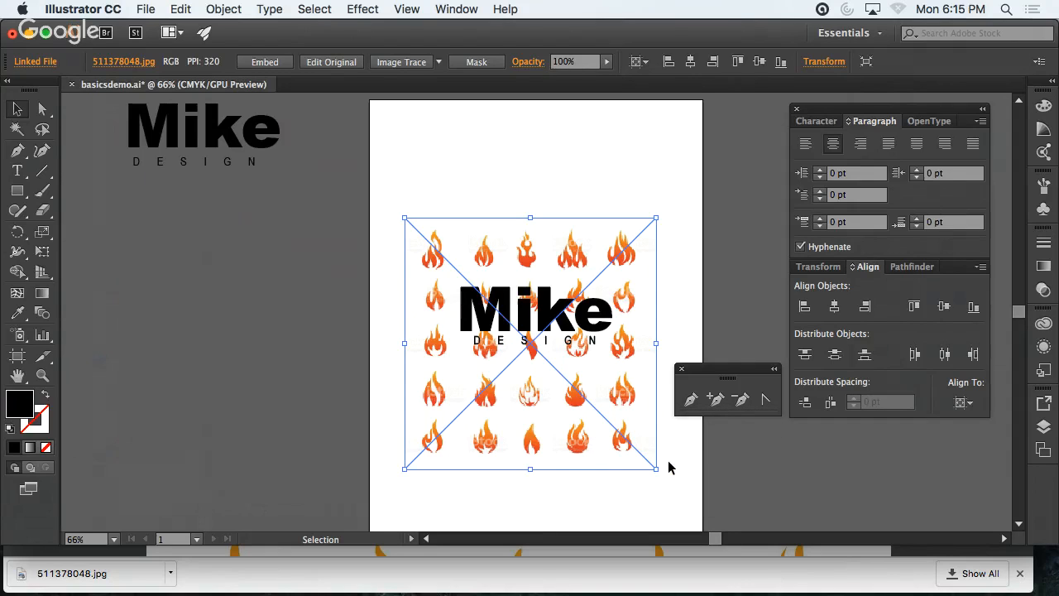
pyautogui.moveTo(535, 406); pyautogui.dragTo(532, 392)
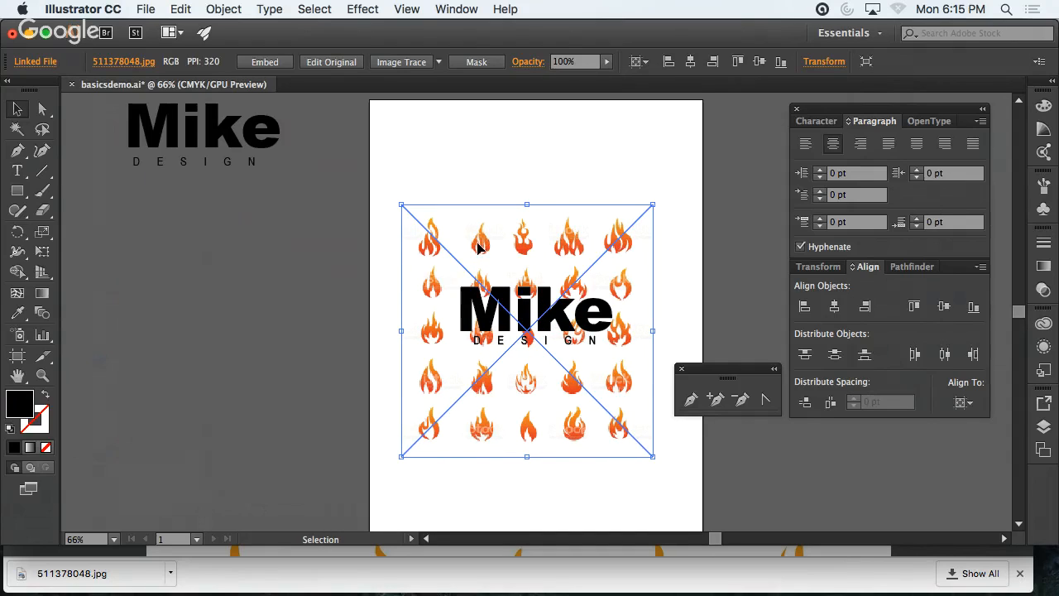
# - Draw a black square about 78 pt wide over the second flame in the image's top row
pyautogui.click(13, 193)
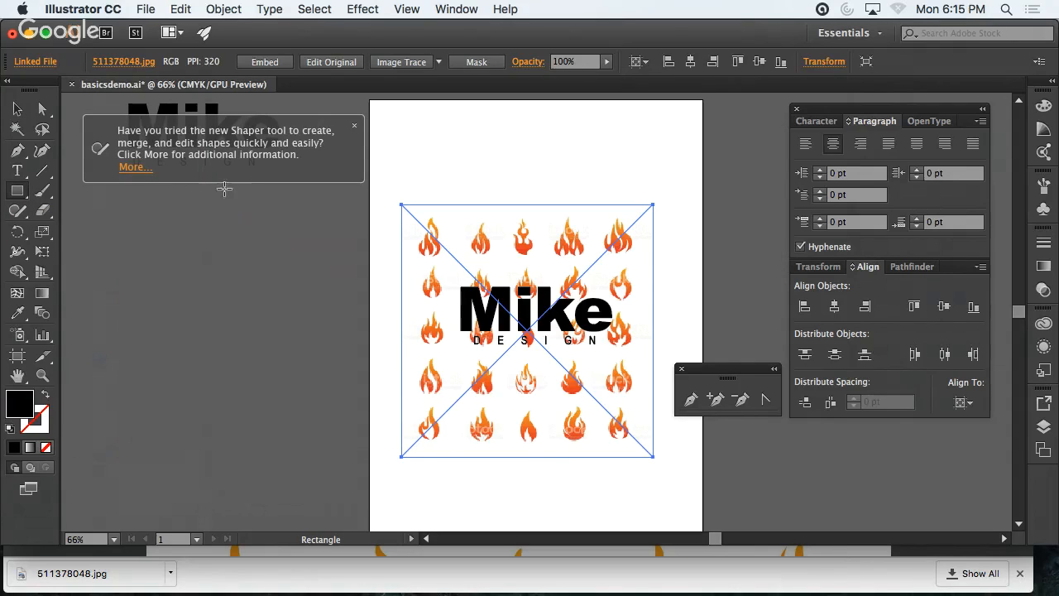
pyautogui.click(354, 126)
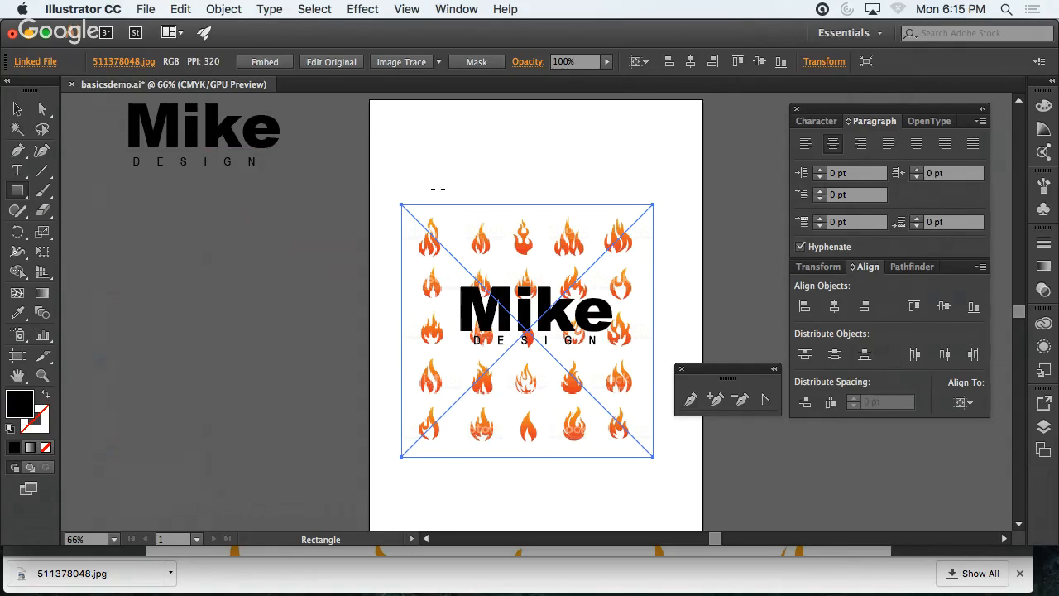
pyautogui.moveTo(461, 216); pyautogui.dragTo(502, 259)
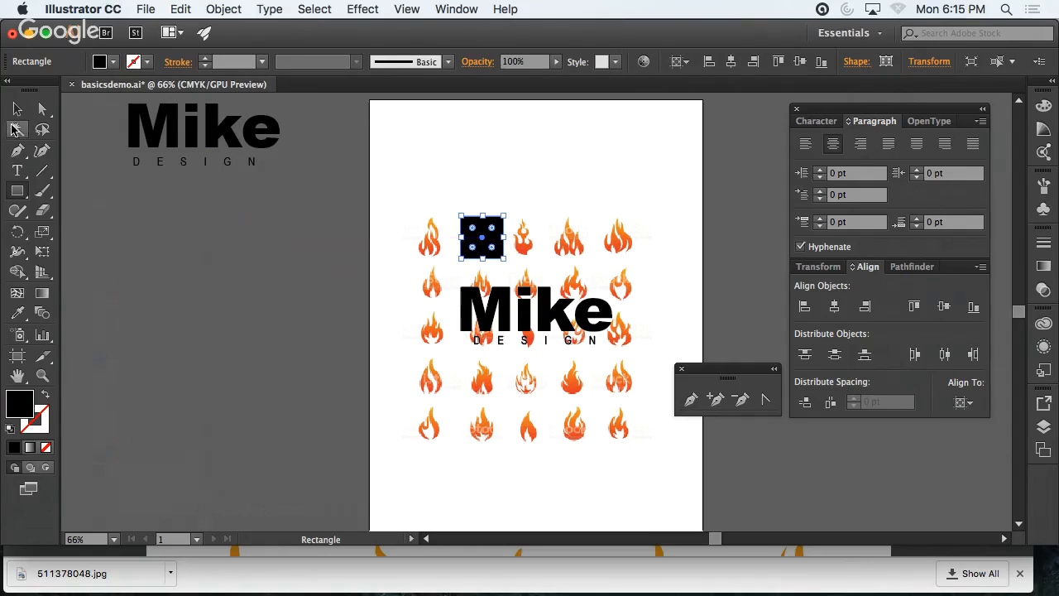
# - Make a clipping mask from the black square and the flame image to isolate the single flame
pyautogui.click(16, 108)
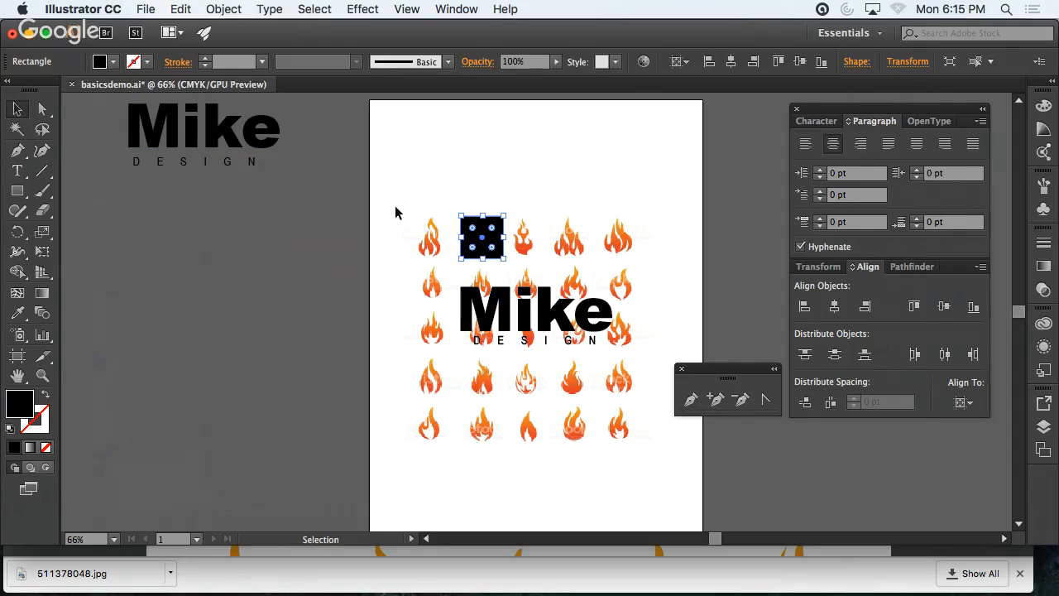
pyautogui.keyDown('shift'); pyautogui.click(562, 246); pyautogui.keyUp('shift')
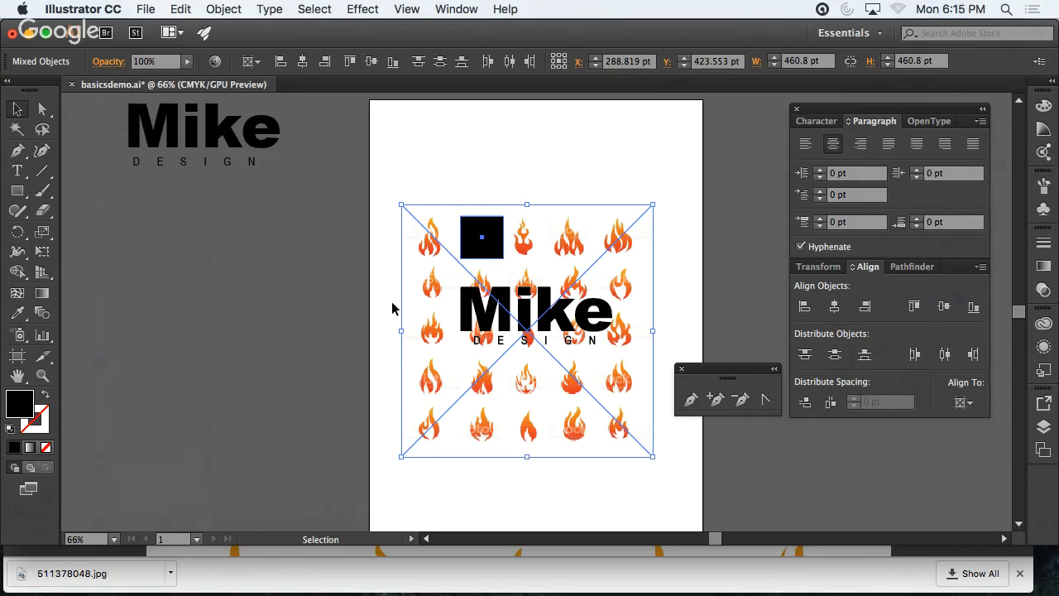
pyautogui.click(219, 9)
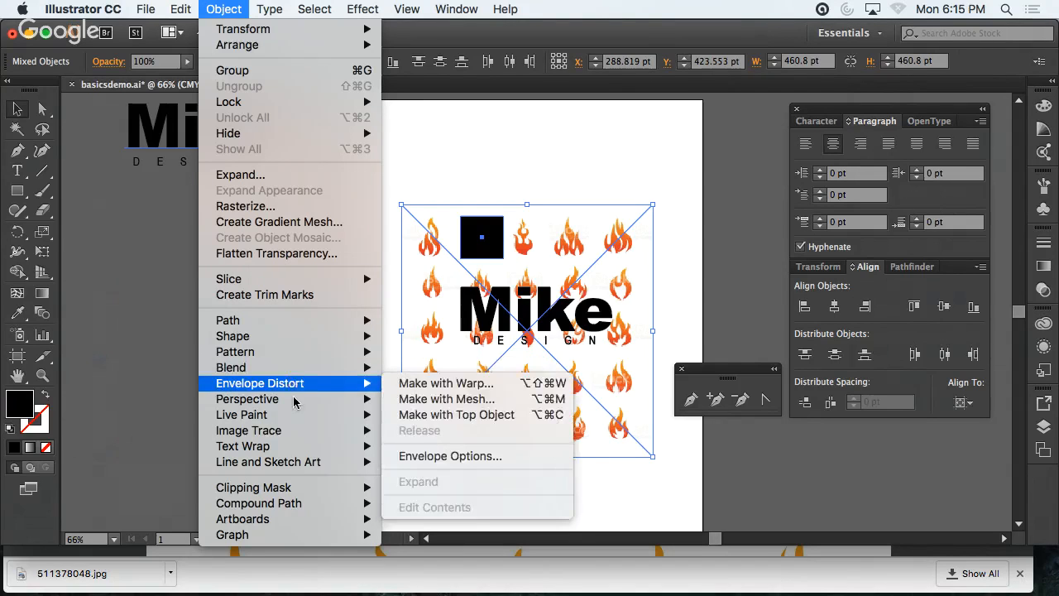
pyautogui.moveTo(290, 488)
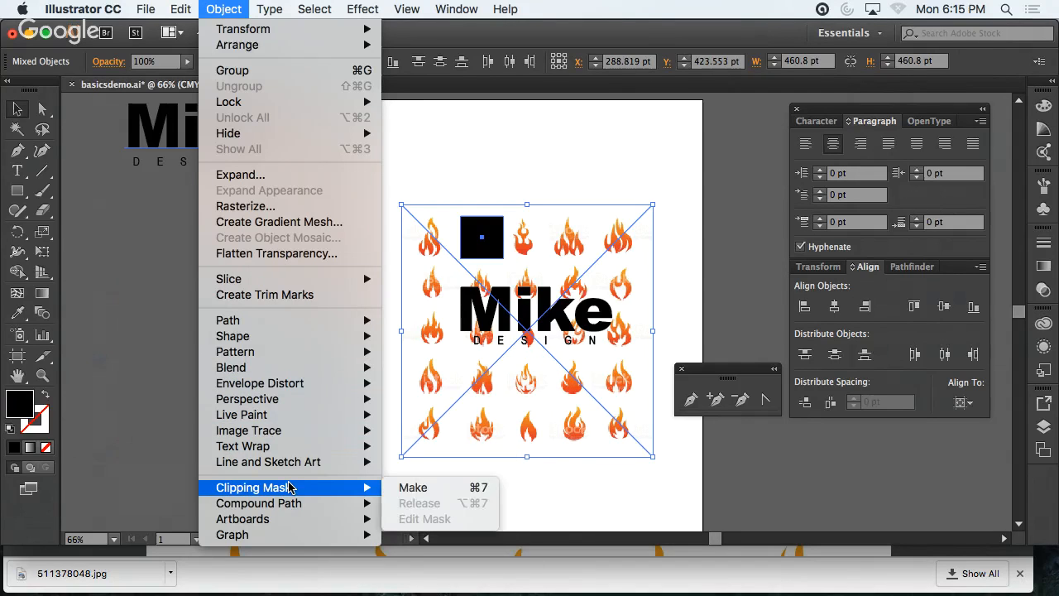
pyautogui.click(413, 487)
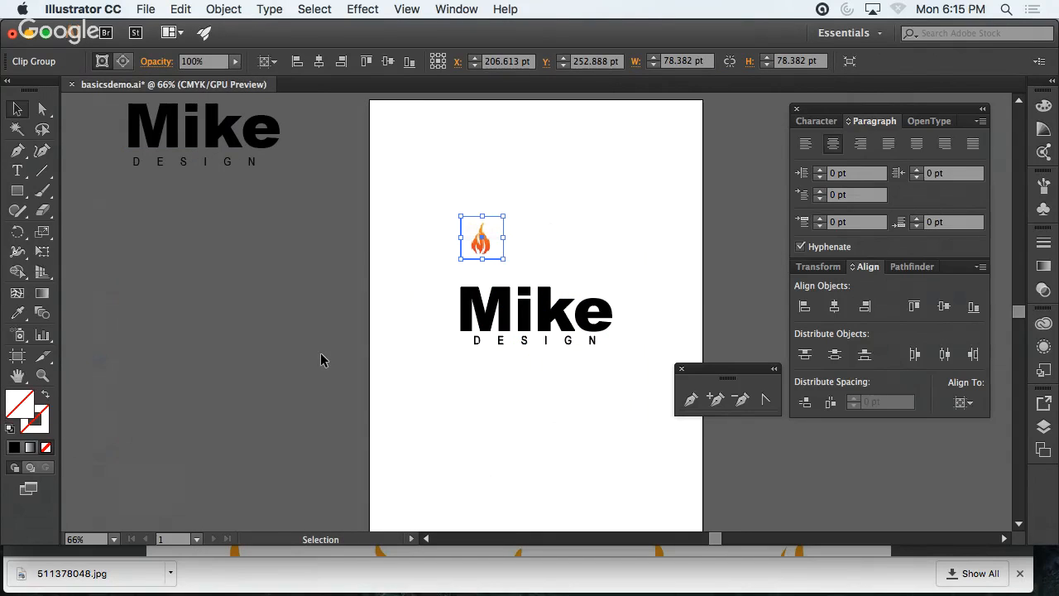
pyautogui.click(322, 359)
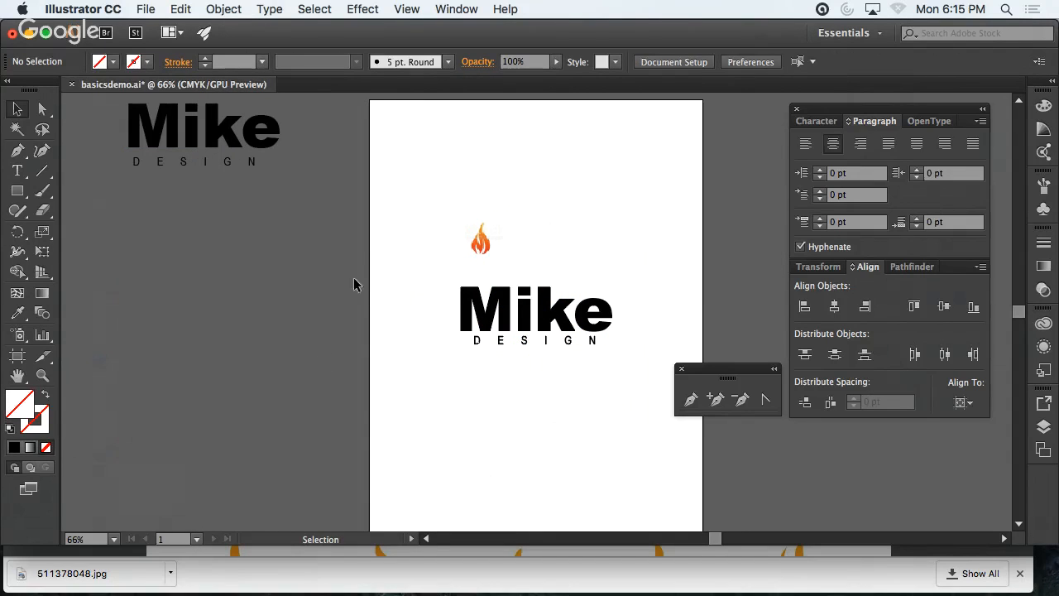
# - Move the clipped flame over the dot of the letter i, centered at about X 284 pt, Y 319 pt
pyautogui.click(491, 251)
pyautogui.click(309, 243)
pyautogui.click(485, 247)
pyautogui.moveTo(485, 247); pyautogui.dragTo(527, 283)
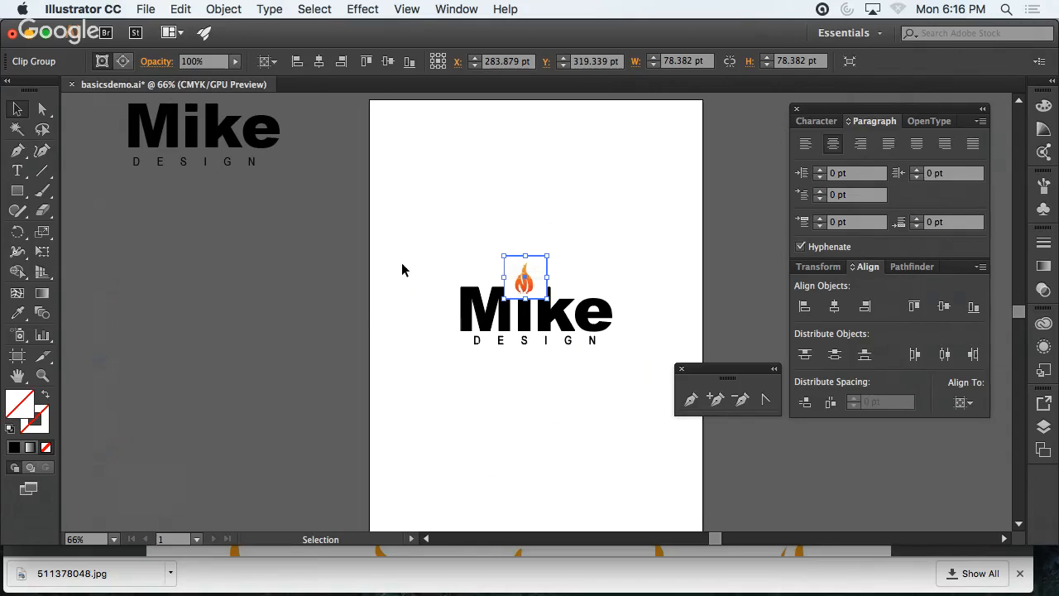
pyautogui.click(364, 309)
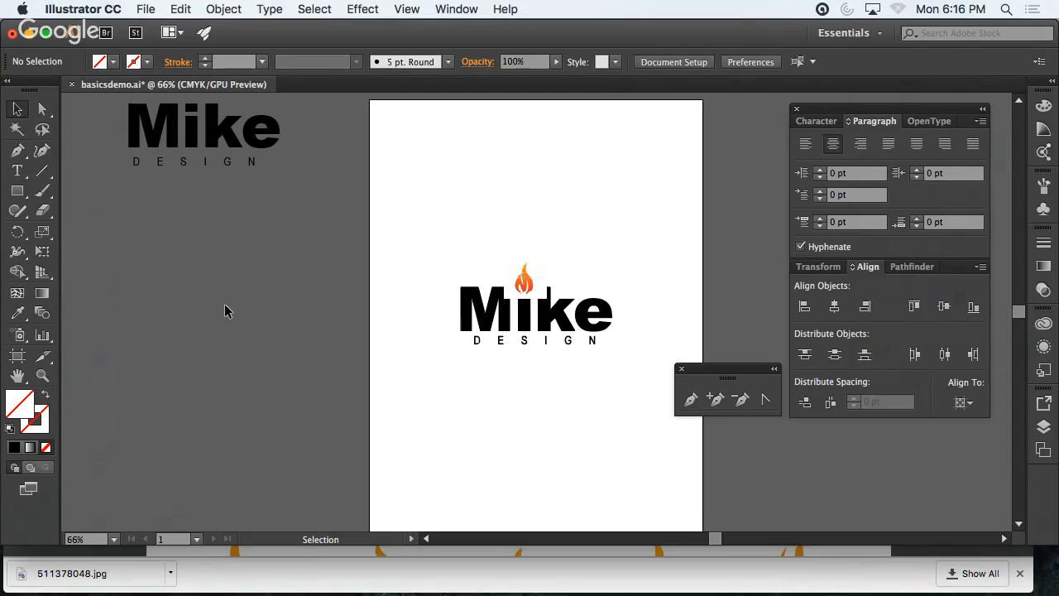
# - Bring the grouped name and DESIGN lettering to the front of the flame
pyautogui.click(475, 311)
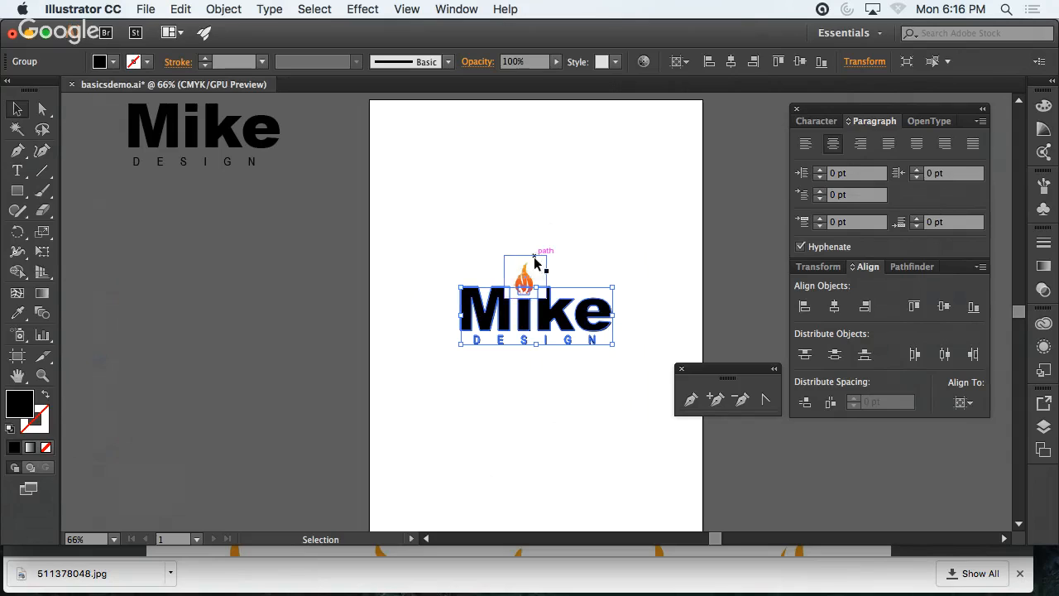
pyautogui.rightClick(467, 318)
pyautogui.moveTo(509, 459)
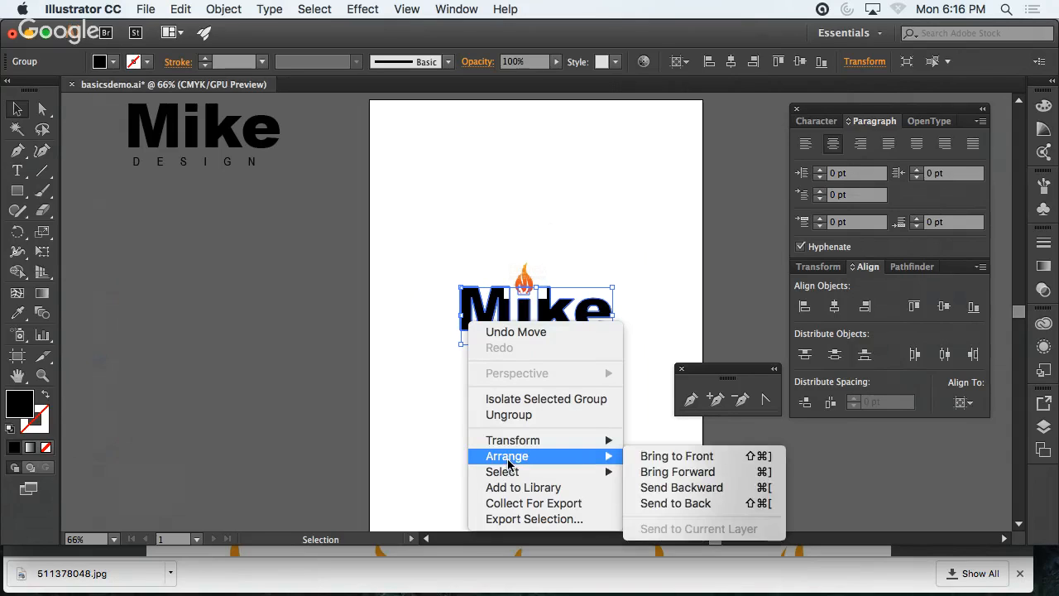
pyautogui.click(649, 456)
pyautogui.click(481, 451)
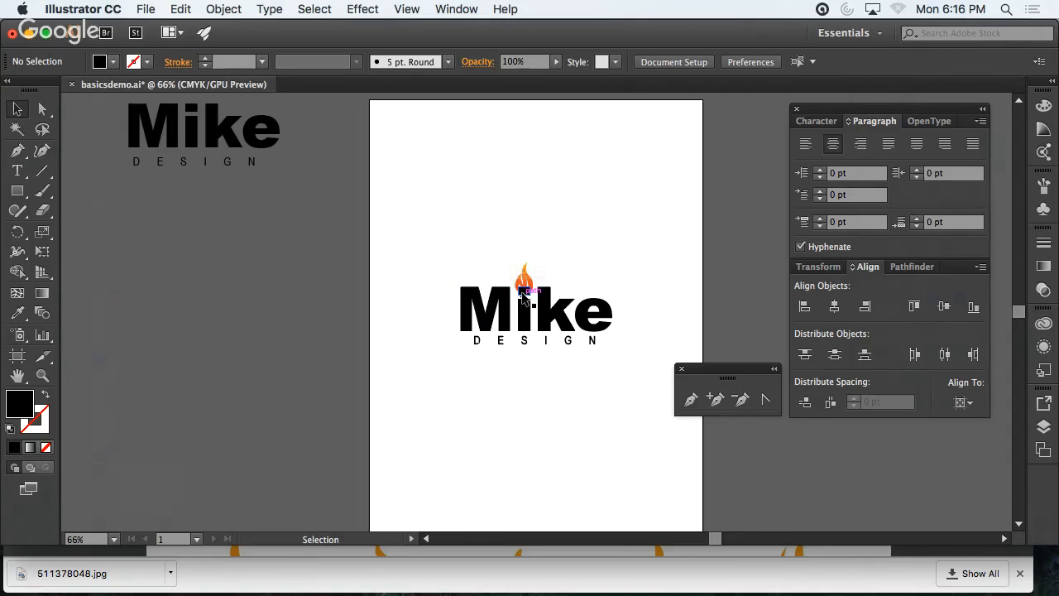
# - Ungroup the name from DESIGN and ungroup the name into separate letters
pyautogui.click(523, 298)
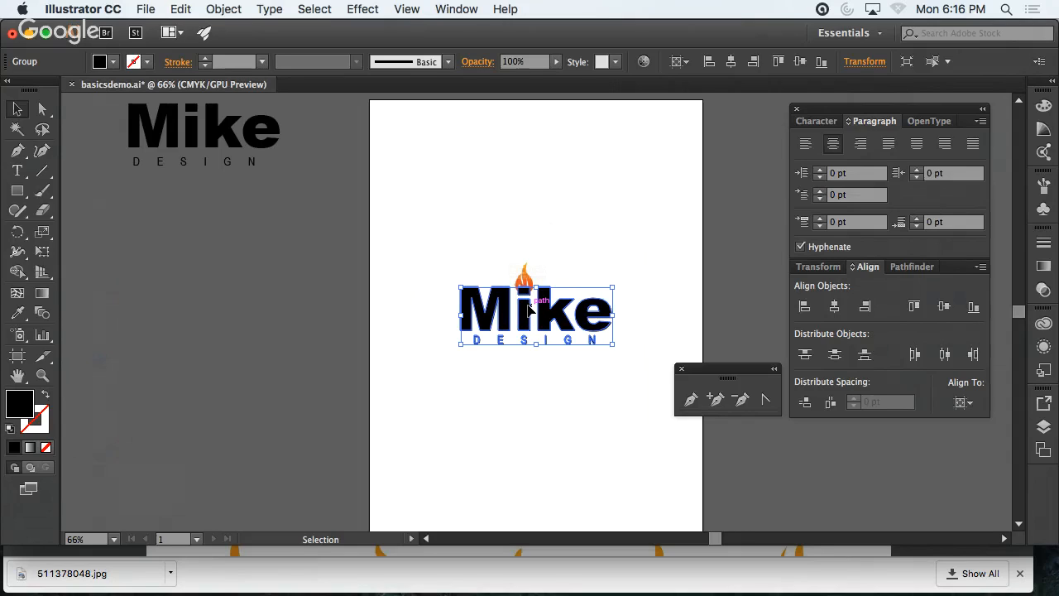
pyautogui.click(222, 8)
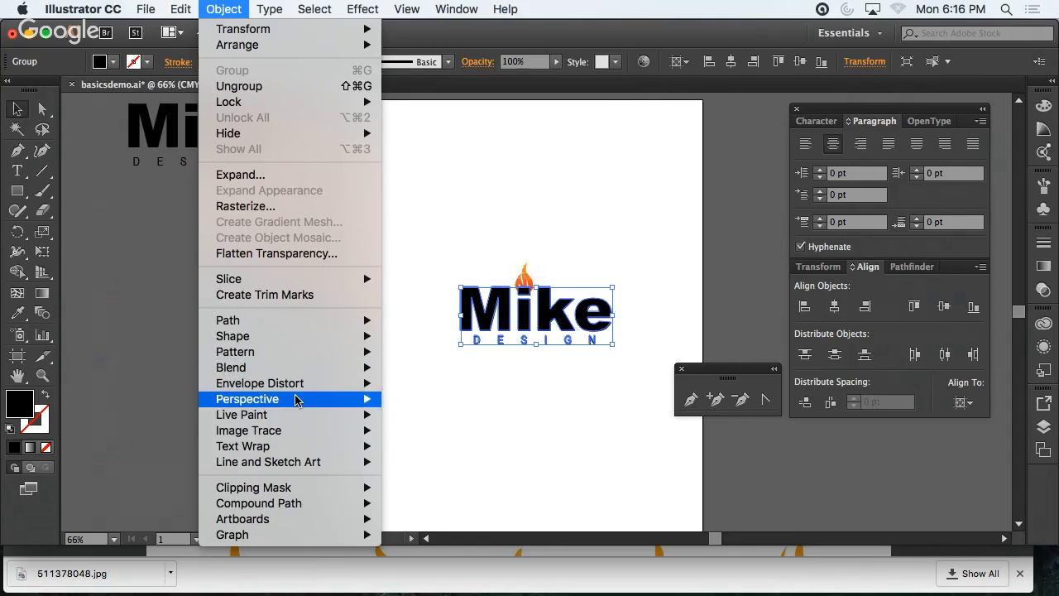
pyautogui.moveTo(303, 449)
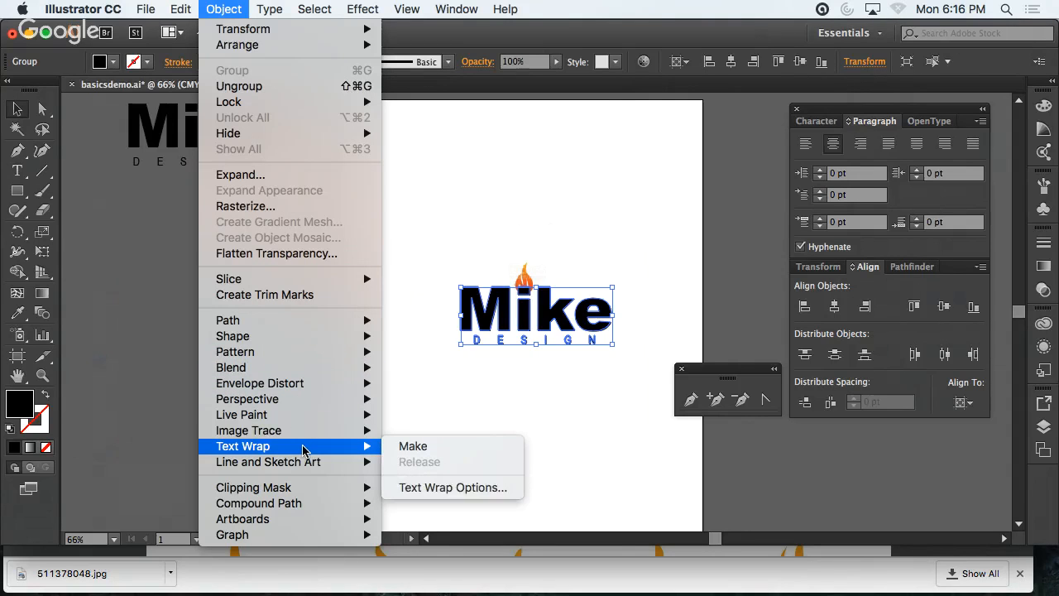
pyautogui.click(268, 86)
pyautogui.click(493, 219)
pyautogui.click(508, 317)
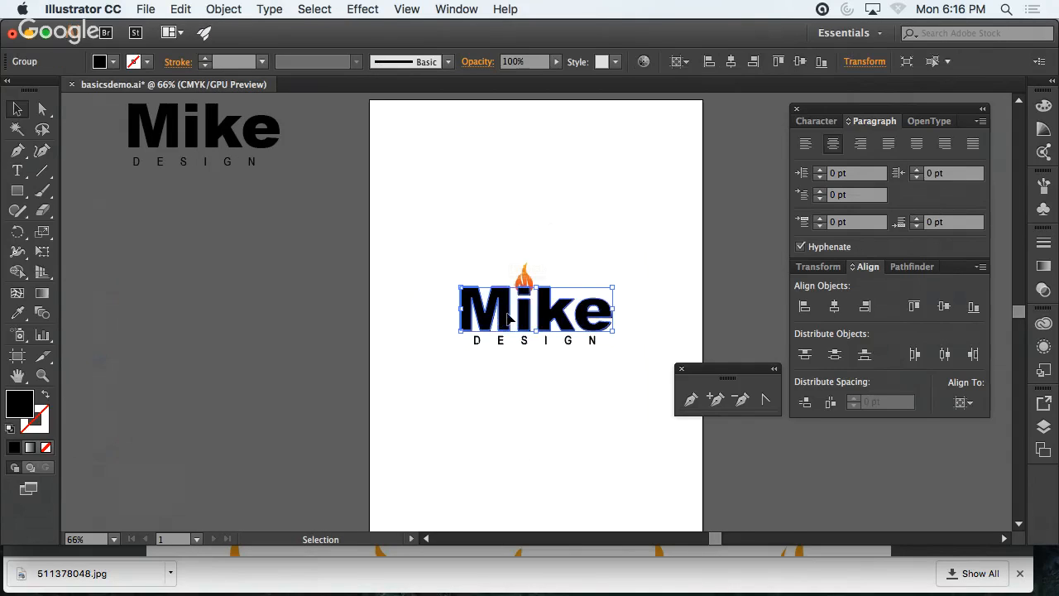
pyautogui.click(222, 9)
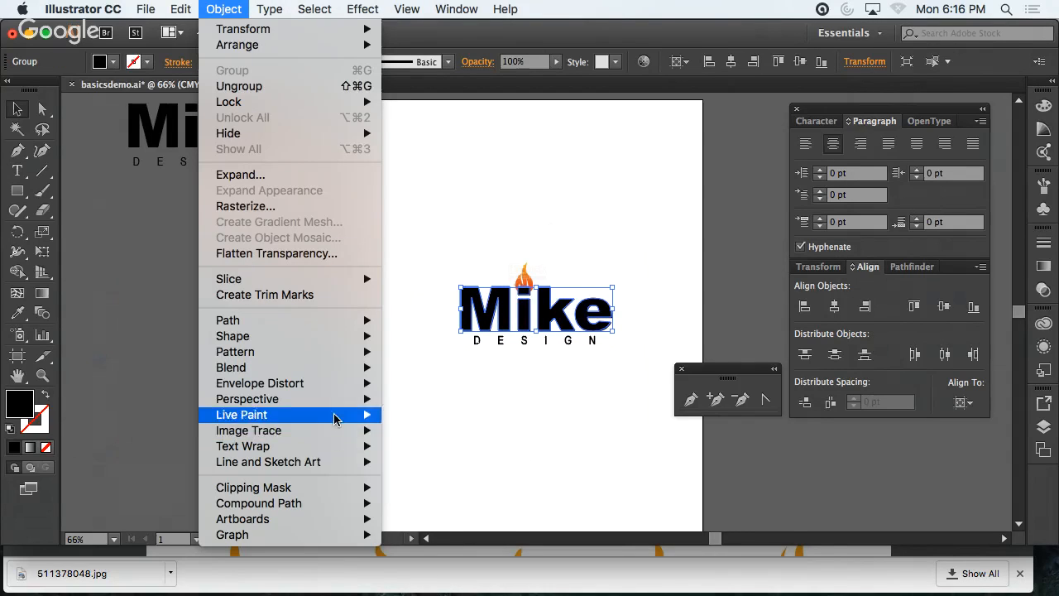
pyautogui.click(274, 86)
pyautogui.click(570, 389)
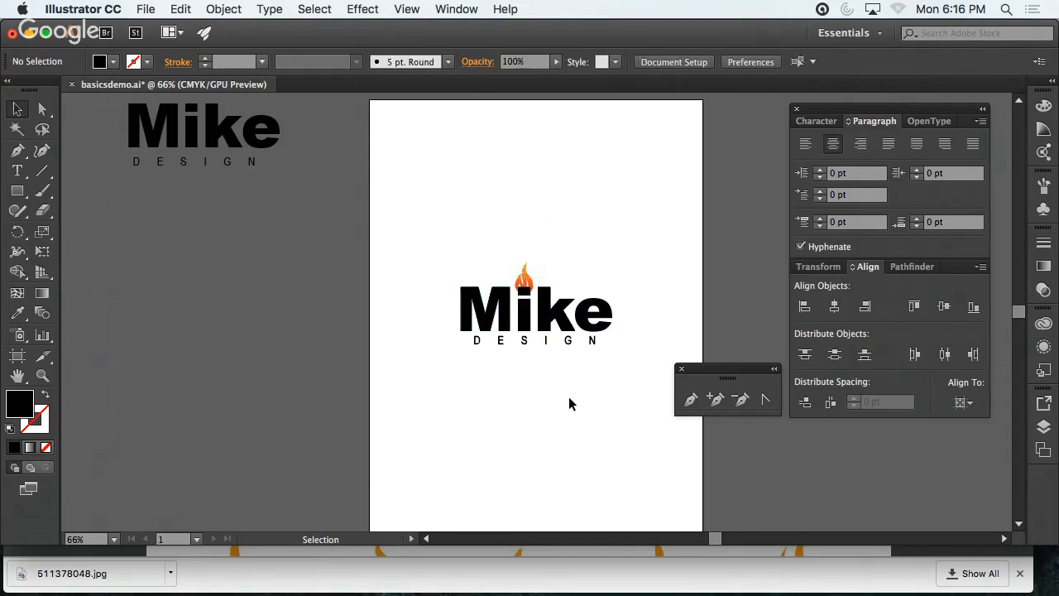
# - Isolate the letter i's compound path and delete its dot beneath the flame
pyautogui.doubleClick(524, 294)
pyautogui.click(524, 293)
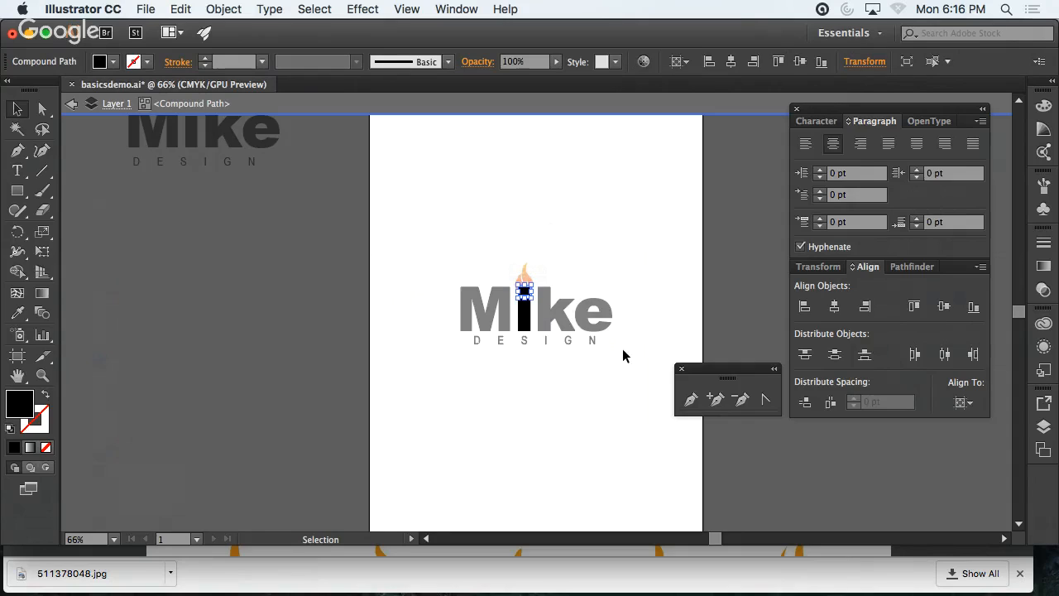
pyautogui.click(625, 355)
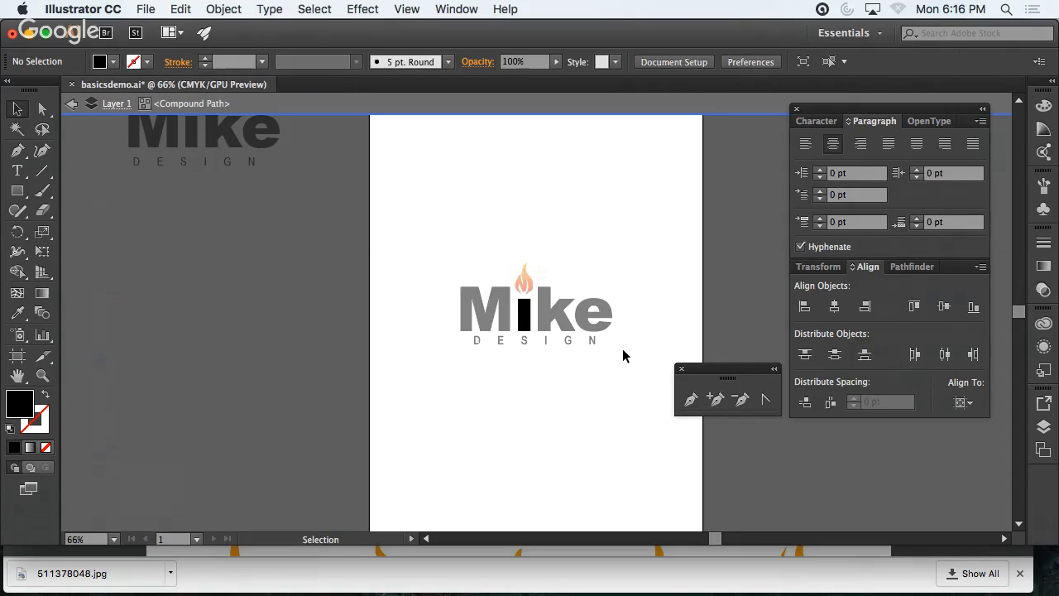
# - Undo the deletion of the i's dot and show the color settings
pyautogui.press('super+z')
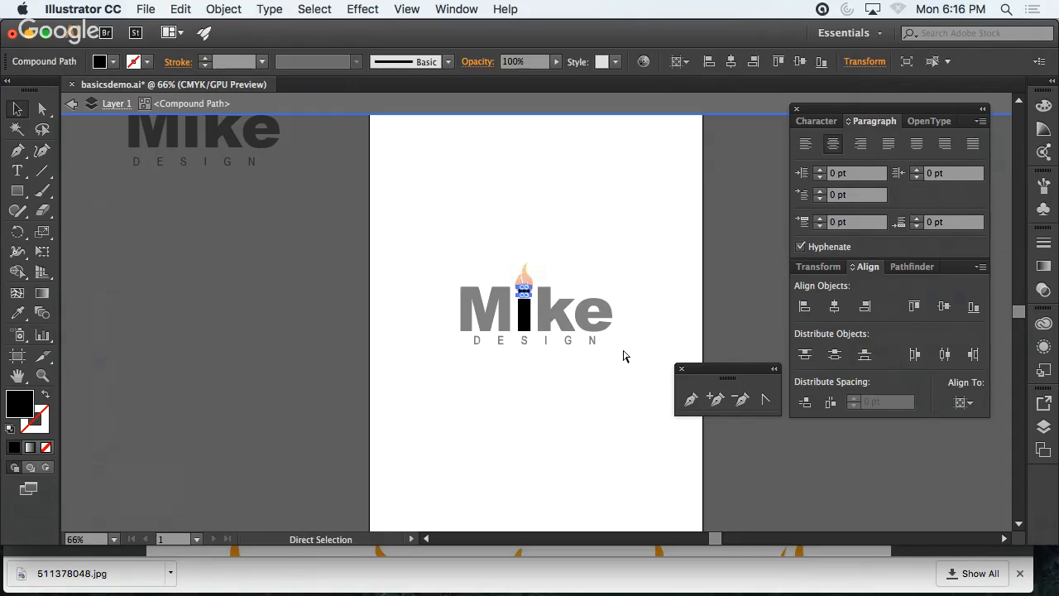
pyautogui.click(473, 423)
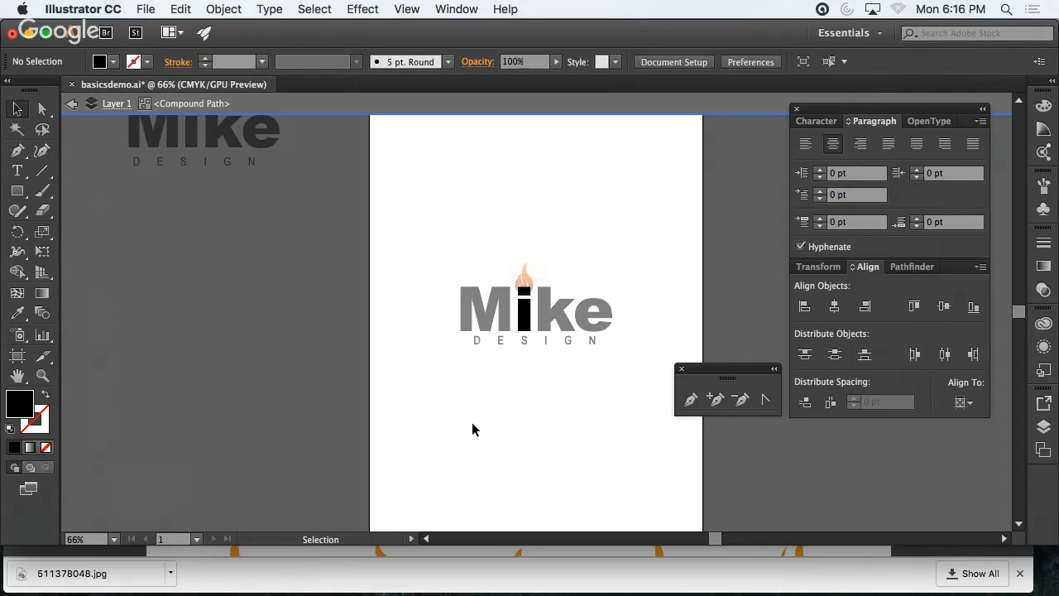
pyautogui.click(526, 290)
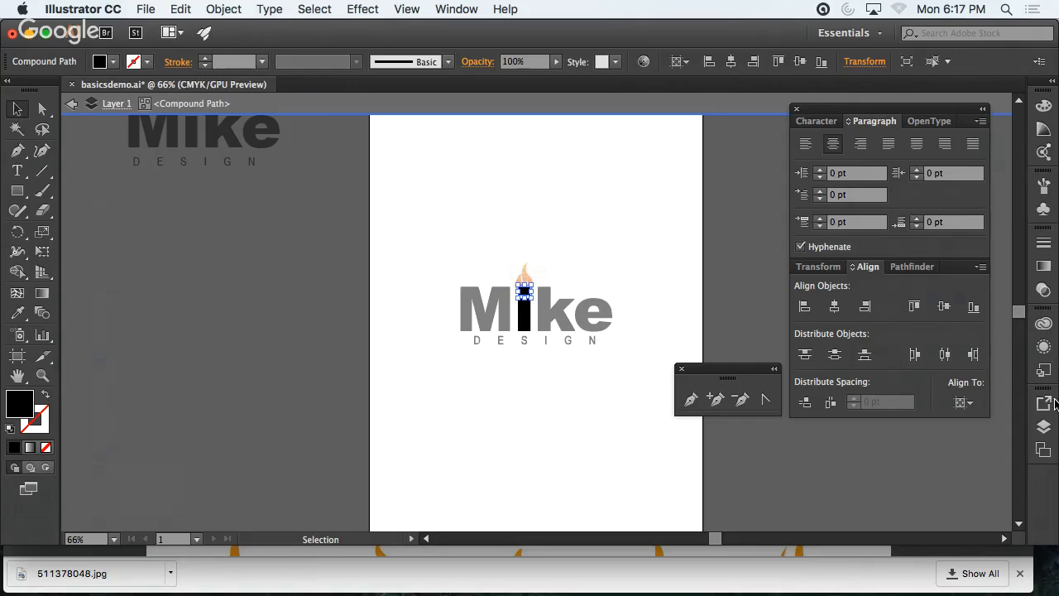
pyautogui.click(1043, 107)
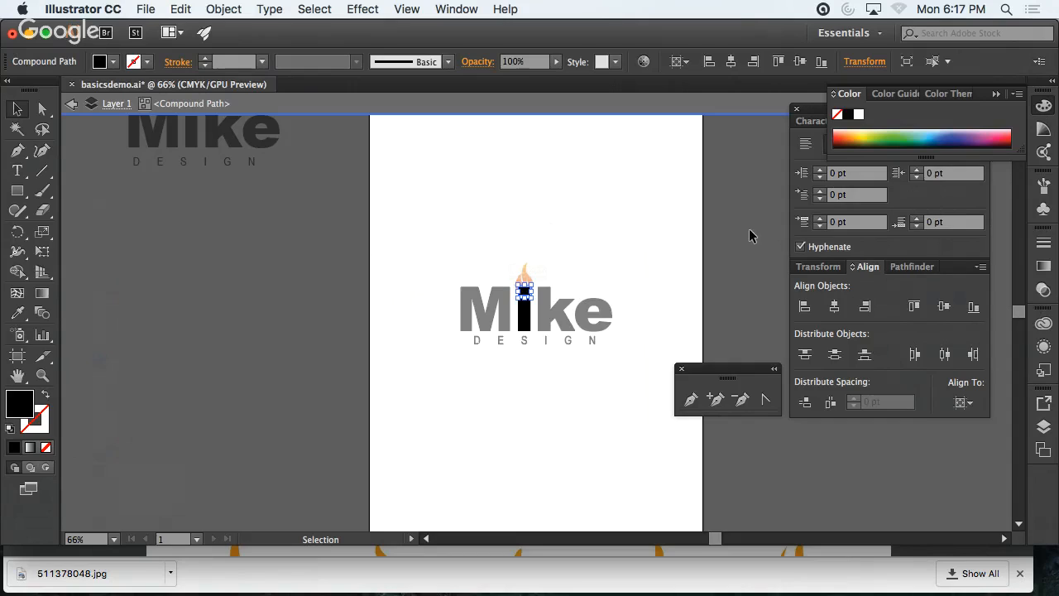
pyautogui.click(942, 458)
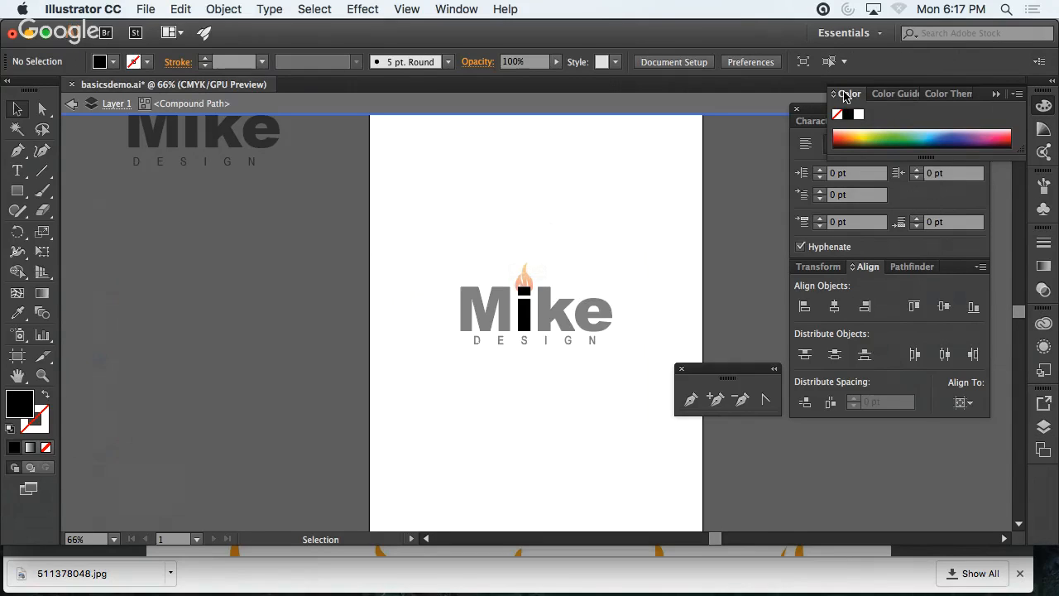
# - Open the PANTONE+ Solid Coated color book from the swatch libraries
pyautogui.click(457, 9)
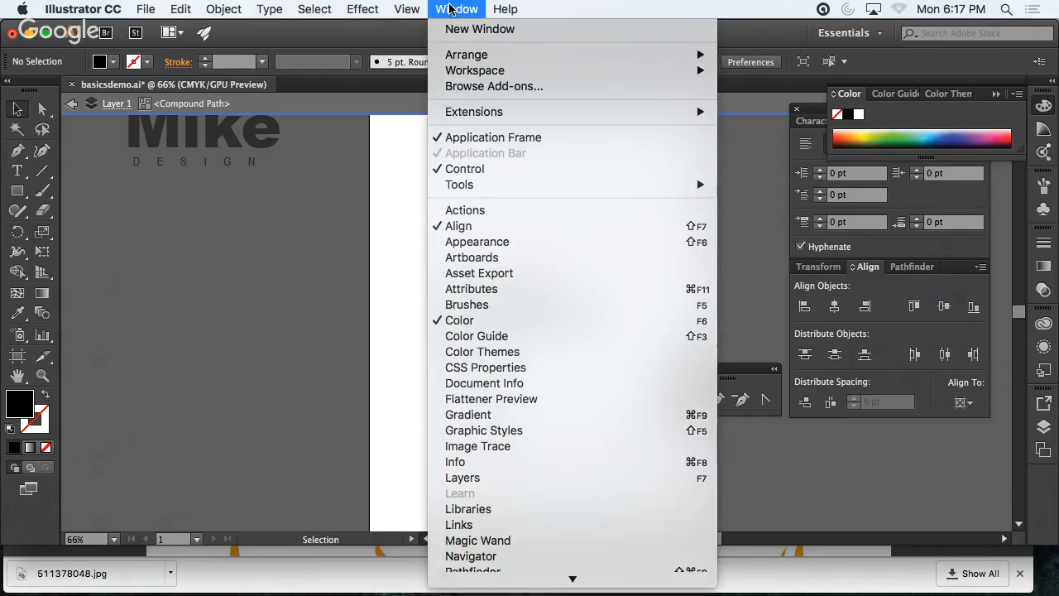
pyautogui.scroll(-4, 507, 552)
pyautogui.scroll(-3, 507, 551)
pyautogui.moveTo(504, 535)
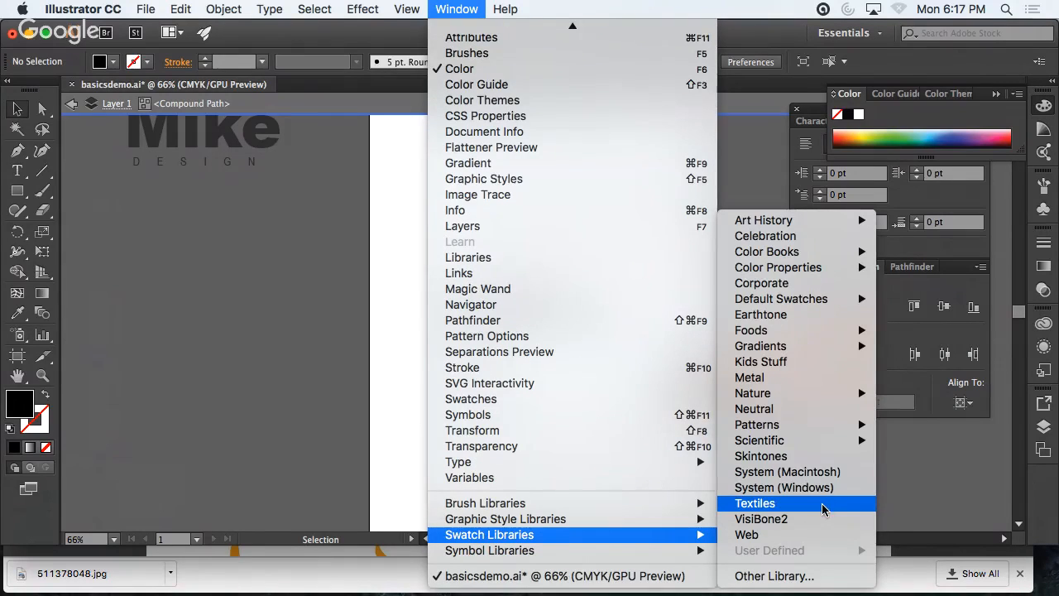
pyautogui.moveTo(793, 295)
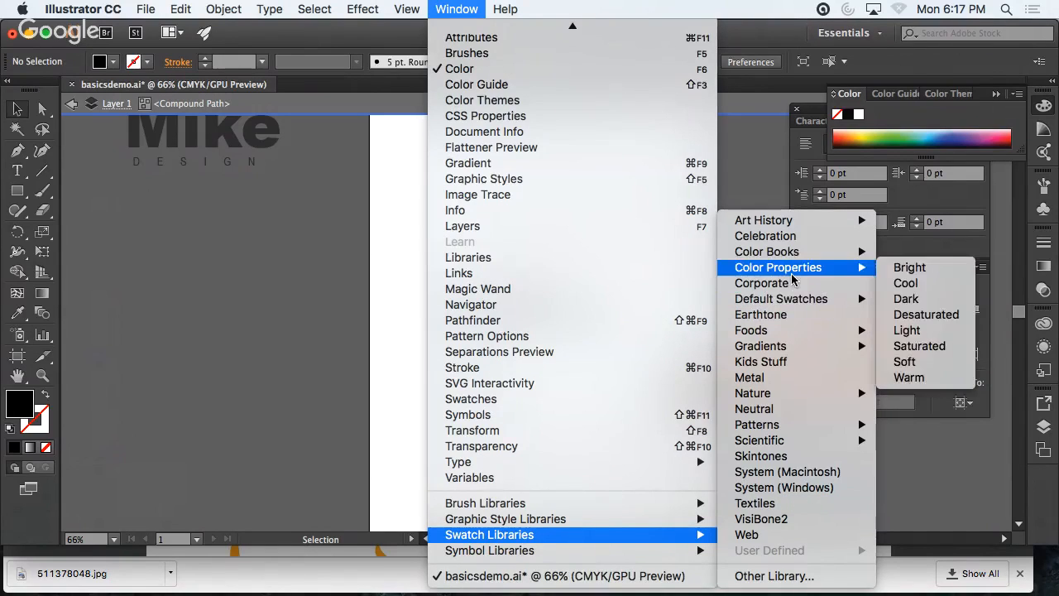
pyautogui.moveTo(792, 261)
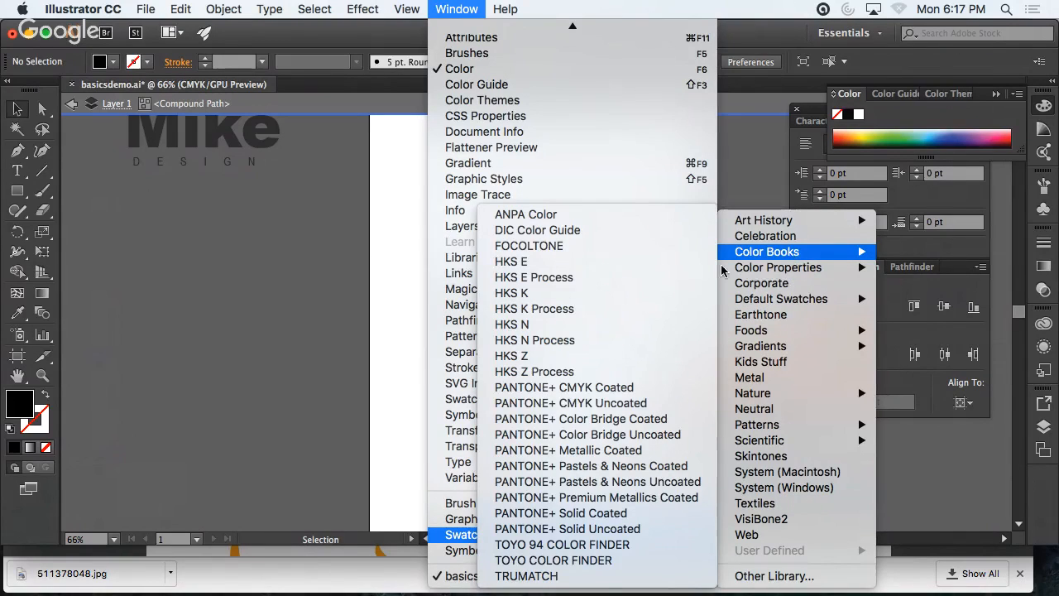
pyautogui.click(642, 513)
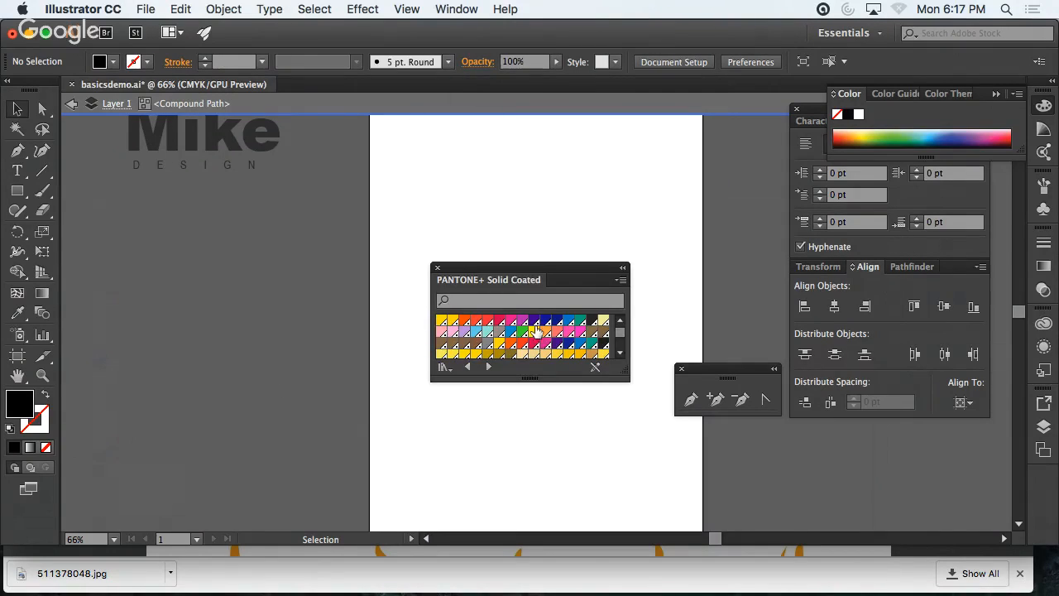
# - Find swatch 186 in the PANTONE+ Solid Coated library and fill the letter i with it
pyautogui.click(514, 300)
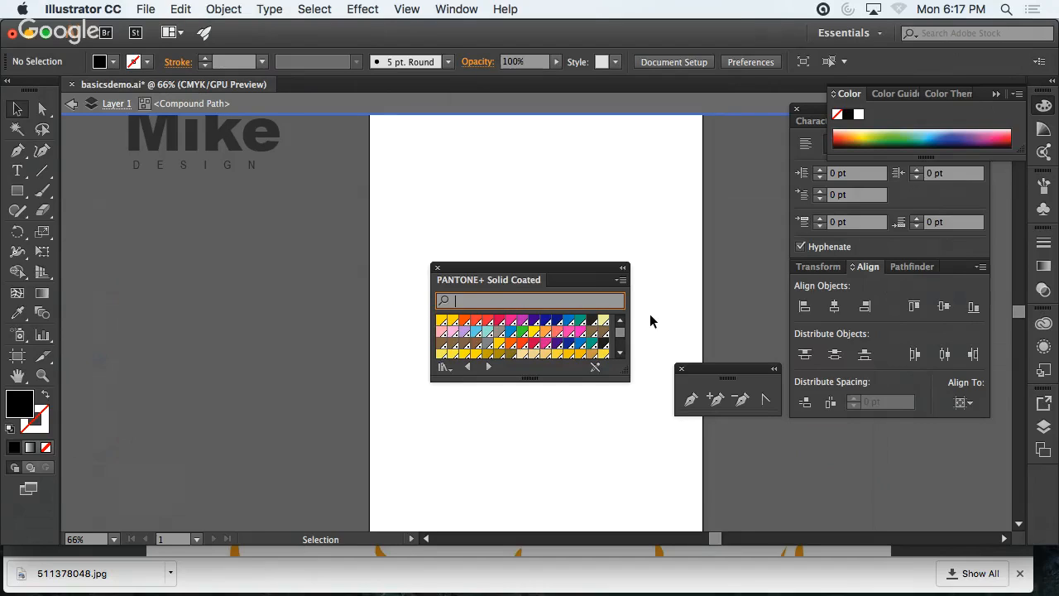
pyautogui.write('186')
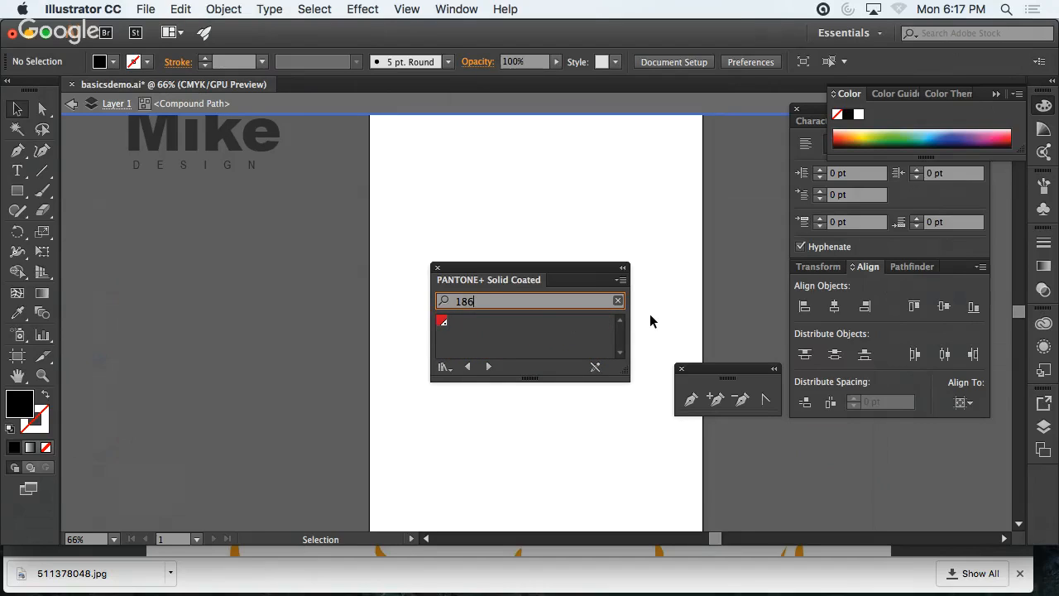
pyautogui.moveTo(492, 270); pyautogui.dragTo(227, 240)
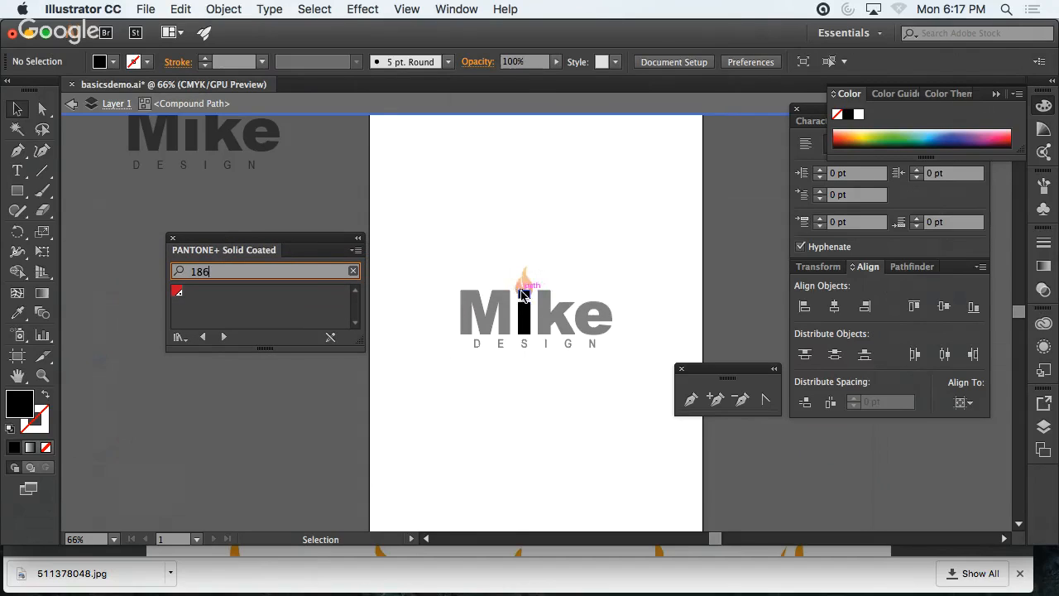
pyautogui.click(522, 293)
pyautogui.click(176, 293)
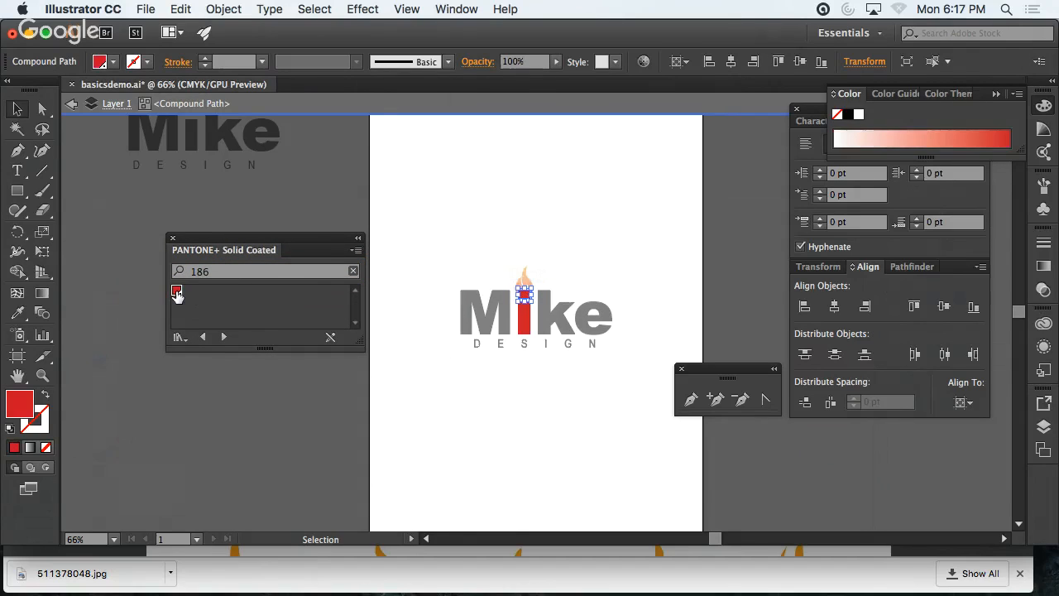
pyautogui.click(505, 442)
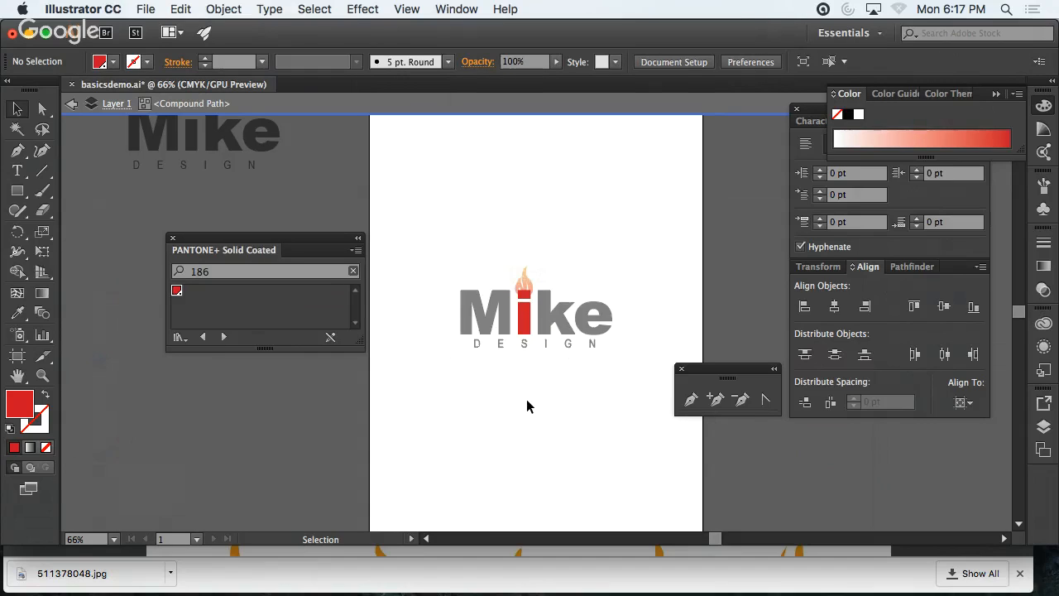
# - Leave isolation mode and release the compound path of the red letter i
pyautogui.click(526, 316)
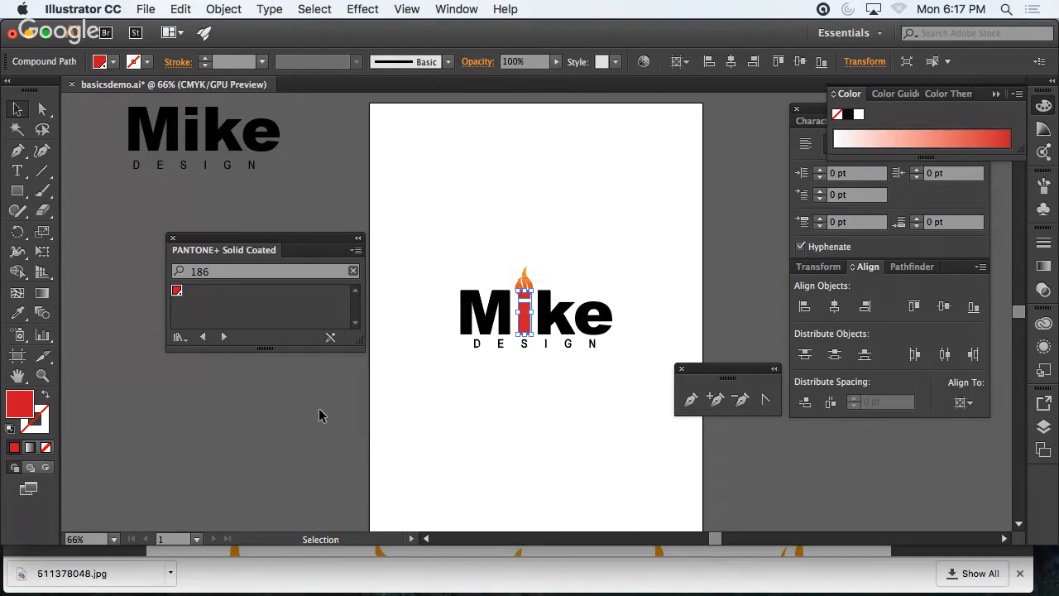
pyautogui.click(228, 8)
pyautogui.moveTo(345, 508)
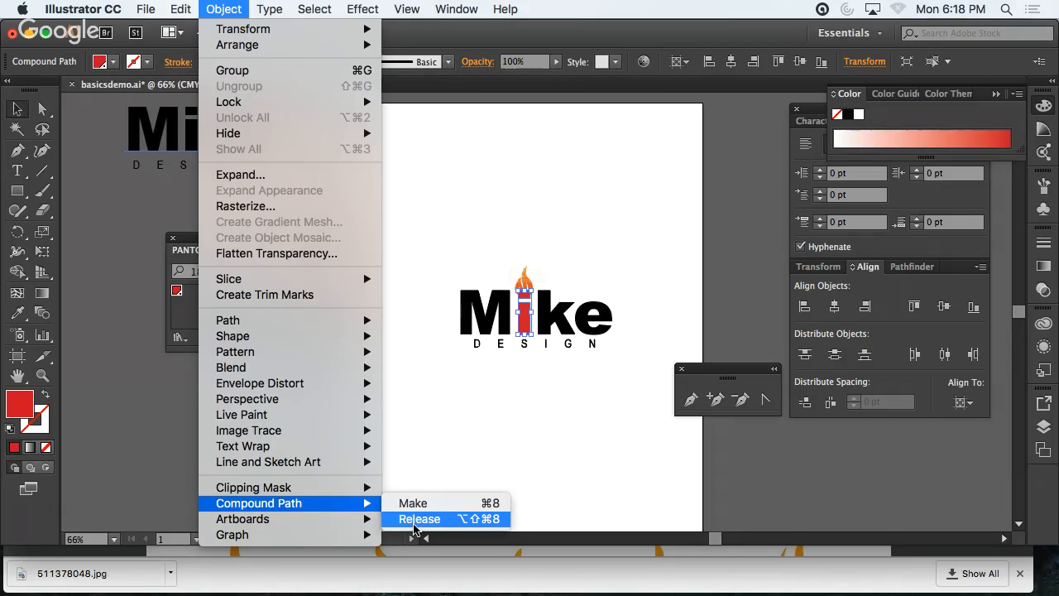
pyautogui.click(449, 519)
pyautogui.click(511, 461)
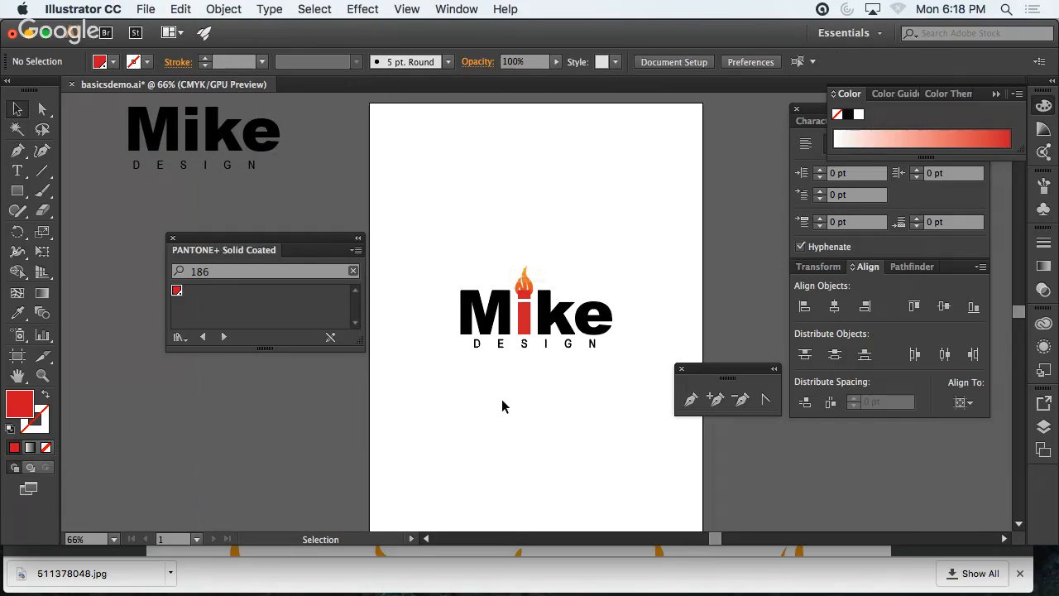
# - Select the i's stem and its dot in turn to check whether they are separate paths
pyautogui.click(525, 319)
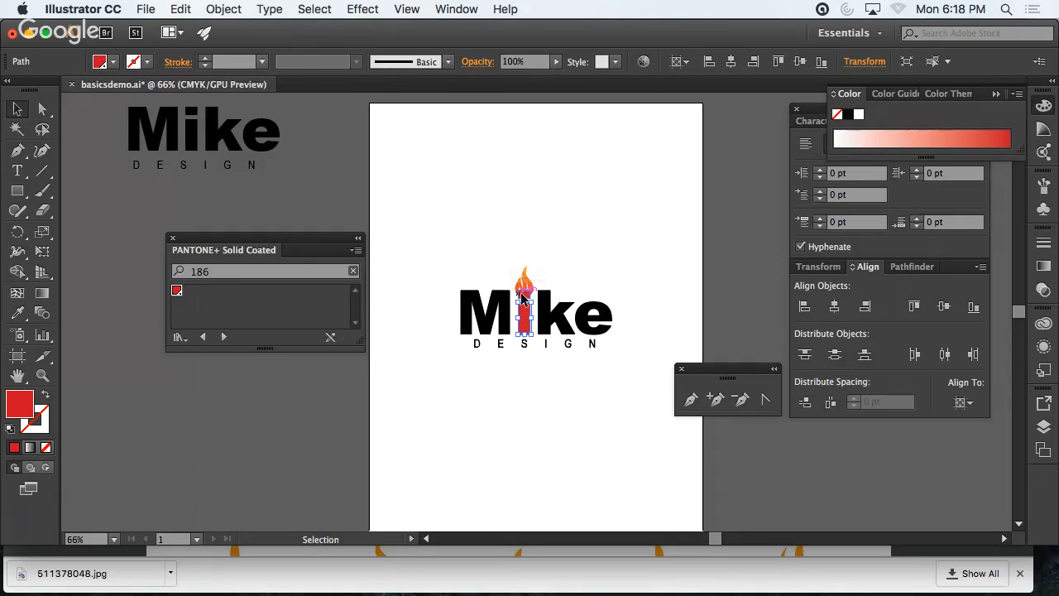
pyautogui.click(529, 423)
pyautogui.click(523, 292)
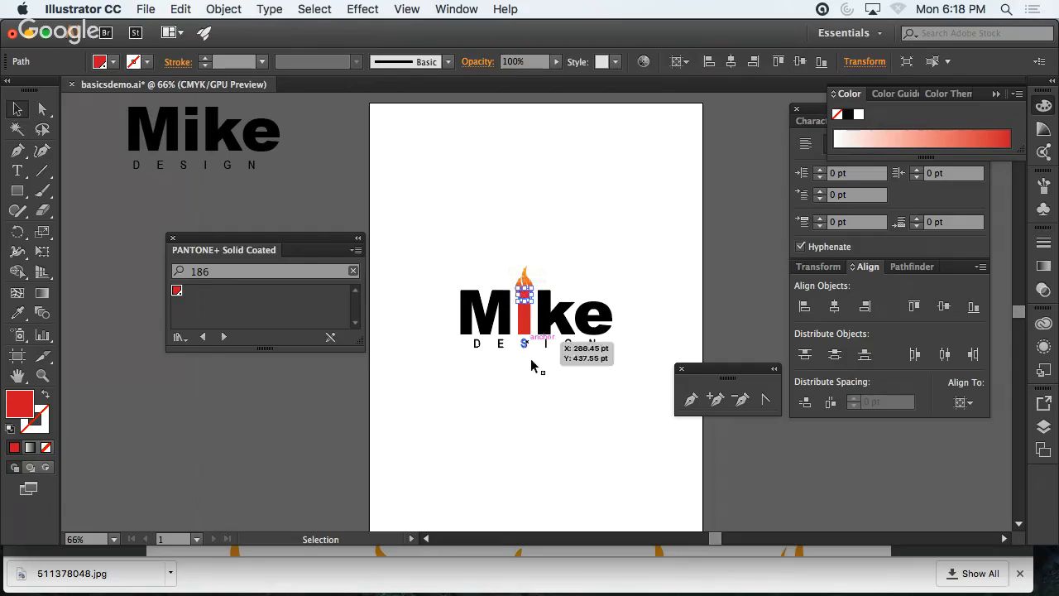
pyautogui.click(529, 409)
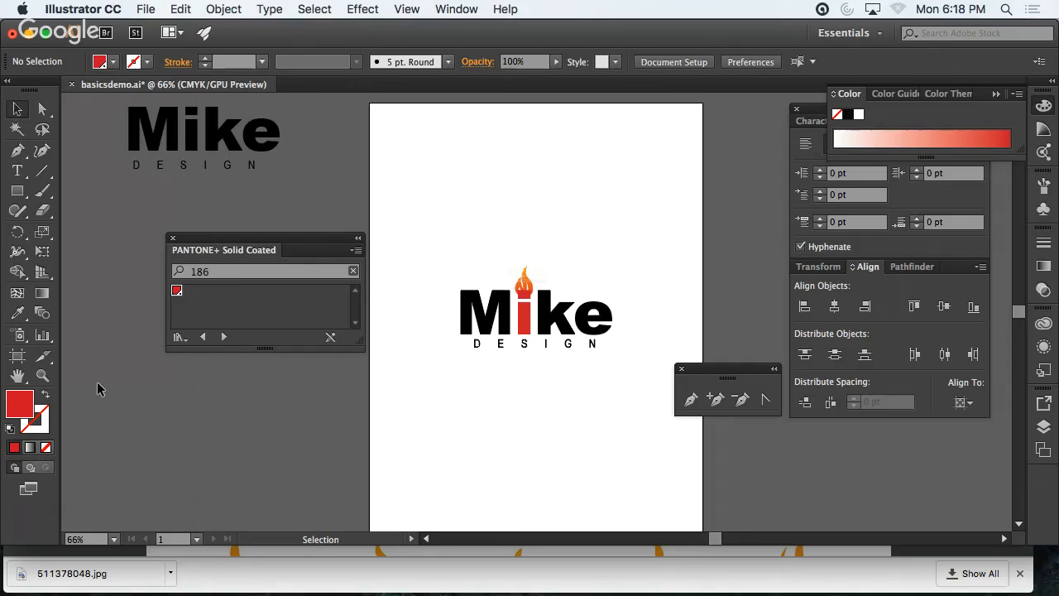
# - Add a capital letter O as text on the artboard below the DESIGN lettering
pyautogui.click(16, 171)
pyautogui.click(494, 444)
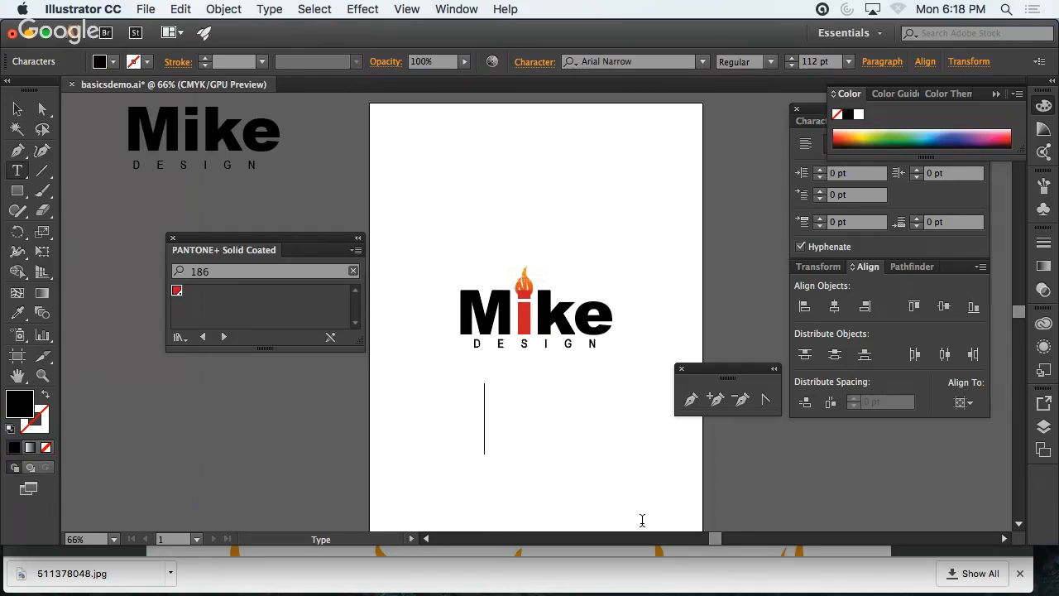
pyautogui.write('O')
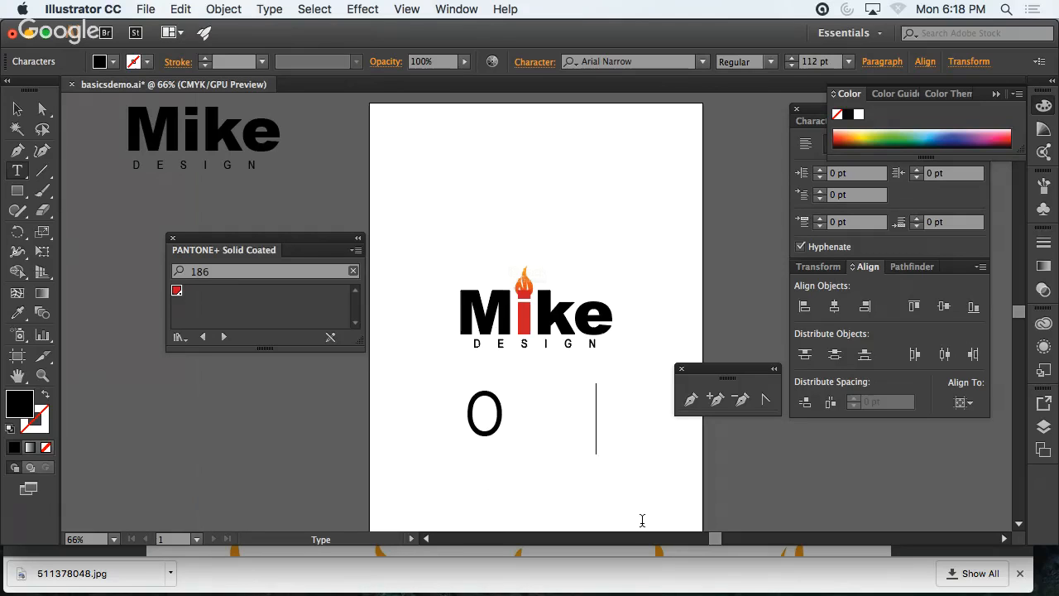
pyautogui.click(17, 108)
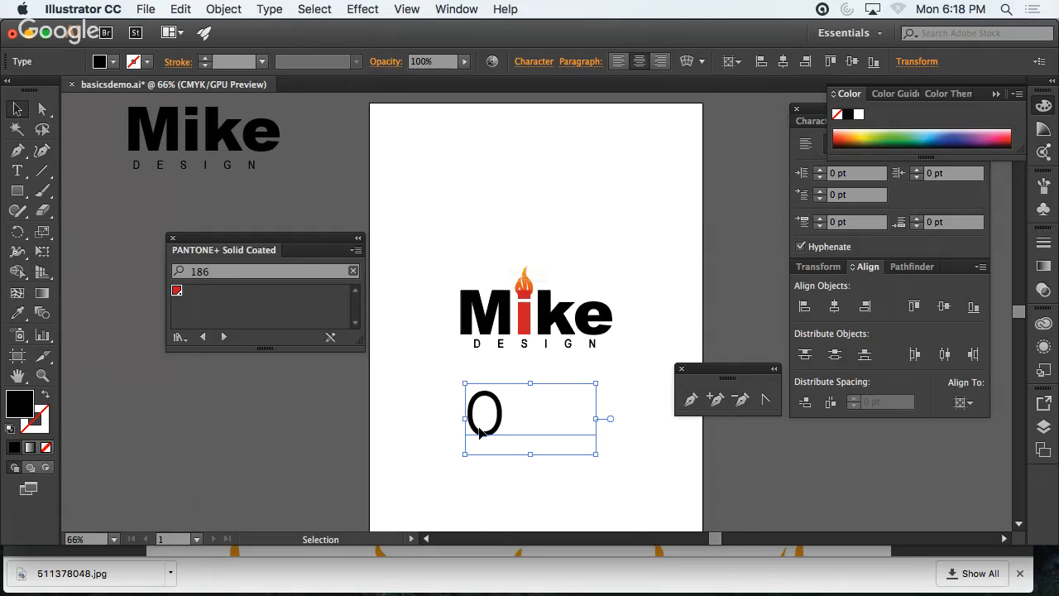
# - Convert the letter O below the logotype to outlines
pyautogui.click(224, 9)
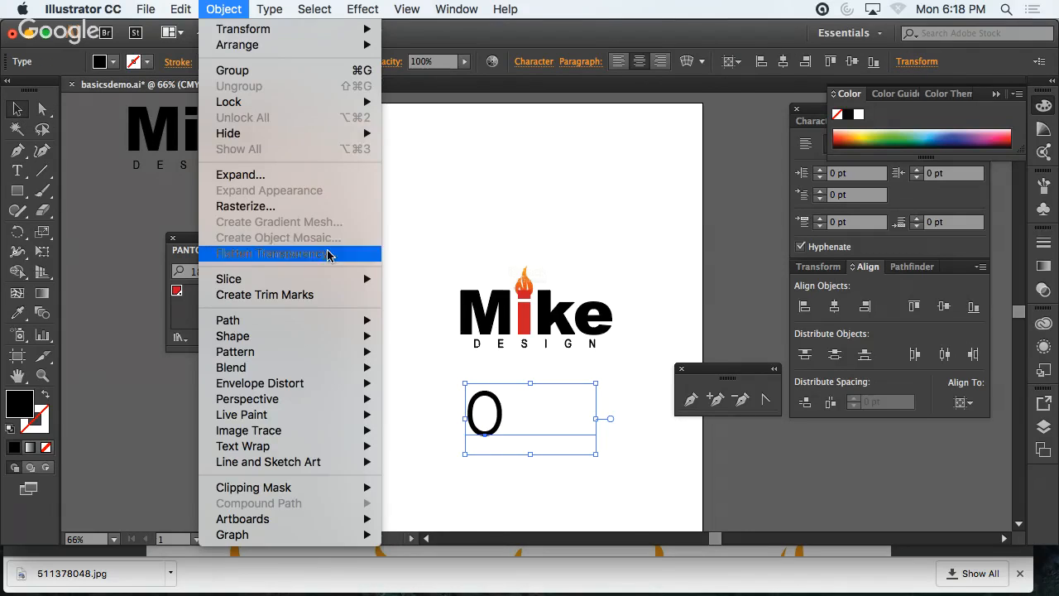
pyautogui.moveTo(270, 9)
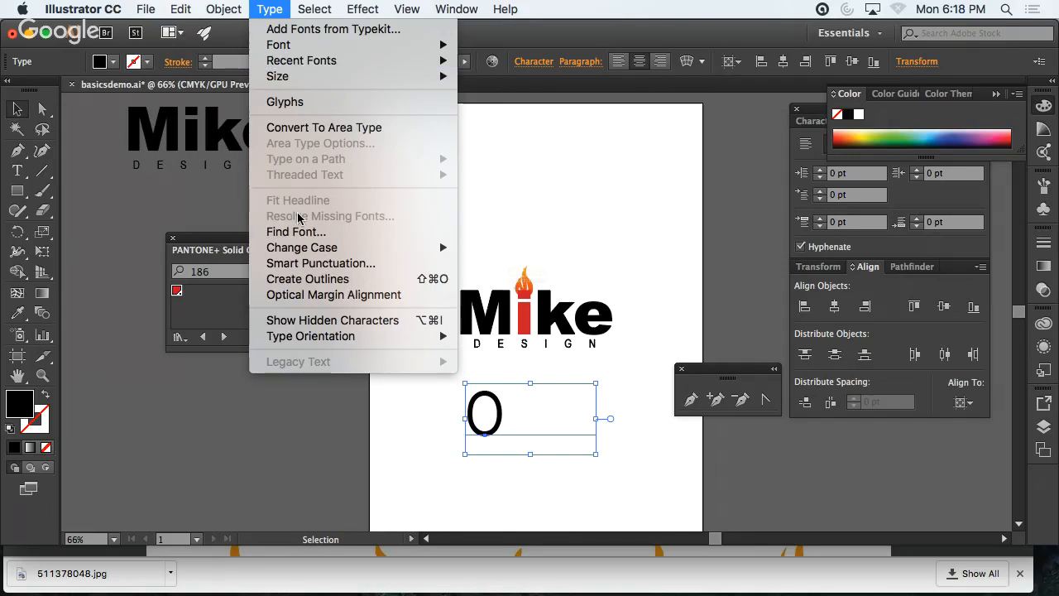
pyautogui.click(337, 282)
pyautogui.click(437, 393)
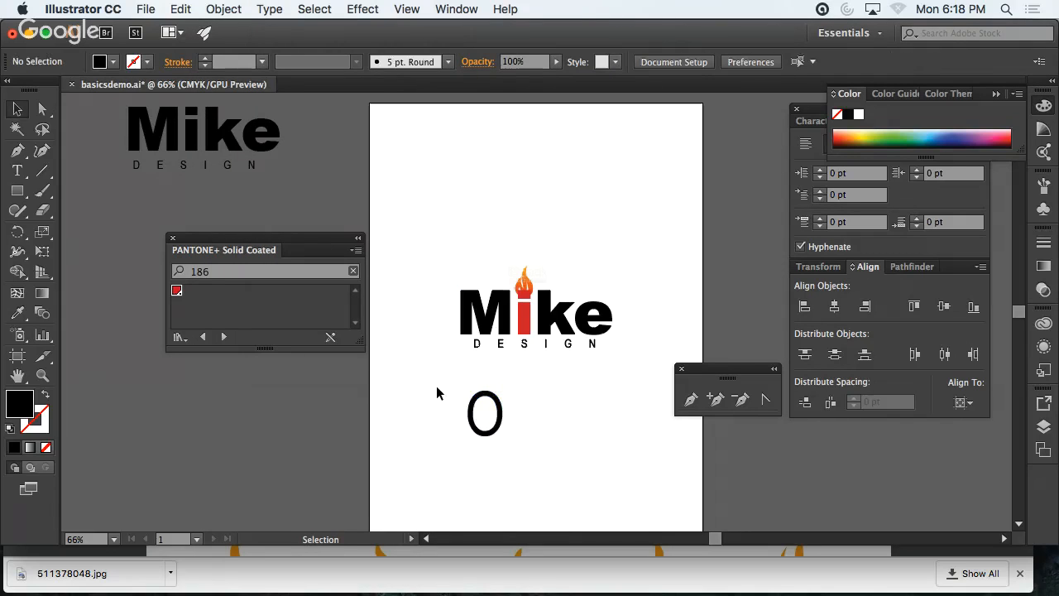
# - Examine the outlined O and its inner opening at 200% zoom
pyautogui.click(478, 421)
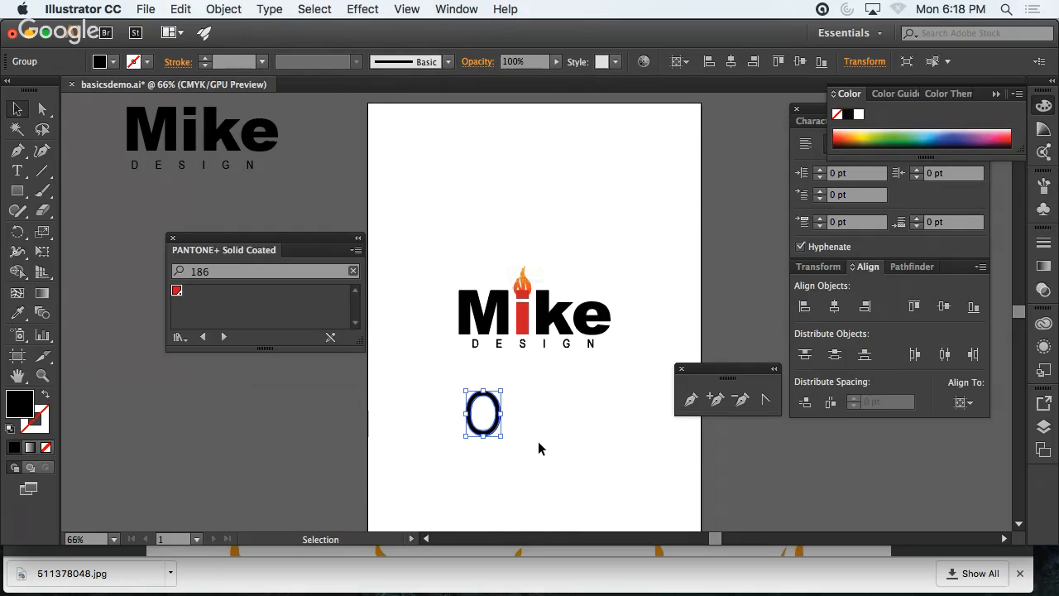
pyautogui.press('super+space')
pyautogui.click(490, 425)
pyautogui.click(518, 372)
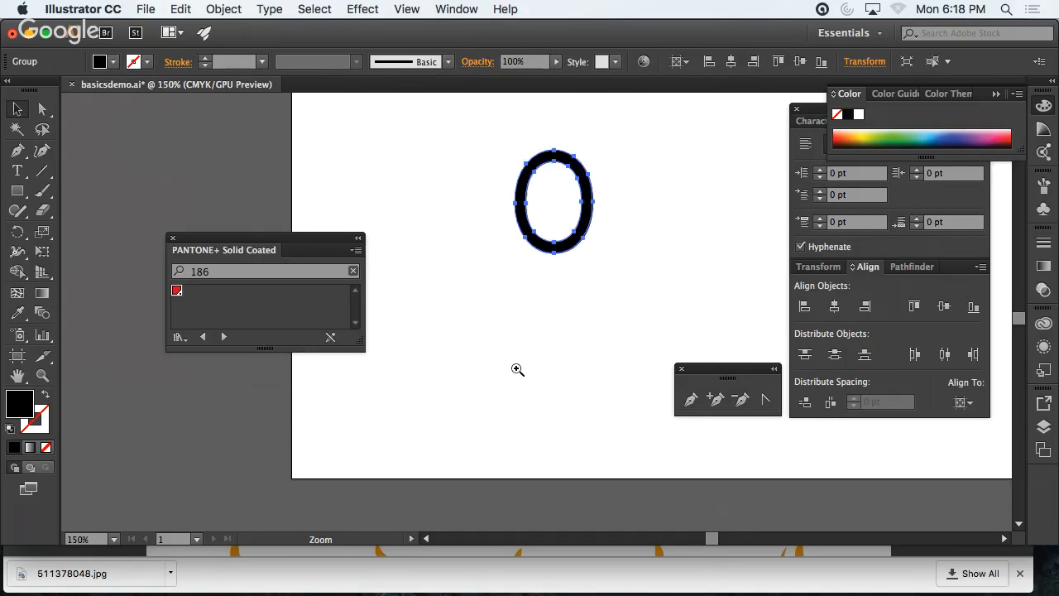
pyautogui.click(518, 372)
pyautogui.moveTo(552, 309); pyautogui.dragTo(400, 485)
pyautogui.click(463, 472)
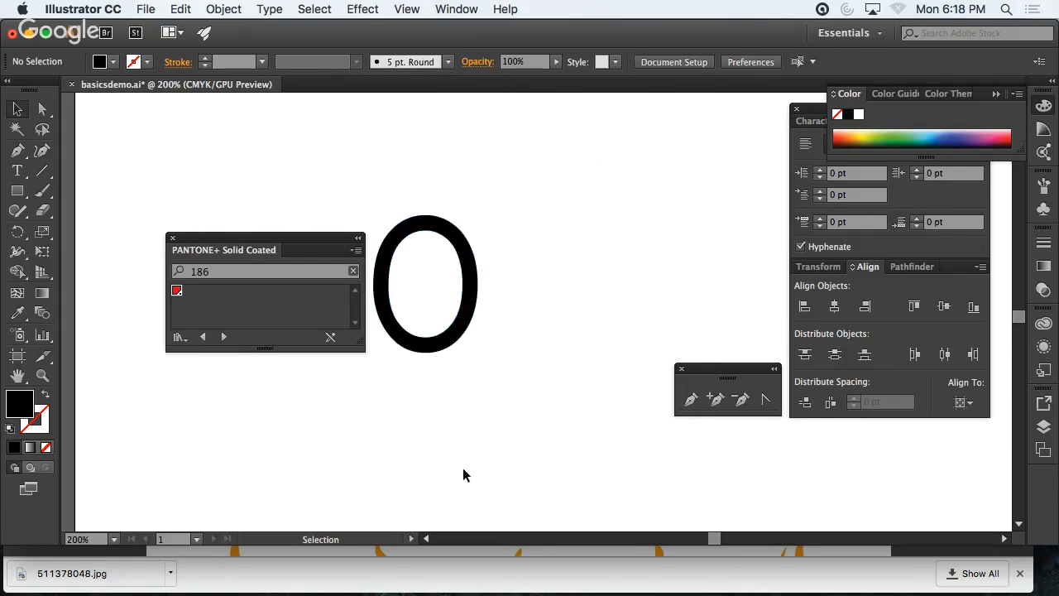
pyautogui.click(456, 343)
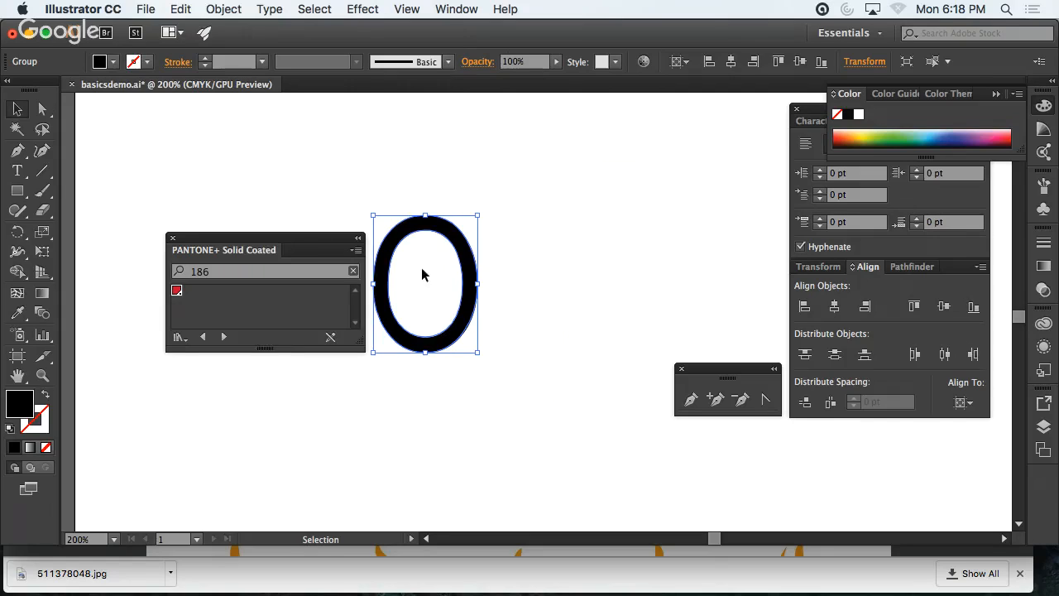
pyautogui.click(414, 410)
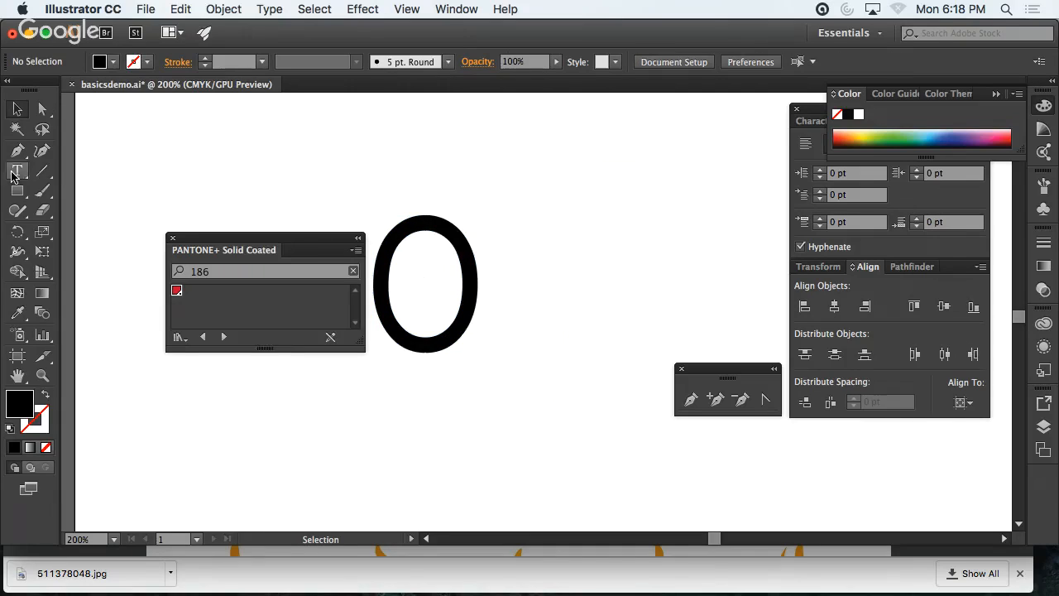
# - Draw a rectangle overlapping the lower right part of the O and fill it with the PANTONE 186 swatch
pyautogui.click(16, 191)
pyautogui.moveTo(551, 254); pyautogui.dragTo(425, 406)
pyautogui.click(16, 110)
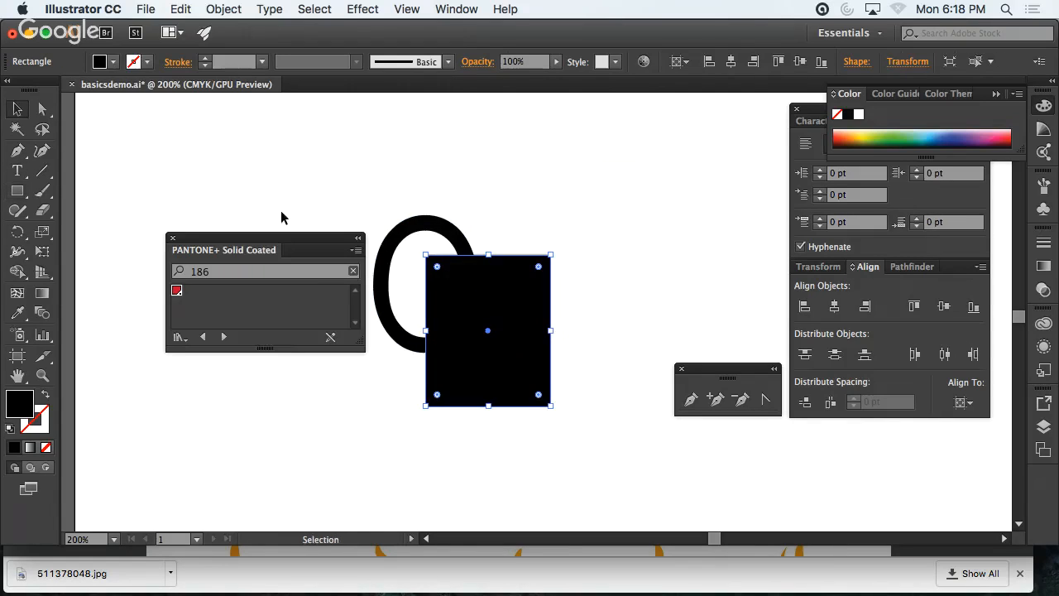
pyautogui.click(177, 291)
# - Send the red rectangle to the back so it sits behind the outlined letter O
pyautogui.rightClick(468, 339)
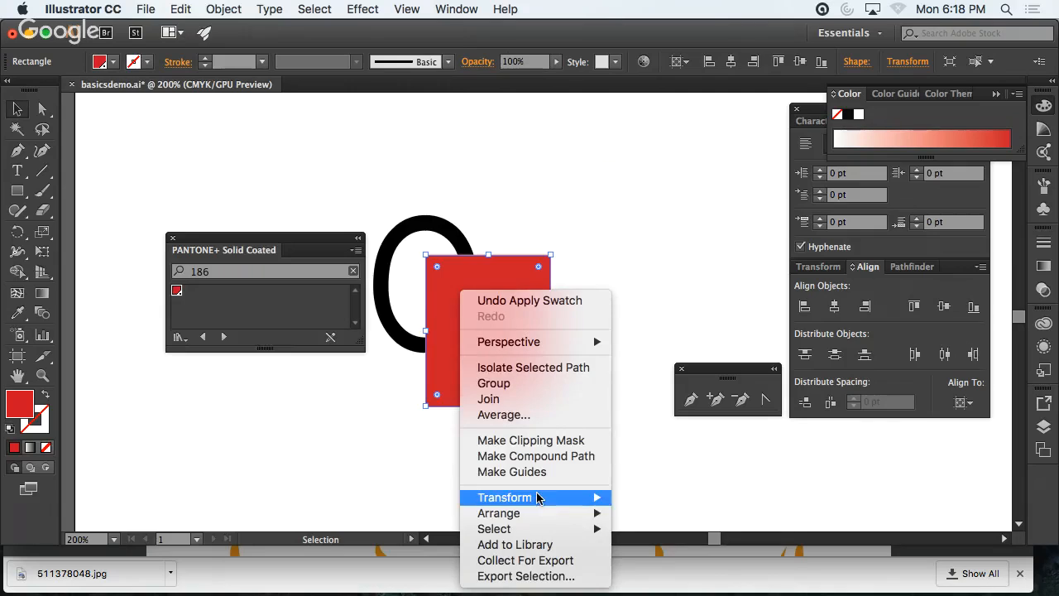
pyautogui.moveTo(536, 515)
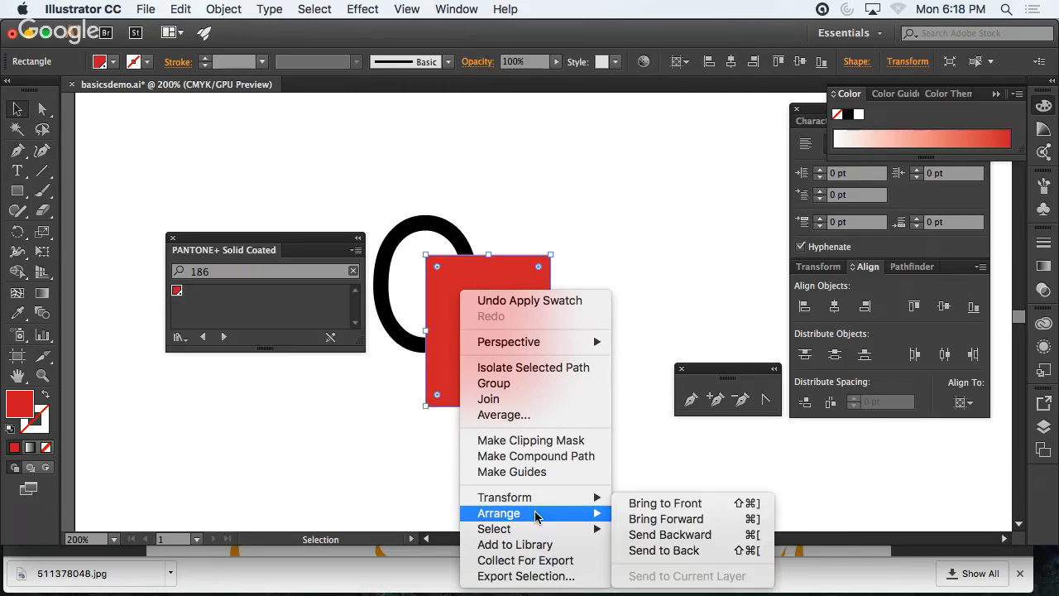
pyautogui.click(636, 551)
pyautogui.click(392, 435)
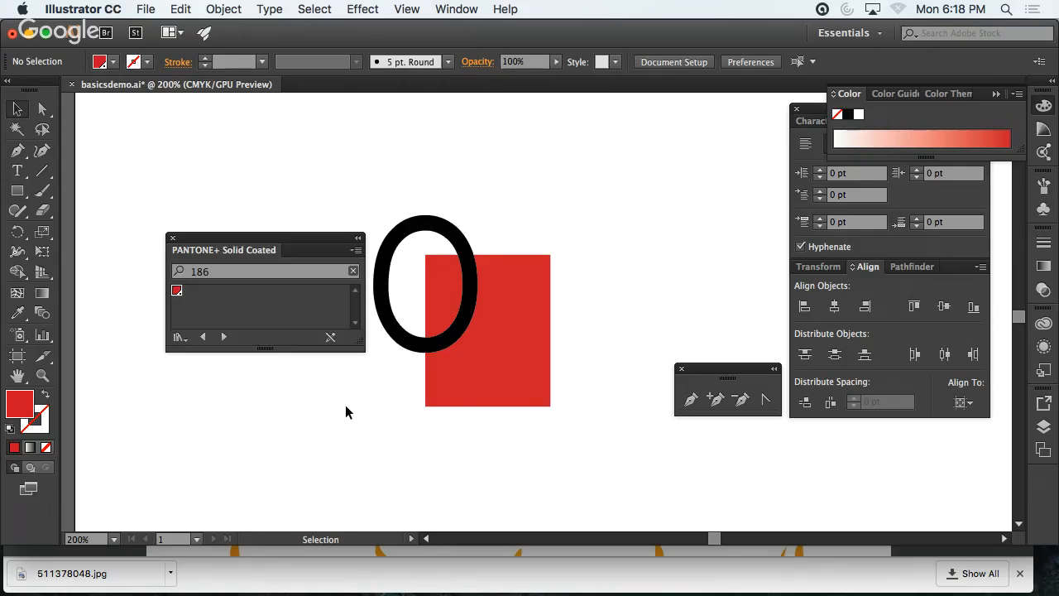
# - Release the compound path of the outlined letter O and inspect its two overlapping shapes
pyautogui.click(408, 344)
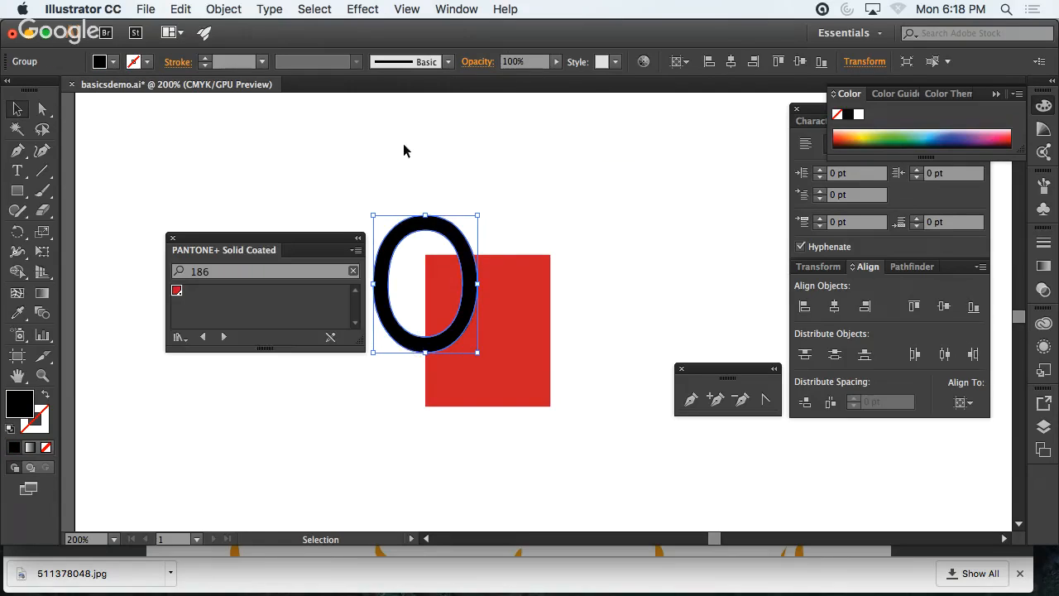
pyautogui.click(221, 9)
pyautogui.moveTo(264, 494)
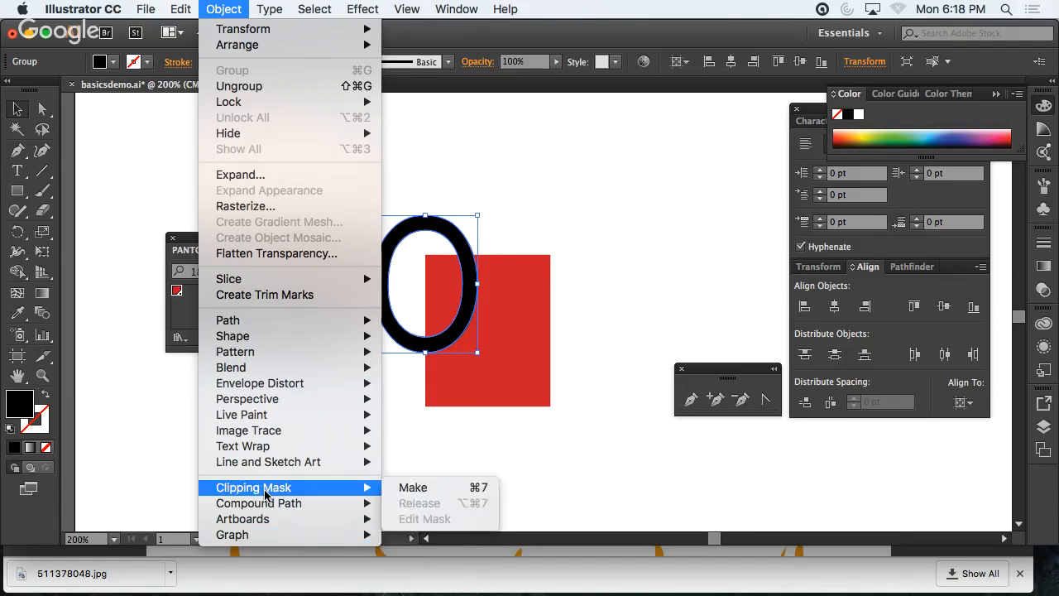
pyautogui.click(405, 519)
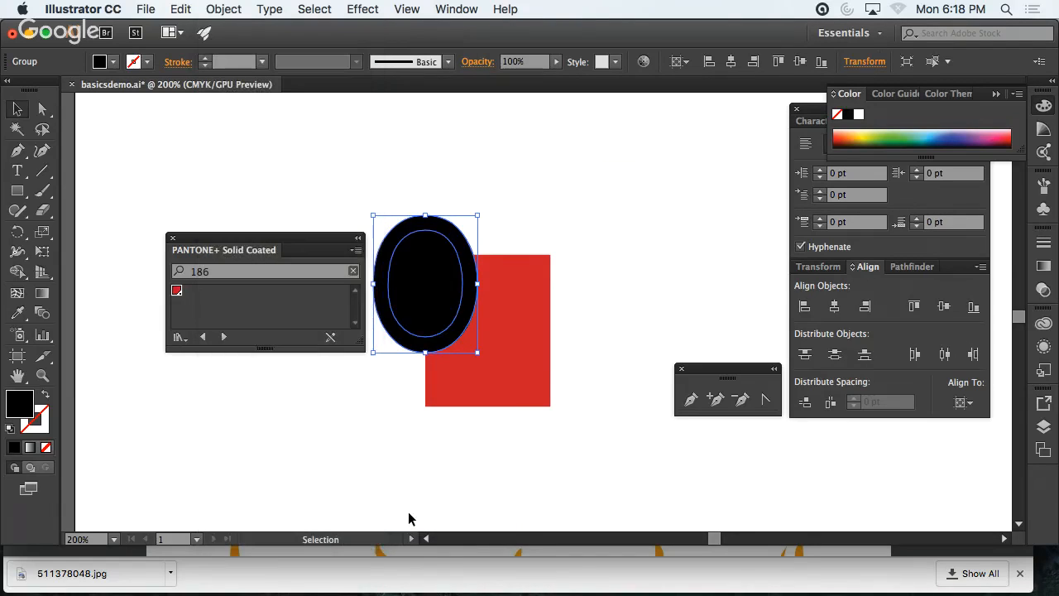
pyautogui.click(408, 519)
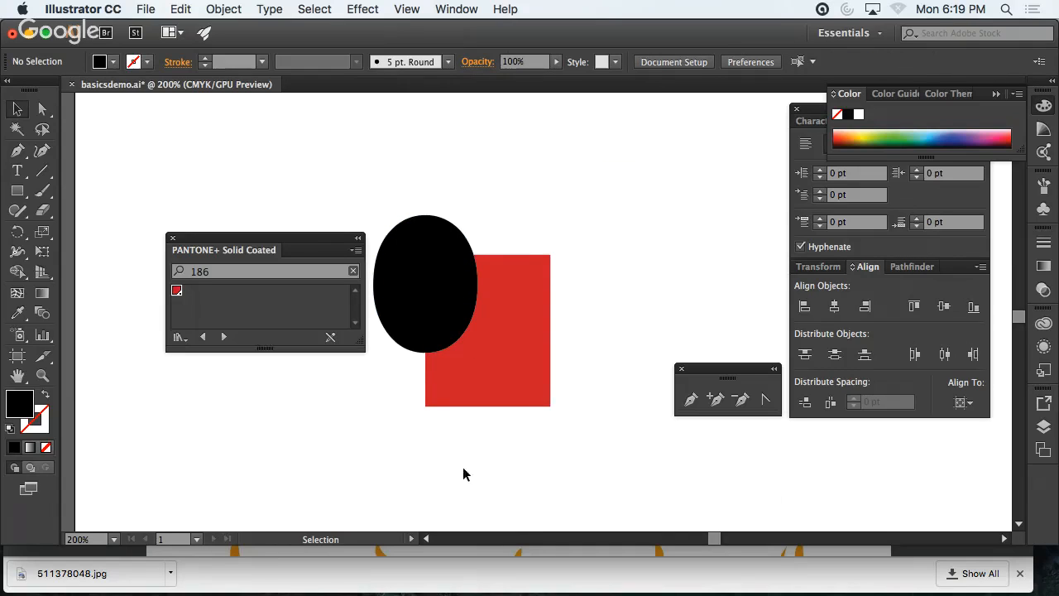
pyautogui.click(426, 302)
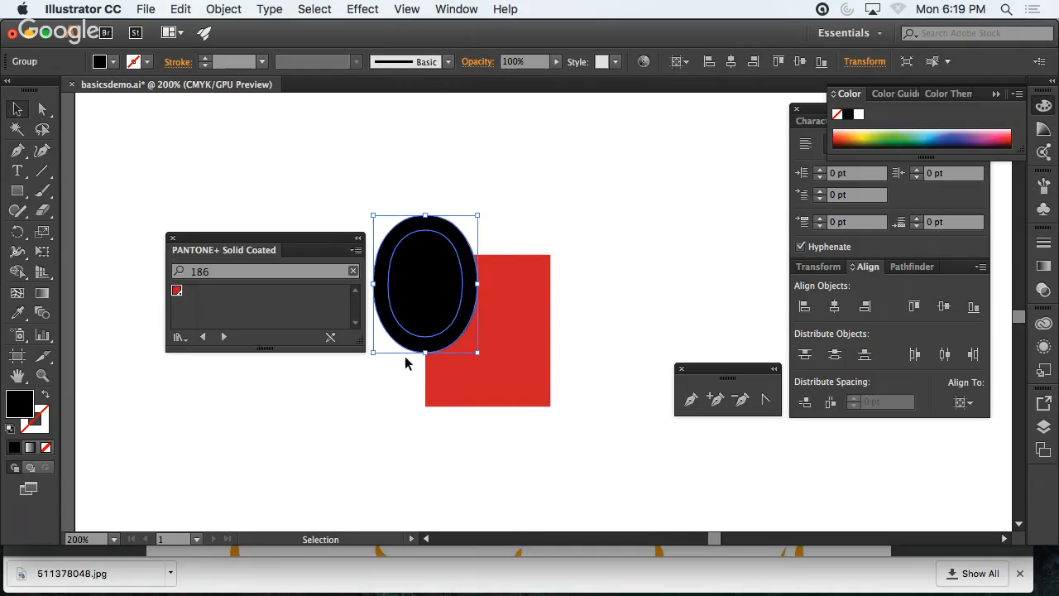
pyautogui.click(330, 456)
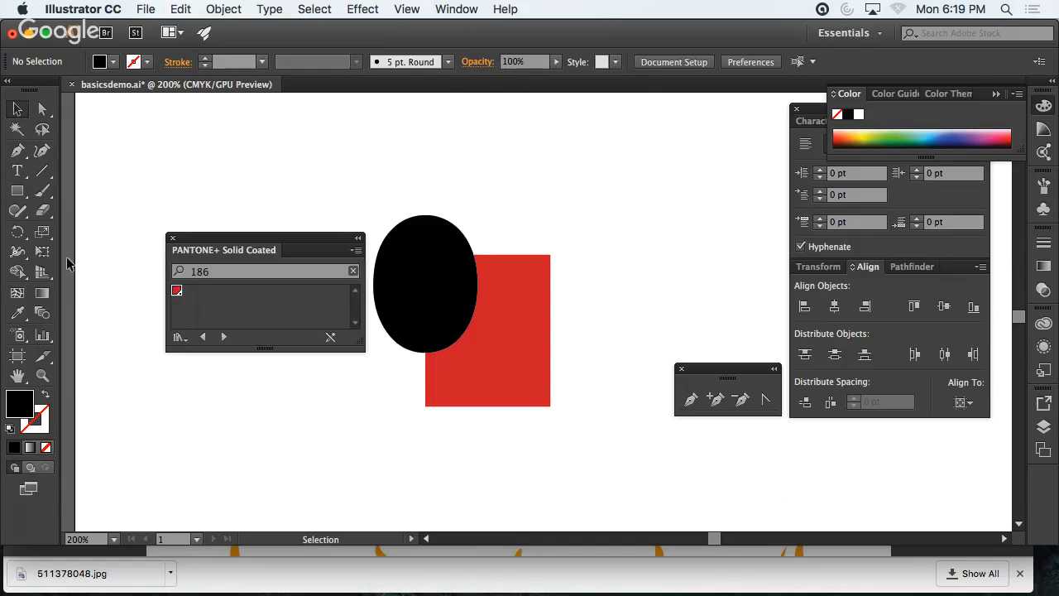
# - Draw a large circle with the Ellipse tool beside the red rectangle and a smaller ellipse inside it
pyautogui.click(17, 190)
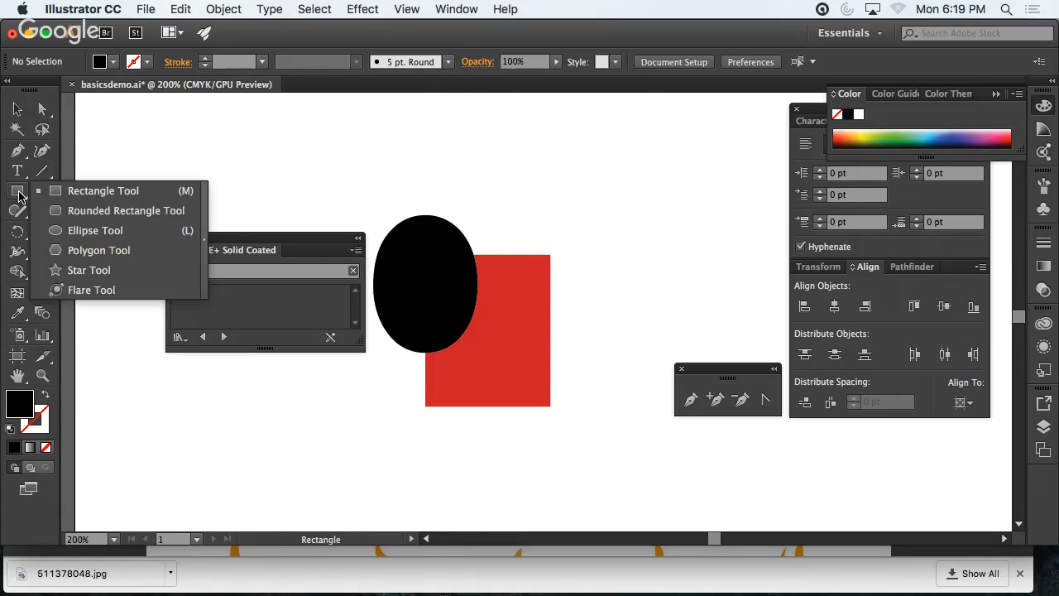
pyautogui.click(61, 230)
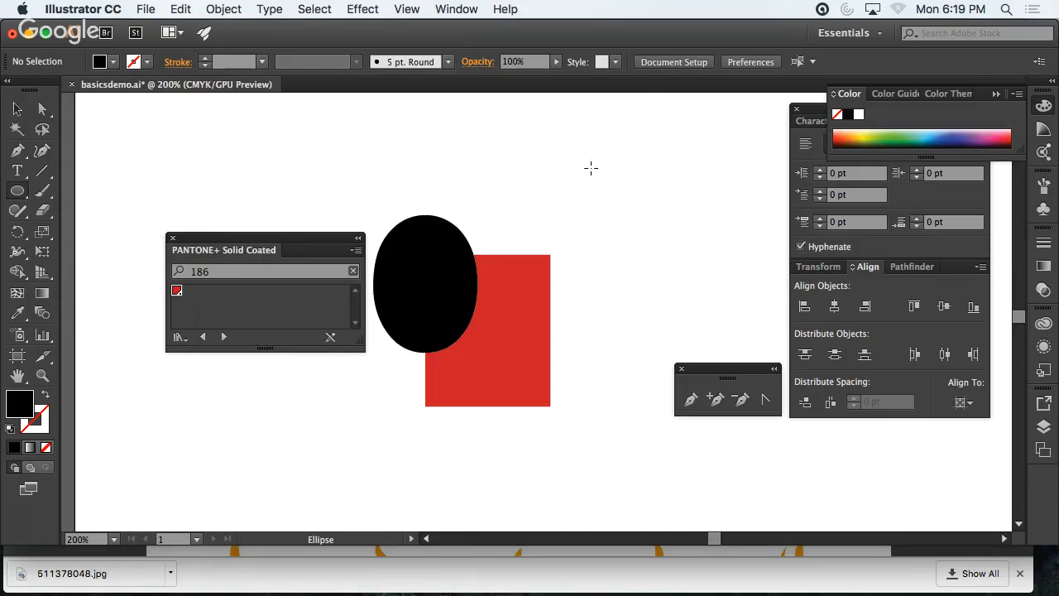
pyautogui.moveTo(590, 166); pyautogui.dragTo(723, 300)
pyautogui.moveTo(624, 215); pyautogui.dragTo(687, 271)
pyautogui.press('v')
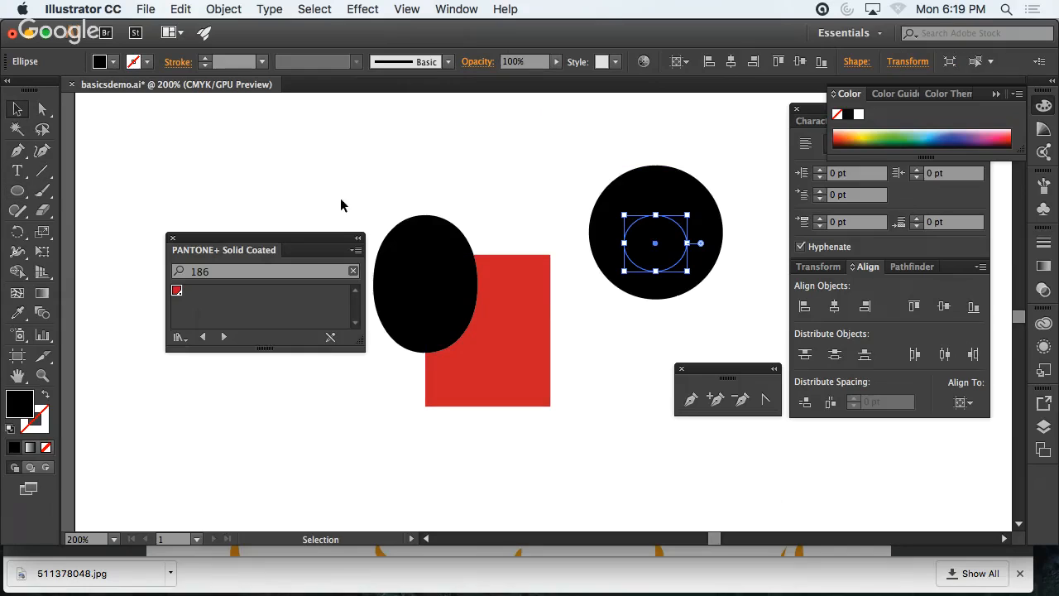
pyautogui.click(631, 386)
# - Fill the small inner ellipse with the white swatch
pyautogui.click(648, 267)
pyautogui.click(456, 9)
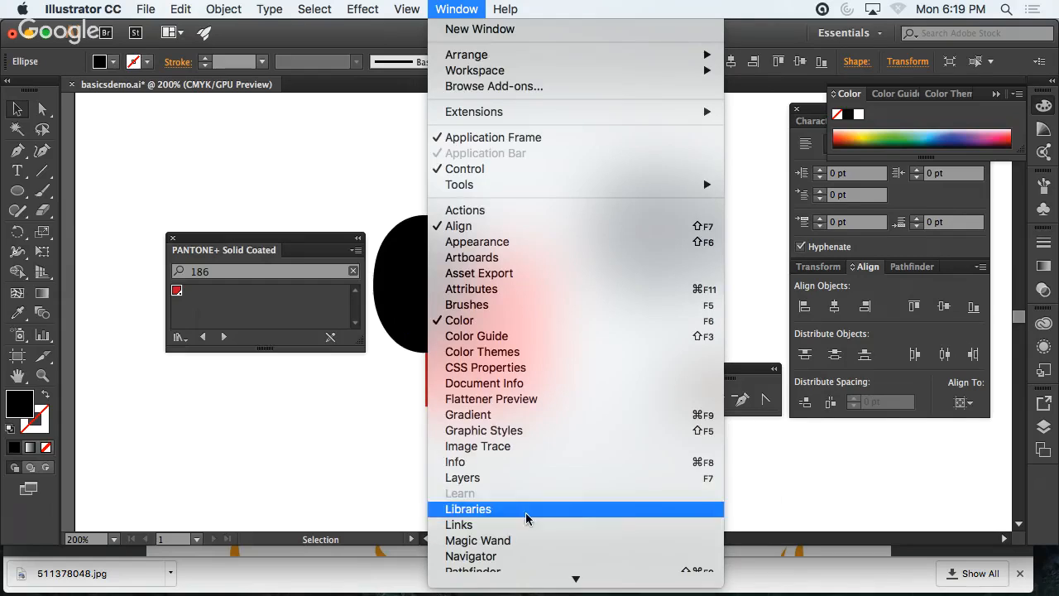
pyautogui.scroll(-8, 527, 518)
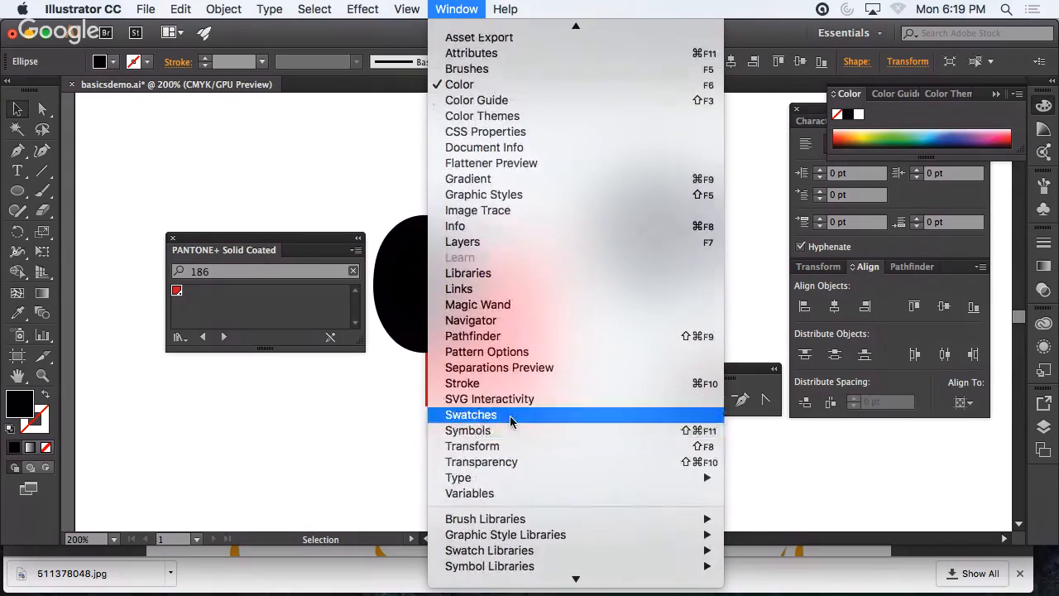
pyautogui.click(643, 418)
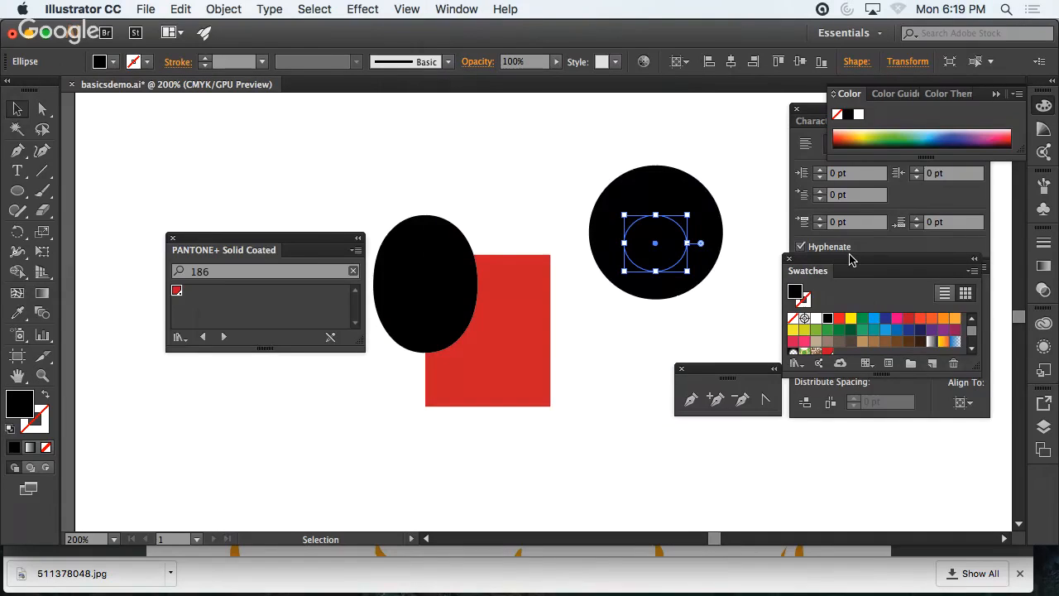
pyautogui.moveTo(852, 260); pyautogui.dragTo(220, 382)
pyautogui.click(186, 442)
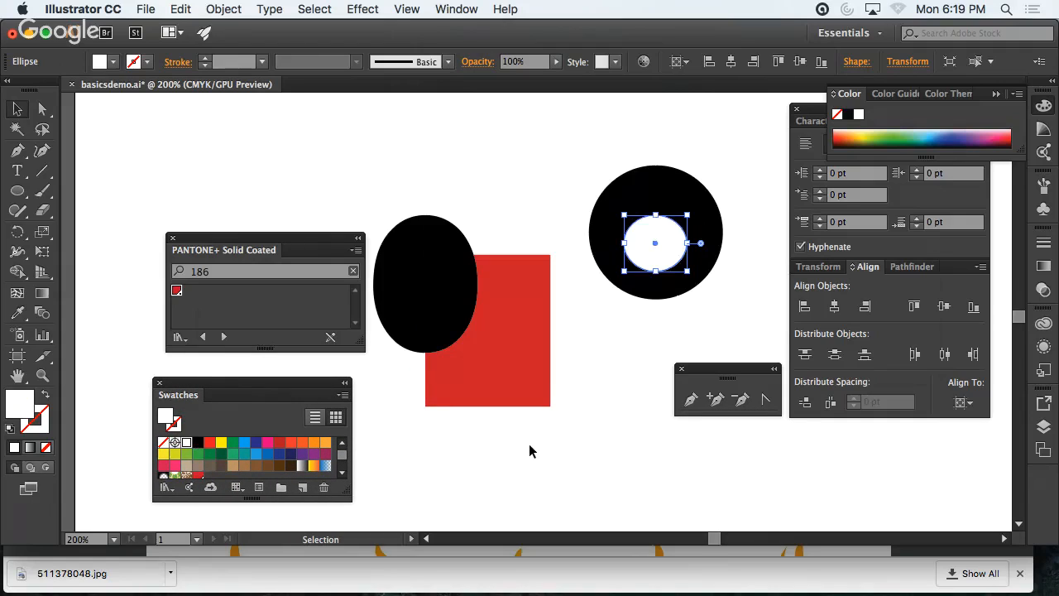
pyautogui.click(628, 455)
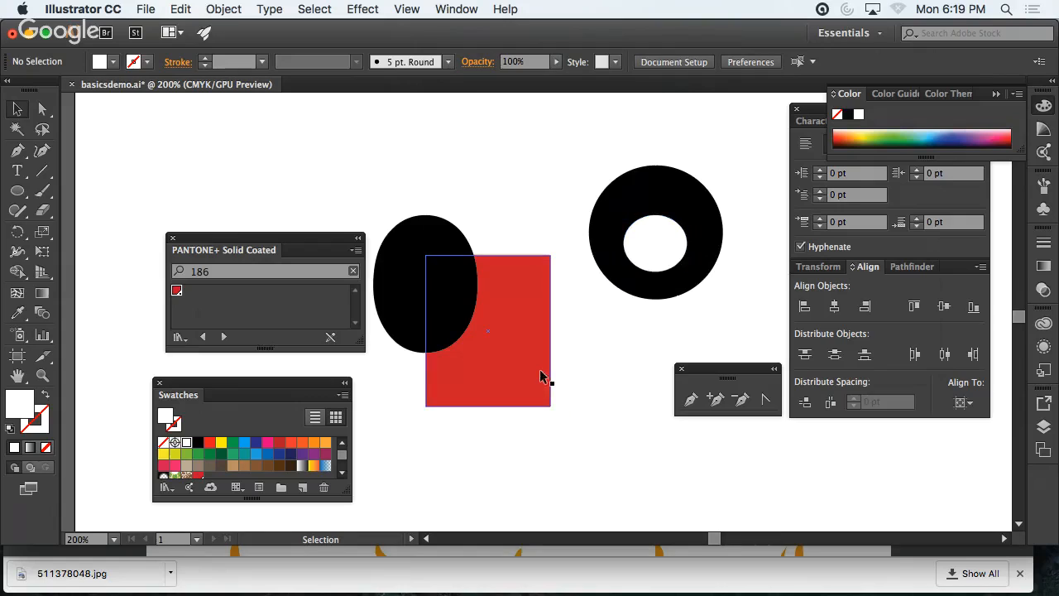
# - Move the red rectangle partly behind the large circle and make a compound path from the circle and its white inner ellipse
pyautogui.moveTo(539, 377); pyautogui.dragTo(652, 336)
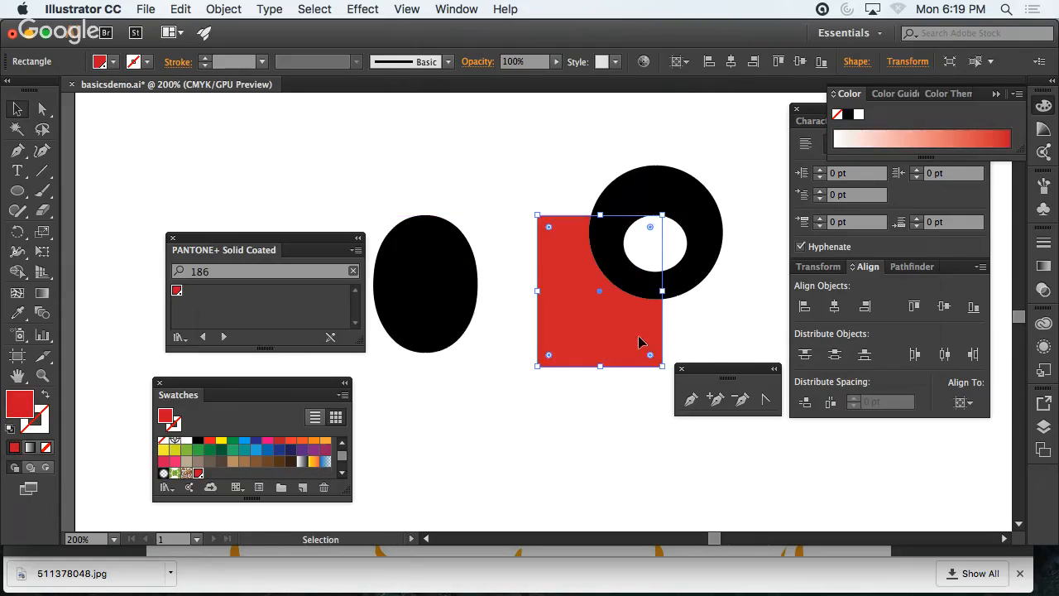
pyautogui.click(639, 272)
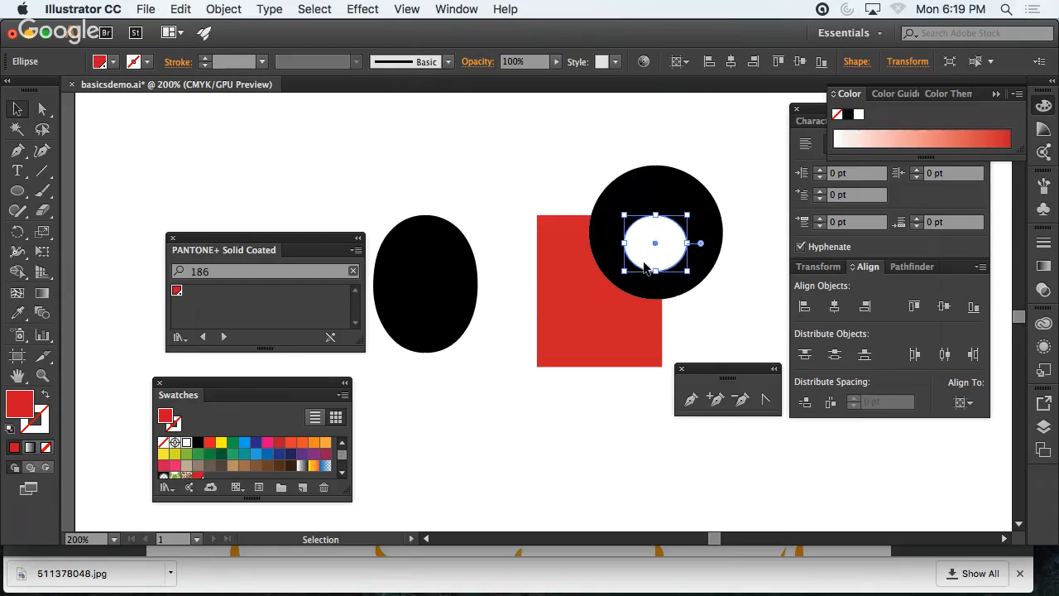
pyautogui.keyDown('shift'); pyautogui.click(670, 289); pyautogui.keyUp('shift')
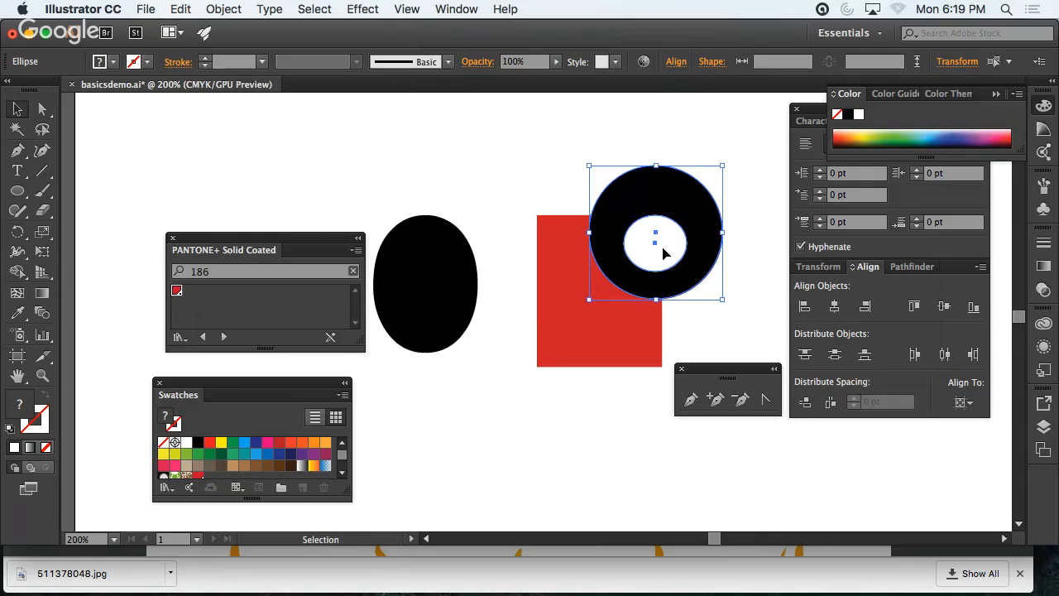
pyautogui.click(202, 12)
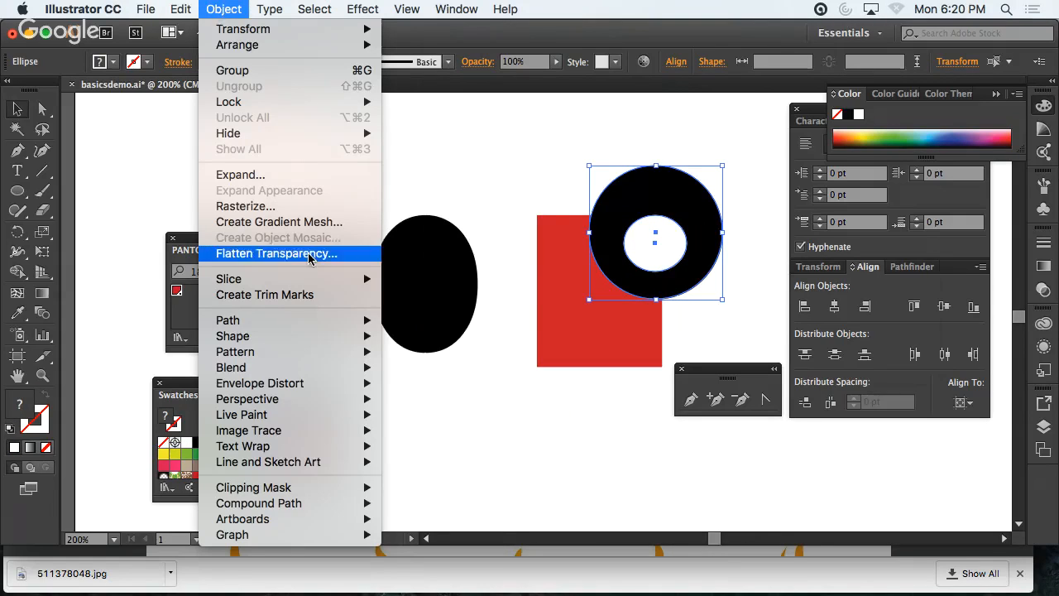
pyautogui.moveTo(302, 505)
pyautogui.click(430, 503)
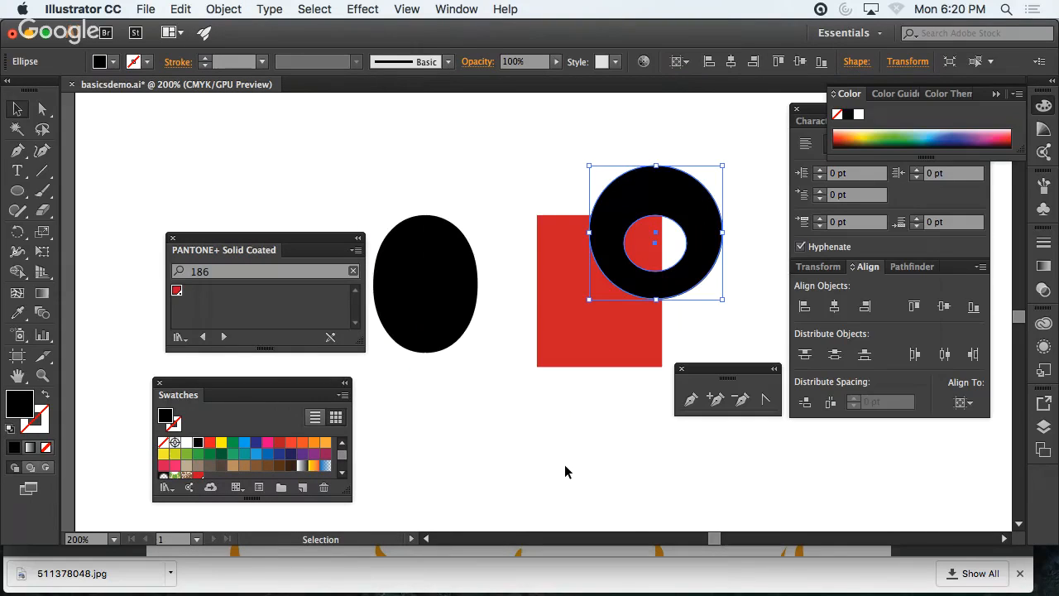
# - Move the black oval, red rectangle and ring together off the artboard onto the empty canvas at its upper left
pyautogui.press('super+minus')
pyautogui.press('super+minus')
pyautogui.press('super+minus')
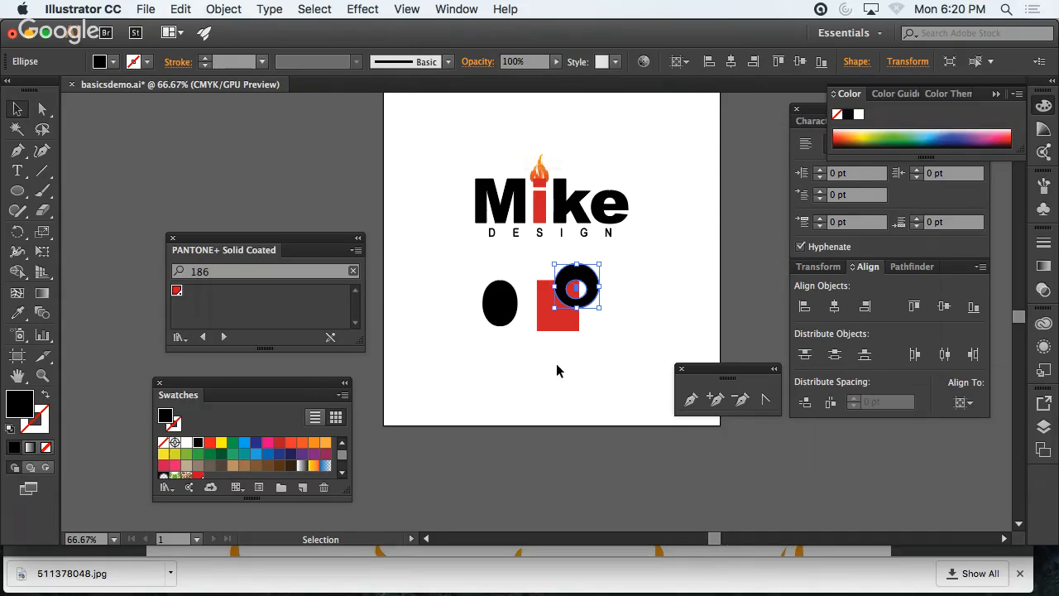
pyautogui.moveTo(617, 285); pyautogui.dragTo(478, 352)
pyautogui.moveTo(500, 312); pyautogui.dragTo(125, 174)
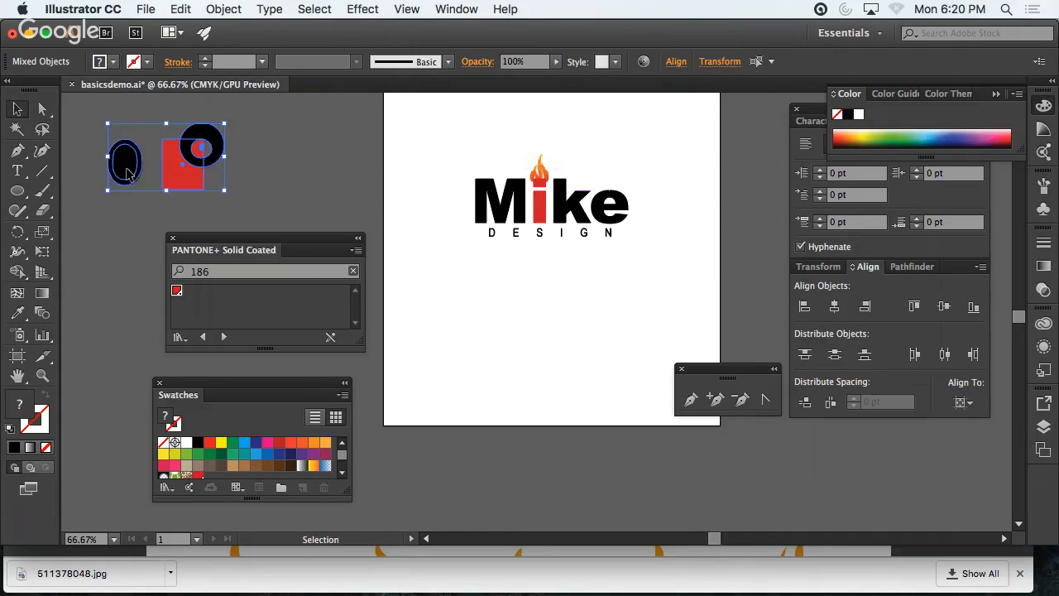
pyautogui.click(480, 368)
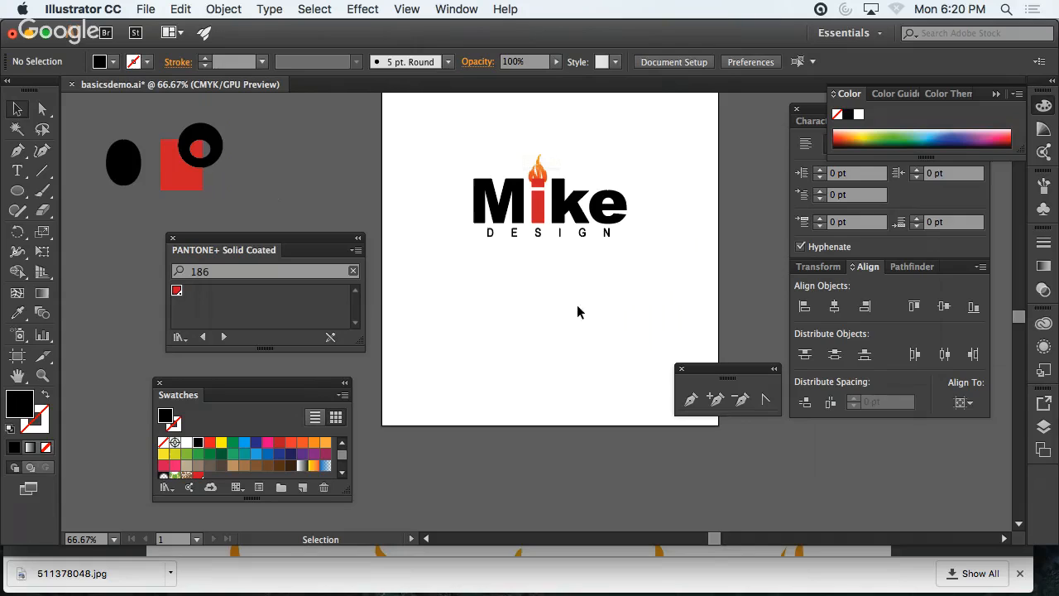
pyautogui.doubleClick(537, 184)
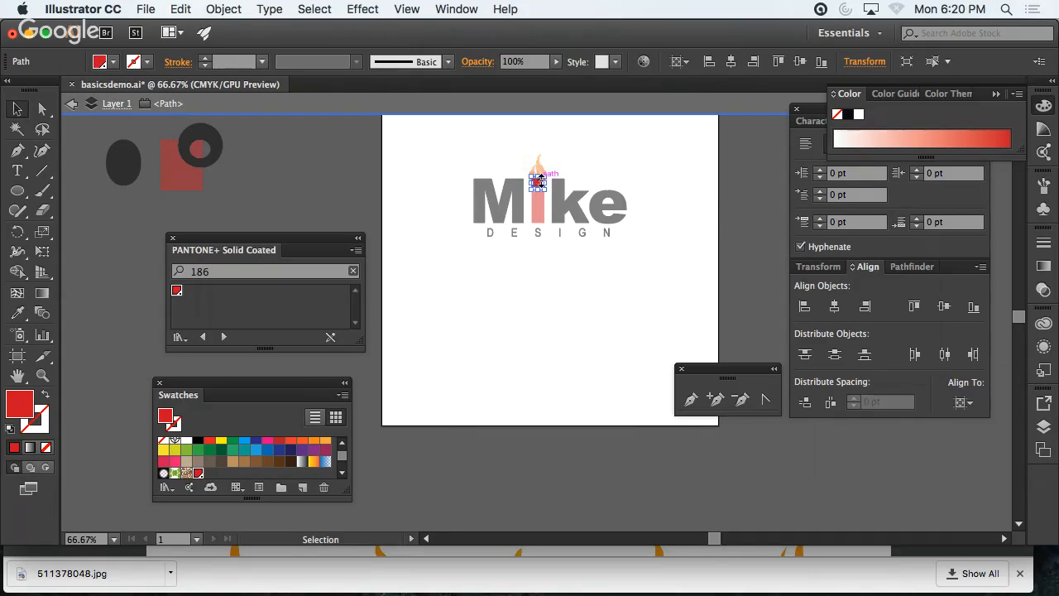
pyautogui.click(552, 314)
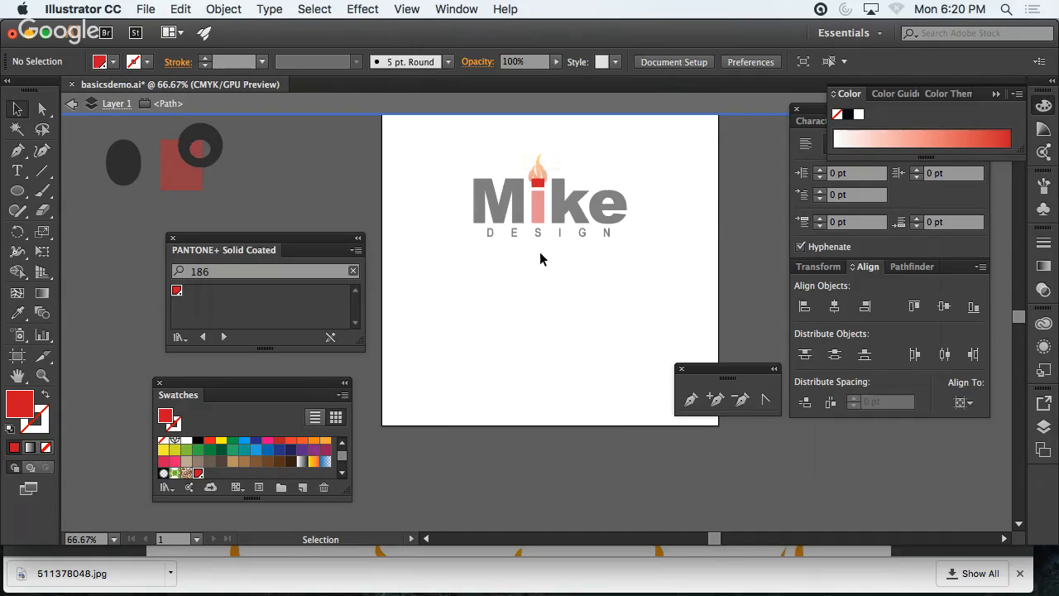
pyautogui.doubleClick(540, 253)
# - Fill the stem of the i with black and delete the red dot beneath the flame
pyautogui.click(540, 214)
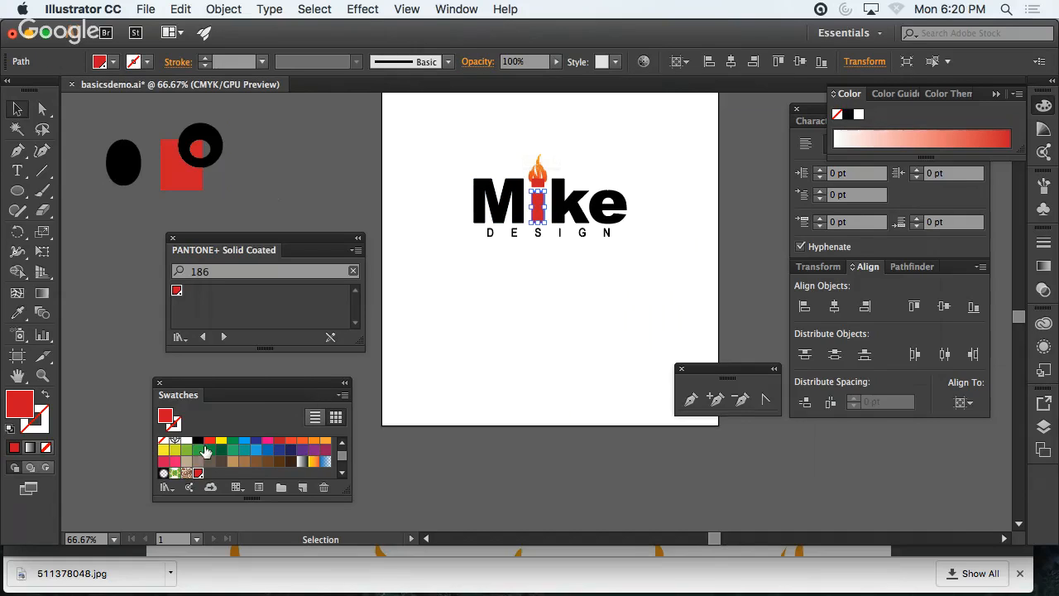
pyautogui.click(200, 442)
pyautogui.click(461, 380)
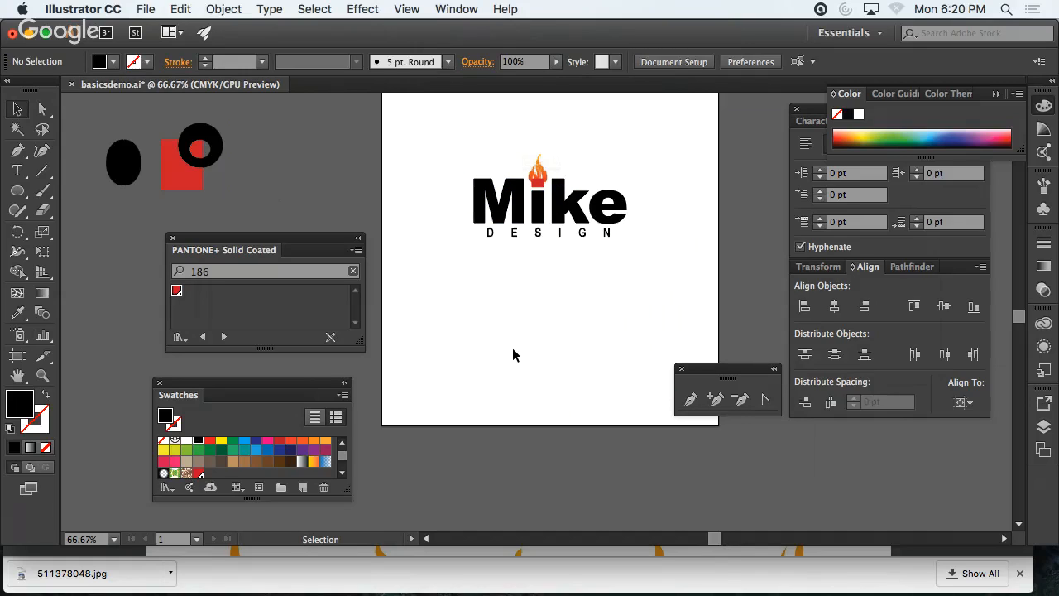
pyautogui.click(538, 184)
pyautogui.click(571, 368)
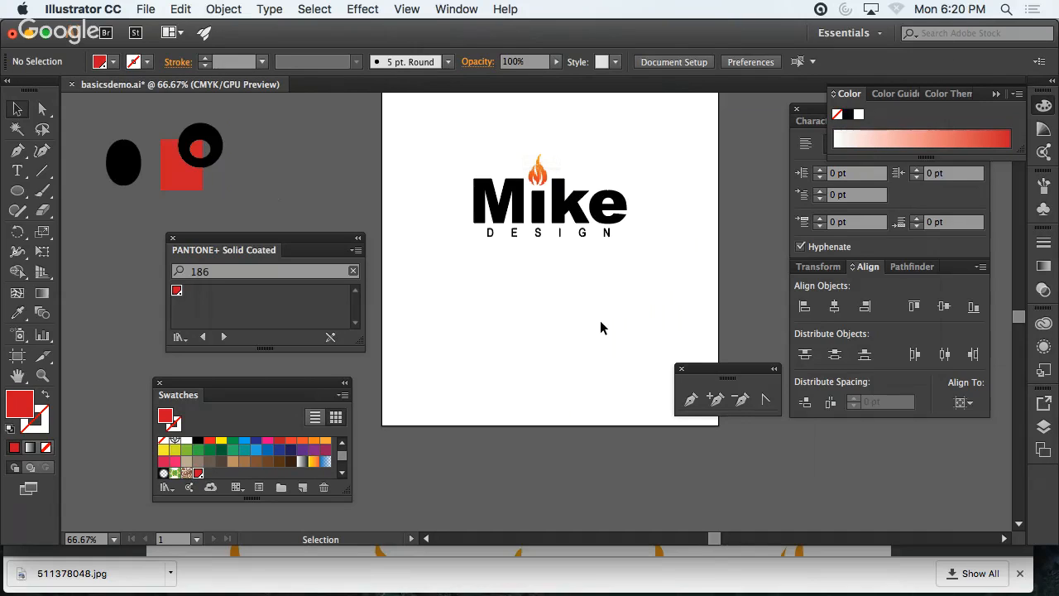
# - Examine the black logotype and its flame up close and at 100% zoom
pyautogui.press('z')
pyautogui.click(572, 222)
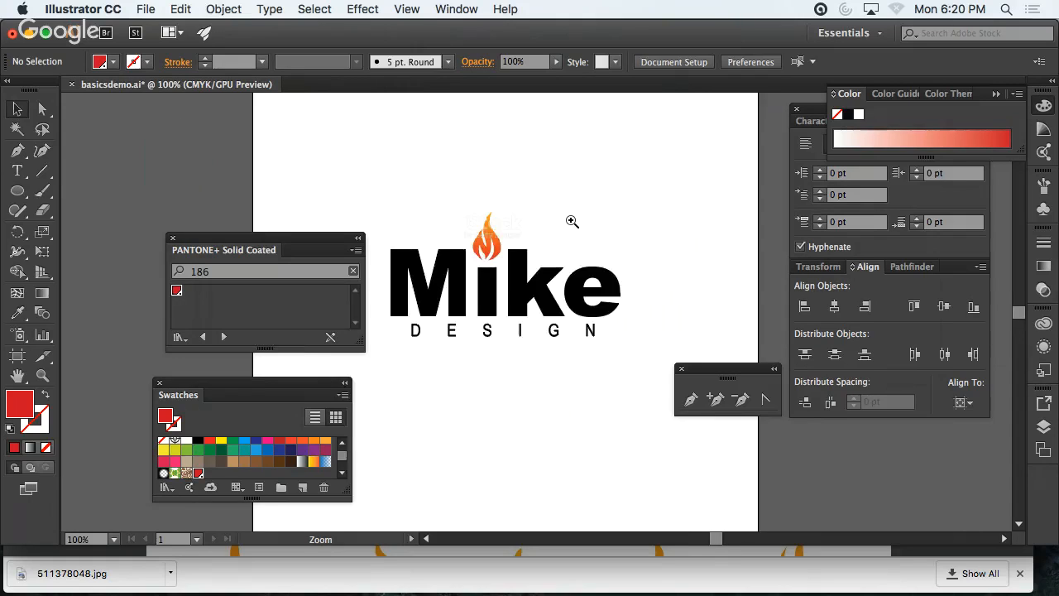
pyautogui.click(571, 221)
pyautogui.press('super+space')
pyautogui.press('space')
pyautogui.moveTo(504, 376); pyautogui.dragTo(578, 232)
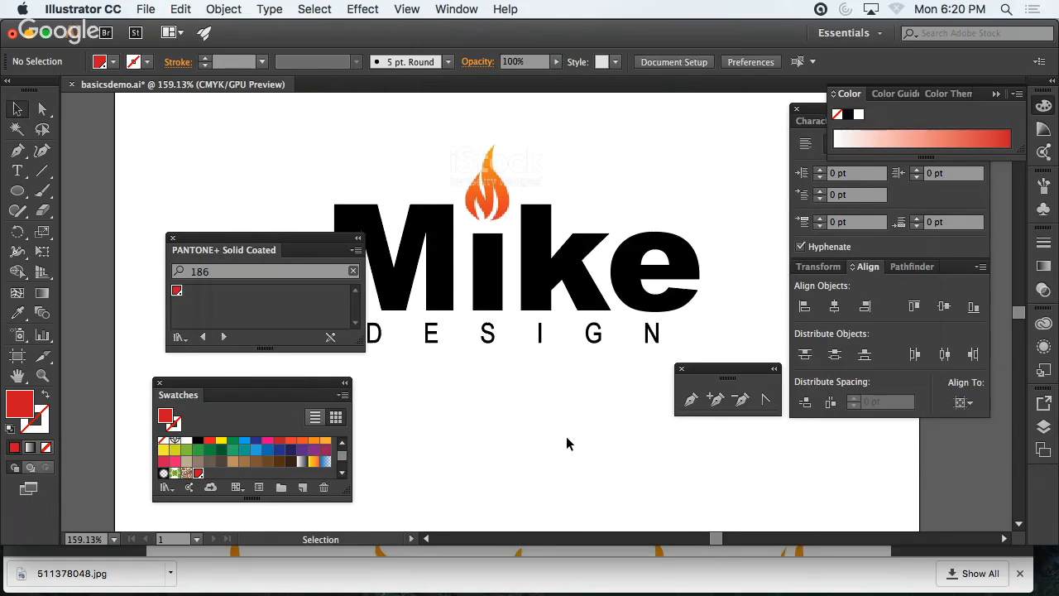
pyautogui.press('super+1')
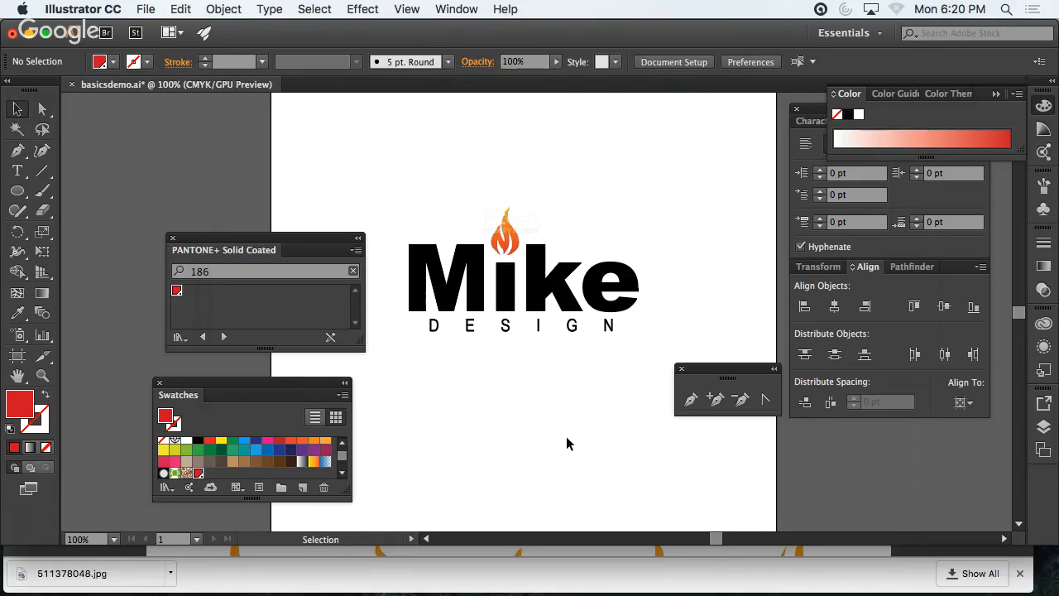
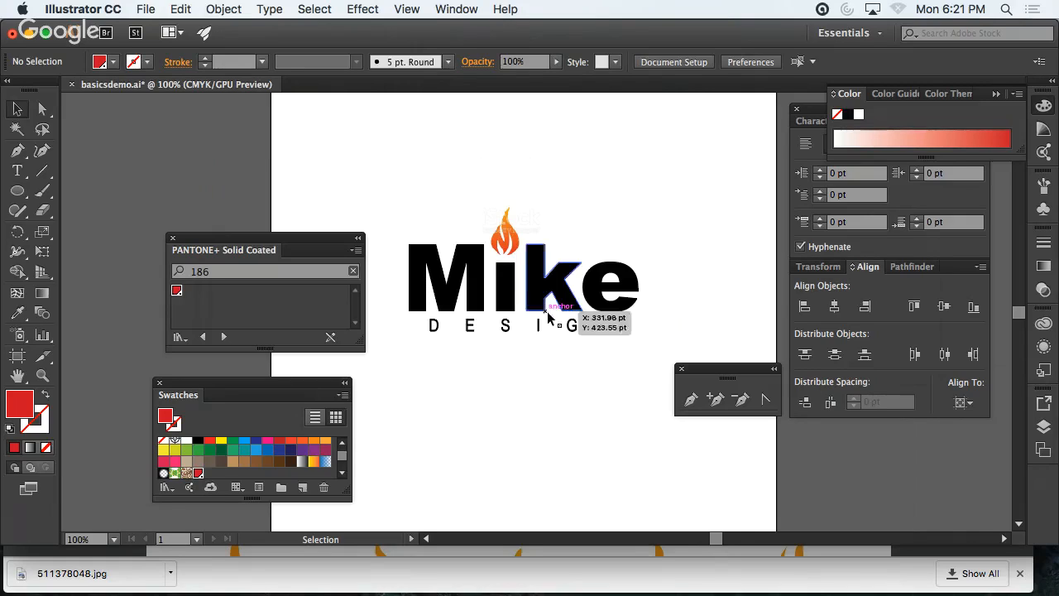
# - Add a second artboard beside the one holding the flame logotype
pyautogui.click(503, 238)
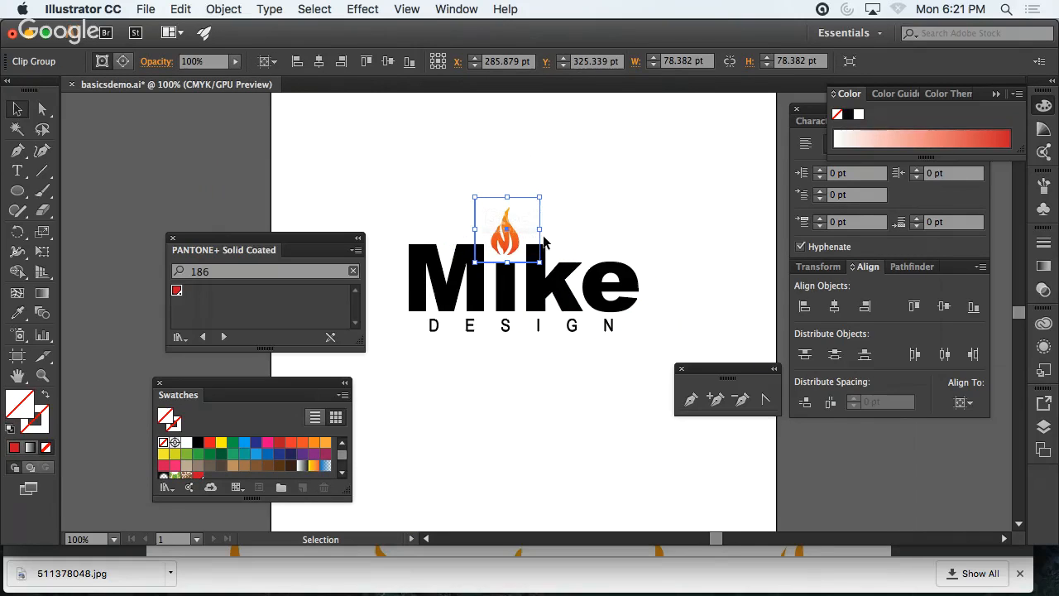
pyautogui.click(733, 208)
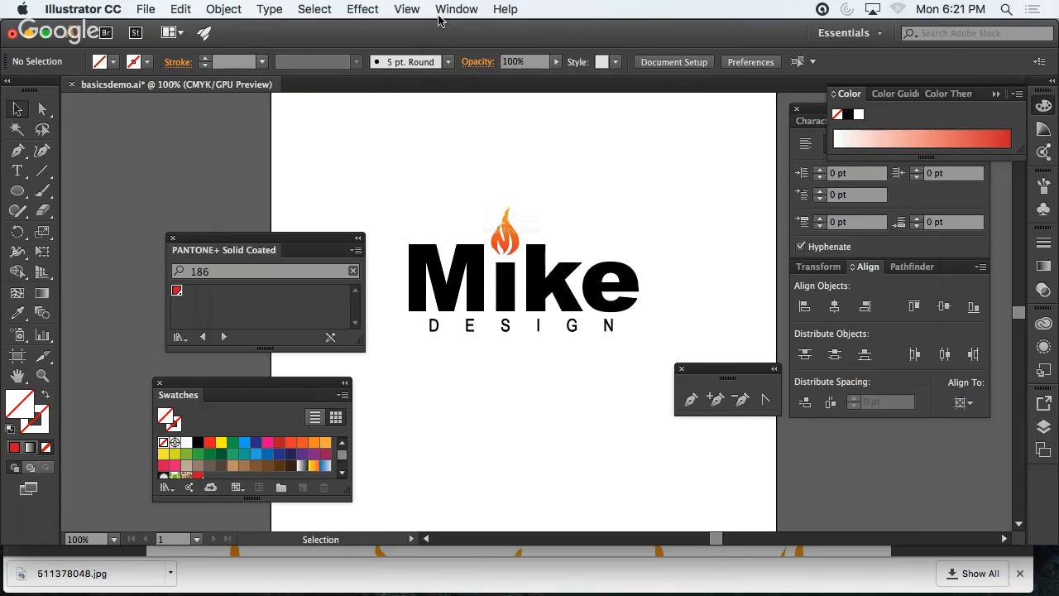
pyautogui.click(443, 9)
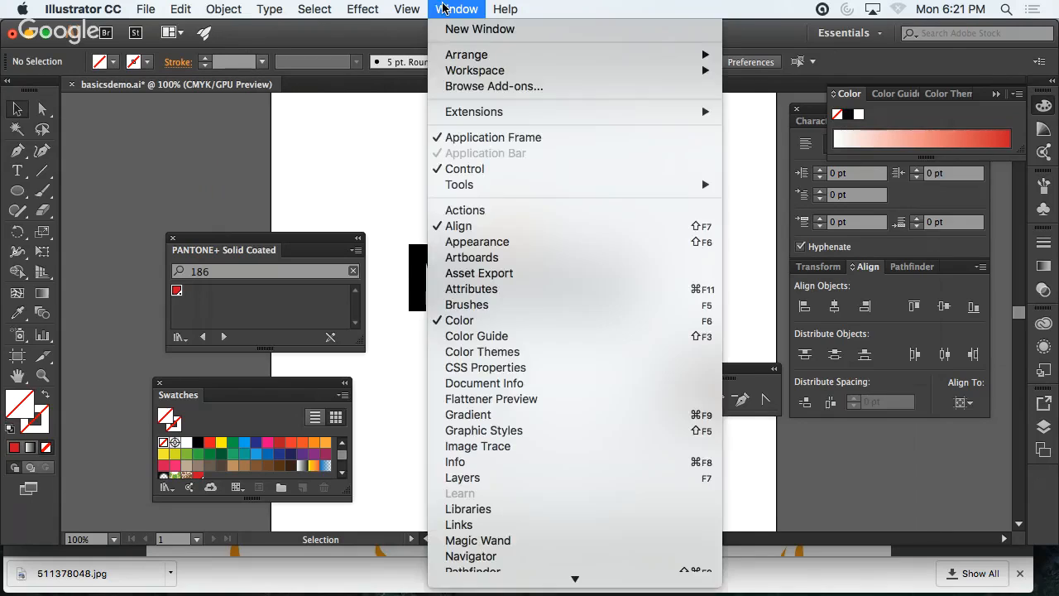
pyautogui.click(523, 262)
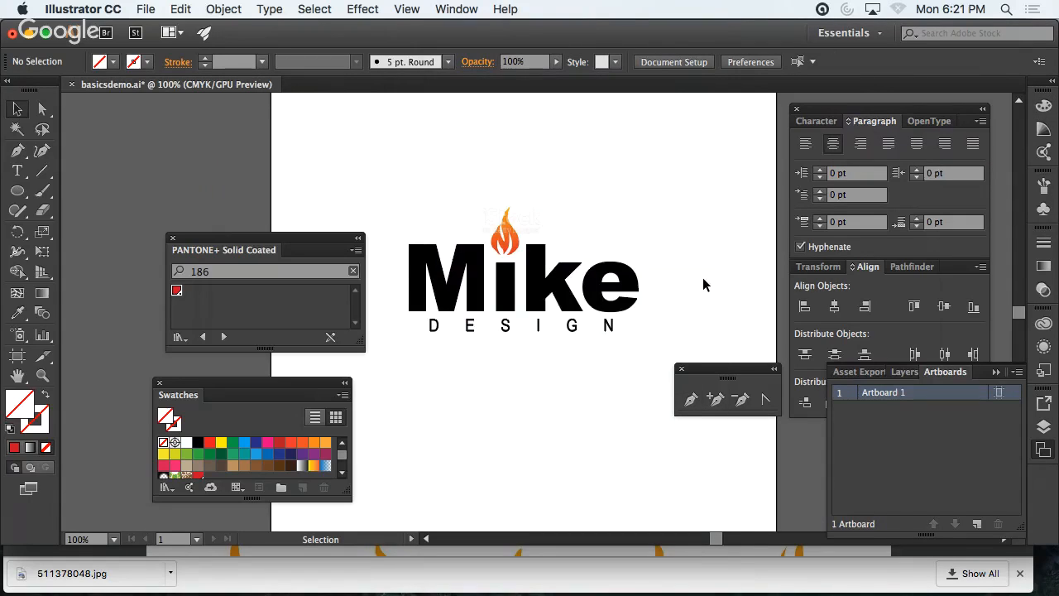
pyautogui.press('super+minus')
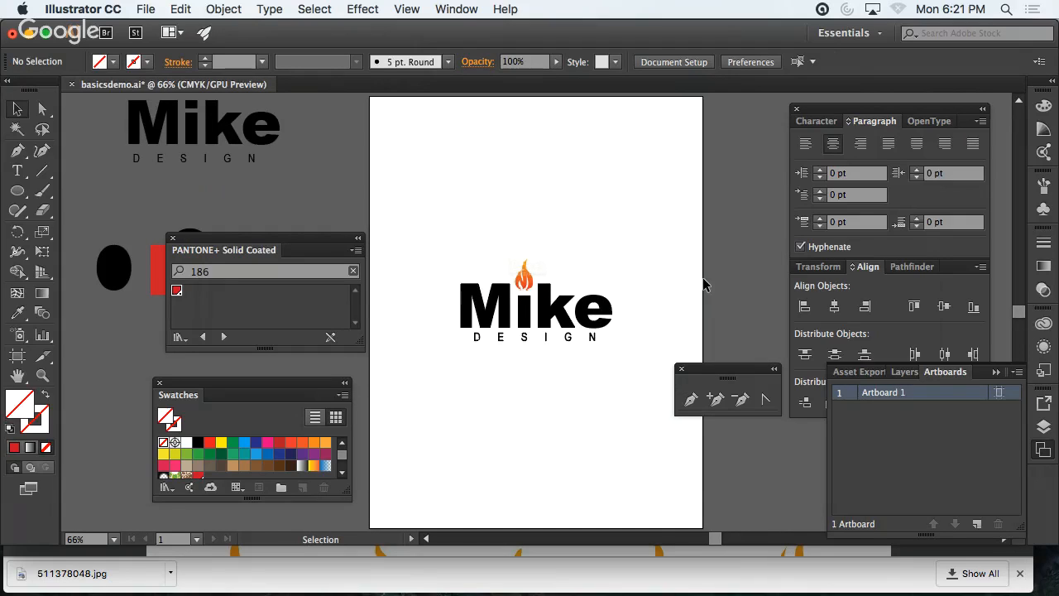
pyautogui.click(977, 525)
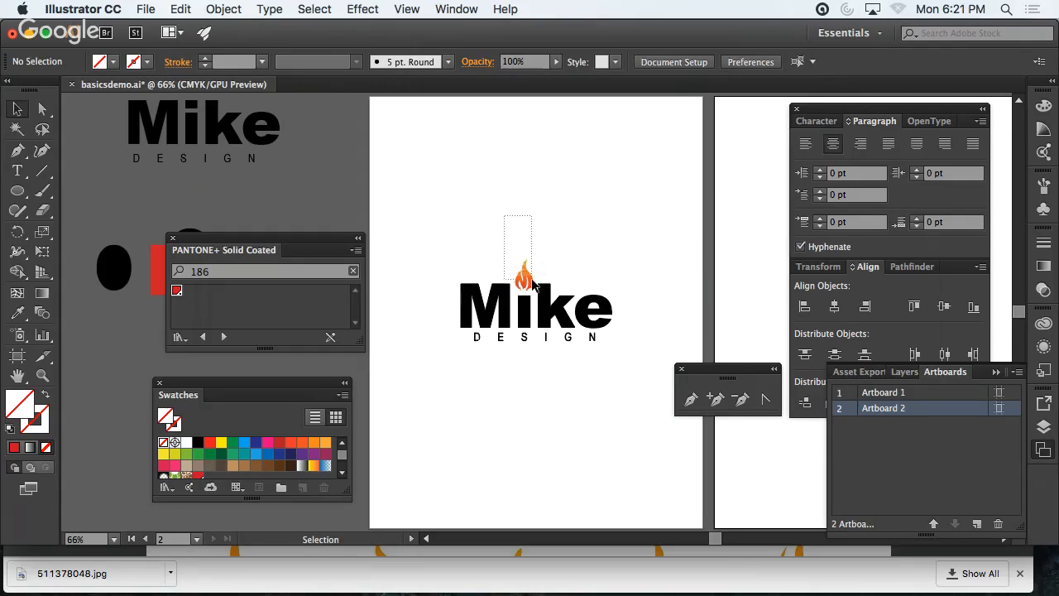
# - Copy the flame from the logotype onto the second artboard and enlarge the copy to about 326 pt square
pyautogui.moveTo(532, 283); pyautogui.dragTo(525, 275)
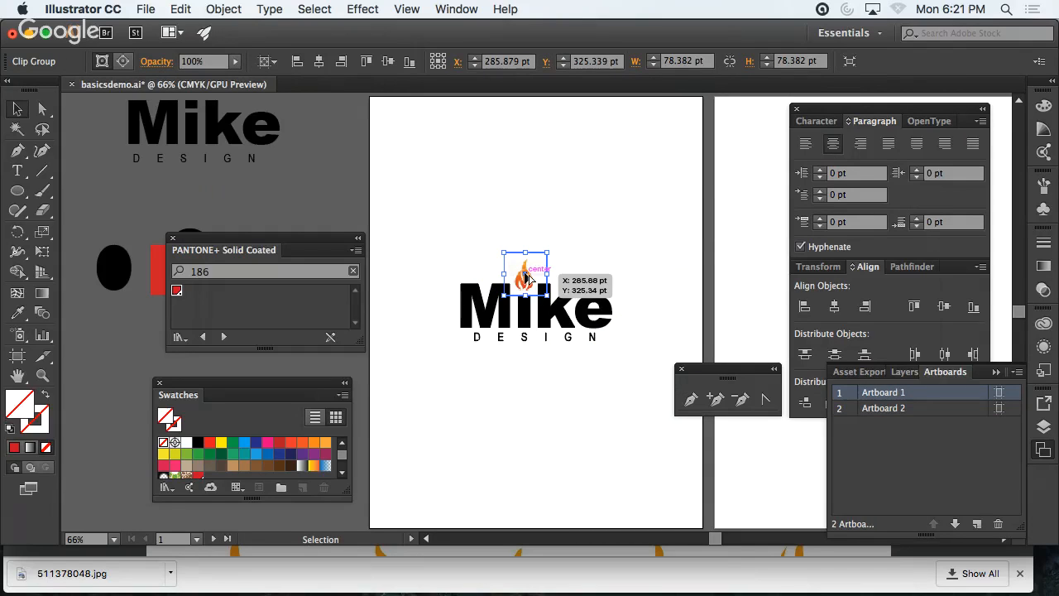
pyautogui.moveTo(525, 276); pyautogui.dragTo(758, 295)
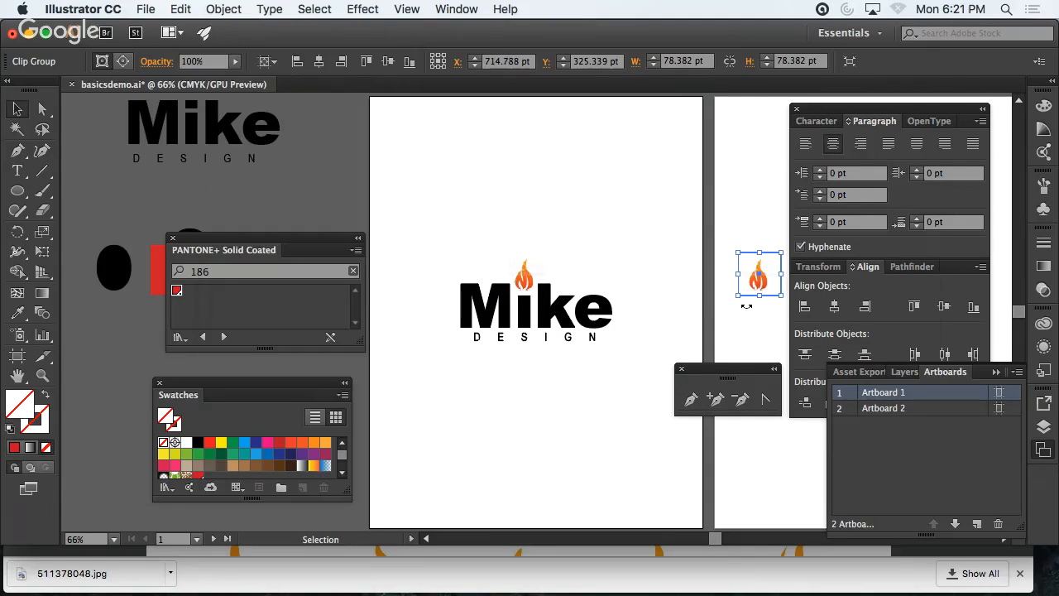
pyautogui.moveTo(687, 295); pyautogui.dragTo(430, 218)
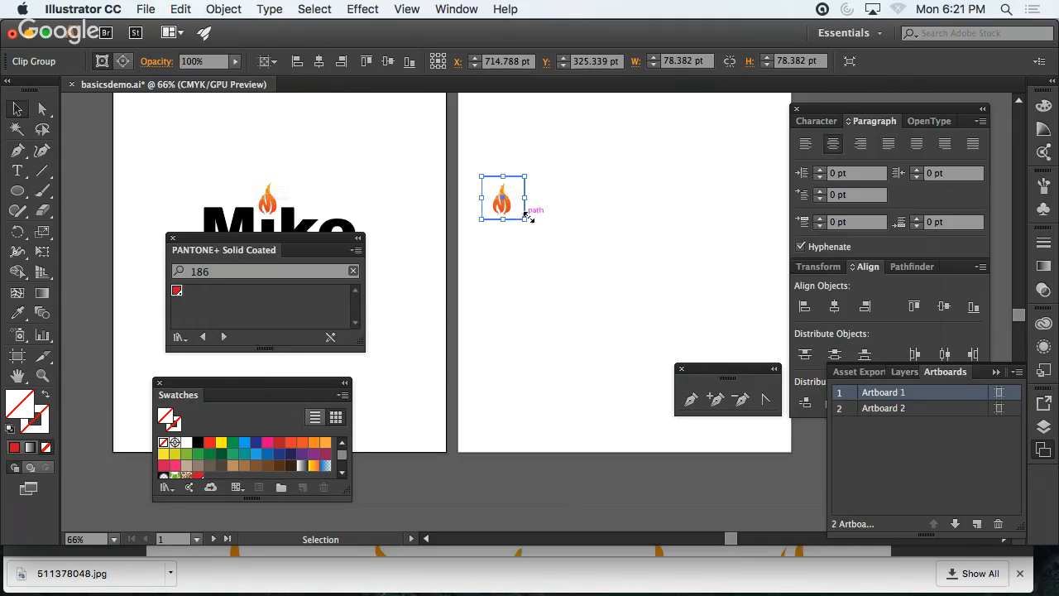
pyautogui.moveTo(524, 220); pyautogui.dragTo(660, 418)
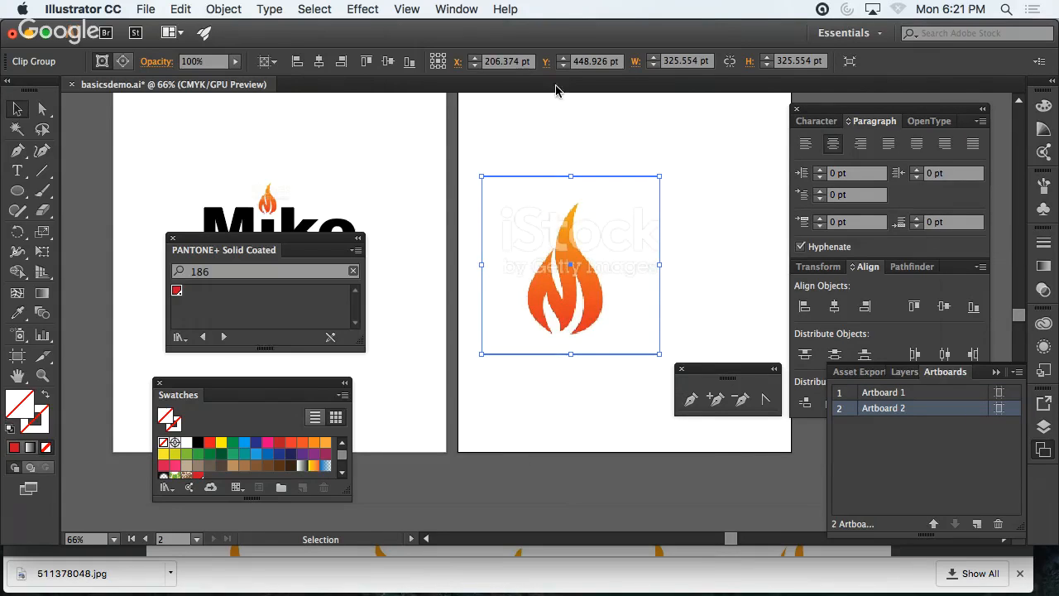
# - Display the document's list of layers
pyautogui.click(443, 6)
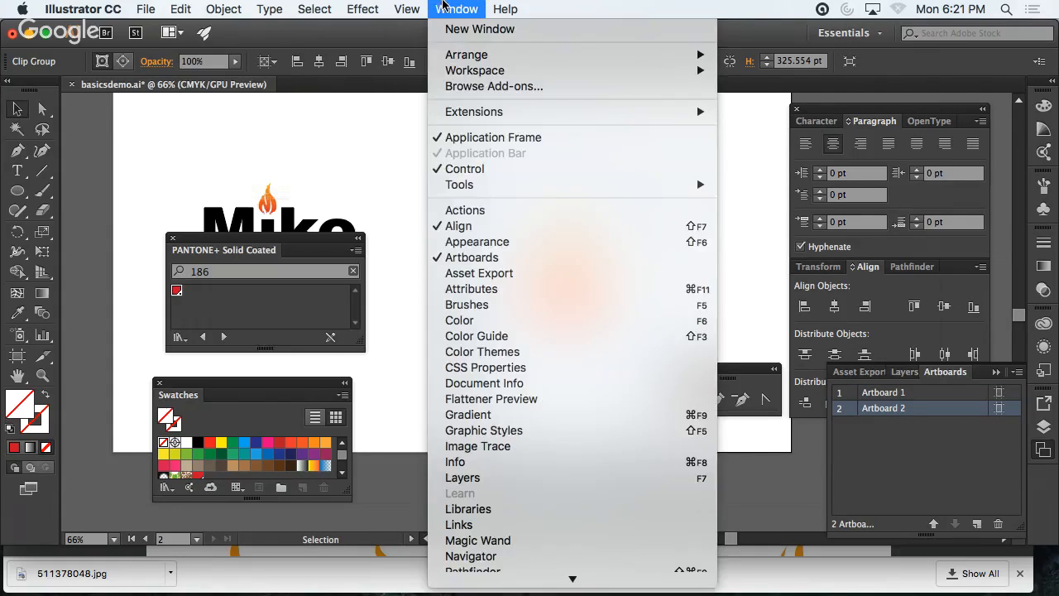
pyautogui.click(535, 479)
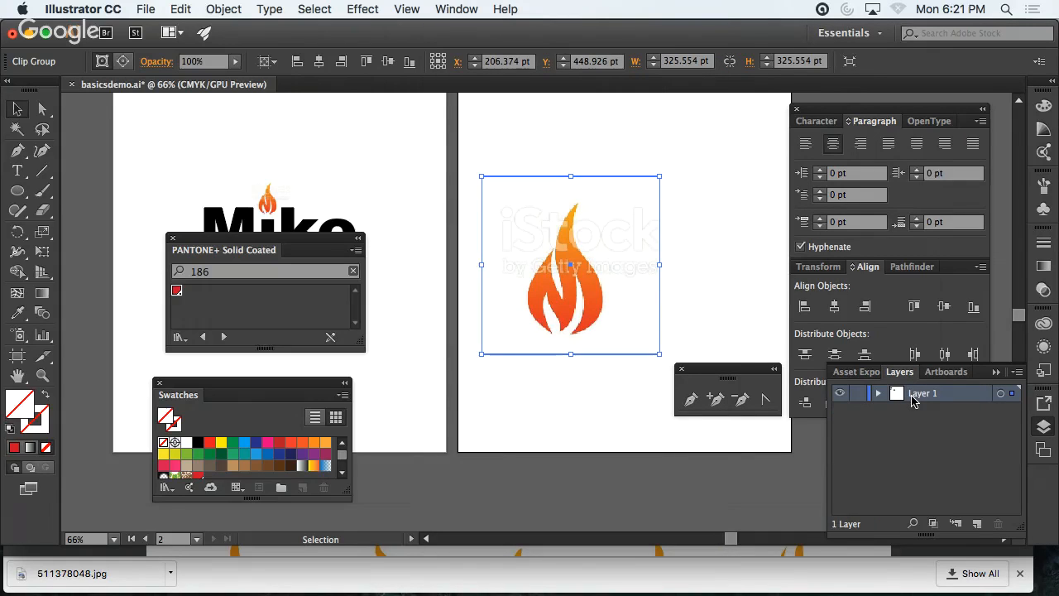
pyautogui.press('Delete')
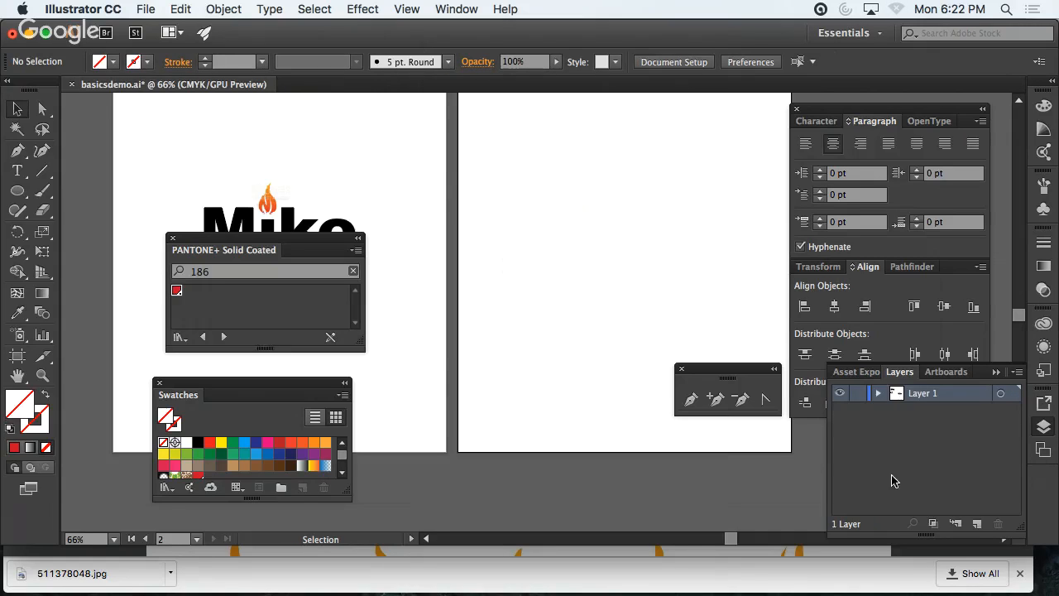
pyautogui.click(977, 523)
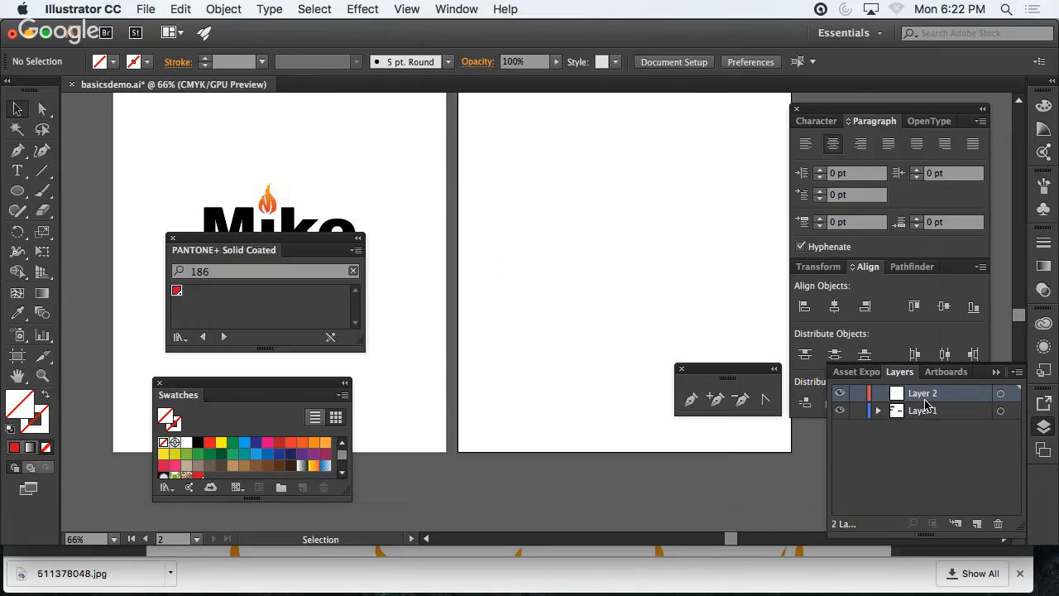
pyautogui.press('super+v')
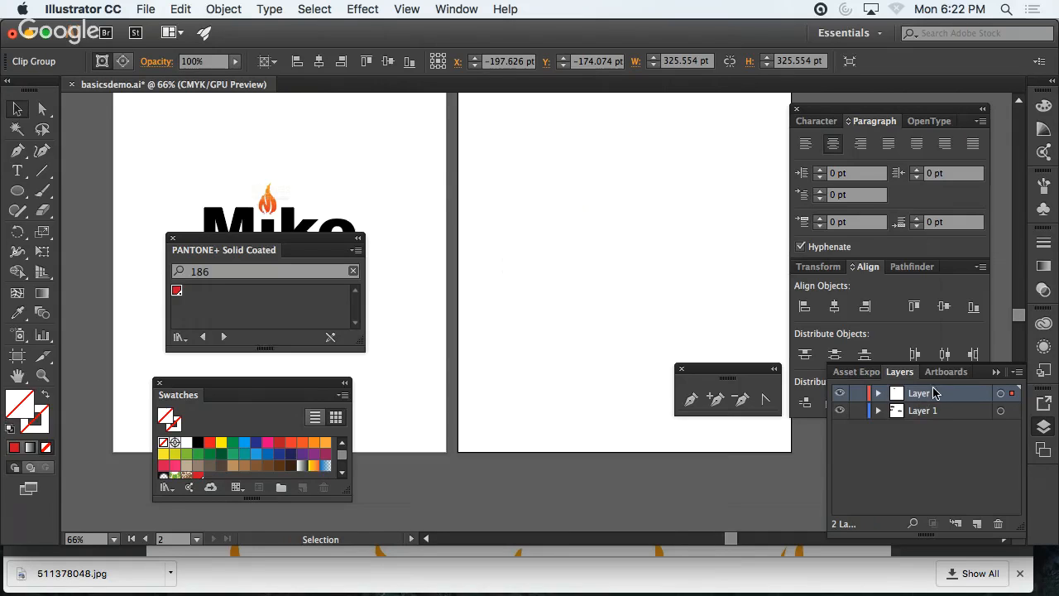
pyautogui.click(397, 395)
pyautogui.press('super+z')
pyautogui.press('super+z')
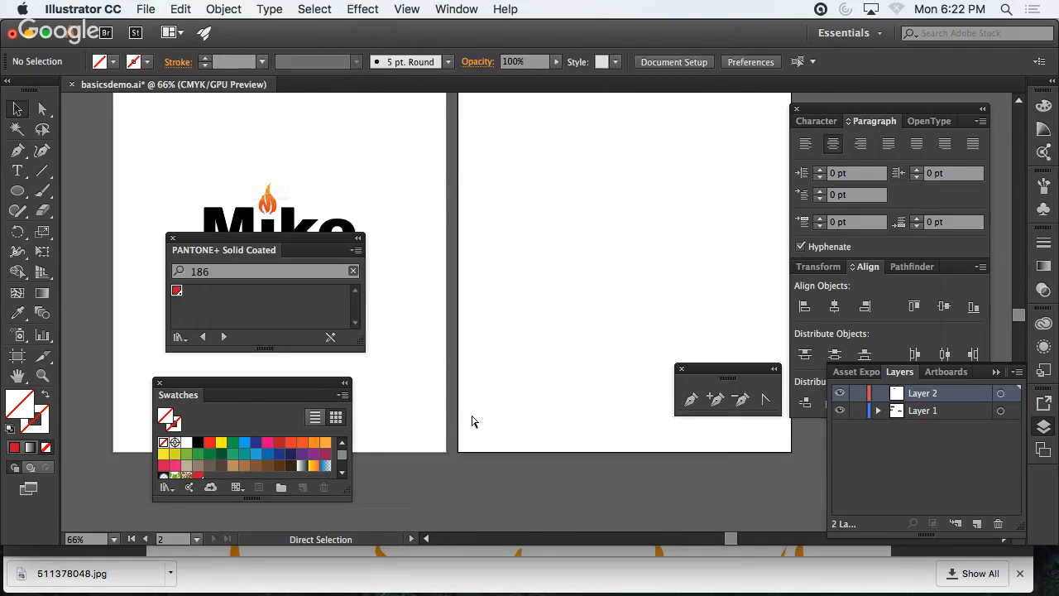
pyautogui.press('super+z')
pyautogui.press('super+z')
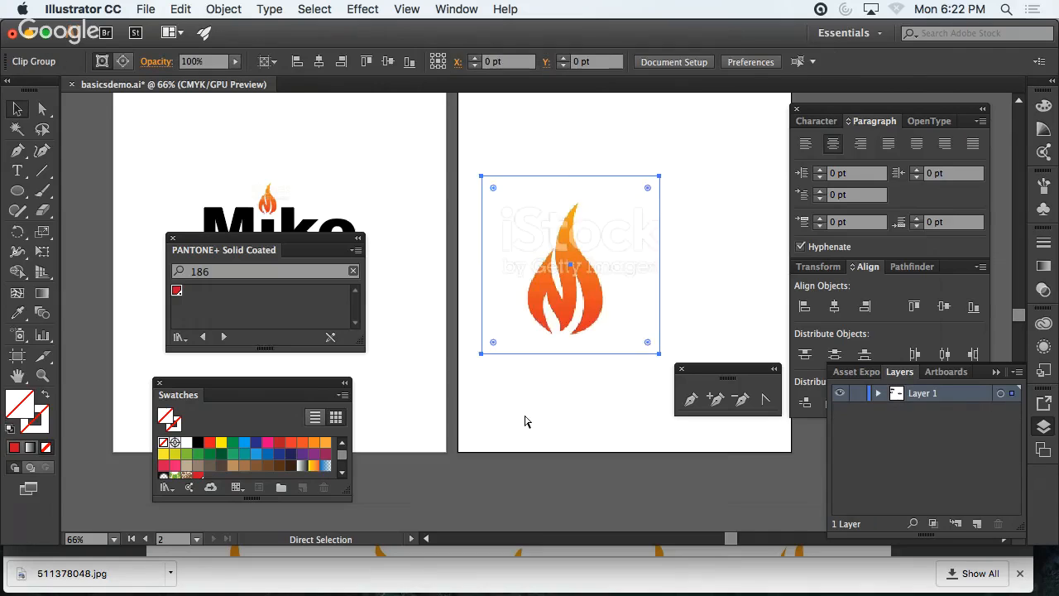
# - Cut the enlarged flame, paste it onto a new layer, and place it around the middle of the second artboard
pyautogui.press('super+z')
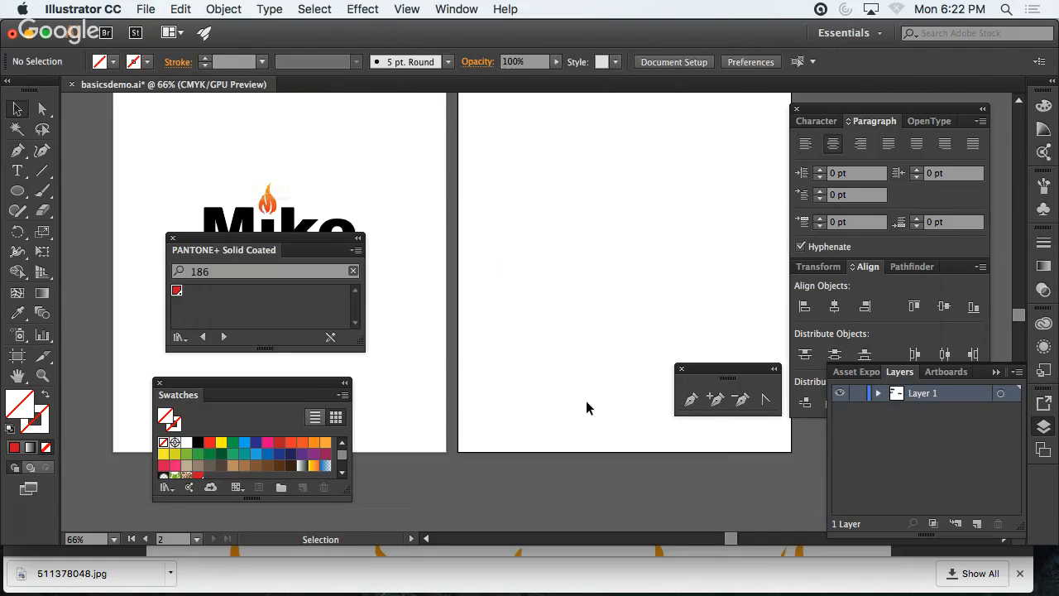
pyautogui.click(977, 525)
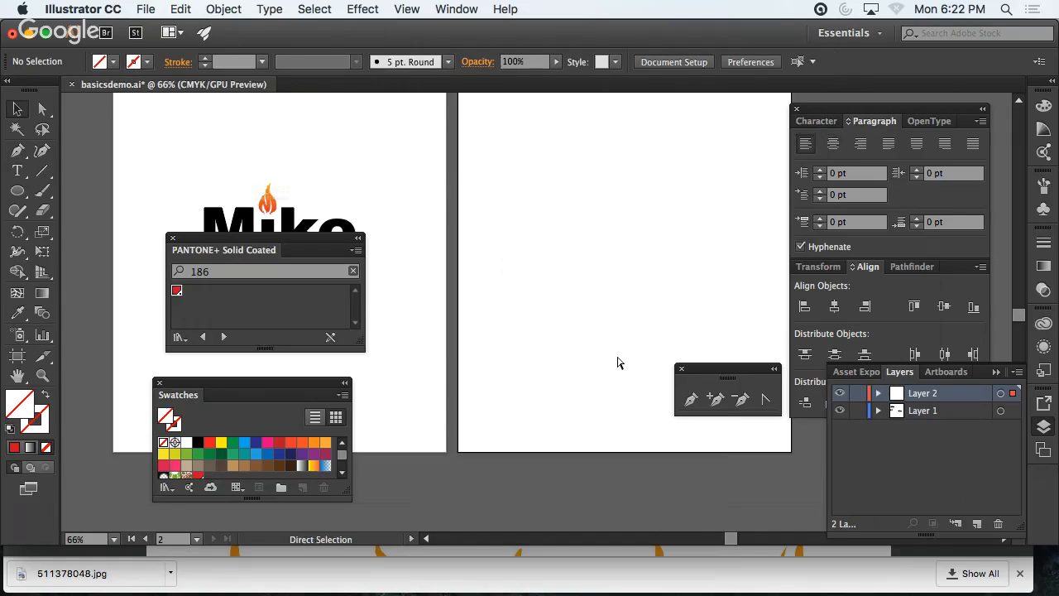
pyautogui.press('super+v')
pyautogui.press('super+minus')
pyautogui.press('super+minus')
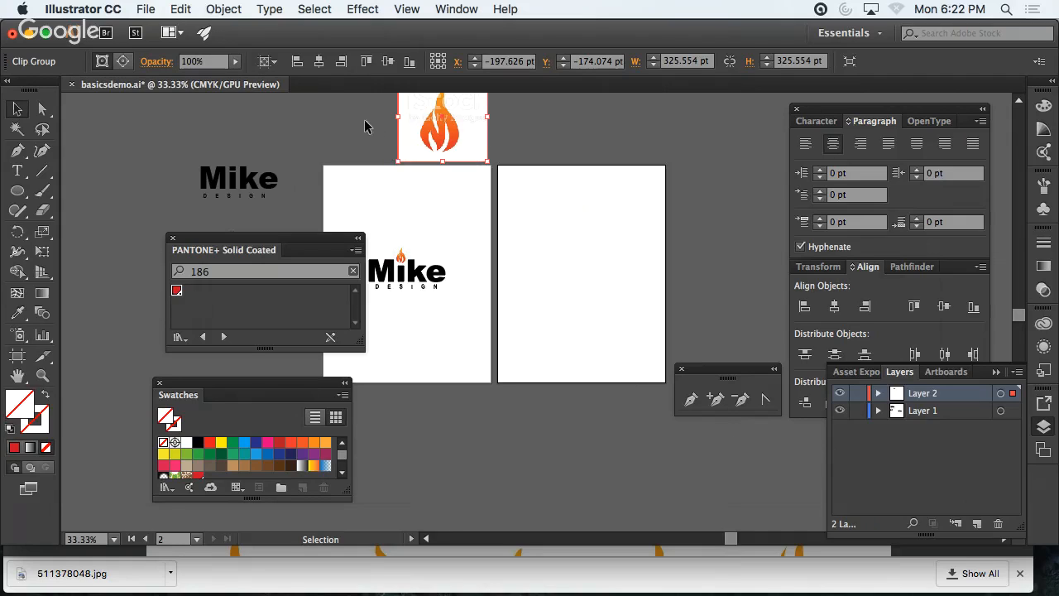
pyautogui.moveTo(454, 141); pyautogui.dragTo(589, 301)
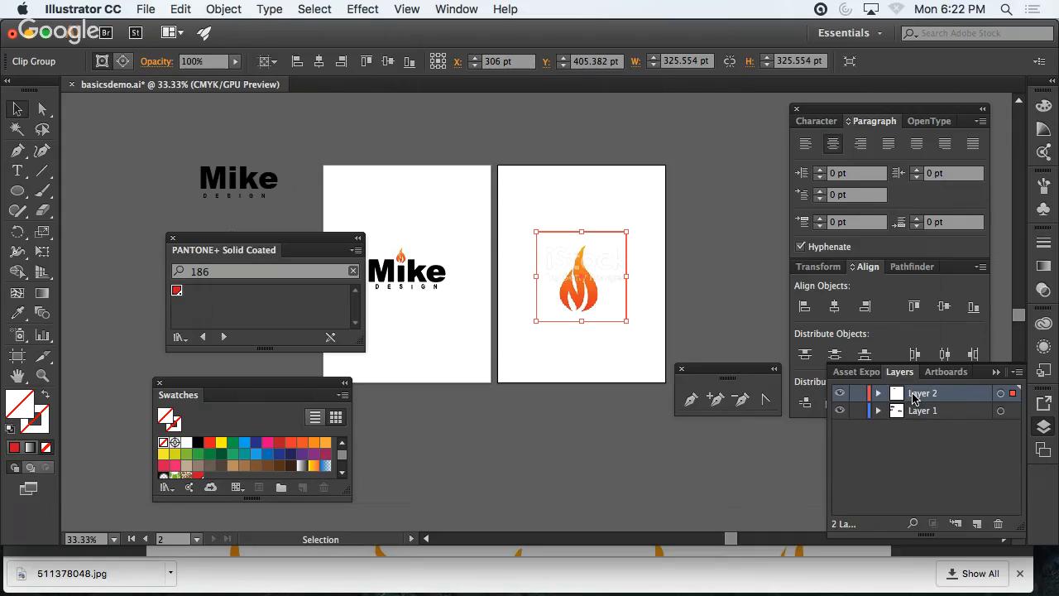
# - Rename the new layer Flame and make it a template layer with images dimmed to 50%
pyautogui.doubleClick(923, 393)
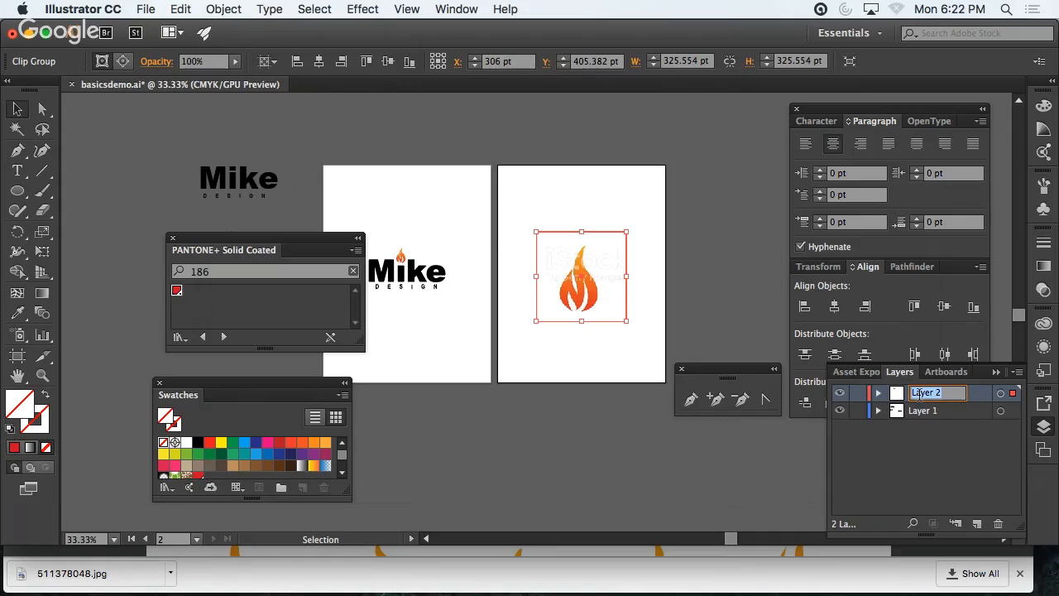
pyautogui.write('Flame')
pyautogui.press('Return')
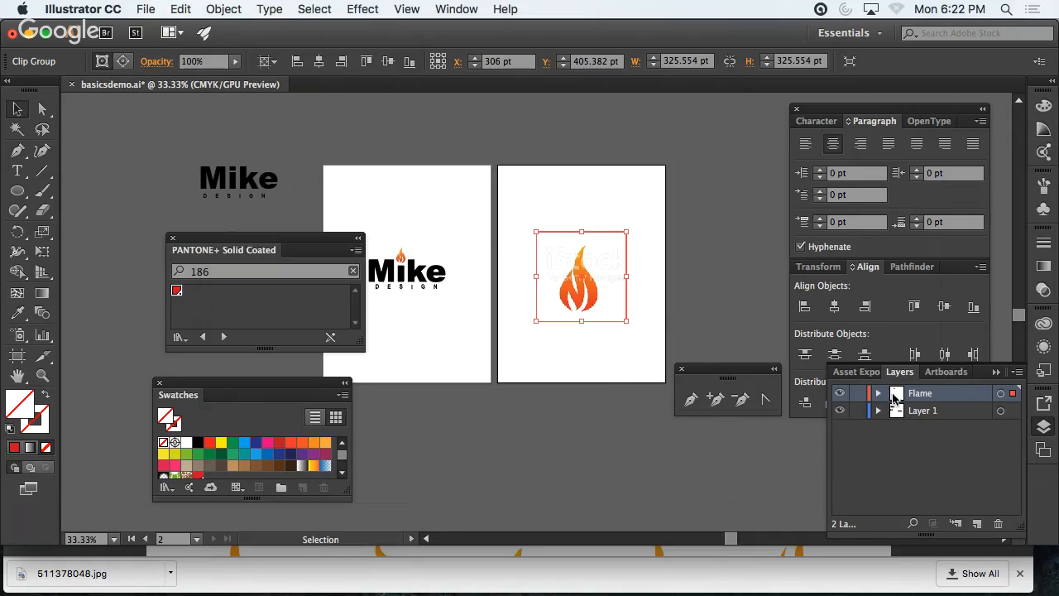
pyautogui.doubleClick(894, 399)
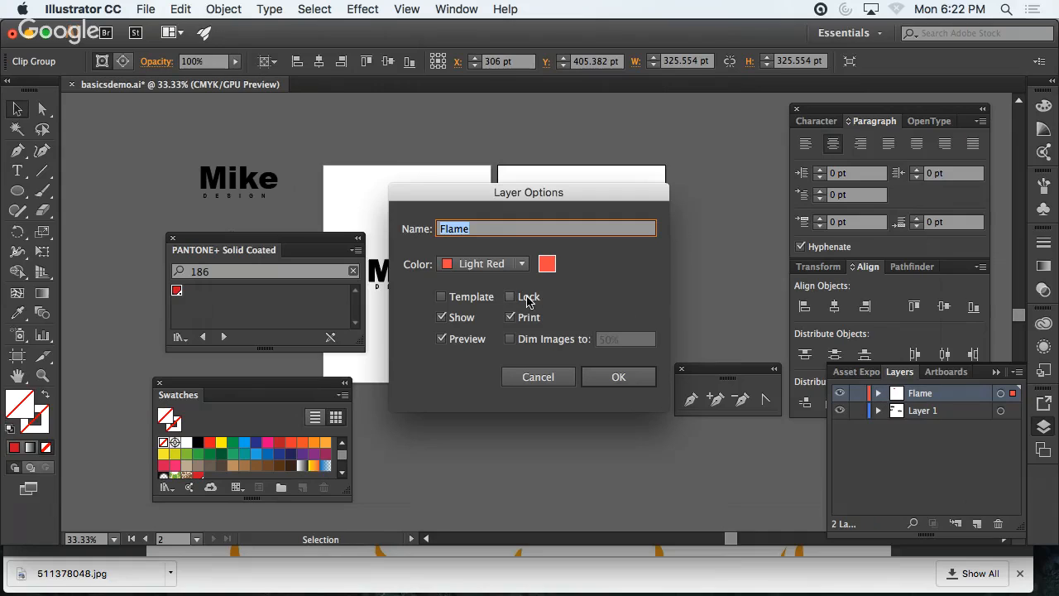
pyautogui.click(476, 298)
pyautogui.moveTo(474, 200); pyautogui.dragTo(230, 143)
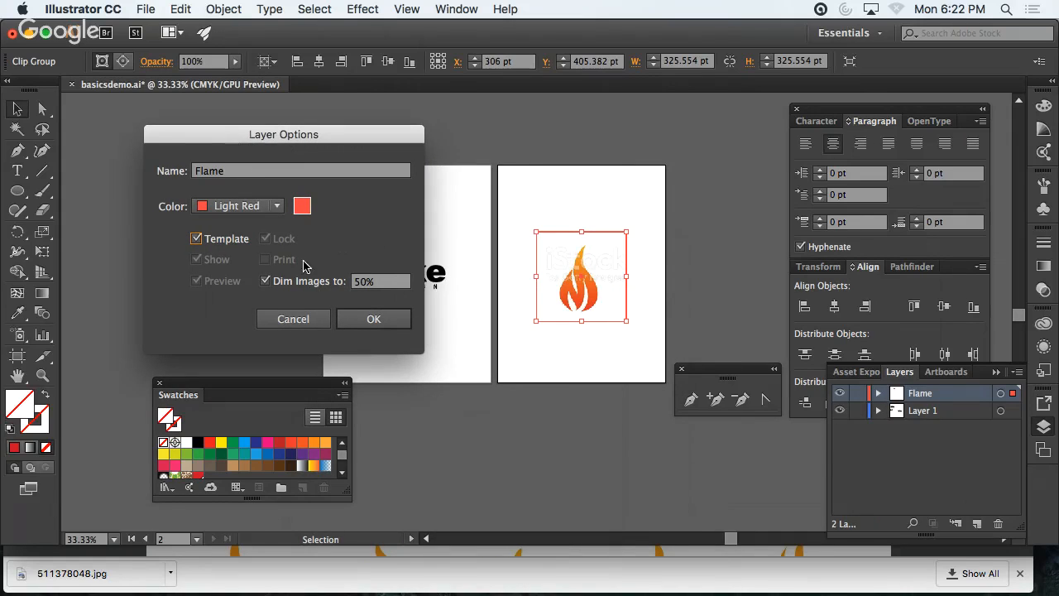
pyautogui.doubleClick(369, 285)
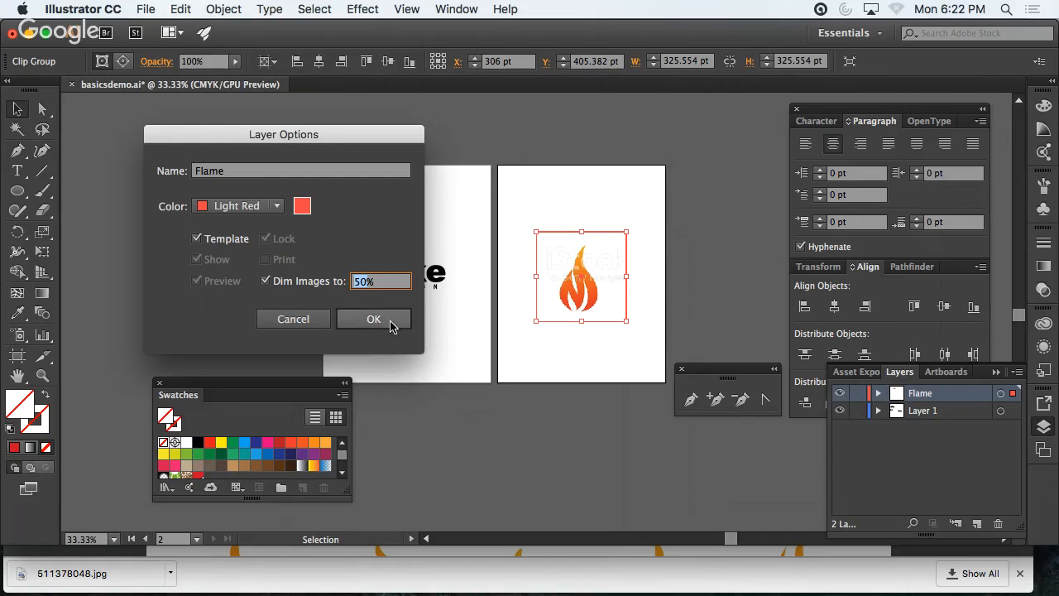
pyautogui.click(394, 323)
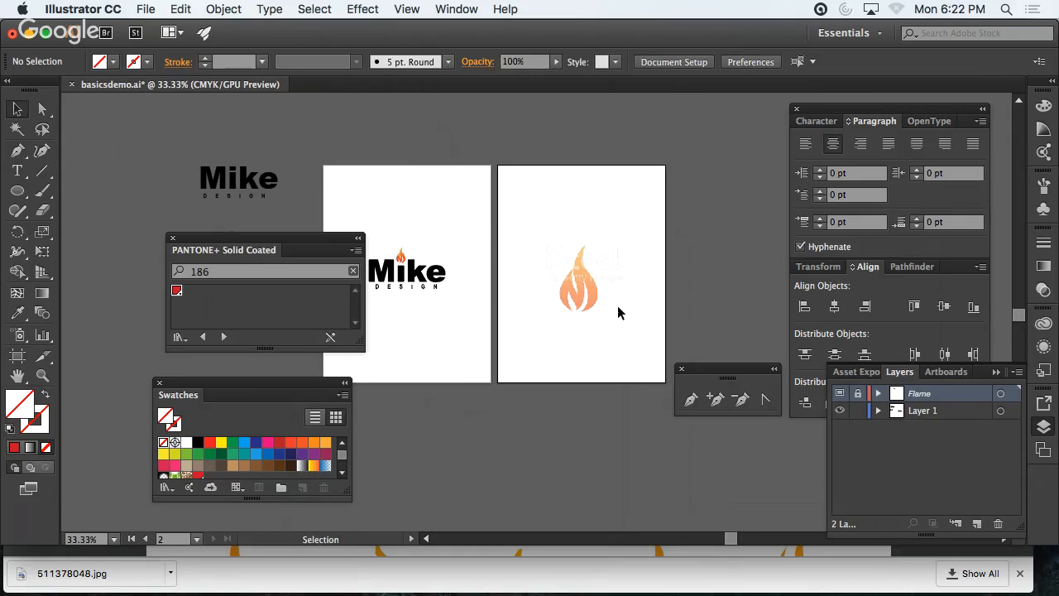
# - On Layer 1, trace the flame's left lobe with the Pen tool, from its lower tip over its peak and down into the notch
pyautogui.keyDown('super'); pyautogui.click(581, 279); pyautogui.keyUp('super')
pyautogui.keyDown('super'); pyautogui.click(531, 340); pyautogui.keyUp('super')
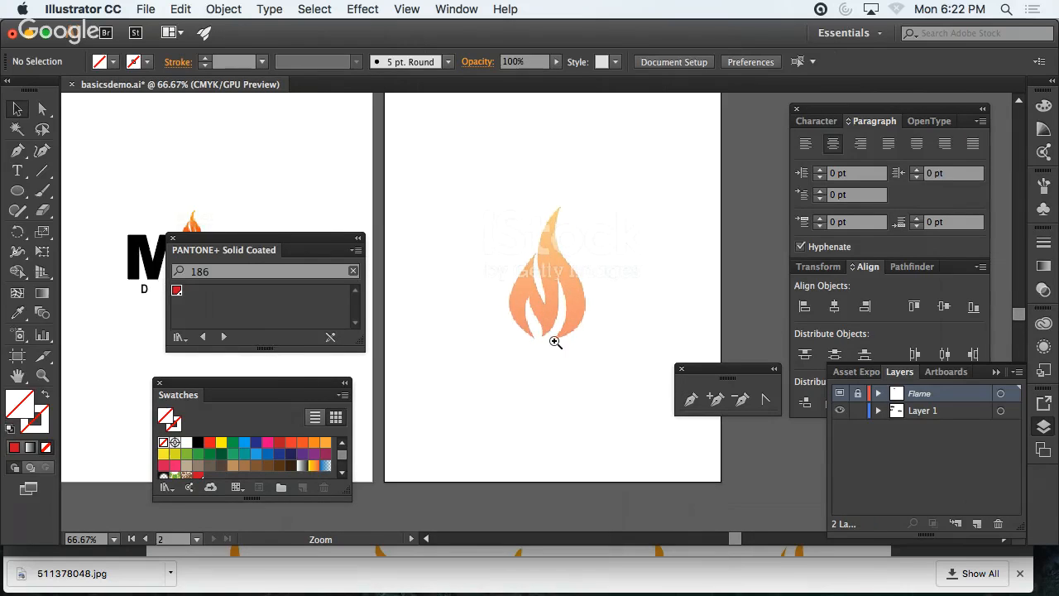
pyautogui.keyDown('super'); pyautogui.click(555, 342); pyautogui.keyUp('super')
pyautogui.keyDown('super'); pyautogui.click(541, 246); pyautogui.keyUp('super')
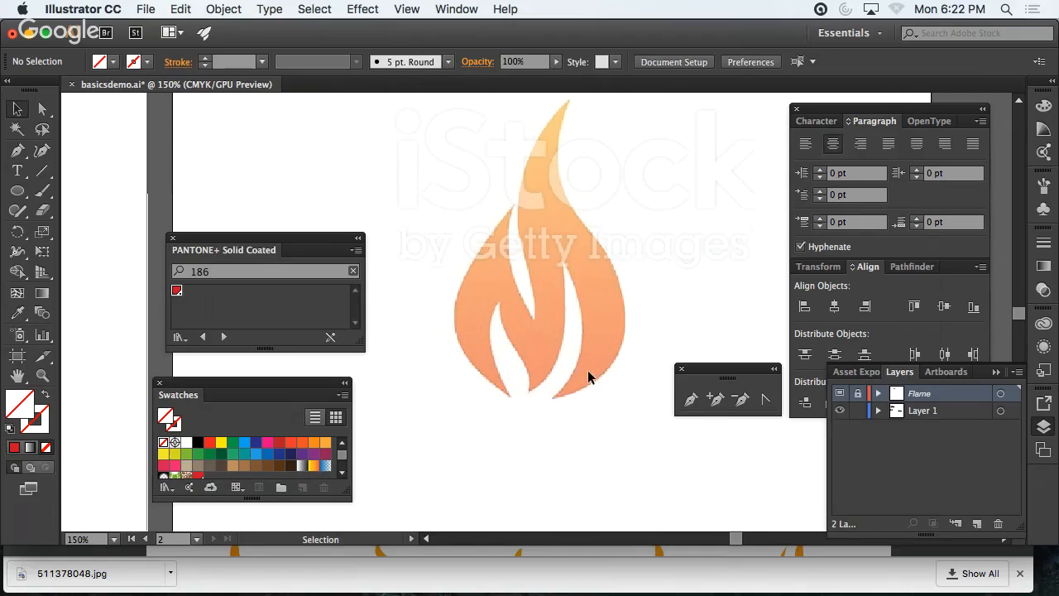
pyautogui.click(927, 411)
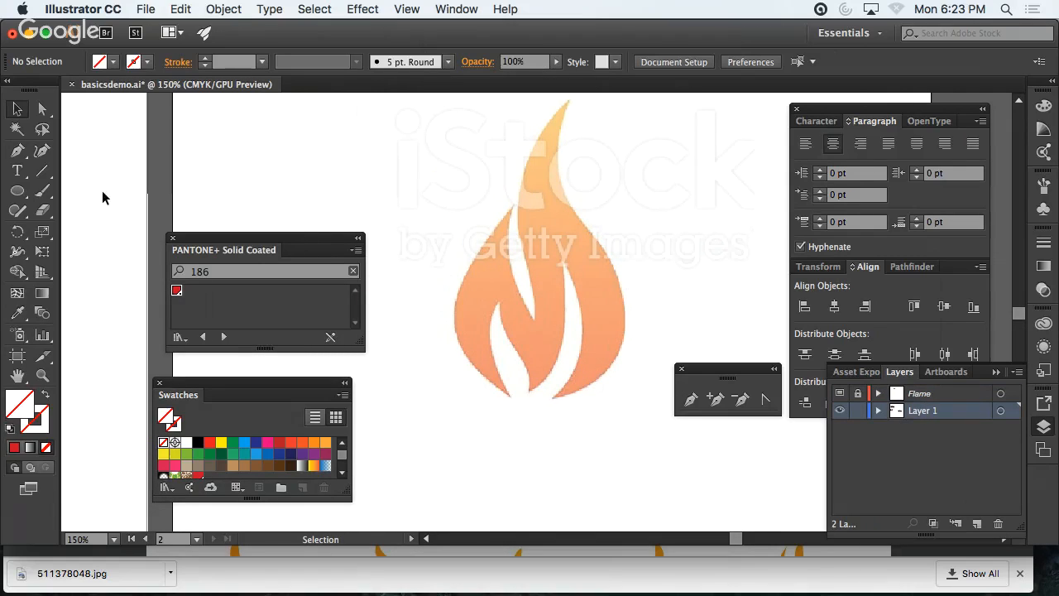
pyautogui.click(14, 152)
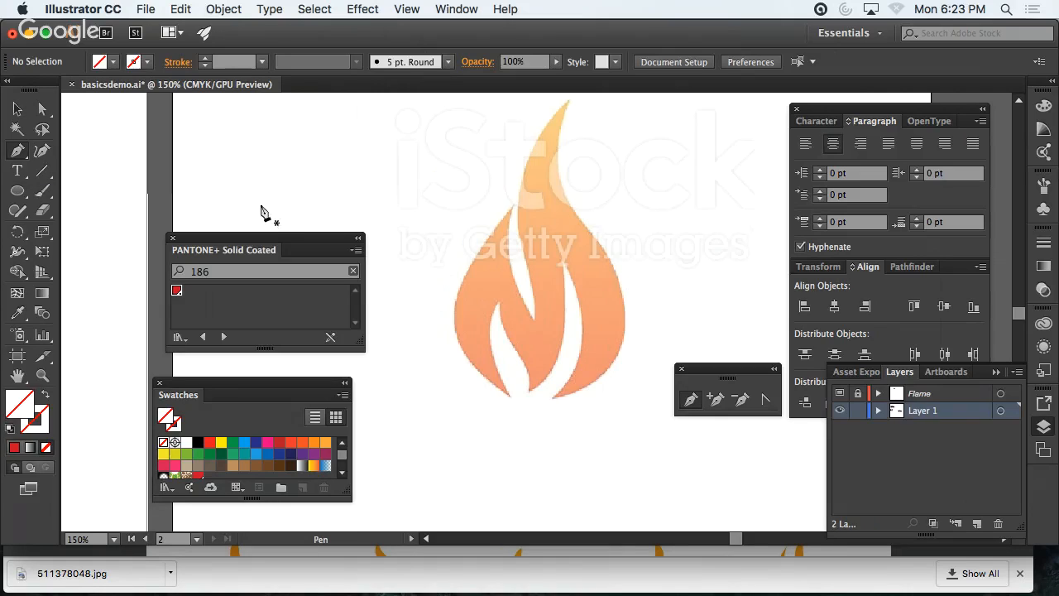
pyautogui.click(509, 395)
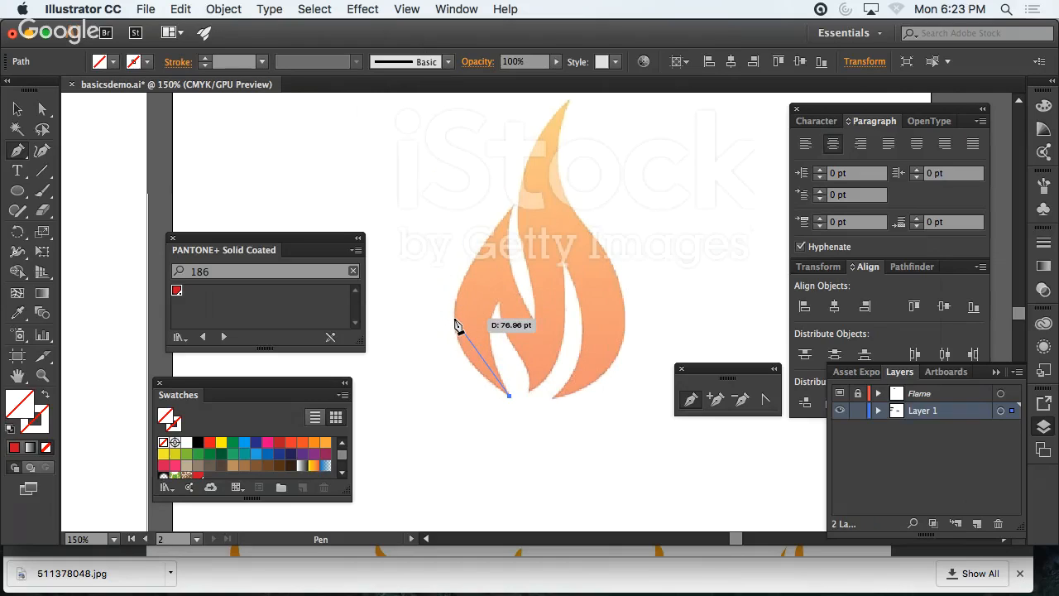
pyautogui.moveTo(455, 318); pyautogui.dragTo(460, 283)
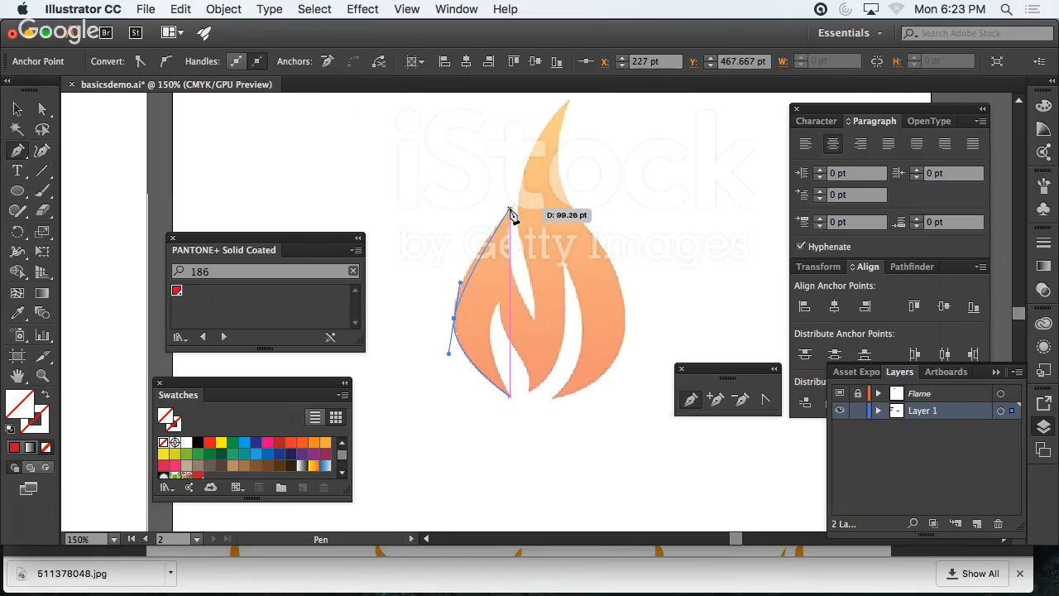
pyautogui.moveTo(517, 202); pyautogui.dragTo(520, 210)
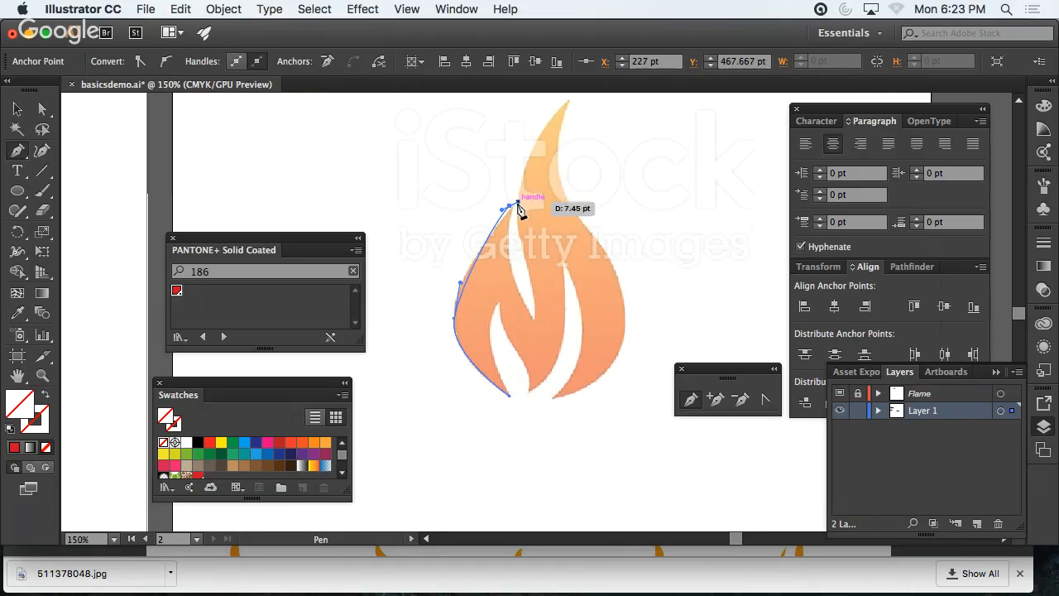
pyautogui.moveTo(510, 272); pyautogui.dragTo(520, 298)
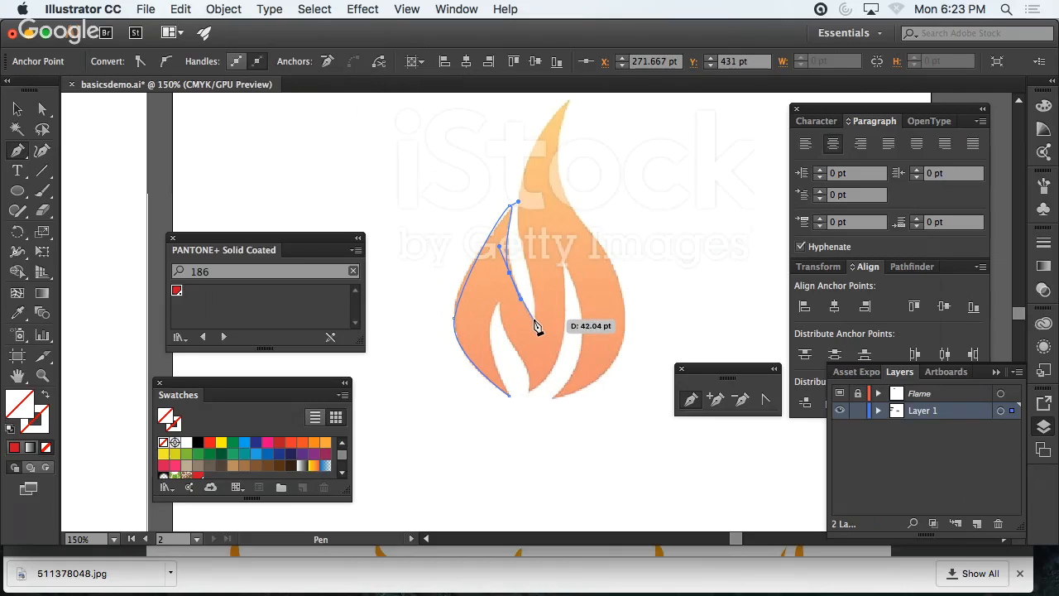
pyautogui.click(533, 319)
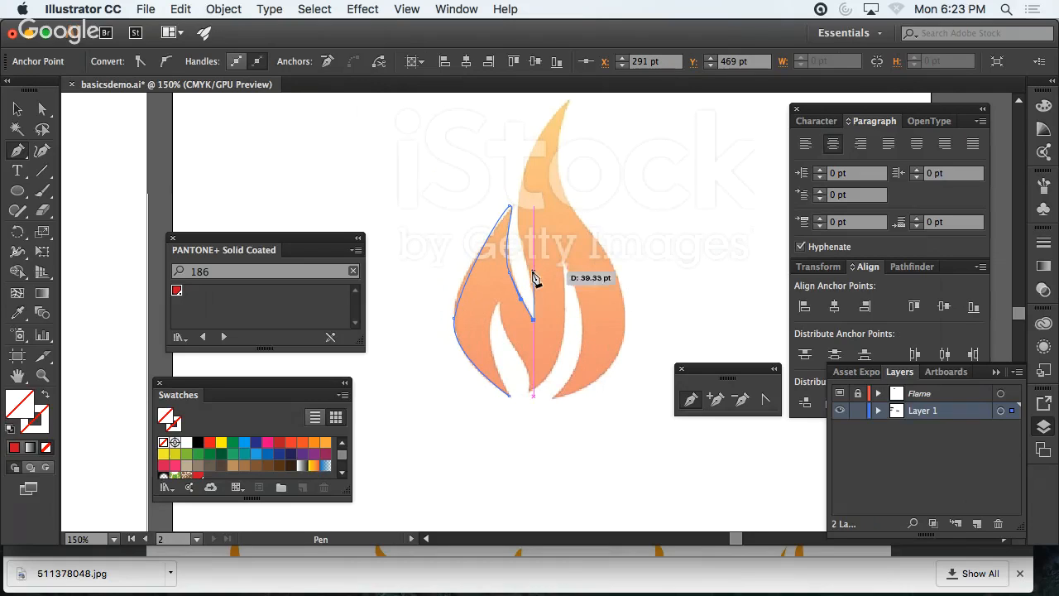
# - Continue the path from the notch up to the flame's top tip and down the outer edge of the right lobe to its lower tip
pyautogui.moveTo(534, 282); pyautogui.dragTo(530, 267)
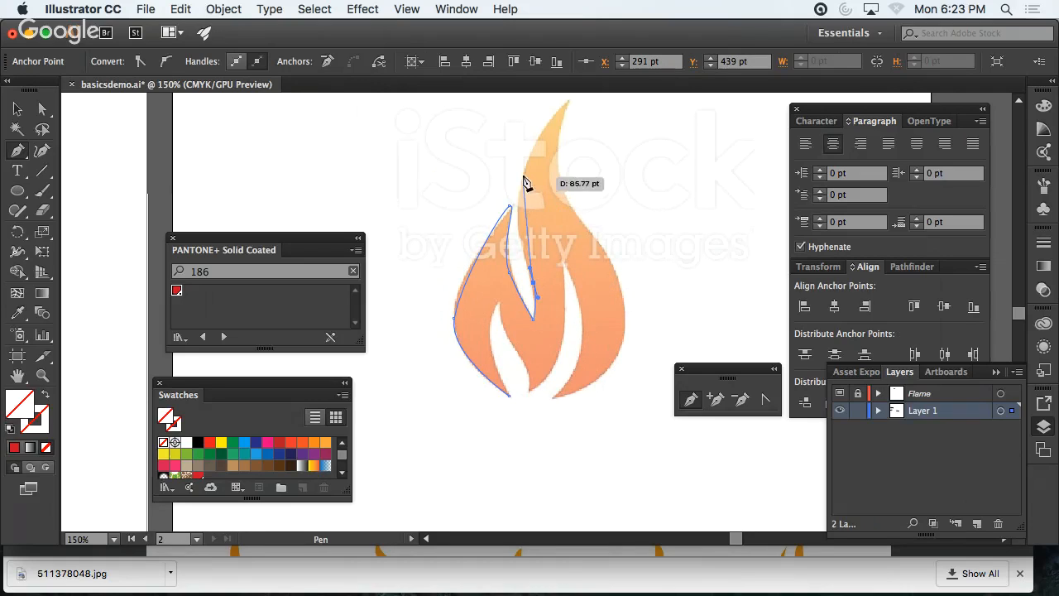
pyautogui.moveTo(520, 192); pyautogui.dragTo(530, 152)
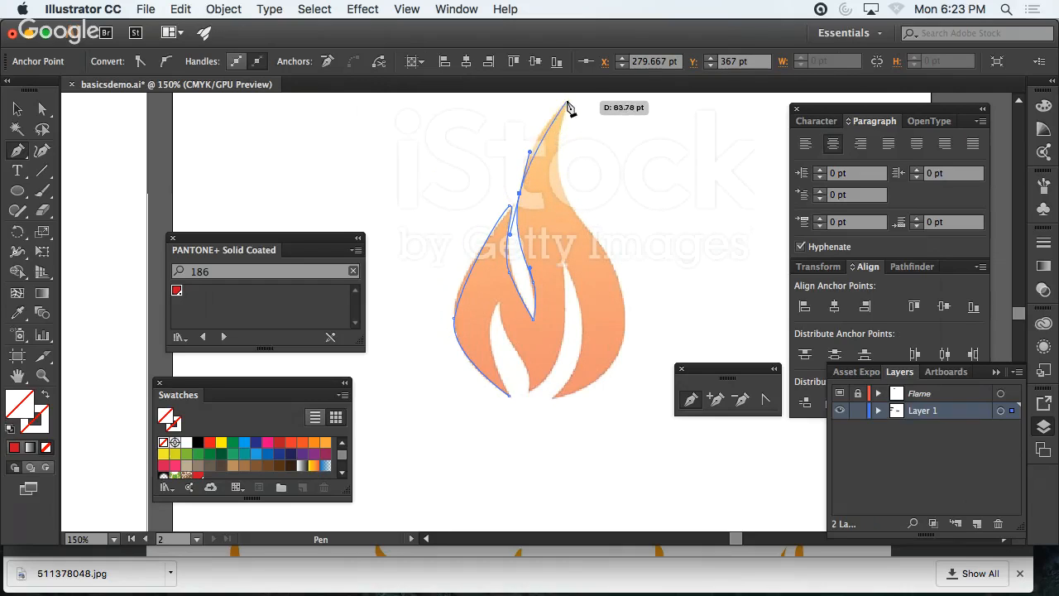
pyautogui.click(567, 101)
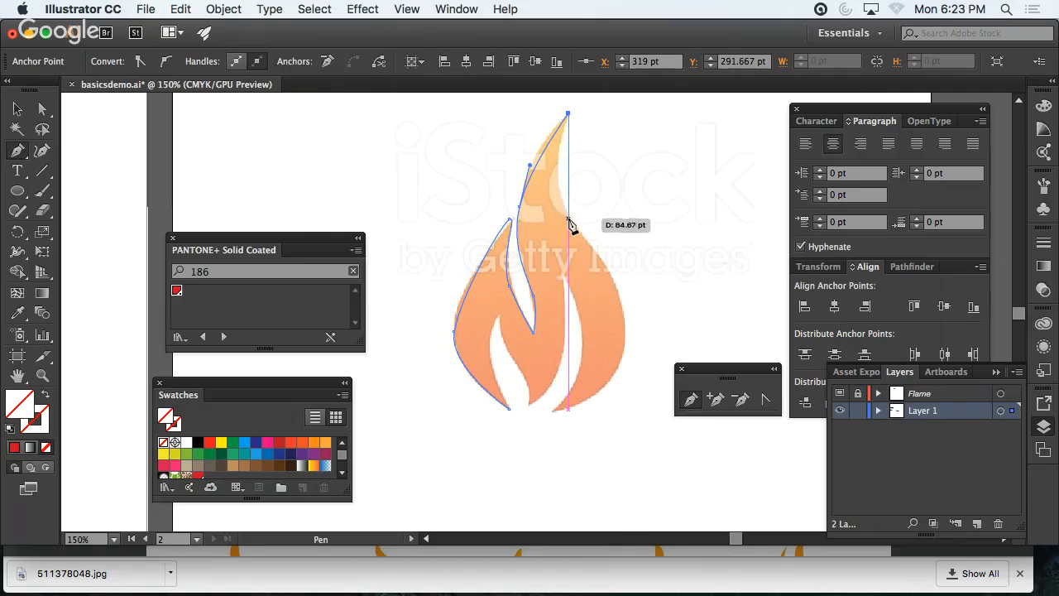
pyautogui.moveTo(569, 217); pyautogui.dragTo(595, 255)
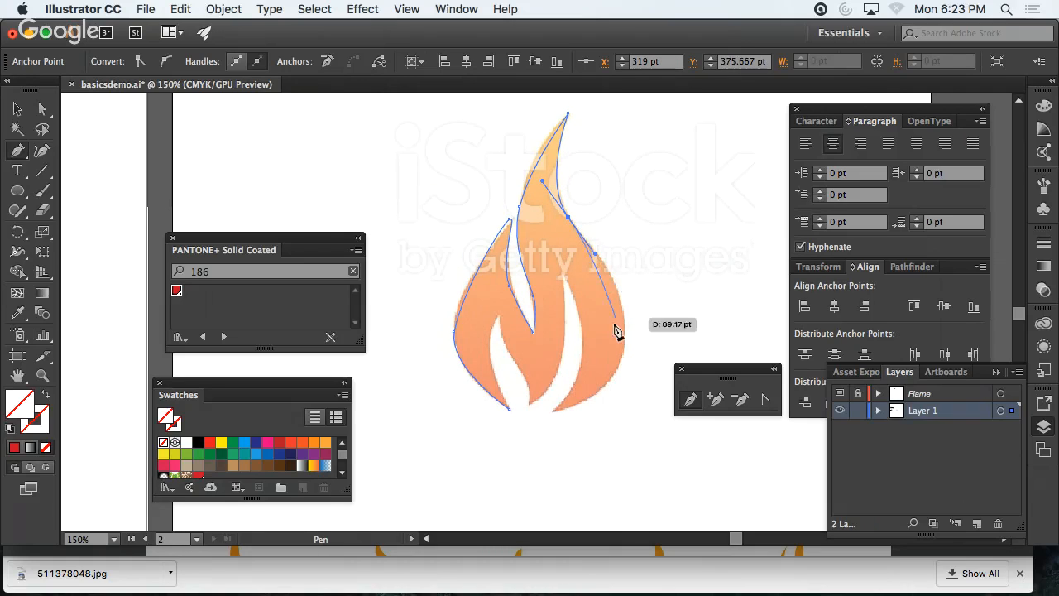
pyautogui.moveTo(625, 327); pyautogui.dragTo(622, 372)
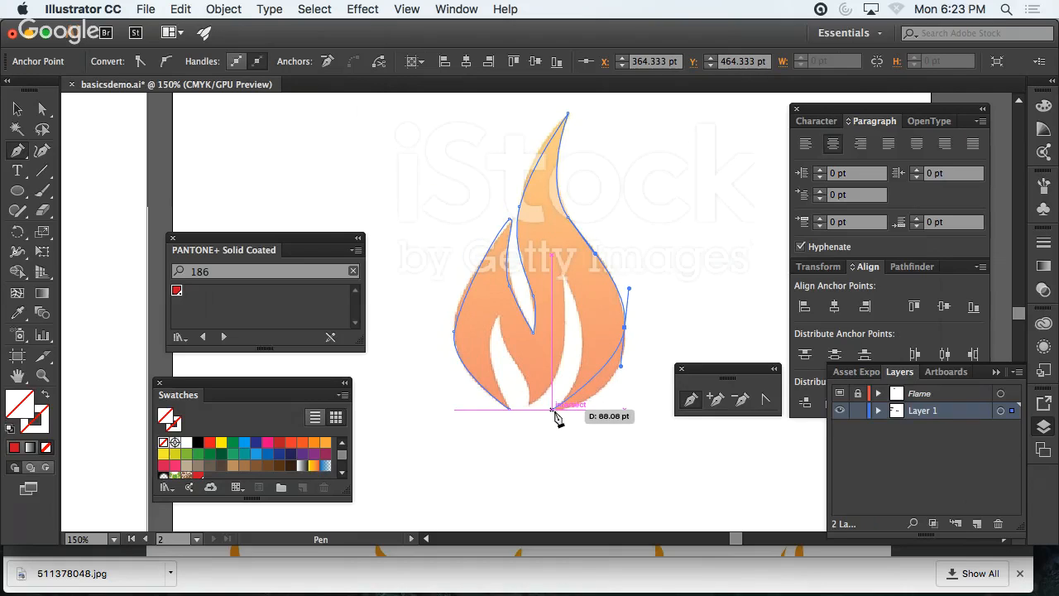
pyautogui.moveTo(554, 410); pyautogui.dragTo(510, 424)
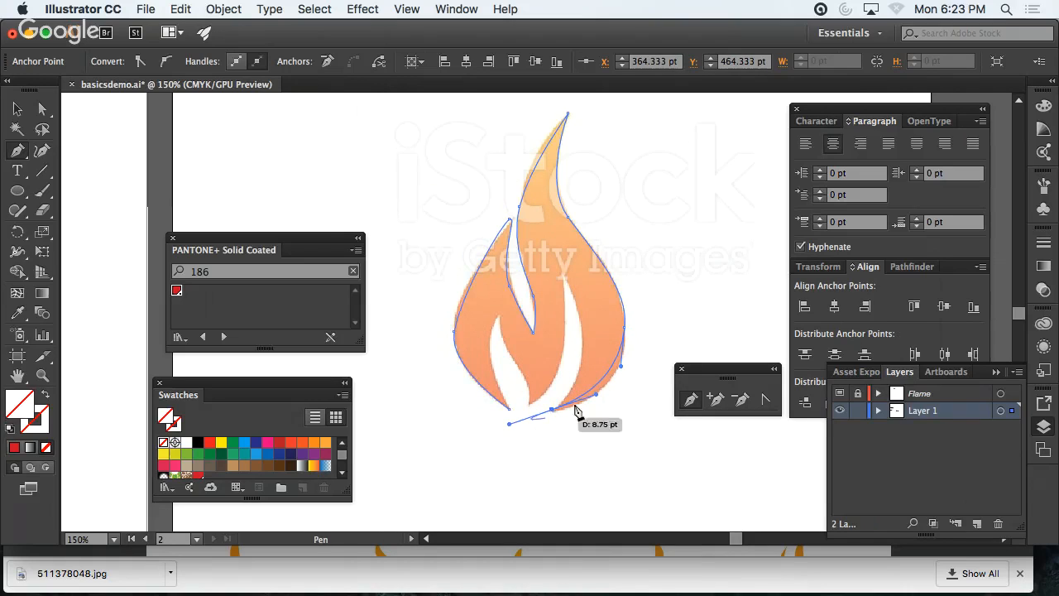
# - Trace the two inner cutouts between the flame's lower tongues and close the path at the starting point
pyautogui.moveTo(583, 332); pyautogui.dragTo(561, 275)
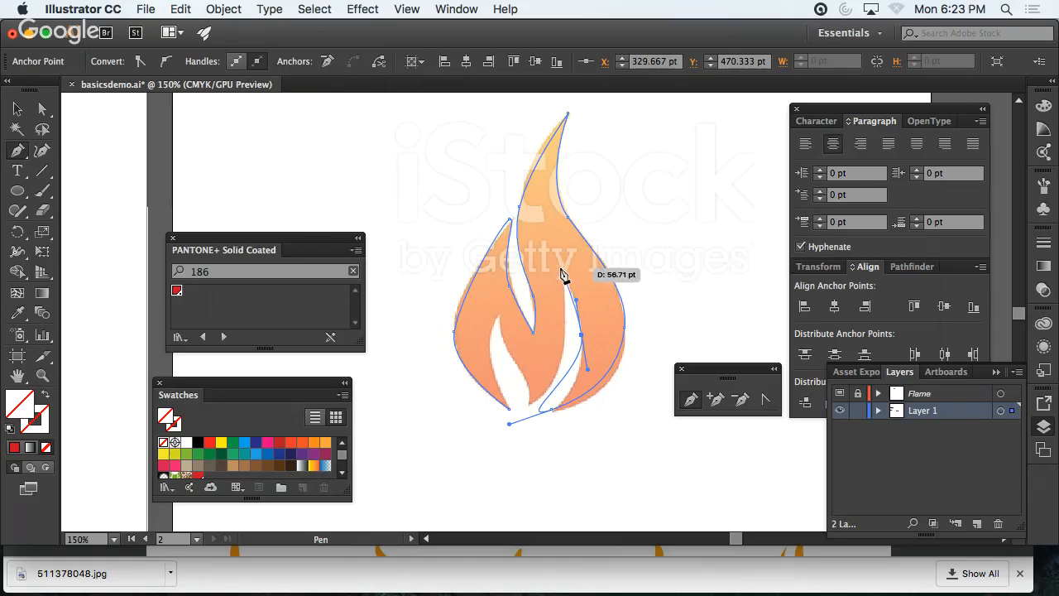
pyautogui.click(560, 268)
pyautogui.moveTo(561, 358); pyautogui.dragTo(434, 421)
pyautogui.click(17, 109)
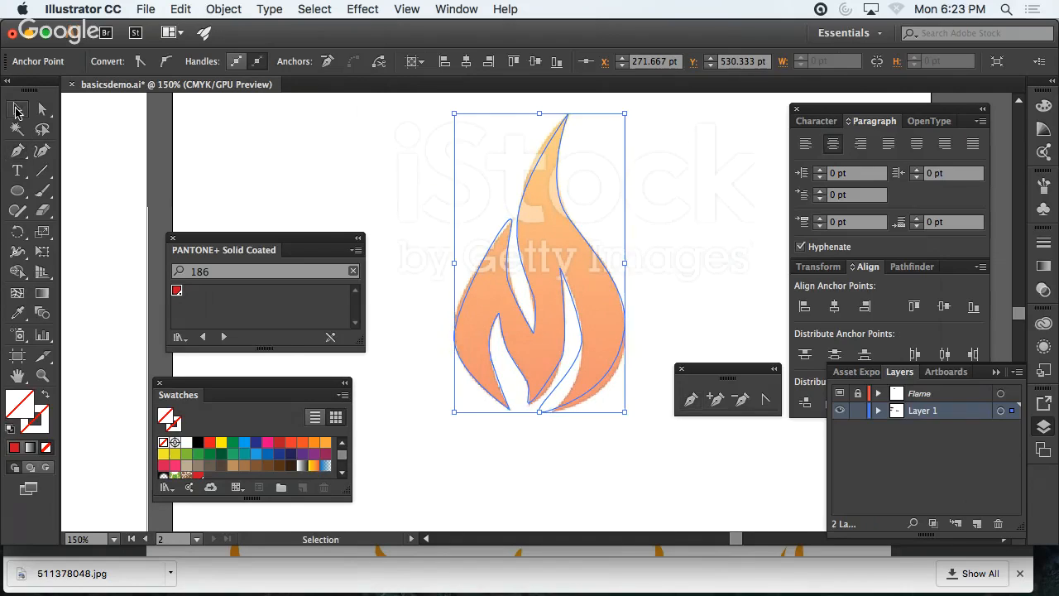
# - Fill the traced flame path with CMYK Red
pyautogui.click(211, 444)
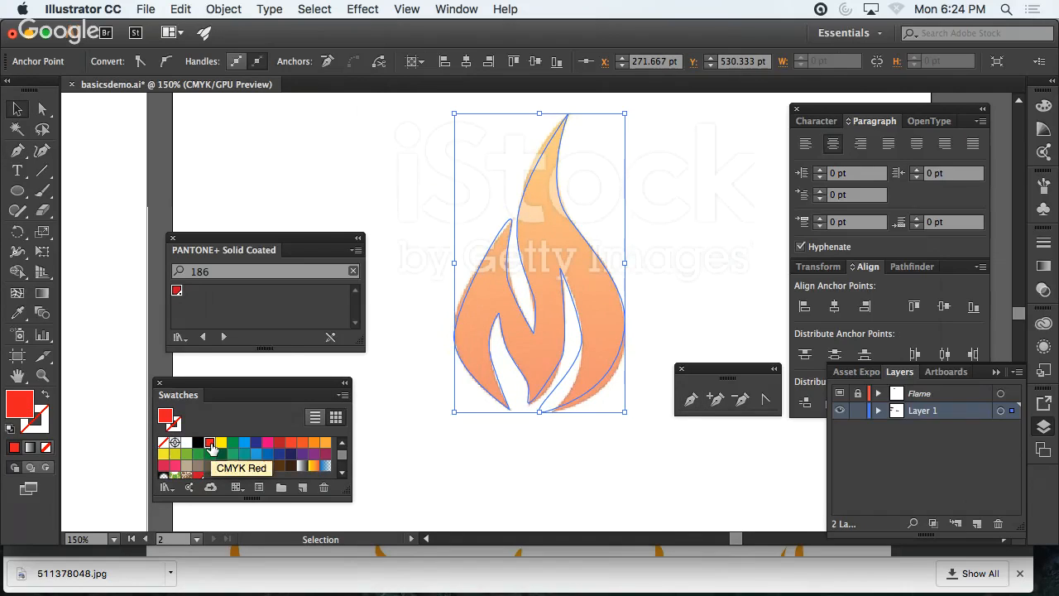
pyautogui.click(488, 490)
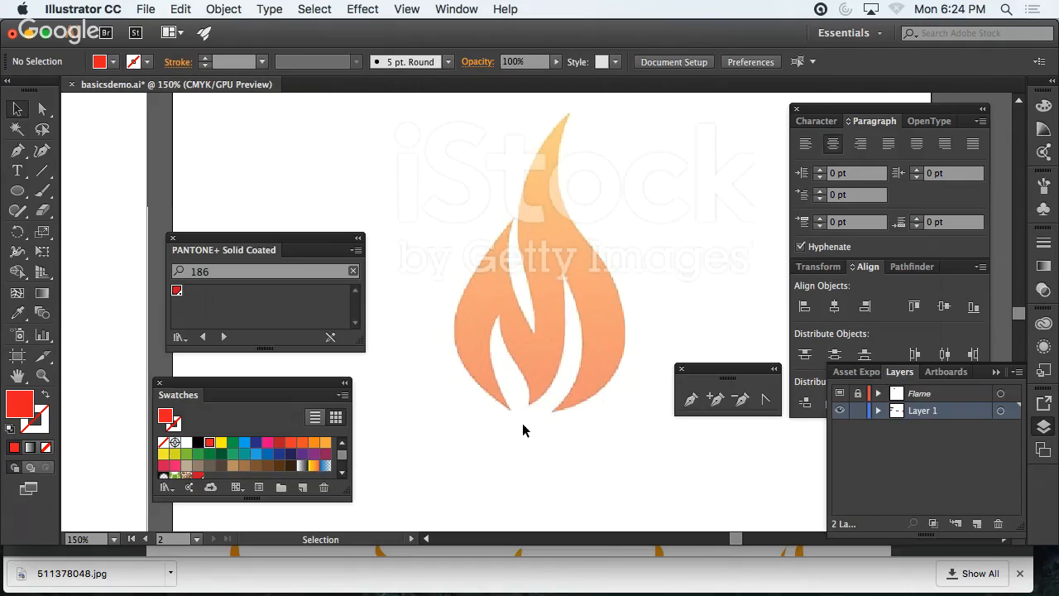
pyautogui.click(540, 404)
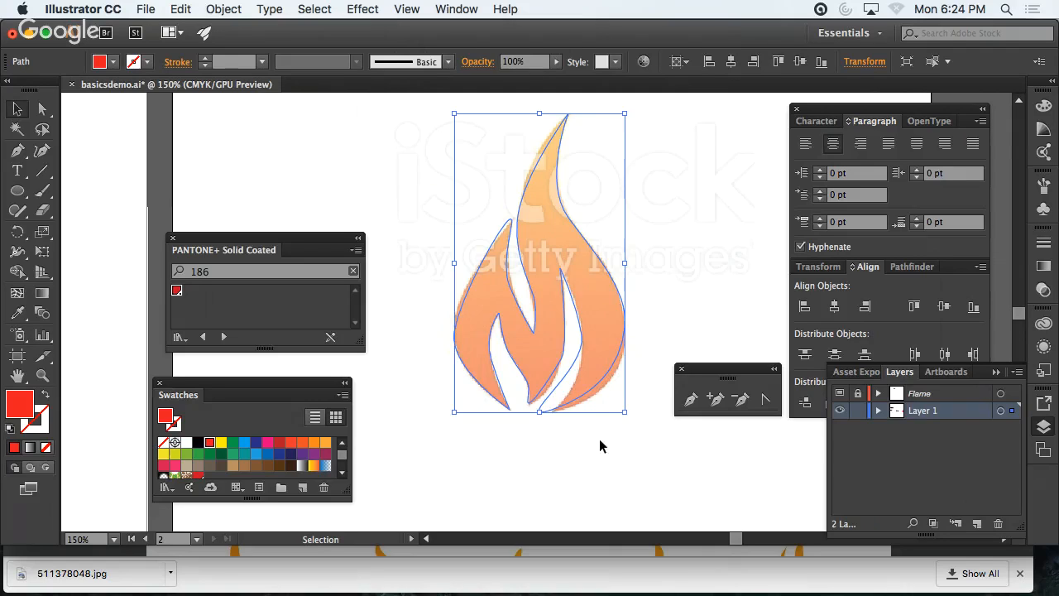
pyautogui.click(608, 467)
pyautogui.click(551, 411)
pyautogui.press('super+minus')
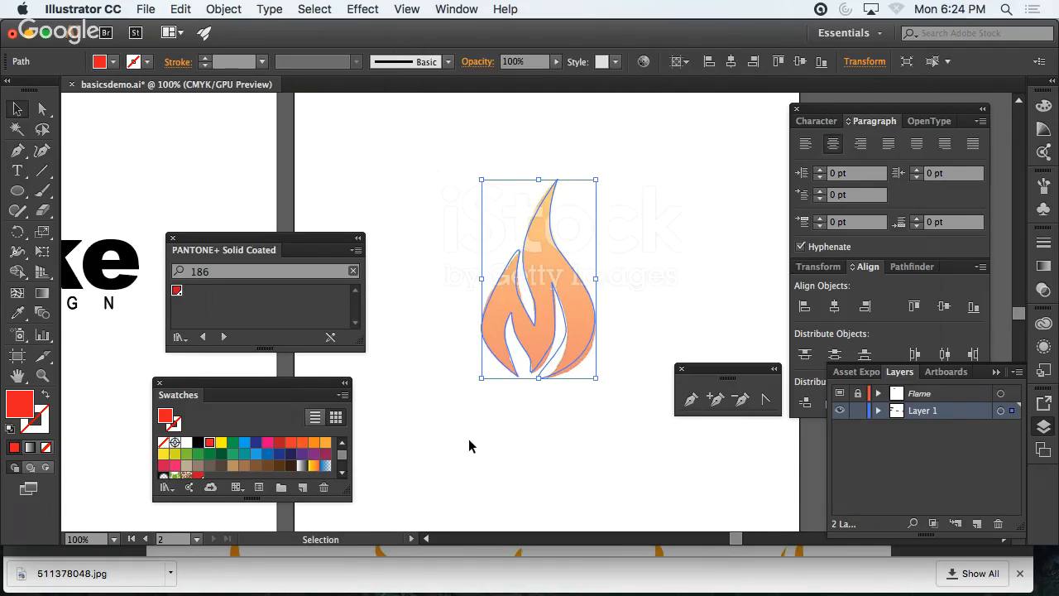
# - Try moving the red flame off the template image and raising Layer 1, and undo these changes
pyautogui.click(469, 445)
pyautogui.moveTo(545, 368); pyautogui.dragTo(608, 468)
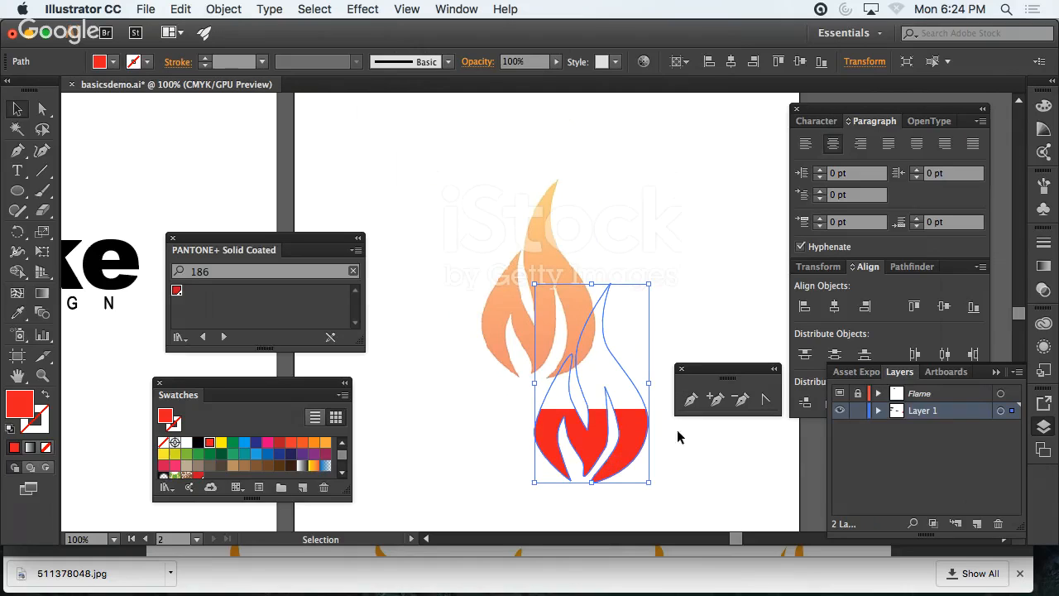
pyautogui.moveTo(917, 414); pyautogui.dragTo(919, 386)
pyautogui.press('super+z')
pyautogui.press('super+z')
pyautogui.press('super+z')
# - Move Layer 1 above the Flame template layer and deselect everything
pyautogui.moveTo(917, 412); pyautogui.dragTo(919, 389)
pyautogui.click(654, 447)
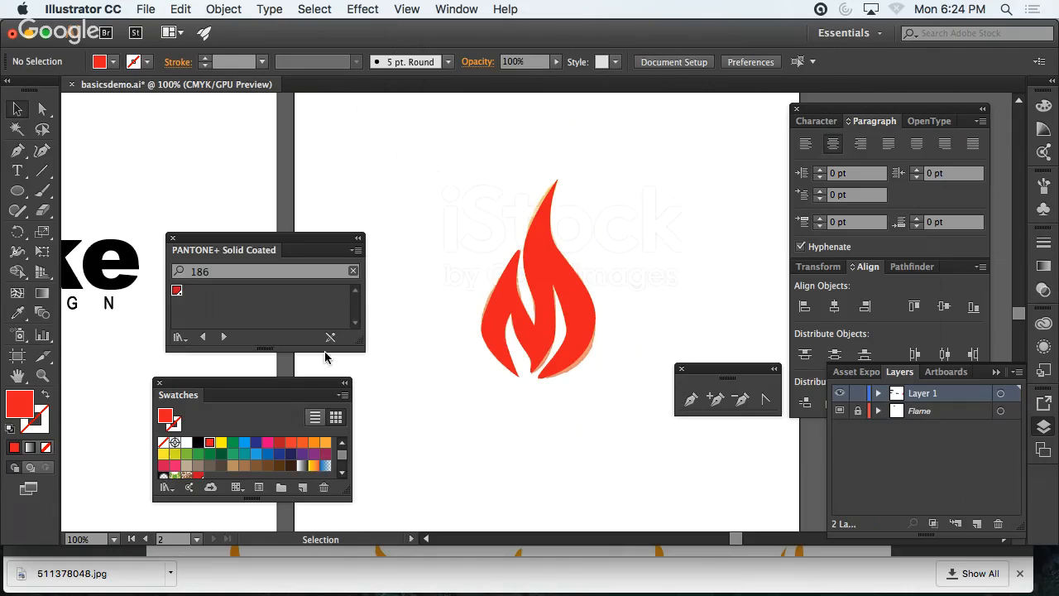
# - Reshape the lower tip of the flame's right lobe by pulling in its outward handle with the Anchor Point tool
pyautogui.click(42, 108)
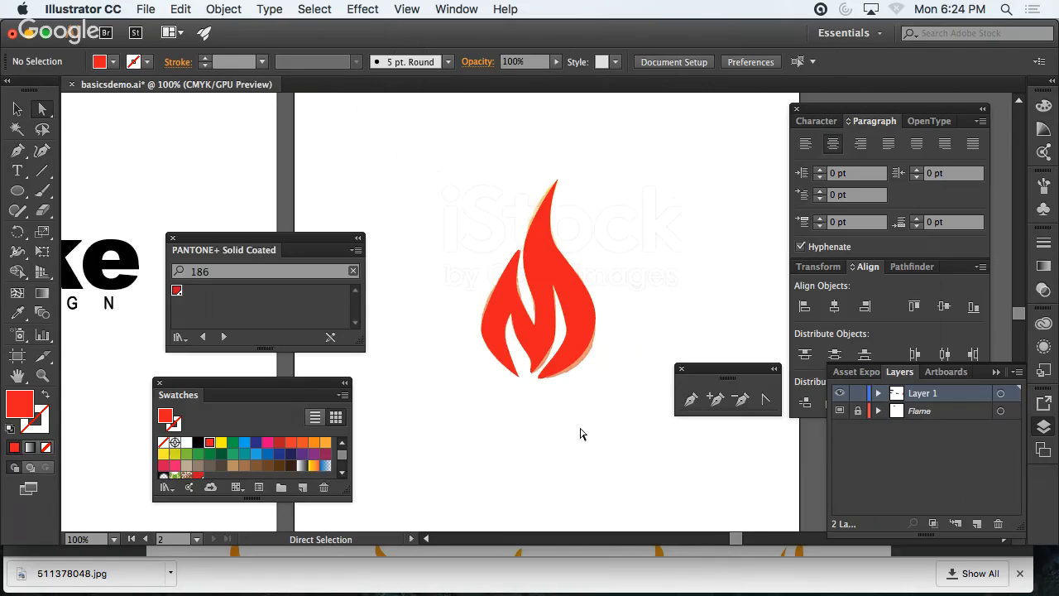
pyautogui.click(541, 384)
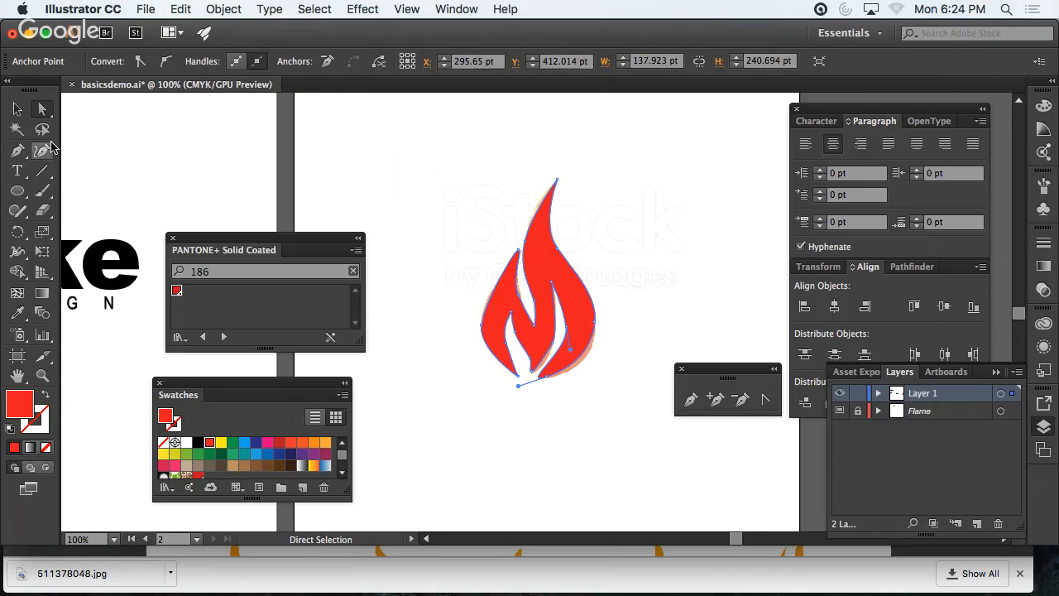
pyautogui.moveTo(22, 152); pyautogui.dragTo(221, 182)
pyautogui.click(116, 193)
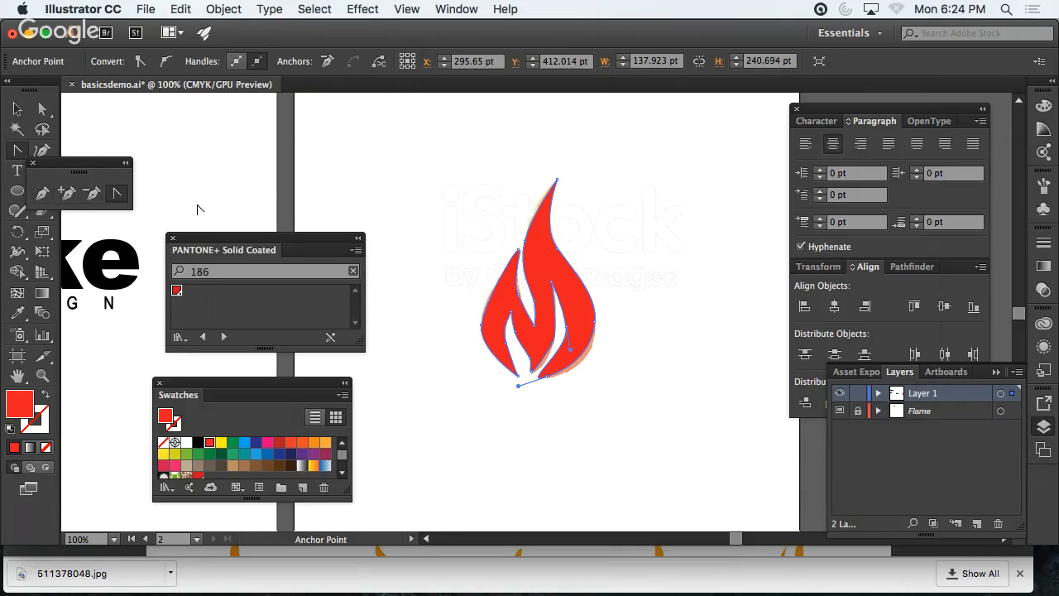
pyautogui.moveTo(518, 386); pyautogui.dragTo(551, 375)
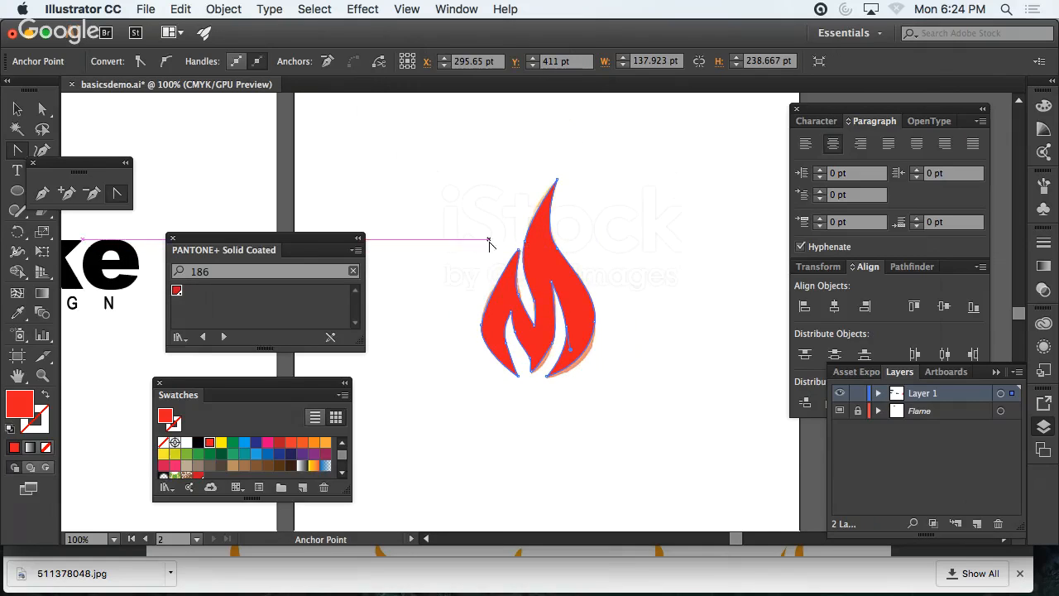
# - Convert the anchor at the left lobe's peak to a sharp corner with the Anchor Point tool and deselect the flame
pyautogui.press('a')
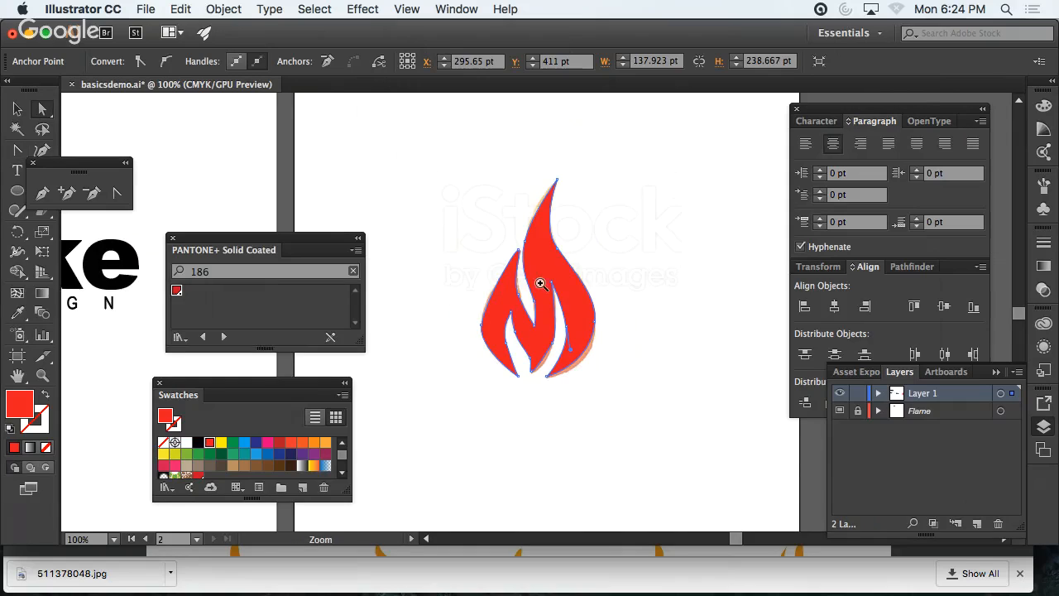
pyautogui.keyDown('super'); pyautogui.click(540, 283); pyautogui.keyUp('super')
pyautogui.keyDown('super'); pyautogui.click(511, 286); pyautogui.keyUp('super')
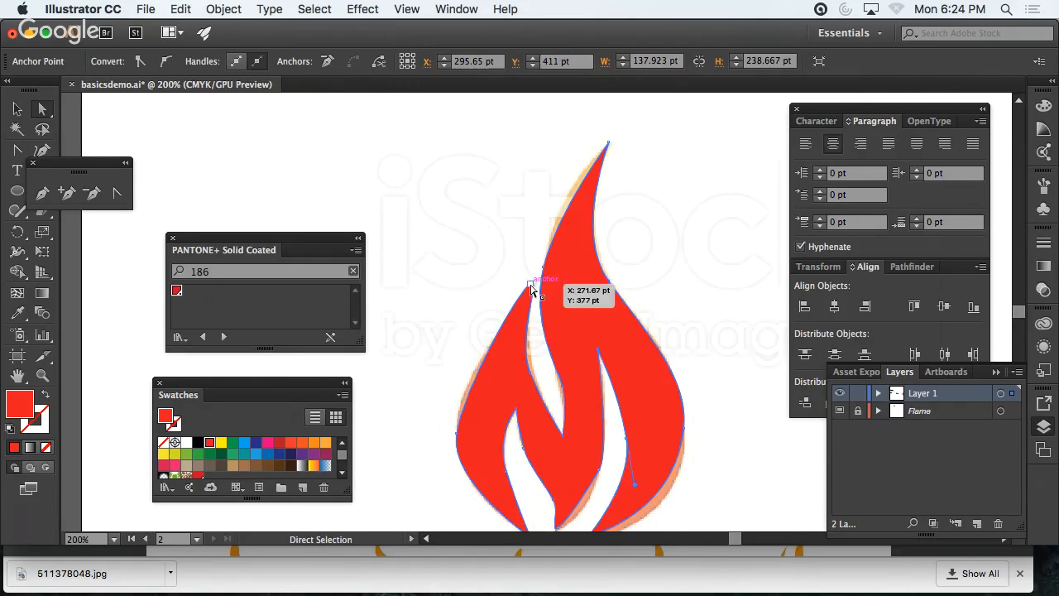
pyautogui.click(532, 286)
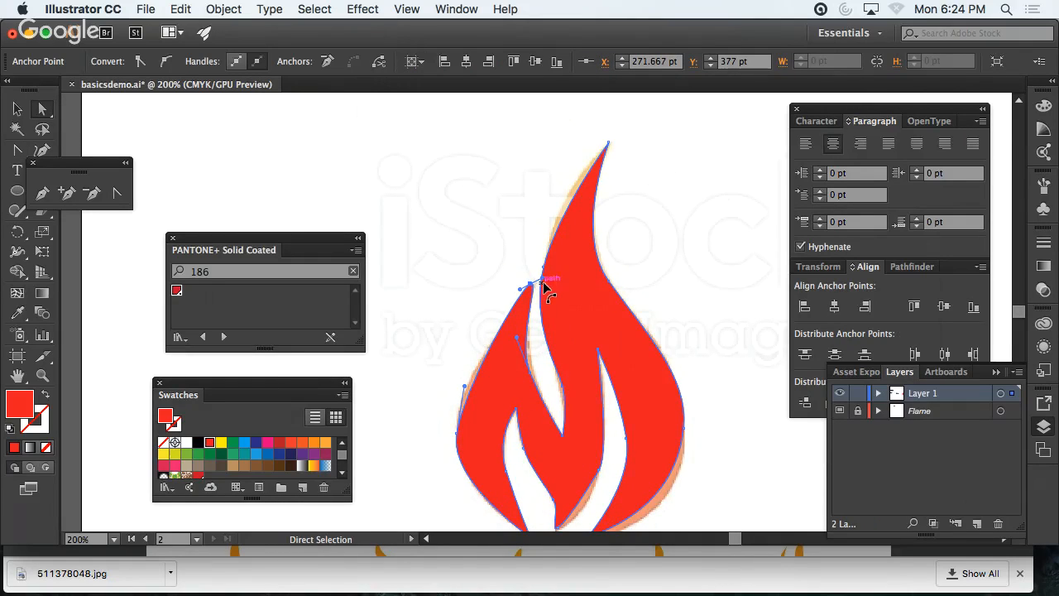
pyautogui.click(117, 194)
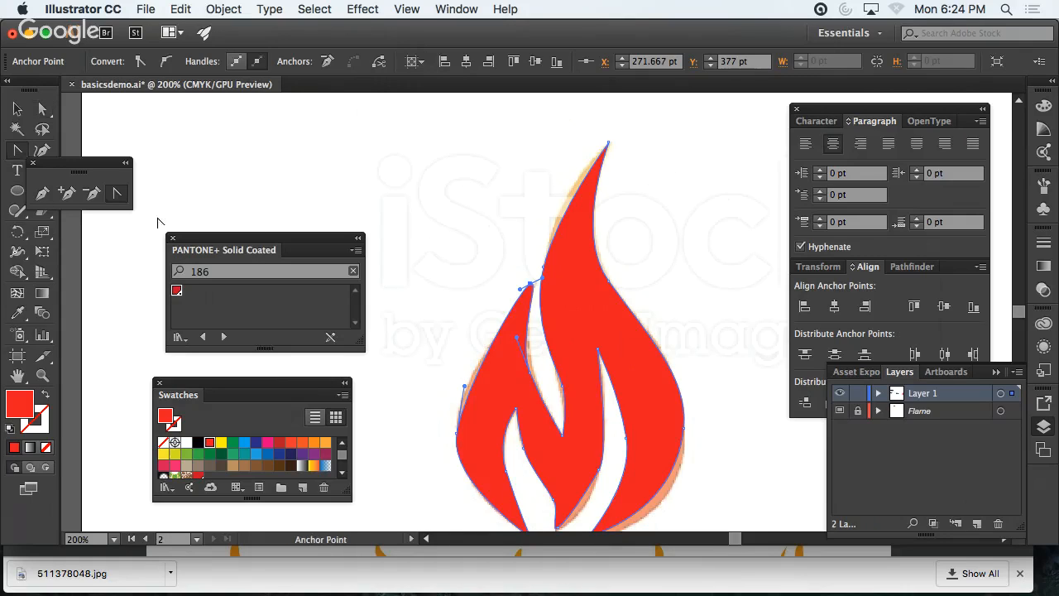
pyautogui.click(533, 284)
pyautogui.click(532, 285)
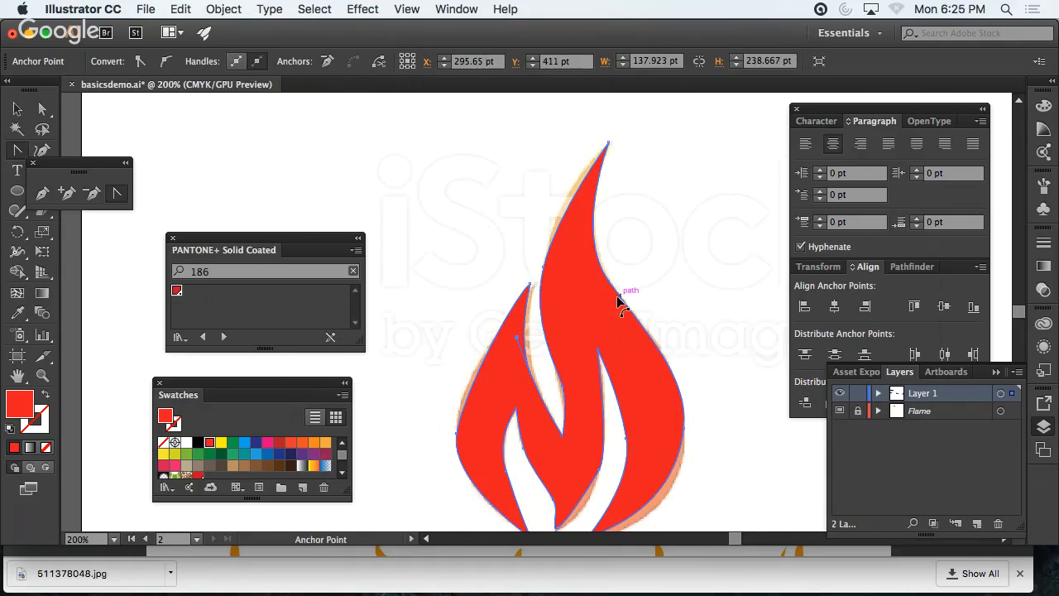
pyautogui.click(17, 109)
pyautogui.click(386, 173)
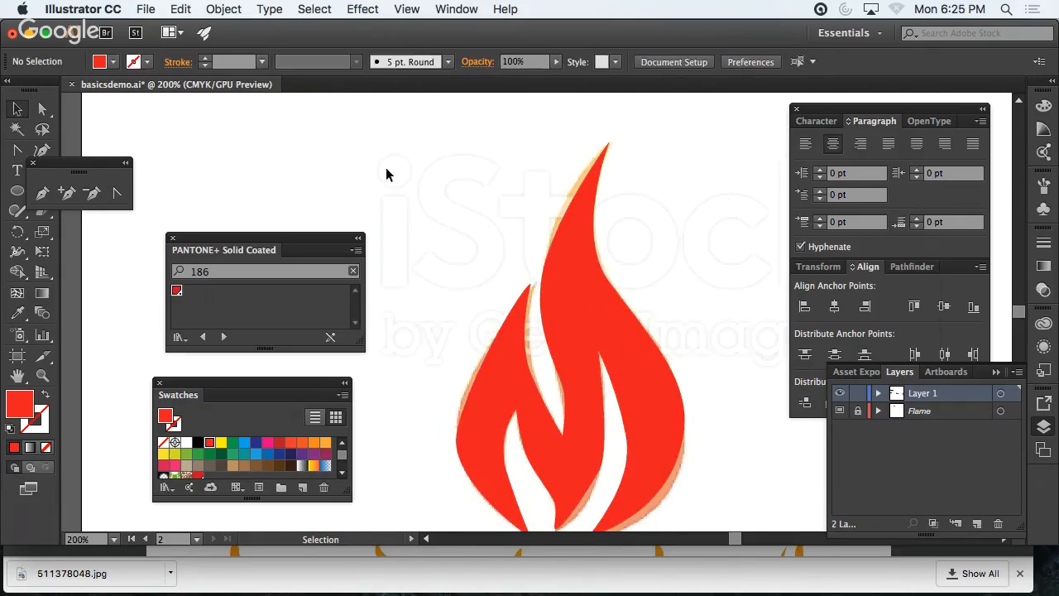
# - Bring both artboards into view to compare the redrawn flame with the one on the logotype
pyautogui.press('super+minus')
pyautogui.press('super+minus')
pyautogui.press('super+minus')
pyautogui.press('super+minus')
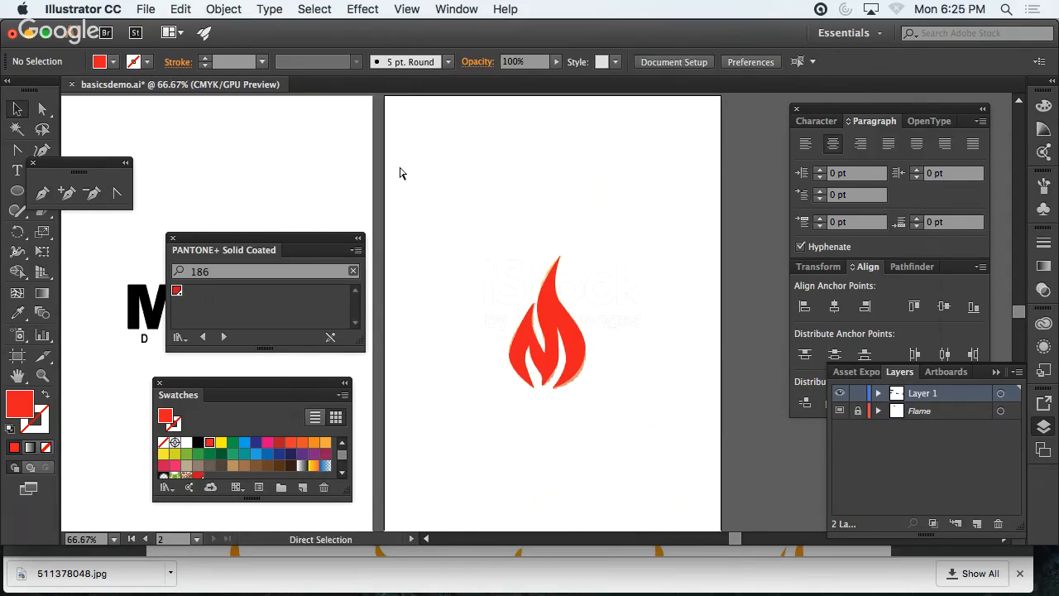
pyautogui.moveTo(406, 276); pyautogui.dragTo(588, 268)
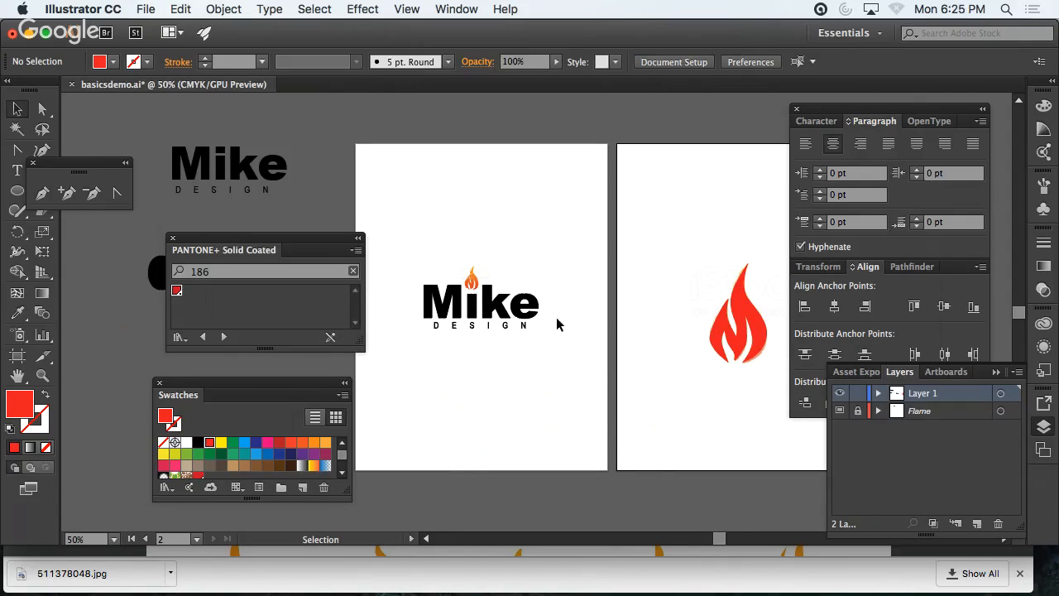
# - Duplicate the name and DESIGN lettering without its flame above the existing logotype on the first artboard
pyautogui.click(496, 304)
pyautogui.click(462, 374)
pyautogui.moveTo(398, 308); pyautogui.dragTo(500, 229)
pyautogui.click(759, 363)
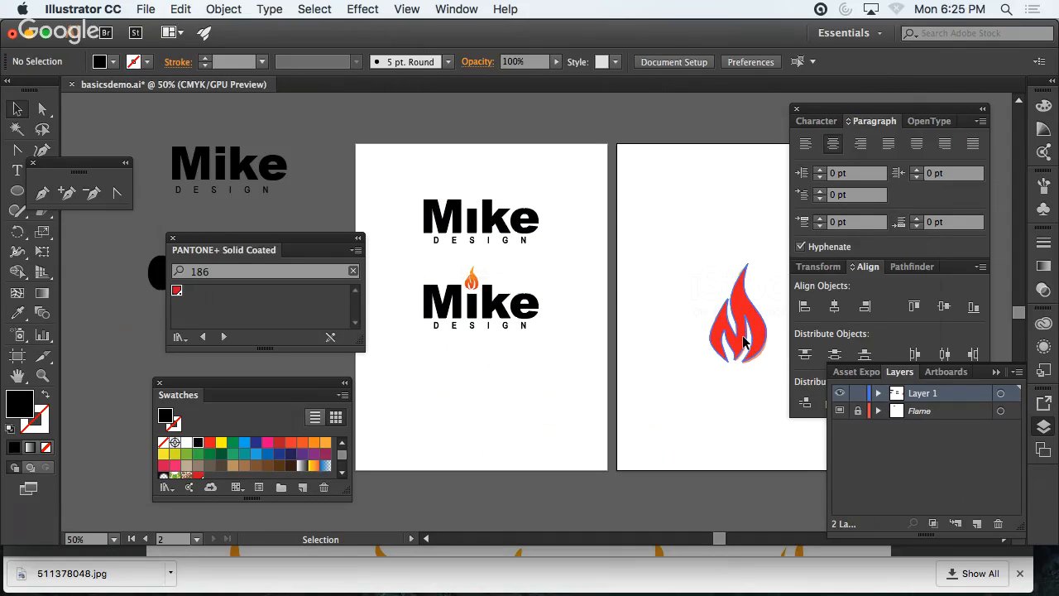
# - Copy the redrawn red flame onto the upper logotype and scale it down to sit over the letter i
pyautogui.click(744, 342)
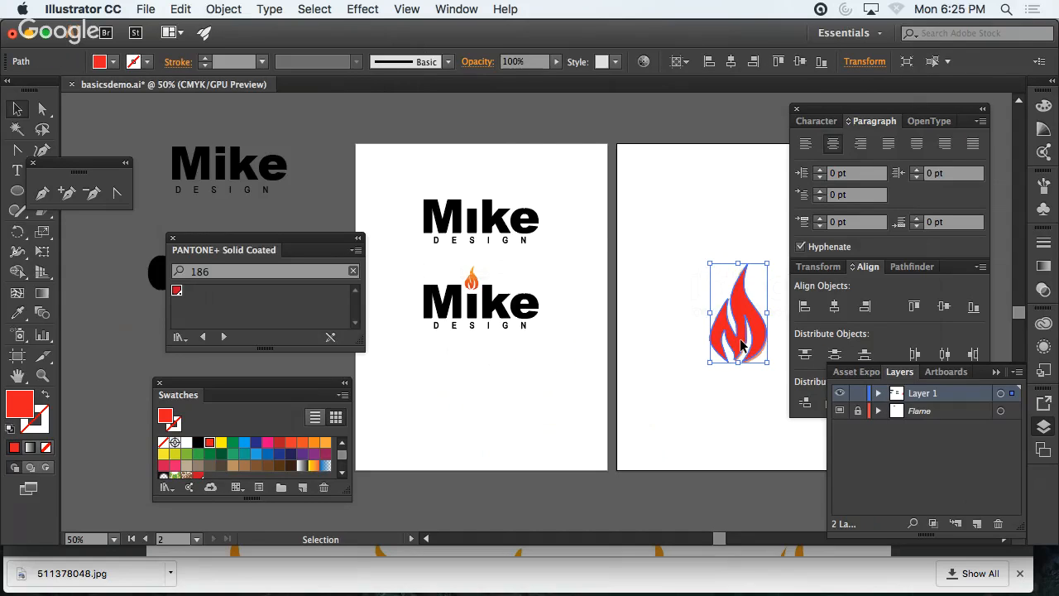
pyautogui.moveTo(742, 346); pyautogui.dragTo(486, 192)
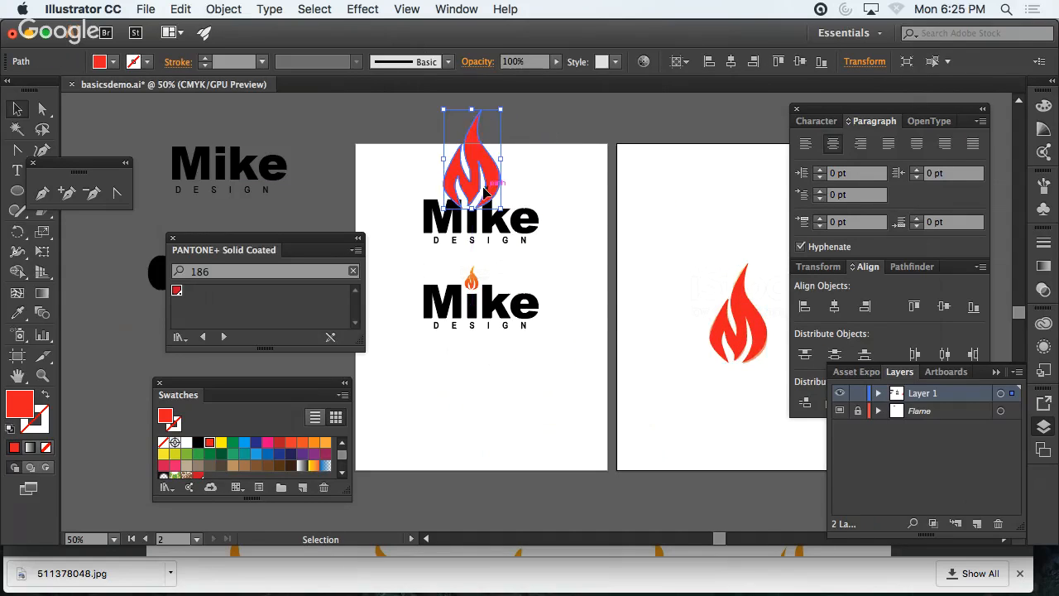
pyautogui.moveTo(500, 109); pyautogui.dragTo(475, 191)
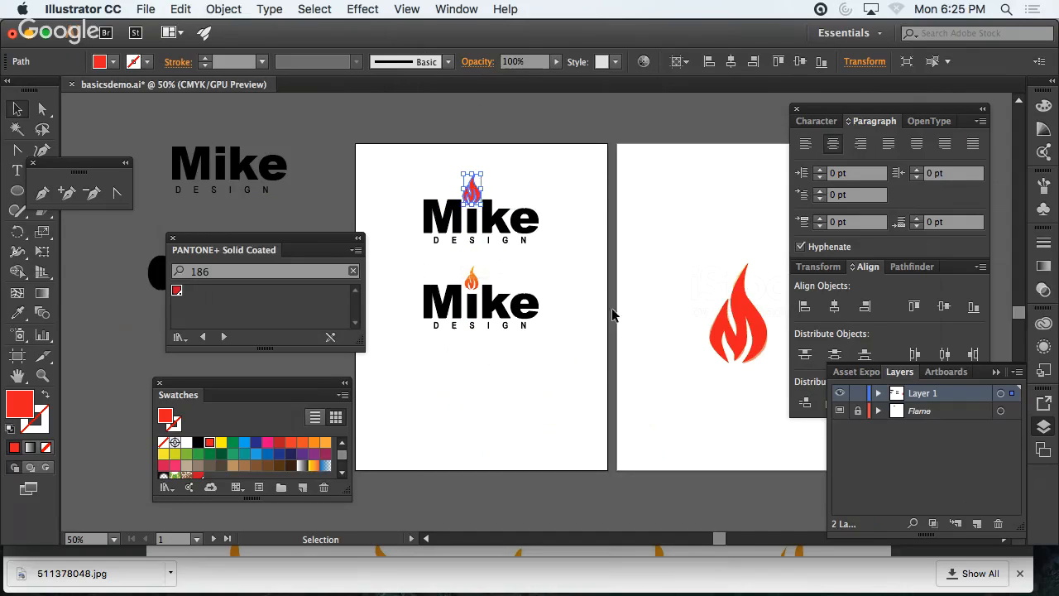
pyautogui.click(563, 364)
pyautogui.hotkey('ctrl', '1')
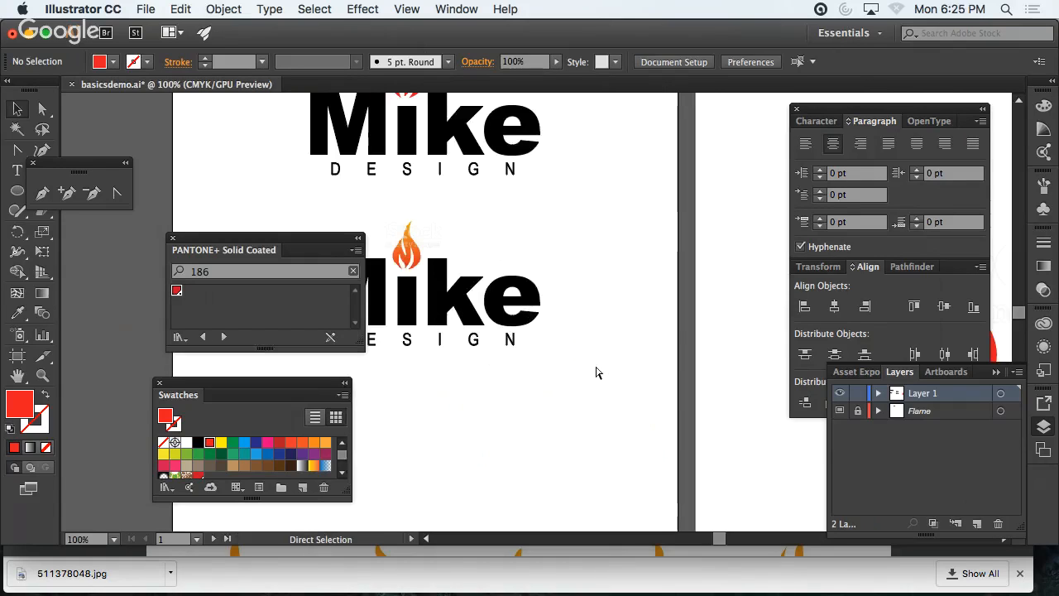
pyautogui.moveTo(584, 255); pyautogui.dragTo(662, 353)
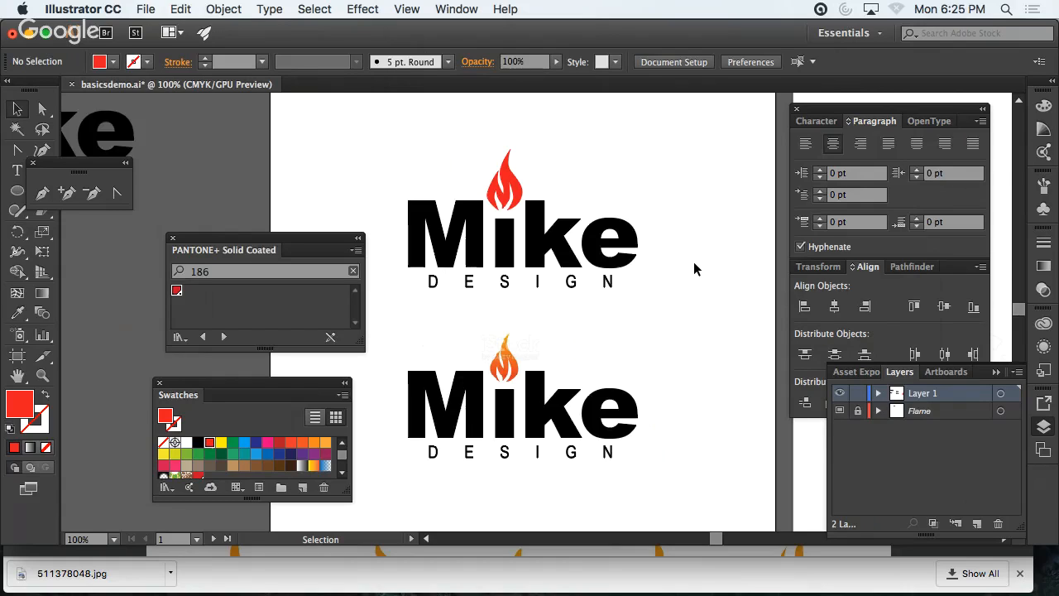
# - Add a new artboard beside the redrawn flame's artboard
pyautogui.press('super+minus')
pyautogui.press('super+minus')
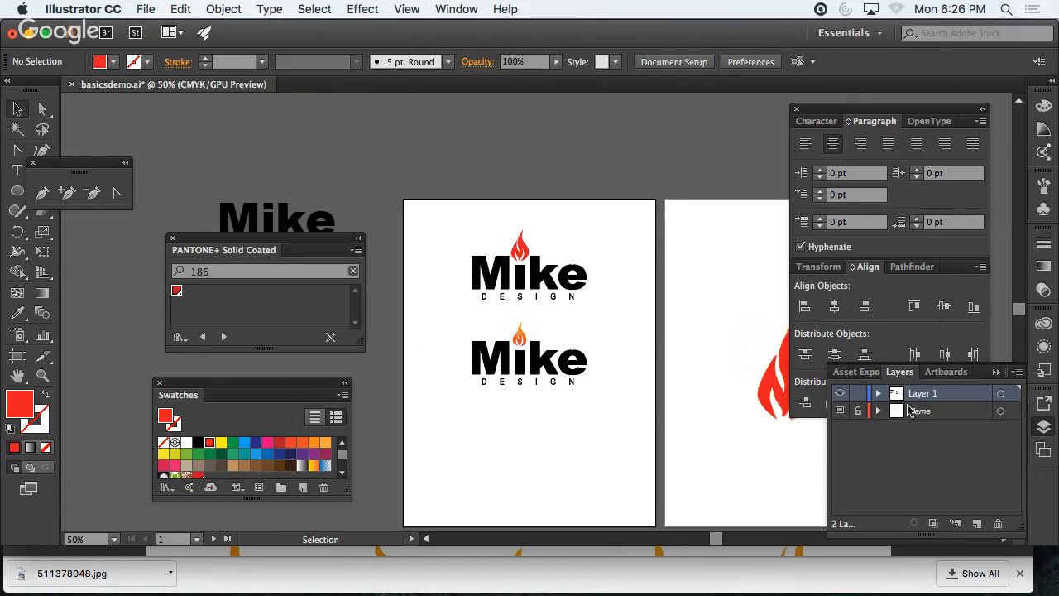
pyautogui.click(978, 525)
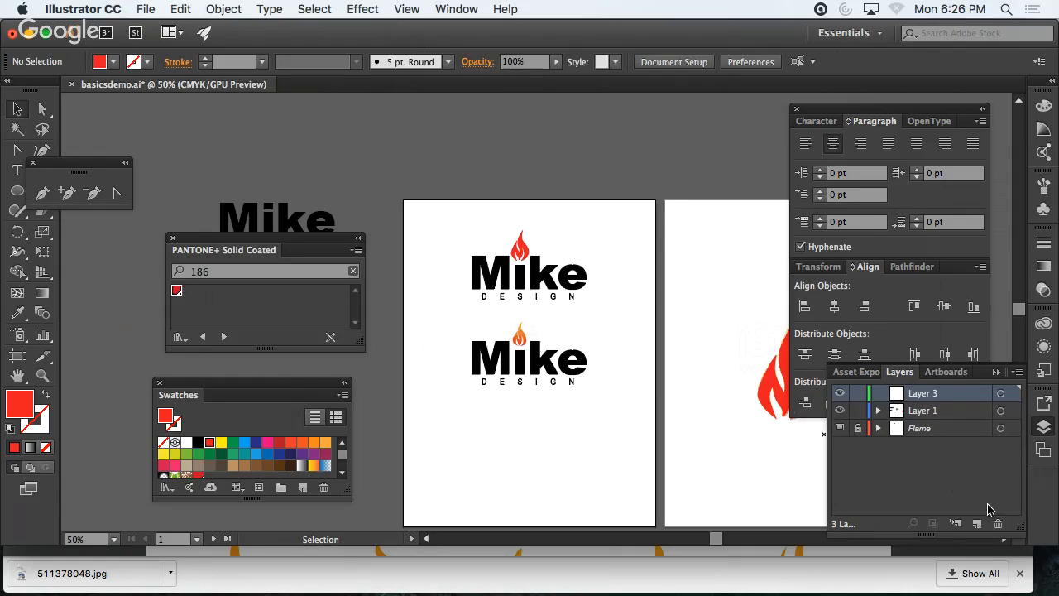
pyautogui.press('super+z')
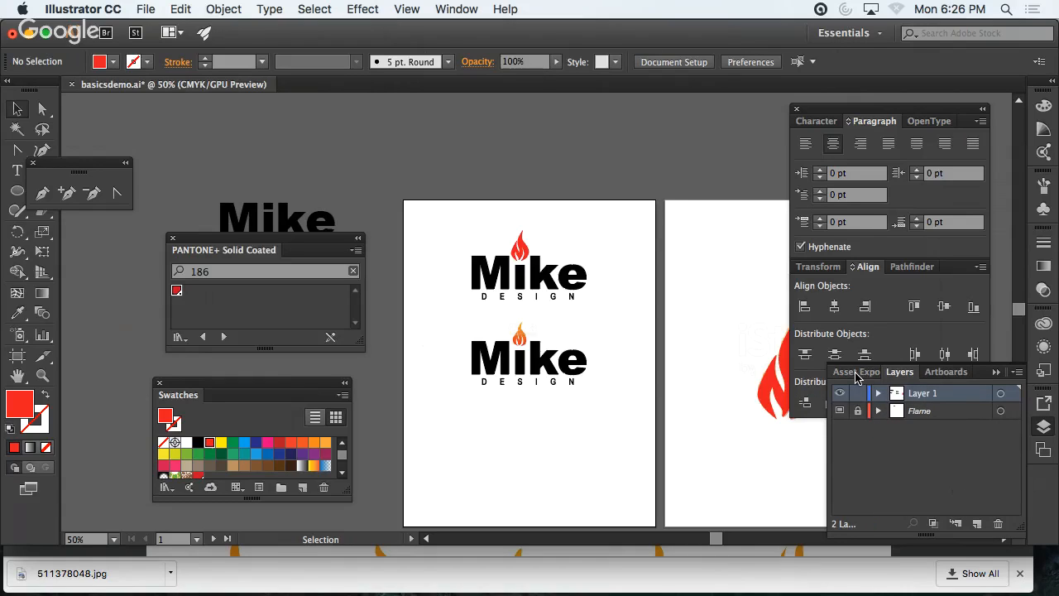
pyautogui.click(945, 372)
pyautogui.click(977, 524)
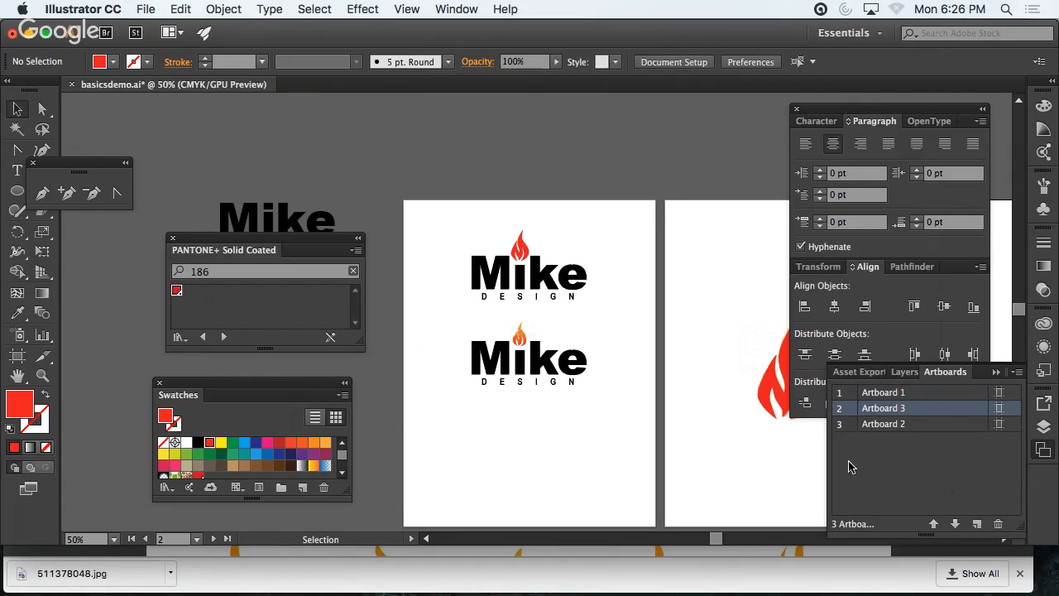
pyautogui.moveTo(753, 383); pyautogui.dragTo(537, 374)
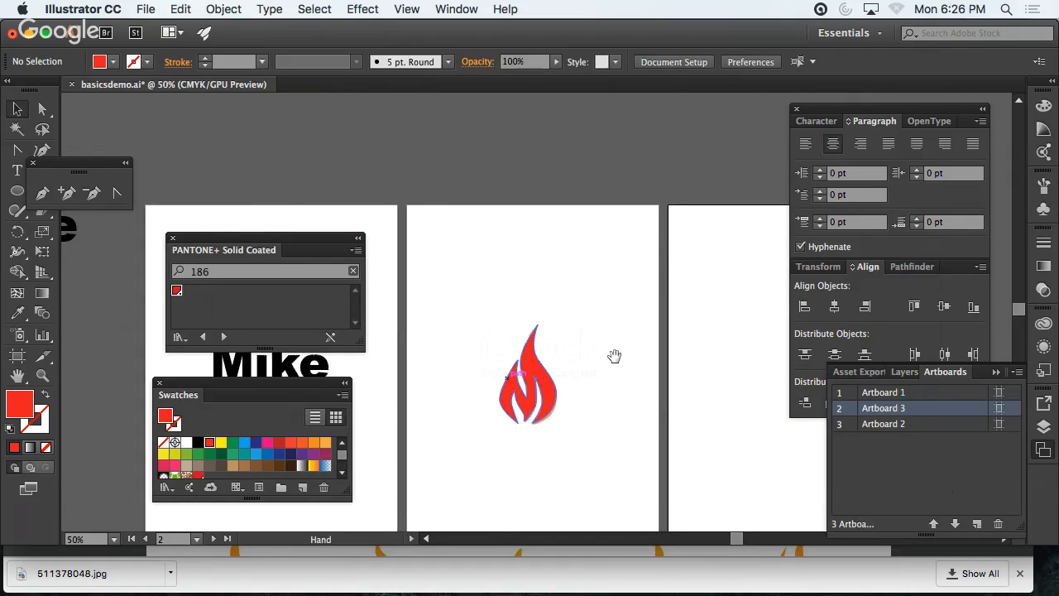
pyautogui.moveTo(614, 356); pyautogui.dragTo(369, 361)
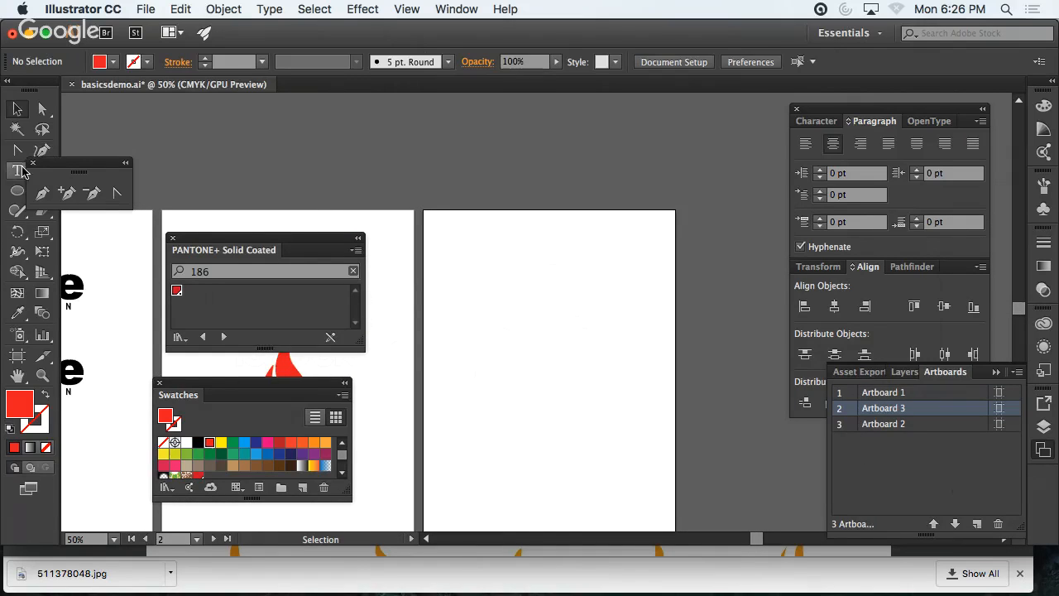
# - Move the floating pen tools clear of the toolbox and start a text object near the new artboard's upper edge
pyautogui.moveTo(46, 168); pyautogui.dragTo(102, 113)
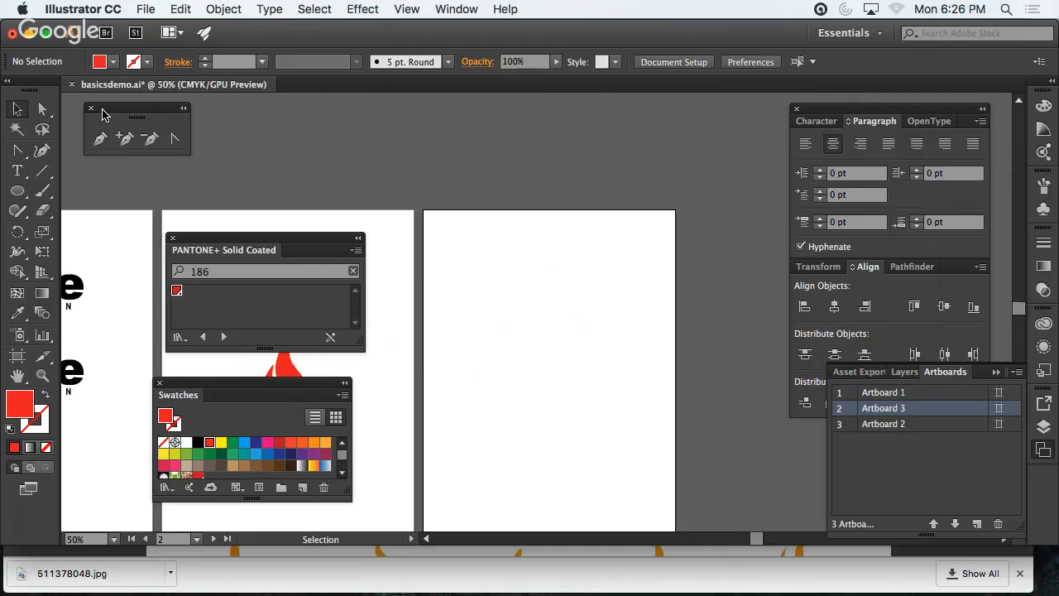
pyautogui.click(16, 171)
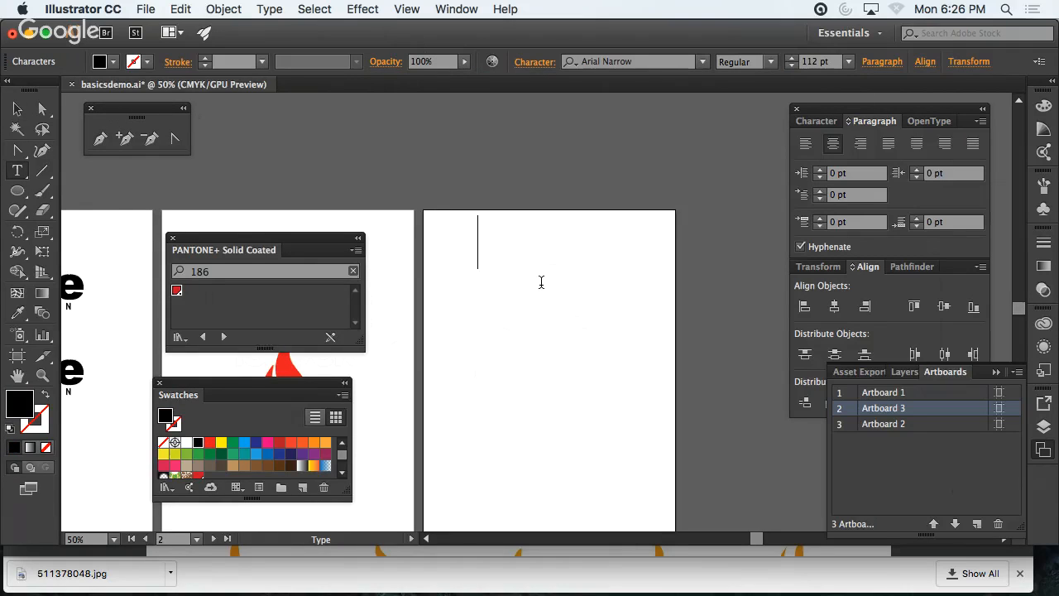
pyautogui.write('DERBIG')
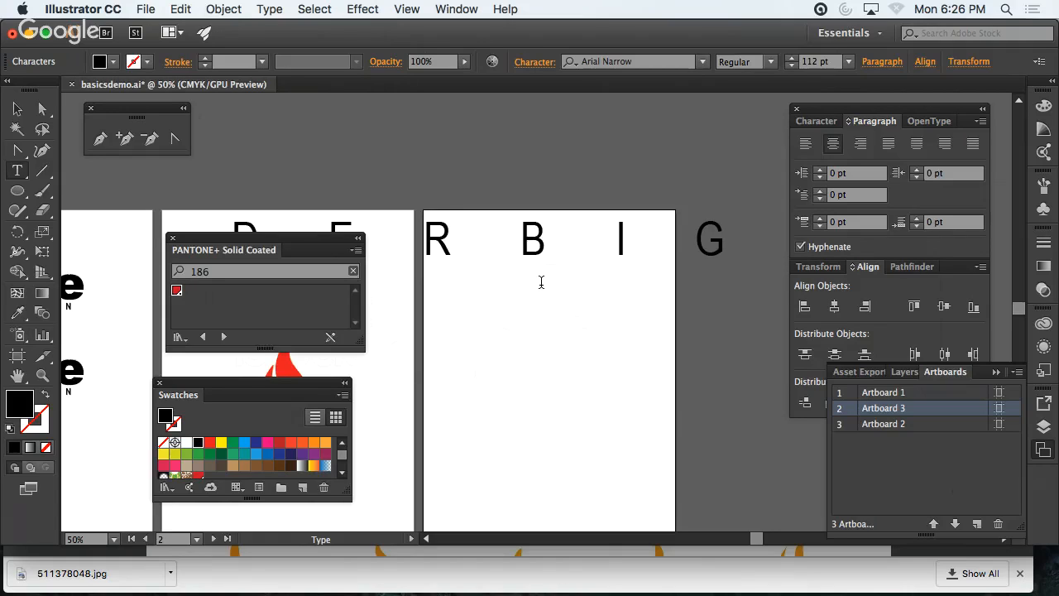
pyautogui.press('super+z')
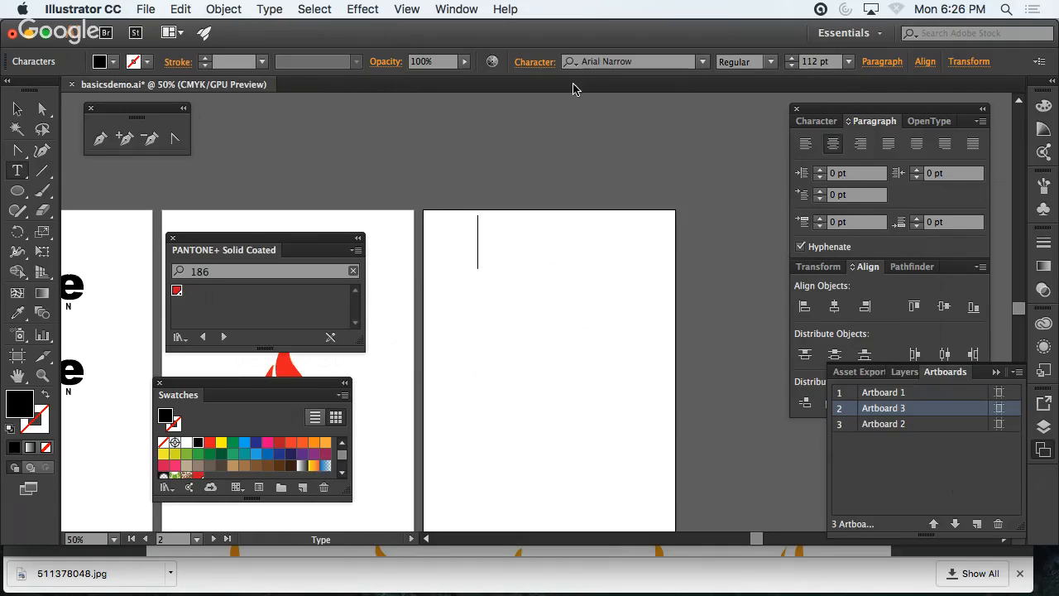
# - Set the new text's font to Arial Black and its tracking to 0
pyautogui.click(816, 123)
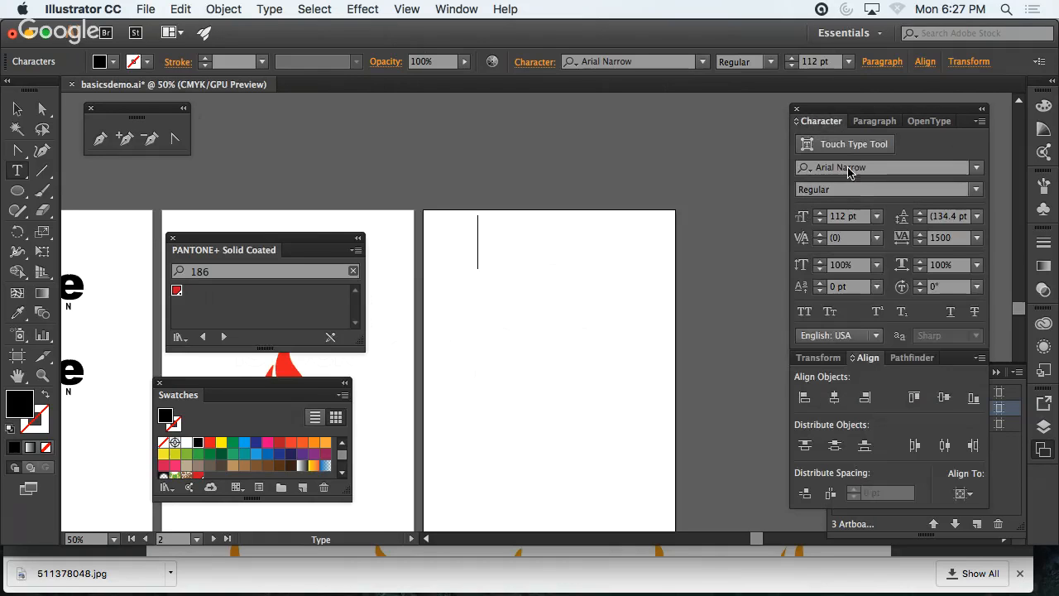
pyautogui.click(979, 168)
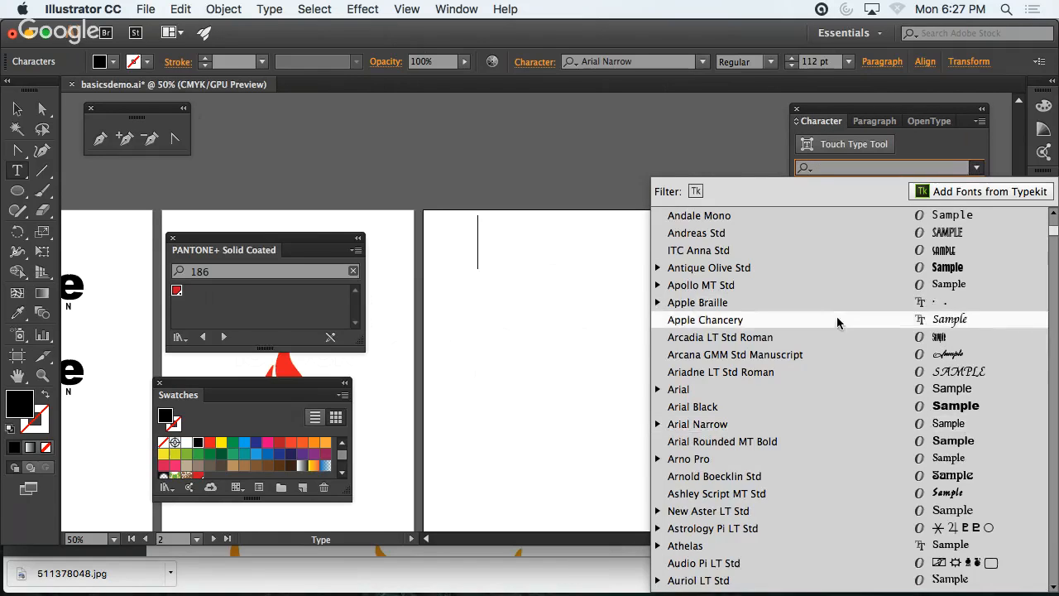
pyautogui.scroll(-15, 756, 324)
pyautogui.scroll(20, 821, 325)
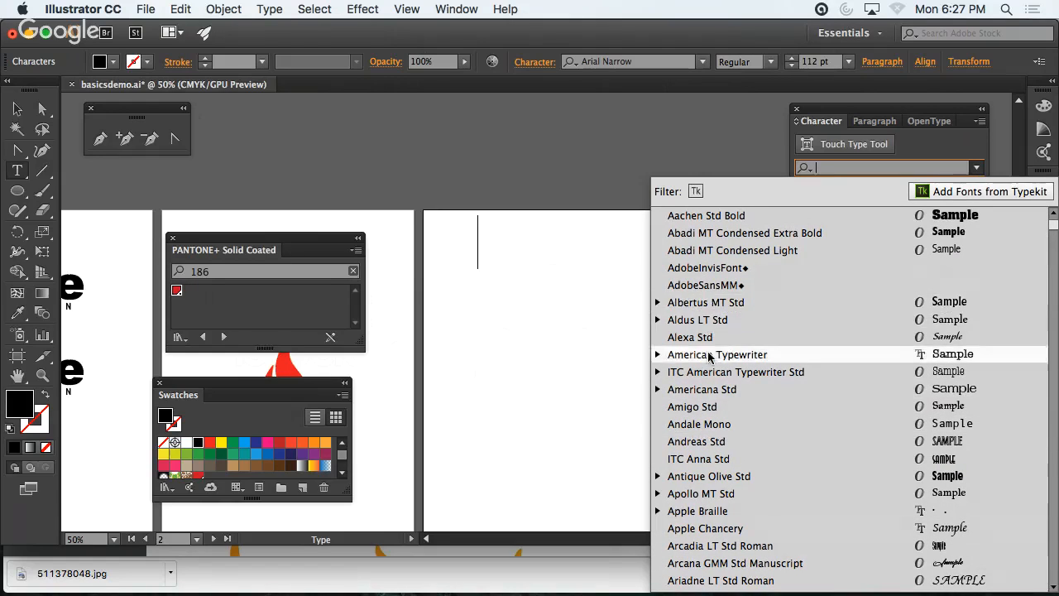
pyautogui.scroll(-4, 734, 448)
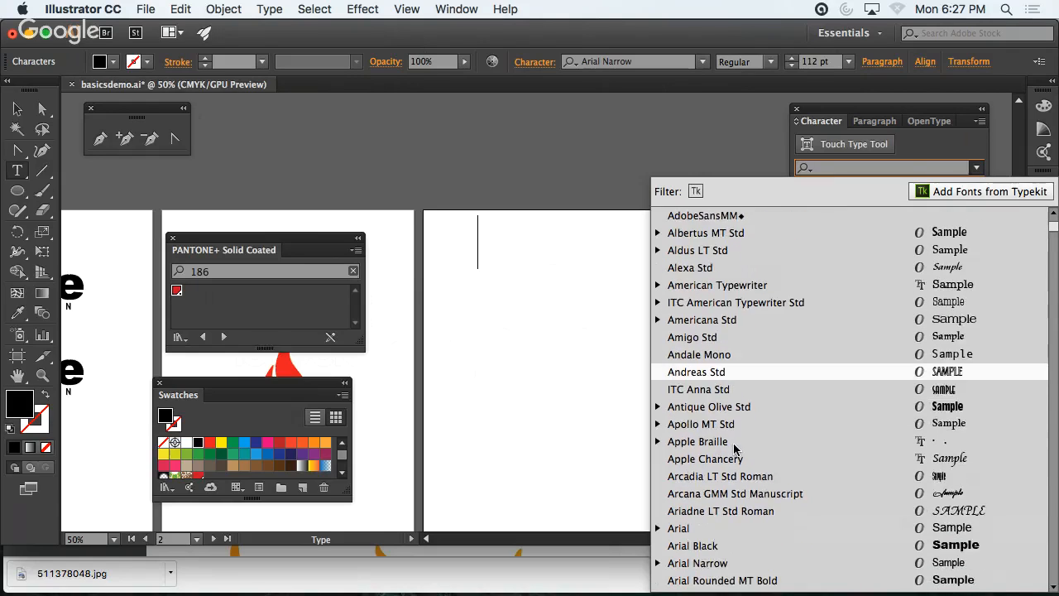
pyautogui.click(720, 553)
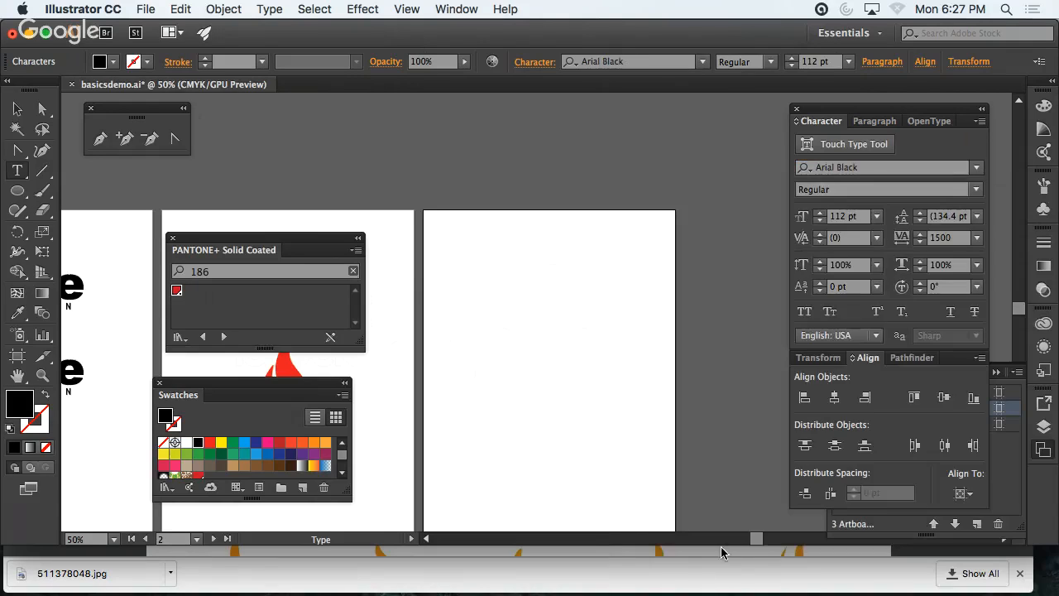
pyautogui.click(946, 237)
pyautogui.write('00')
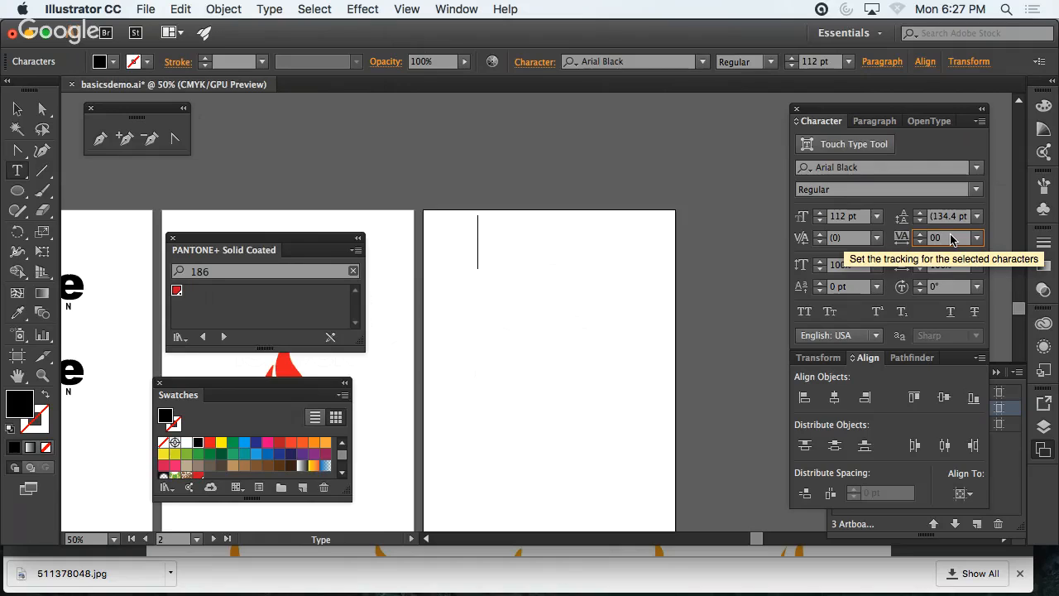
pyautogui.press('Return')
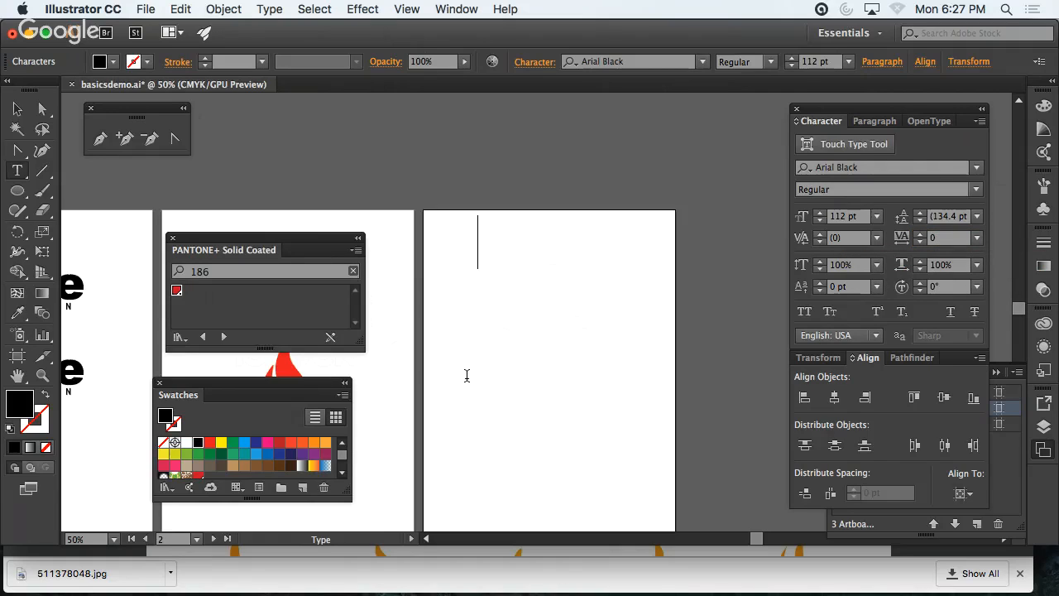
# - Enter the text BIGRED and place it across the upper part of the new artboard
pyautogui.write('BIGRED')
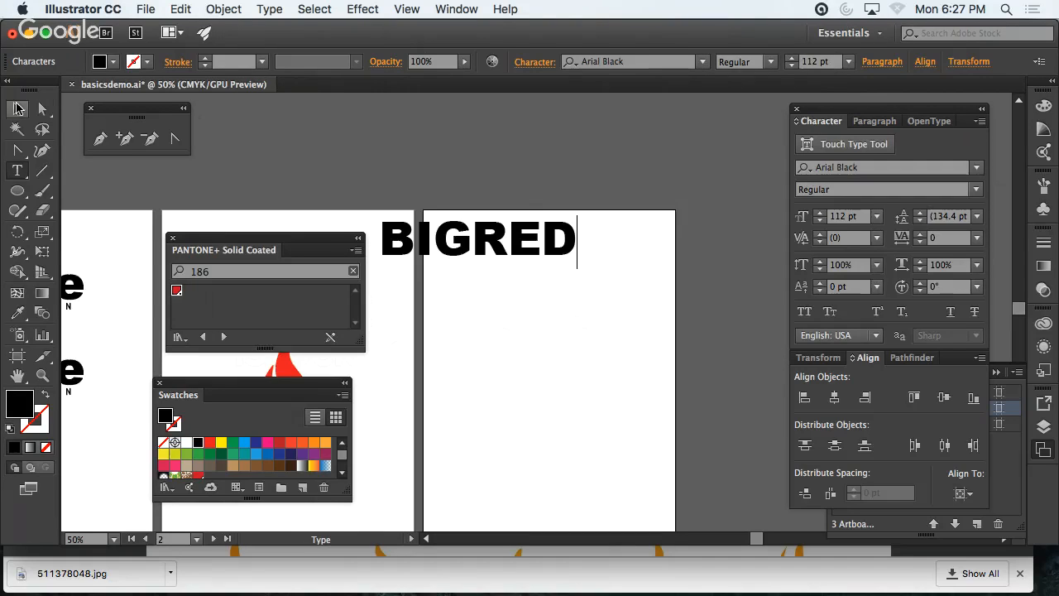
pyautogui.press('Escape')
pyautogui.moveTo(468, 250); pyautogui.dragTo(548, 289)
pyautogui.click(545, 377)
# - Convert the BIGRED text to outlines and deselect it
pyautogui.moveTo(463, 240); pyautogui.dragTo(682, 322)
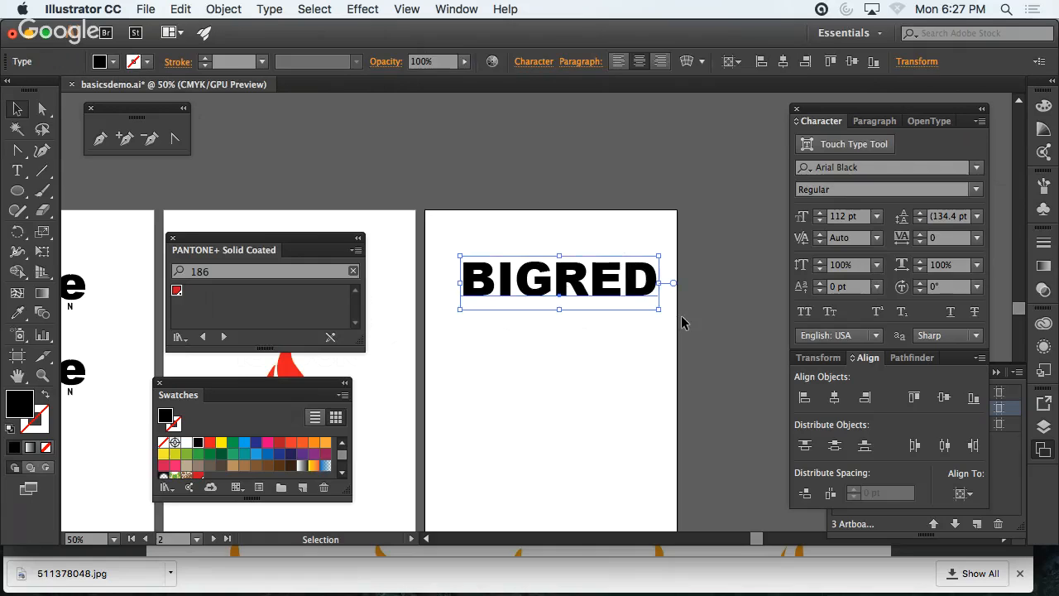
pyautogui.click(222, 9)
pyautogui.moveTo(302, 12)
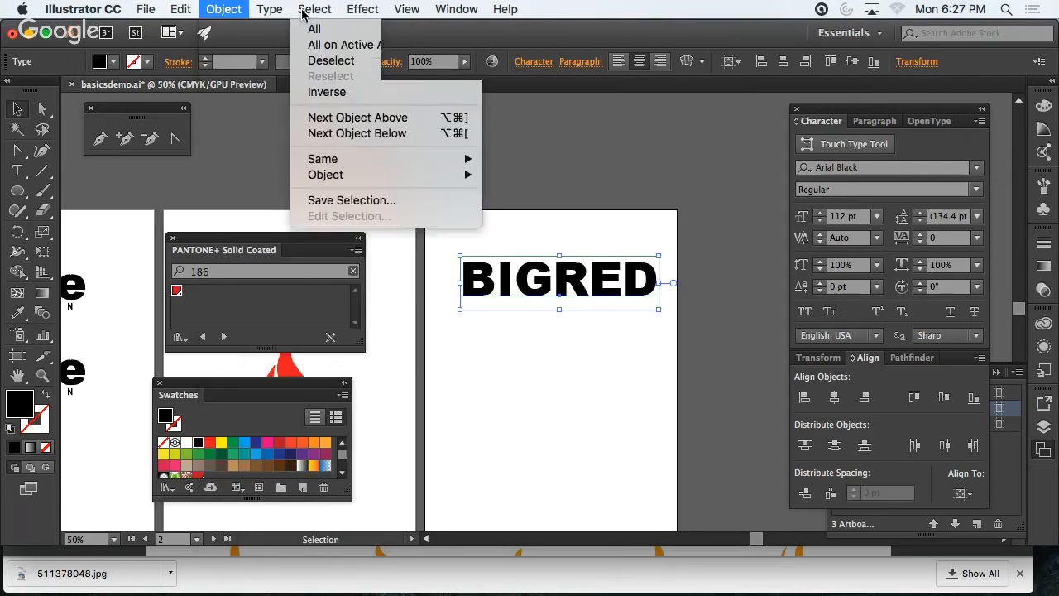
pyautogui.moveTo(269, 9)
pyautogui.click(324, 283)
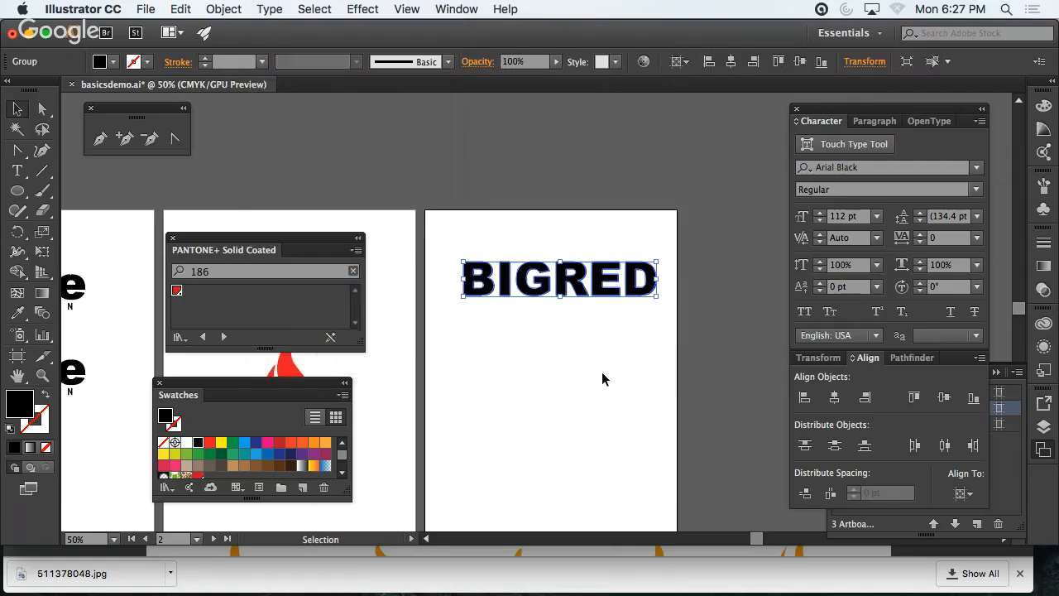
pyautogui.click(604, 377)
pyautogui.click(528, 292)
pyautogui.click(542, 353)
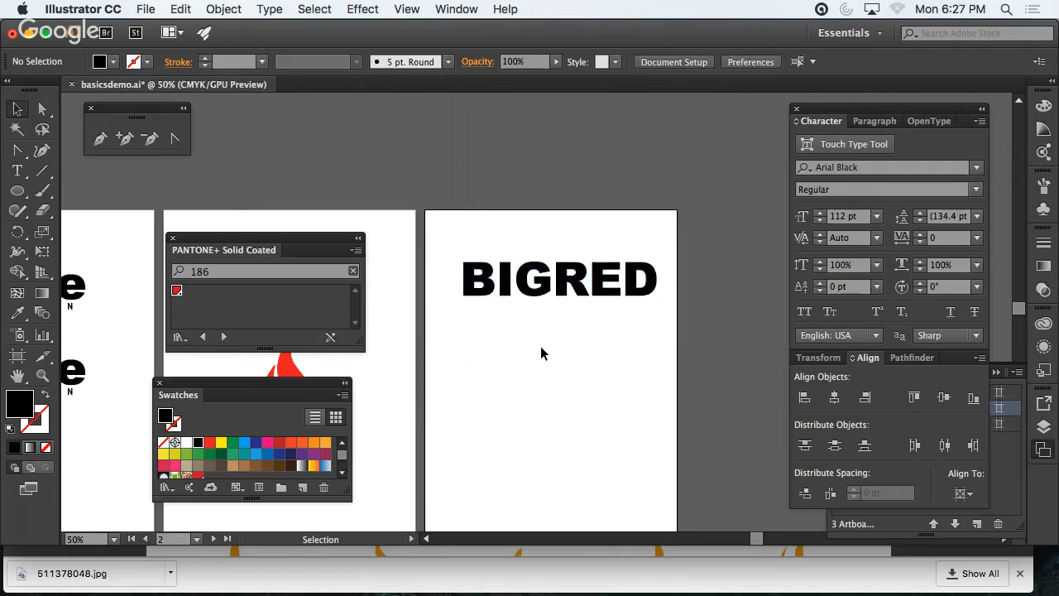
# - Ungroup the outlined BIGRED lettering into separate letters
pyautogui.click(527, 285)
pyautogui.click(223, 9)
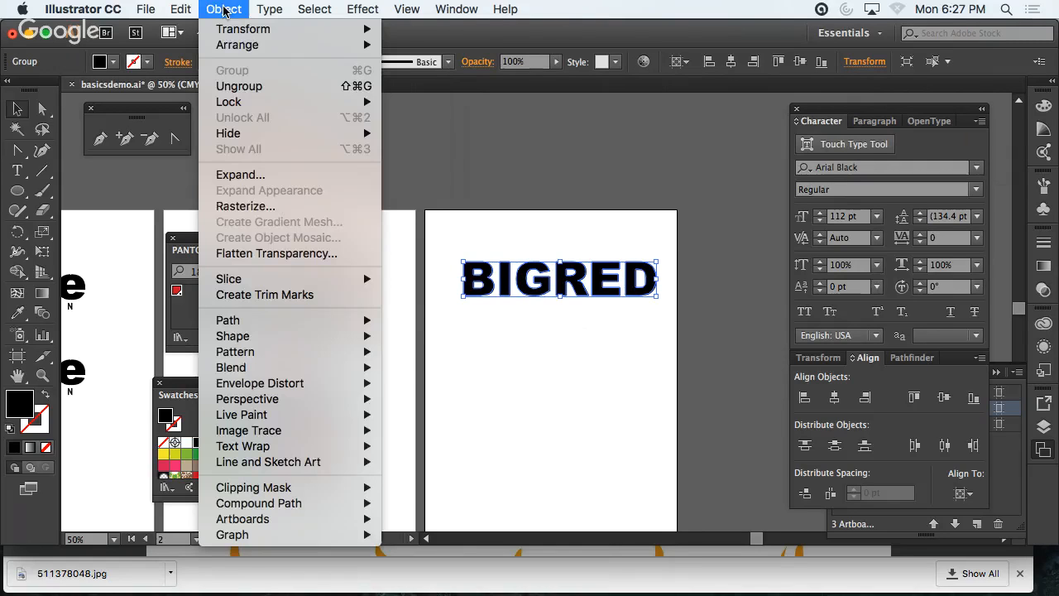
pyautogui.click(273, 86)
pyautogui.click(576, 353)
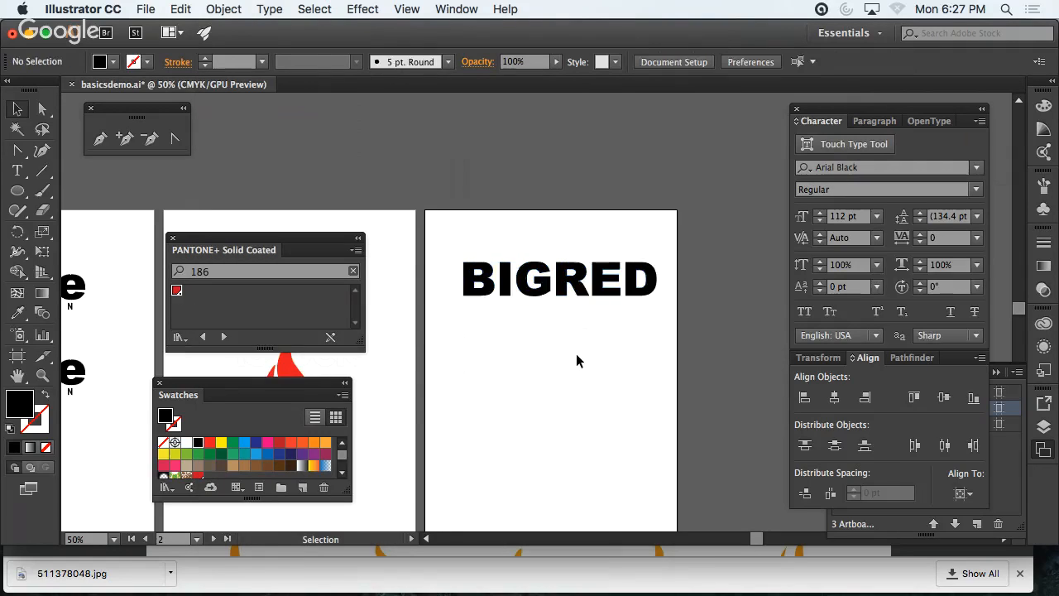
# - Swap the two words by moving the letters RED in front of BIG so the lettering reads REDBIG
pyautogui.moveTo(560, 255); pyautogui.dragTo(446, 296)
pyautogui.click(503, 337)
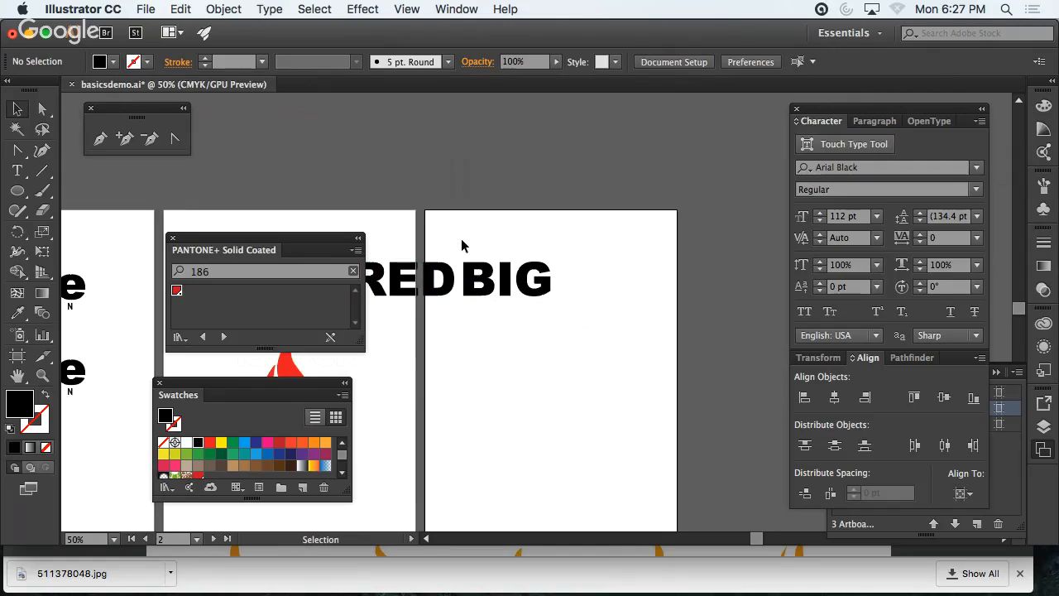
pyautogui.moveTo(462, 246); pyautogui.dragTo(621, 299)
pyautogui.click(600, 346)
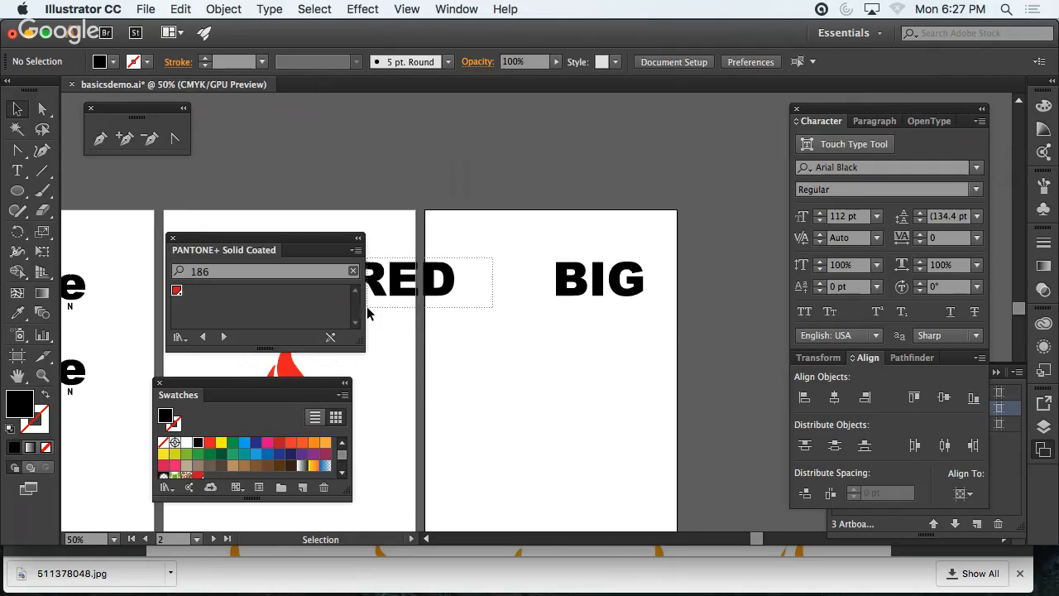
pyautogui.moveTo(380, 295); pyautogui.dragTo(456, 291)
pyautogui.click(555, 380)
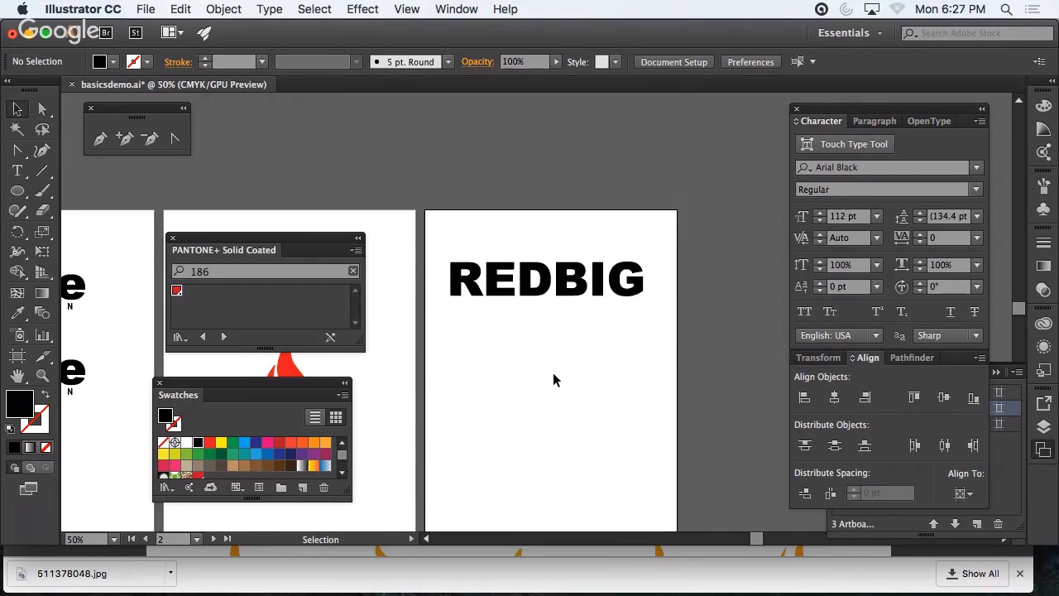
pyautogui.moveTo(449, 236); pyautogui.dragTo(539, 314)
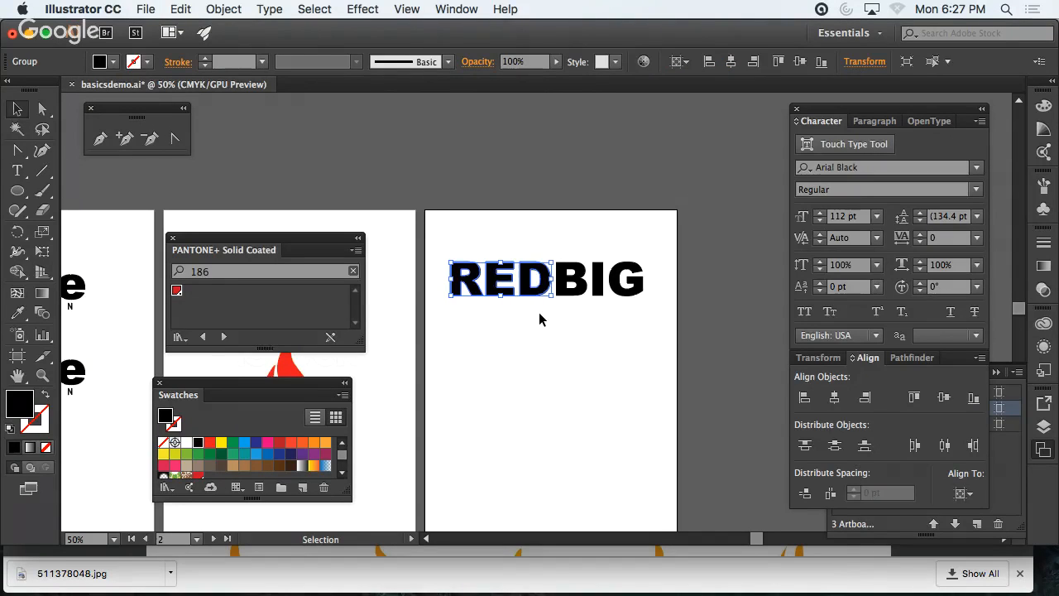
pyautogui.moveTo(569, 251); pyautogui.dragTo(648, 309)
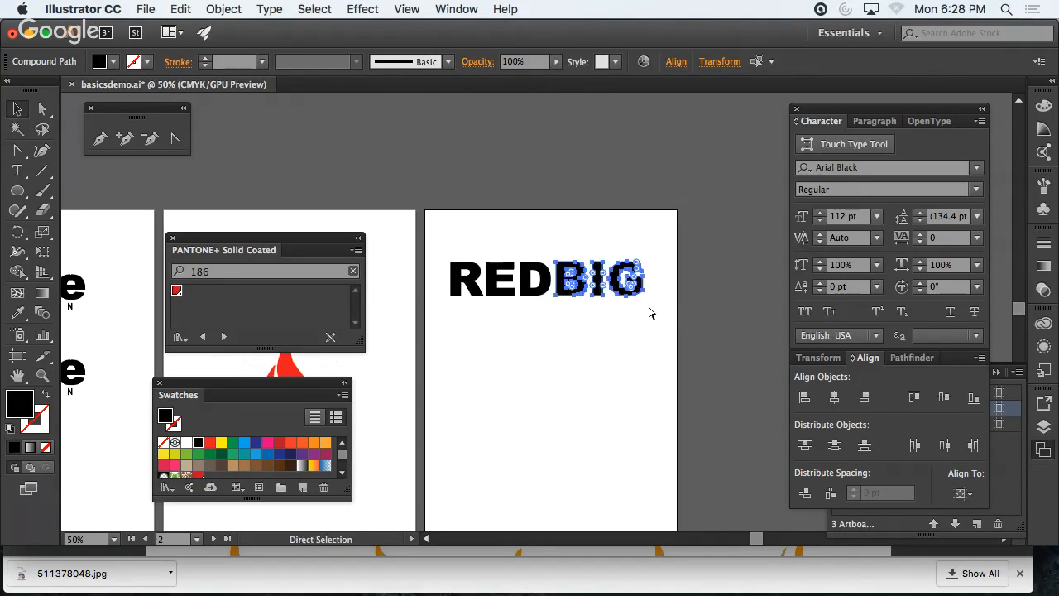
pyautogui.click(507, 334)
pyautogui.moveTo(441, 245); pyautogui.dragTo(537, 317)
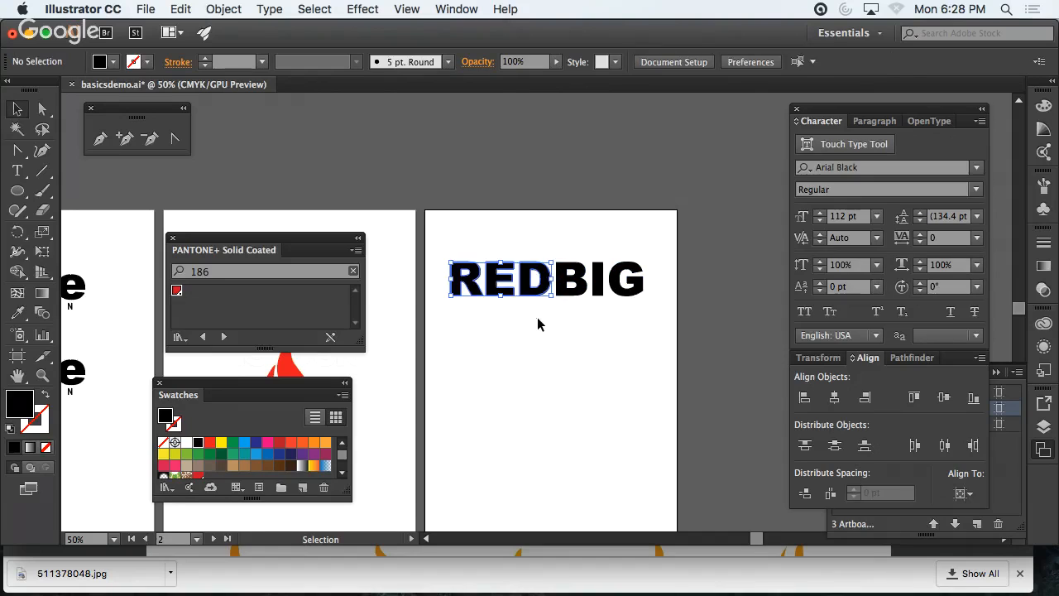
pyautogui.click(44, 235)
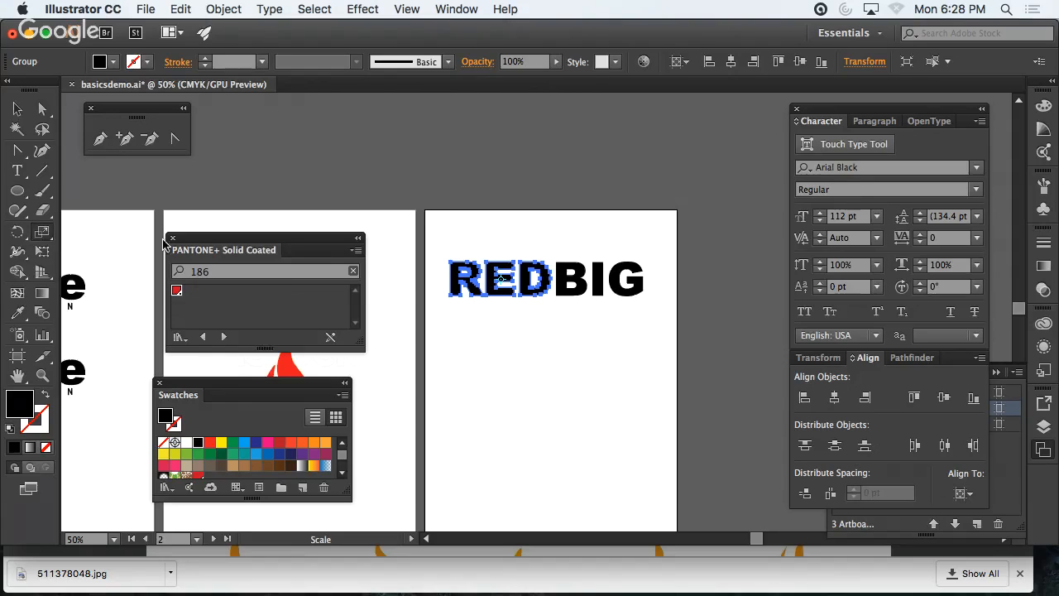
pyautogui.press('v')
pyautogui.press('super+shift+a')
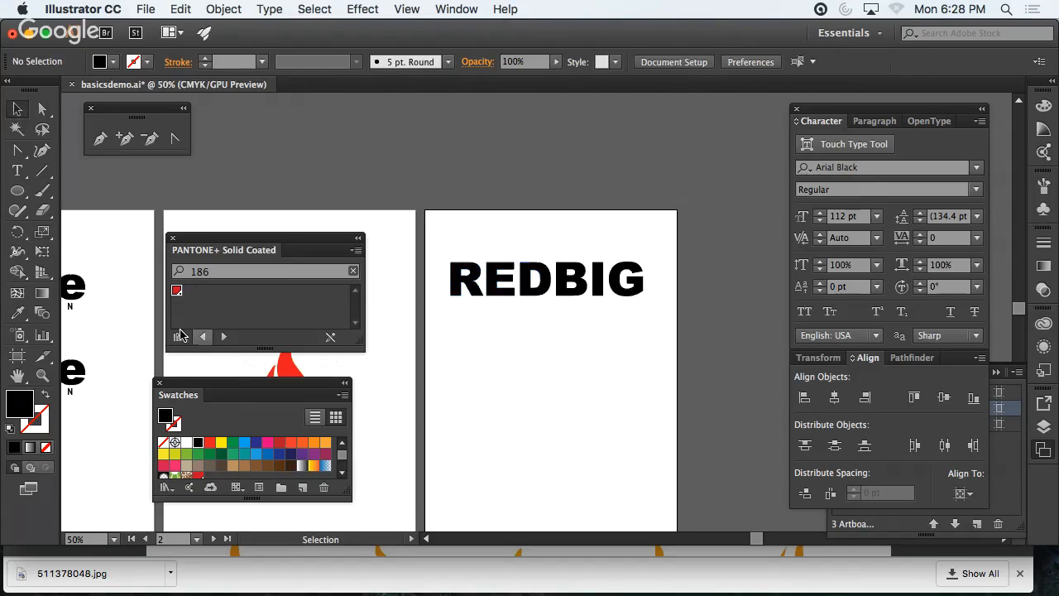
pyautogui.click(44, 236)
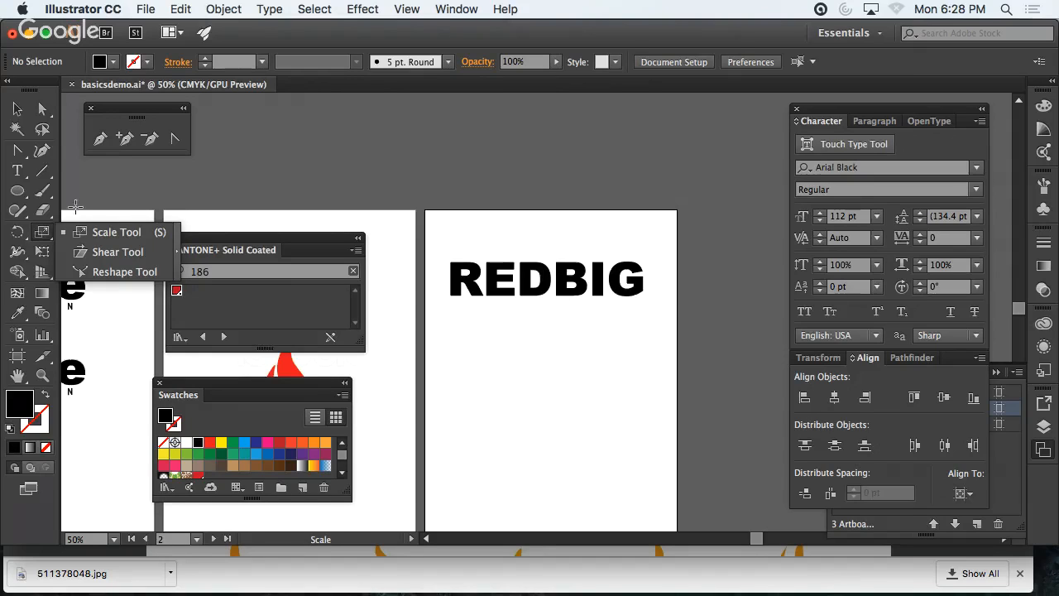
pyautogui.press('v')
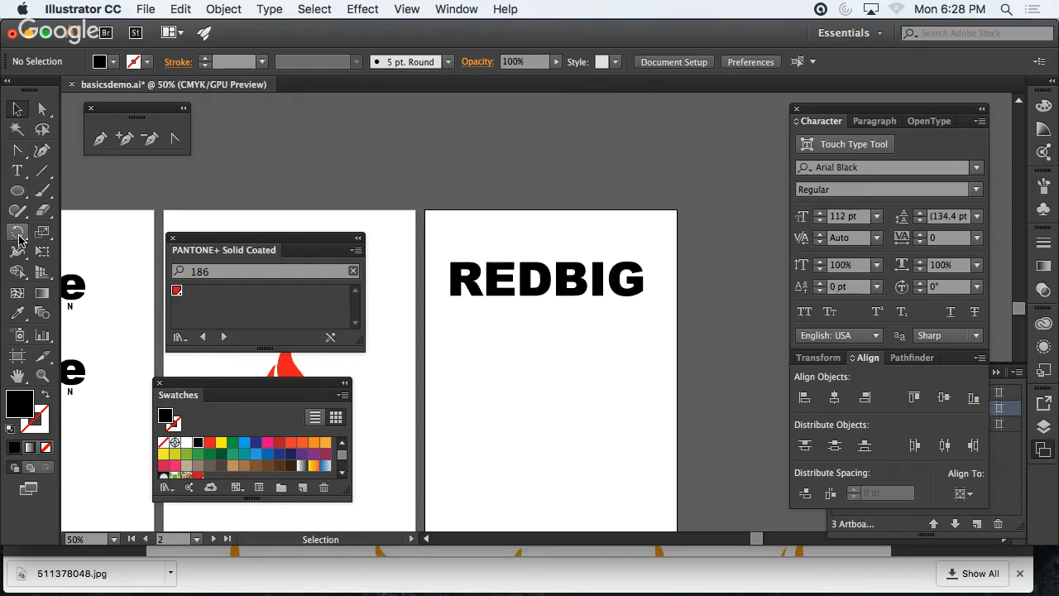
pyautogui.click(18, 239)
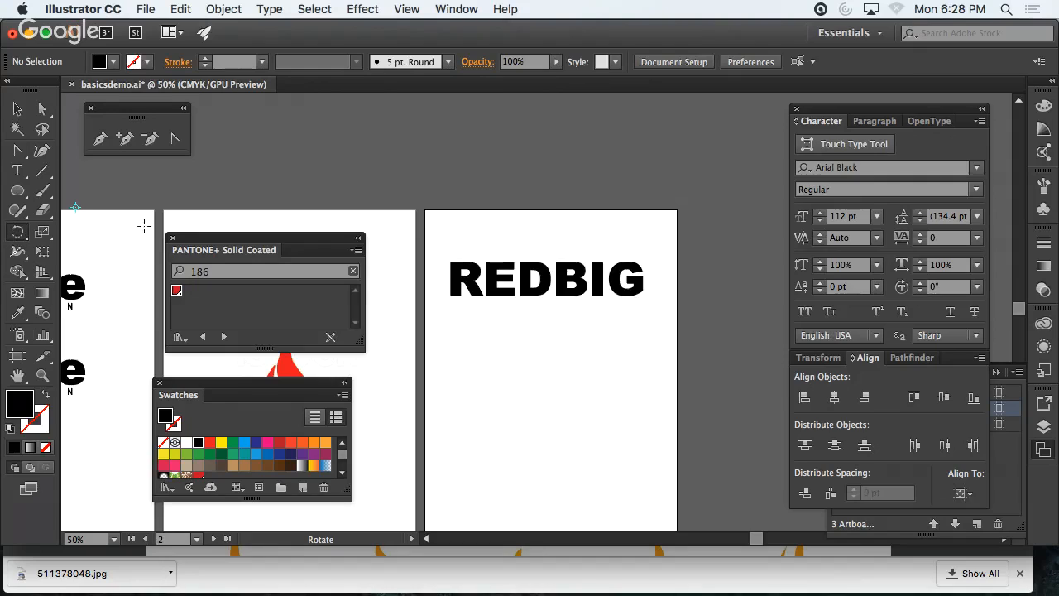
pyautogui.press('v')
pyautogui.scroll(-1, 301, 184)
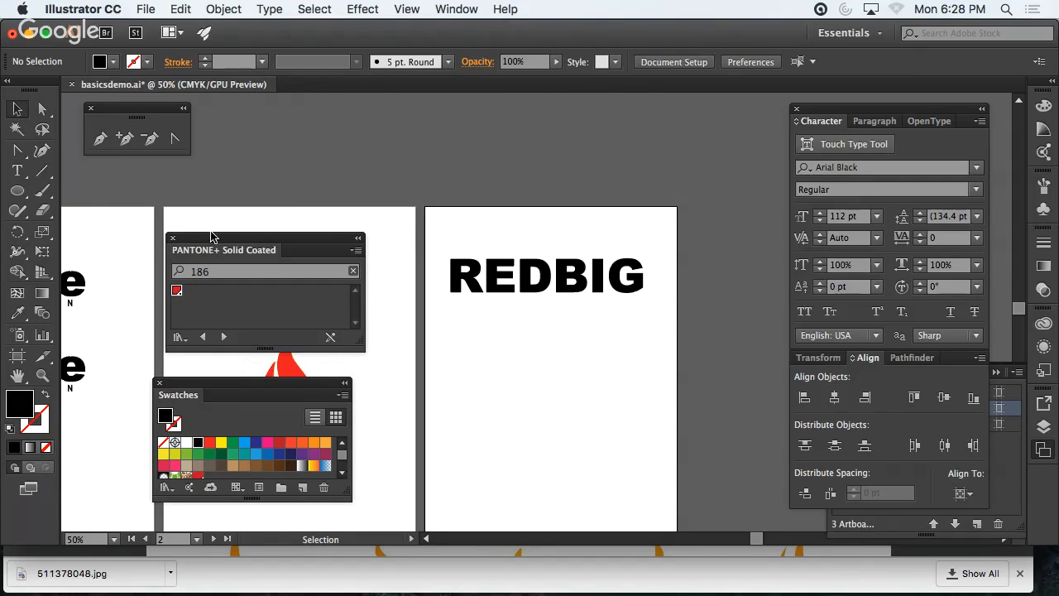
pyautogui.click(23, 235)
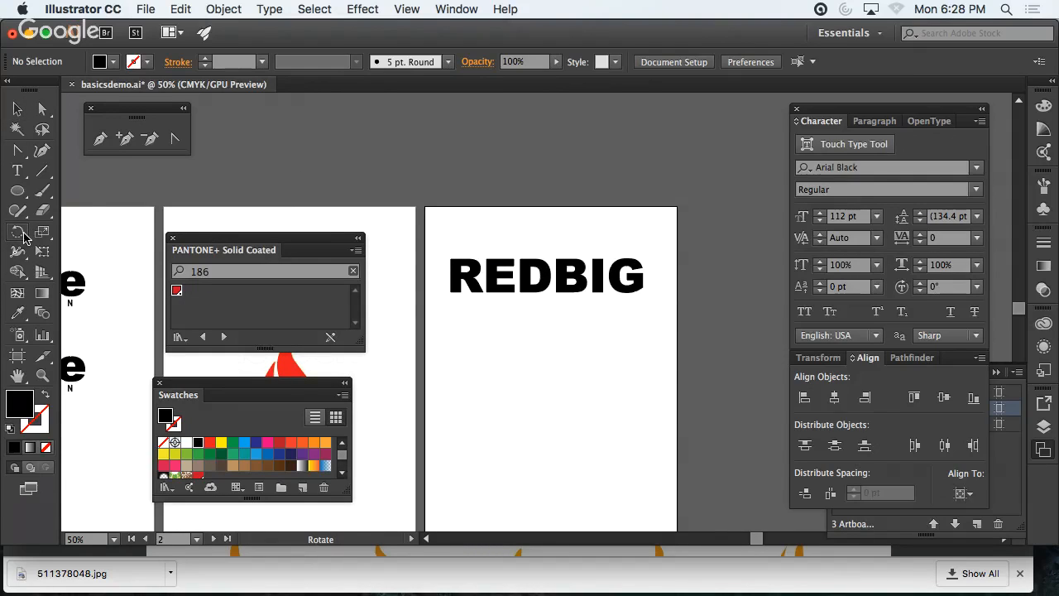
pyautogui.press('v')
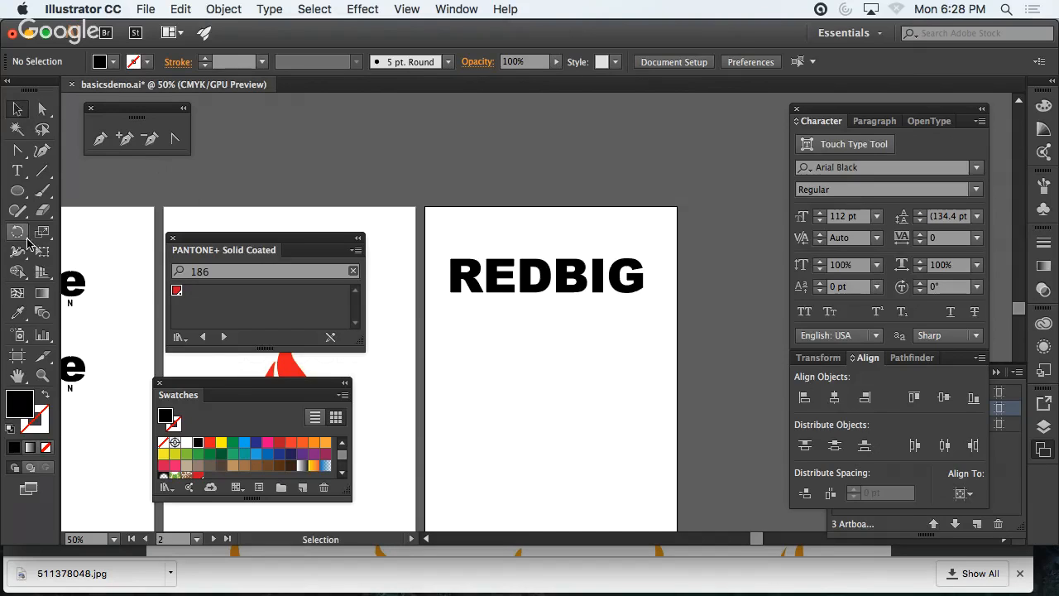
pyautogui.click(27, 238)
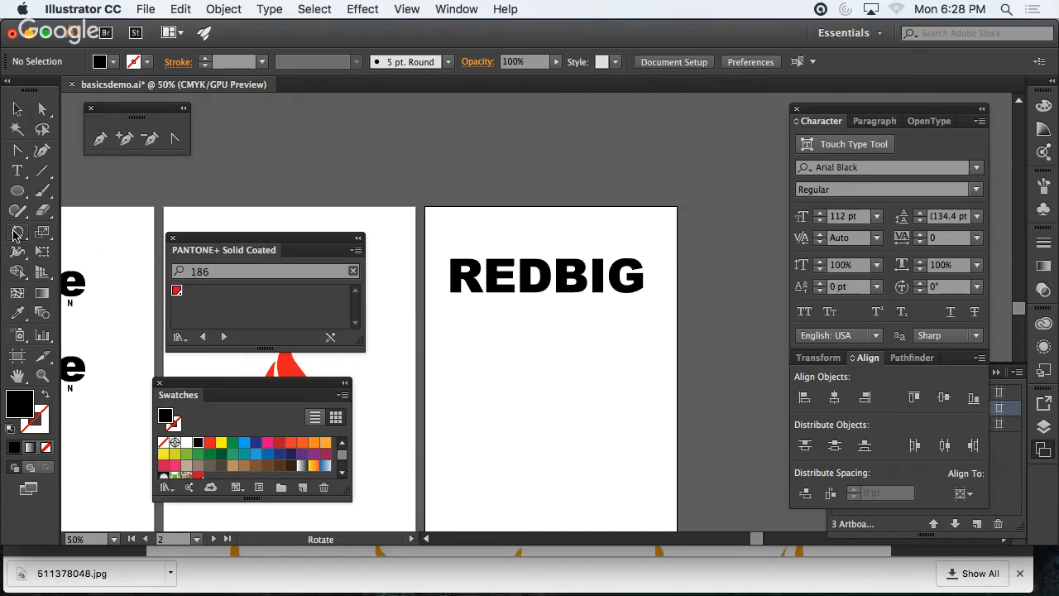
pyautogui.press('v')
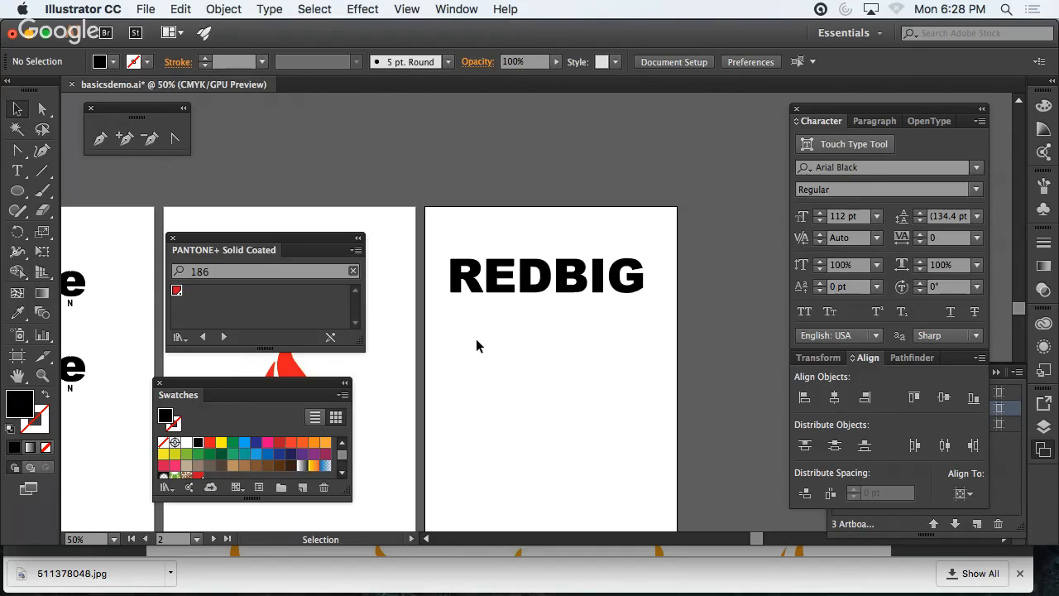
# - Tear off the Rotate and Reflect tools as a floating set above the artboards and return to the Selection tool
pyautogui.click(20, 235)
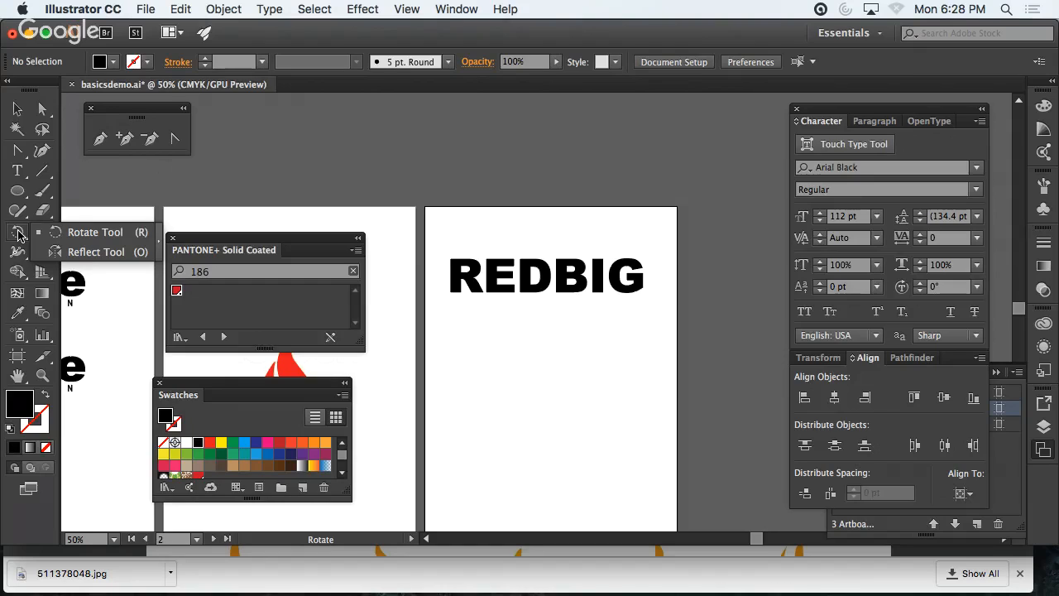
pyautogui.click(158, 240)
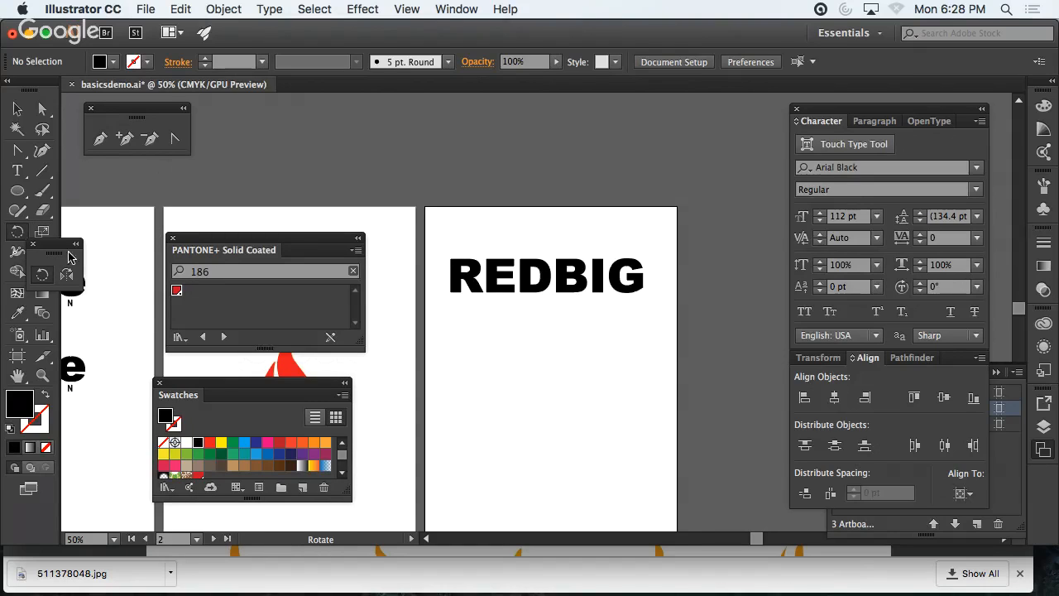
pyautogui.moveTo(56, 245); pyautogui.dragTo(321, 131)
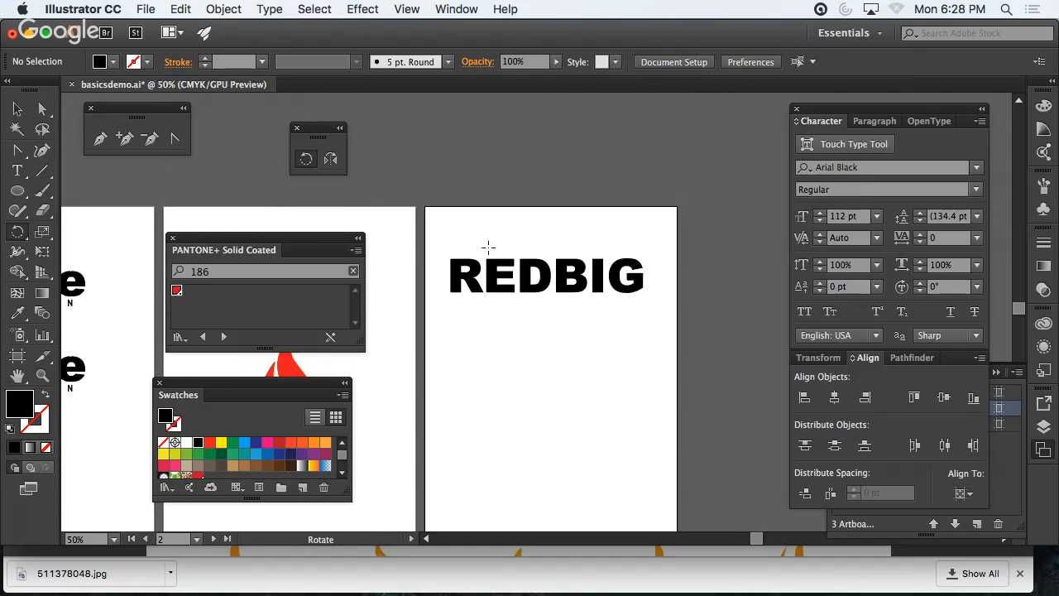
pyautogui.press('v')
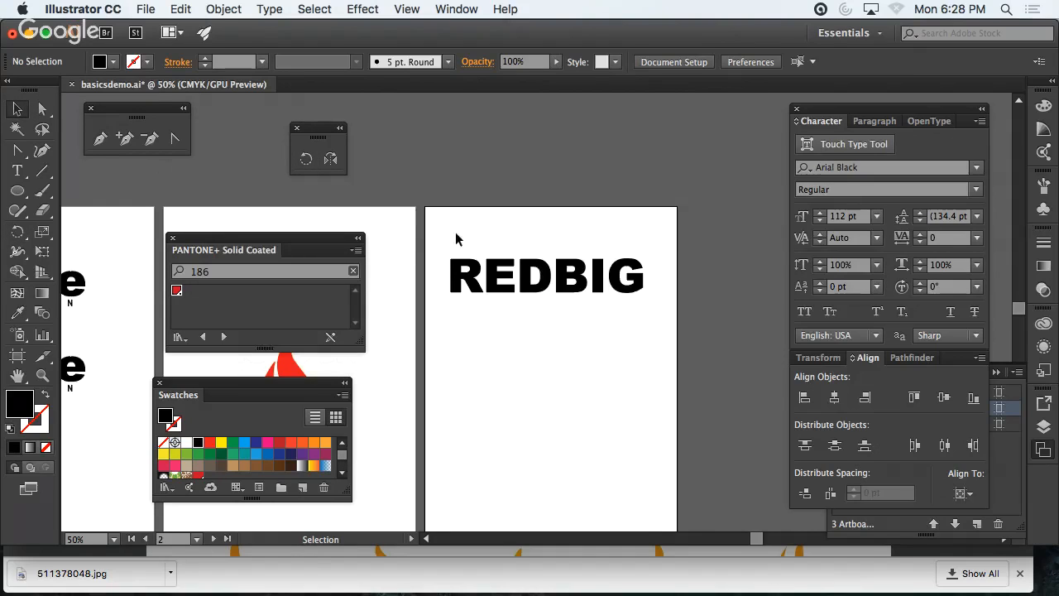
# - Reflect the word RED across the vertical axis so its letters read backwards beside BIG
pyautogui.moveTo(540, 315); pyautogui.dragTo(540, 314)
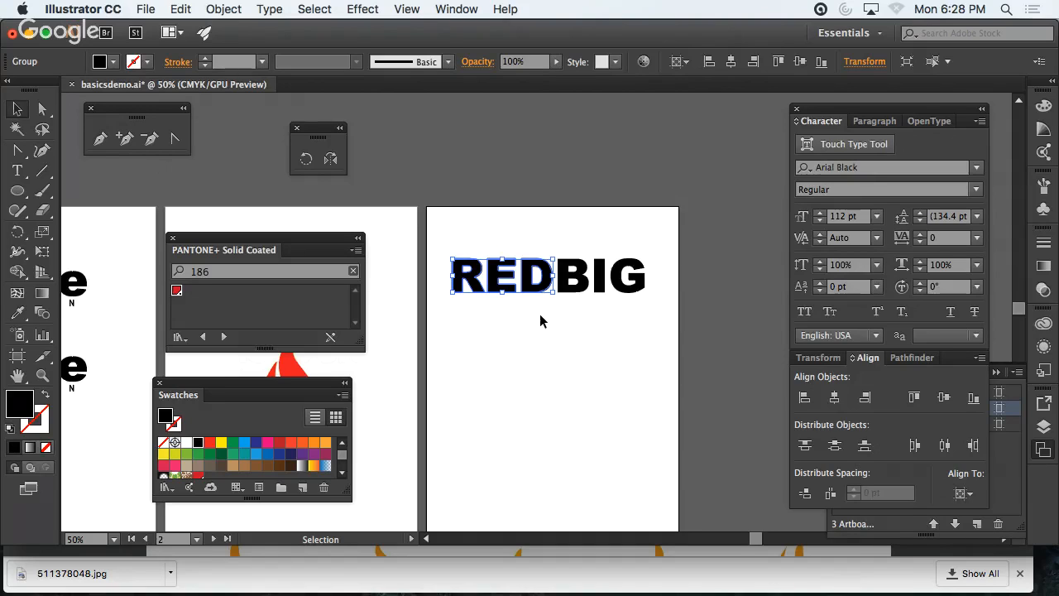
pyautogui.click(331, 160)
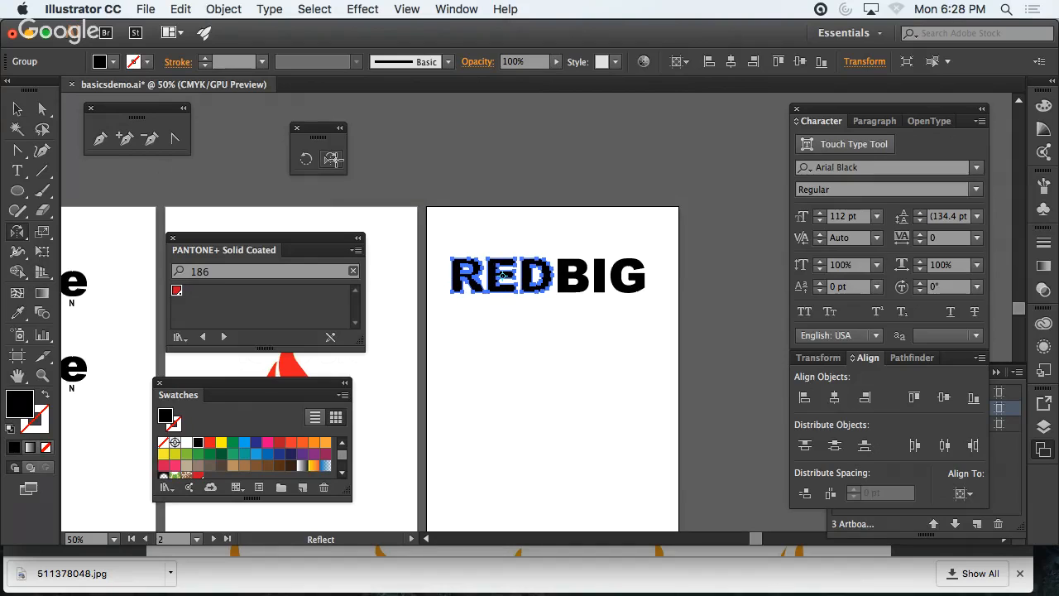
pyautogui.doubleClick(330, 162)
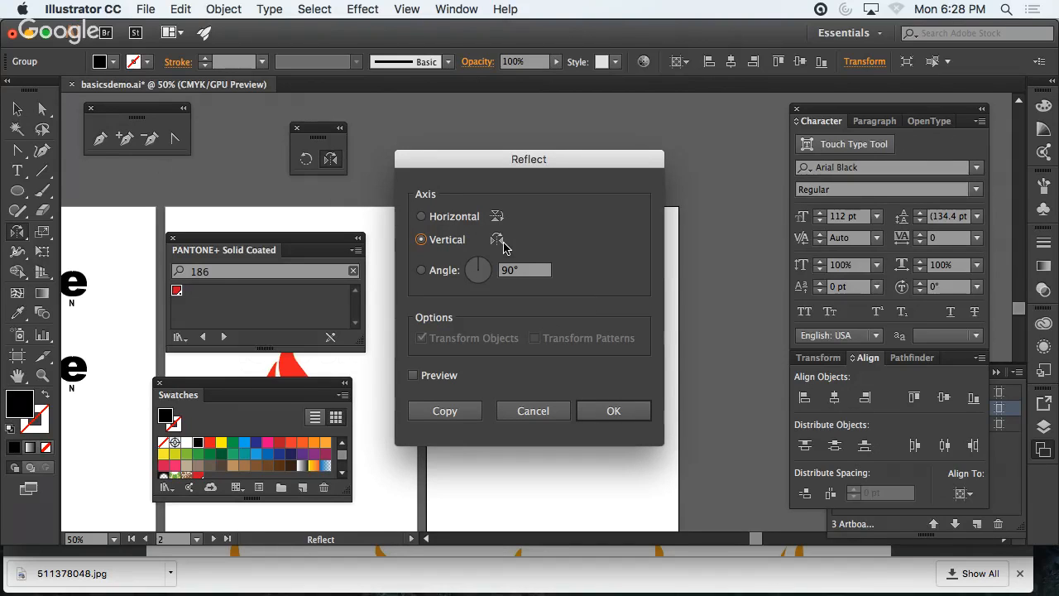
pyautogui.click(619, 408)
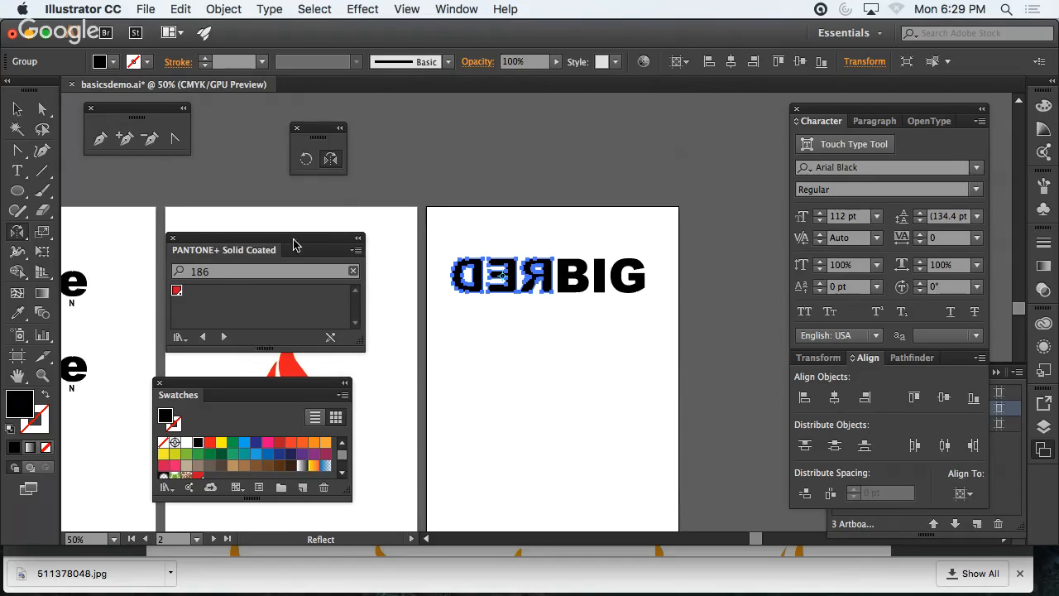
# - Fill the mirrored RED letters with the PANTONE 186 red swatch and deselect them
pyautogui.click(16, 108)
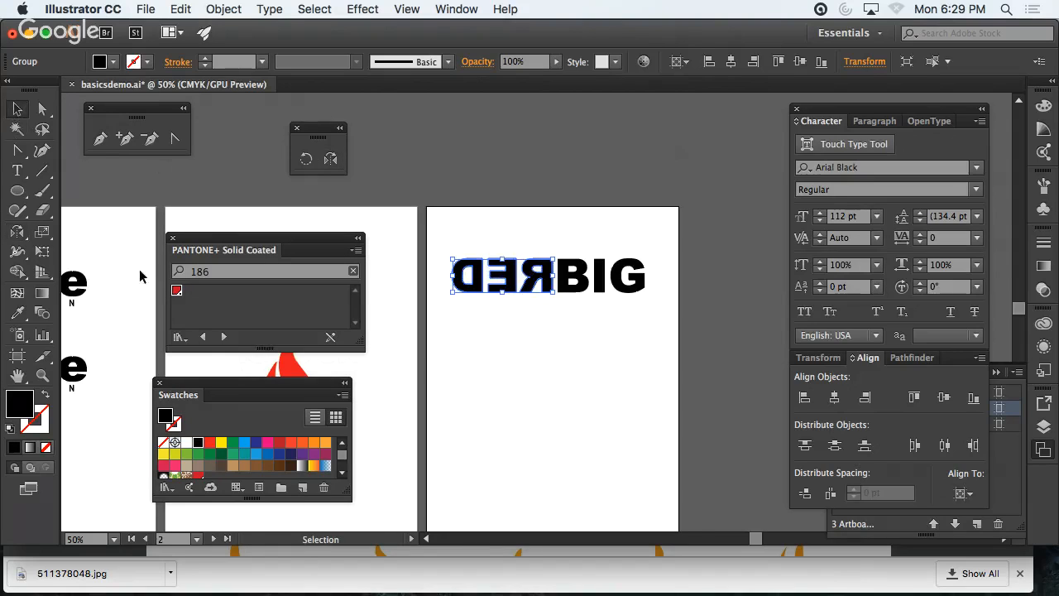
pyautogui.click(177, 290)
pyautogui.click(548, 416)
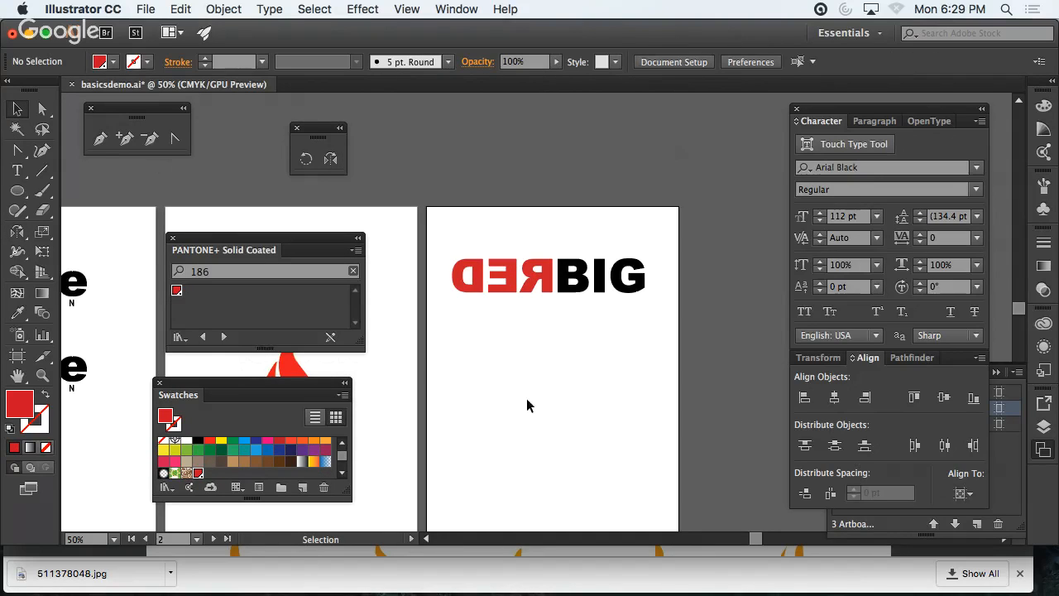
# - Duplicate the complete red and black lettering directly below the original on the same artboard
pyautogui.click(613, 308)
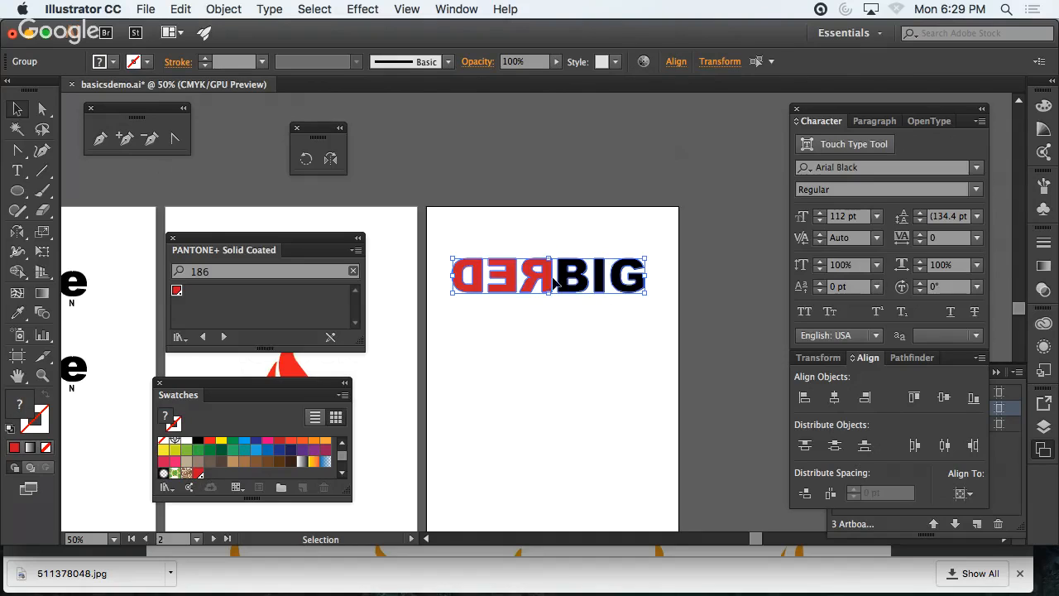
pyautogui.moveTo(551, 283); pyautogui.dragTo(544, 353)
pyautogui.press('super+shift+a')
# - Move the upper lettering closer to the artboard's top edge and deselect it
pyautogui.moveTo(448, 236); pyautogui.dragTo(644, 304)
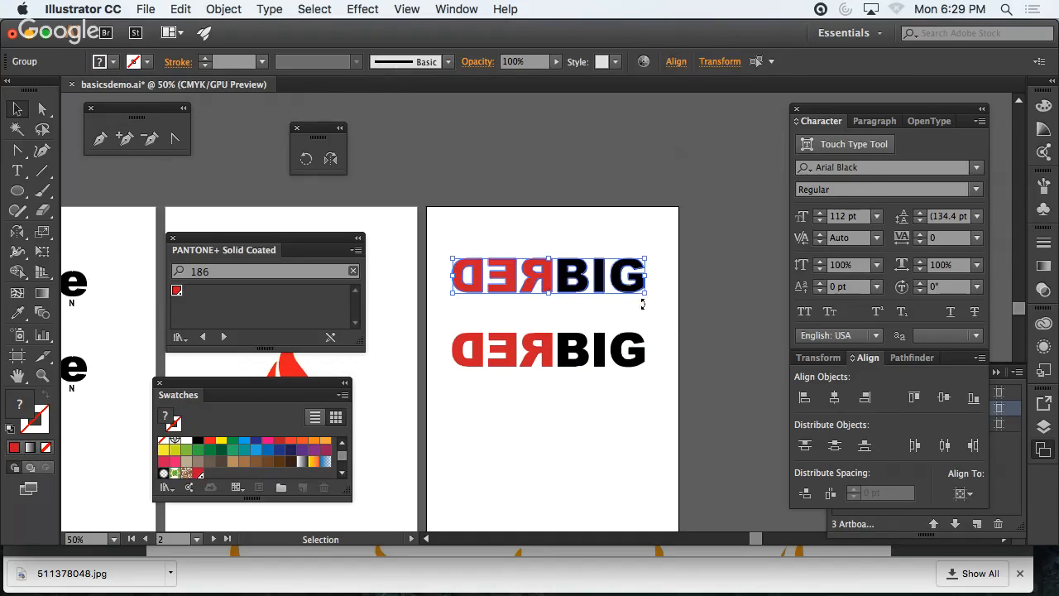
pyautogui.moveTo(566, 293); pyautogui.dragTo(560, 256)
pyautogui.click(554, 288)
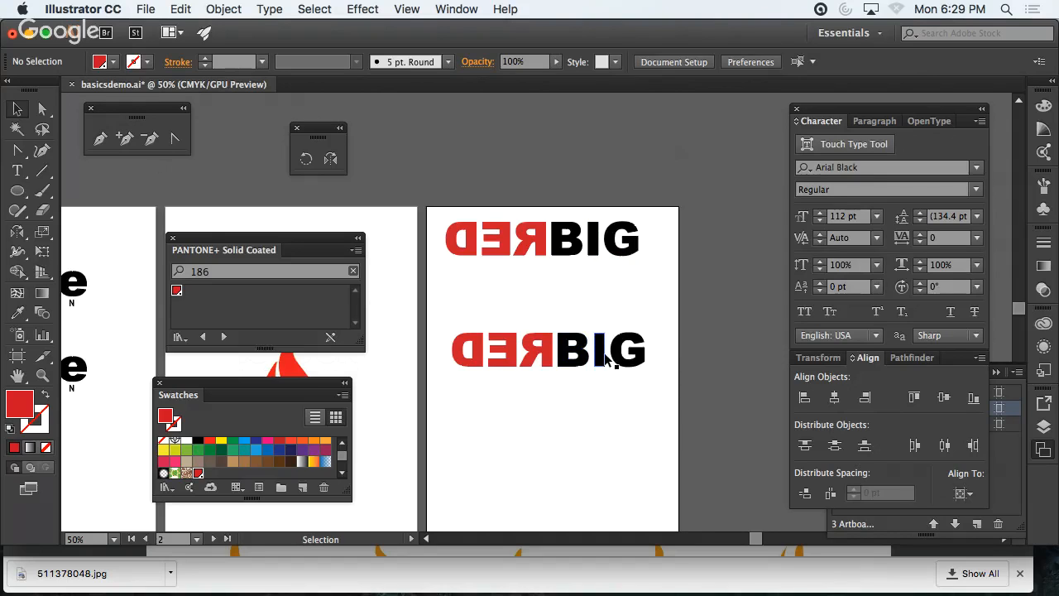
# - Close the Swatches panel and move the PANTONE+ Solid Coated library clear of the lower lettering
pyautogui.press('super+equal')
pyautogui.press('super+equal')
pyautogui.press('super+equal')
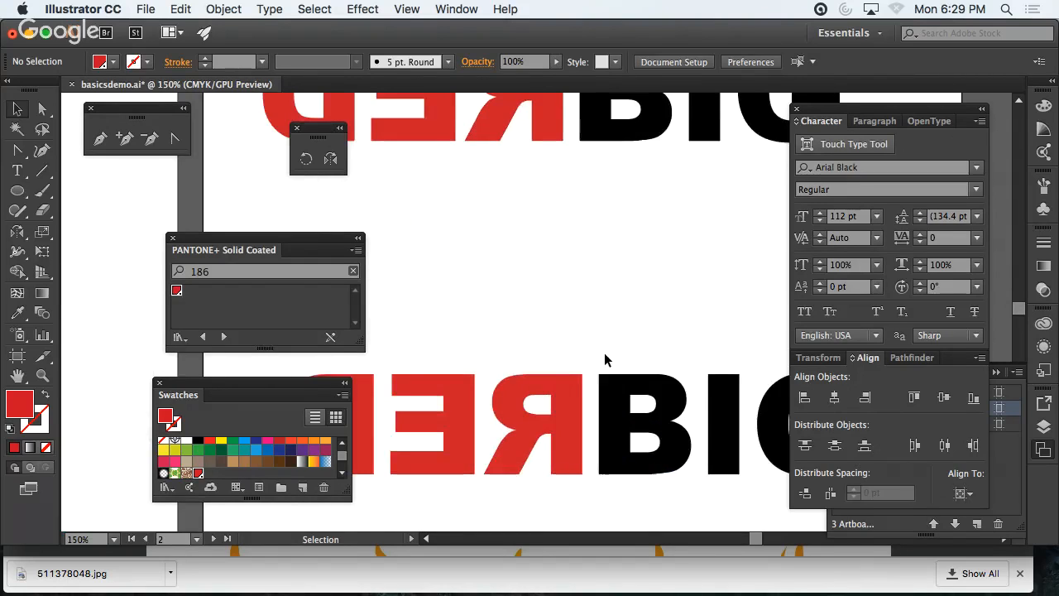
pyautogui.moveTo(611, 332); pyautogui.dragTo(612, 232)
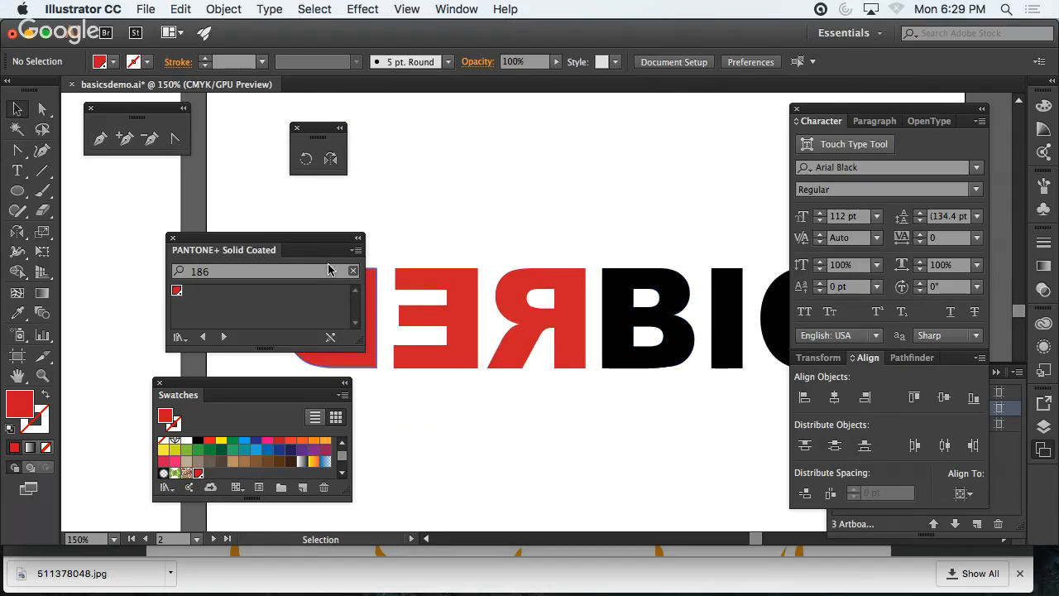
pyautogui.click(159, 383)
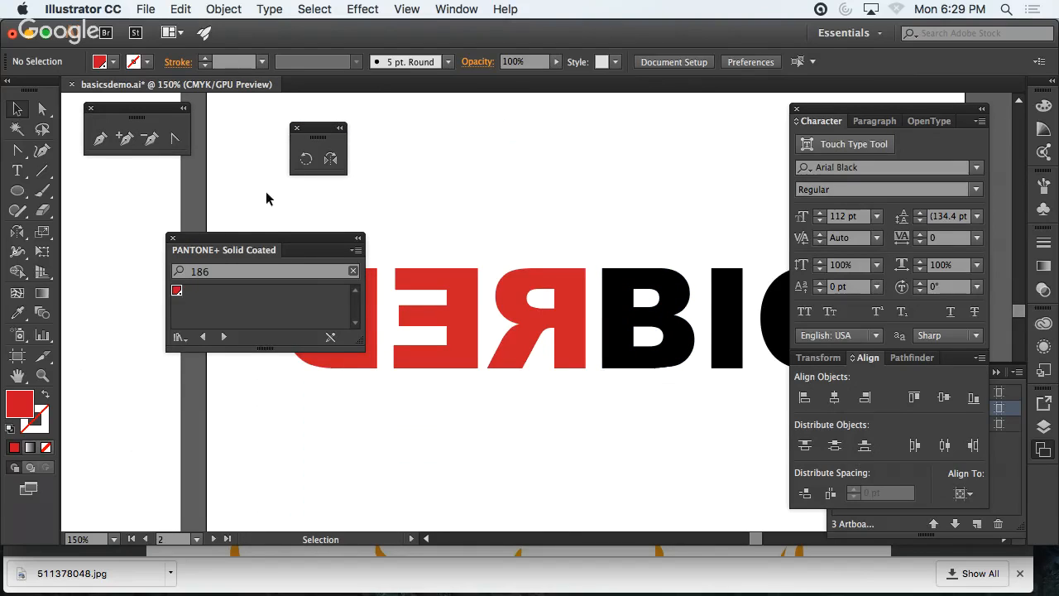
pyautogui.moveTo(277, 237); pyautogui.dragTo(179, 404)
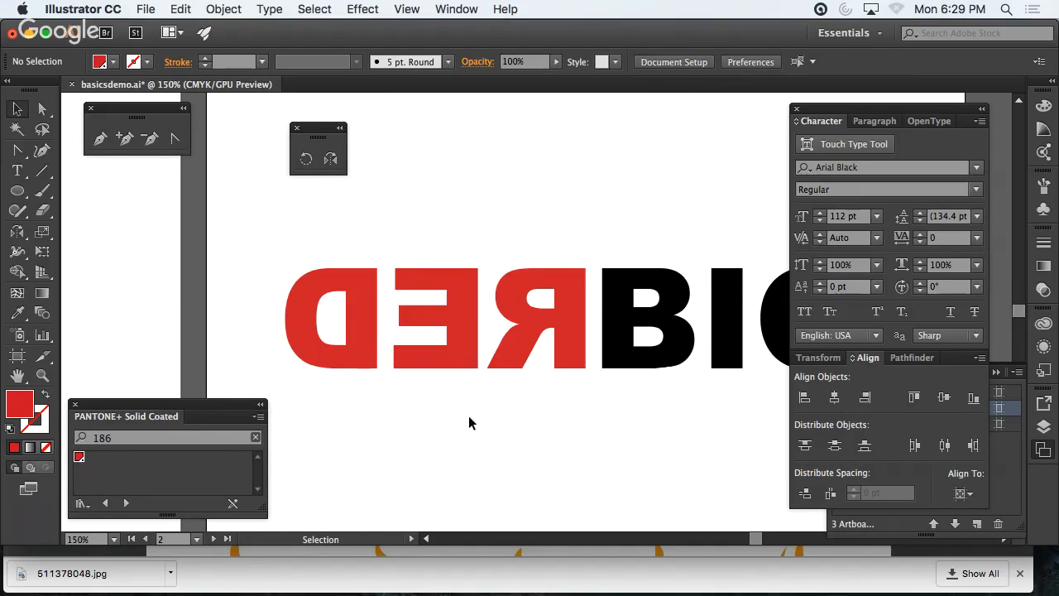
# - Activate the Rectangle tool and close the PANTONE+ Solid Coated library
pyautogui.click(20, 191)
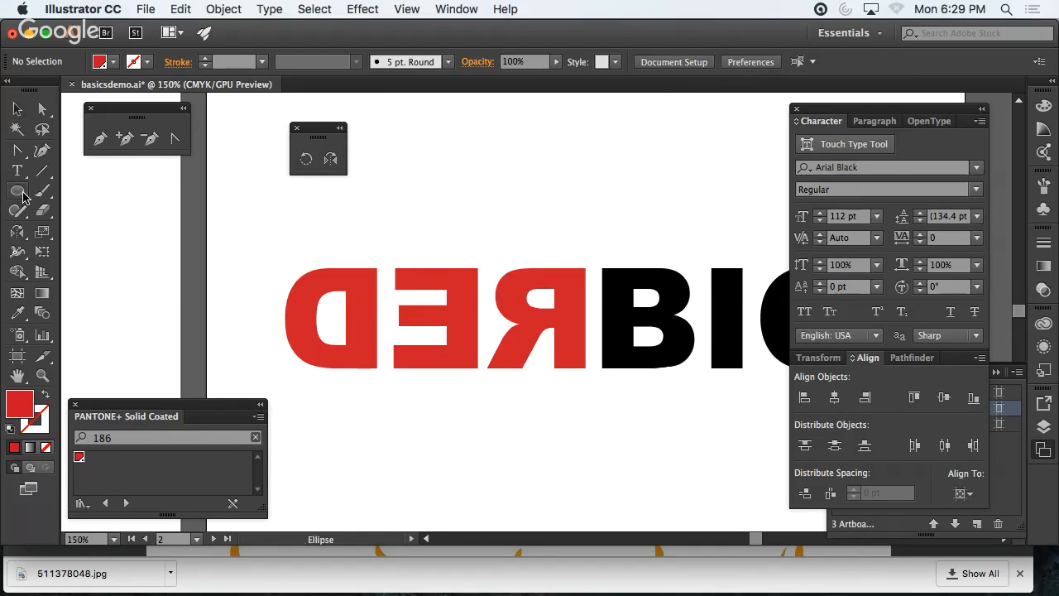
pyautogui.click(54, 191)
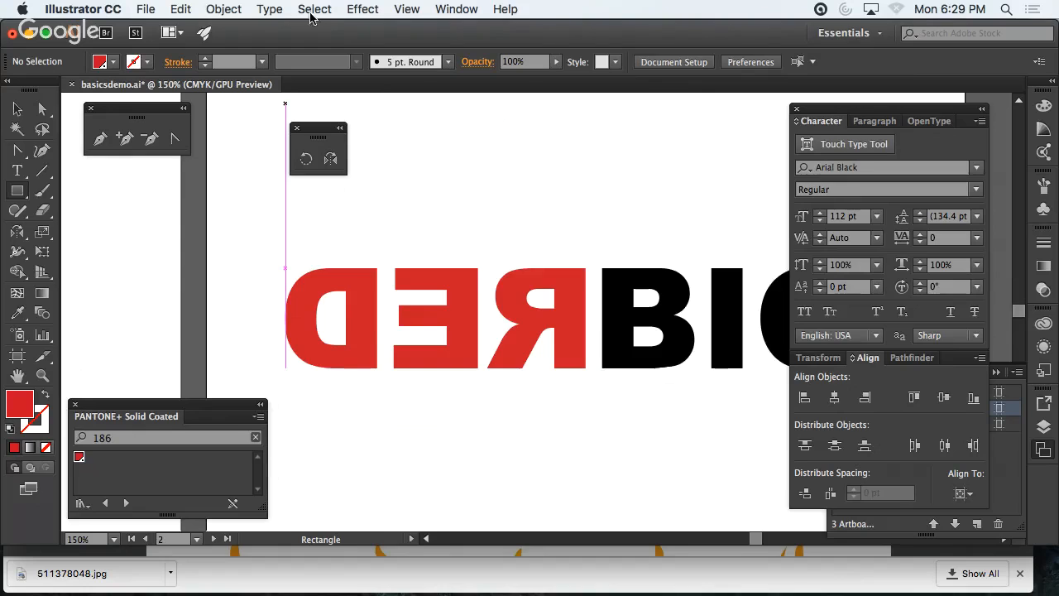
pyautogui.click(470, 9)
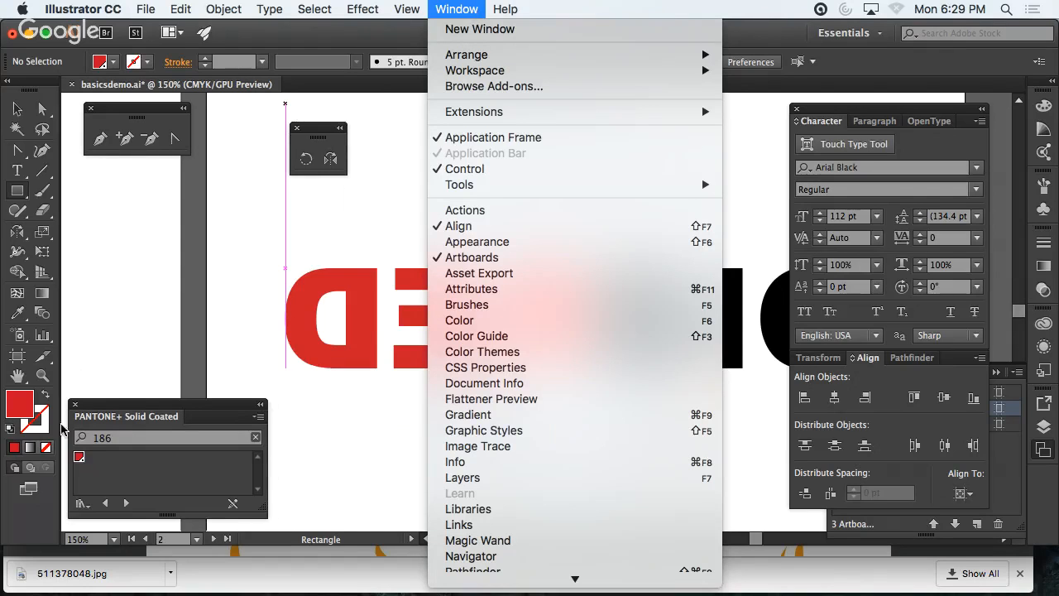
pyautogui.click(75, 404)
pyautogui.click(75, 404)
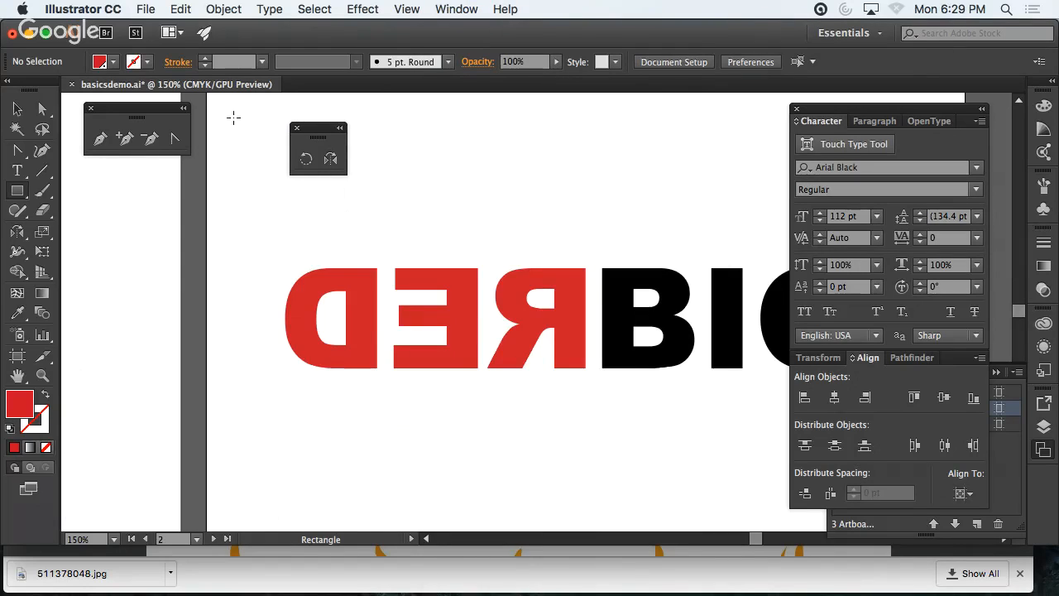
# - Open the Swatches panel, move it up over the lettering and enlarge it so all swatches fit
pyautogui.click(456, 9)
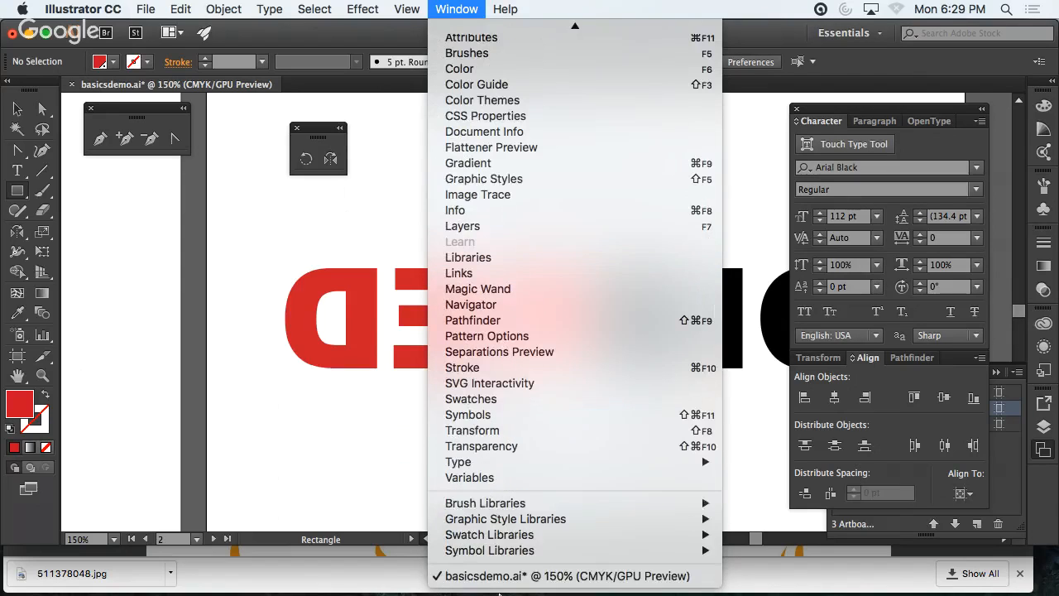
pyautogui.click(471, 399)
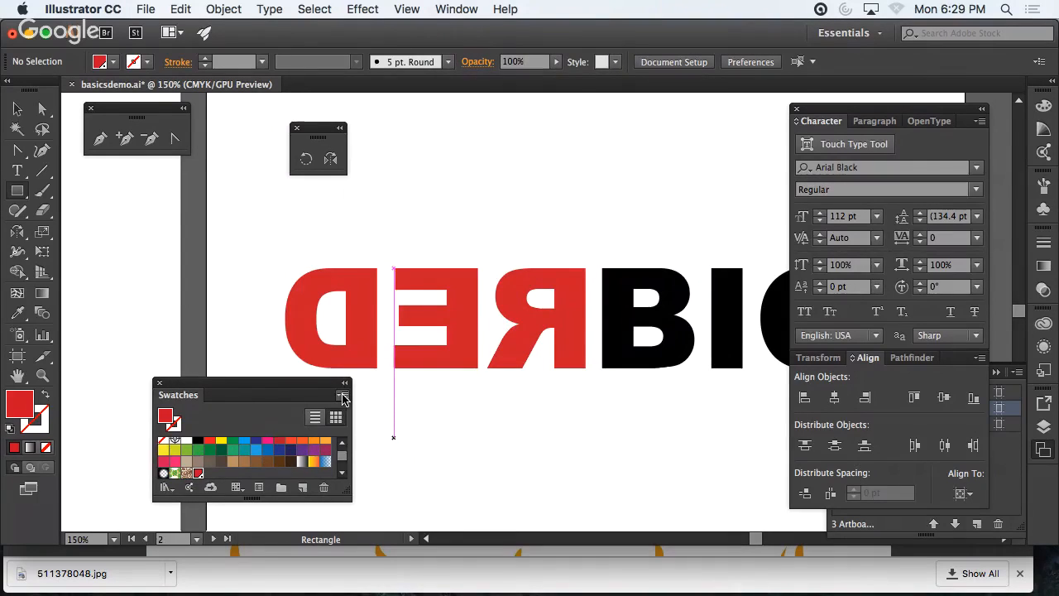
pyautogui.moveTo(290, 386); pyautogui.dragTo(265, 246)
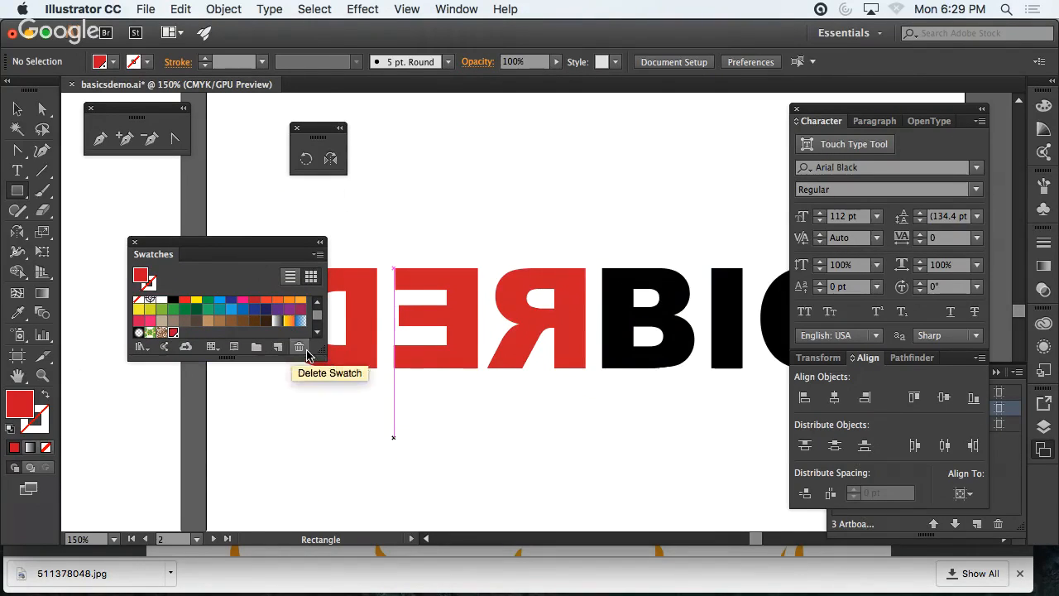
pyautogui.moveTo(322, 358); pyautogui.dragTo(404, 495)
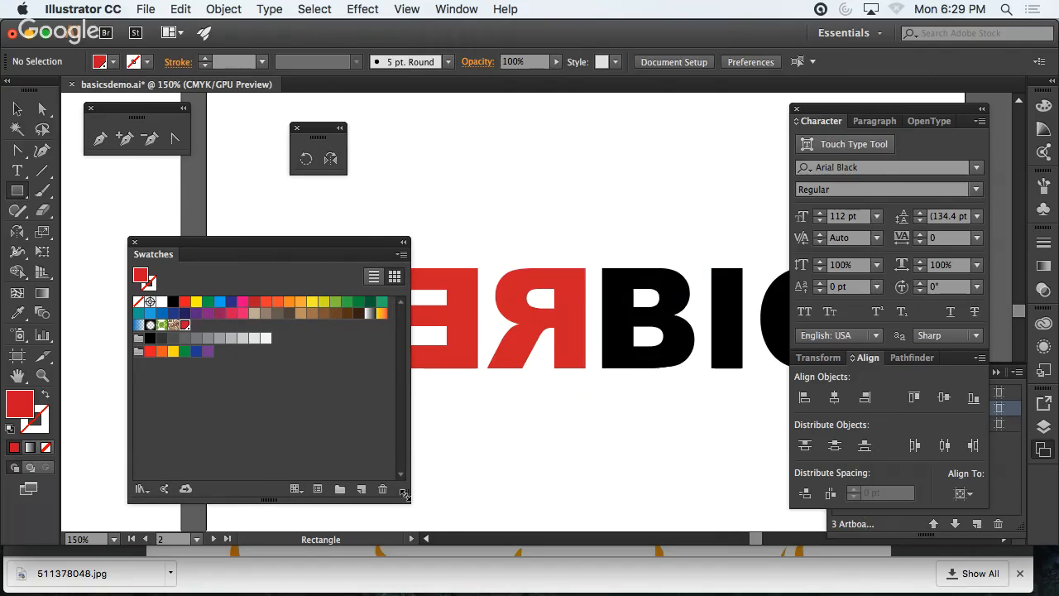
pyautogui.click(402, 254)
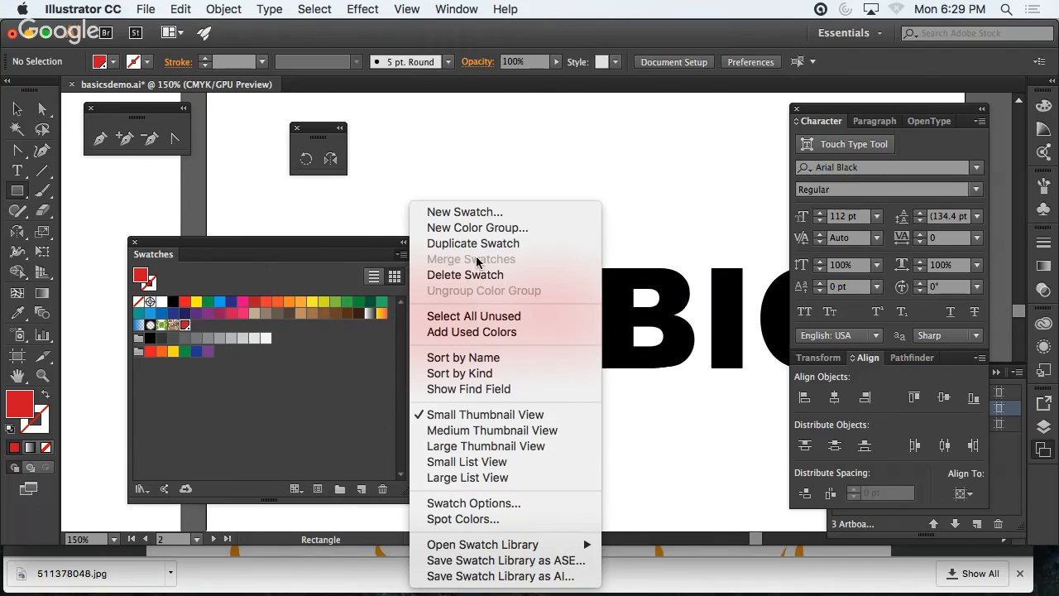
pyautogui.click(480, 315)
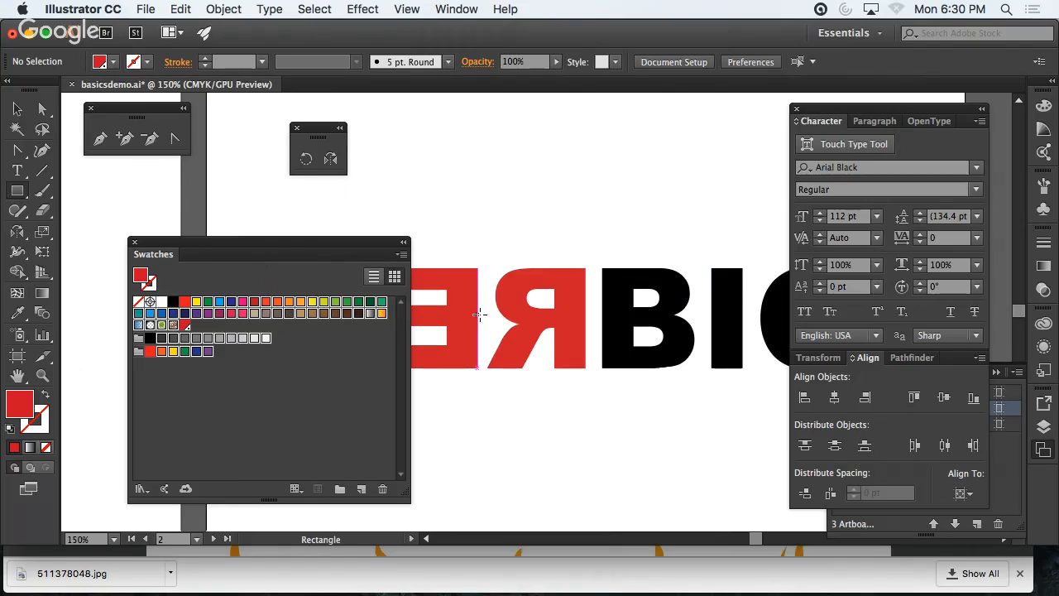
pyautogui.click(243, 432)
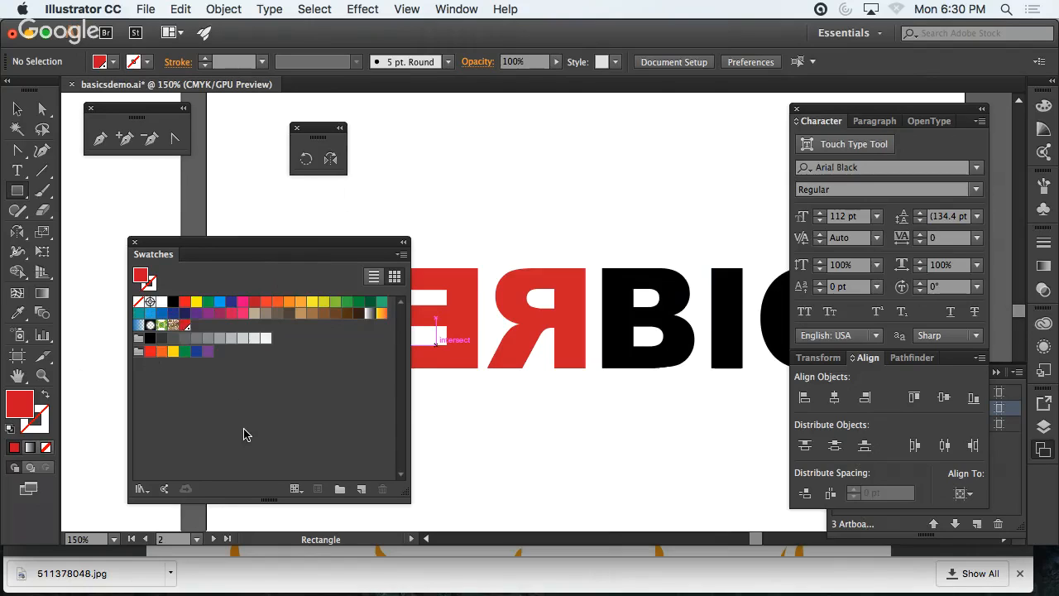
# - Delete all swatches from CMYK Red through the brown ornamental pattern, keeping white, black and the PANTONE red
pyautogui.click(172, 324)
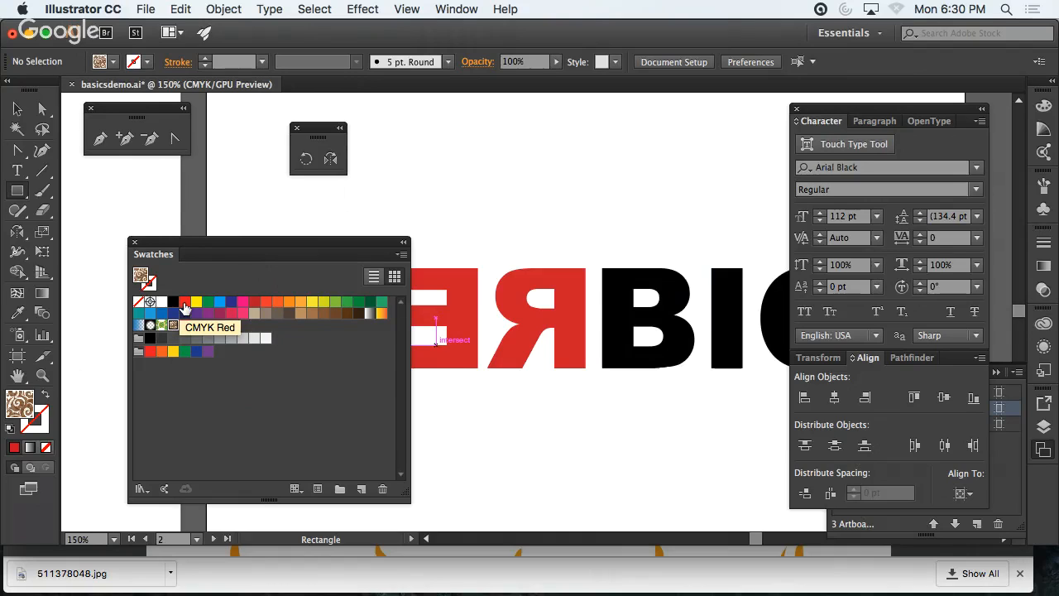
pyautogui.keyDown('shift'); pyautogui.click(184, 303); pyautogui.keyUp('shift')
pyautogui.click(380, 489)
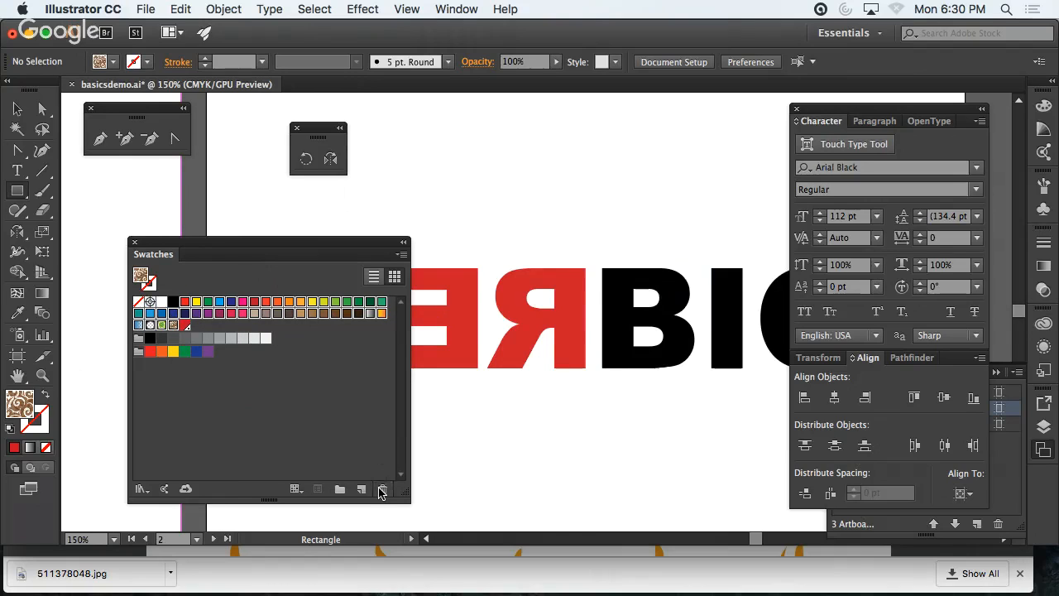
pyautogui.click(587, 312)
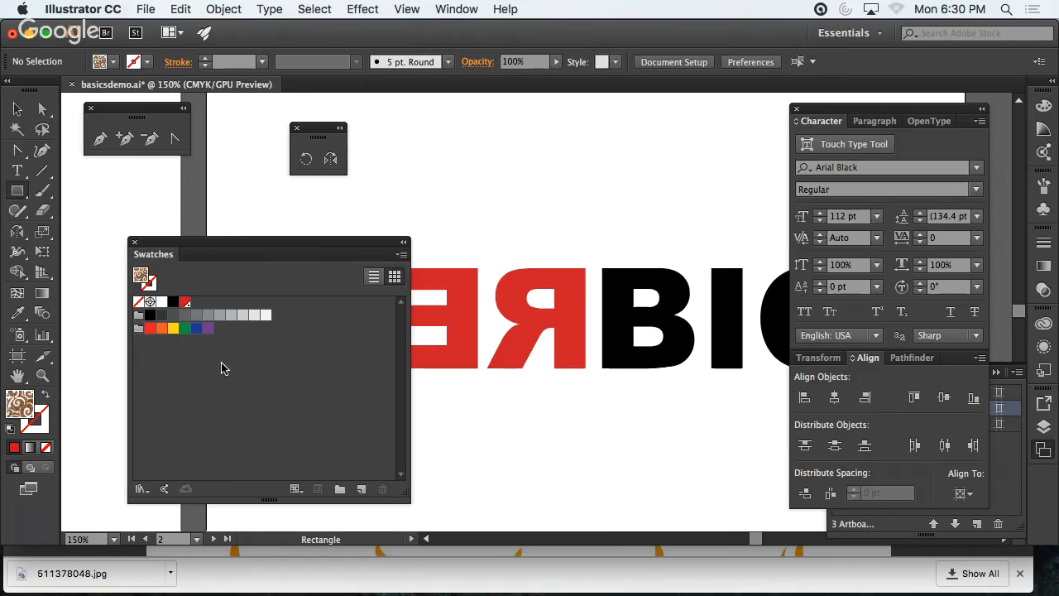
# - Delete the bright color group from the document's swatches, keeping the gray group
pyautogui.click(139, 328)
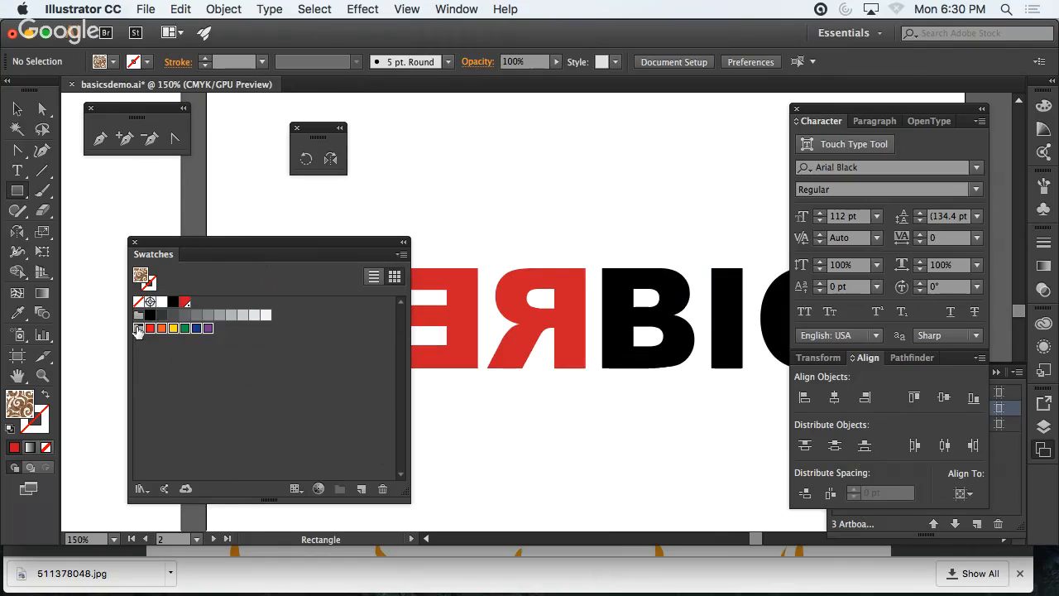
pyautogui.click(383, 490)
pyautogui.click(587, 315)
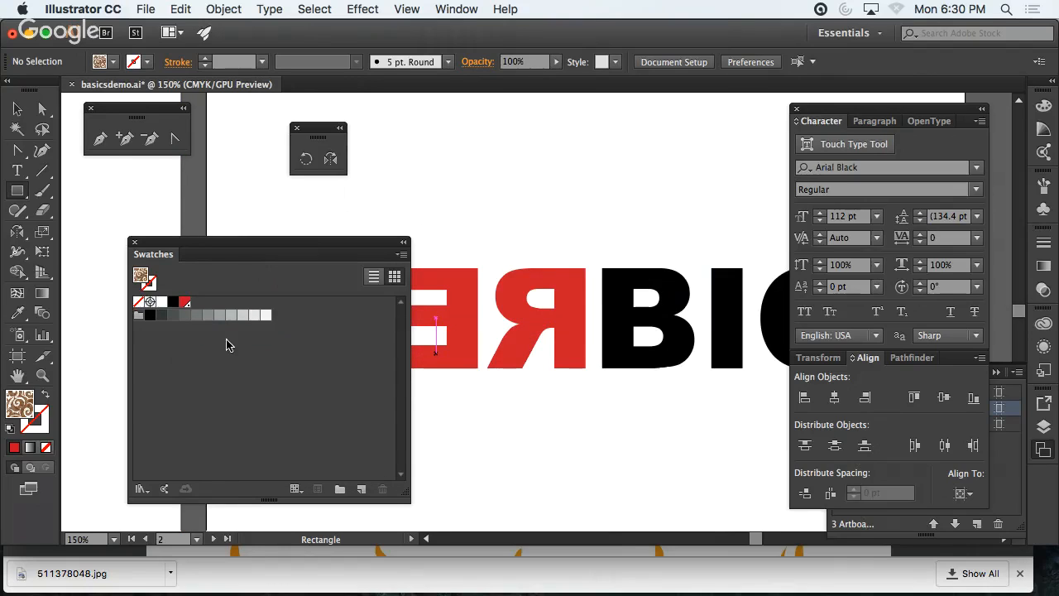
# - Cover the vertical stem of the mirrored red R with a rectangle slightly taller than the letter and fill it white
pyautogui.moveTo(263, 250); pyautogui.dragTo(171, 232)
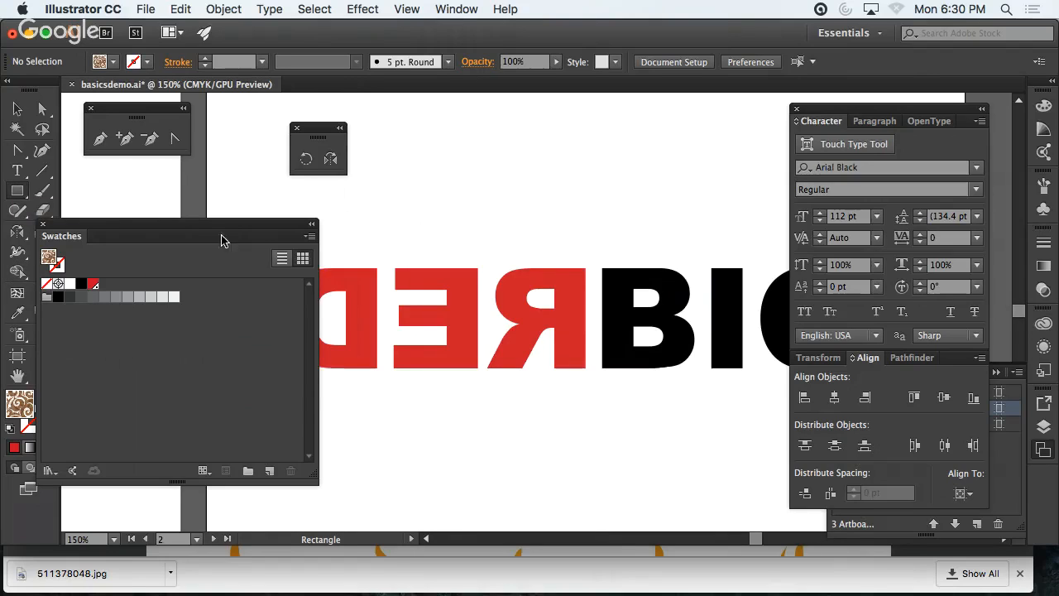
pyautogui.moveTo(555, 248); pyautogui.dragTo(598, 381)
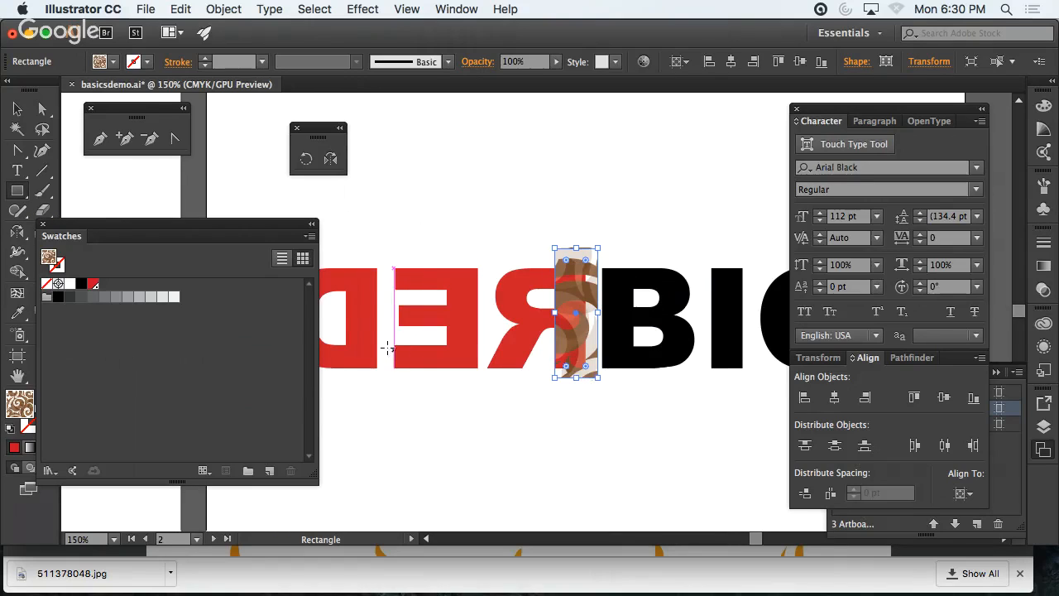
pyautogui.click(69, 285)
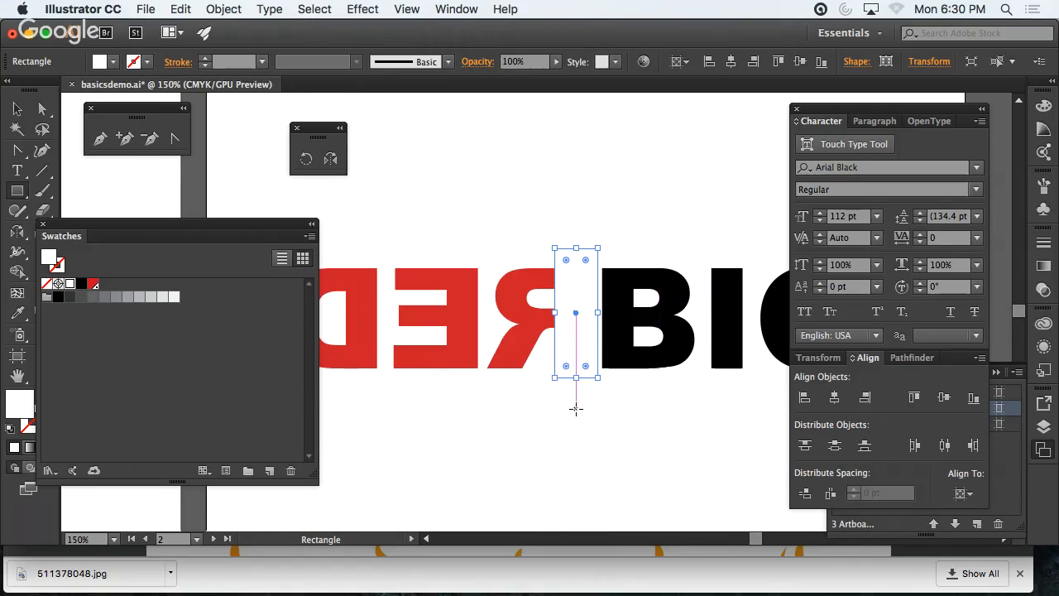
# - Move the black BIG lettering left toward the mirrored R so its B overlaps the white rectangle
pyautogui.click(16, 108)
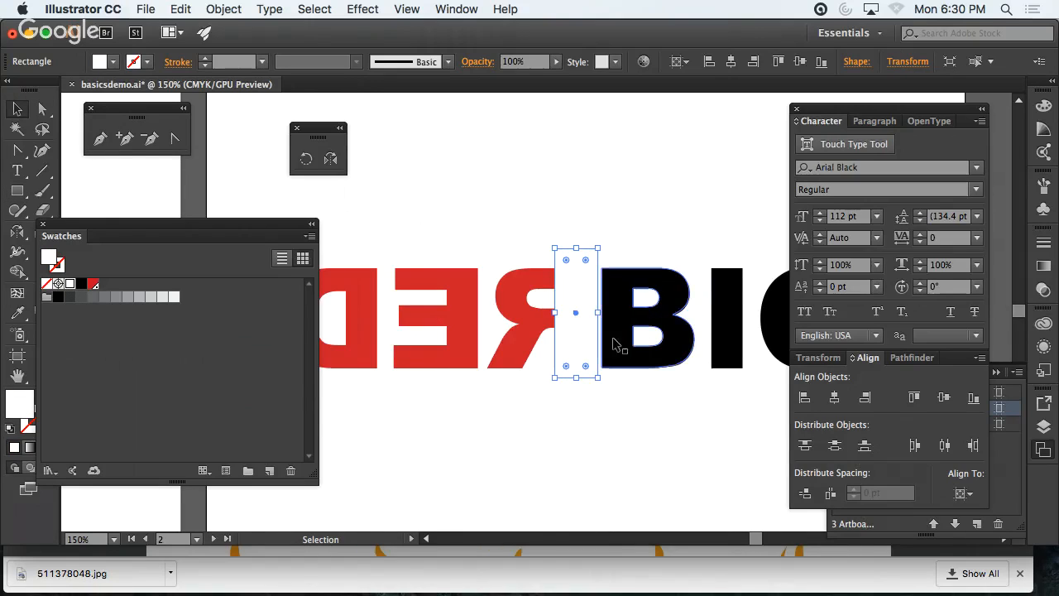
pyautogui.click(623, 343)
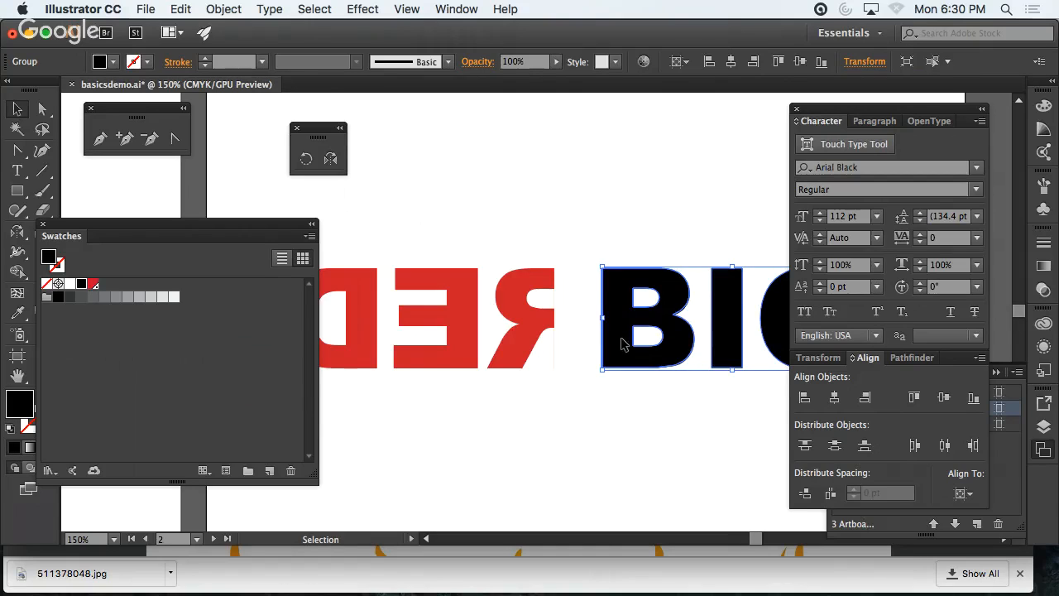
pyautogui.moveTo(624, 343); pyautogui.dragTo(584, 346)
pyautogui.click(633, 438)
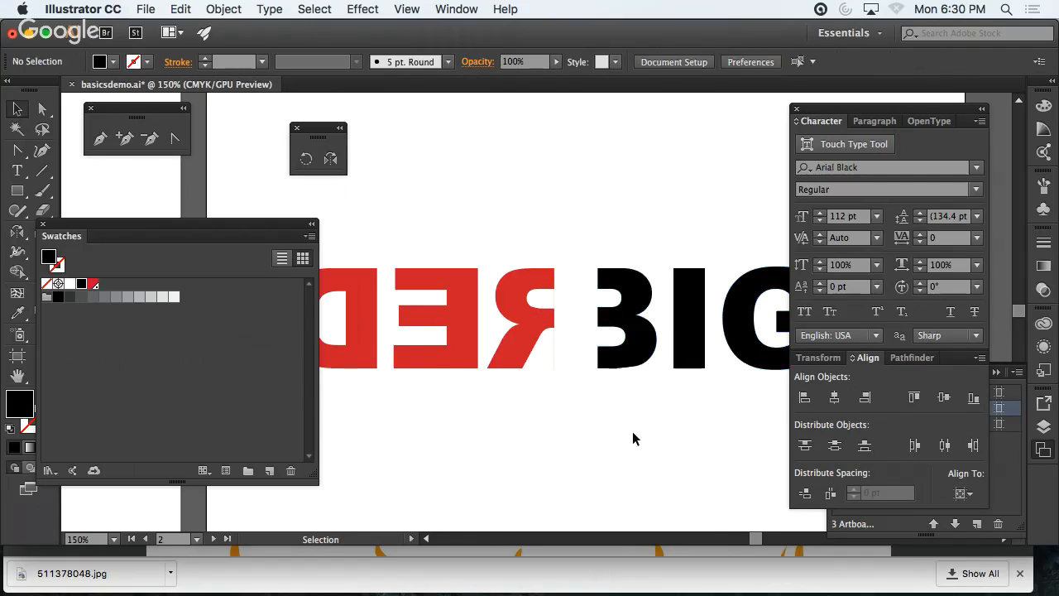
# - Bring the black BIG lettering to the front of the white rectangle and deselect it
pyautogui.click(630, 362)
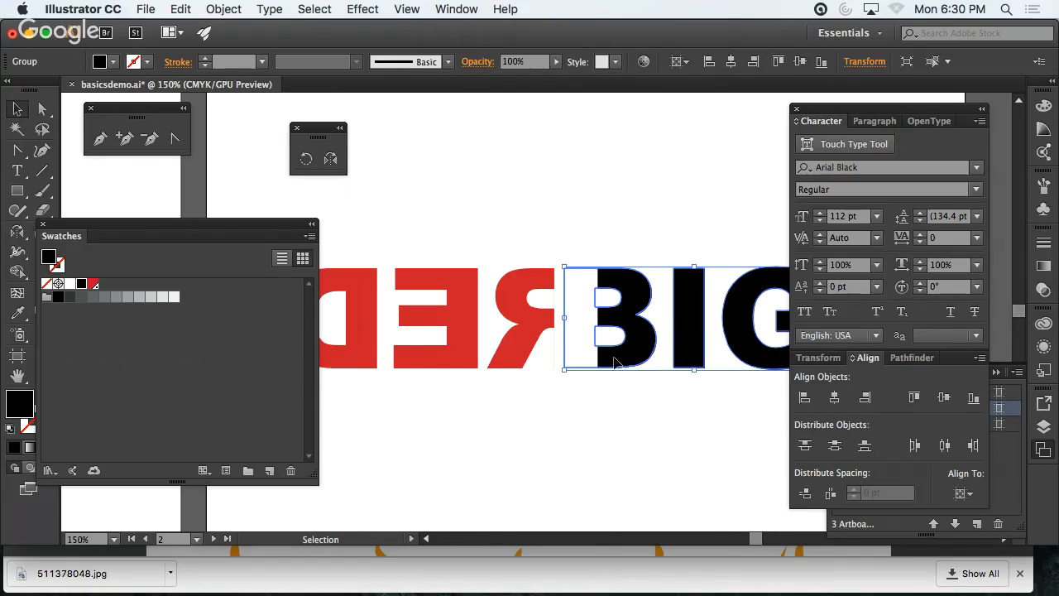
pyautogui.rightClick(616, 364)
pyautogui.moveTo(650, 497)
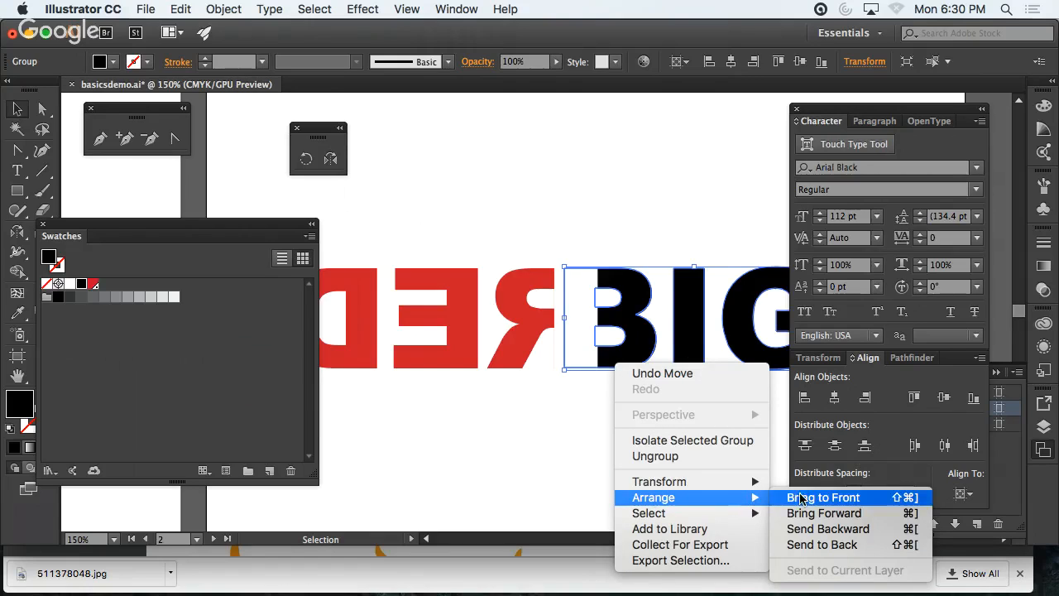
pyautogui.click(803, 497)
pyautogui.click(637, 446)
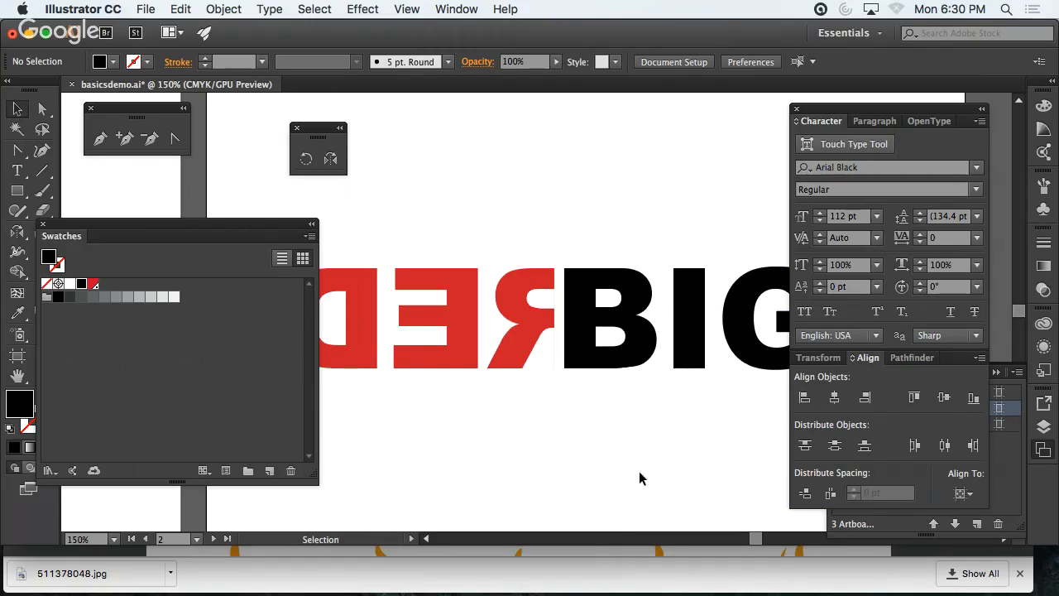
# - Try extending the white rectangle slightly further over the reversed R's stem, and undo the change
pyautogui.click(556, 358)
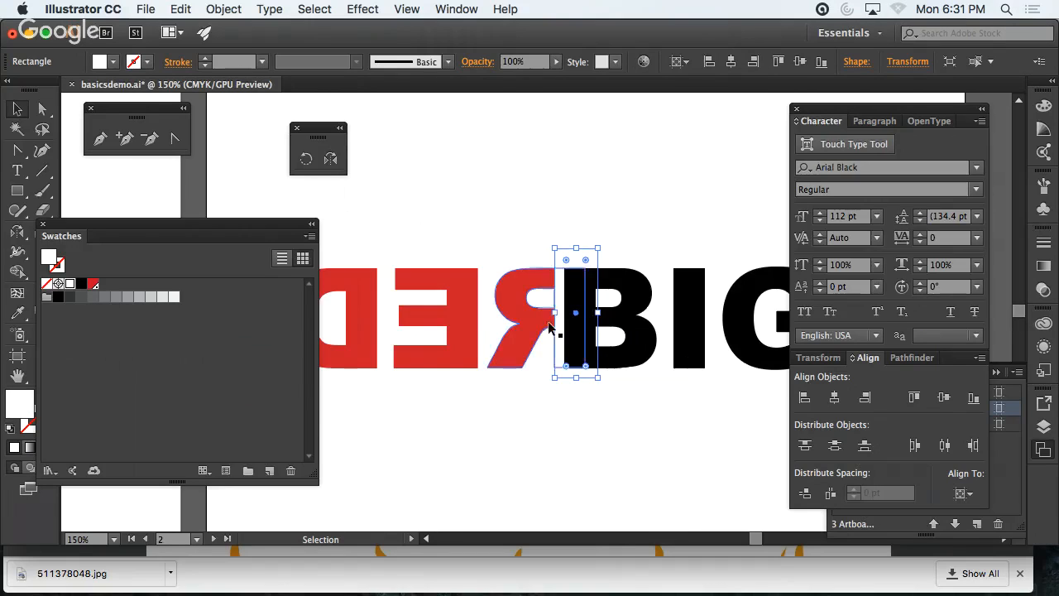
pyautogui.click(545, 422)
pyautogui.click(559, 347)
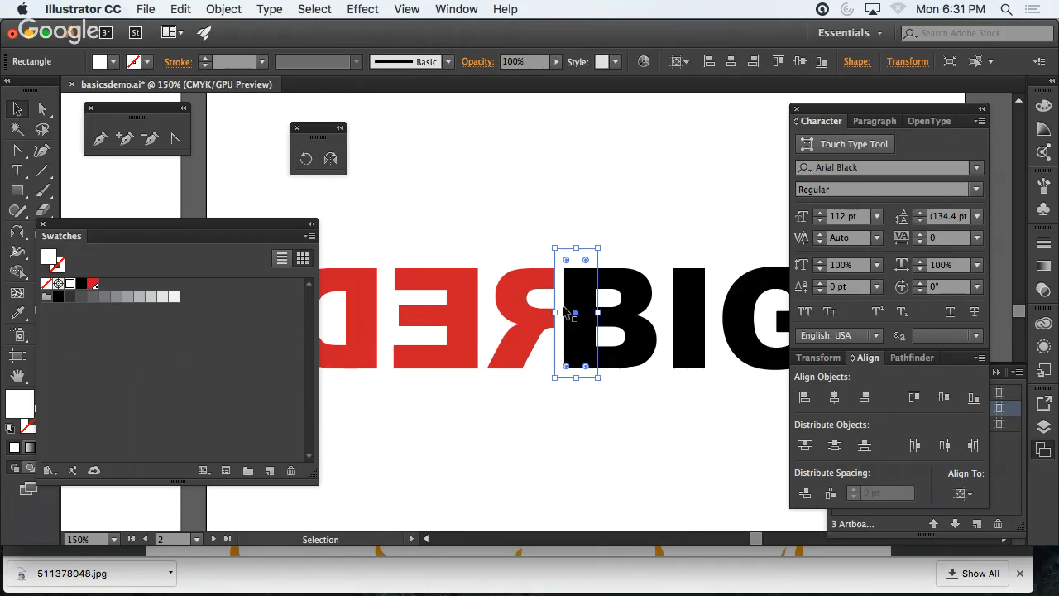
pyautogui.moveTo(553, 312); pyautogui.dragTo(552, 312)
pyautogui.click(585, 437)
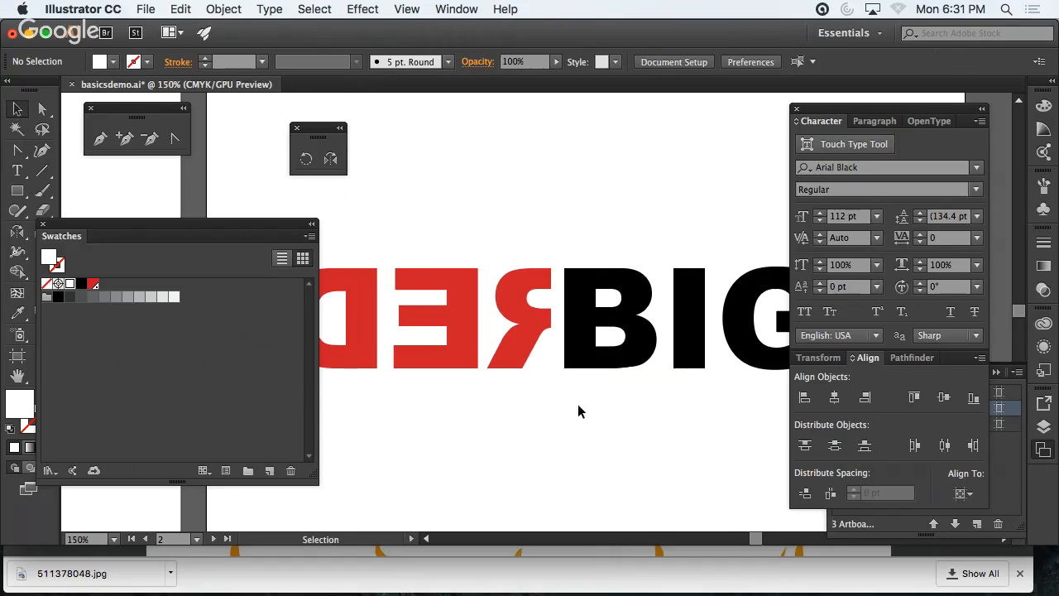
pyautogui.press('super+z')
pyautogui.click(592, 411)
# - Realign the white rectangle's left edge with the reversed R's visible cut edge, making the rectangle about 34.55 pt wide
pyautogui.press('super+equal')
pyautogui.press('super+equal')
pyautogui.press('super+equal')
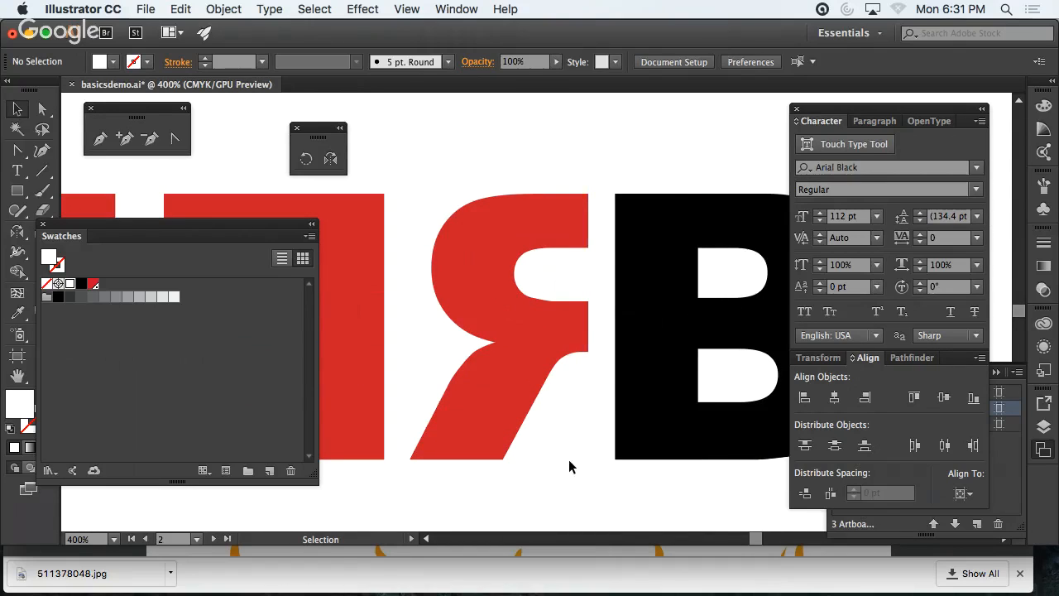
pyautogui.click(593, 330)
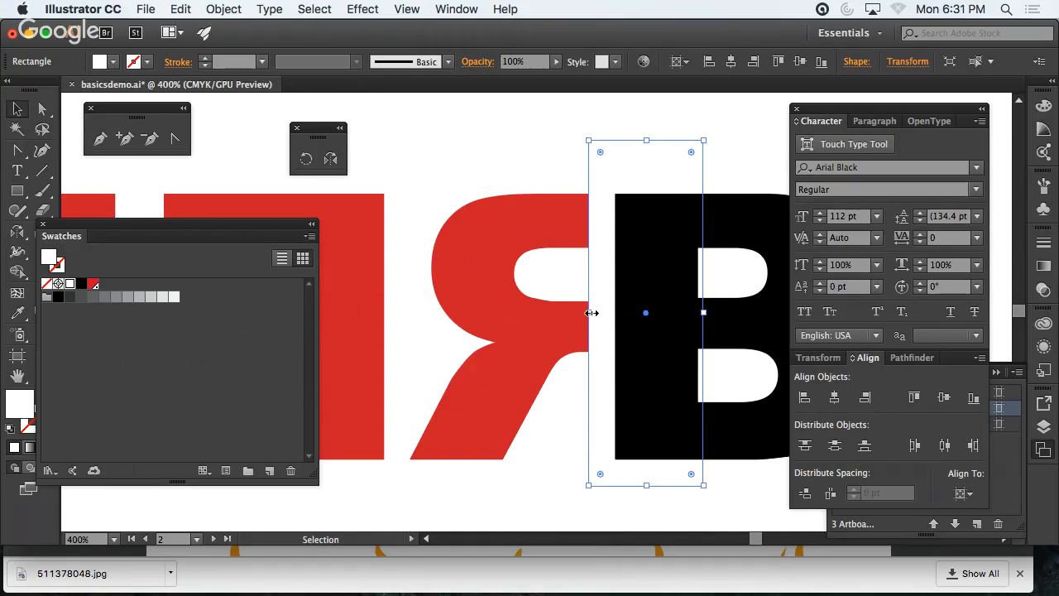
pyautogui.moveTo(591, 313); pyautogui.dragTo(593, 314)
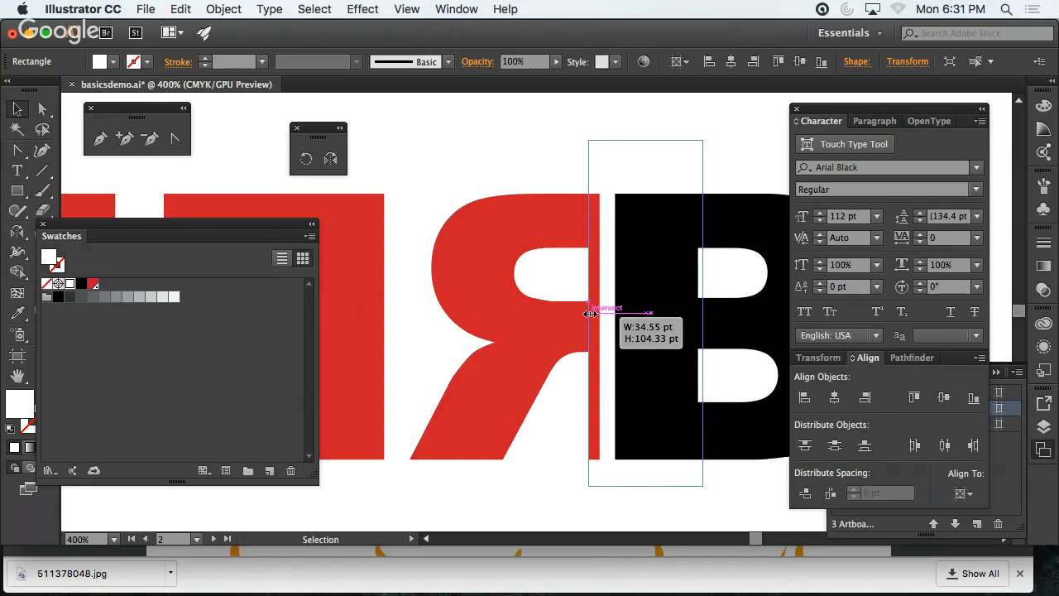
pyautogui.moveTo(589, 314); pyautogui.dragTo(588, 313)
pyautogui.click(553, 437)
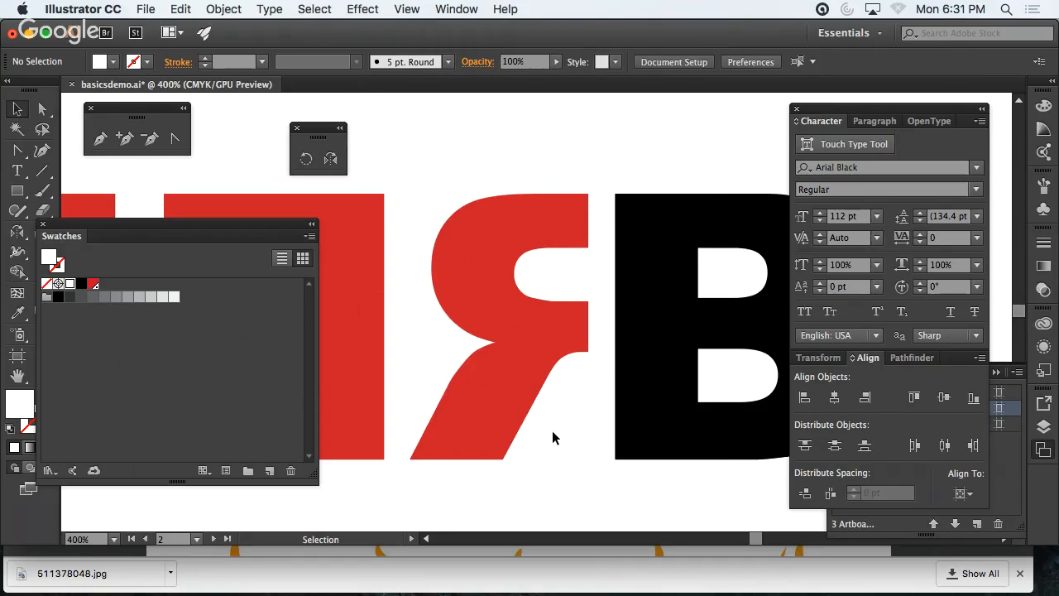
# - Ungroup the red mirrored letters so that each one can be edited separately
pyautogui.click(570, 335)
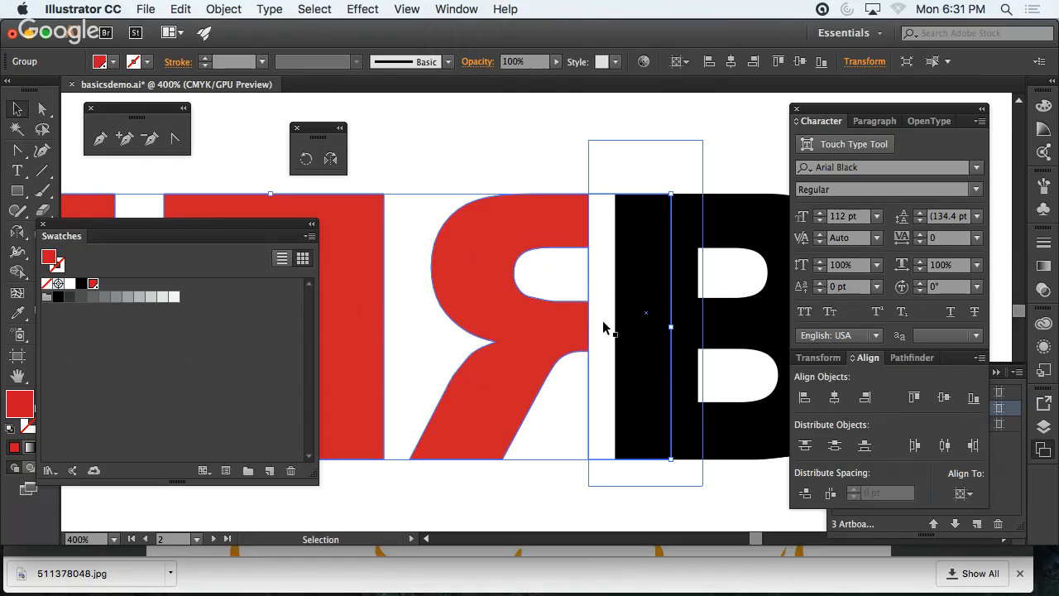
pyautogui.click(544, 513)
pyautogui.click(479, 421)
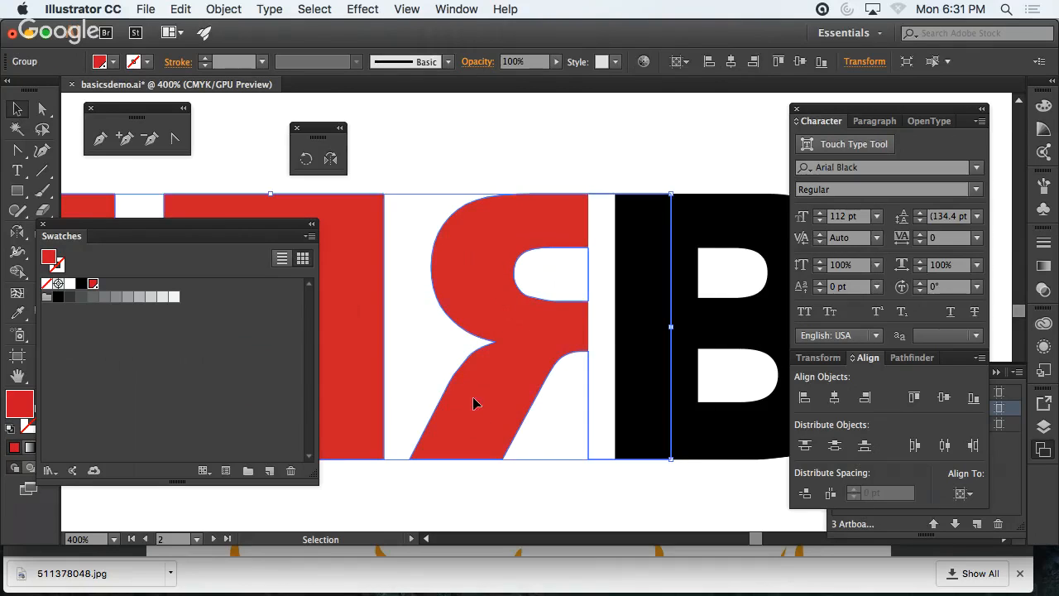
pyautogui.click(223, 9)
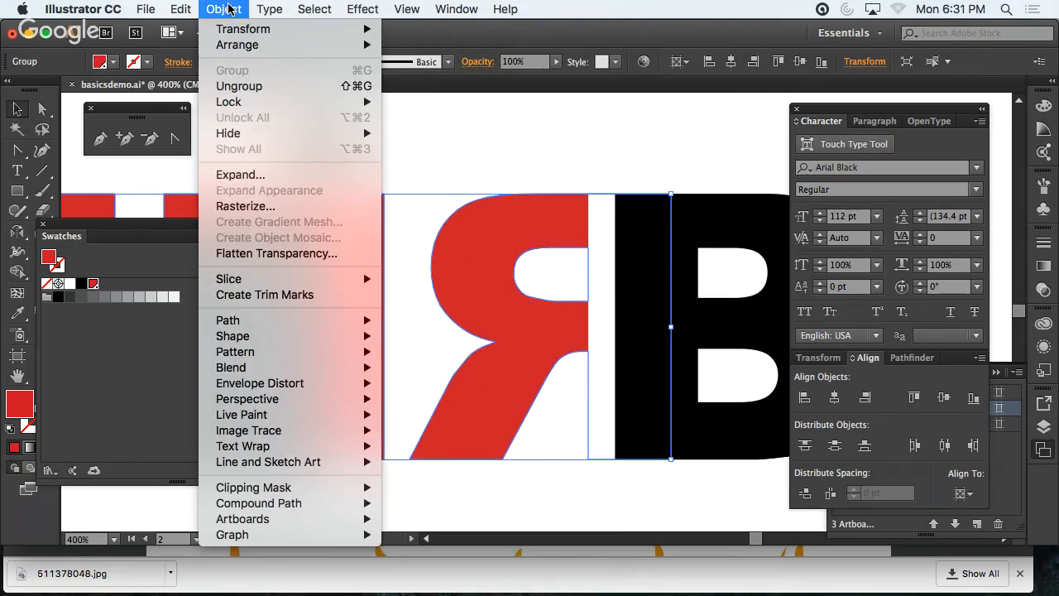
pyautogui.click(278, 86)
pyautogui.click(518, 142)
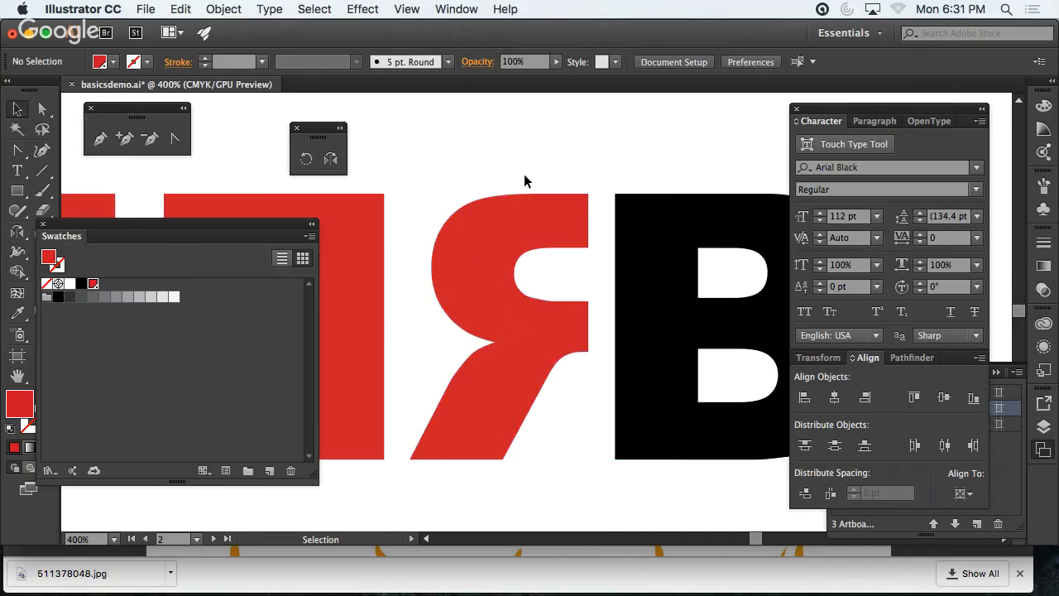
pyautogui.click(480, 395)
pyautogui.keyDown('shift'); pyautogui.click(600, 416); pyautogui.keyUp('shift')
pyautogui.click(600, 417)
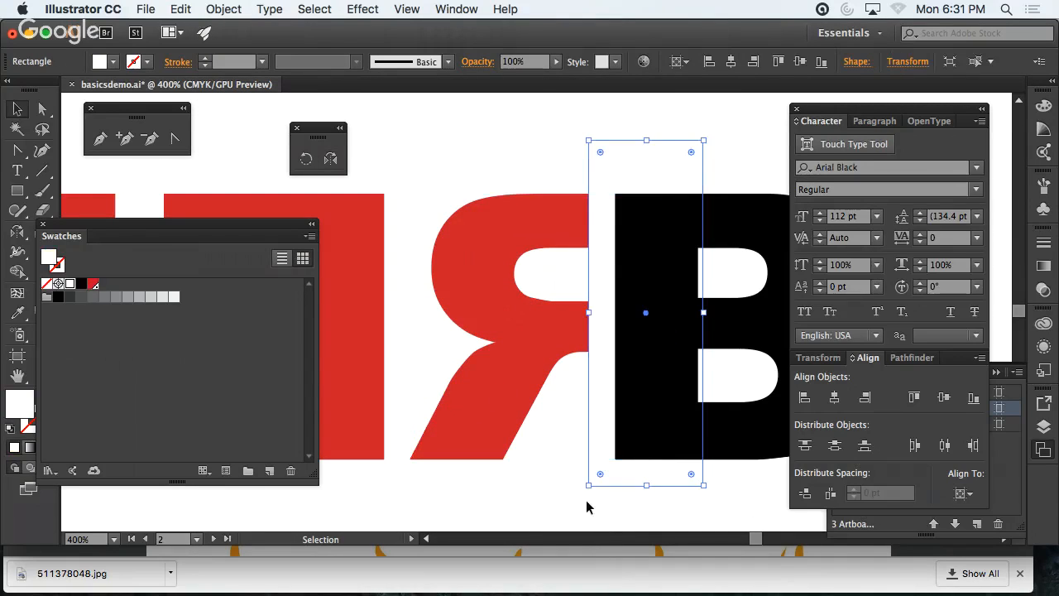
pyautogui.click(520, 494)
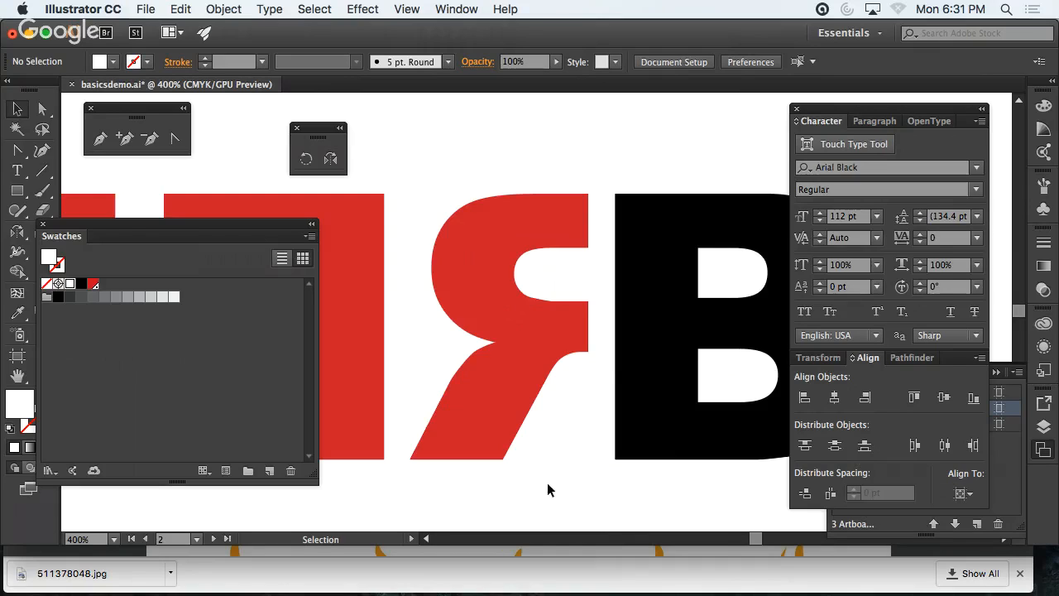
# - Switch to Chrome and examine the requirements and examples on the Logotype Study Three assignment page
pyautogui.press('super+Tab')
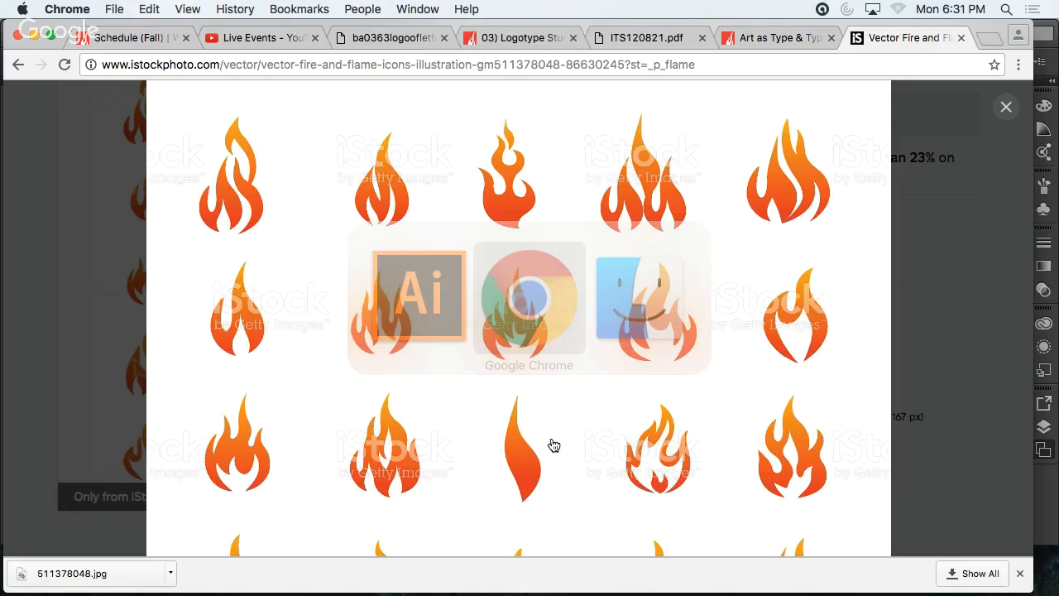
pyautogui.click(525, 38)
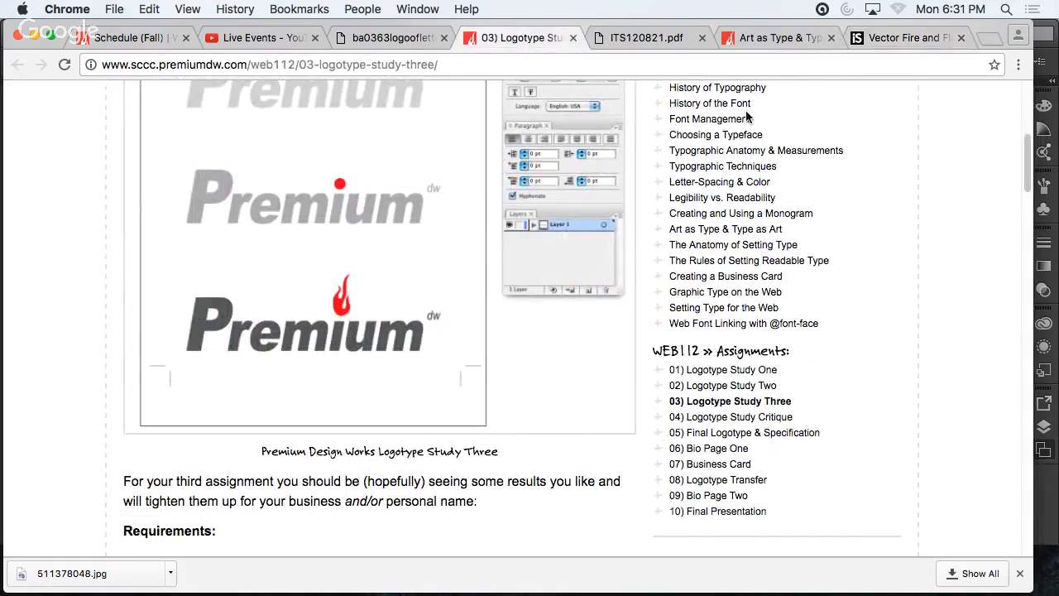
pyautogui.scroll(-8, 462, 468)
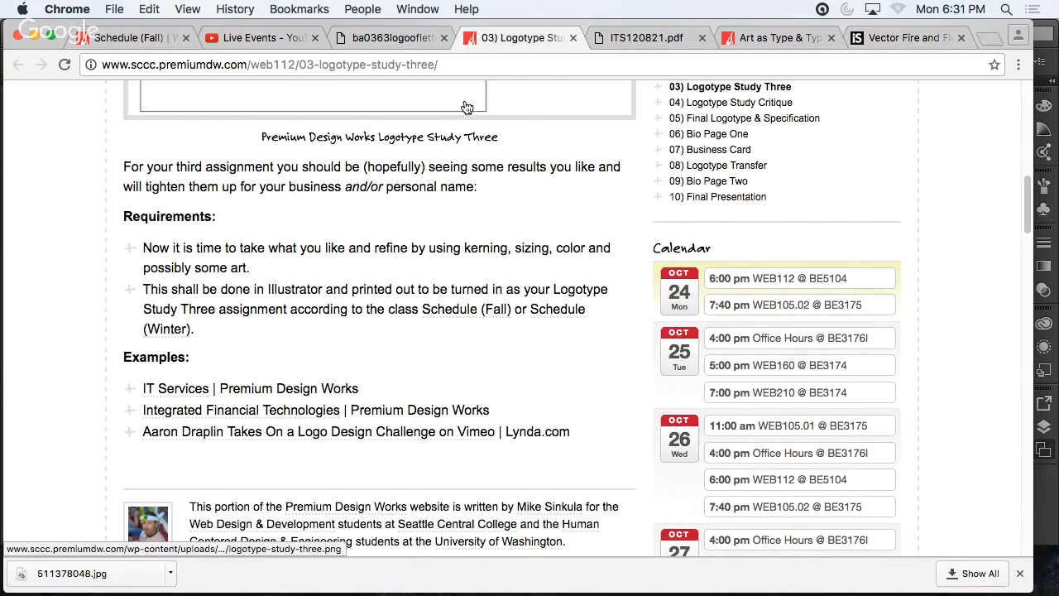
# - Review the letter-linking techniques in ba0363logoofletters.pdf, from the first page through page 4
pyautogui.click(399, 39)
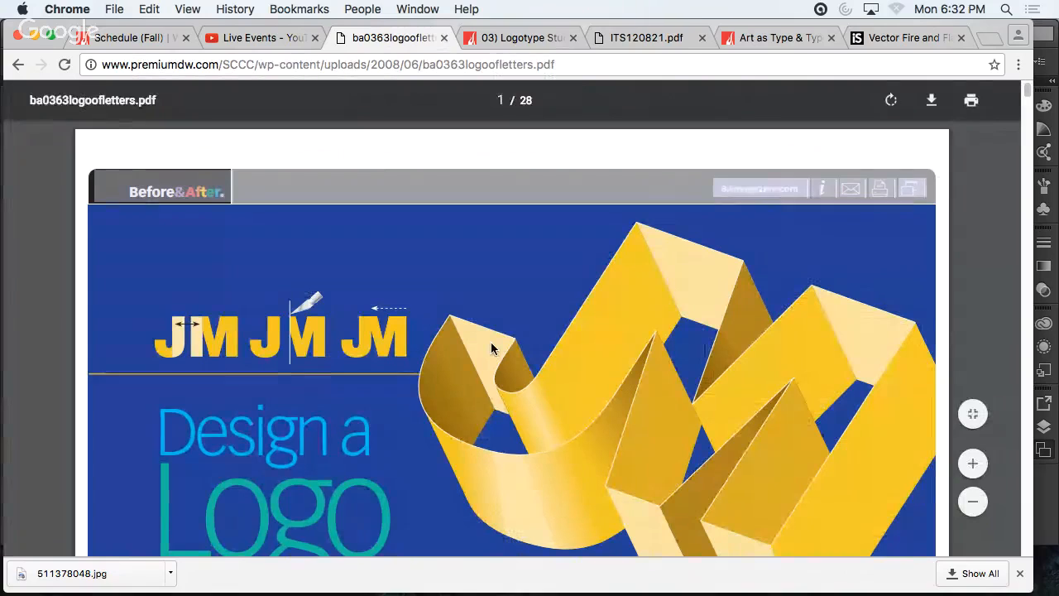
pyautogui.press('super+minus')
pyautogui.scroll(-1, 495, 348)
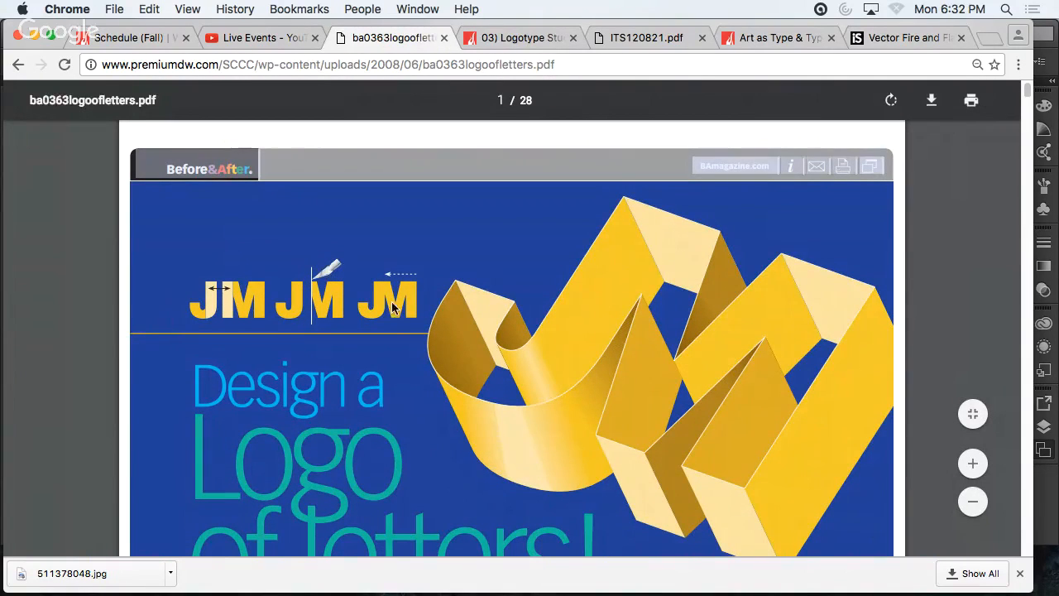
pyautogui.scroll(-20, 392, 305)
pyautogui.scroll(-3, 434, 317)
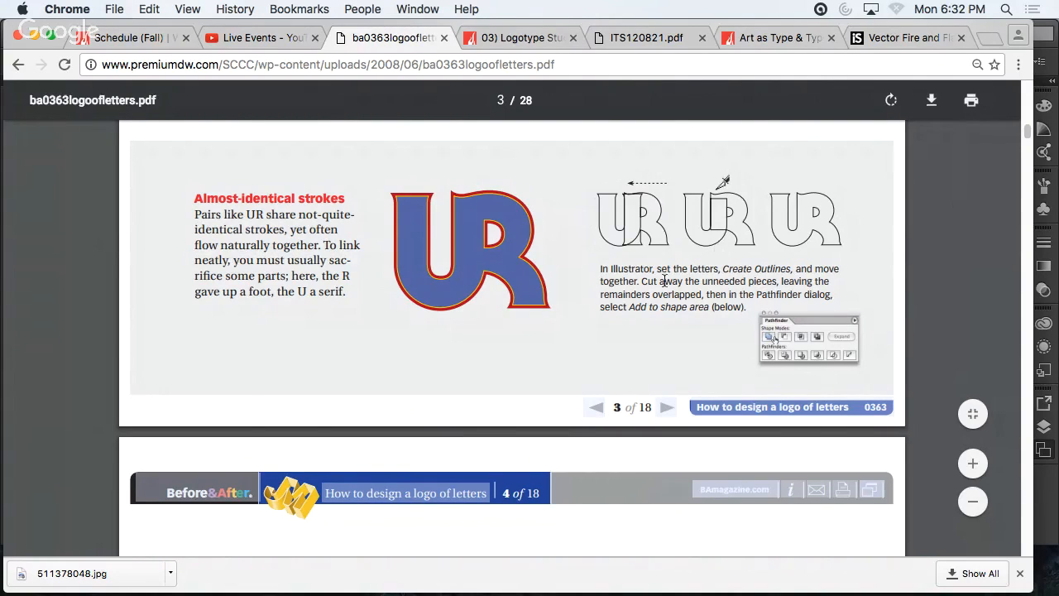
pyautogui.scroll(-10, 662, 281)
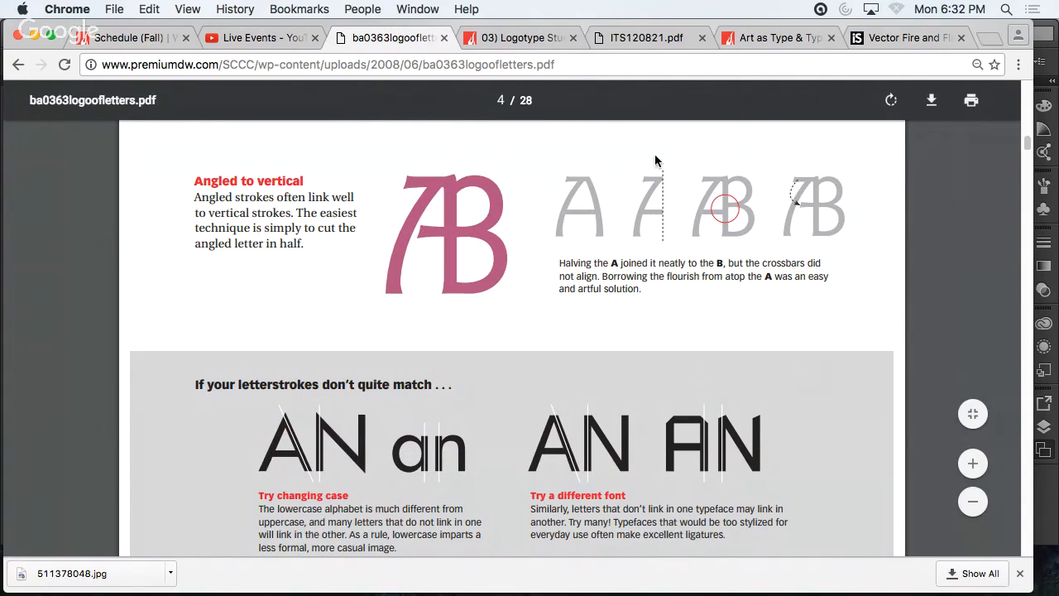
# - Switch to Illustrator, select the white rectangle together with the reversed R, and display the Pathfinder options
pyautogui.press('super+Tab')
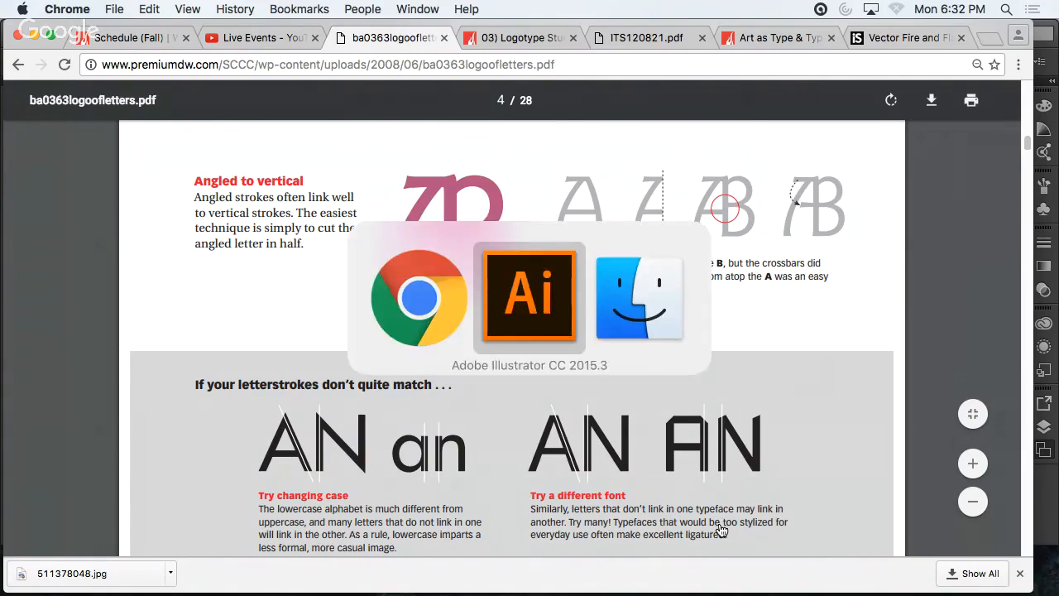
pyautogui.click(602, 323)
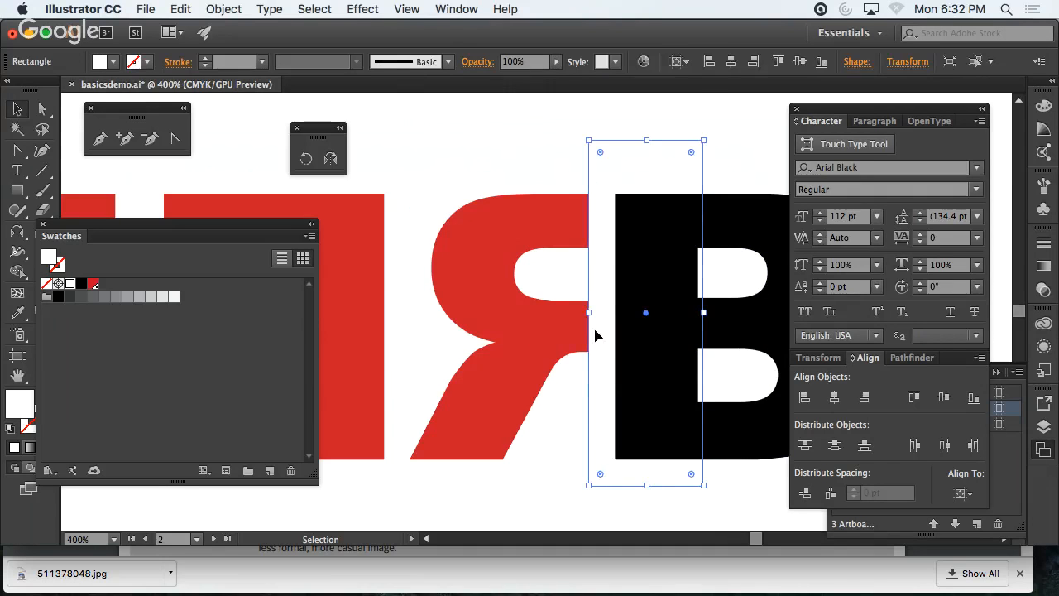
pyautogui.keyDown('shift'); pyautogui.click(556, 359); pyautogui.keyUp('shift')
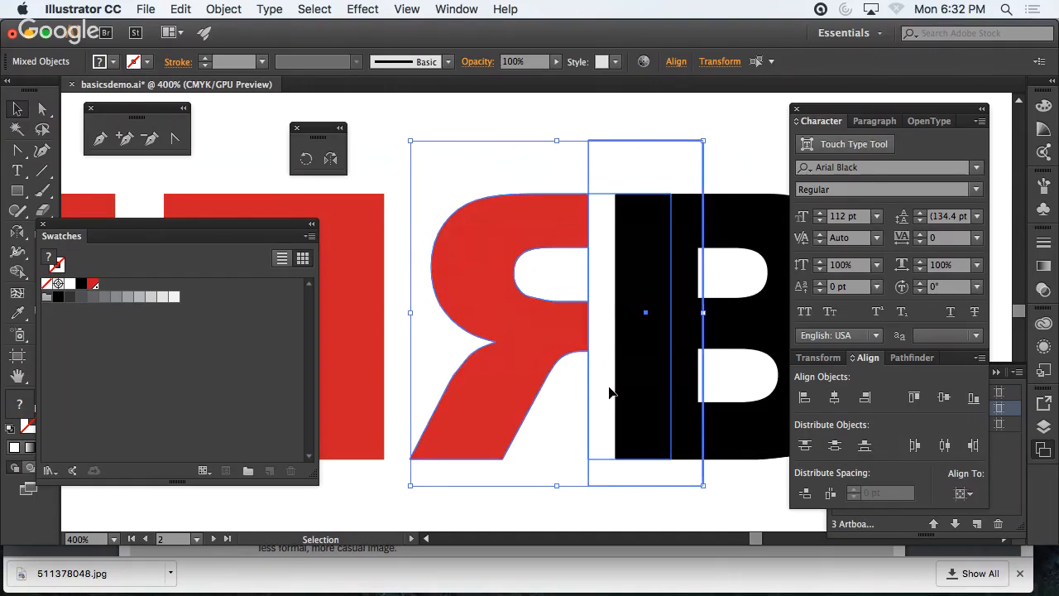
pyautogui.click(906, 358)
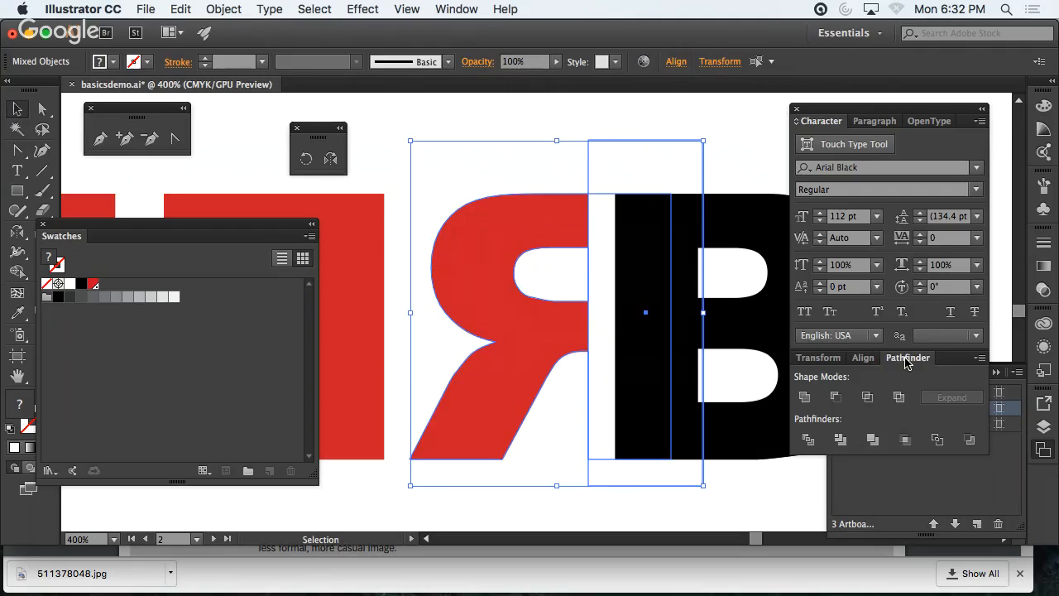
# - Try cutting the white rectangle out of the reversed R with Minus Front, and undo it
pyautogui.click(836, 397)
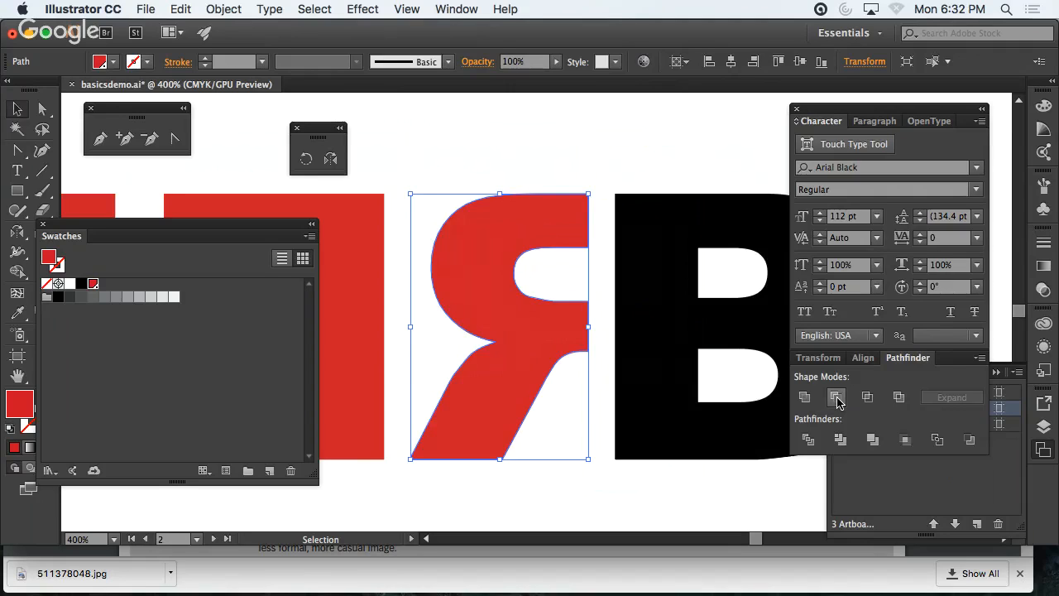
pyautogui.press('super+z')
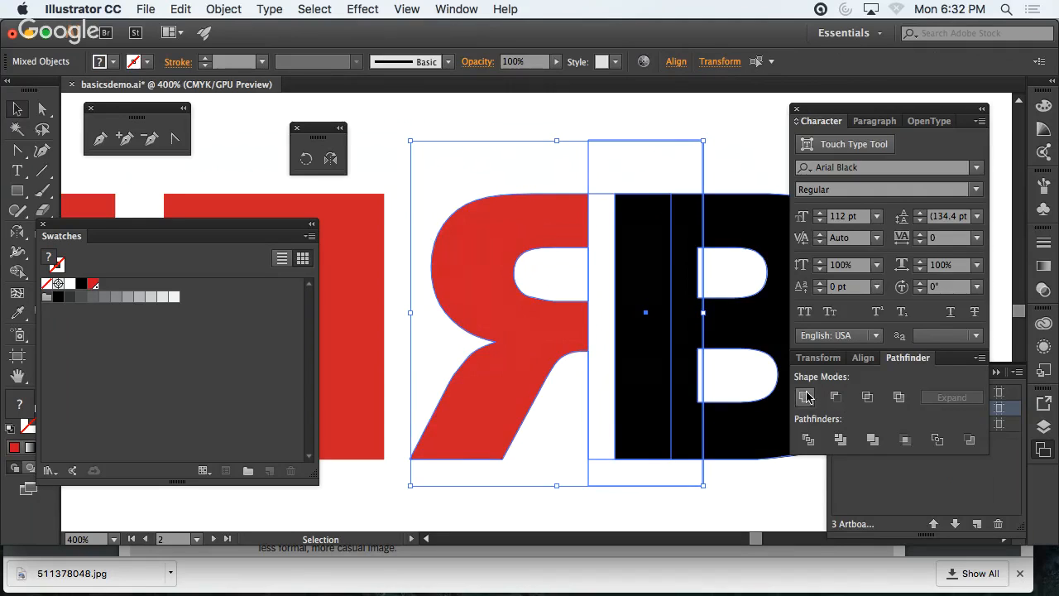
# - Divide the reversed R and rectangle into pieces, filling the outer rectangle piece dark gray and the overlapping stem piece lighter gray
pyautogui.click(810, 441)
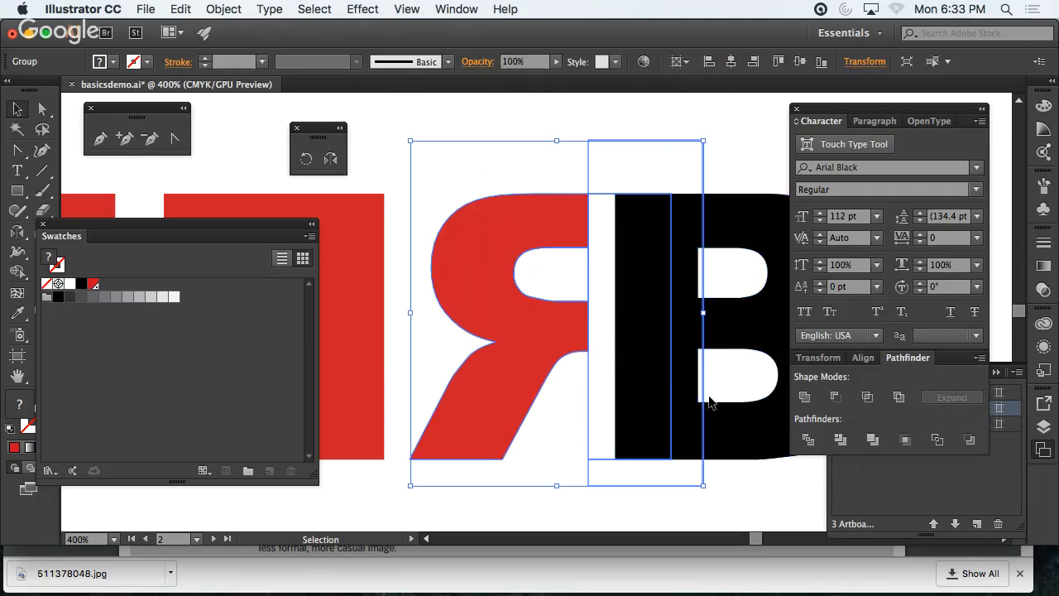
pyautogui.click(42, 108)
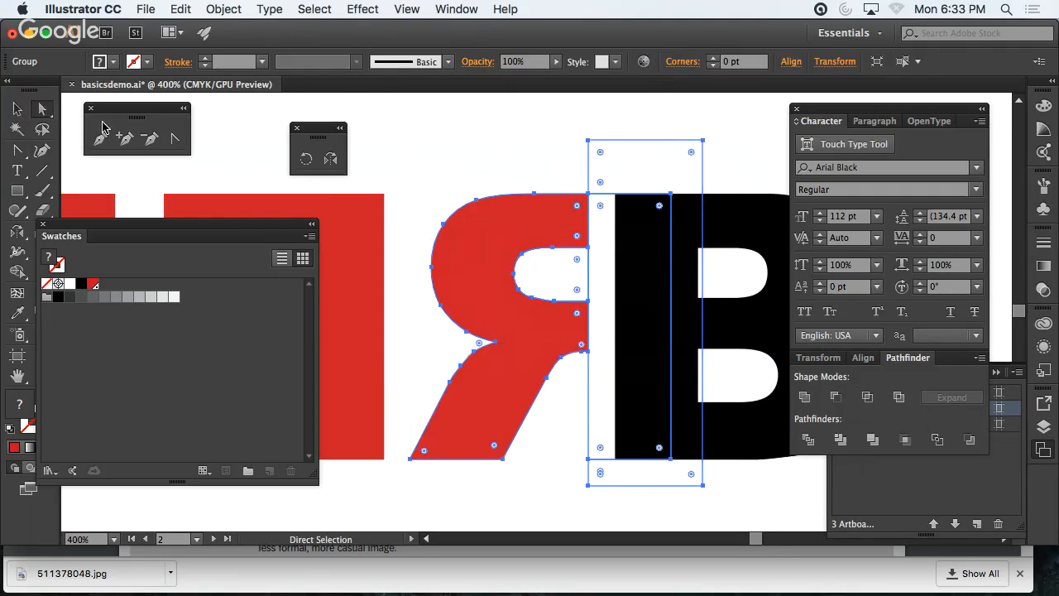
pyautogui.click(629, 176)
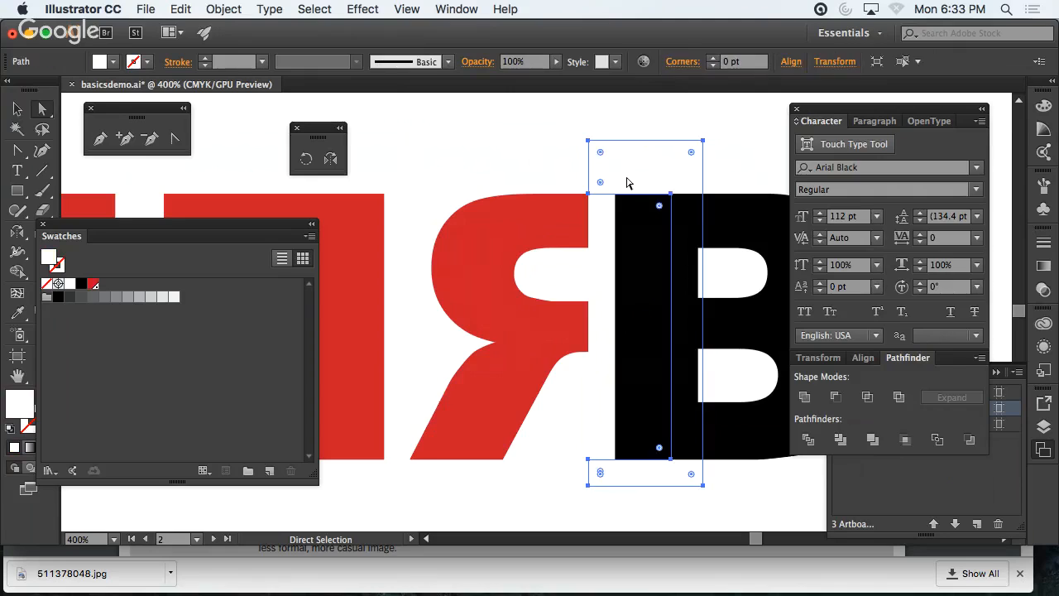
pyautogui.click(81, 296)
pyautogui.click(594, 399)
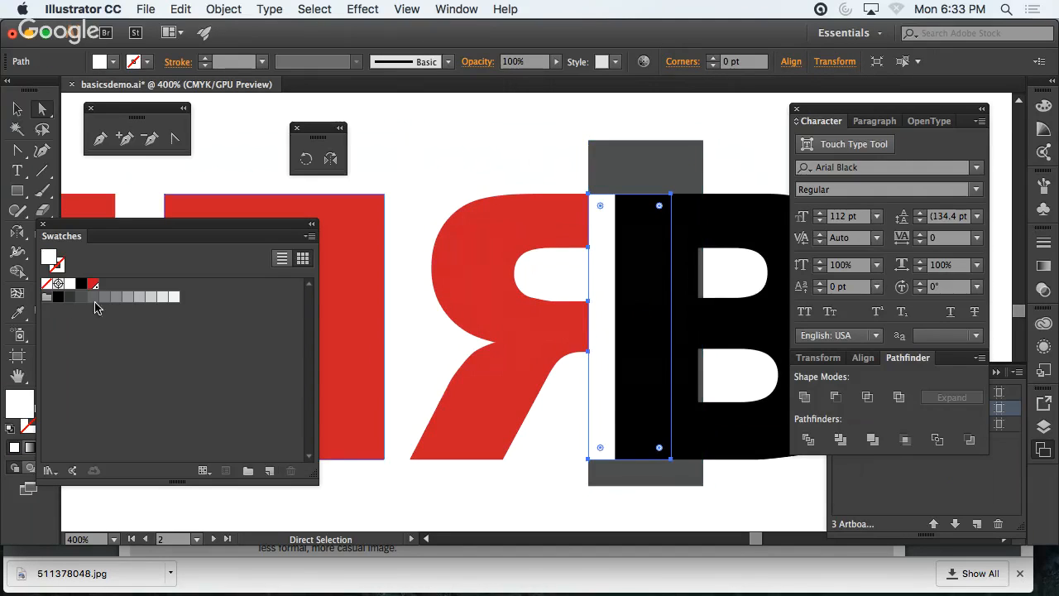
pyautogui.click(127, 296)
pyautogui.click(479, 146)
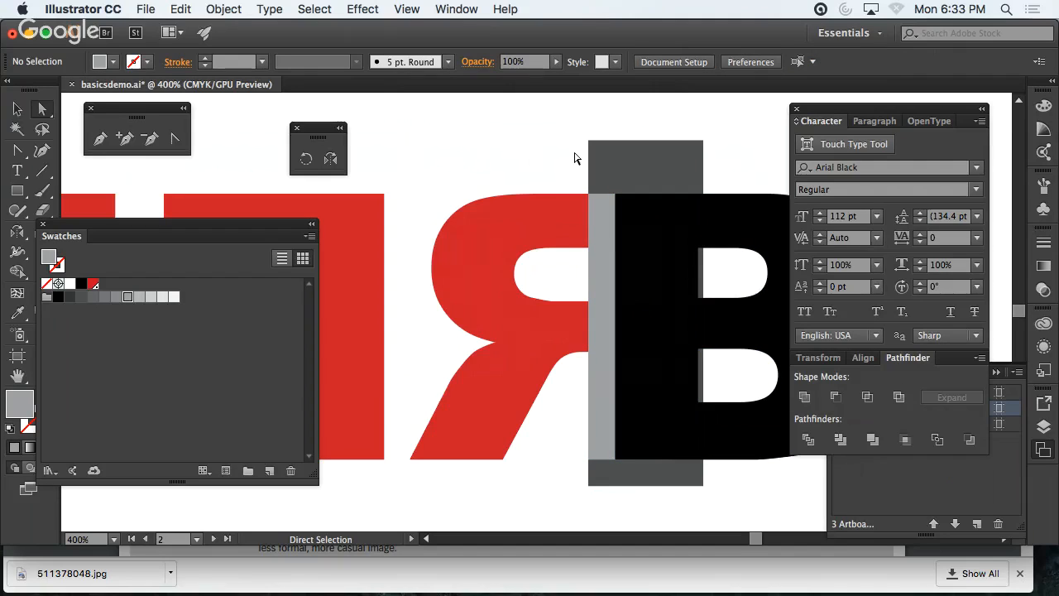
# - Delete the dark gray rectangle piece and the lighter gray stem piece from the divided reversed R
pyautogui.click(614, 160)
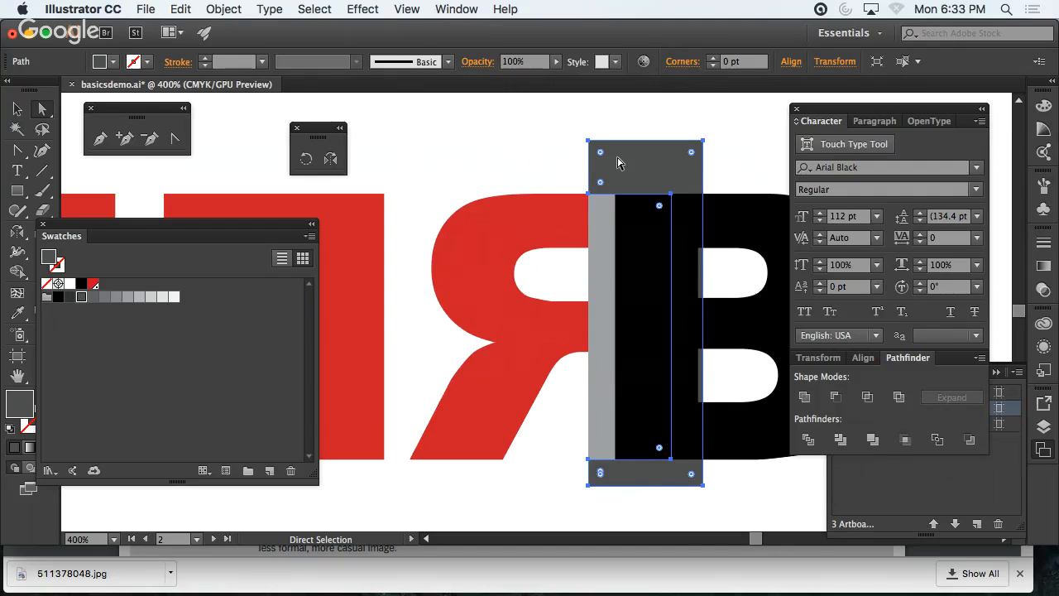
pyautogui.press('Delete')
pyautogui.click(595, 235)
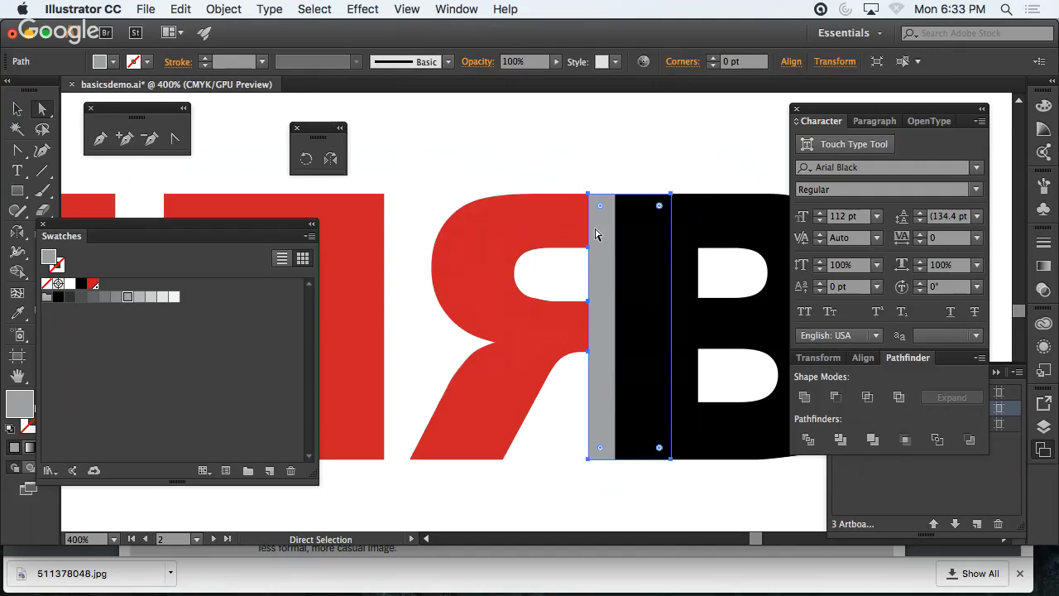
pyautogui.press('Delete')
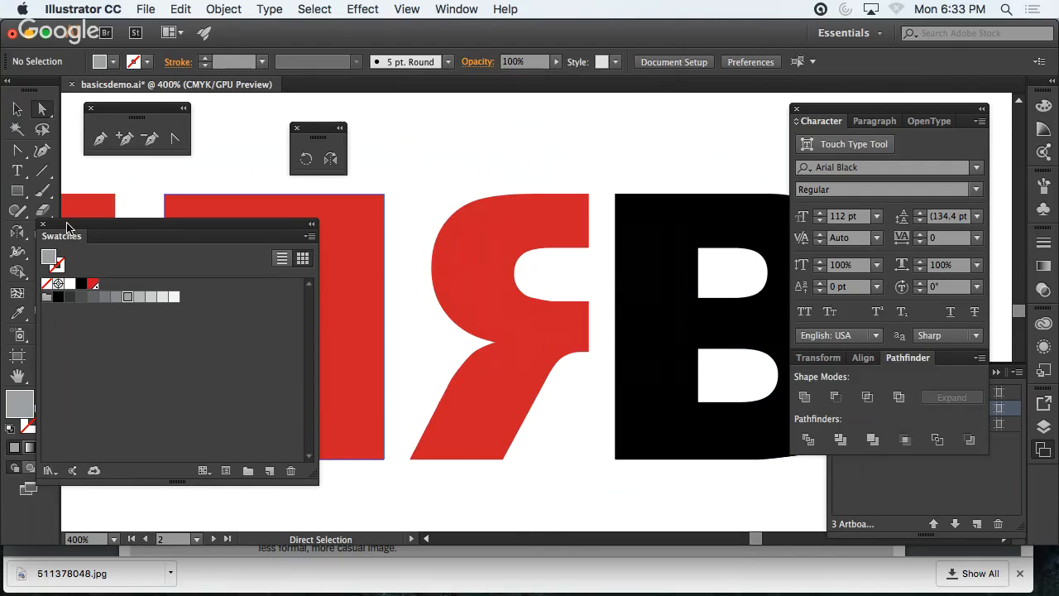
# - Dock the Swatches panel beneath Pathfinder to uncover the red letters
pyautogui.moveTo(63, 239); pyautogui.dragTo(831, 461)
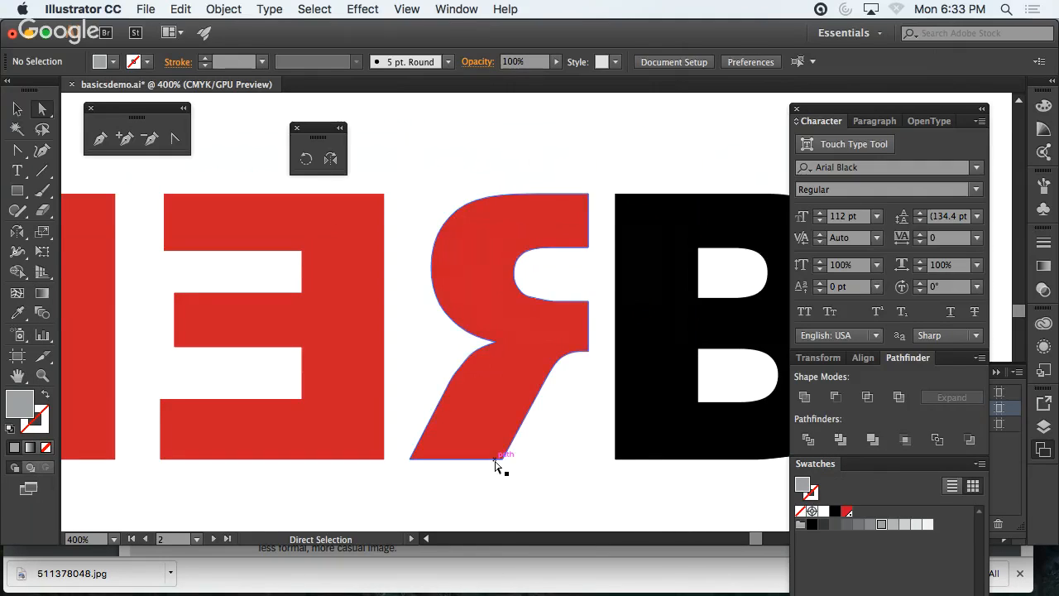
# - Nudge the mirrored red letters slightly closer to the black BIG and duplicate the complete logotype directly below
pyautogui.press('super+minus')
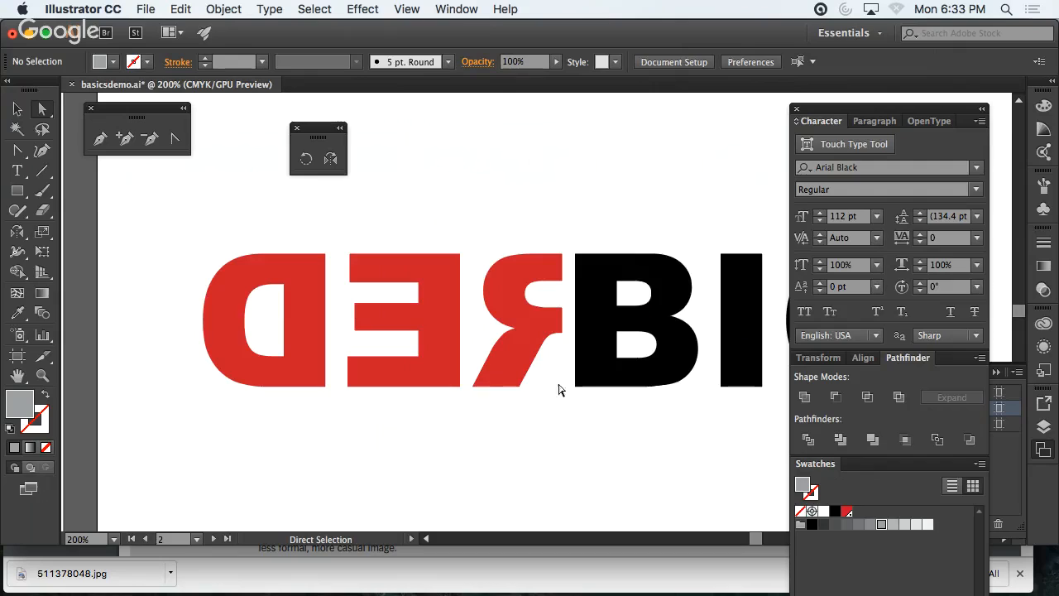
pyautogui.click(17, 108)
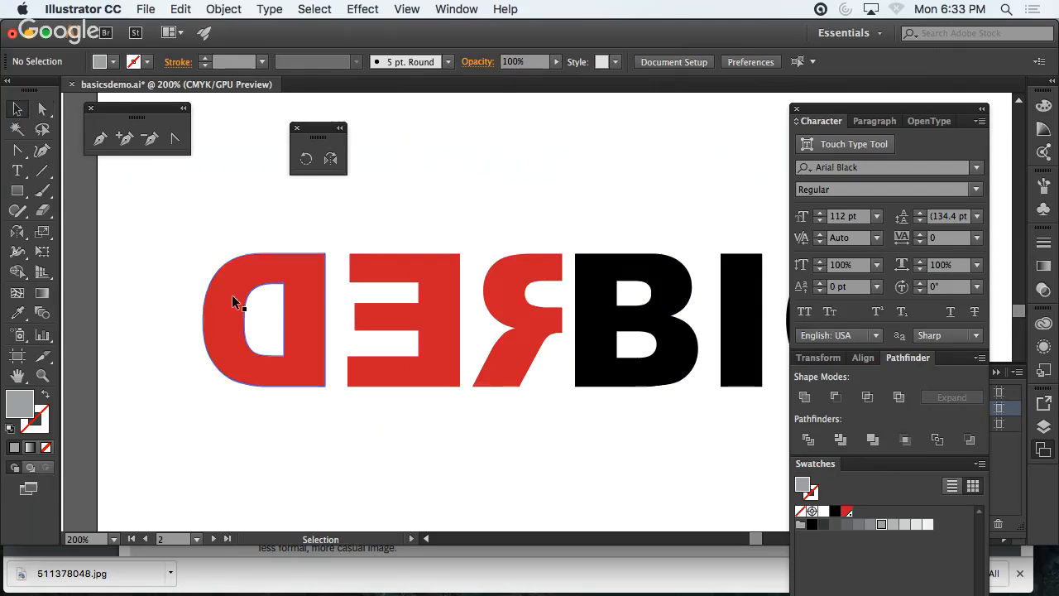
pyautogui.click(588, 379)
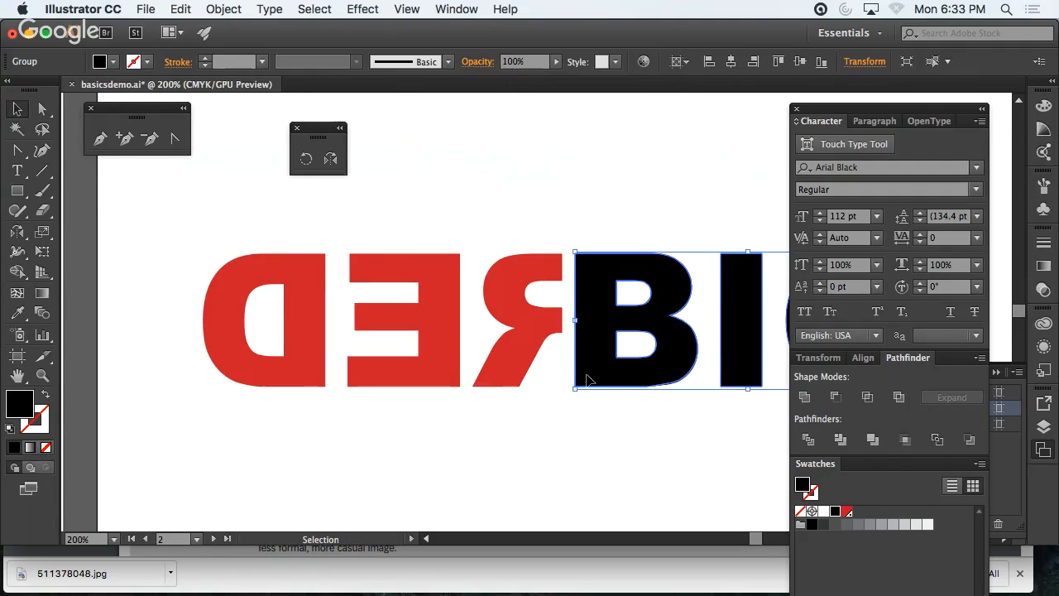
pyautogui.press('super+1')
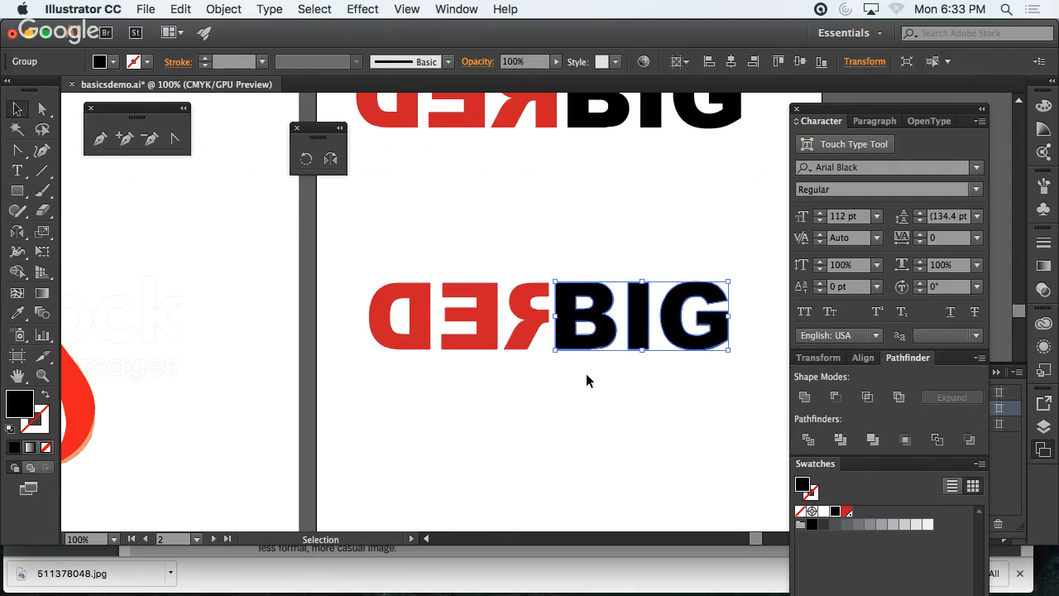
pyautogui.click(587, 380)
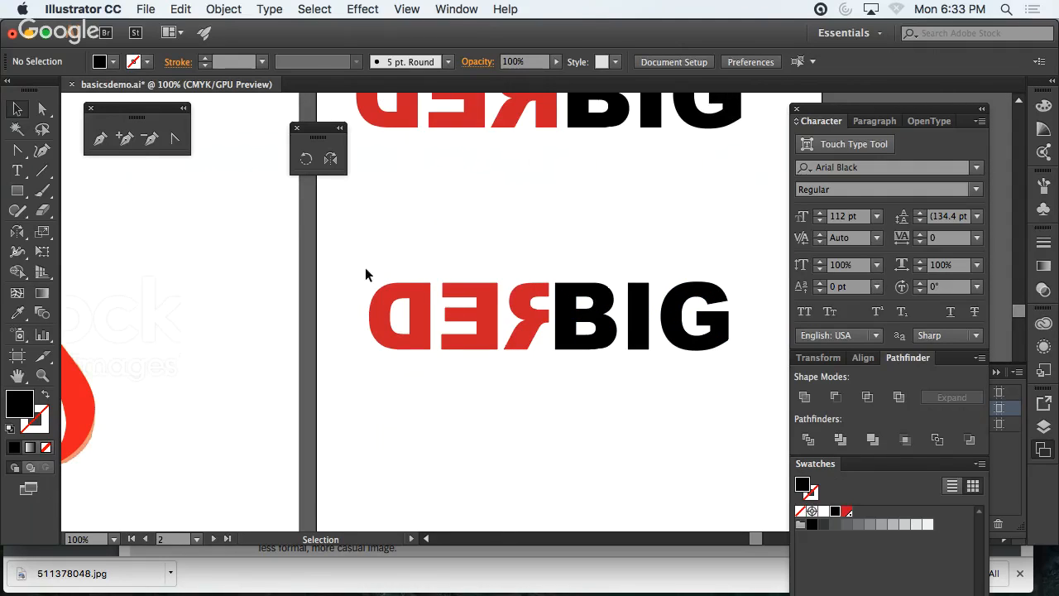
pyautogui.moveTo(364, 269); pyautogui.dragTo(532, 366)
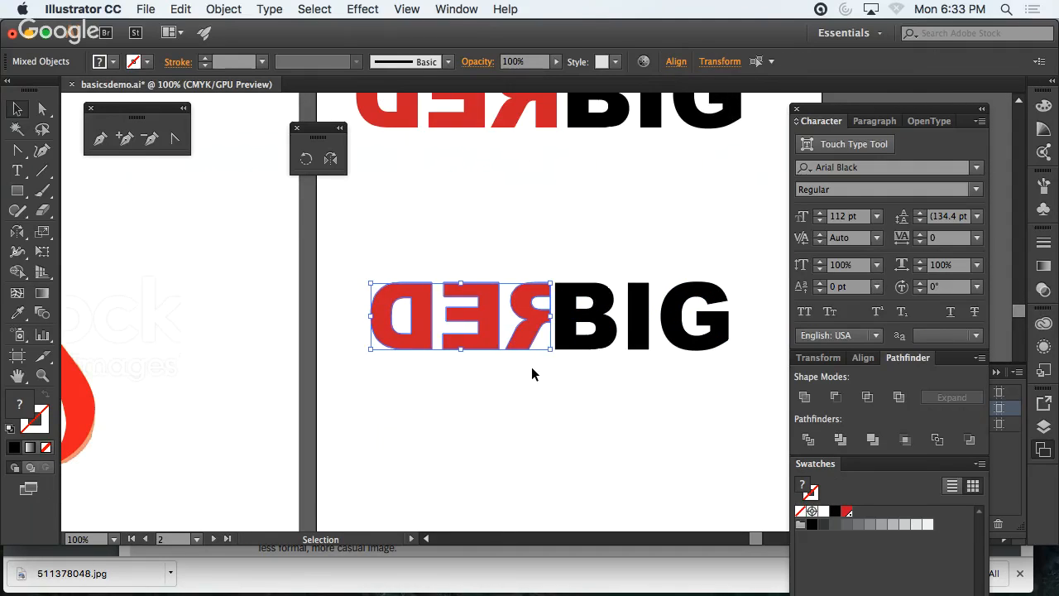
pyautogui.click(535, 389)
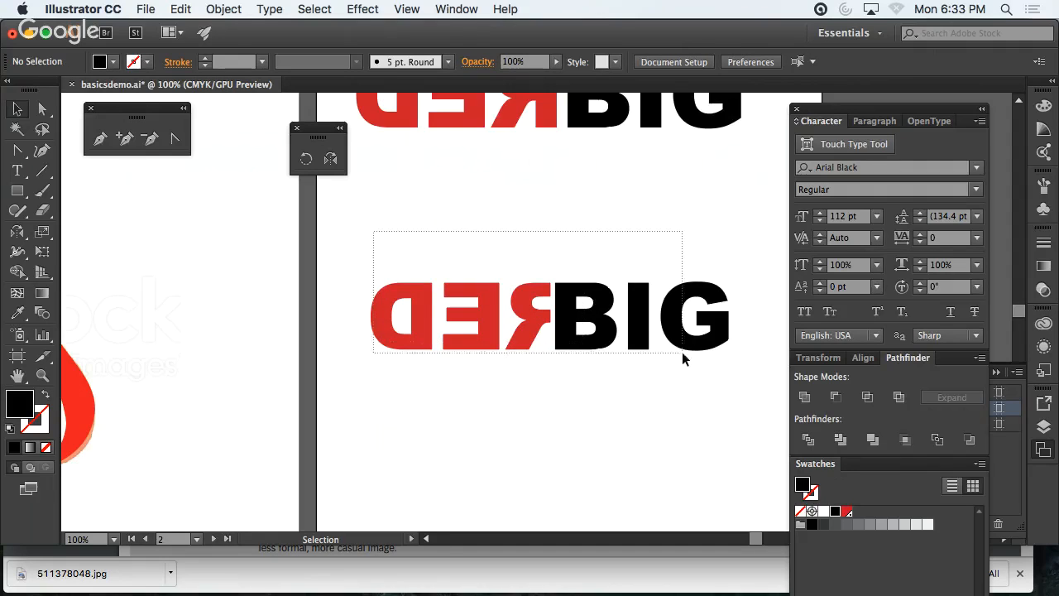
pyautogui.moveTo(682, 352); pyautogui.dragTo(716, 380)
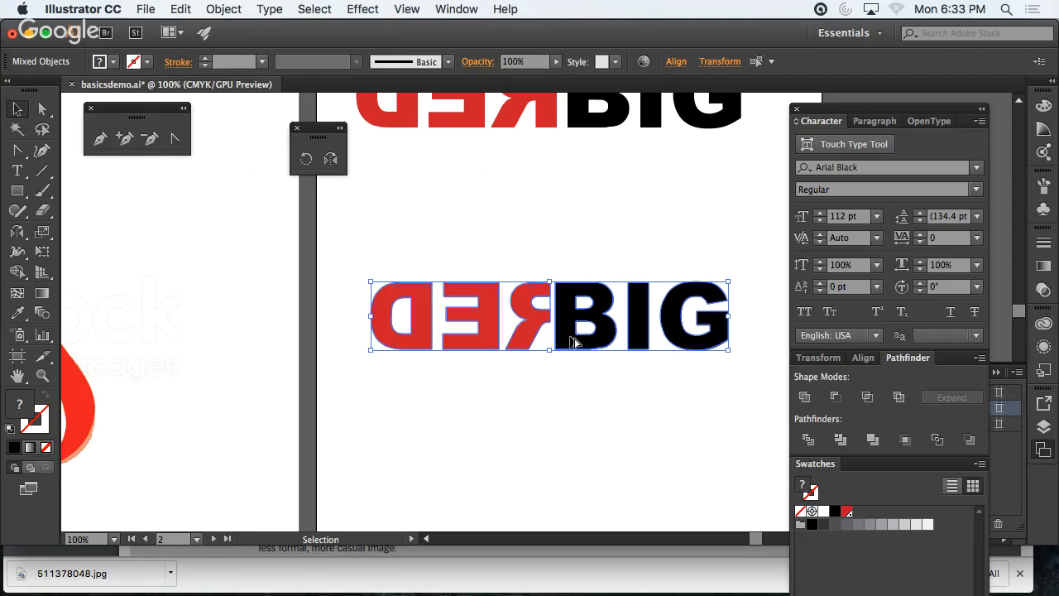
pyautogui.moveTo(574, 341); pyautogui.dragTo(576, 443)
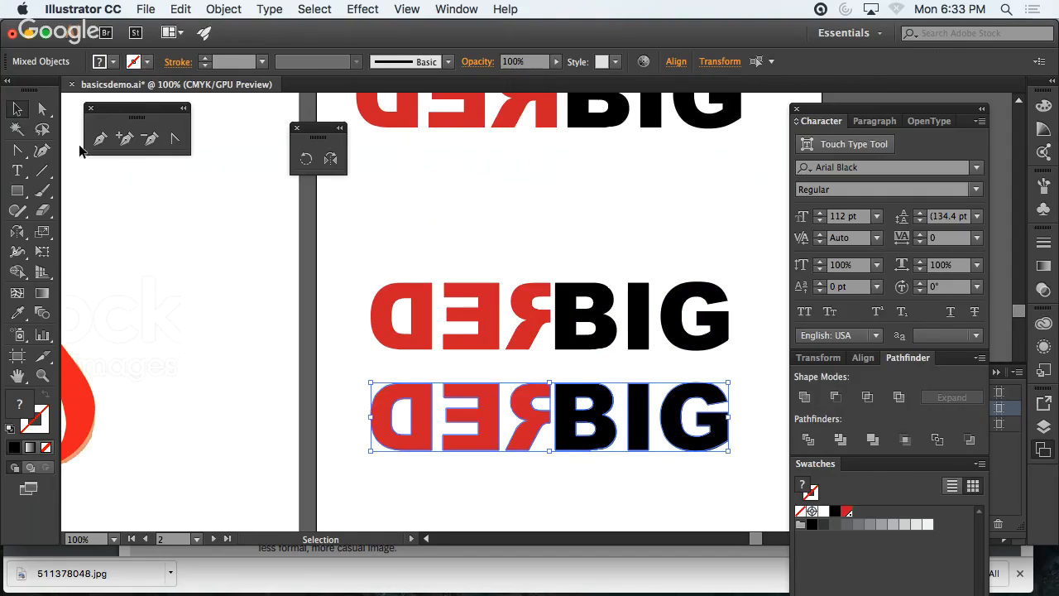
# - Delete the red D and E and the black I and G from the lower logotype copy, keeping the reversed R and B
pyautogui.click(42, 109)
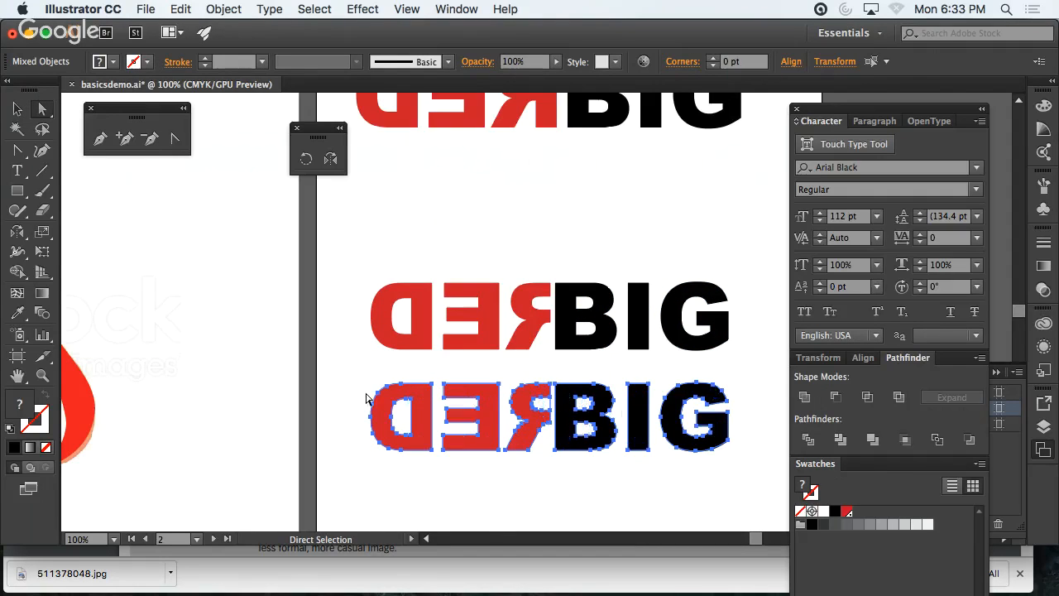
pyautogui.moveTo(351, 367); pyautogui.dragTo(499, 464)
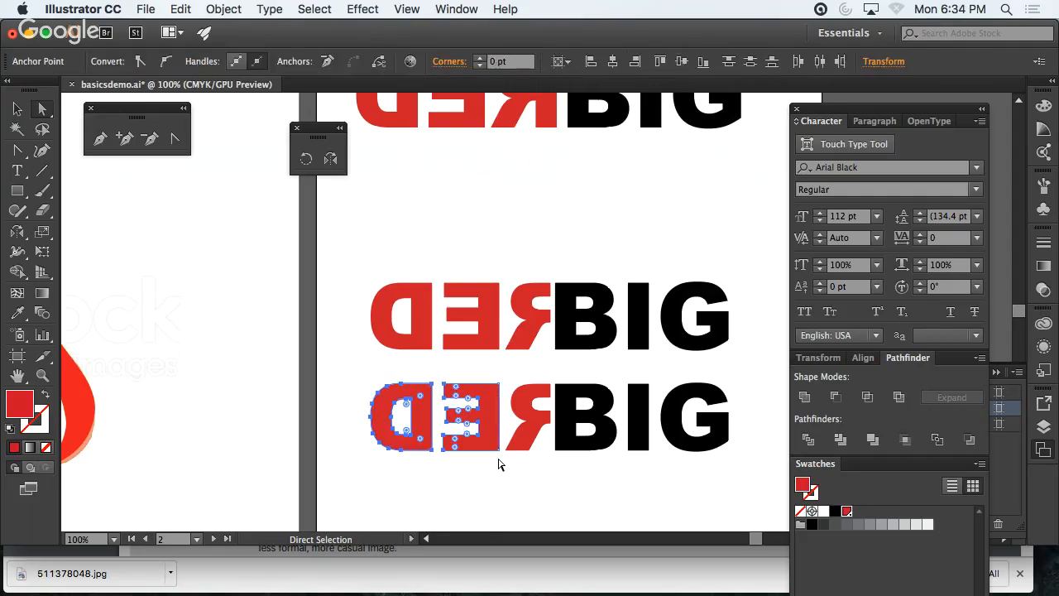
pyautogui.press('Delete')
pyautogui.click(577, 481)
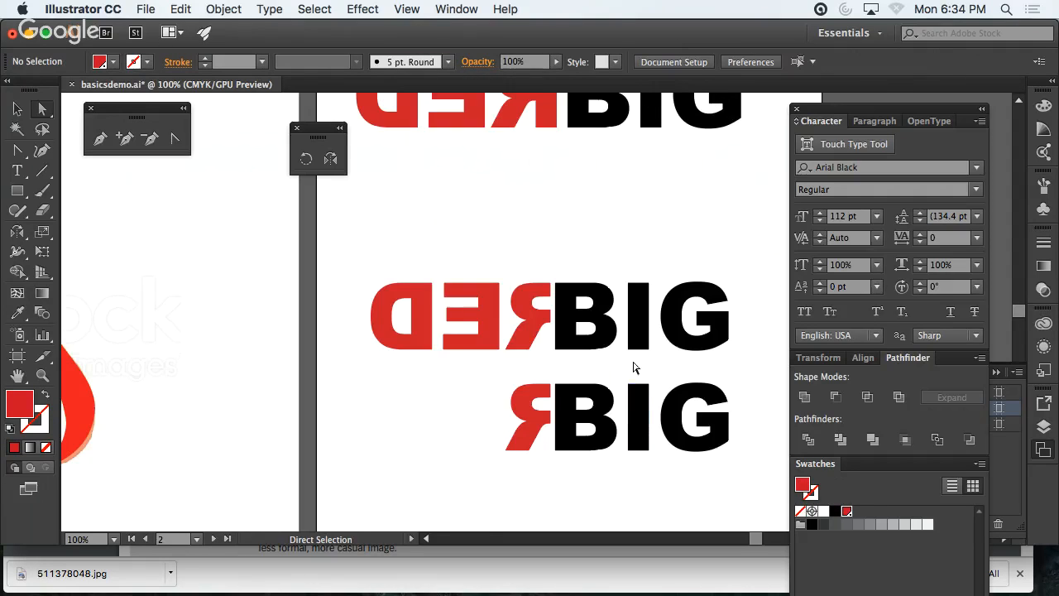
pyautogui.moveTo(622, 374); pyautogui.dragTo(742, 482)
pyautogui.press('Delete')
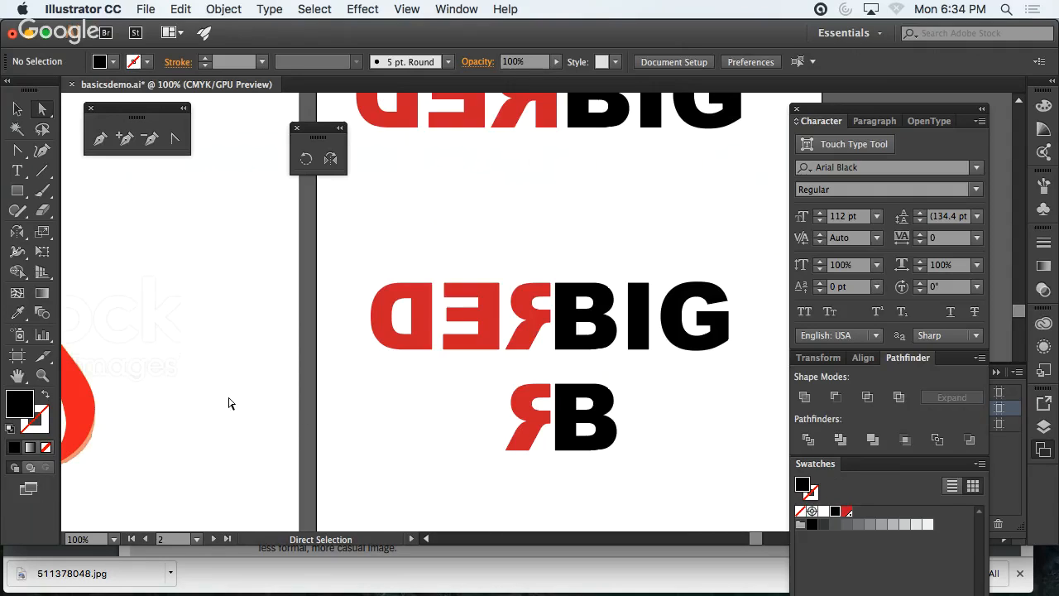
# - Copy the DESIGN lettering from the upper flame logo on the first artboard to beneath the RB monogram
pyautogui.press('super+minus')
pyautogui.press('super+minus')
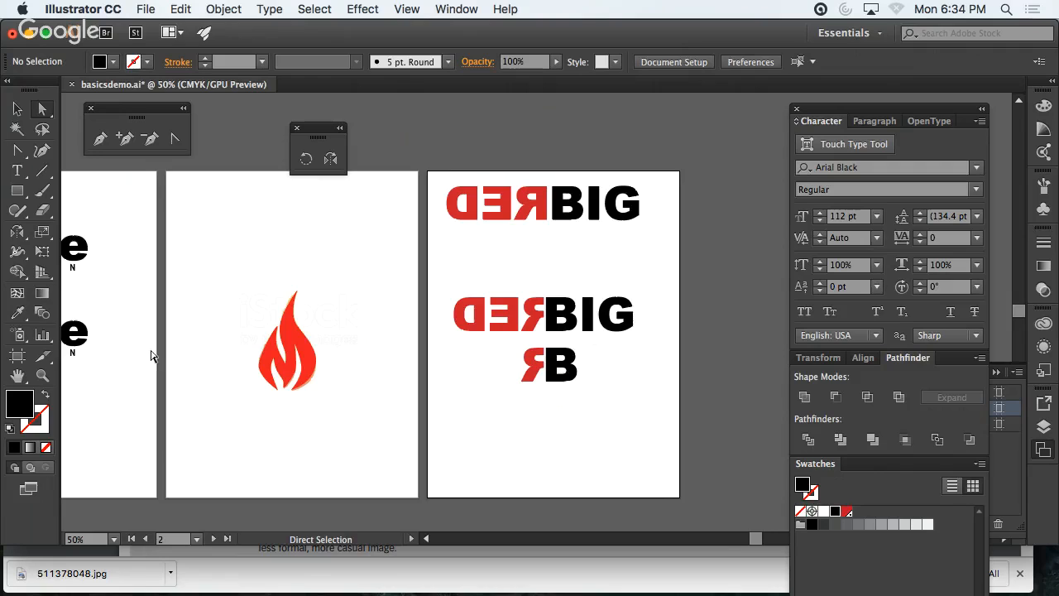
pyautogui.moveTo(149, 352); pyautogui.dragTo(323, 395)
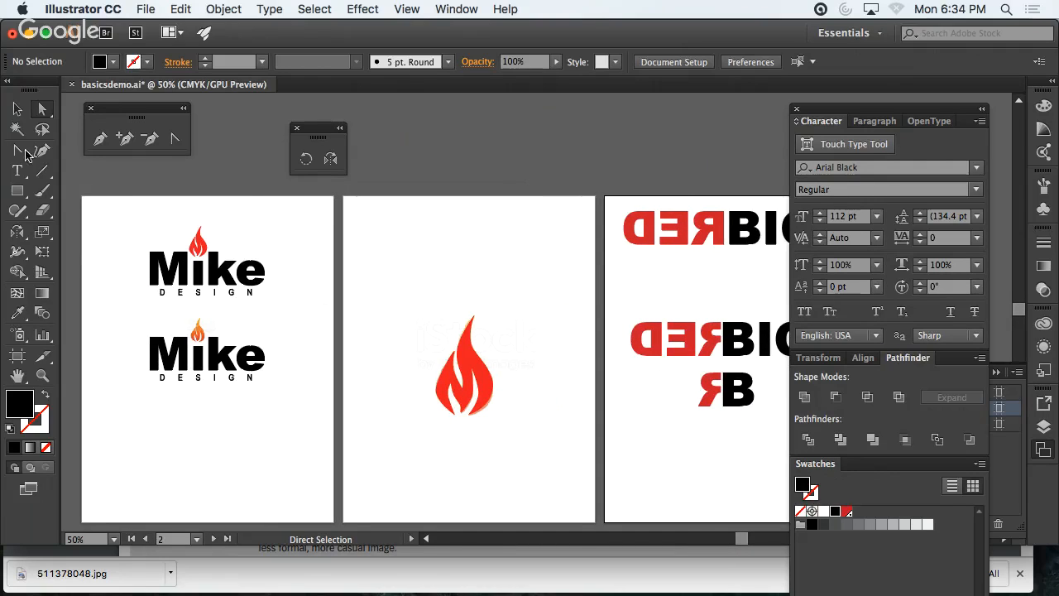
pyautogui.press('v')
pyautogui.click(215, 296)
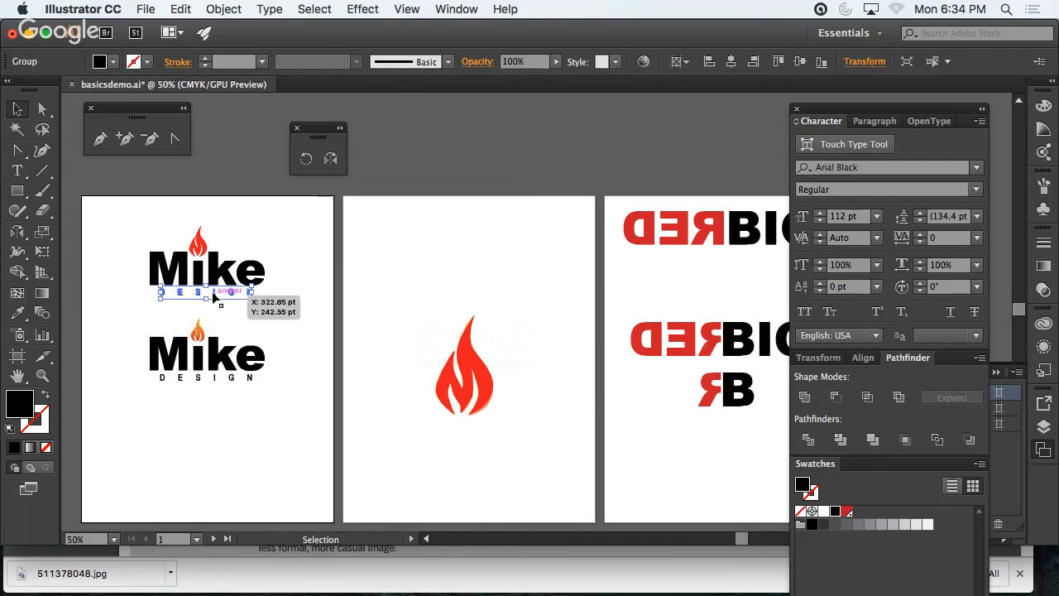
pyautogui.moveTo(217, 299); pyautogui.dragTo(745, 429)
pyautogui.moveTo(686, 478); pyautogui.dragTo(456, 449)
pyautogui.click(456, 447)
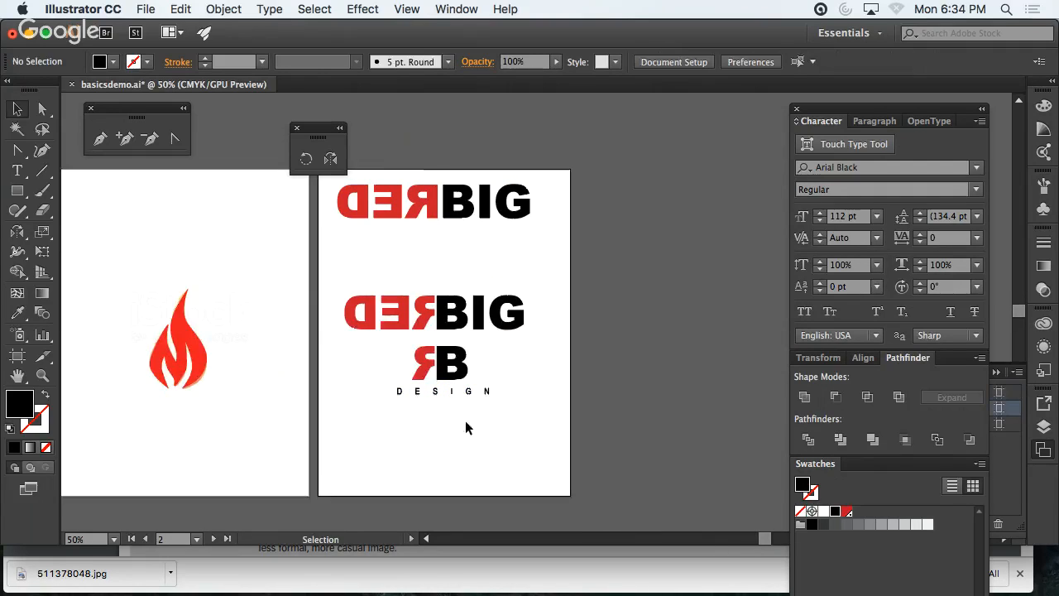
# - Scale the copied DESIGN lettering down to about the monogram's width and move it up close beneath the RB
pyautogui.click(468, 430)
pyautogui.click(508, 378)
pyautogui.click(545, 347)
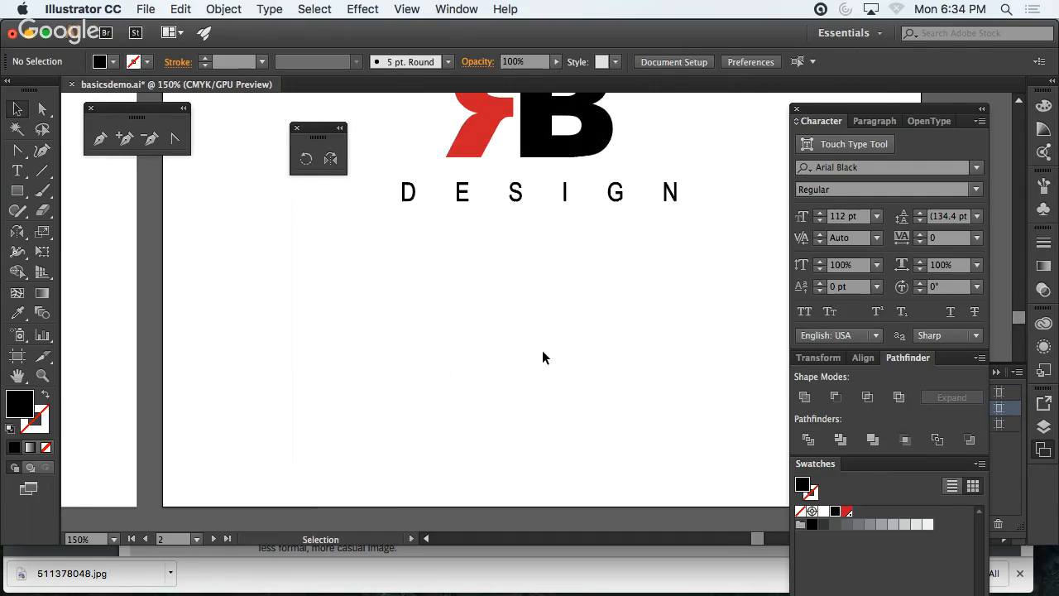
pyautogui.moveTo(544, 305); pyautogui.dragTo(470, 451)
pyautogui.moveTo(293, 337); pyautogui.dragTo(449, 359)
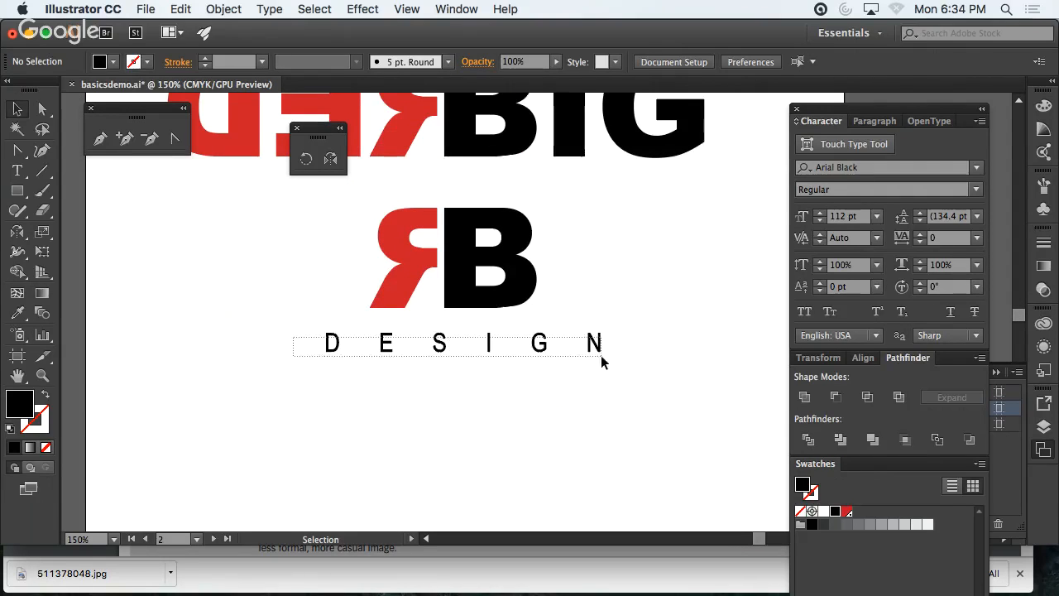
pyautogui.moveTo(602, 362); pyautogui.dragTo(509, 343)
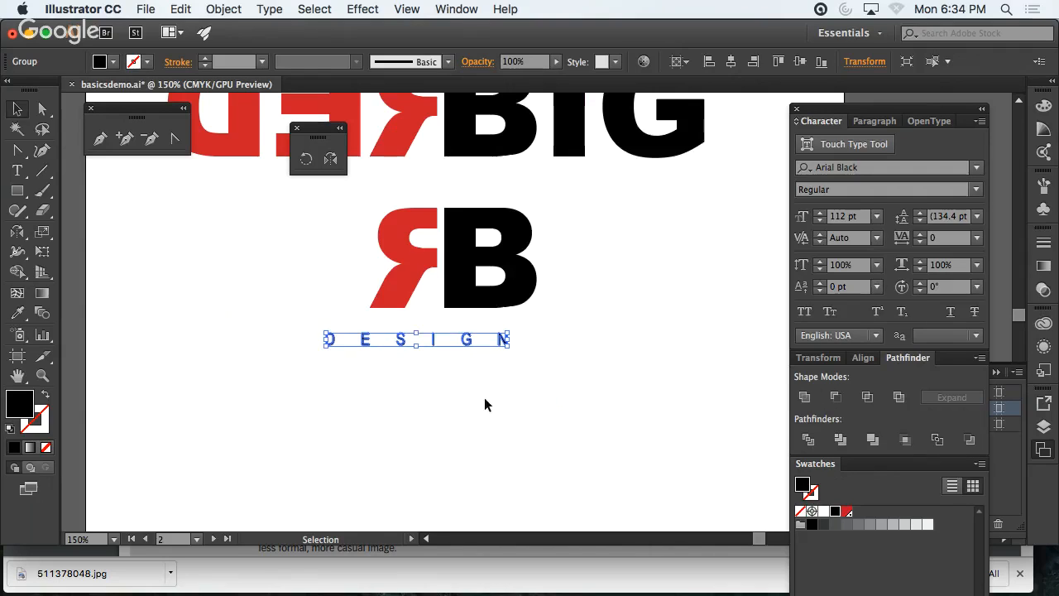
pyautogui.moveTo(397, 345); pyautogui.dragTo(432, 332)
pyautogui.click(476, 382)
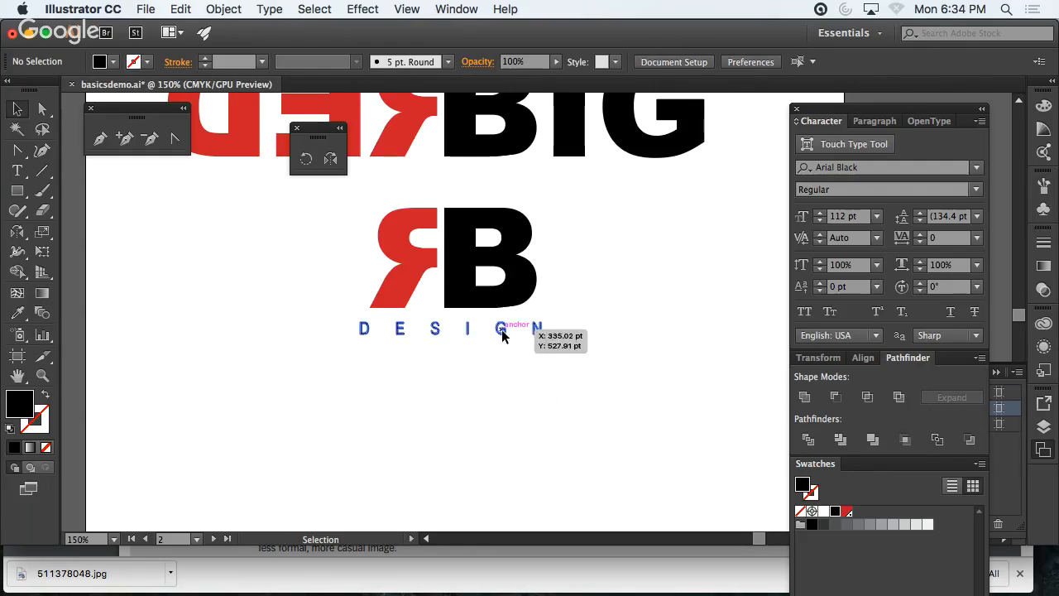
# - Shrink the DESIGN lettering further so it is narrower than the RB monogram, and center it just below the letters
pyautogui.click(502, 331)
pyautogui.moveTo(362, 338); pyautogui.dragTo(366, 330)
pyautogui.click(442, 359)
pyautogui.moveTo(463, 332); pyautogui.dragTo(441, 333)
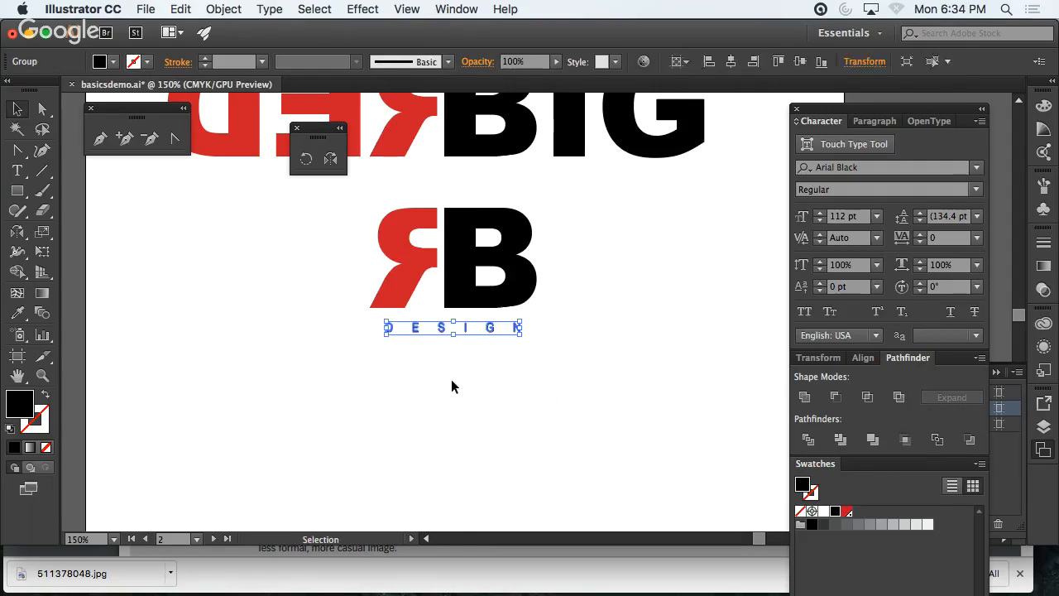
pyautogui.click(467, 392)
pyautogui.press('super+1')
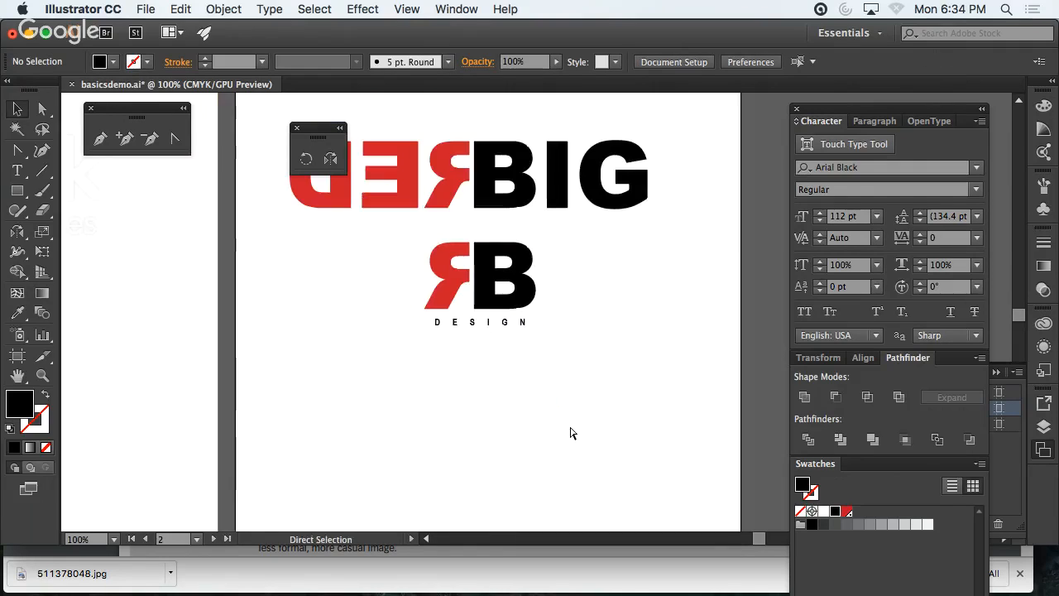
pyautogui.scroll(1, 562, 435)
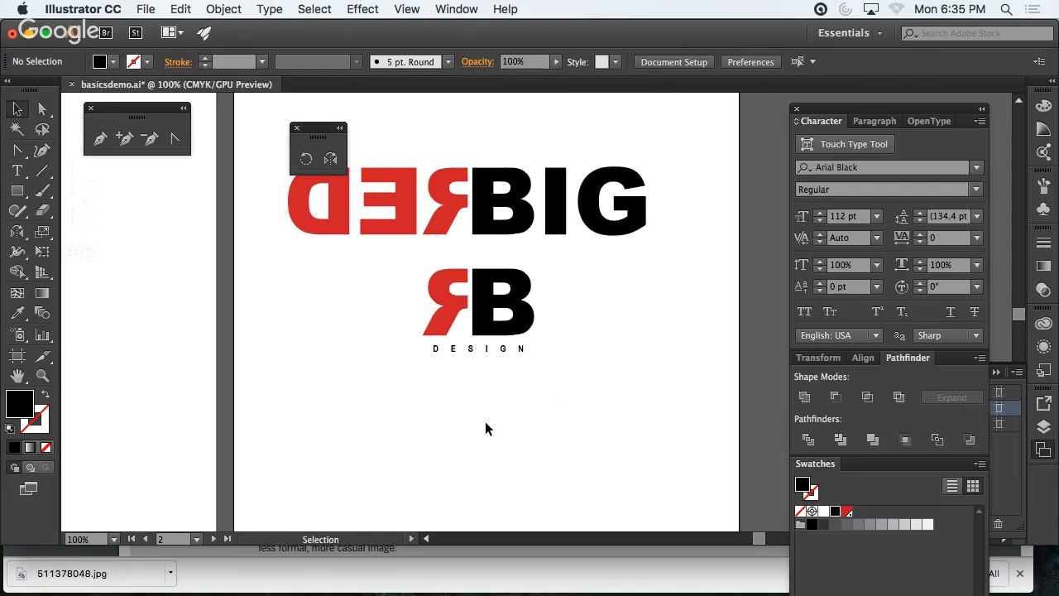
# - Switch to Chrome, open the Creating and Using a Monogram lecture, and browse its slideshow of example monogram logos
pyautogui.click(504, 577)
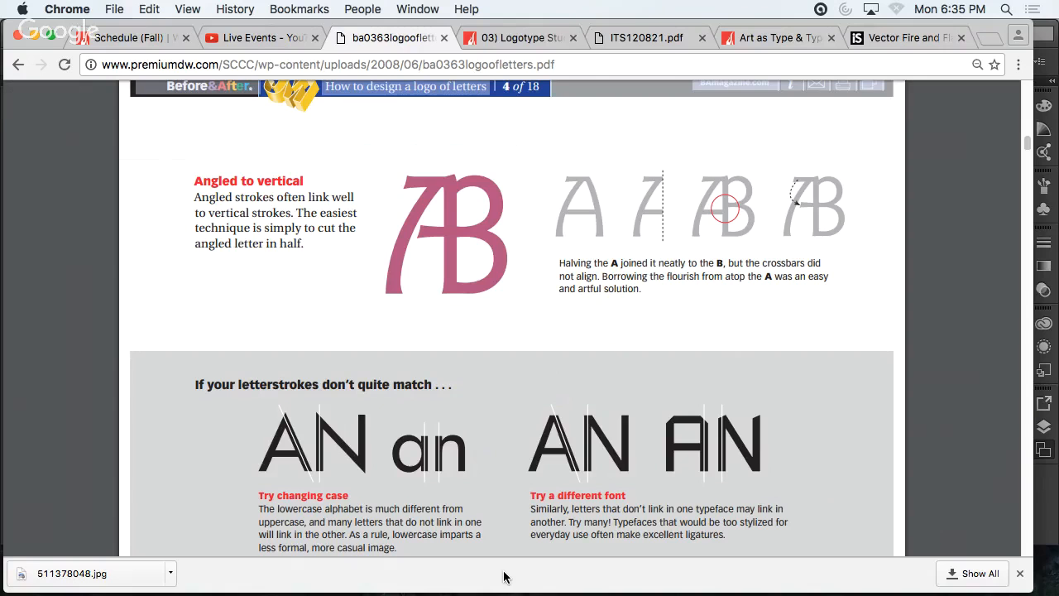
pyautogui.click(529, 37)
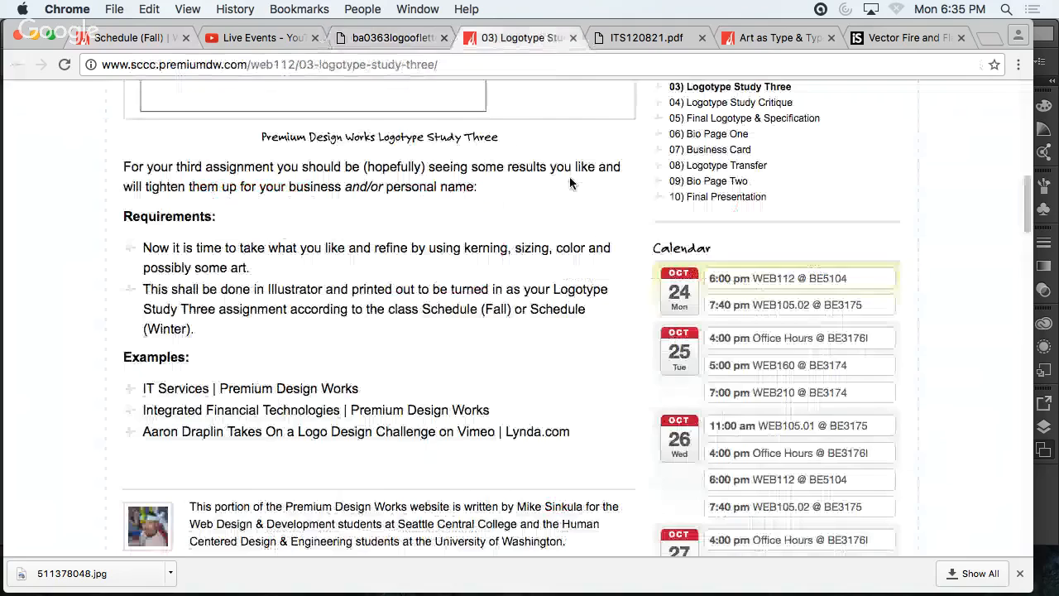
pyautogui.click(778, 38)
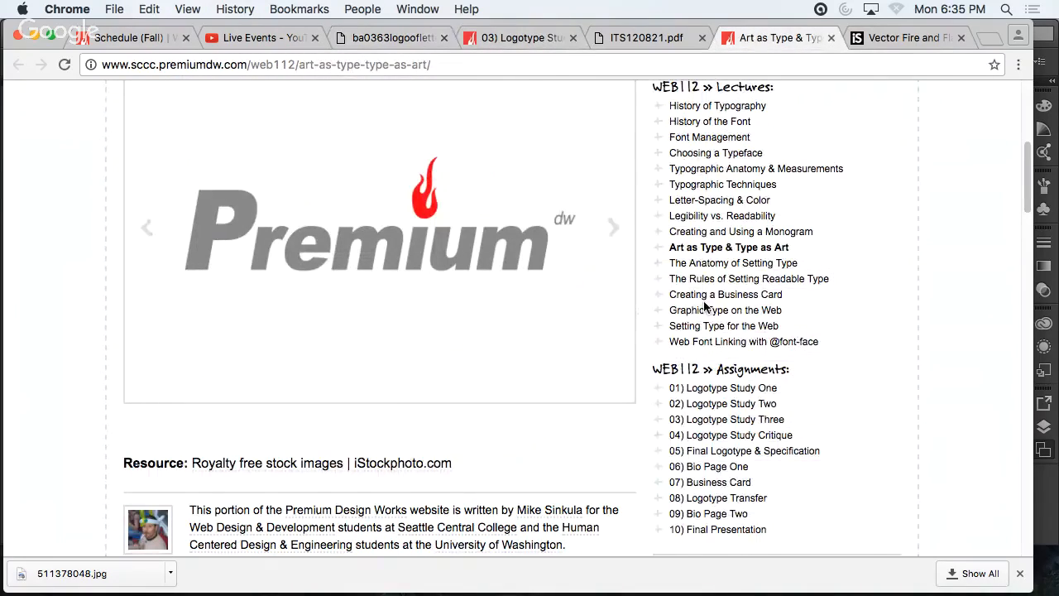
pyautogui.click(804, 235)
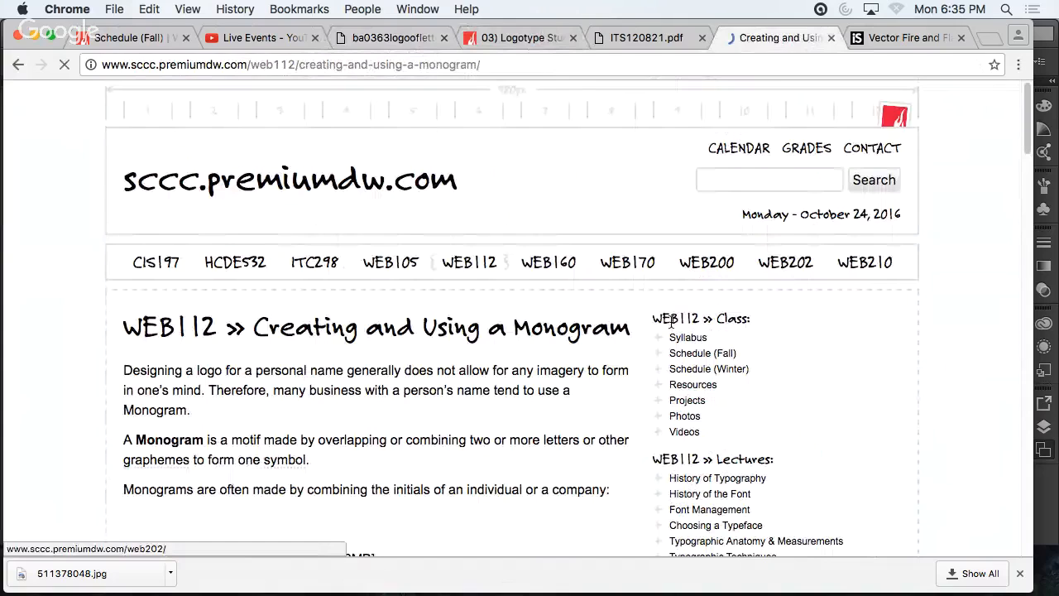
pyautogui.scroll(-6, 451, 371)
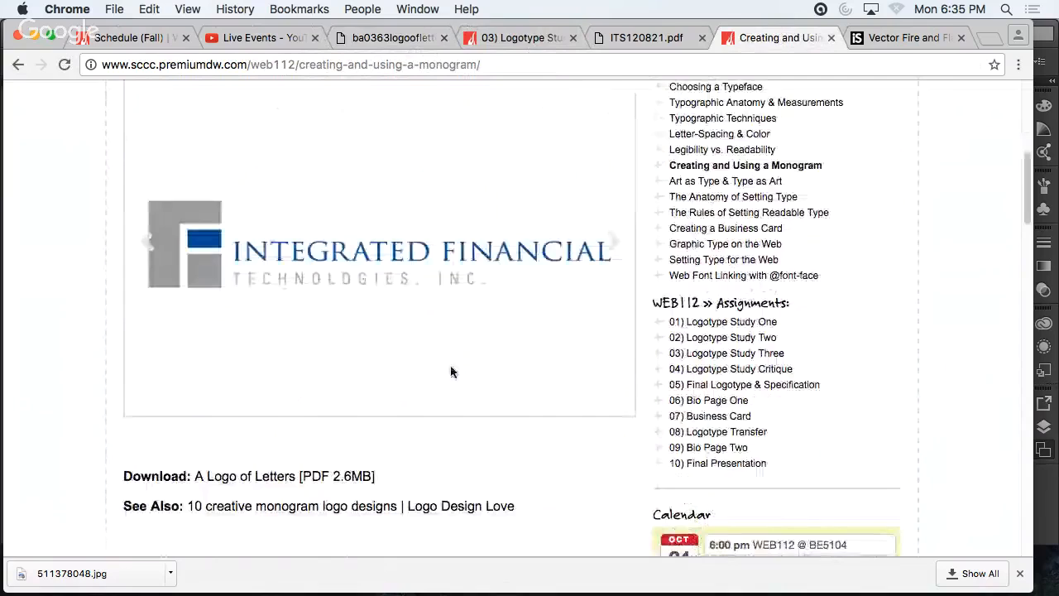
pyautogui.click(611, 241)
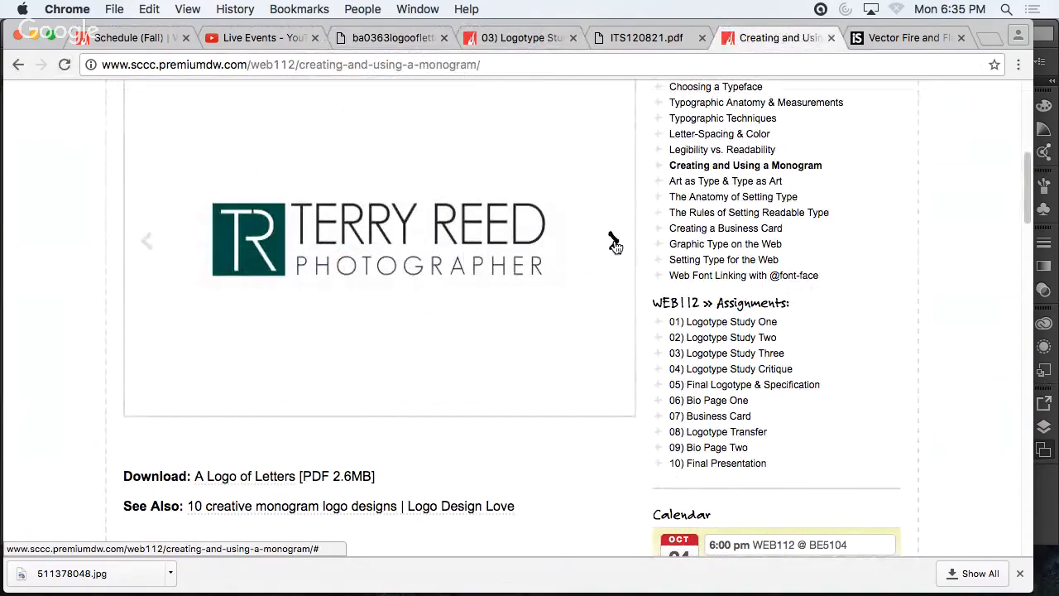
pyautogui.click(612, 242)
pyautogui.click(612, 241)
pyautogui.click(612, 242)
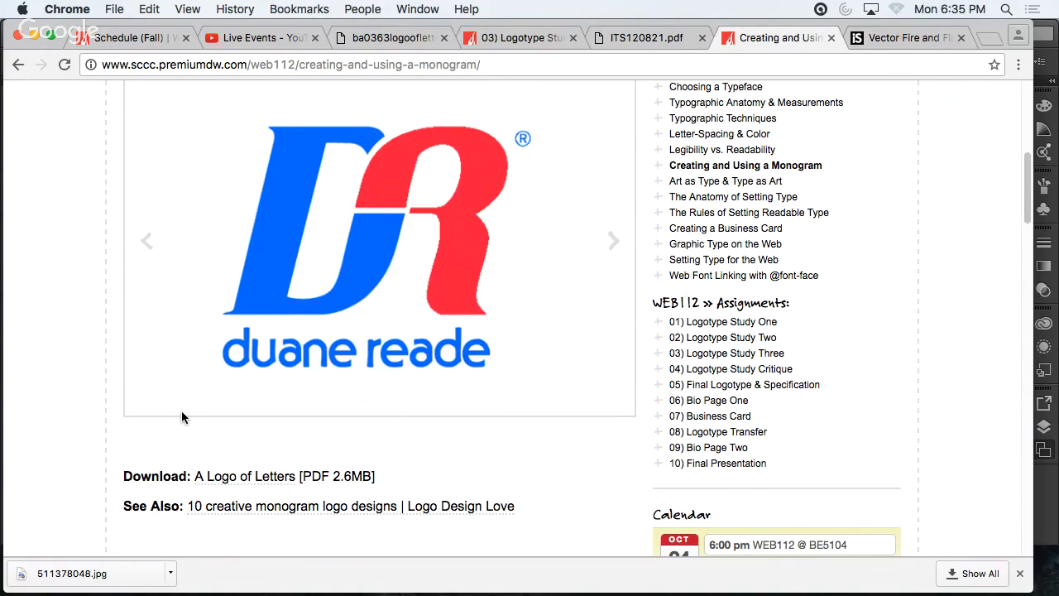
# - Switch back to Illustrator and draw a large black circle below the RB DESIGN mark with a smaller circle inside it
pyautogui.press('super+Tab')
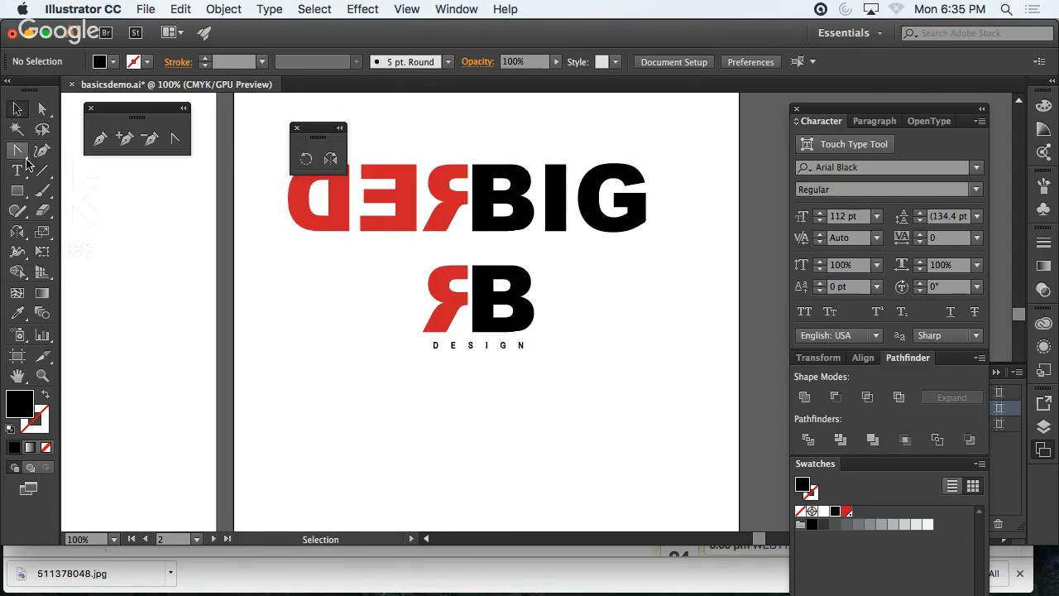
pyautogui.moveTo(17, 190); pyautogui.dragTo(56, 230)
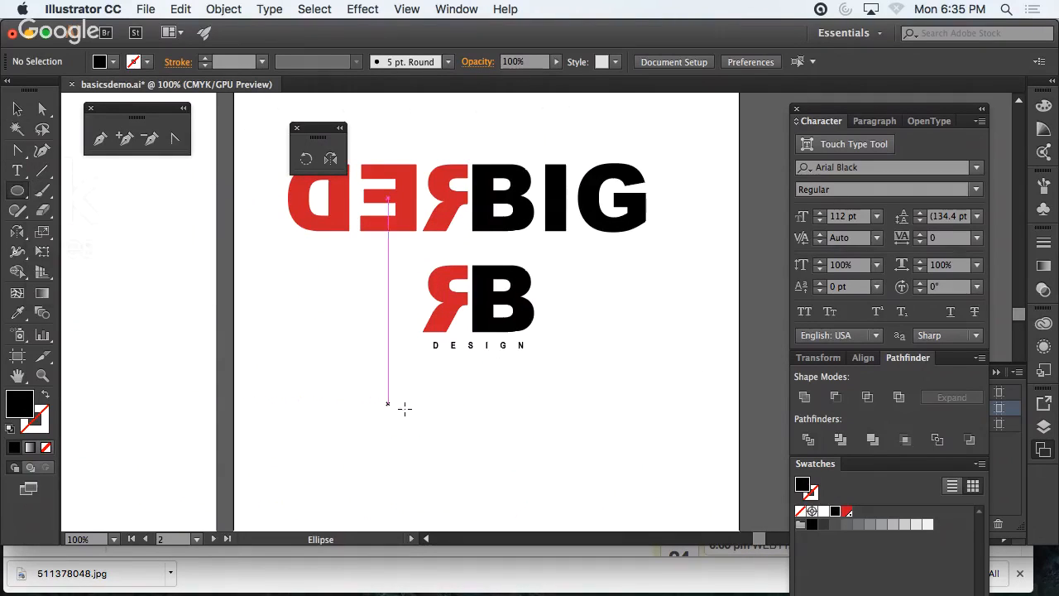
pyautogui.moveTo(349, 393); pyautogui.dragTo(502, 507)
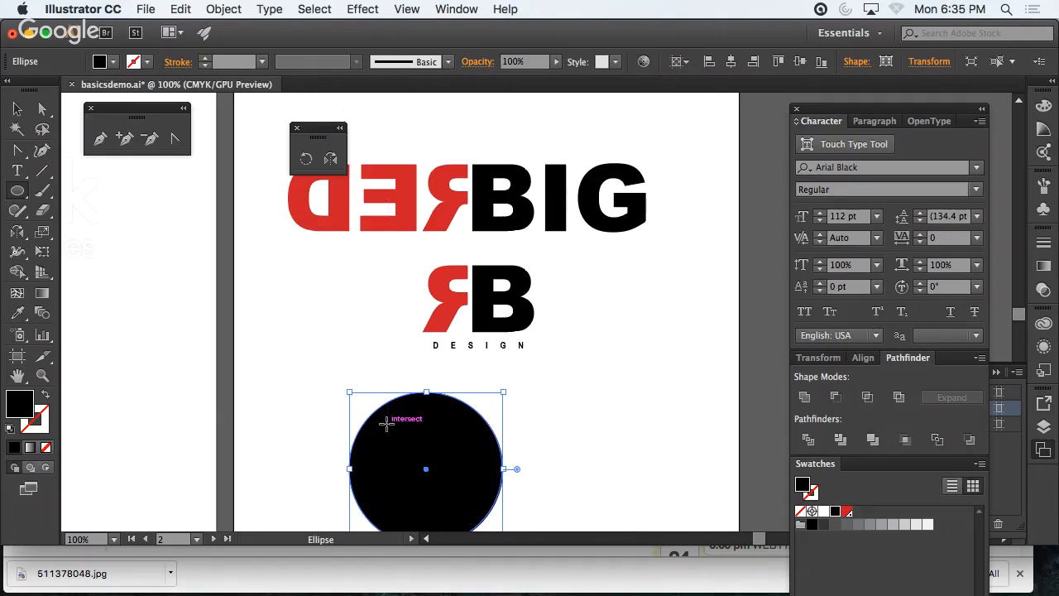
pyautogui.moveTo(387, 424); pyautogui.dragTo(488, 523)
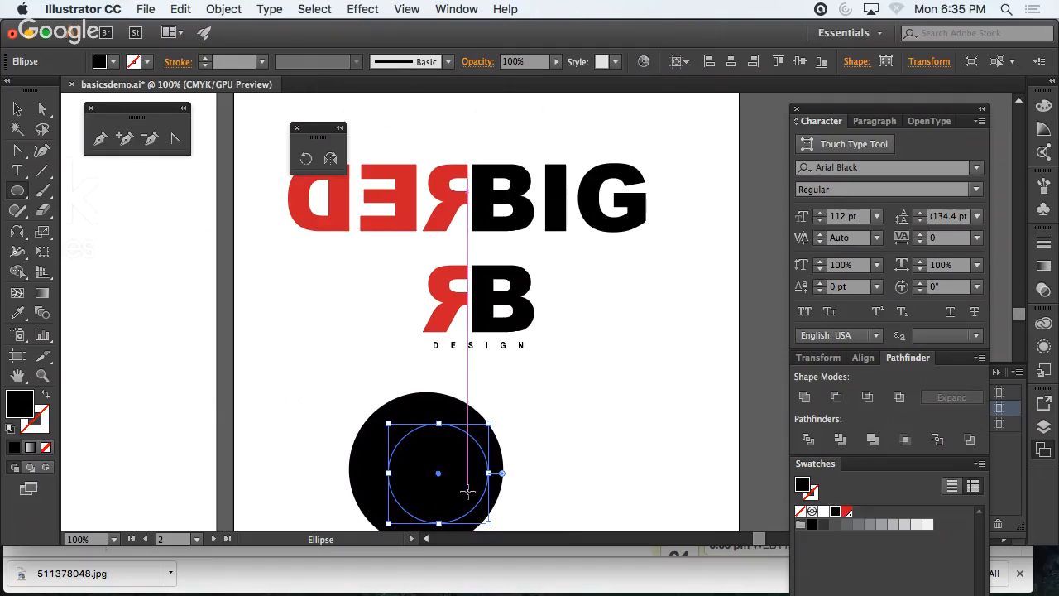
# - Draw a small third circle inside the other two and center all three on each other horizontally and vertically, aligned to the selection
pyautogui.moveTo(416, 458); pyautogui.dragTo(456, 499)
pyautogui.click(13, 111)
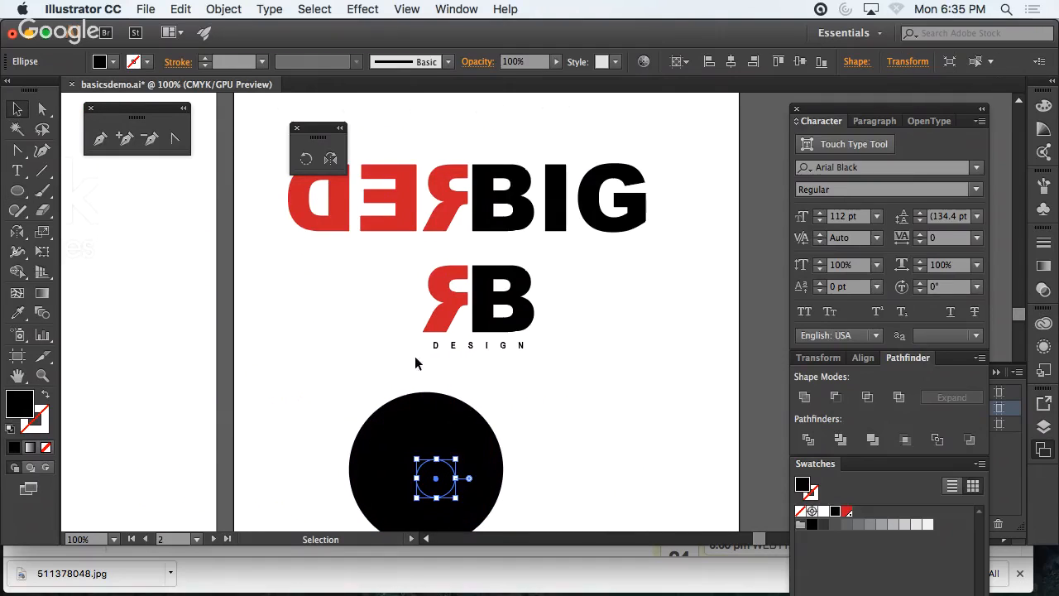
pyautogui.scroll(-4, 563, 435)
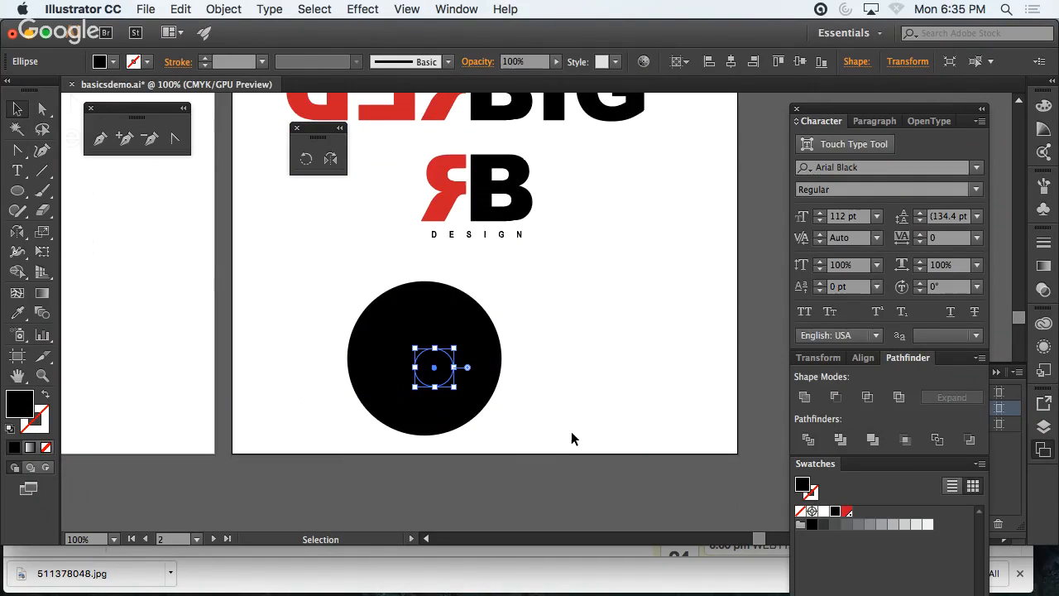
pyautogui.moveTo(551, 437); pyautogui.dragTo(308, 281)
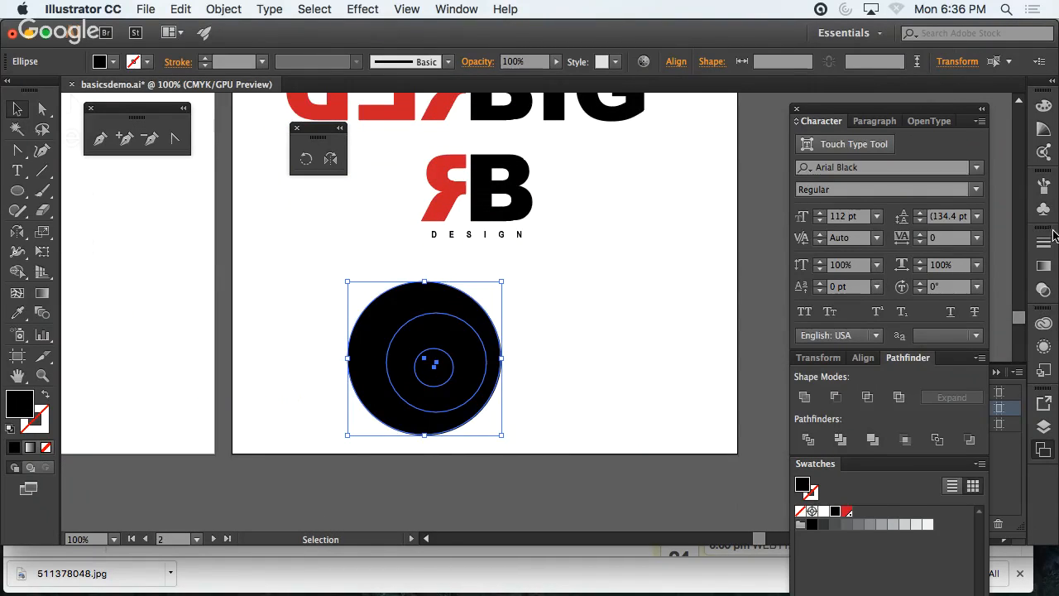
pyautogui.click(863, 359)
pyautogui.click(967, 494)
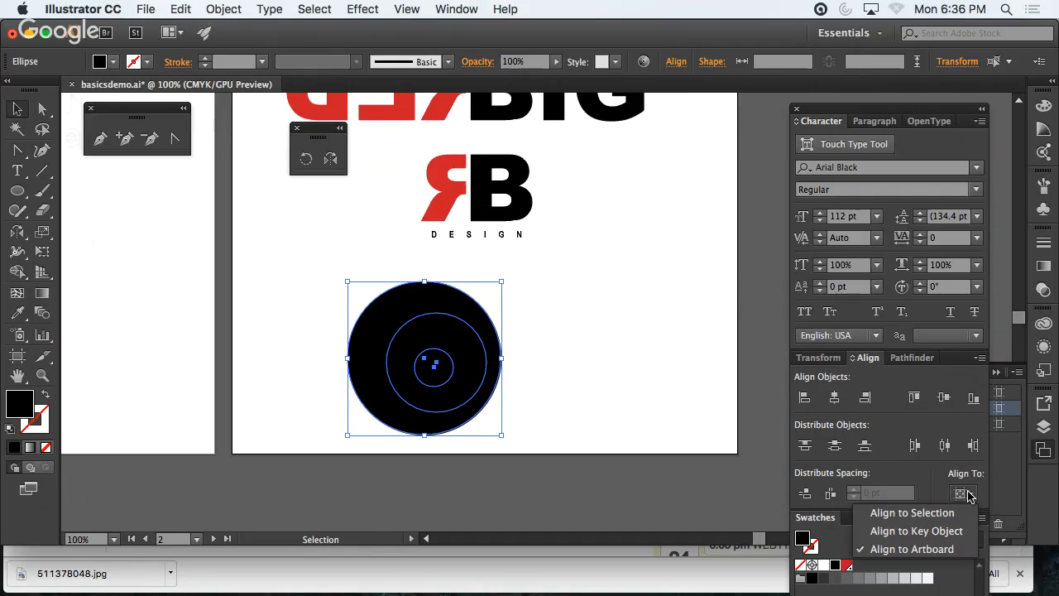
pyautogui.click(965, 513)
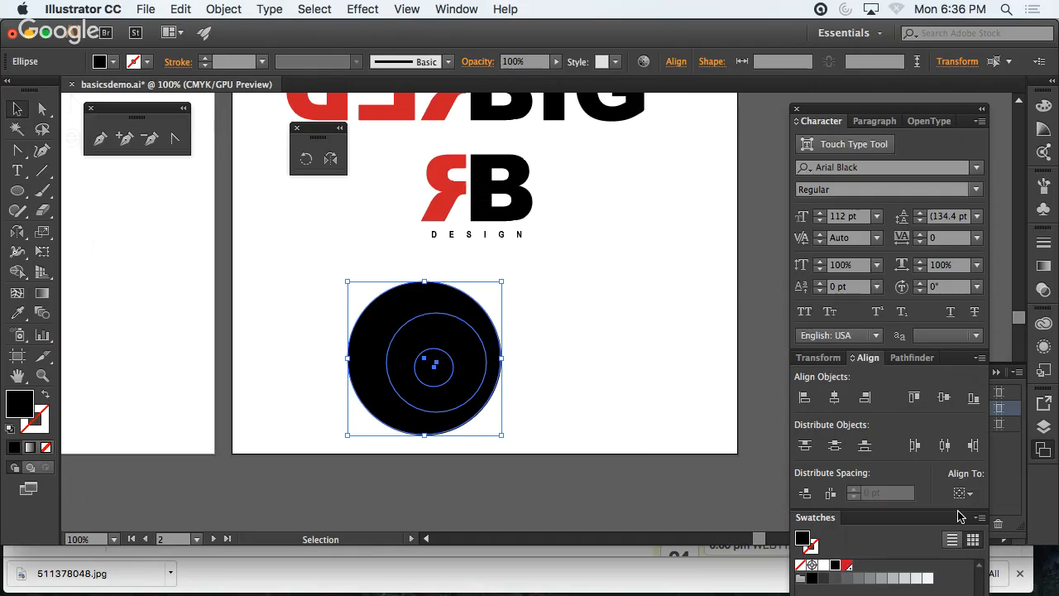
pyautogui.click(836, 399)
pyautogui.click(943, 398)
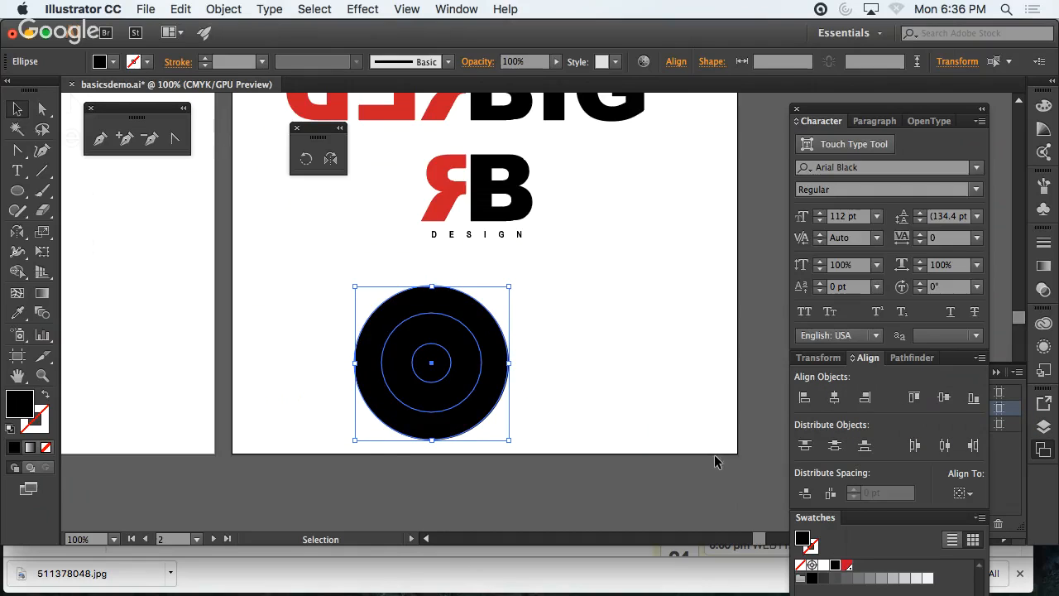
# - Fill only the middle circle with white to form a black-and-white target shape
pyautogui.click(43, 108)
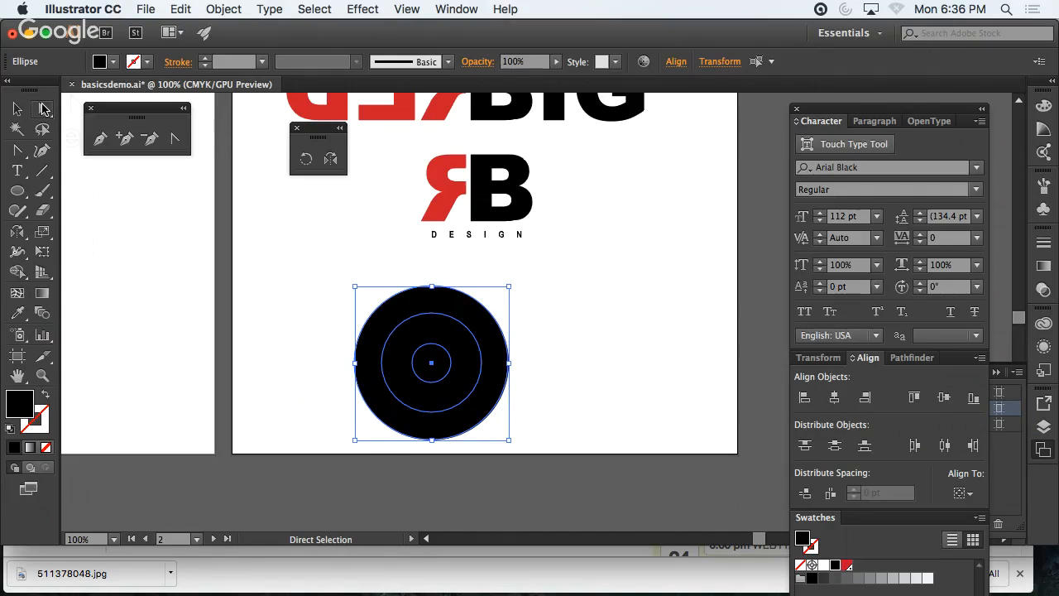
pyautogui.click(385, 369)
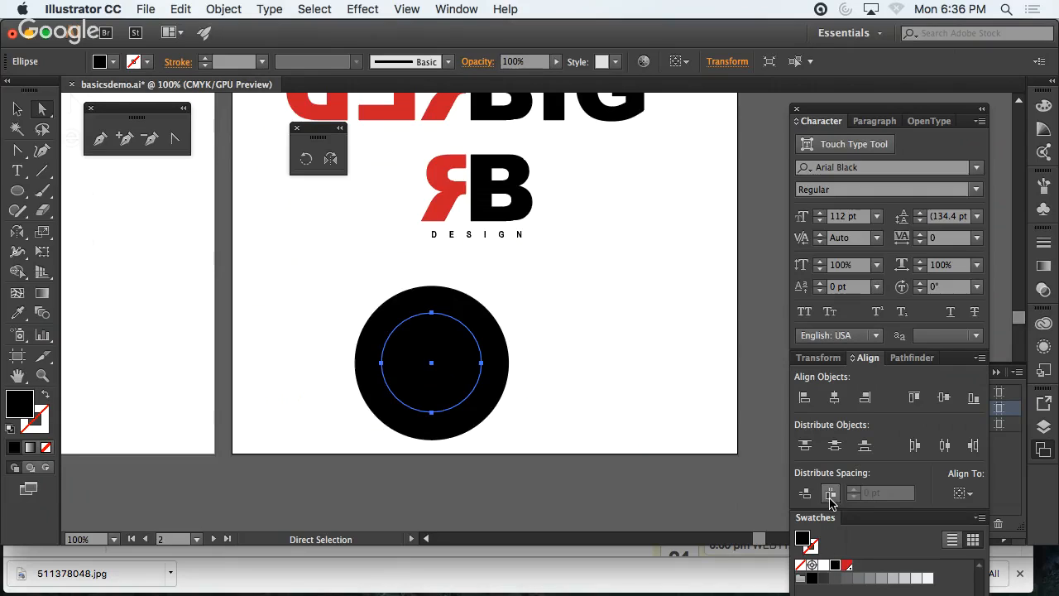
pyautogui.click(820, 565)
pyautogui.click(637, 507)
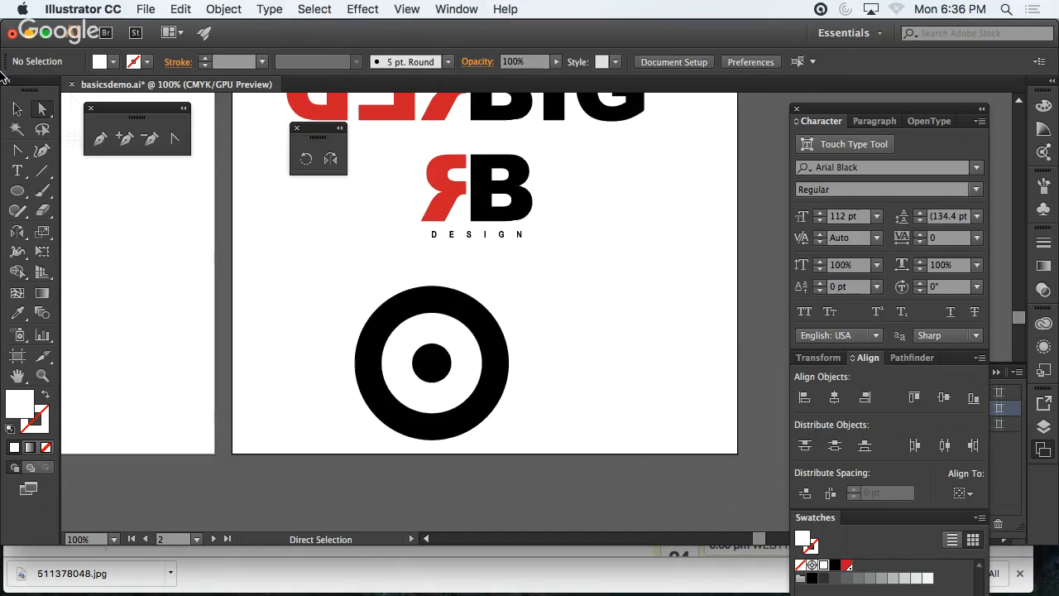
# - Scale all three target circles down together to about half size and move them beside the RB DESIGN mark, right of the B
pyautogui.click(17, 108)
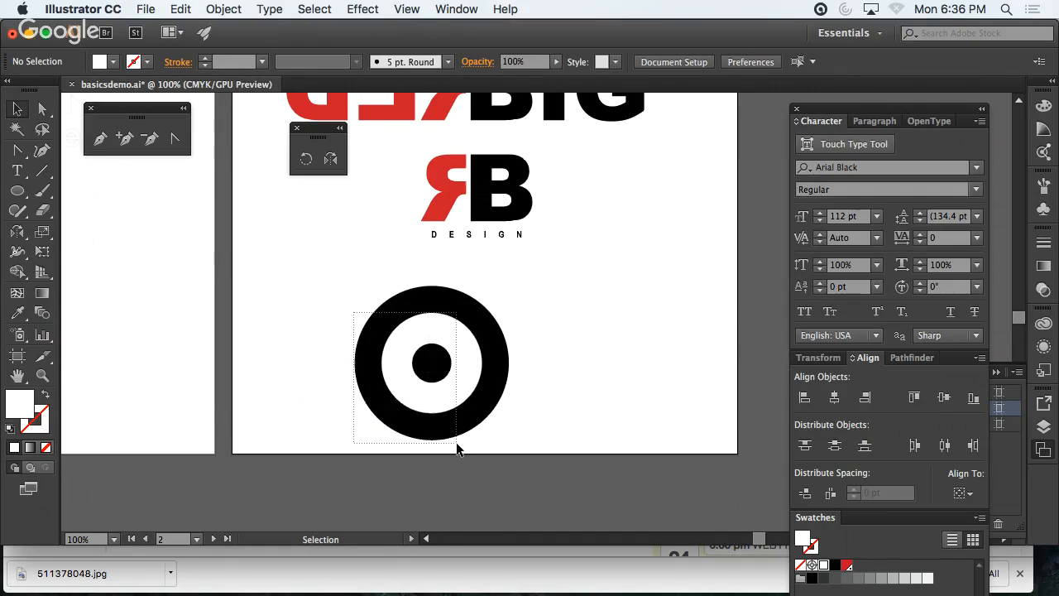
pyautogui.moveTo(456, 444); pyautogui.dragTo(480, 460)
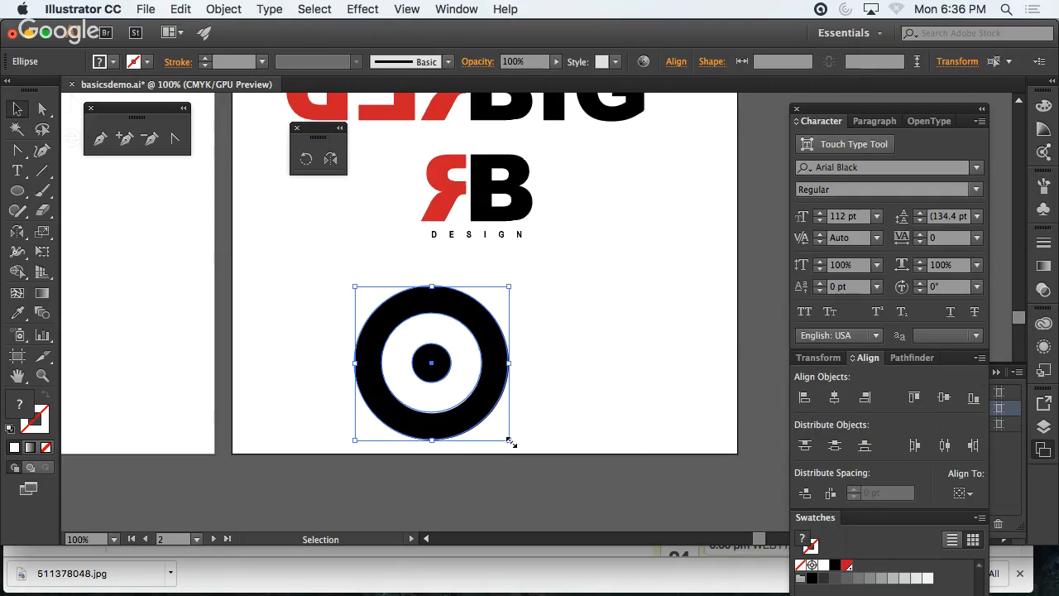
pyautogui.moveTo(510, 441)
pyautogui.mouseDown()
pyautogui.moveTo(475, 392)
pyautogui.moveTo(437, 367)
pyautogui.mouseUp()
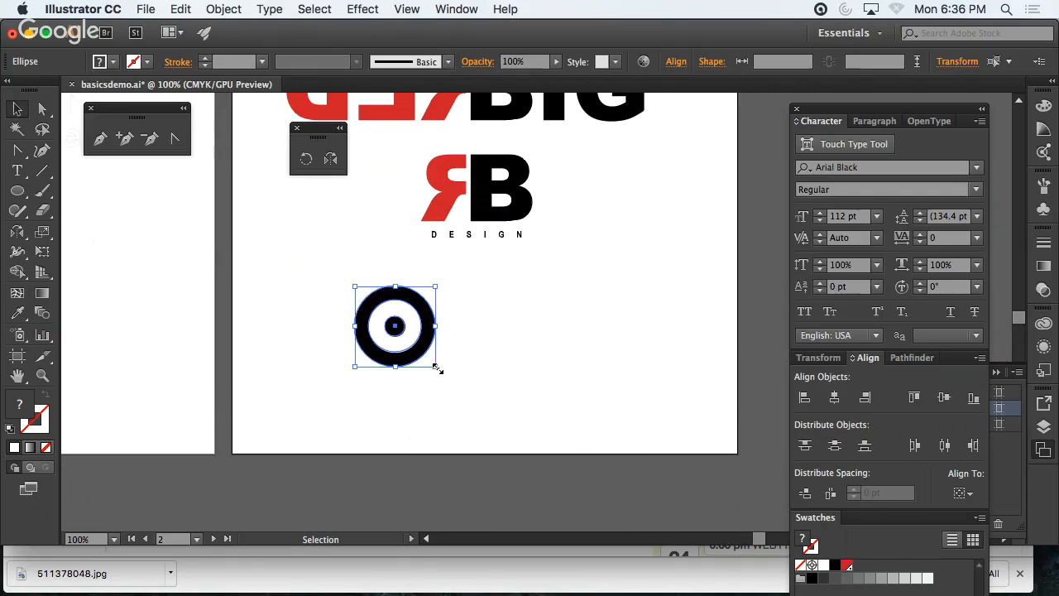
pyautogui.moveTo(397, 328); pyautogui.dragTo(659, 216)
pyautogui.click(390, 411)
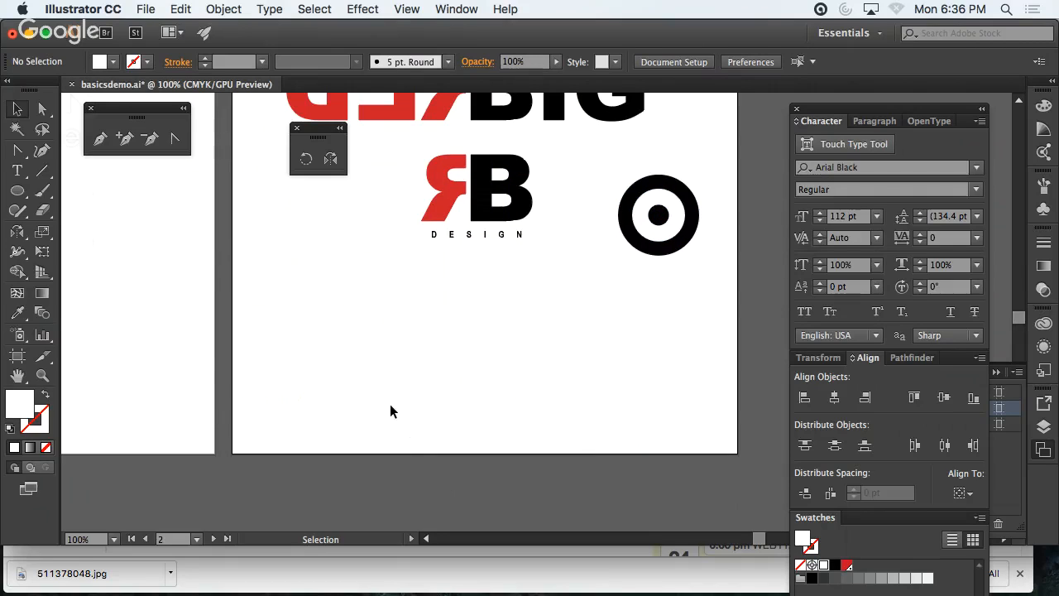
# - Add the word MOM as black Arial Black 112 pt text in the empty area below the RB DESIGN mark
pyautogui.click(19, 171)
pyautogui.click(21, 171)
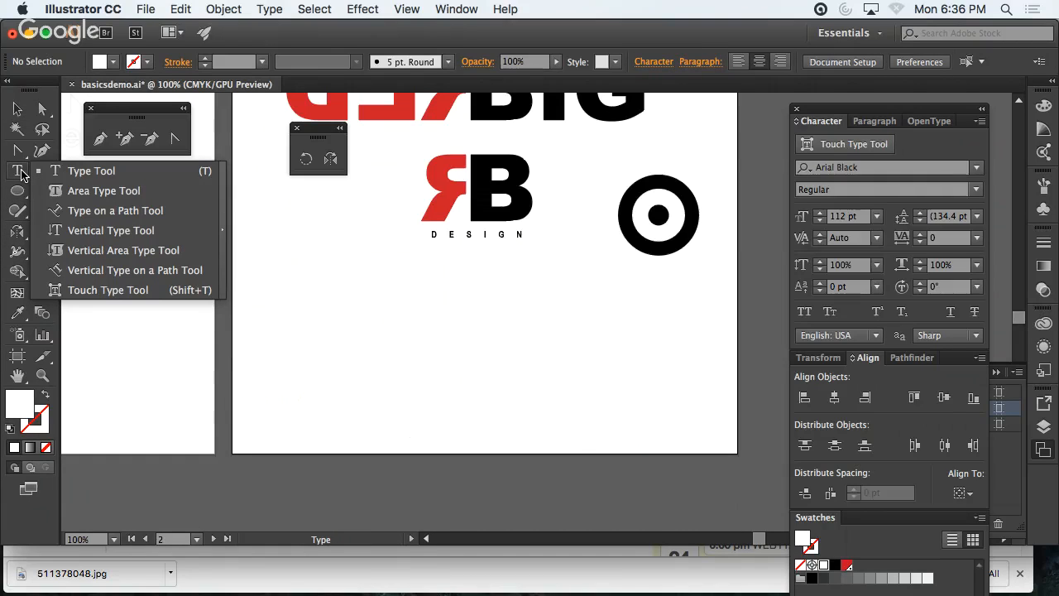
pyautogui.click(18, 172)
pyautogui.click(329, 351)
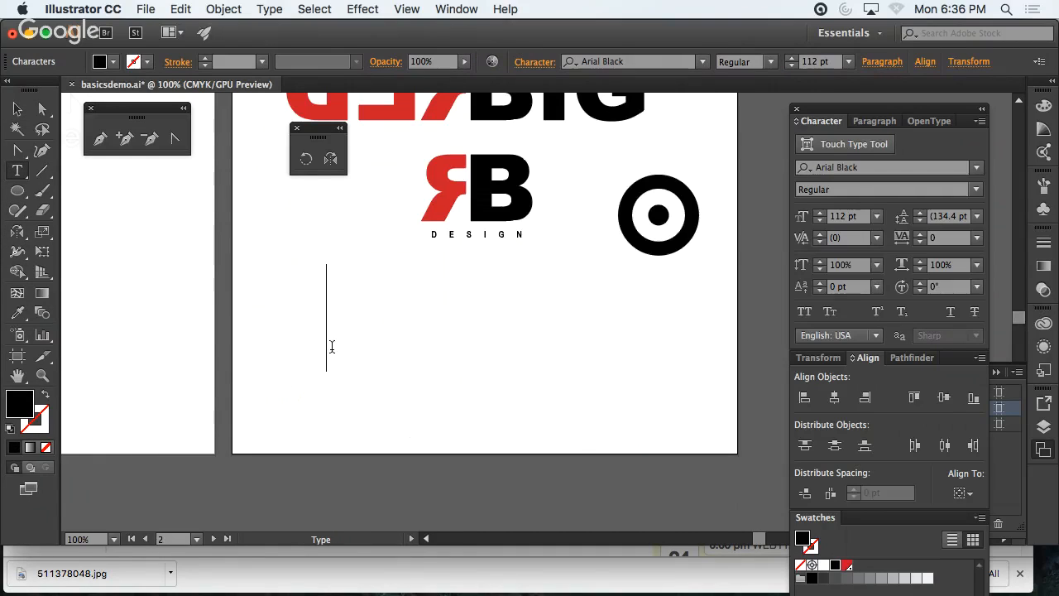
pyautogui.write('MOM')
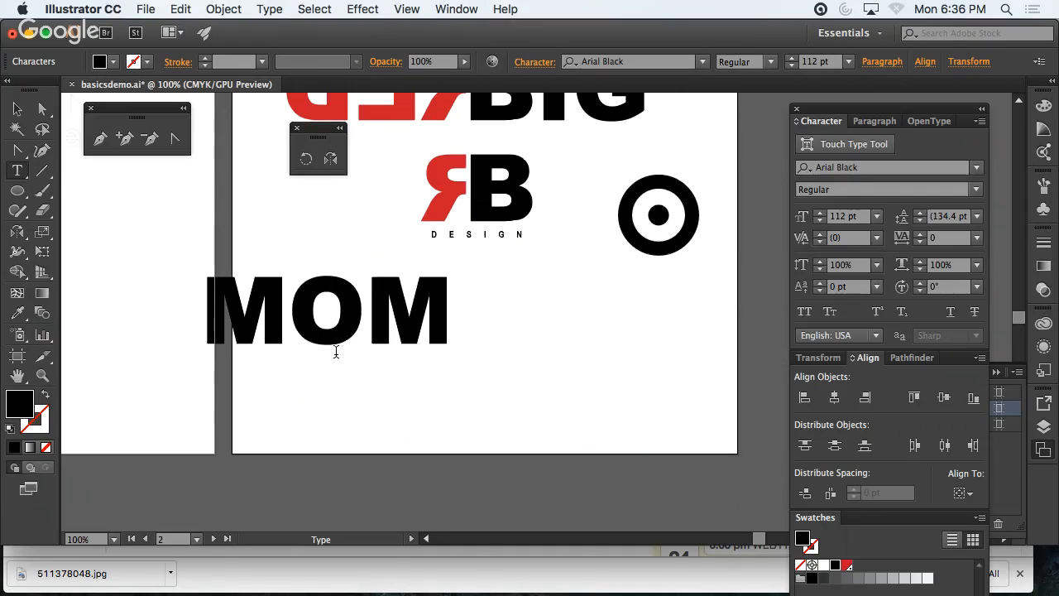
pyautogui.press('Escape')
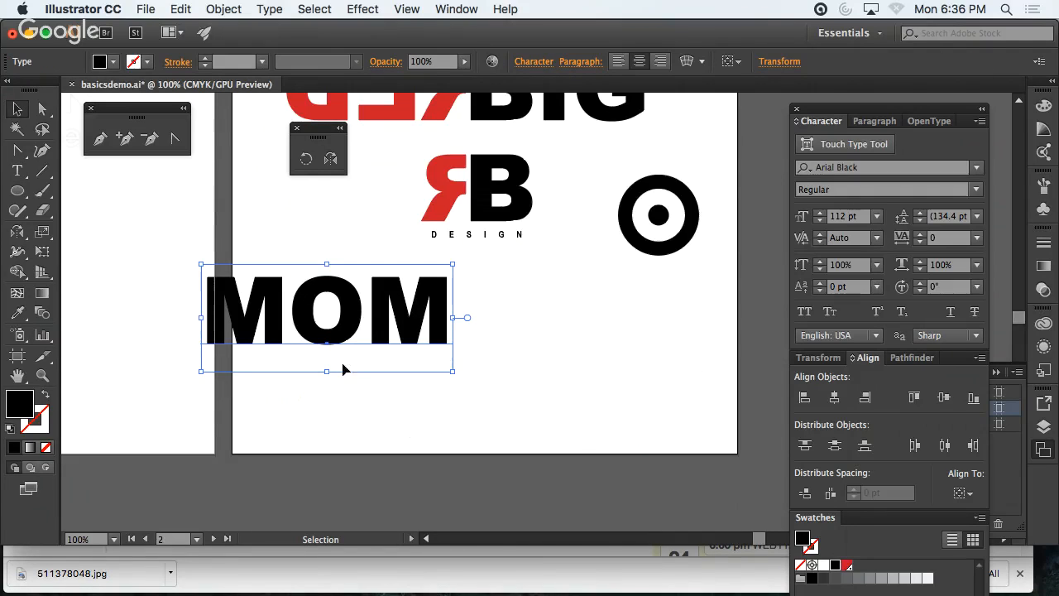
# - Switch to Chrome and browse the logo-of-letters PDF to the Reverse the field example on page 8
pyautogui.moveTo(360, 593)
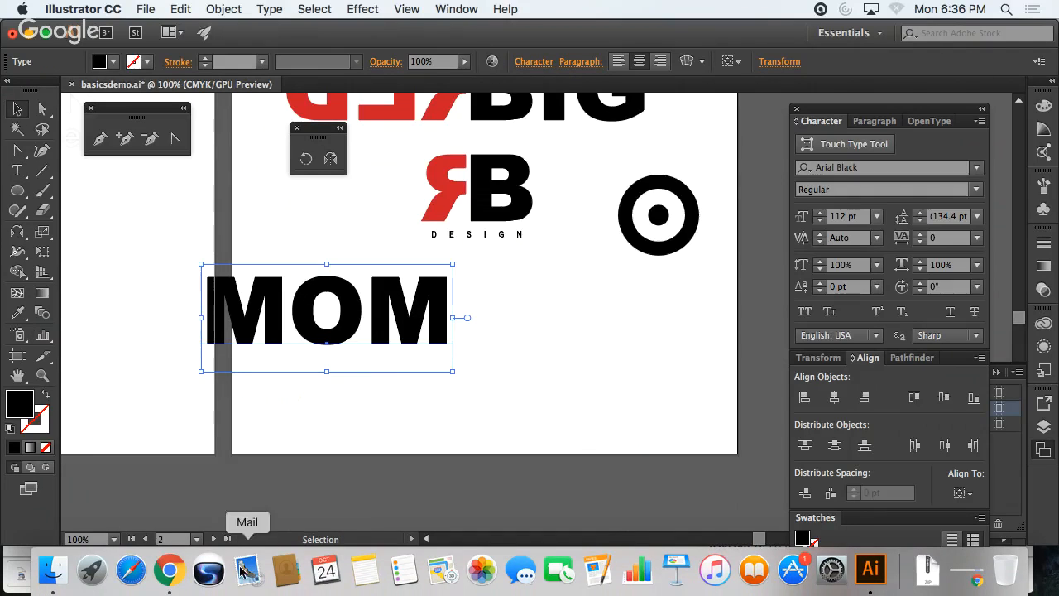
pyautogui.click(170, 571)
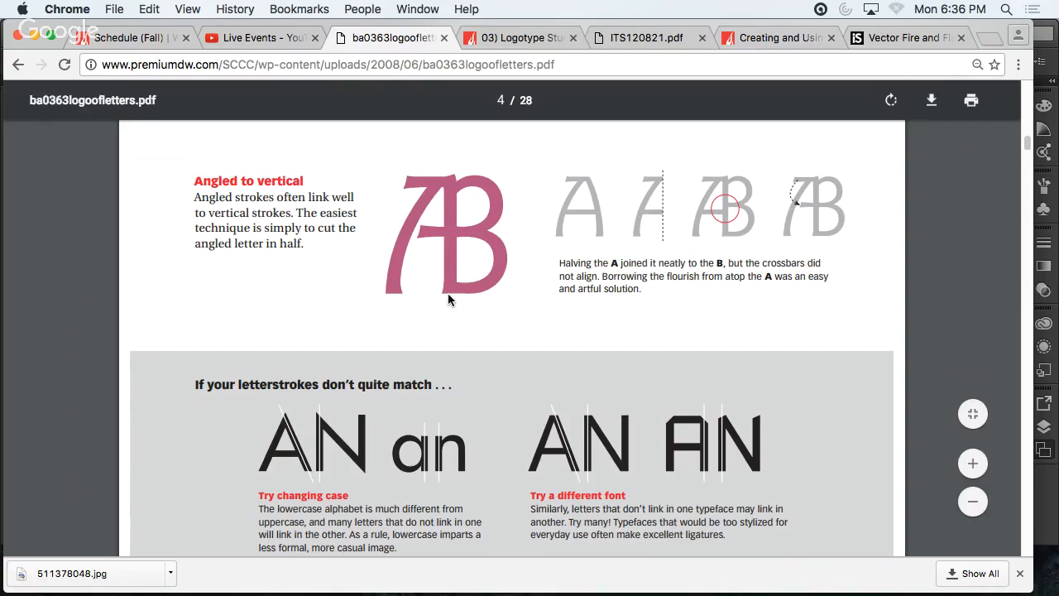
pyautogui.scroll(-10, 450, 293)
pyautogui.scroll(-15, 450, 291)
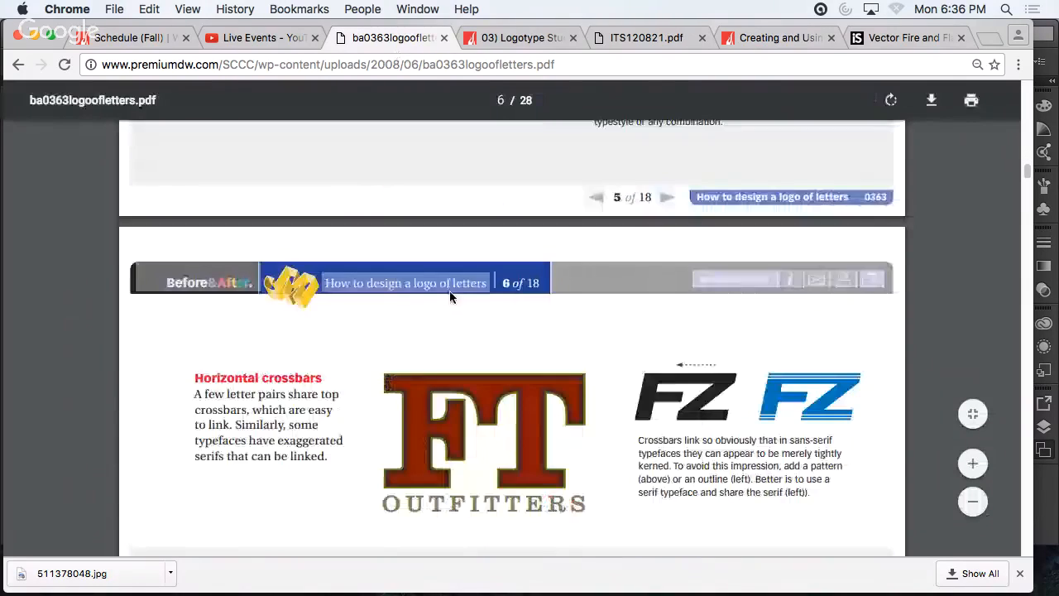
pyautogui.scroll(-8, 450, 294)
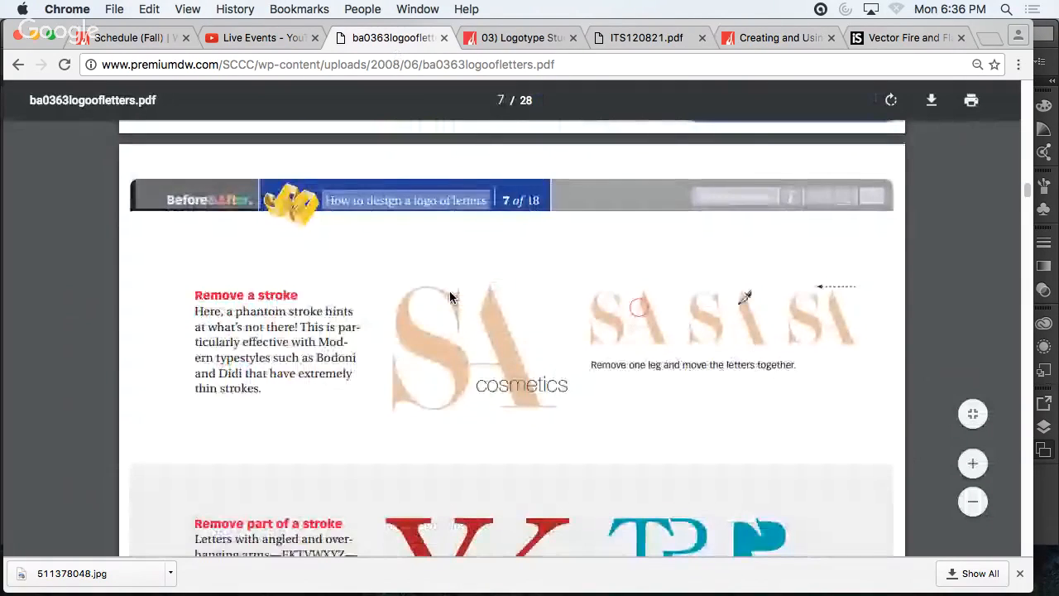
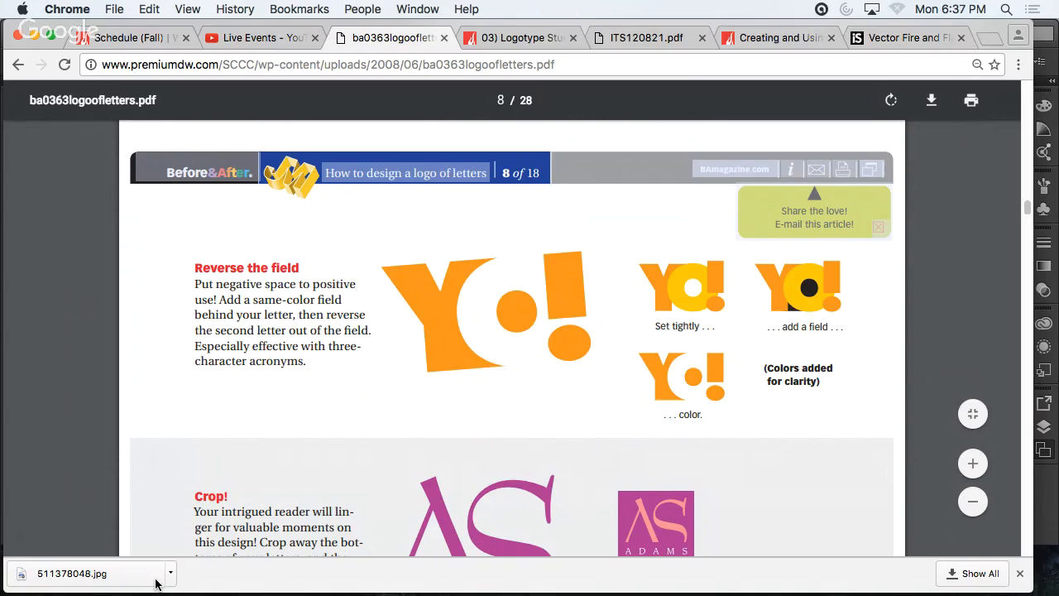
# - Switch back to Illustrator and set the MOM text's tracking to -200
pyautogui.moveTo(442, 593)
pyautogui.click(875, 576)
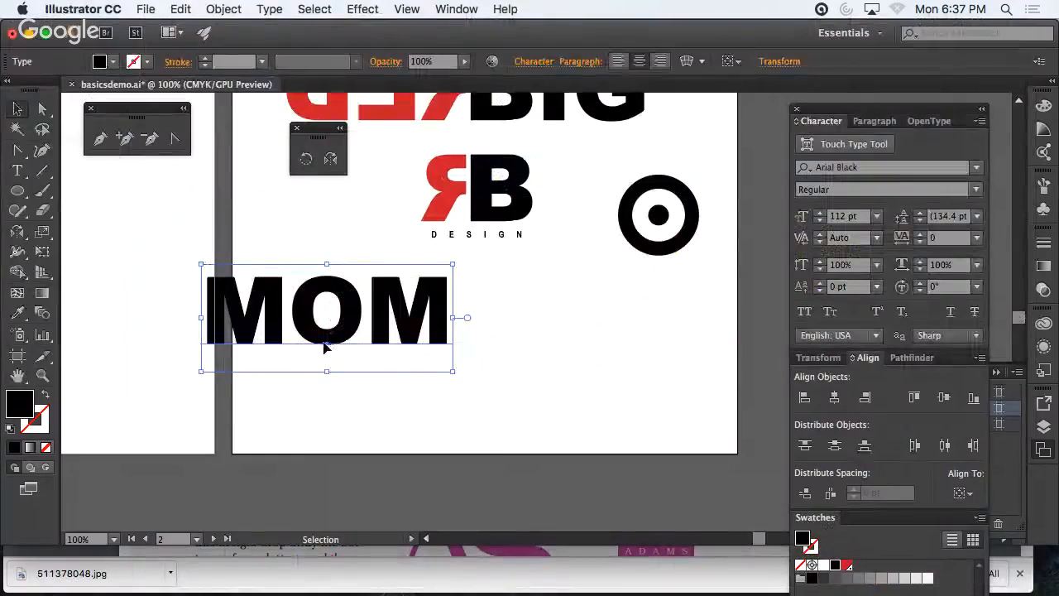
pyautogui.click(942, 240)
pyautogui.write('500')
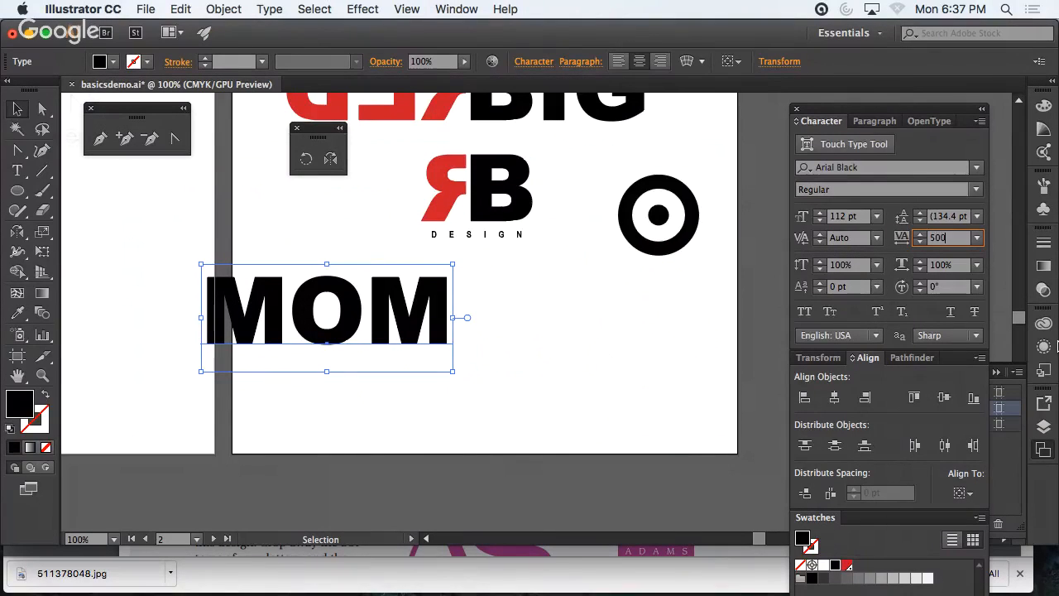
pyautogui.press('BackSpace')
pyautogui.press('BackSpace')
pyautogui.press('BackSpace')
pyautogui.write('-200')
pyautogui.press('Return')
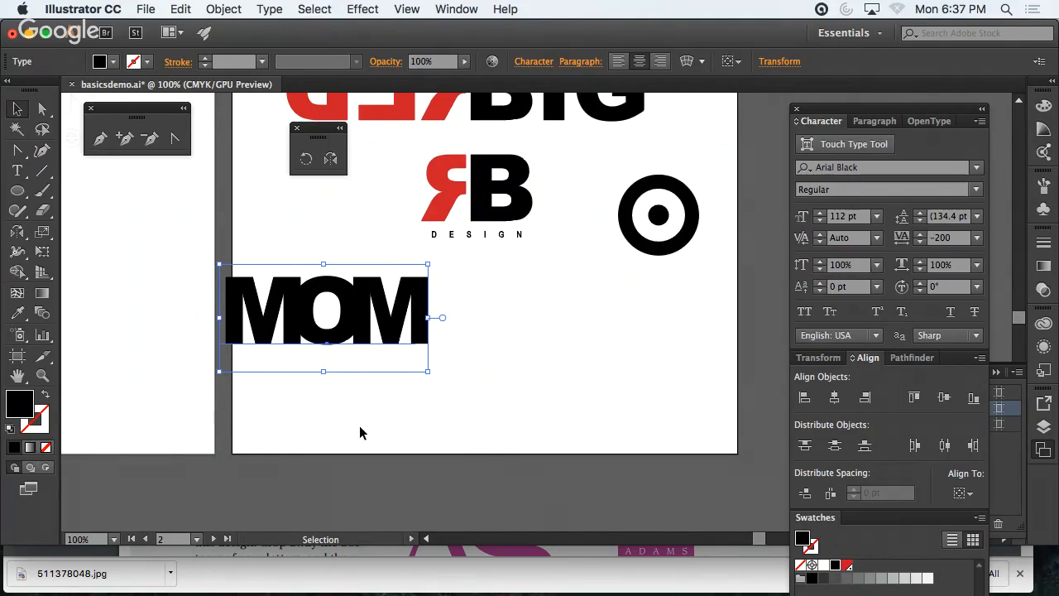
# - Move the MOM text fully onto the artboard, centered lower beneath the RB DESIGN mark, and convert it to outlines
pyautogui.moveTo(443, 318); pyautogui.dragTo(568, 385)
pyautogui.click(623, 402)
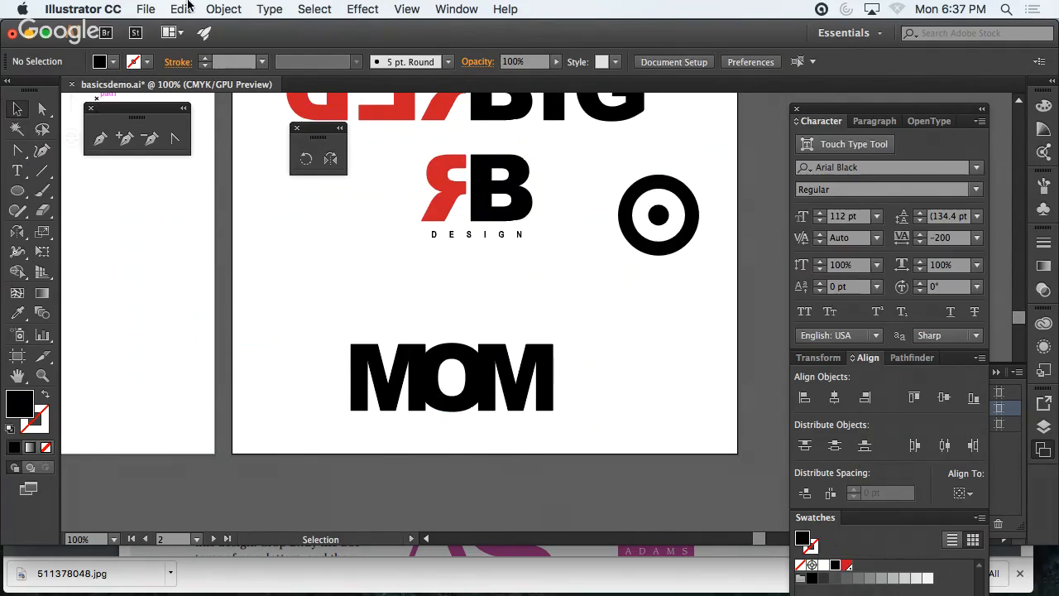
pyautogui.click(223, 8)
pyautogui.moveTo(254, 7)
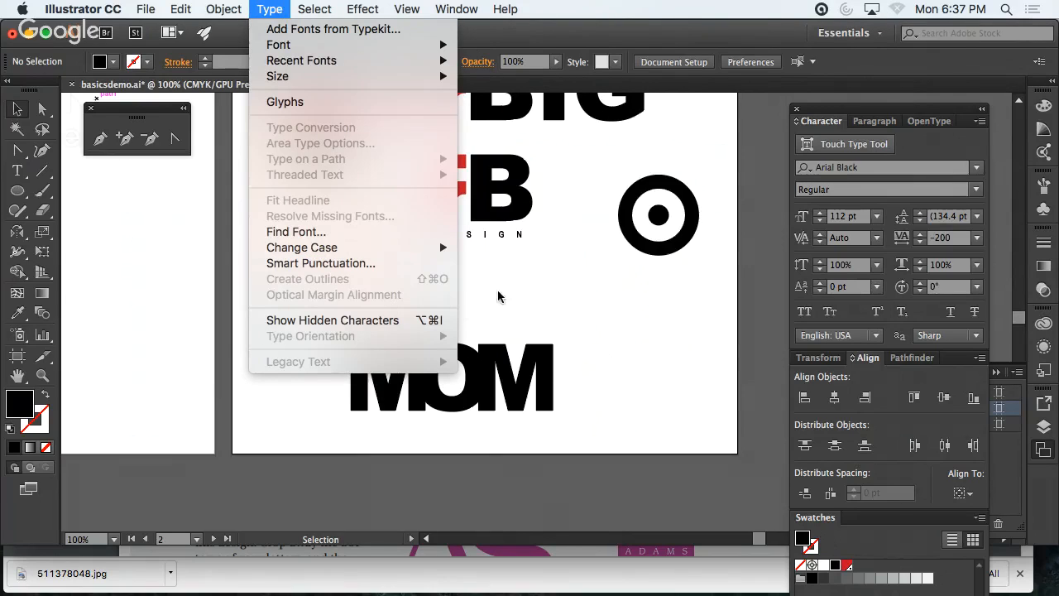
pyautogui.click(487, 400)
pyautogui.click(487, 401)
pyautogui.click(269, 9)
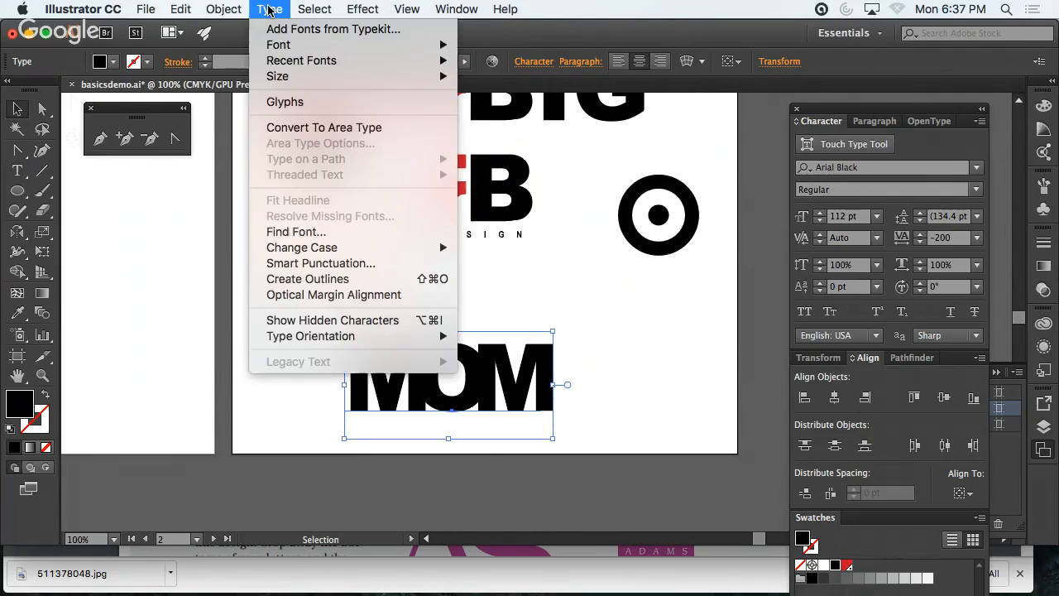
pyautogui.click(308, 279)
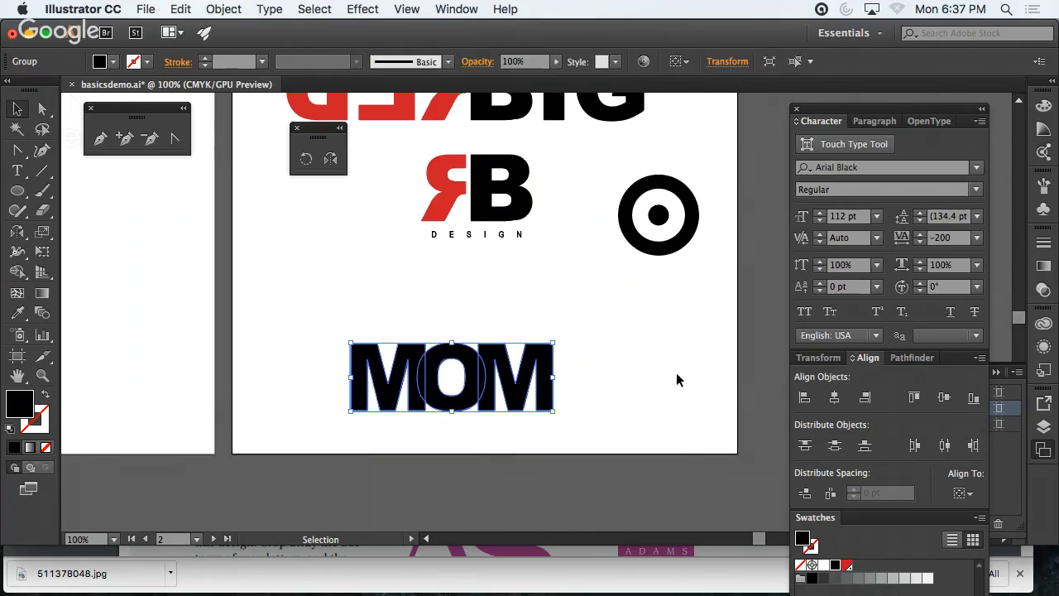
pyautogui.click(677, 375)
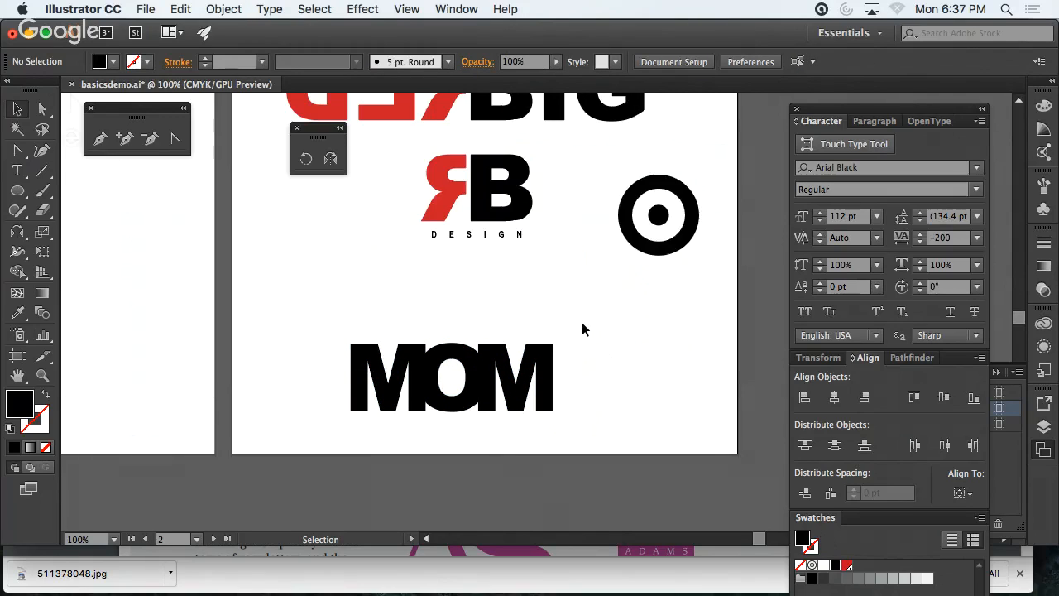
# - Show the rulers and place a horizontal guide just above the tops of the MOM letters
pyautogui.press('super+r')
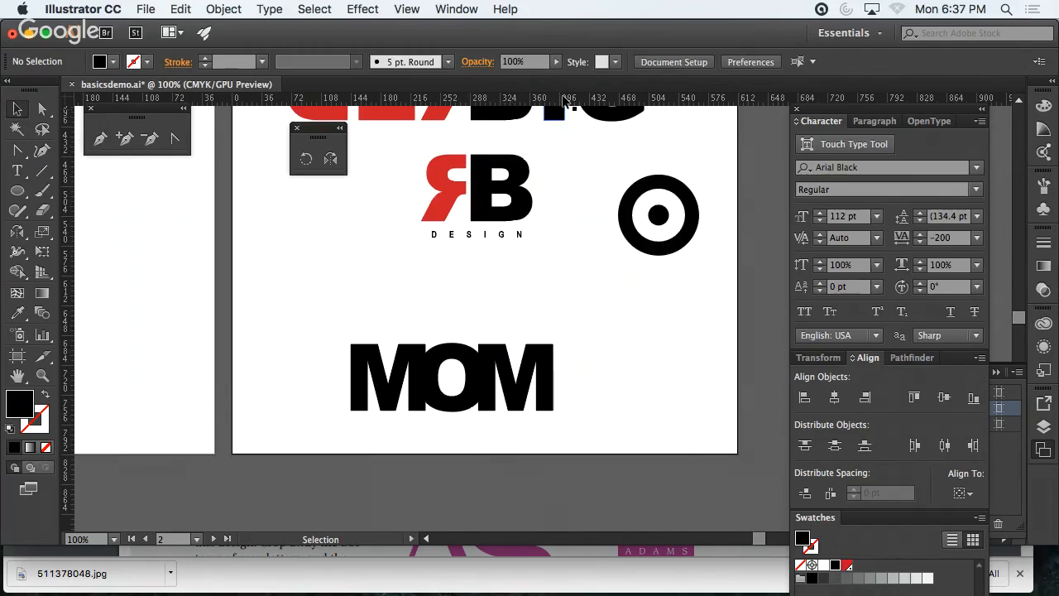
pyautogui.moveTo(565, 101); pyautogui.dragTo(571, 262)
pyautogui.moveTo(576, 324)
pyautogui.mouseDown()
pyautogui.moveTo(578, 346)
pyautogui.moveTo(579, 333)
pyautogui.mouseUp()
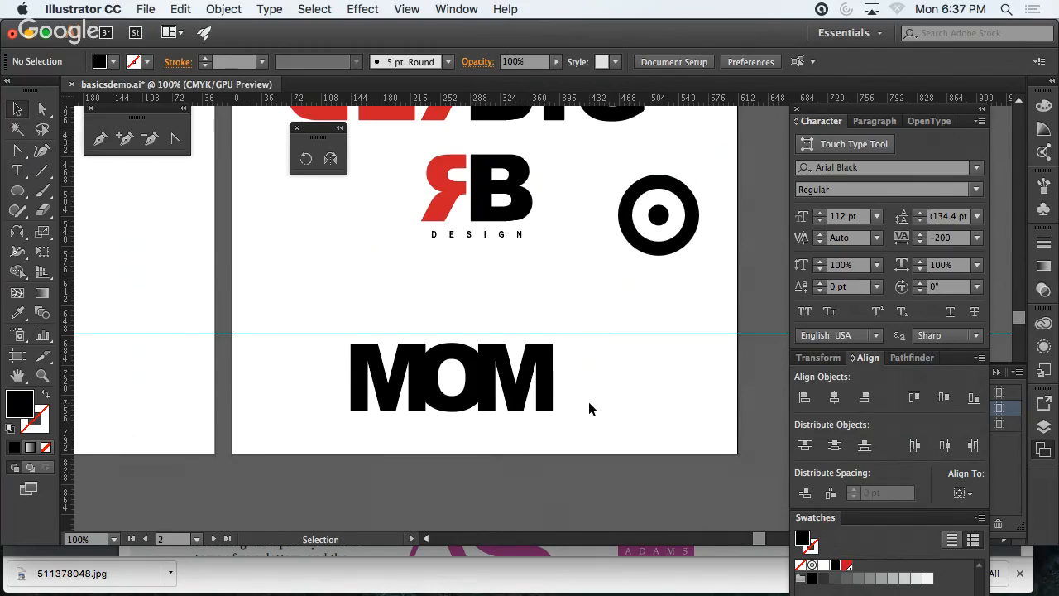
# - Move the outlined MOM lettering up so the top of the O meets the horizontal guide
pyautogui.press('super+equal')
pyautogui.press('super+equal')
pyautogui.press('super+equal')
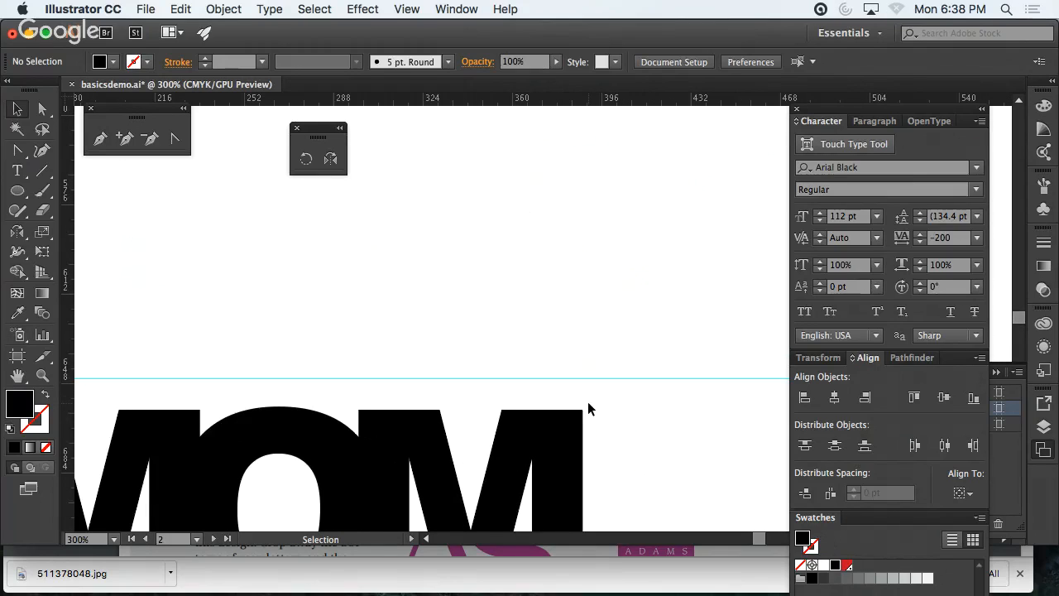
pyautogui.scroll(-5, 644, 414)
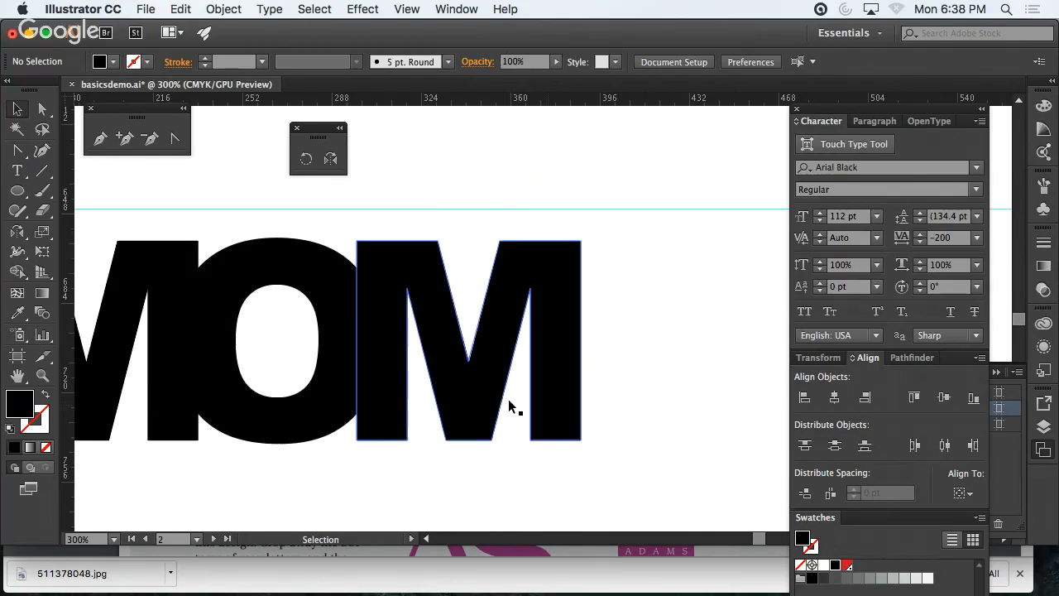
pyautogui.click(489, 408)
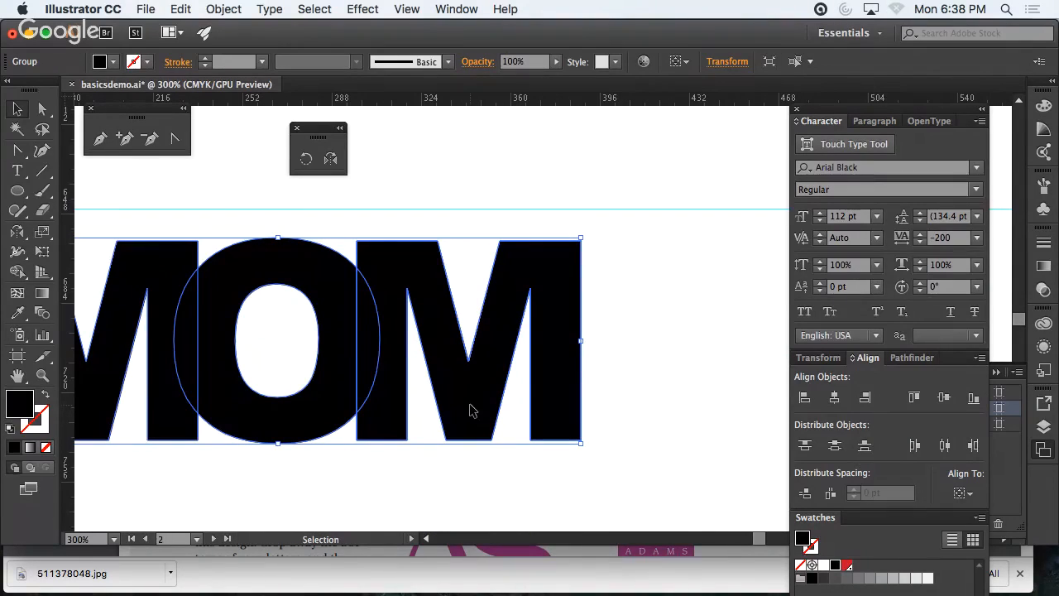
pyautogui.moveTo(471, 406); pyautogui.dragTo(472, 379)
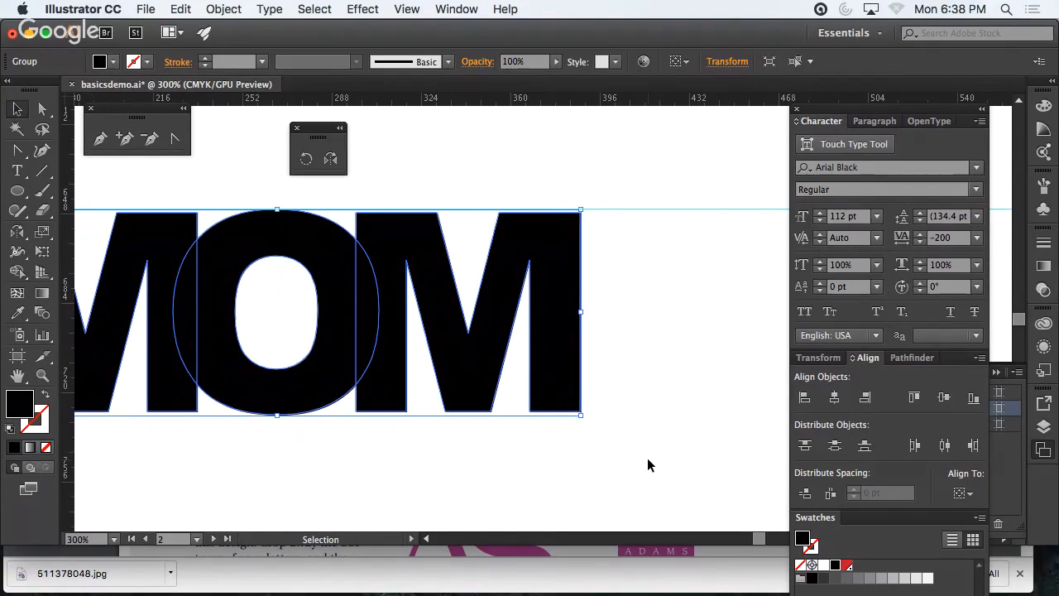
# - Nudge the MOM lettering up until the flat tops of the M letters sit exactly on the horizontal guide
pyautogui.press('a')
pyautogui.press('super+equal')
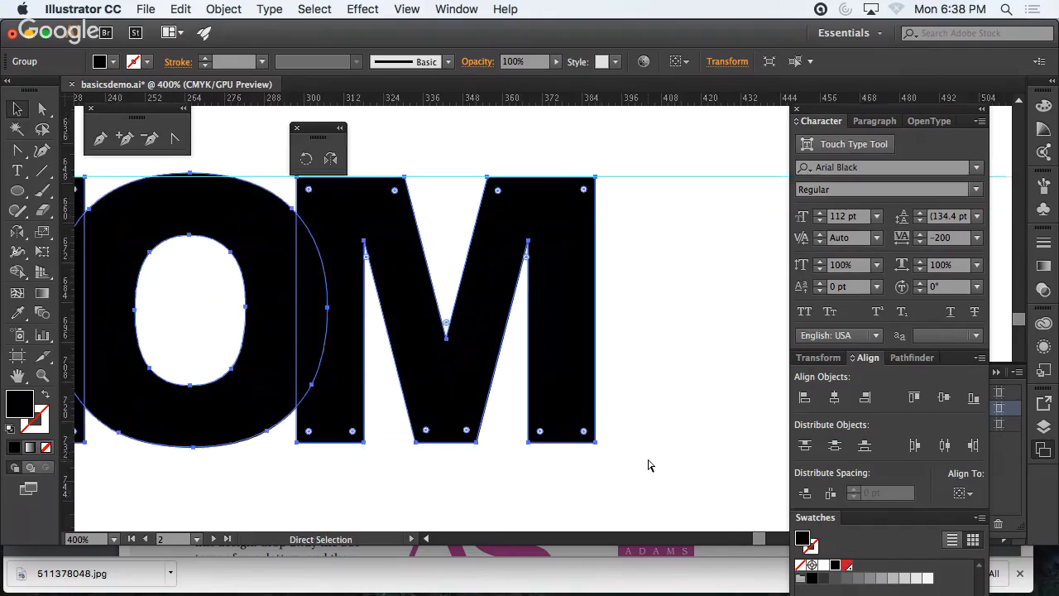
pyautogui.press('super+equal')
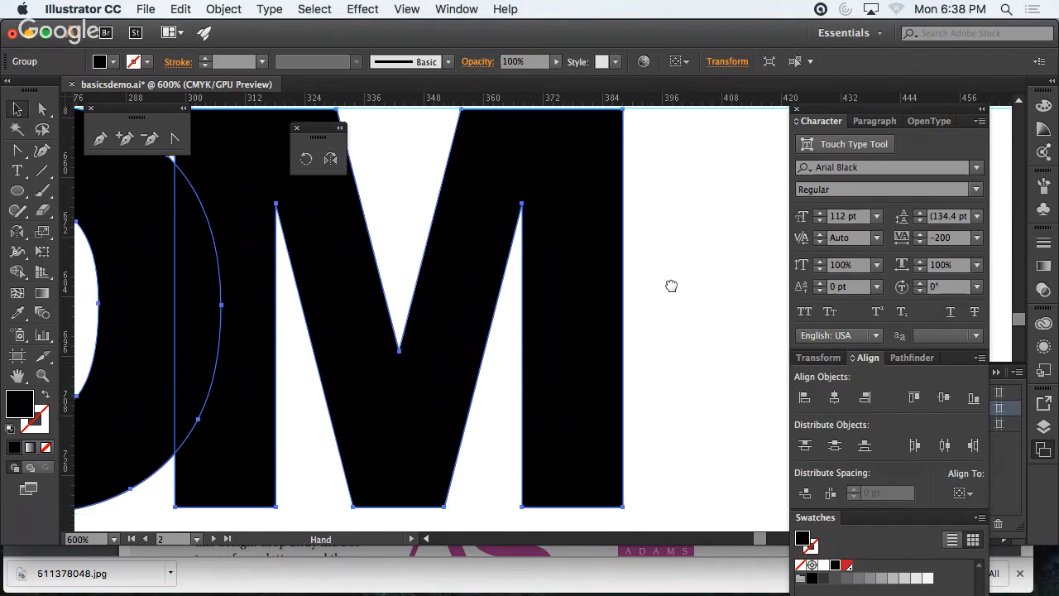
pyautogui.scroll(3, 673, 345)
pyautogui.click(693, 330)
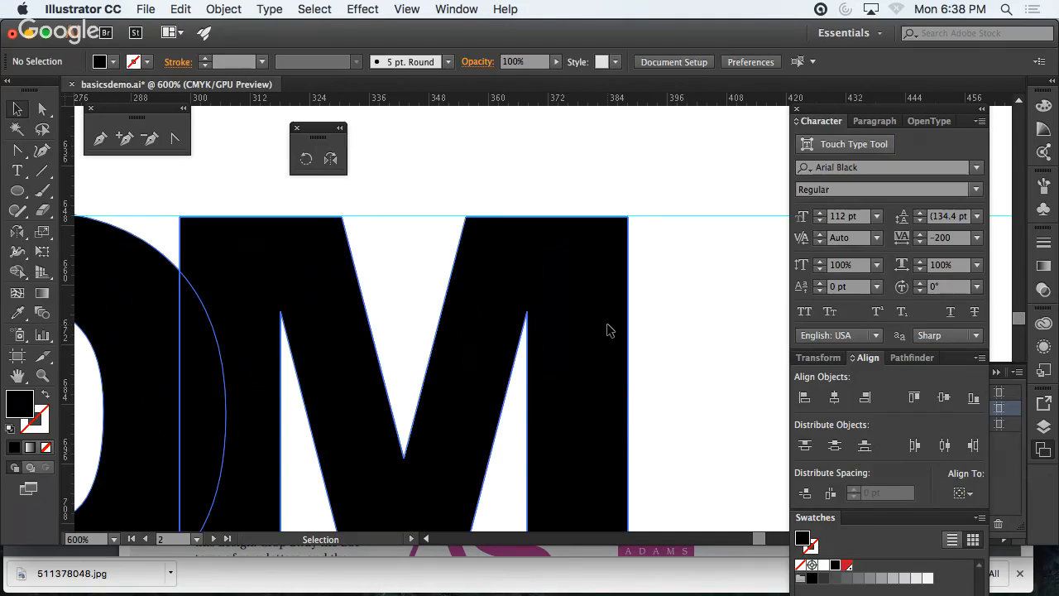
pyautogui.moveTo(608, 326); pyautogui.dragTo(610, 326)
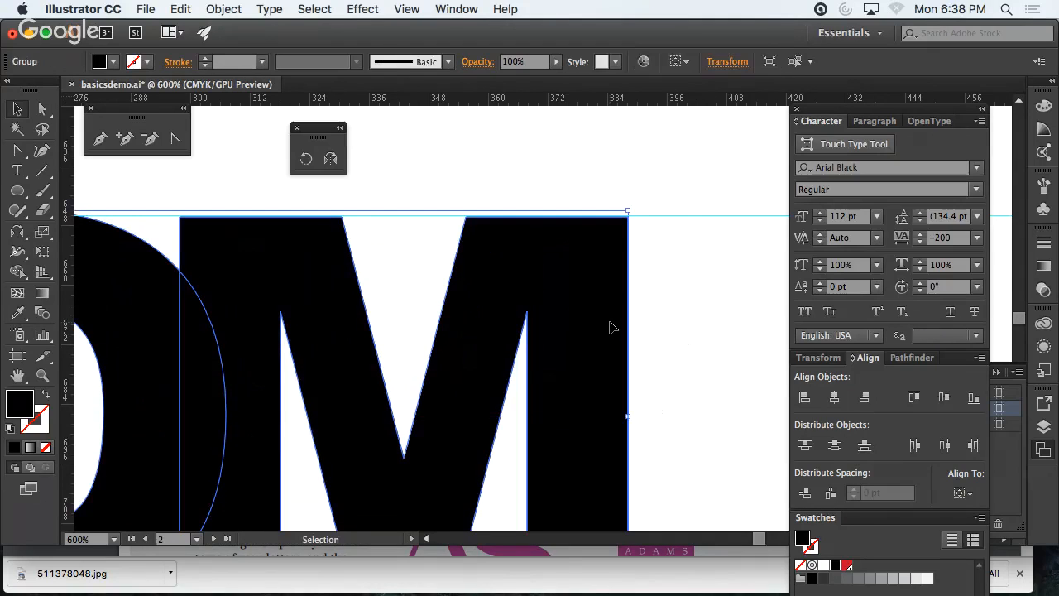
pyautogui.click(711, 344)
pyautogui.scroll(-2, 675, 369)
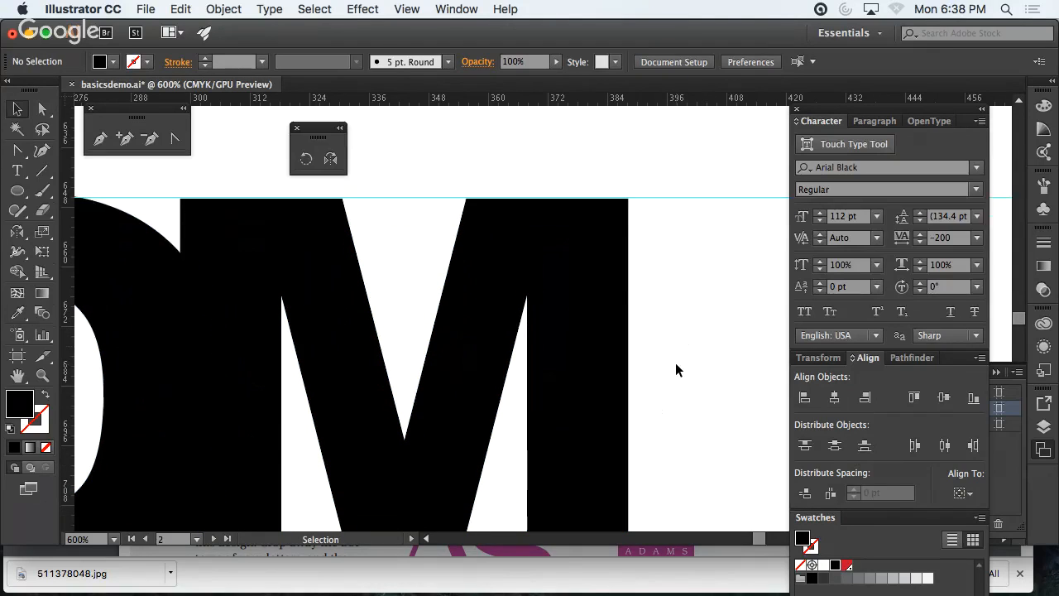
pyautogui.scroll(3, 676, 364)
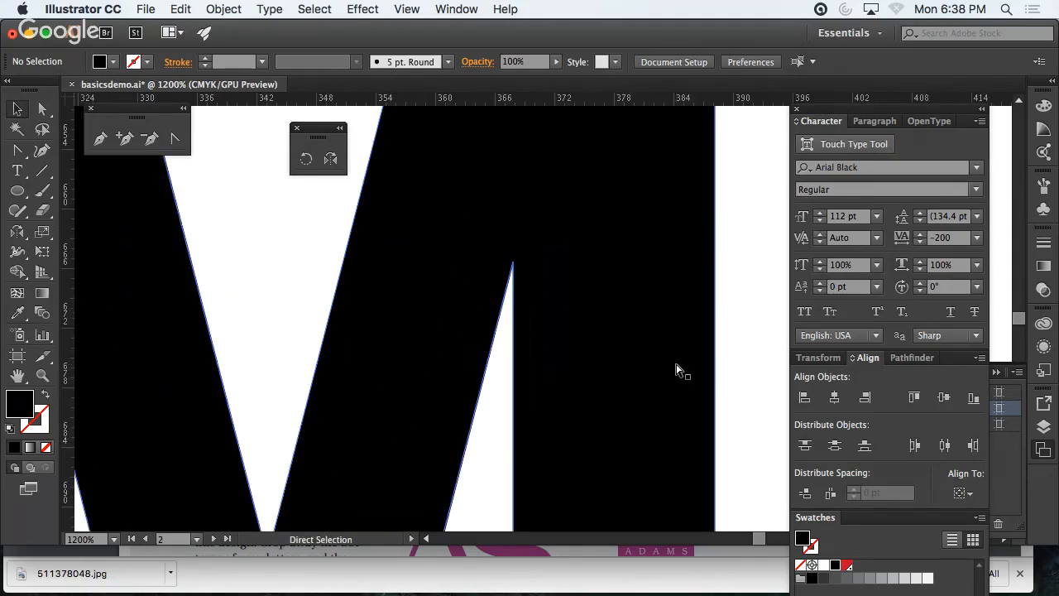
pyautogui.scroll(5, 654, 314)
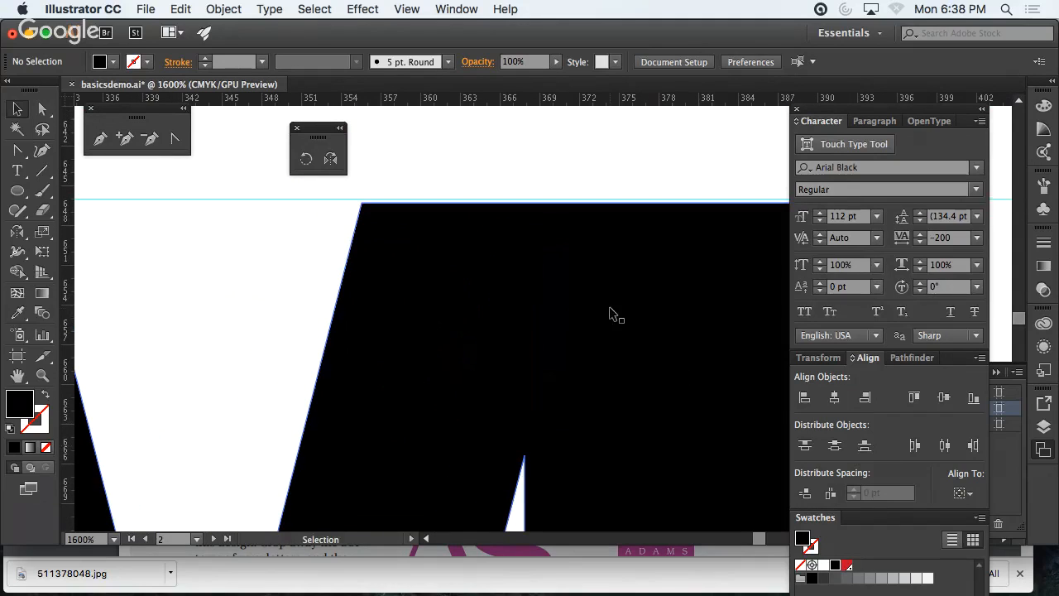
pyautogui.moveTo(602, 323); pyautogui.dragTo(605, 320)
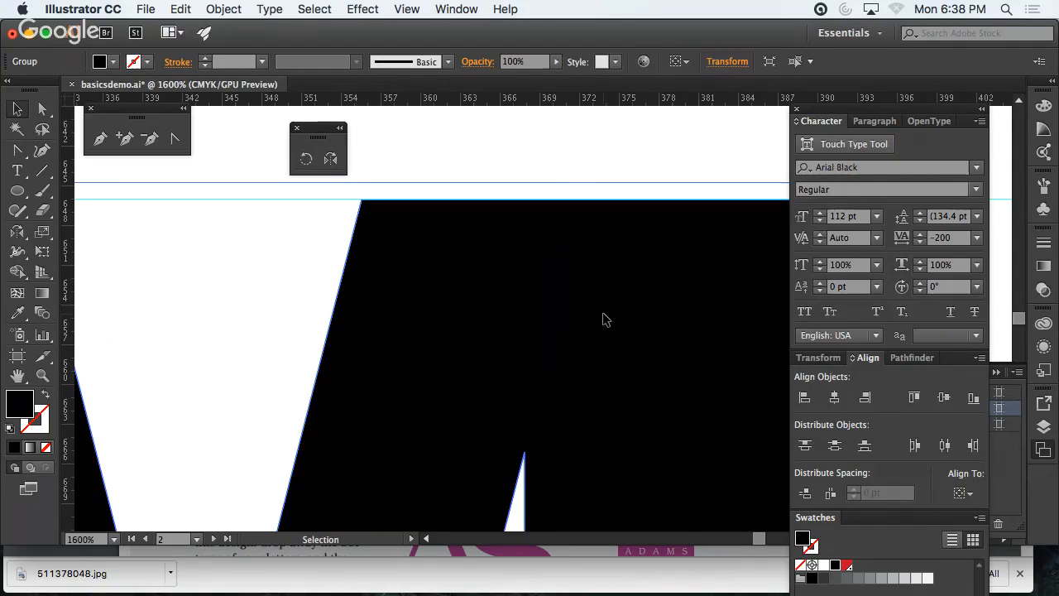
pyautogui.click(559, 172)
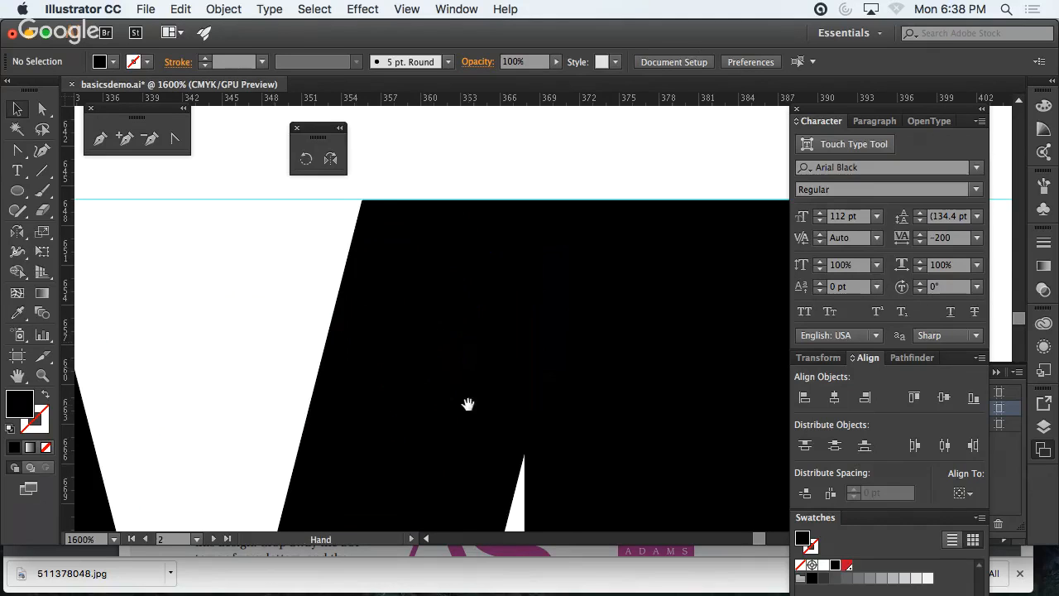
# - Place a second horizontal guide exactly along the bottom edges of the M letters
pyautogui.moveTo(468, 403); pyautogui.dragTo(514, 199)
pyautogui.moveTo(503, 367); pyautogui.dragTo(484, 142)
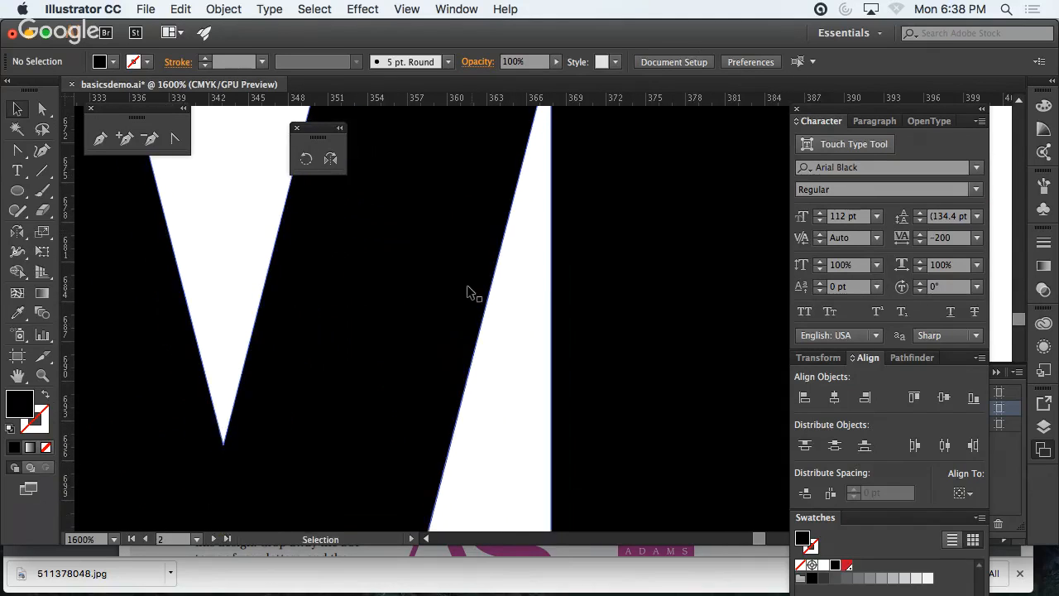
pyautogui.moveTo(440, 381); pyautogui.dragTo(443, 204)
pyautogui.moveTo(490, 382); pyautogui.dragTo(497, 194)
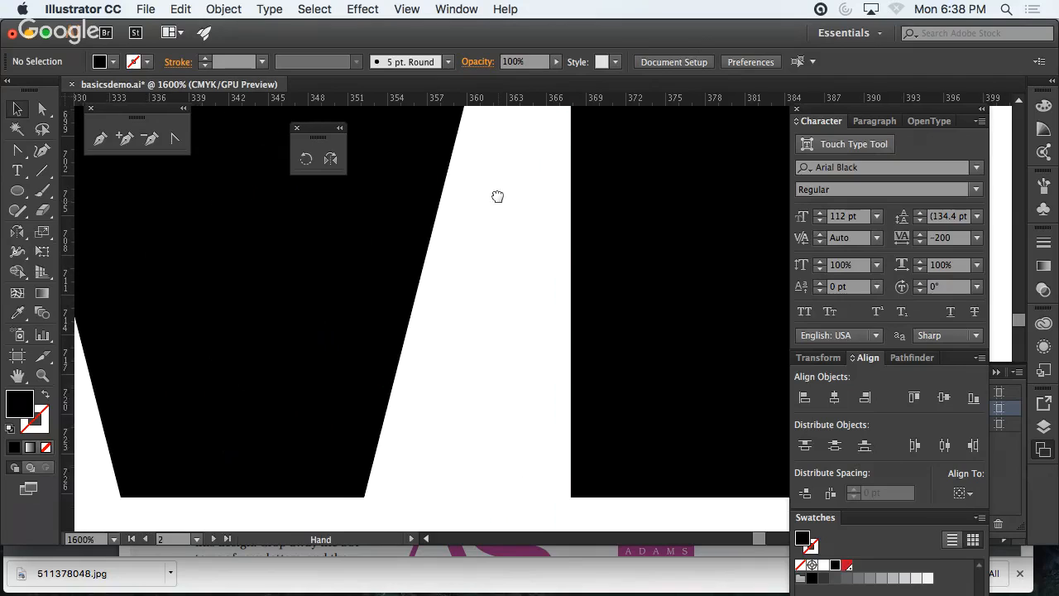
pyautogui.moveTo(485, 381); pyautogui.dragTo(485, 312)
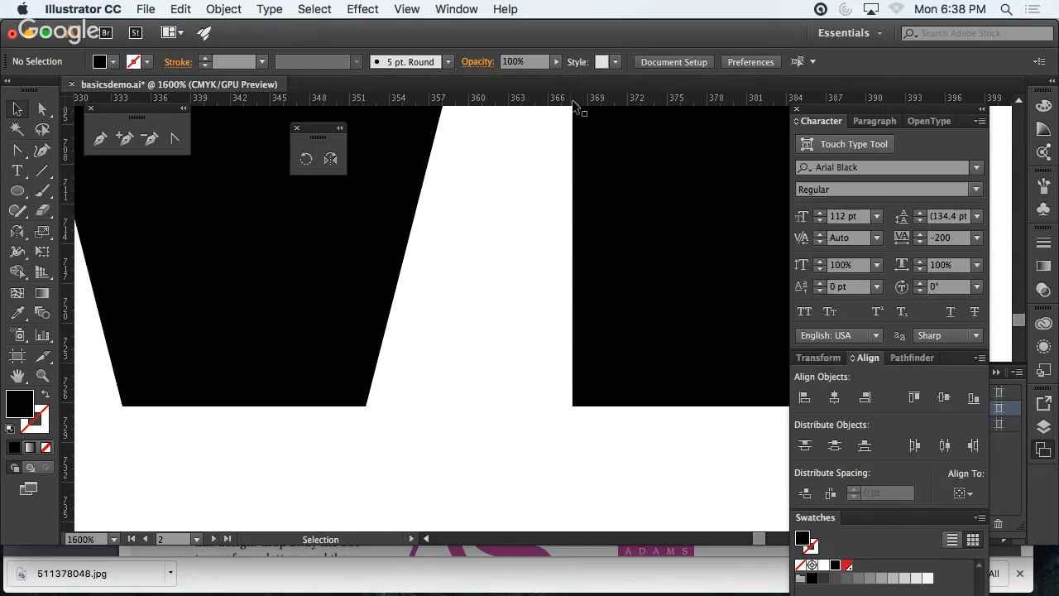
pyautogui.moveTo(574, 102); pyautogui.dragTo(552, 279)
pyautogui.moveTo(538, 354); pyautogui.dragTo(533, 404)
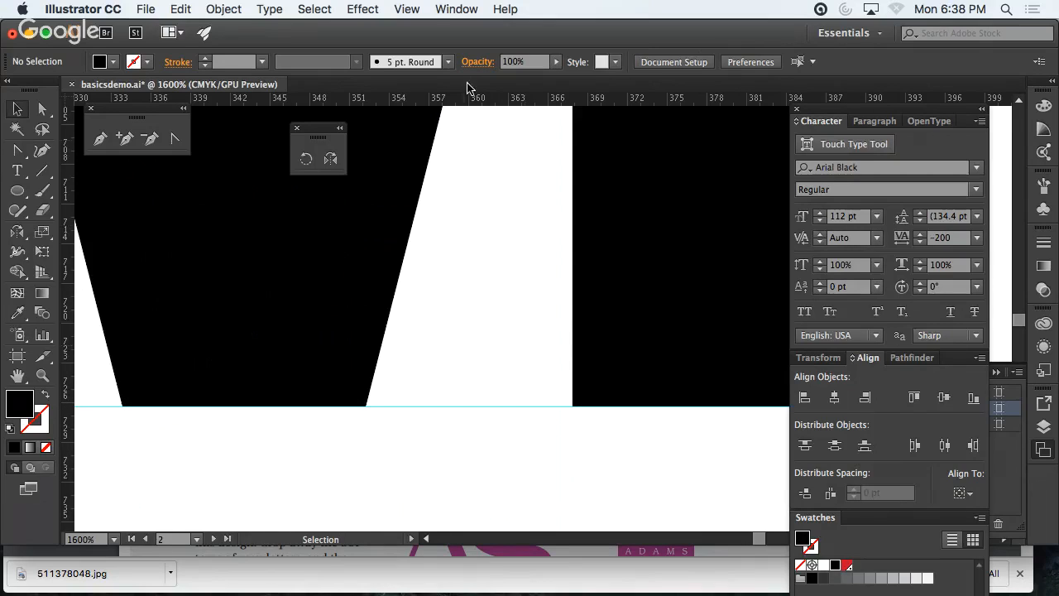
pyautogui.press('super+;')
pyautogui.click(397, 9)
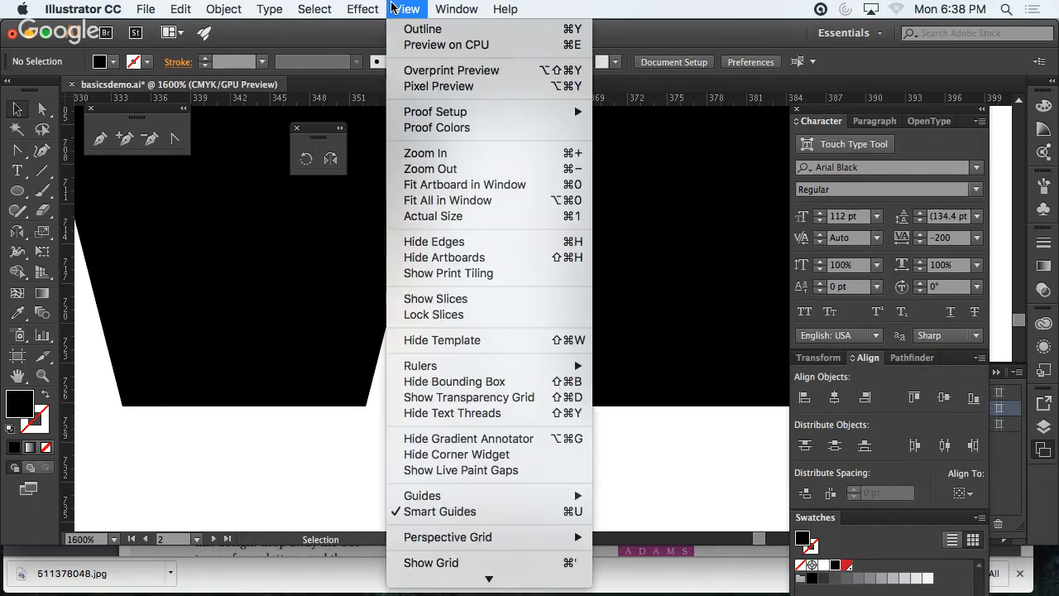
pyautogui.moveTo(469, 496)
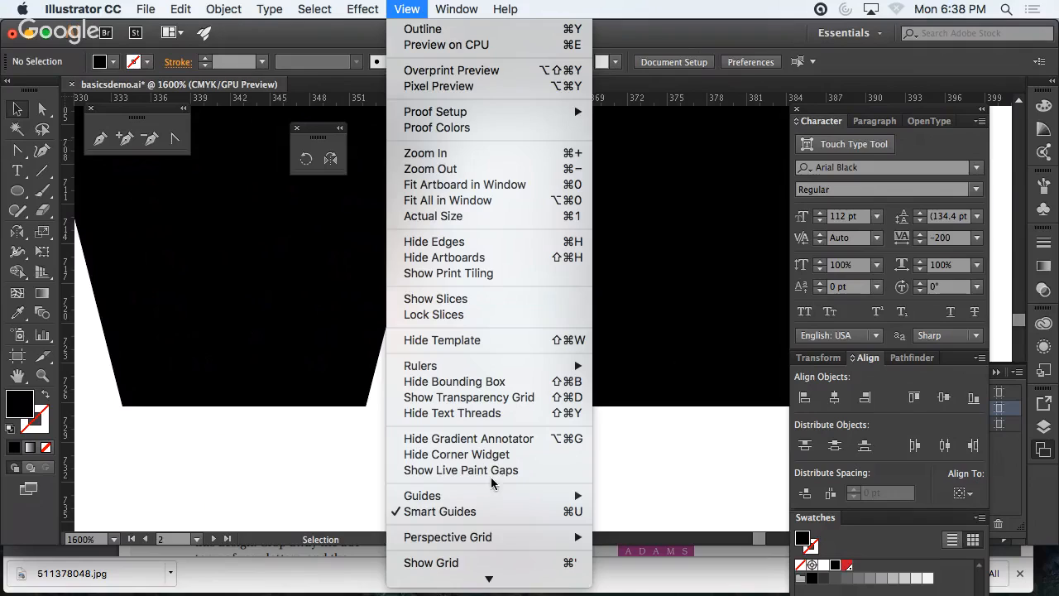
pyautogui.click(627, 451)
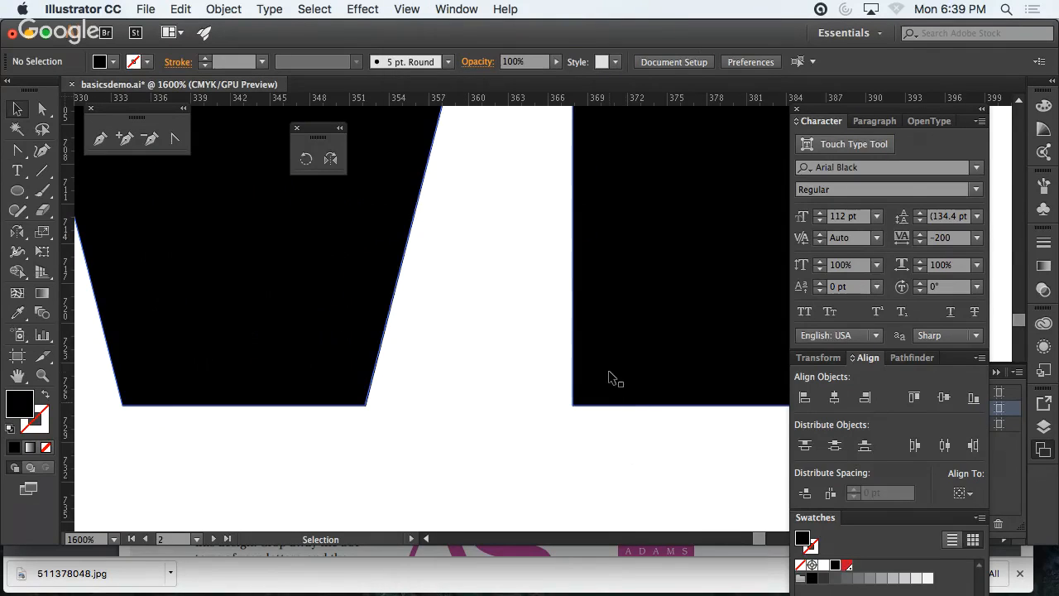
pyautogui.moveTo(601, 100); pyautogui.dragTo(607, 406)
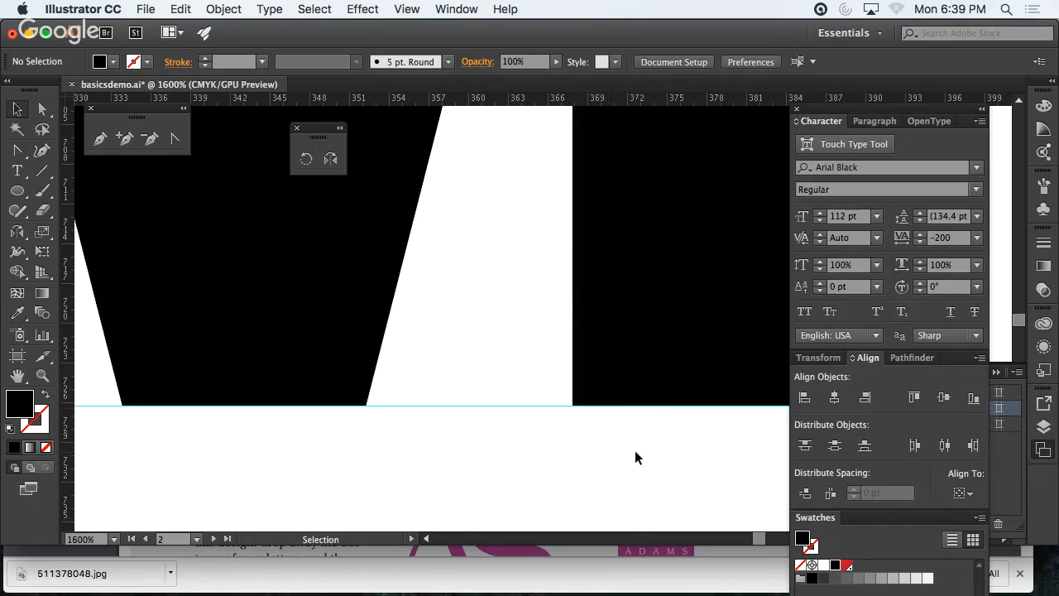
# - Draw a rectangle over the O between the two guides, spanning from the first M's inner stem into the second M's notch
pyautogui.press('super+minus')
pyautogui.press('super+minus')
pyautogui.press('super+minus')
pyautogui.press('super+minus')
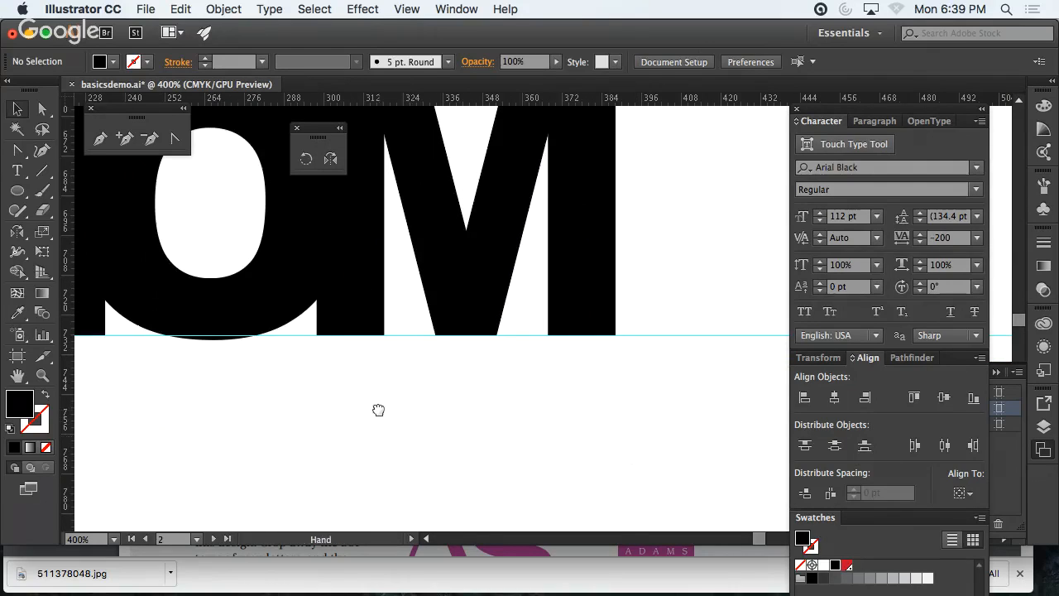
pyautogui.moveTo(378, 411); pyautogui.dragTo(568, 504)
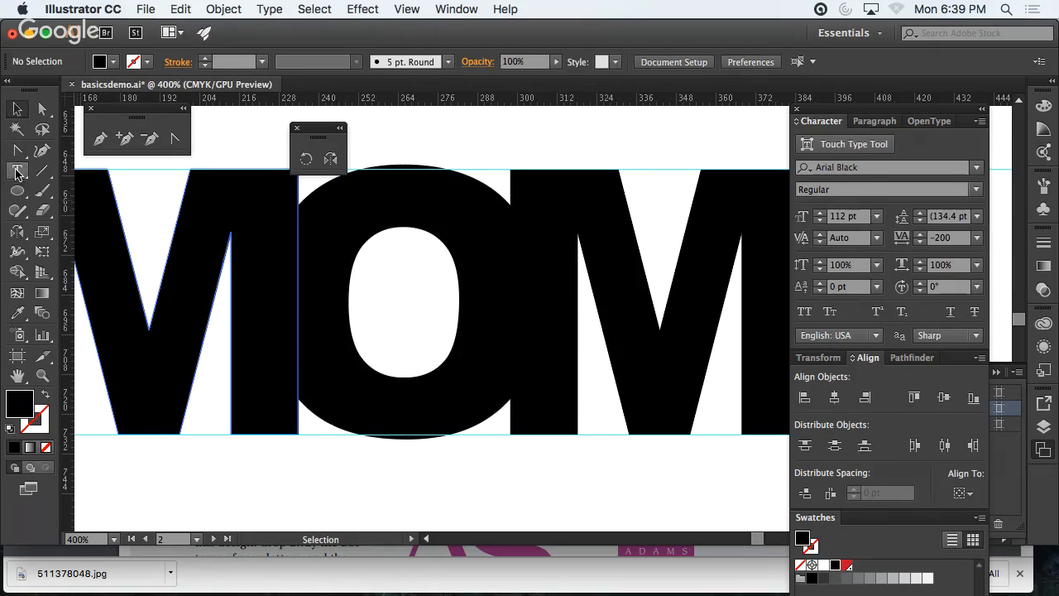
pyautogui.click(18, 193)
pyautogui.moveTo(18, 193); pyautogui.dragTo(57, 189)
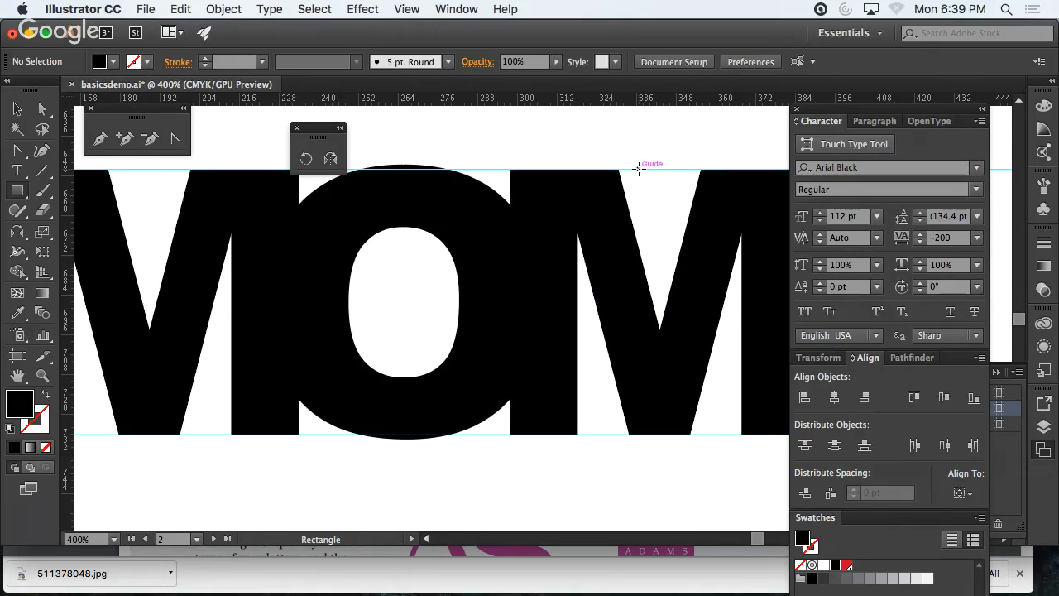
pyautogui.moveTo(639, 169); pyautogui.dragTo(261, 432)
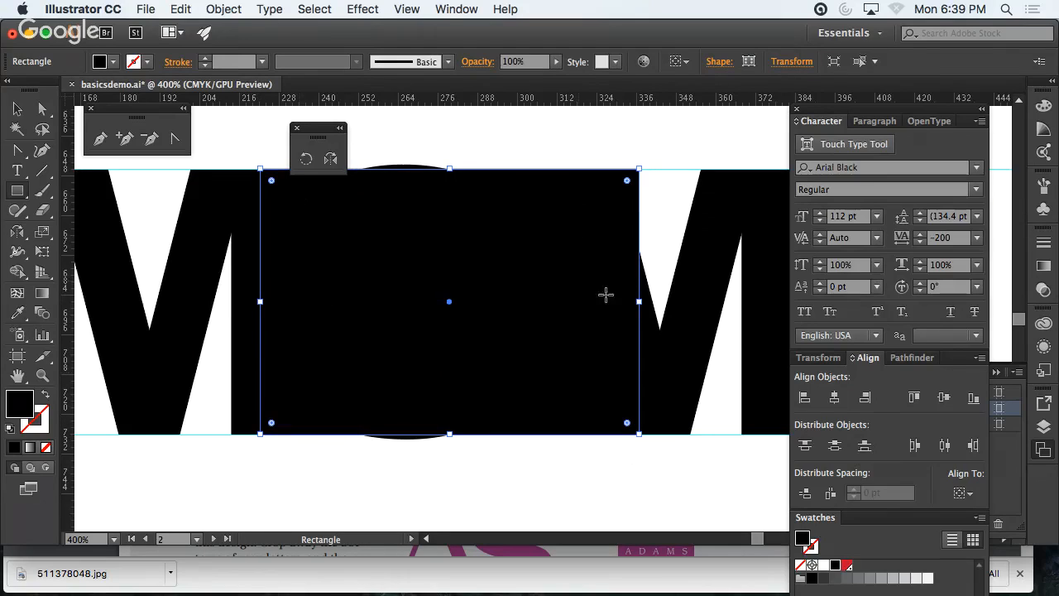
# - Send the rectangle to the back behind the letters and fill it with the medium gray swatch
pyautogui.click(18, 109)
pyautogui.click(42, 109)
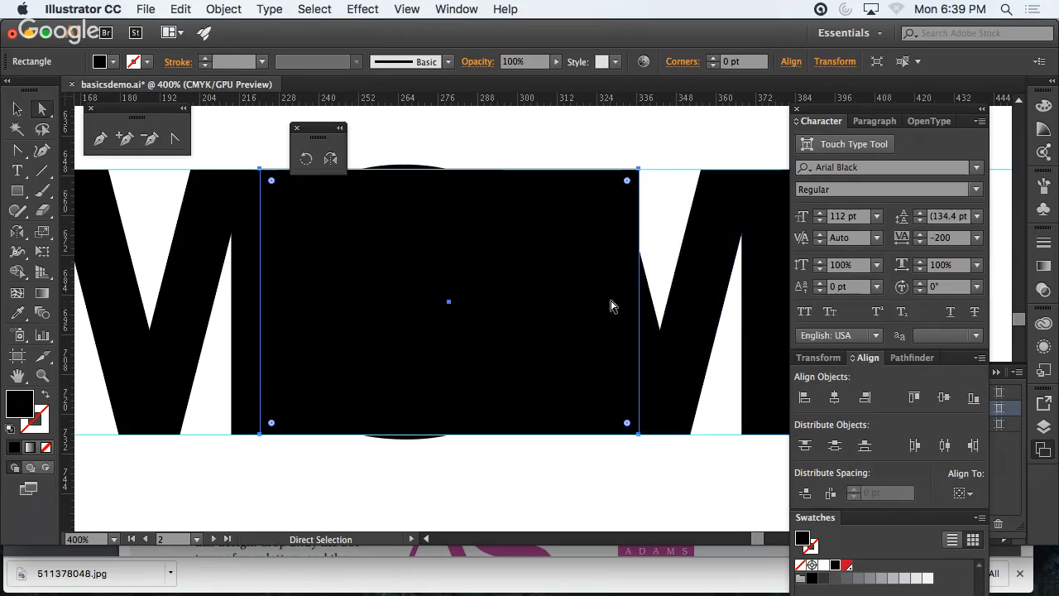
pyautogui.rightClick(358, 263)
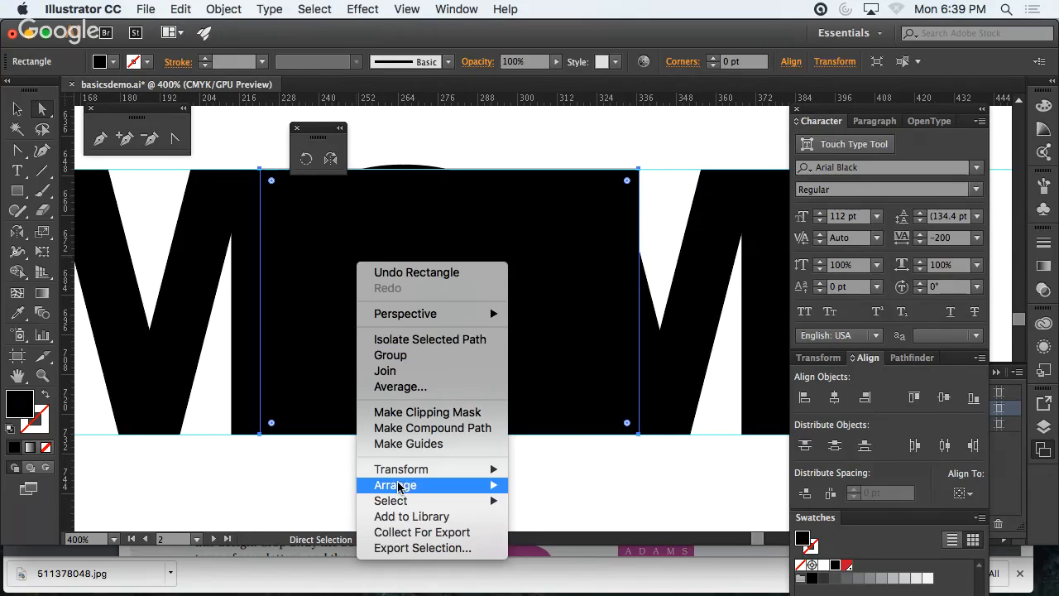
pyautogui.moveTo(398, 486)
pyautogui.click(551, 532)
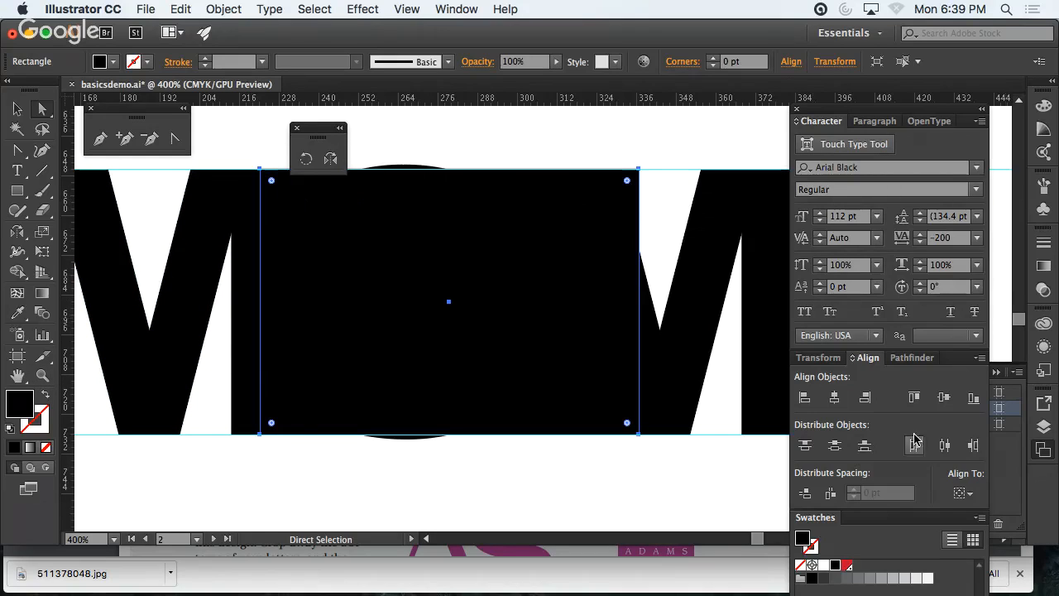
pyautogui.click(858, 578)
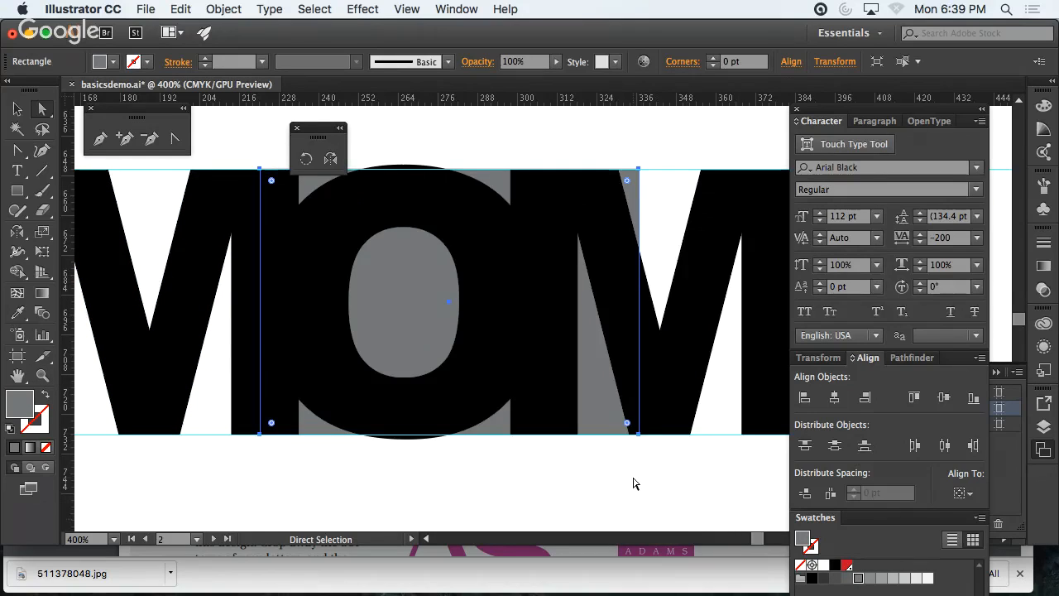
# - Narrow the gray rectangle so its right edge falls inside the left stem of the second M
pyautogui.click(634, 463)
pyautogui.click(591, 383)
pyautogui.click(17, 108)
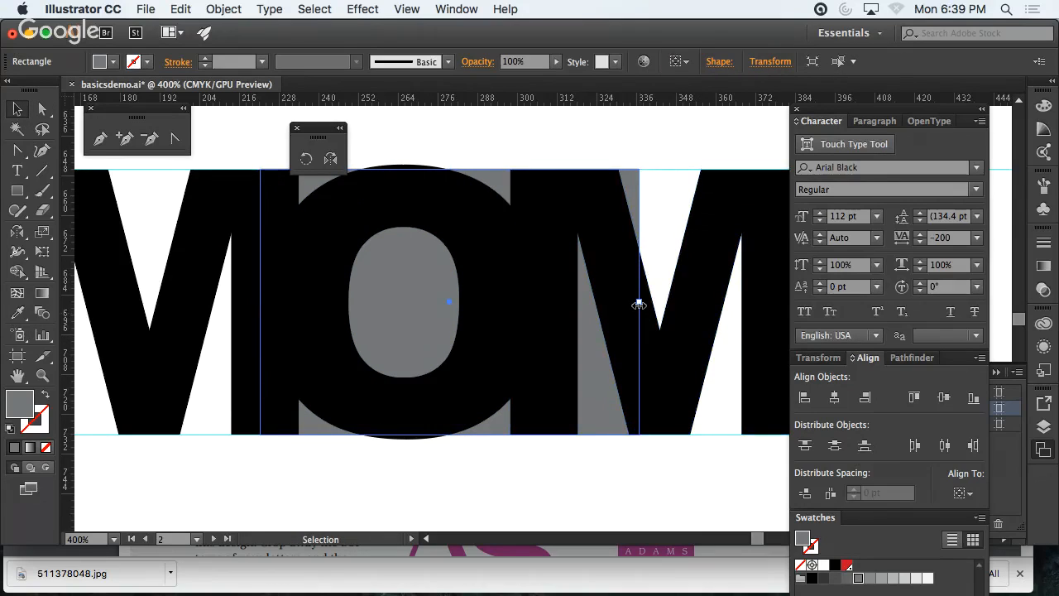
pyautogui.moveTo(639, 306); pyautogui.dragTo(565, 301)
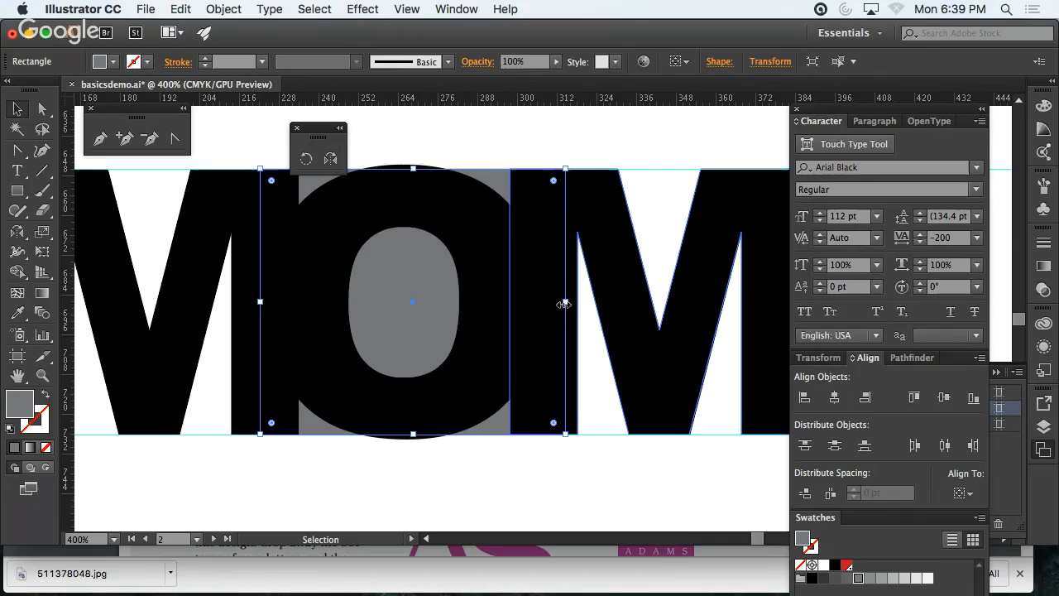
pyautogui.click(497, 469)
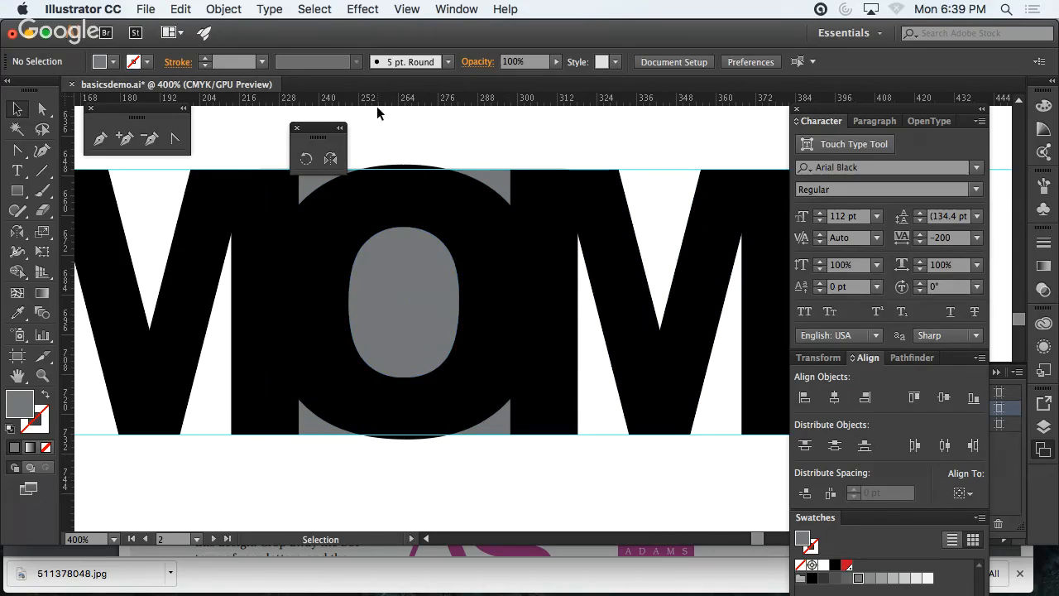
# - Check the rectangle's edges against the letter shapes in outline view, and return to the GPU preview
pyautogui.click(408, 9)
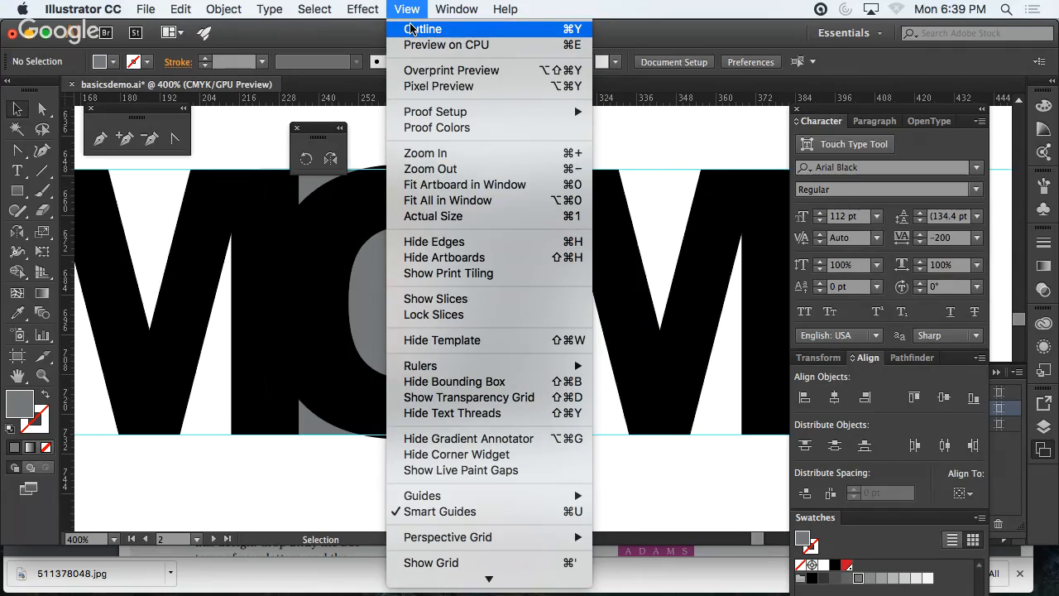
pyautogui.click(411, 29)
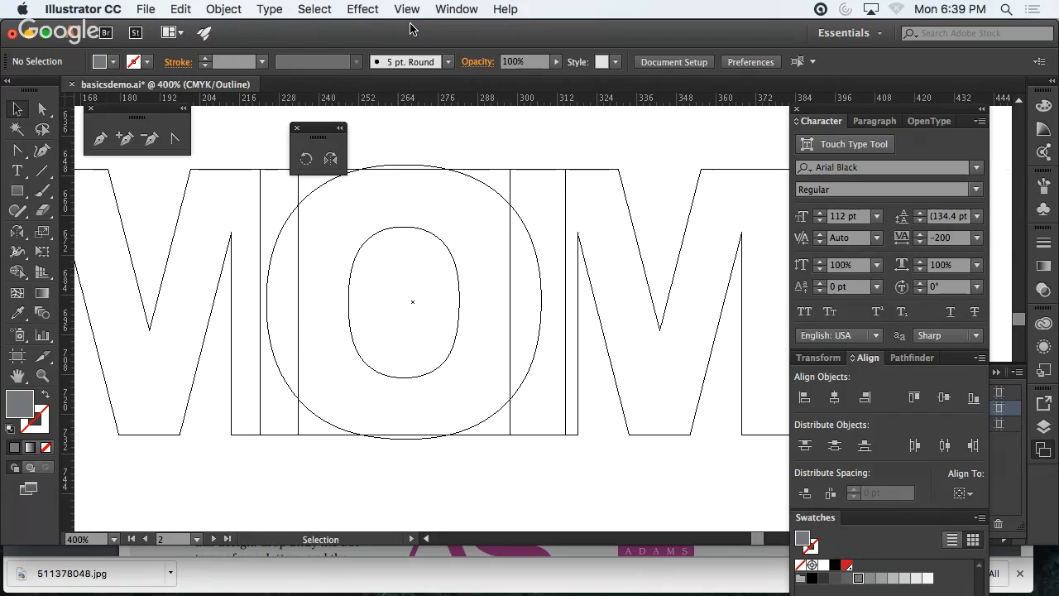
pyautogui.click(410, 10)
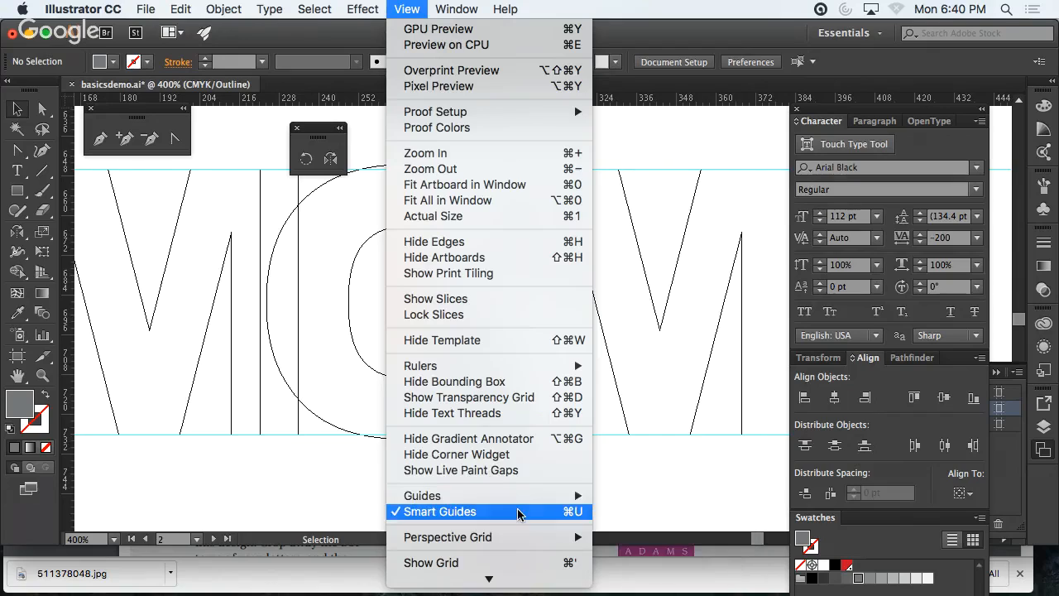
pyautogui.moveTo(587, 500)
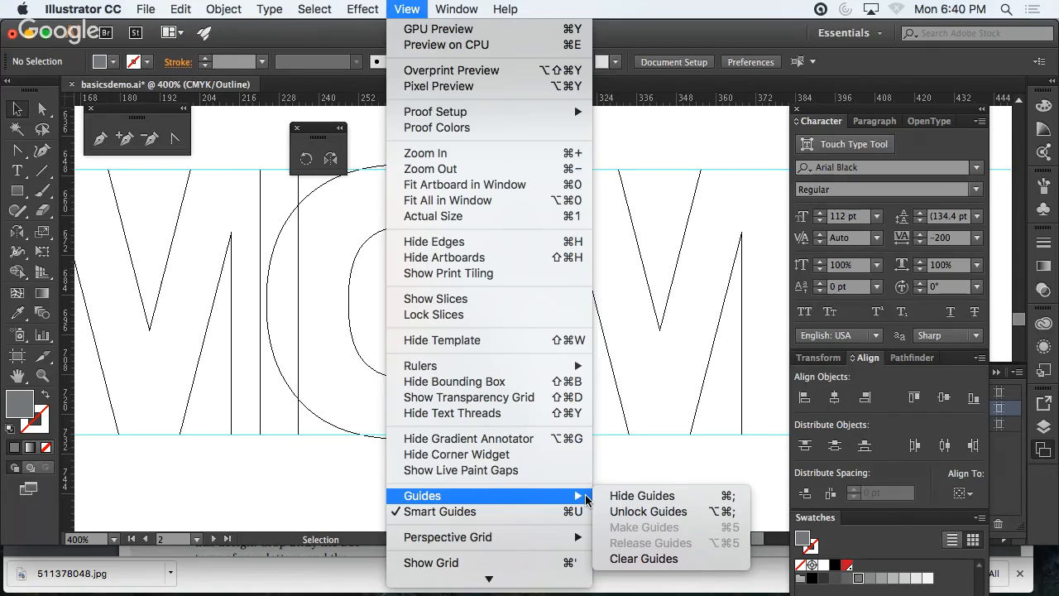
pyautogui.click(625, 497)
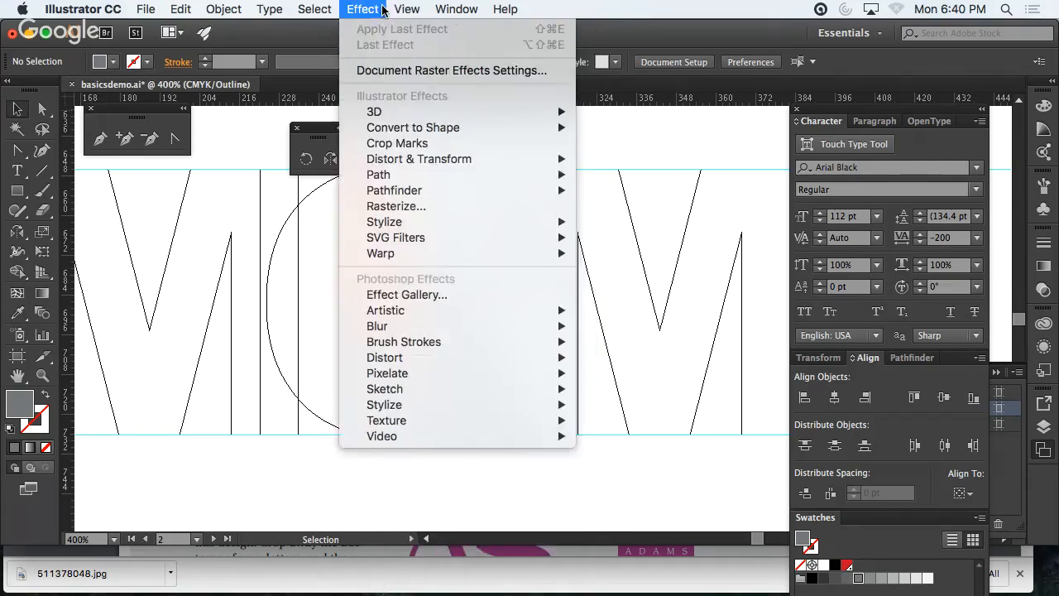
pyautogui.click(438, 29)
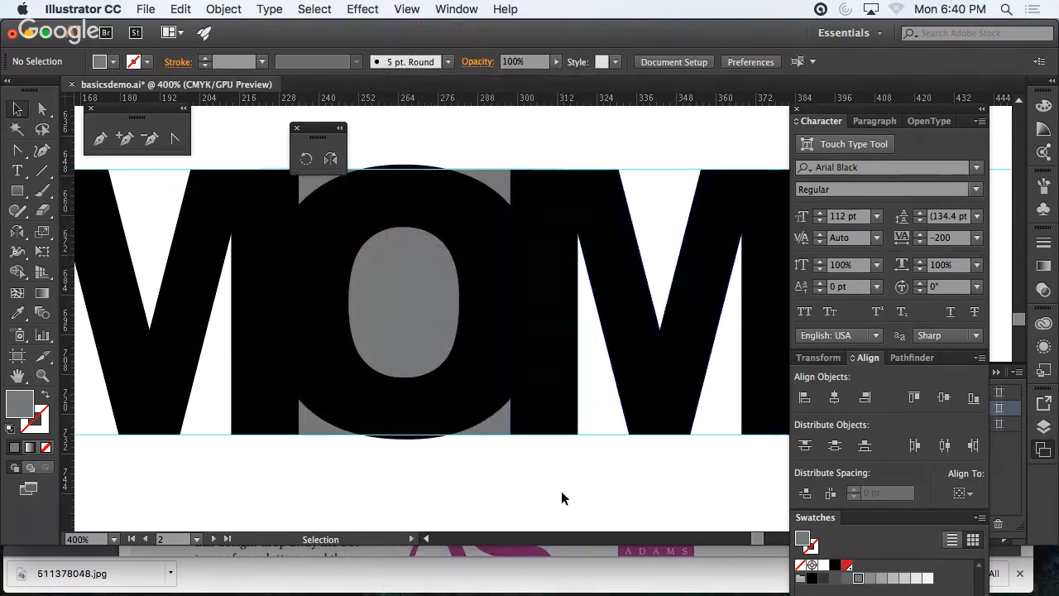
# - Ungroup the MOM lettering so each letter is a separate object
pyautogui.click(490, 176)
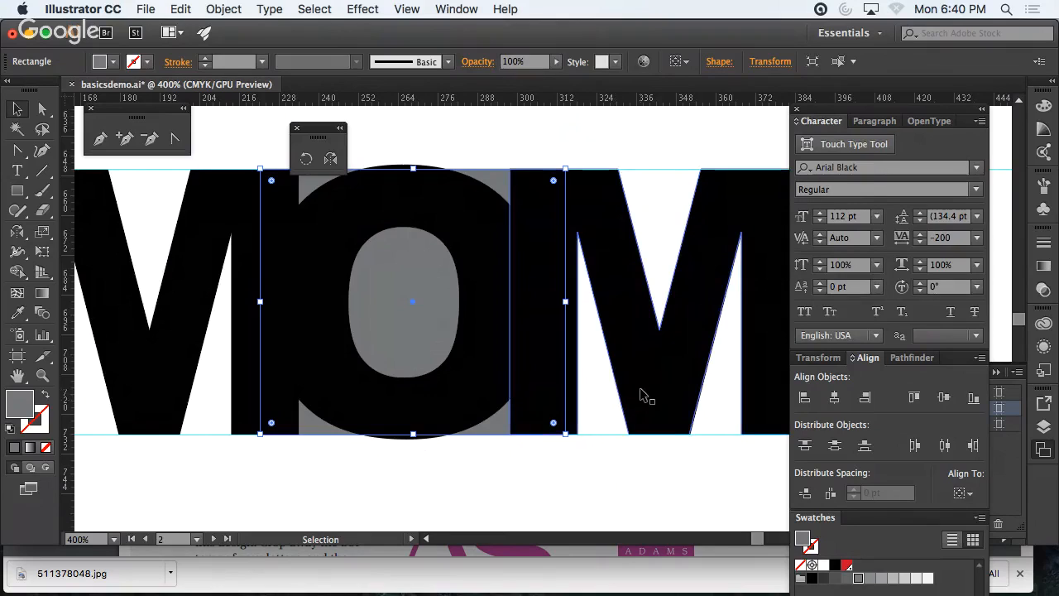
pyautogui.click(671, 444)
pyautogui.click(636, 420)
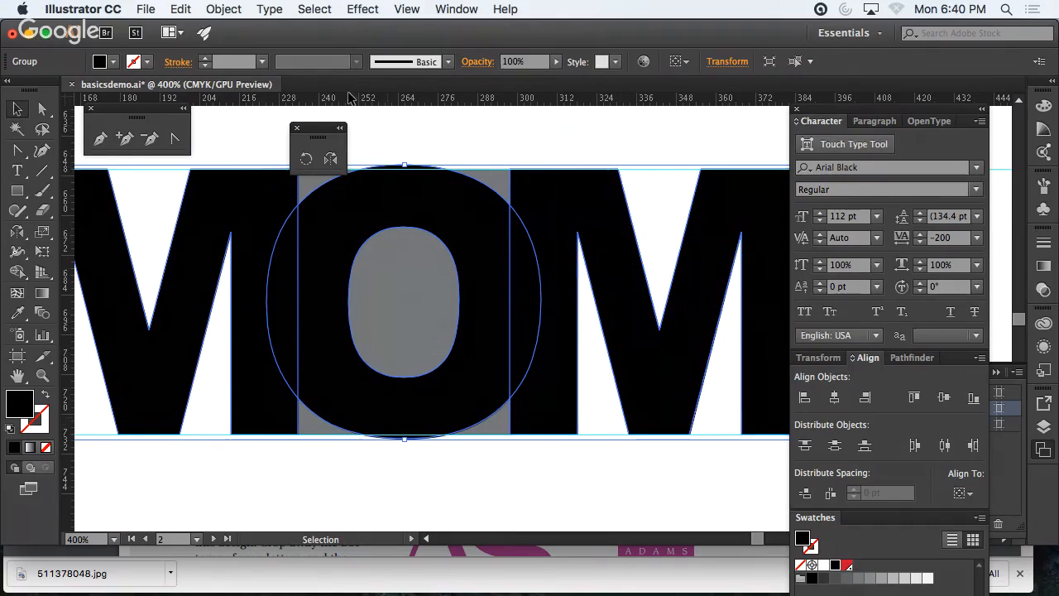
pyautogui.click(242, 8)
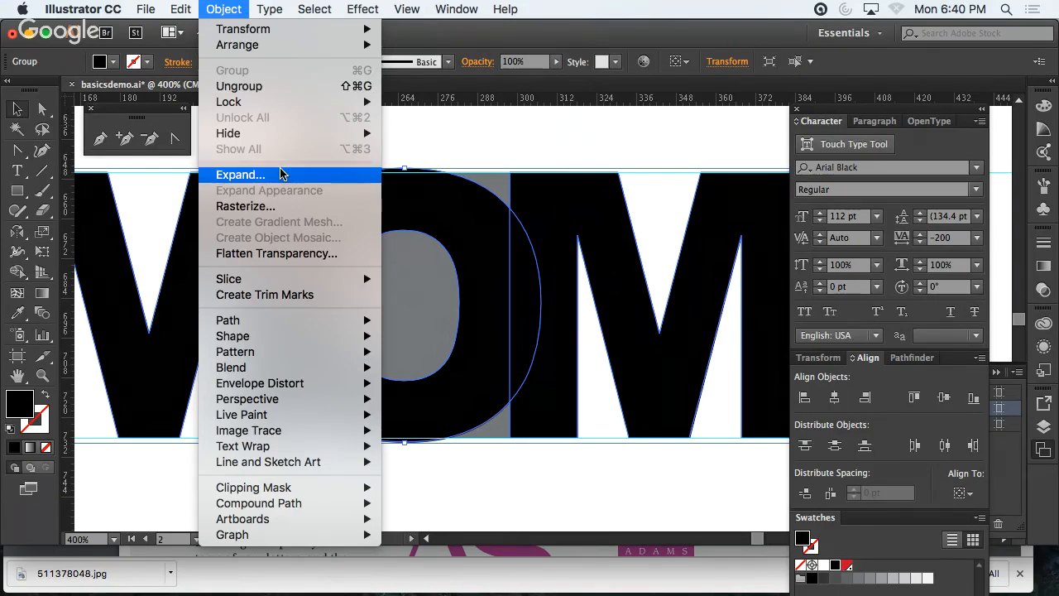
pyautogui.click(267, 86)
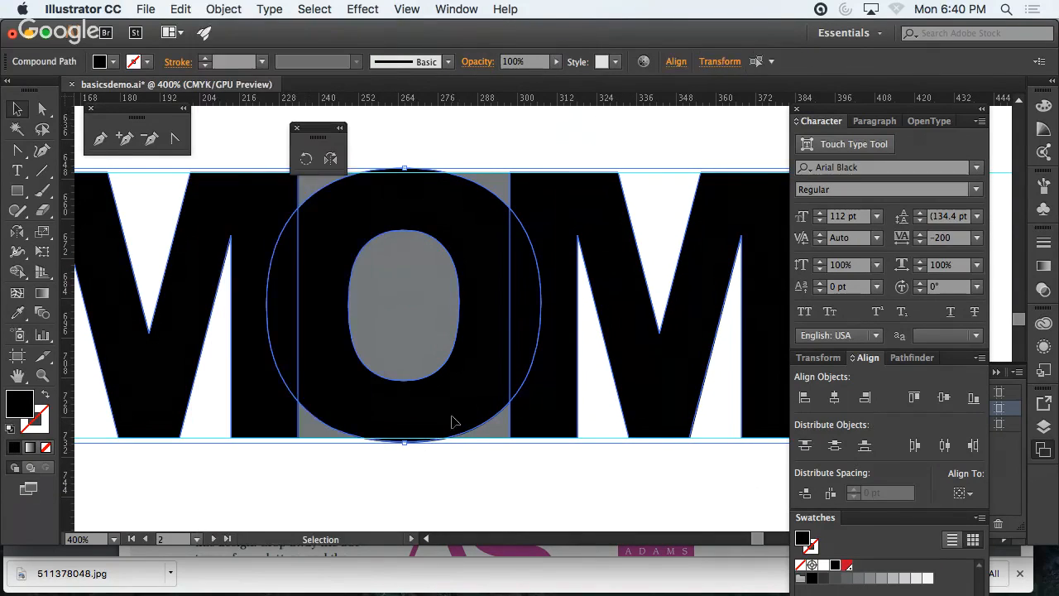
pyautogui.click(461, 487)
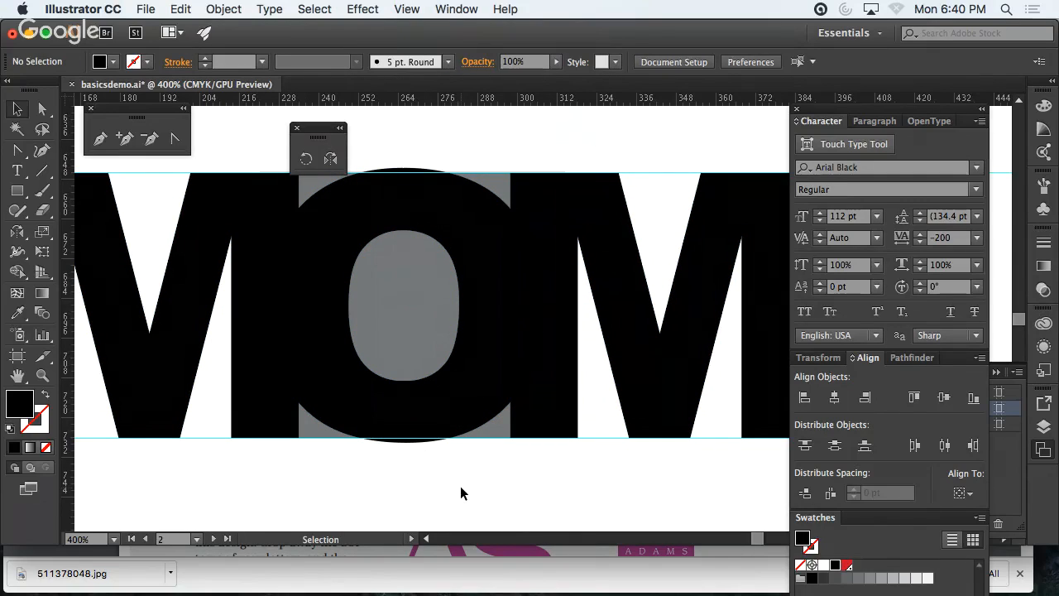
# - Unite the gray rectangle with both M letters into one shape, leaving the O separate
pyautogui.click(311, 436)
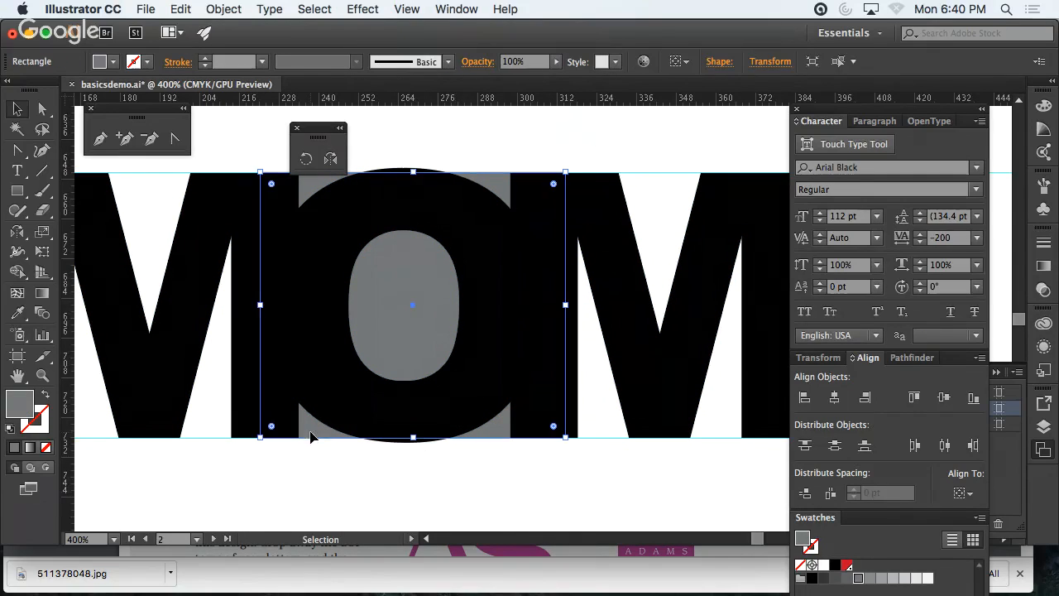
pyautogui.keyDown('shift'); pyautogui.click(251, 411); pyautogui.keyUp('shift')
pyautogui.keyDown('shift'); pyautogui.click(668, 396); pyautogui.keyUp('shift')
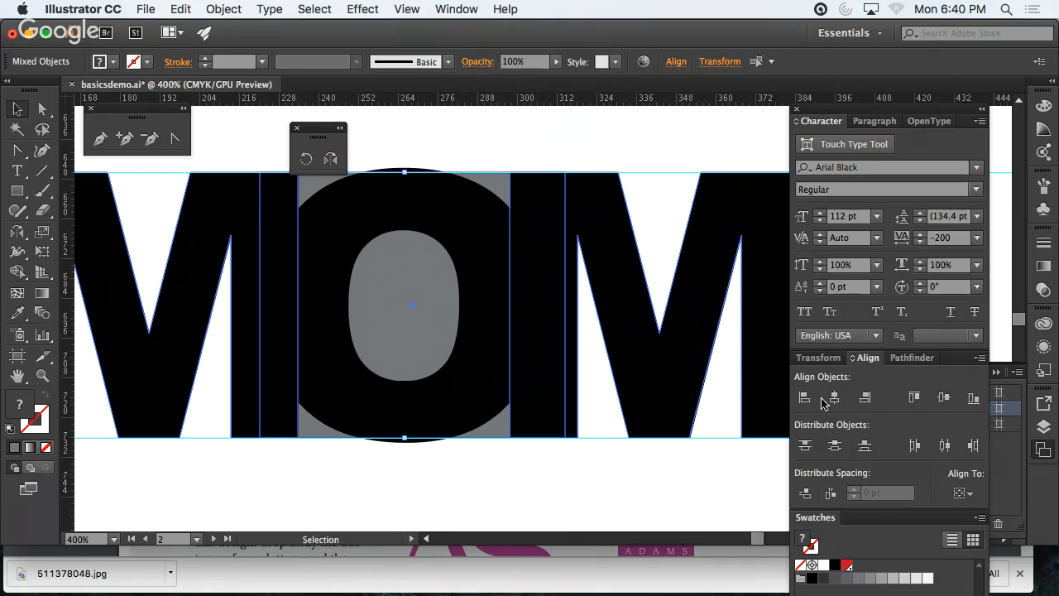
pyautogui.click(898, 362)
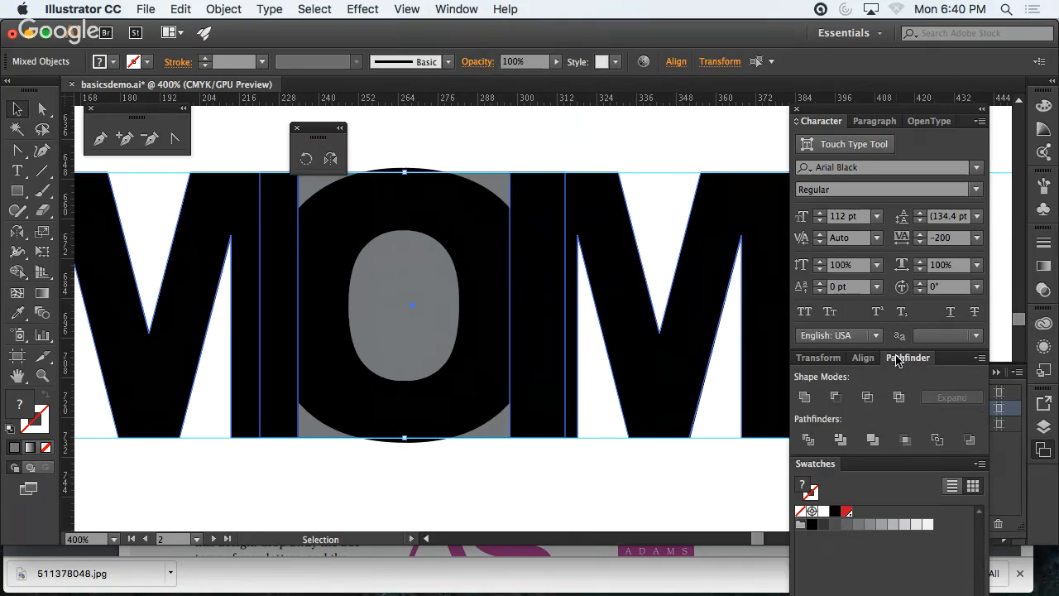
pyautogui.click(805, 405)
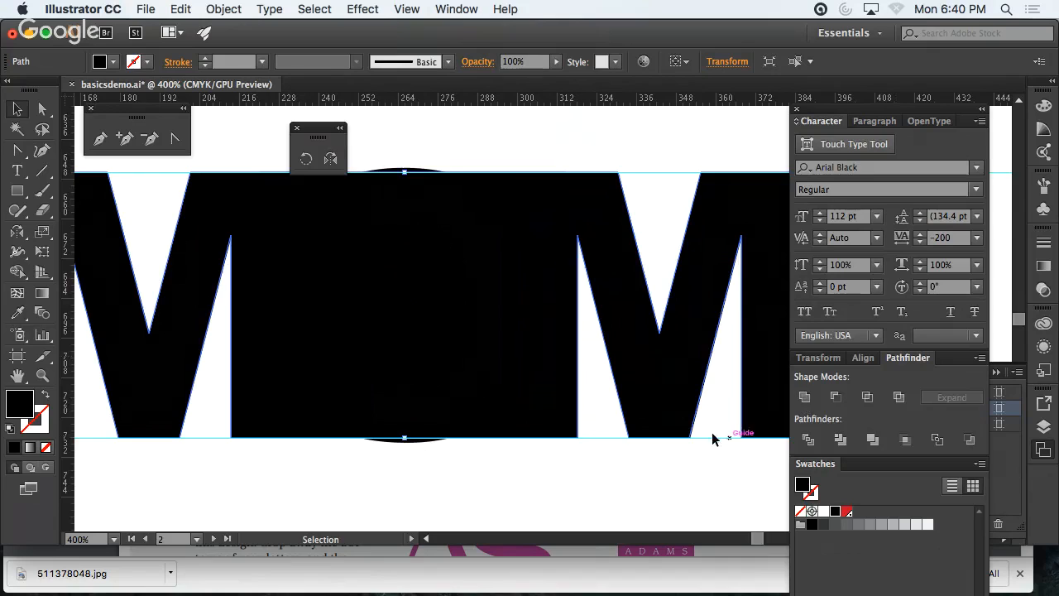
pyautogui.click(469, 497)
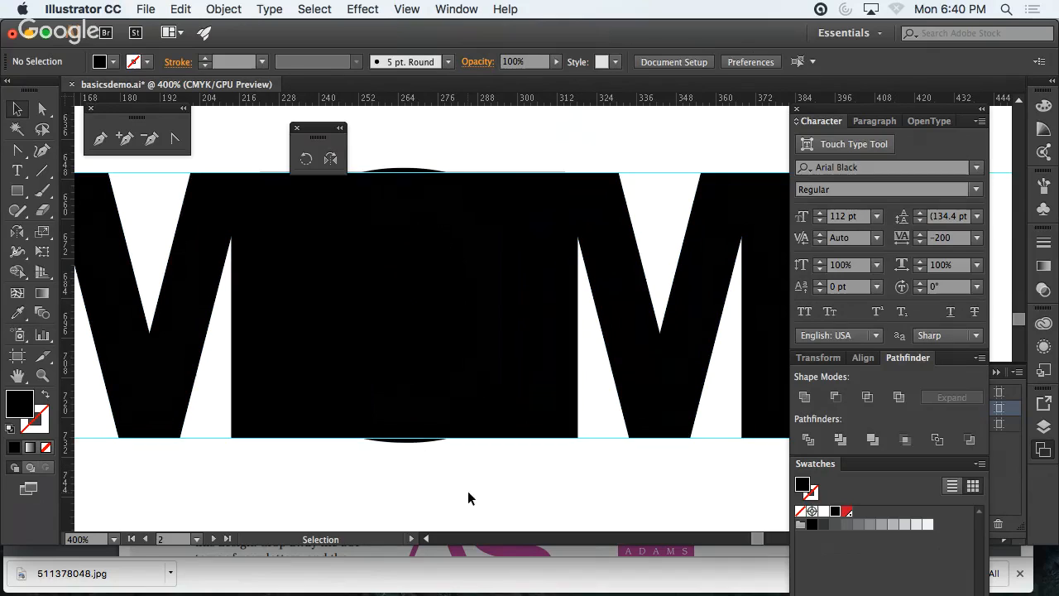
# - Fill the O with the medium gray swatch and bring it to the front of the united shape
pyautogui.click(406, 172)
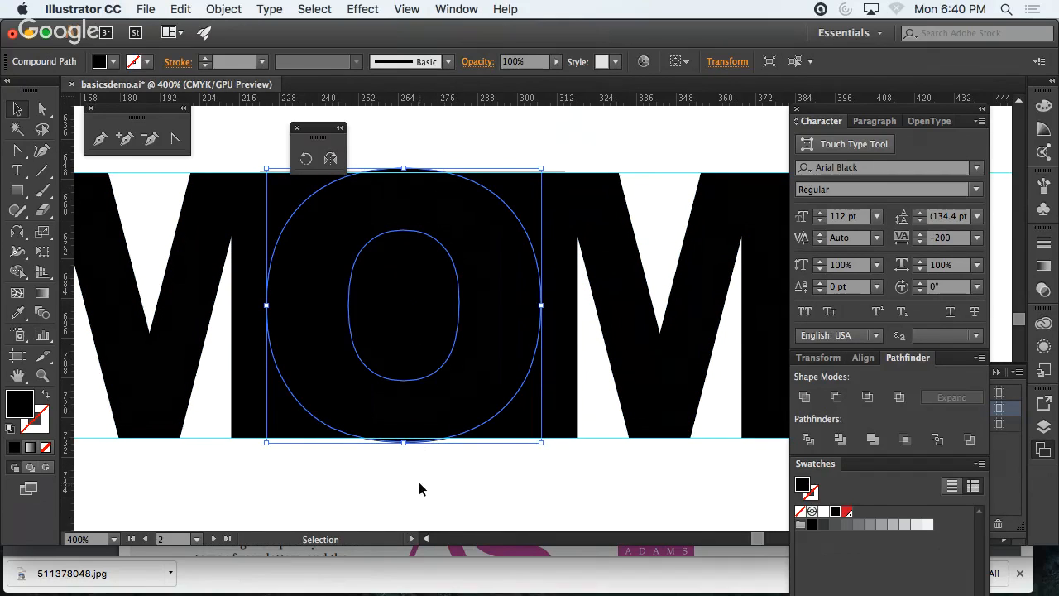
pyautogui.click(378, 494)
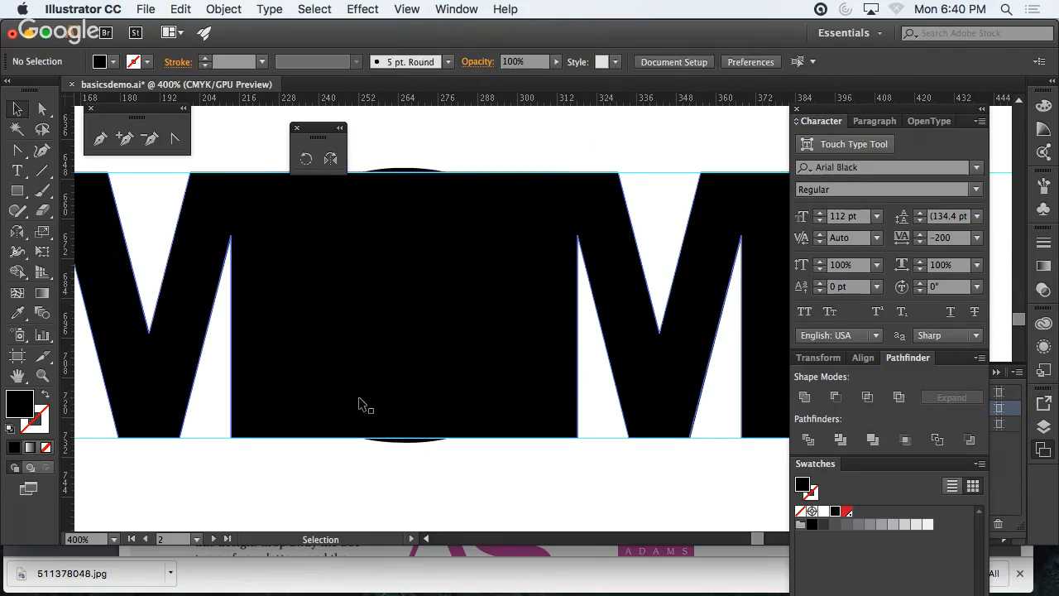
pyautogui.click(384, 442)
pyautogui.click(384, 442)
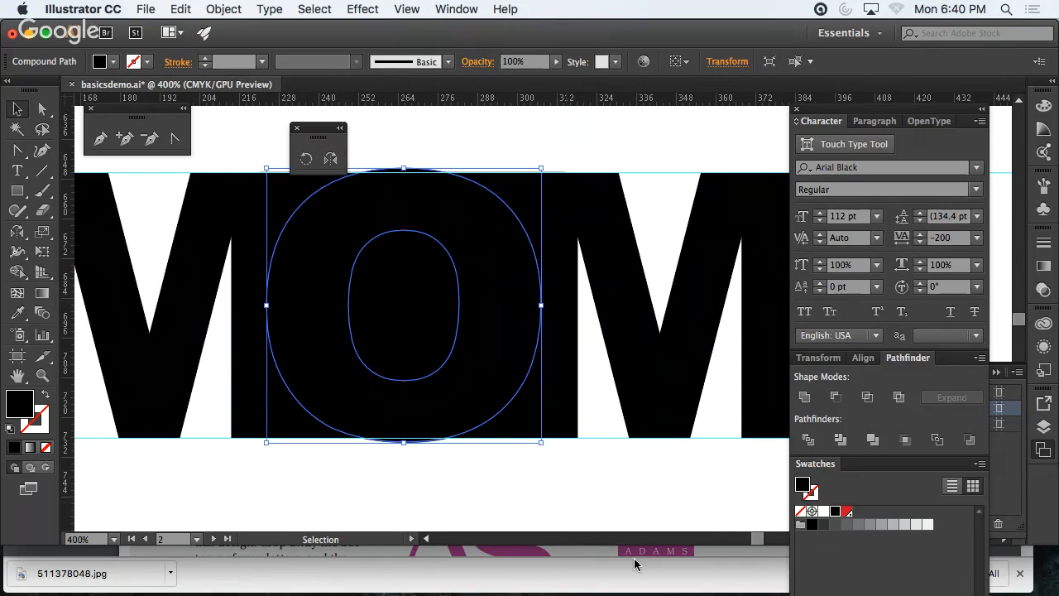
pyautogui.click(858, 523)
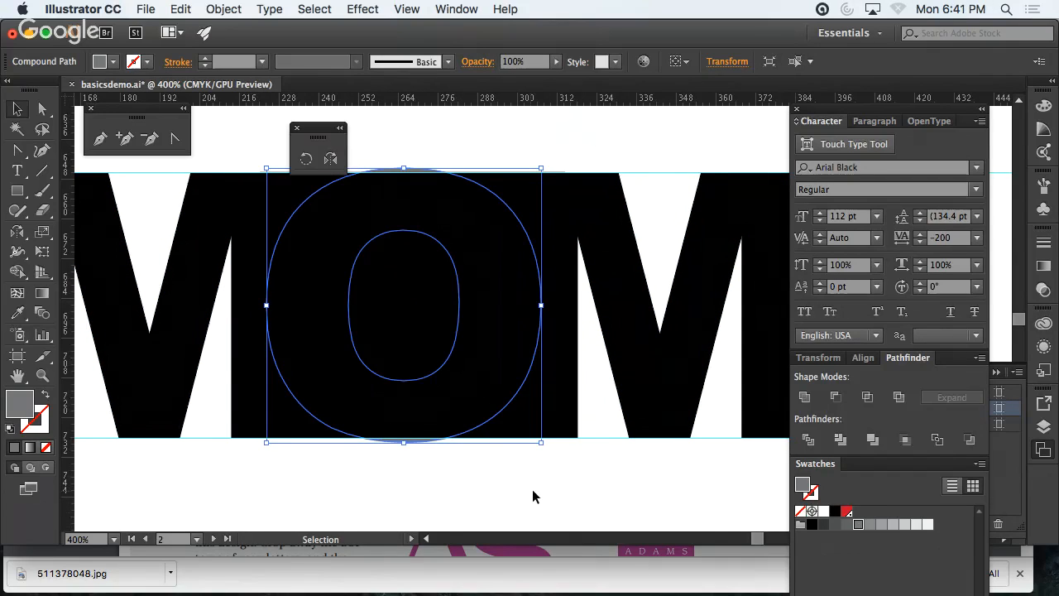
pyautogui.rightClick(414, 444)
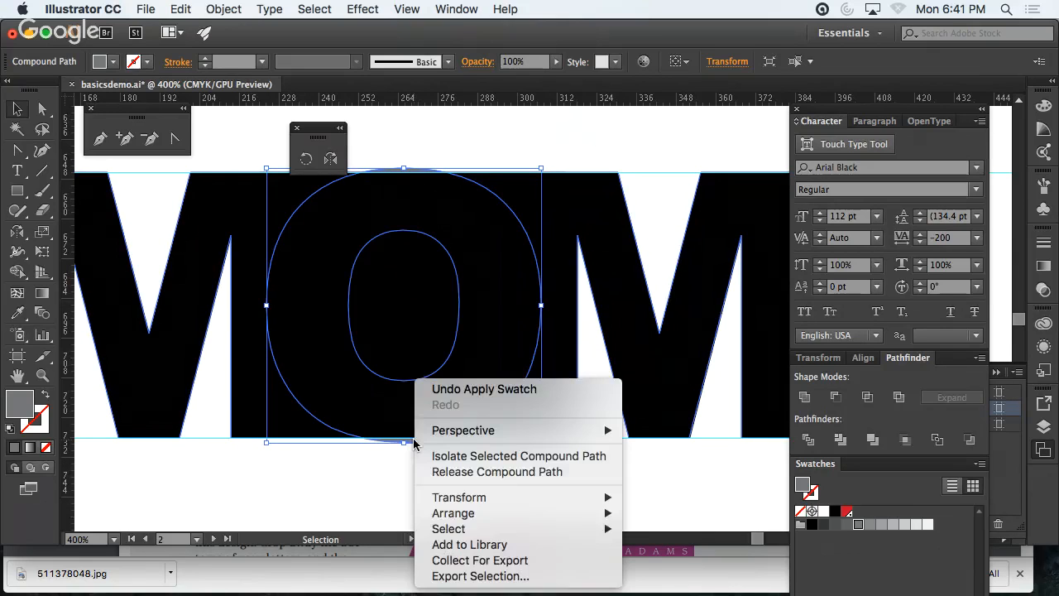
pyautogui.moveTo(464, 513)
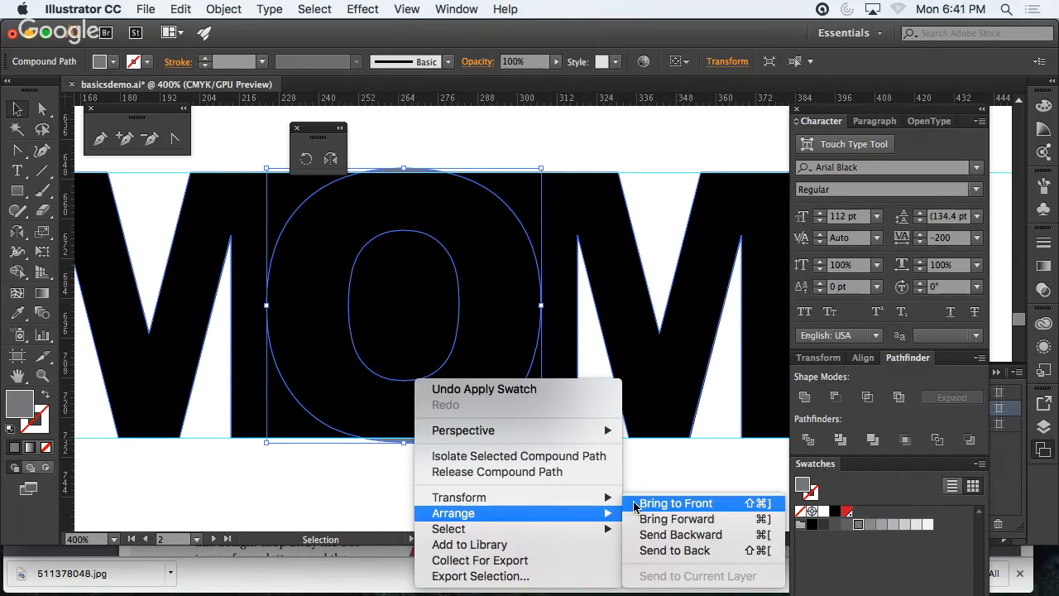
pyautogui.click(636, 504)
pyautogui.click(458, 503)
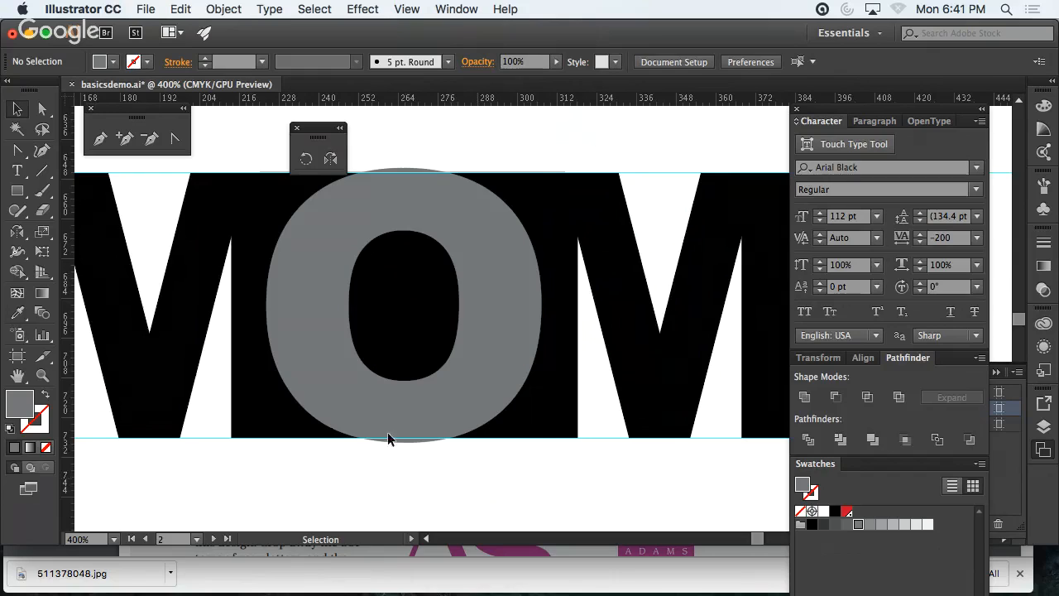
# - Change the O's fill to white and hide the guides
pyautogui.click(338, 382)
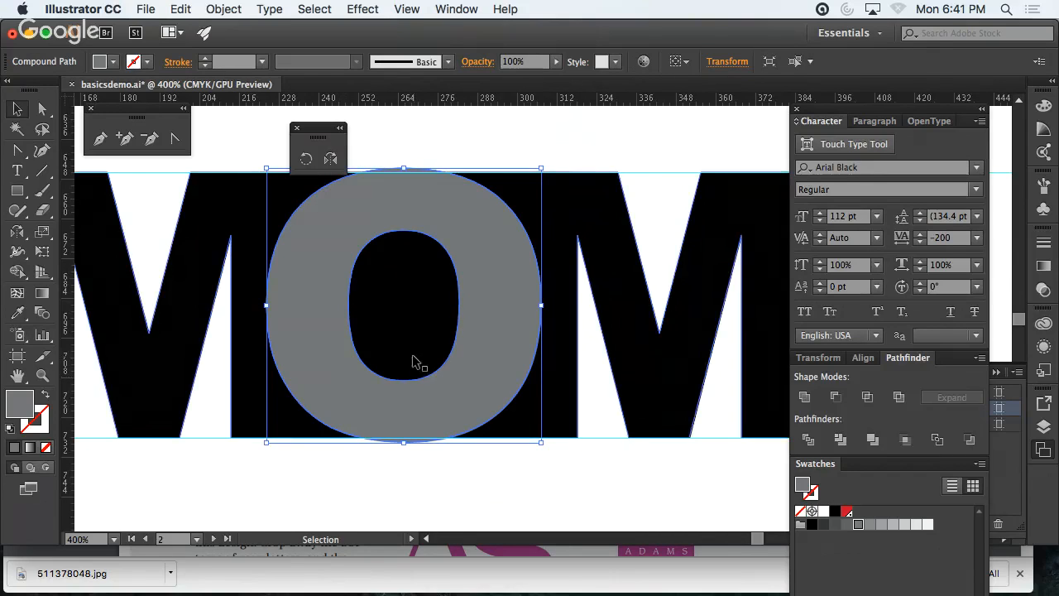
pyautogui.click(829, 511)
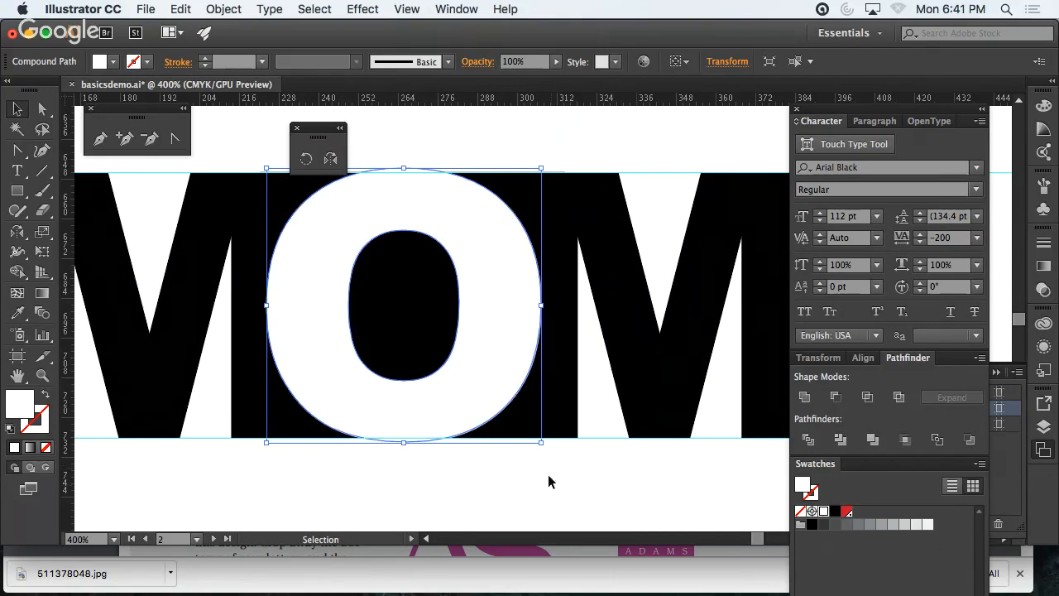
pyautogui.click(542, 495)
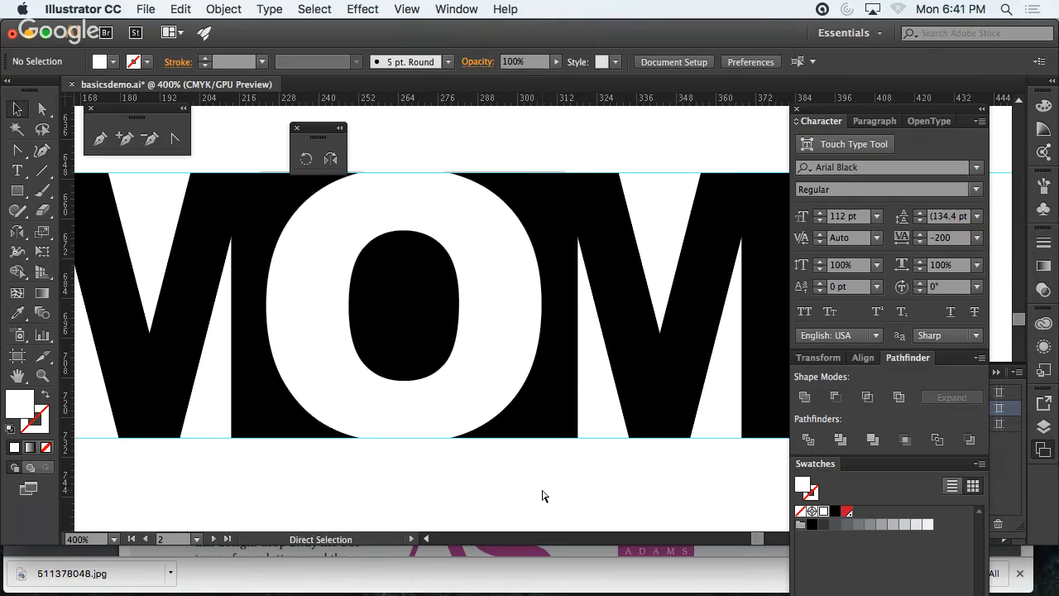
pyautogui.press('super+minus')
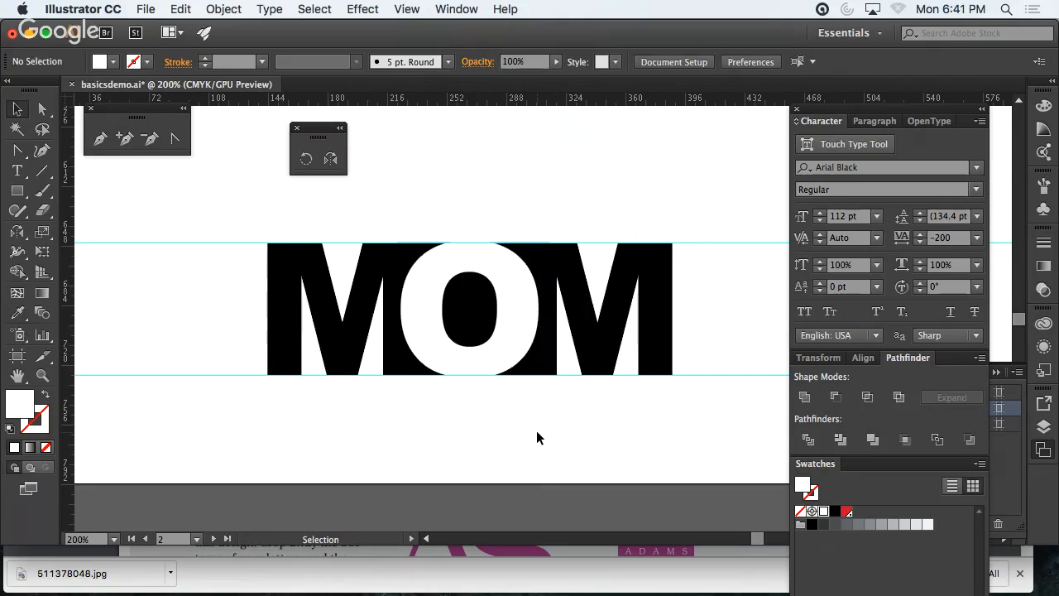
pyautogui.press('super+semicolon')
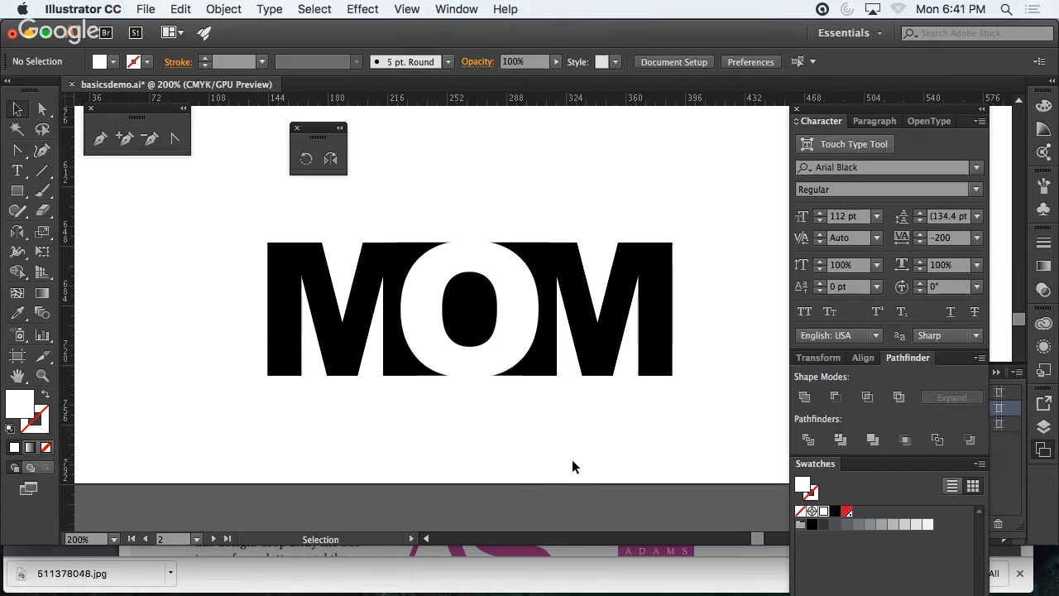
pyautogui.click(423, 344)
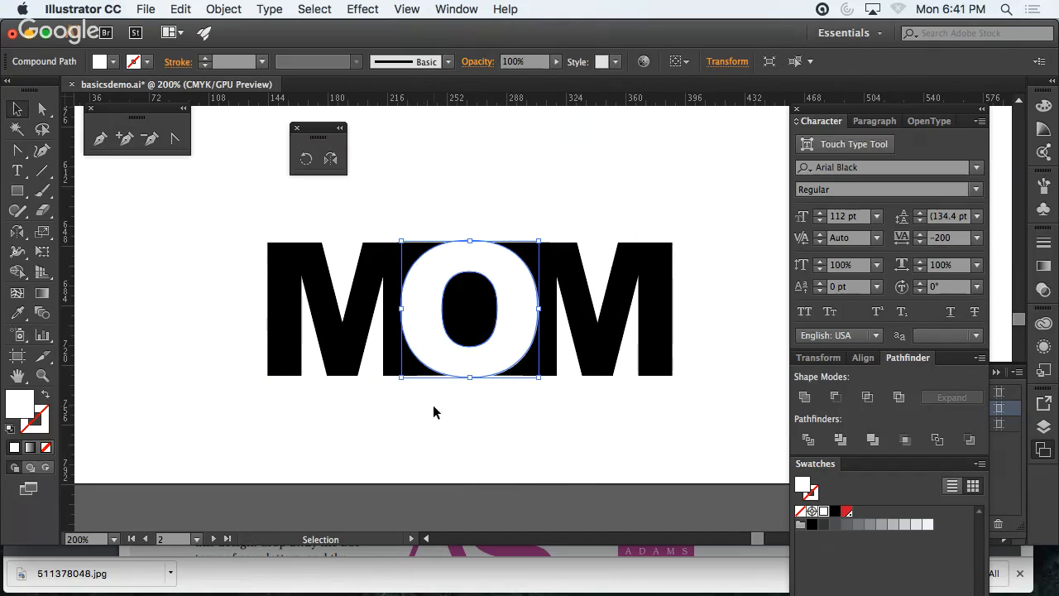
pyautogui.click(405, 408)
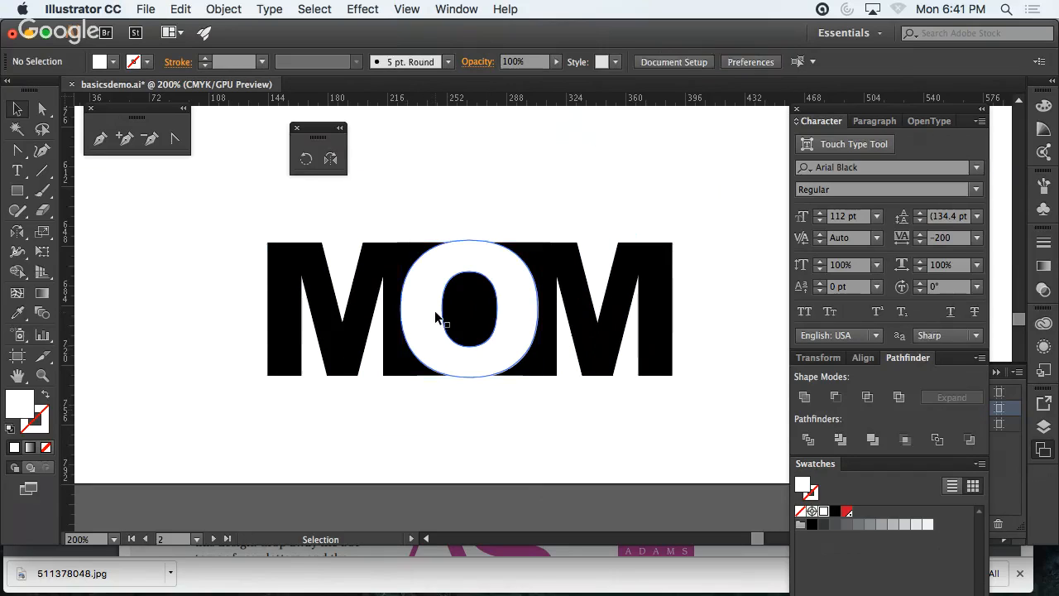
pyautogui.click(435, 315)
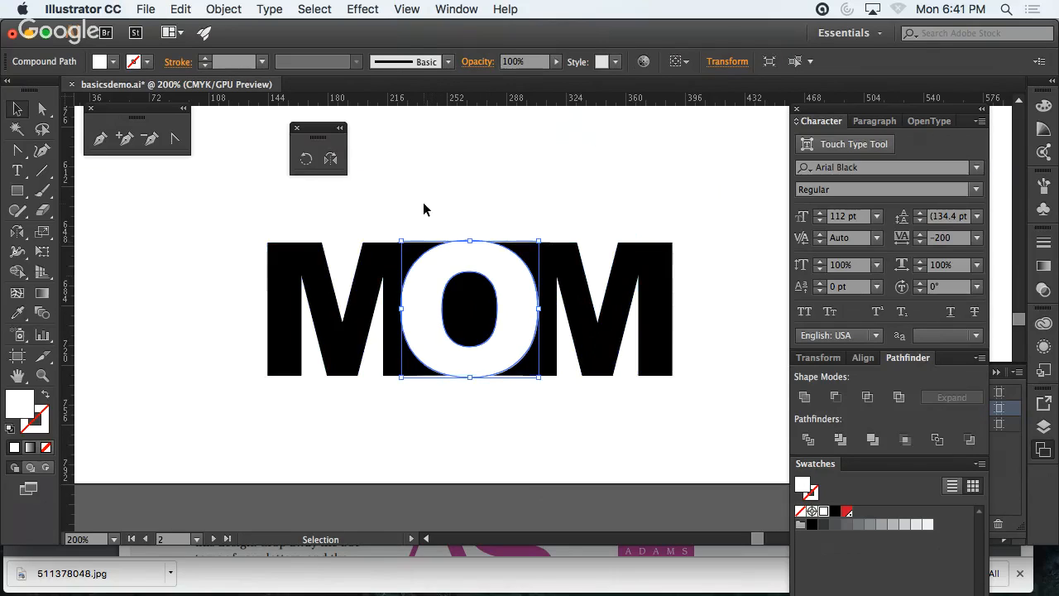
pyautogui.click(424, 209)
pyautogui.click(414, 300)
pyautogui.click(598, 430)
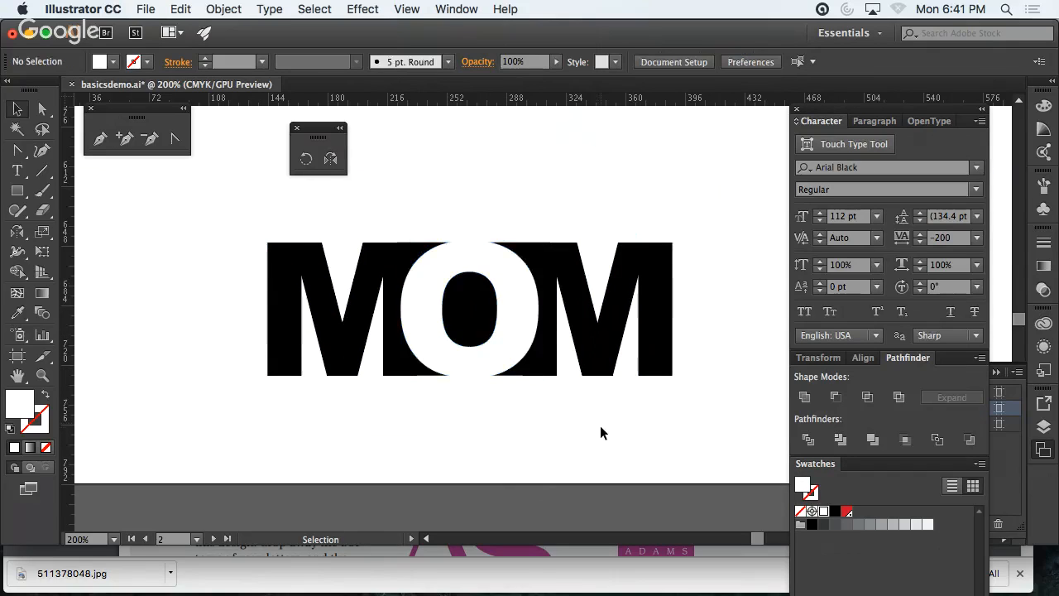
pyautogui.click(450, 341)
pyautogui.click(176, 347)
# - Draw a white rectangle across the lower part of the O, reaching from the first M into the second and below the letters
pyautogui.click(414, 352)
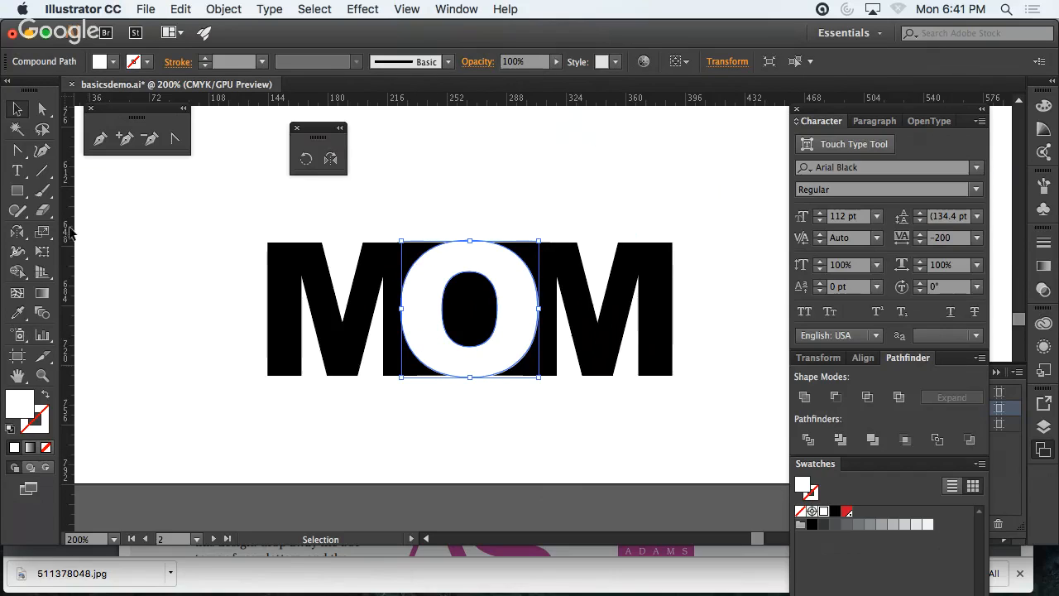
pyautogui.click(17, 191)
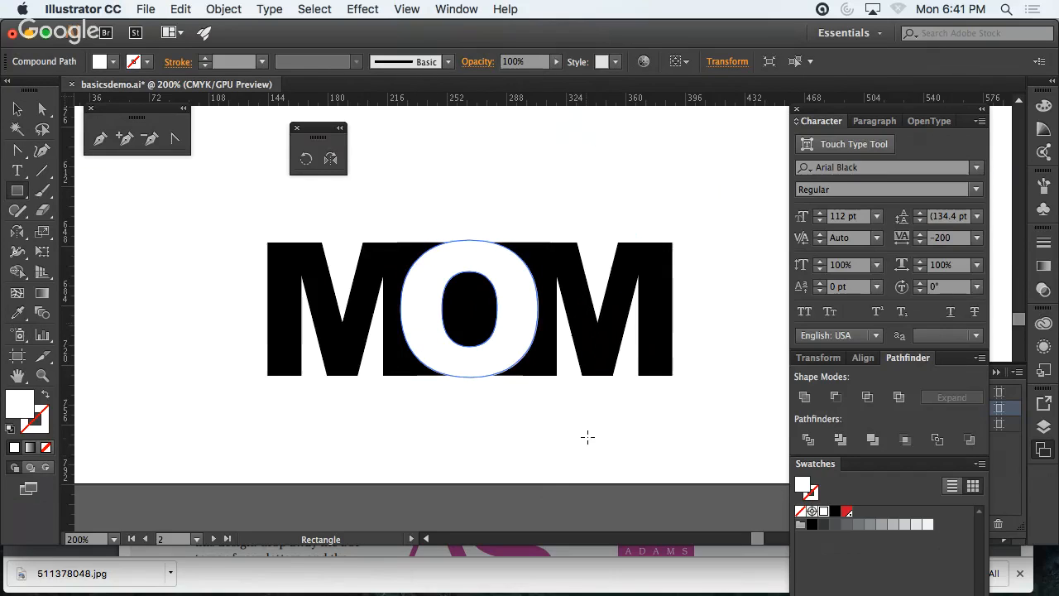
pyautogui.moveTo(590, 436)
pyautogui.mouseDown()
pyautogui.moveTo(393, 342)
pyautogui.moveTo(353, 346)
pyautogui.mouseUp()
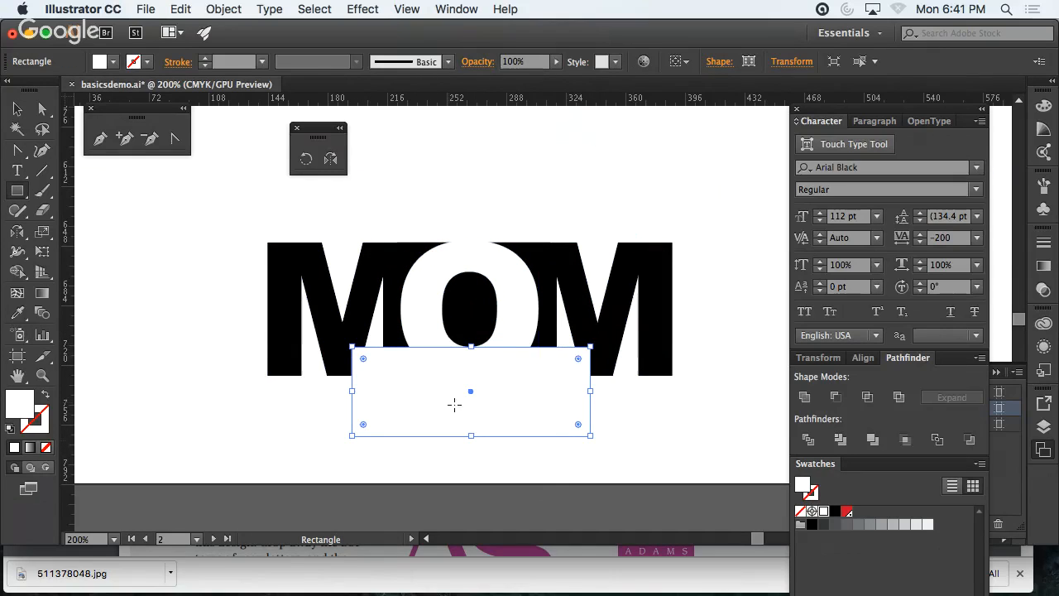
# - Fill the rectangle over the lower part of the O with the red swatch and send it to the back
pyautogui.scroll(1, 455, 405)
pyautogui.click(847, 511)
pyautogui.click(19, 107)
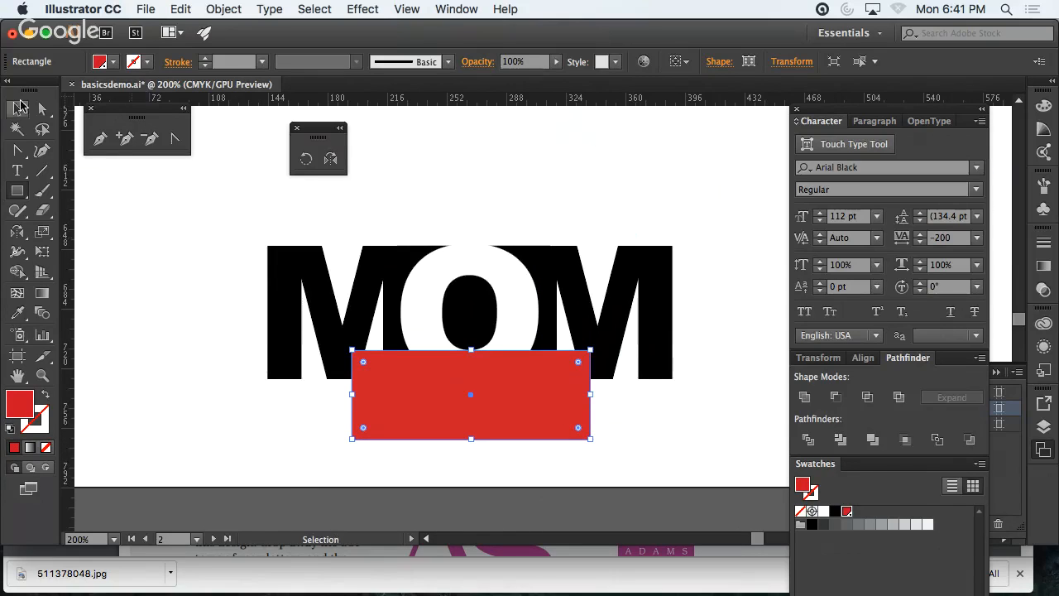
pyautogui.scroll(1, 385, 468)
pyautogui.rightClick(389, 435)
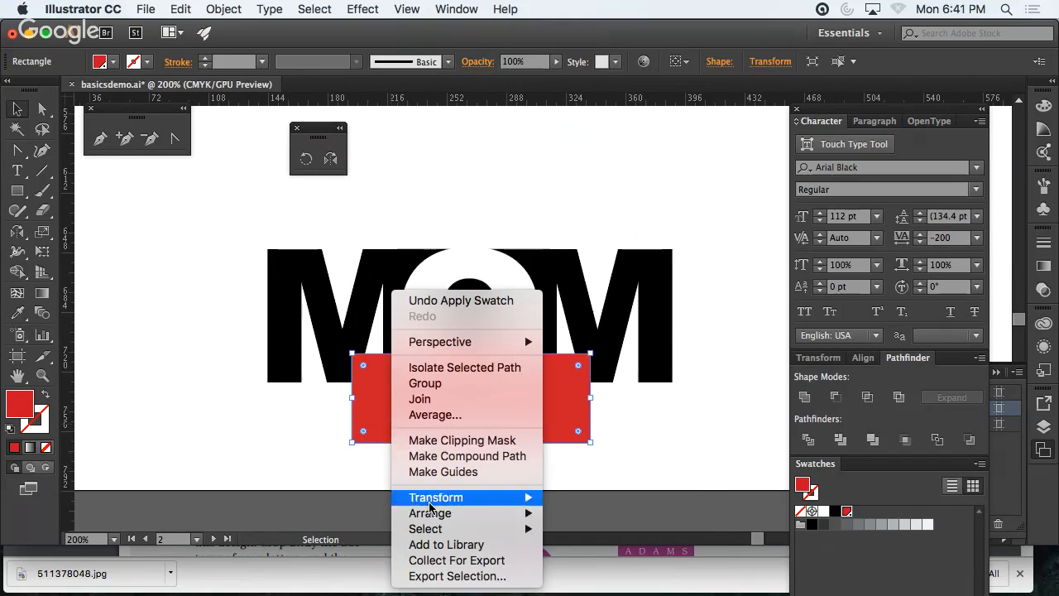
pyautogui.moveTo(430, 513)
pyautogui.click(594, 550)
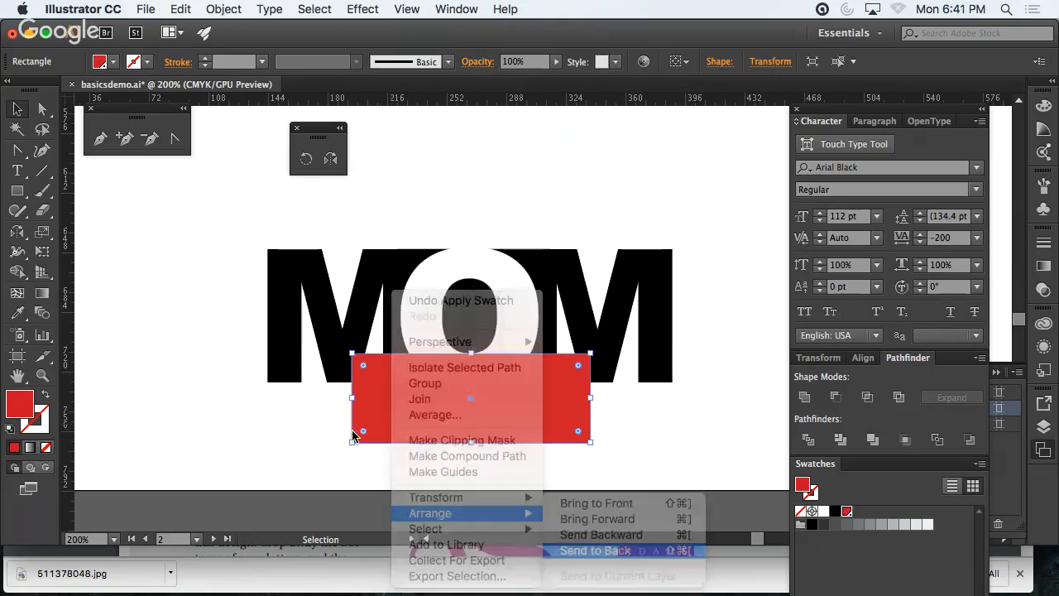
pyautogui.click(180, 420)
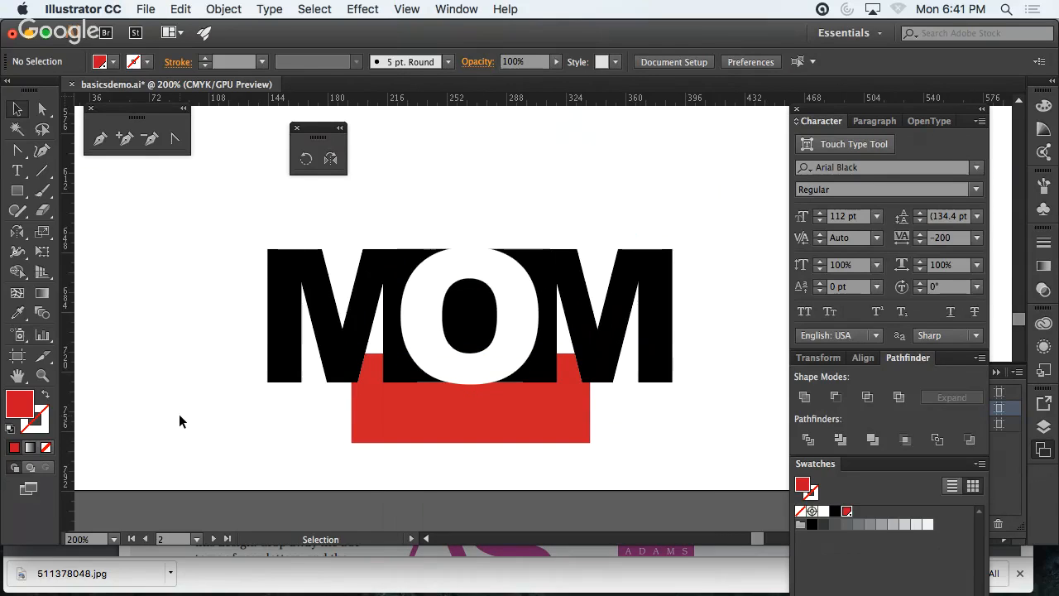
# - Delete the red rectangle behind the MOM lettering
pyautogui.click(368, 420)
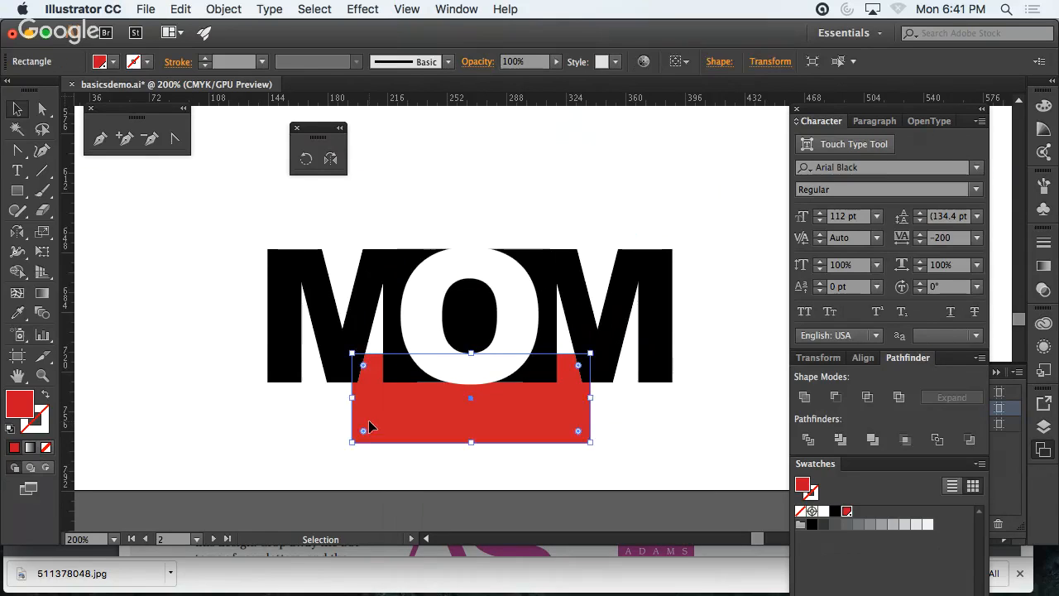
pyautogui.press('Delete')
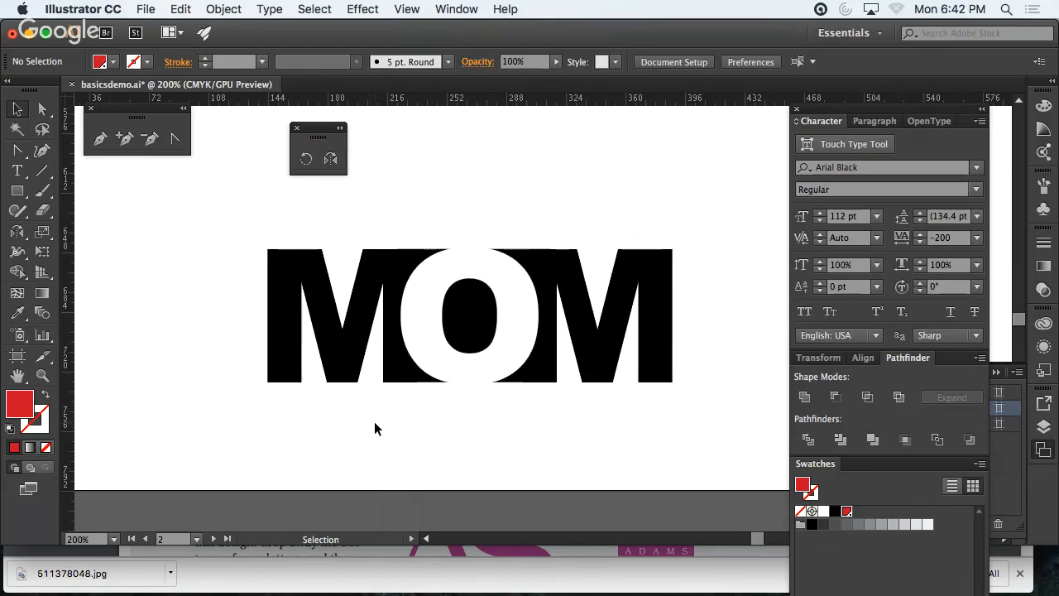
pyautogui.click(442, 348)
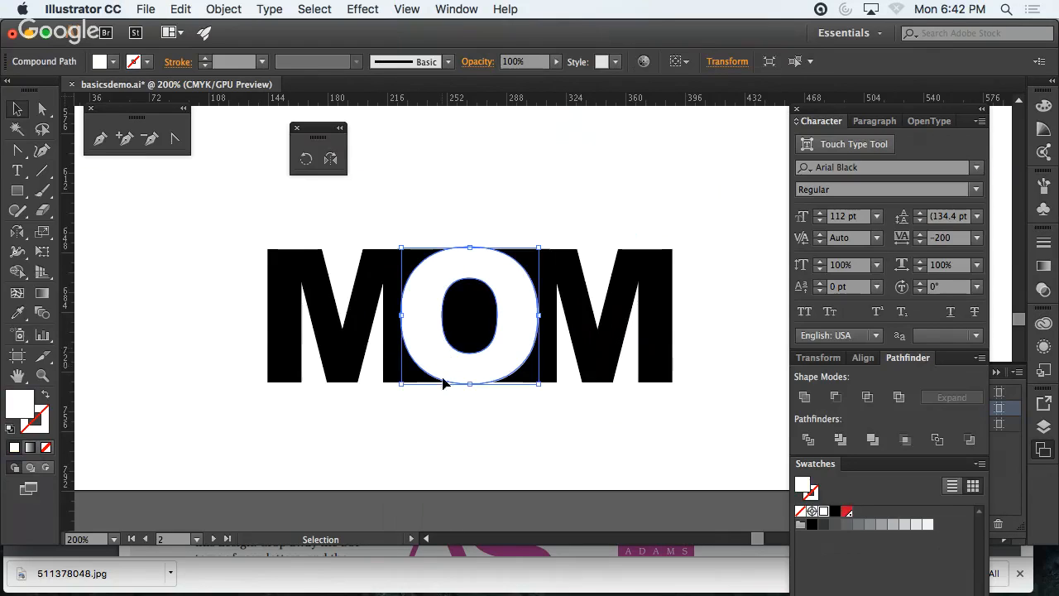
pyautogui.click(439, 426)
pyautogui.click(441, 348)
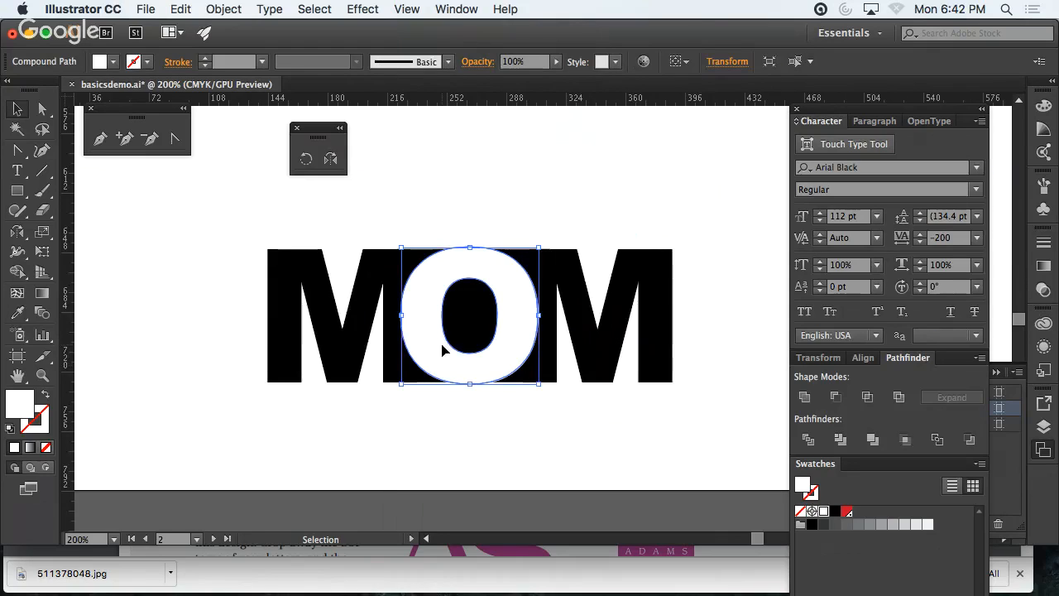
pyautogui.click(427, 439)
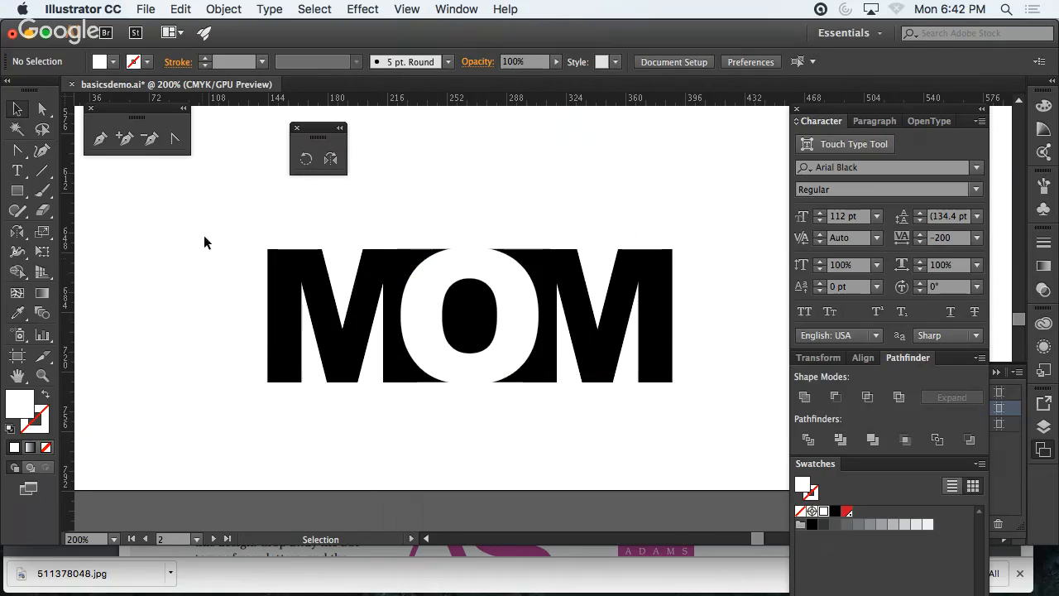
pyautogui.moveTo(204, 235); pyautogui.dragTo(619, 408)
pyautogui.click(519, 439)
# - Undo the recent edits back to the separate black letters with the gray rectangle behind the O, and clear the selection
pyautogui.press('super+z')
pyautogui.press('super+z')
pyautogui.press('super+z')
pyautogui.press('super+z')
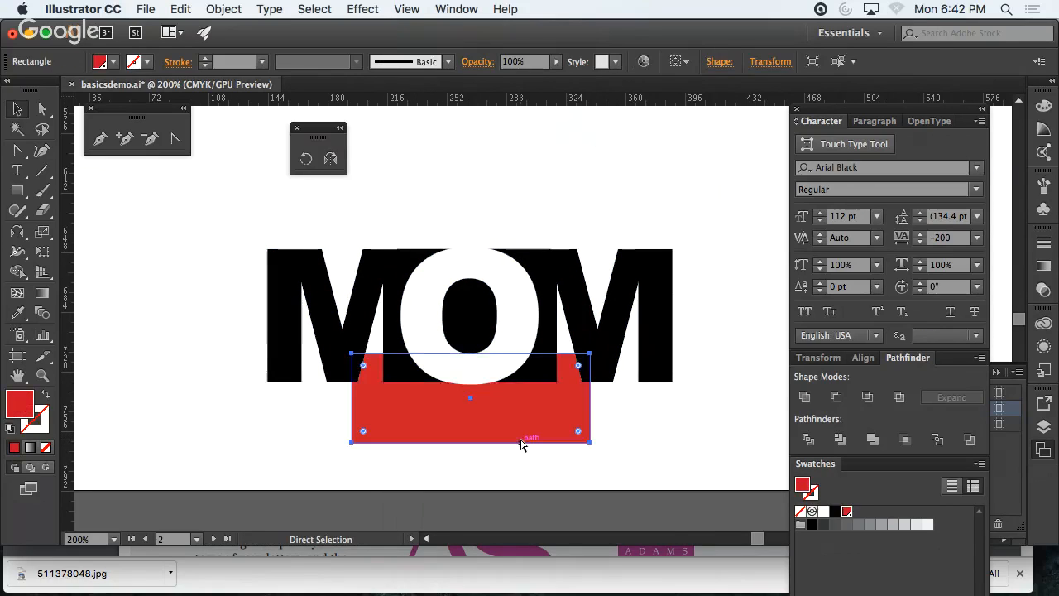
pyautogui.press('super+z')
pyautogui.press('super+z')
pyautogui.press('super+z')
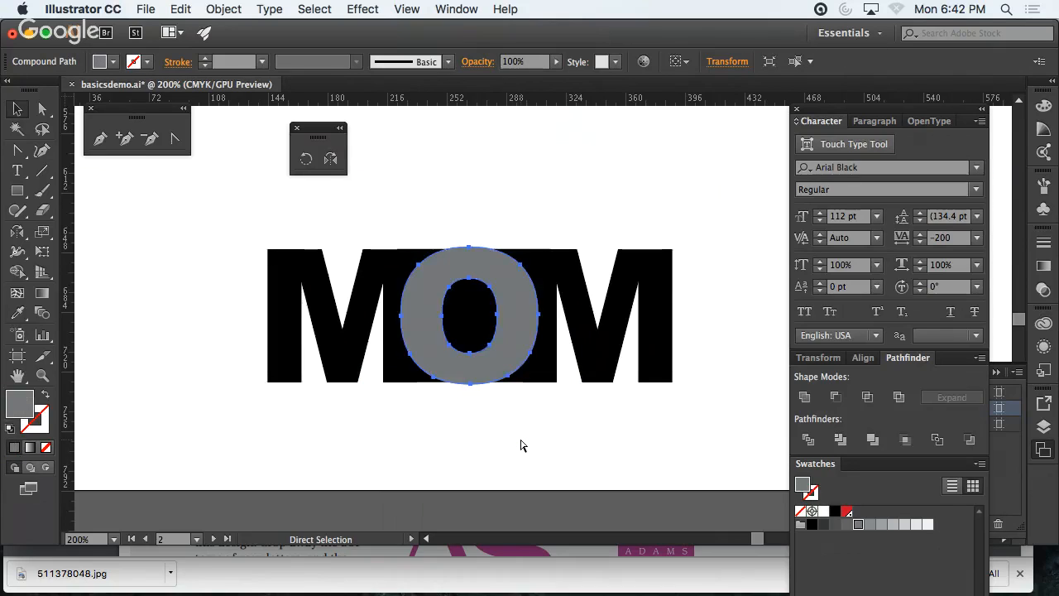
pyautogui.press('super+z')
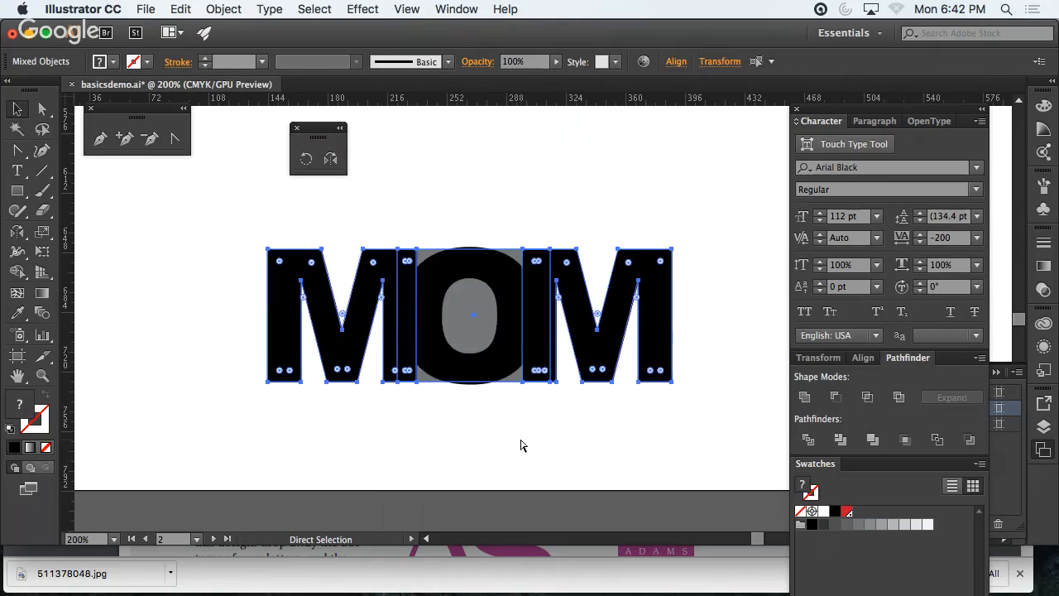
pyautogui.press('v')
pyautogui.click(510, 442)
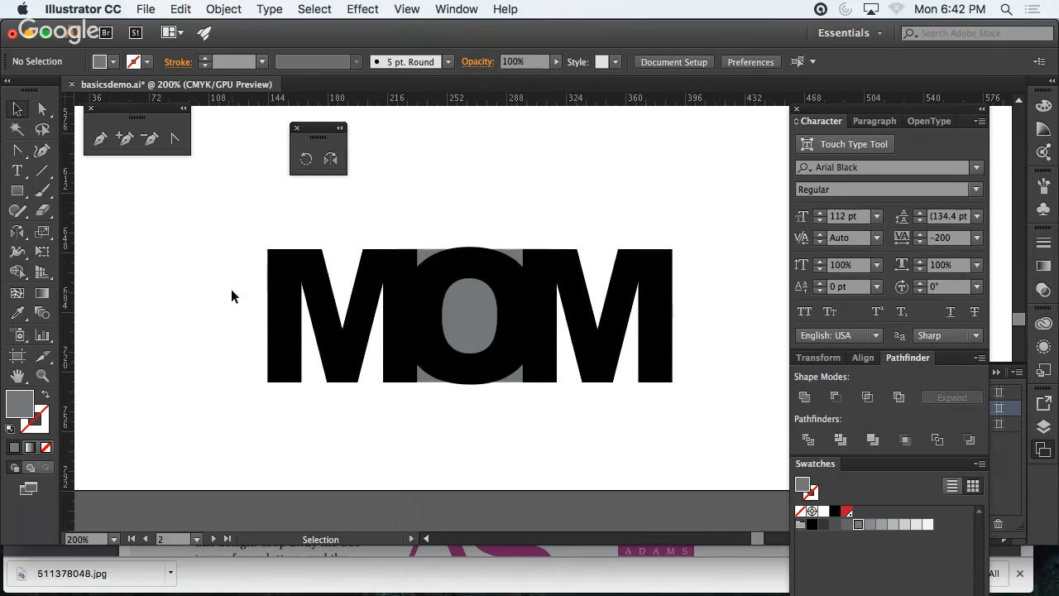
# - Move the whole MOM artwork up under the RB DESIGN monogram and add a fourth artboard
pyautogui.moveTo(231, 290); pyautogui.dragTo(572, 423)
pyautogui.press('super+minus')
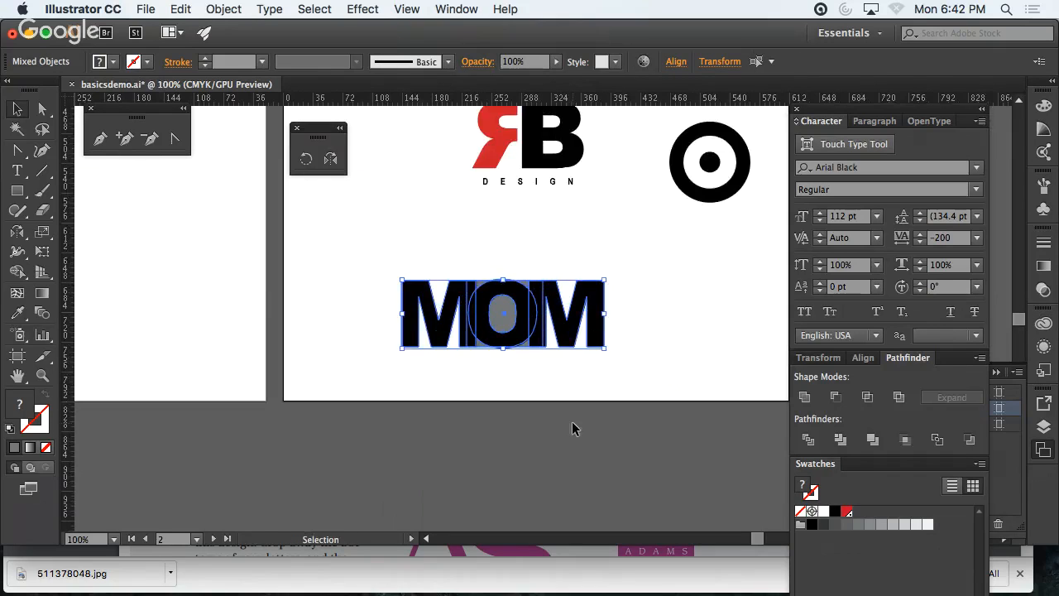
pyautogui.moveTo(514, 338); pyautogui.dragTo(546, 269)
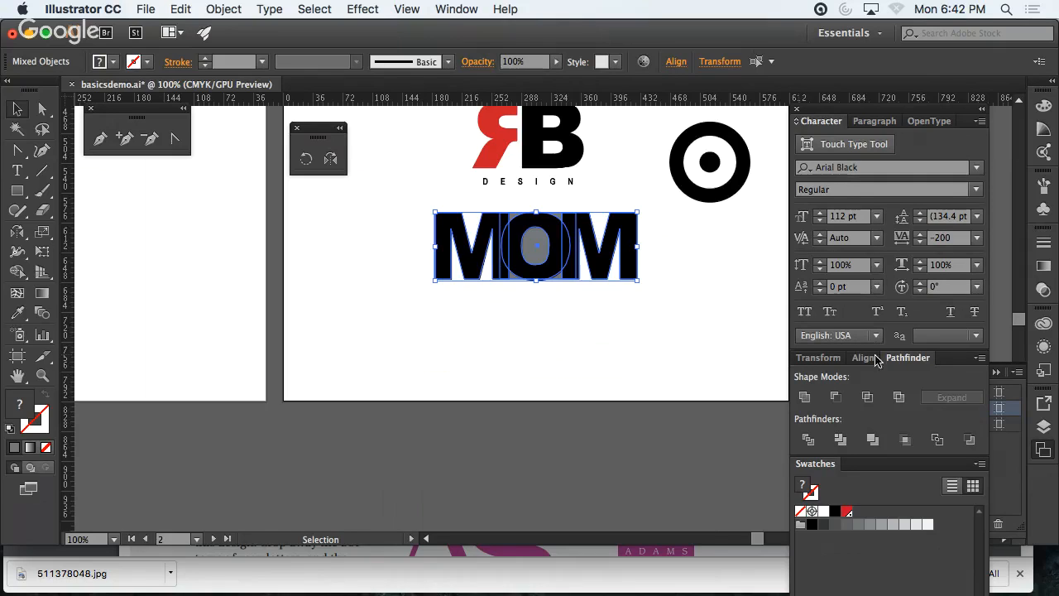
pyautogui.click(1008, 466)
pyautogui.click(977, 524)
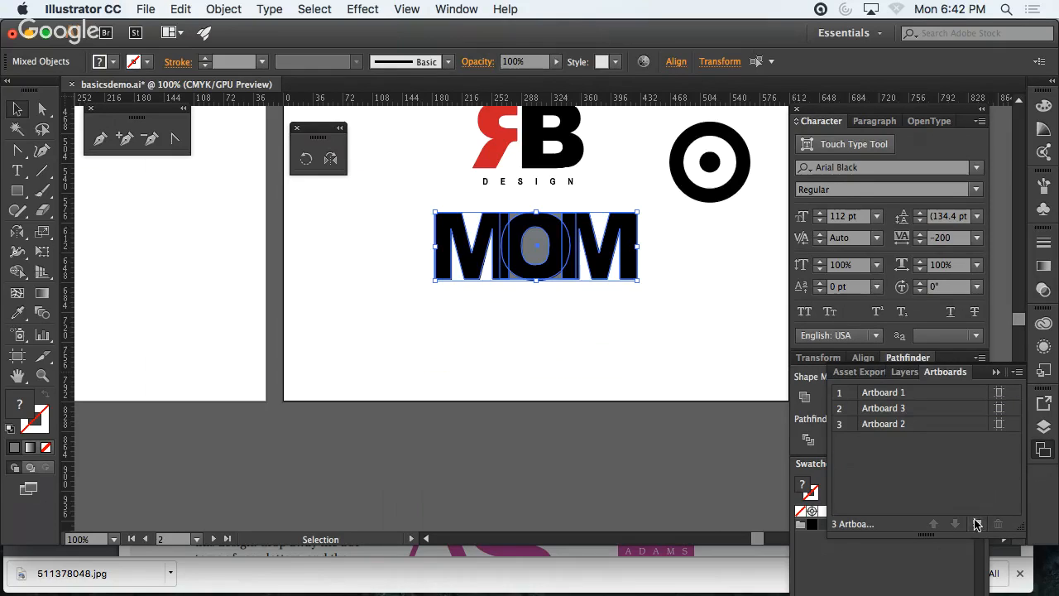
pyautogui.press('super+minus')
pyautogui.press('super+minus')
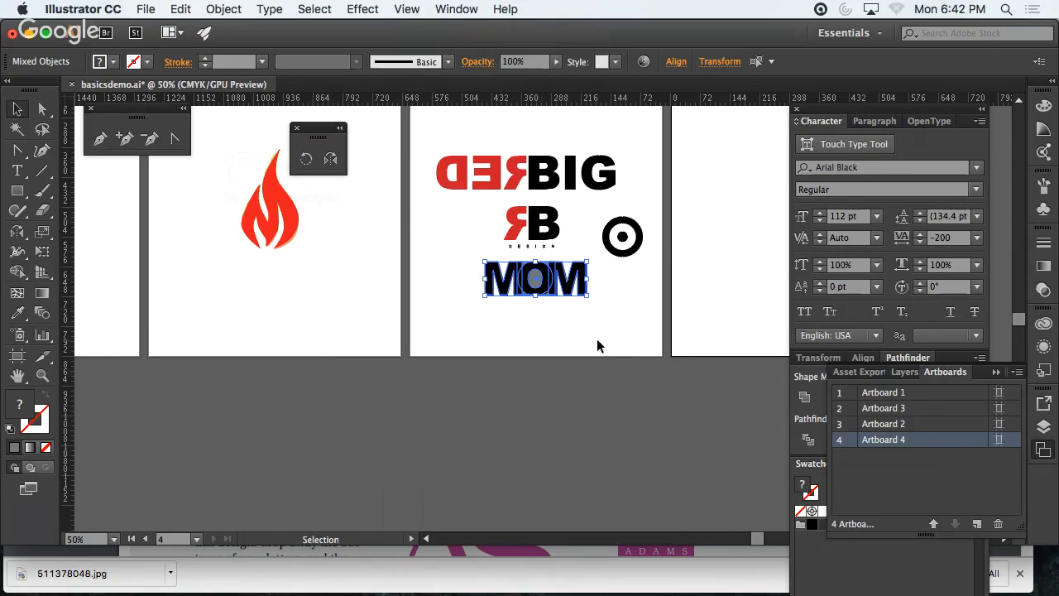
# - Move the MOM artwork onto the new empty artboard, with one copy near the top and another below it
pyautogui.moveTo(597, 338); pyautogui.dragTo(364, 447)
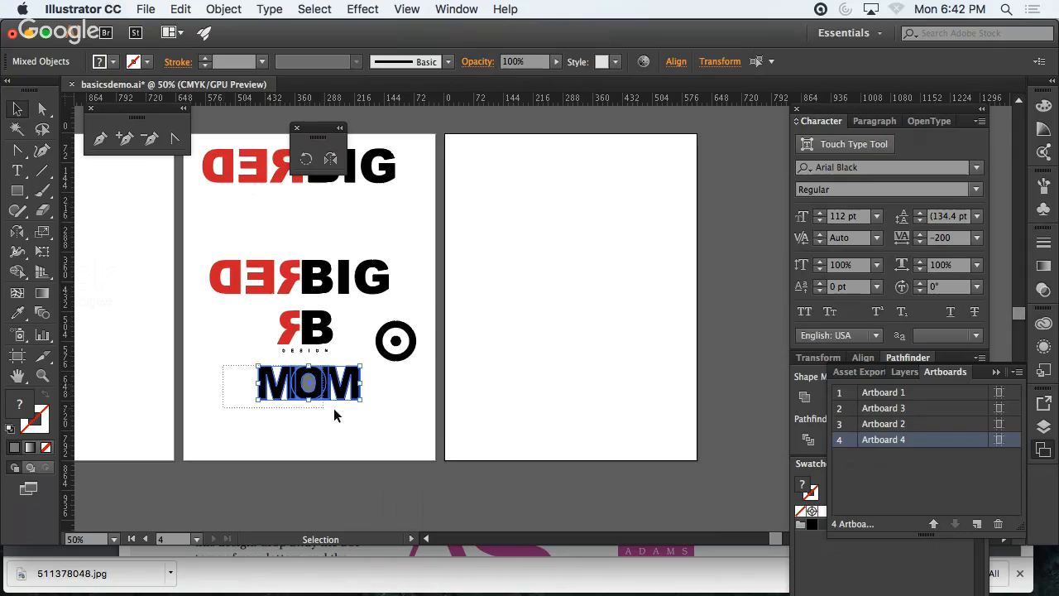
pyautogui.moveTo(334, 414); pyautogui.dragTo(369, 414)
pyautogui.moveTo(313, 396); pyautogui.dragTo(586, 307)
pyautogui.click(590, 383)
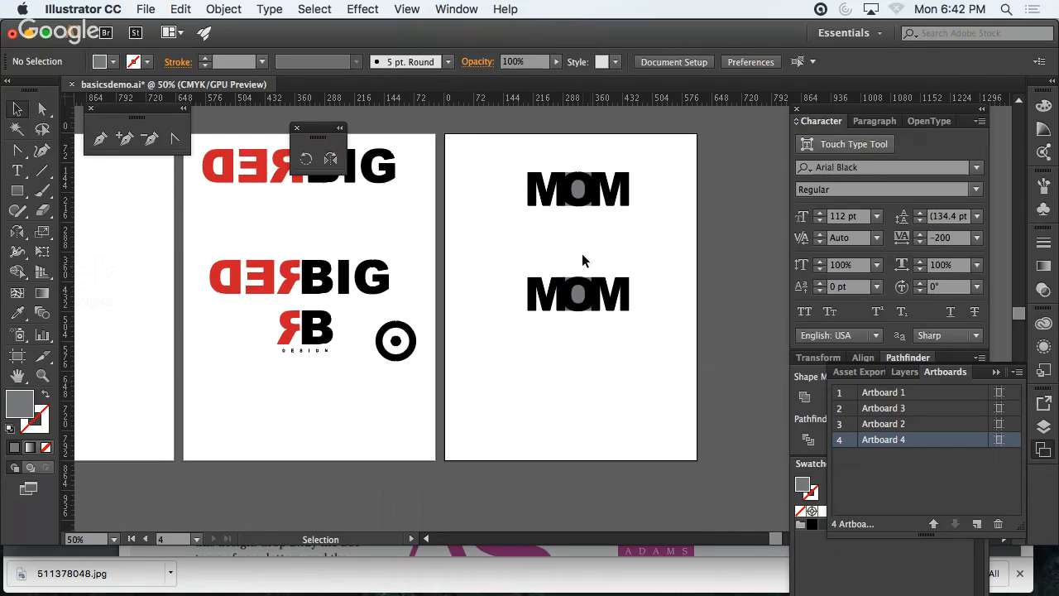
# - Unite the gray rectangle with both M letters in the upper MOM copy, leaving the O separate
pyautogui.keyDown('super'); pyautogui.click(577, 189); pyautogui.keyUp('super')
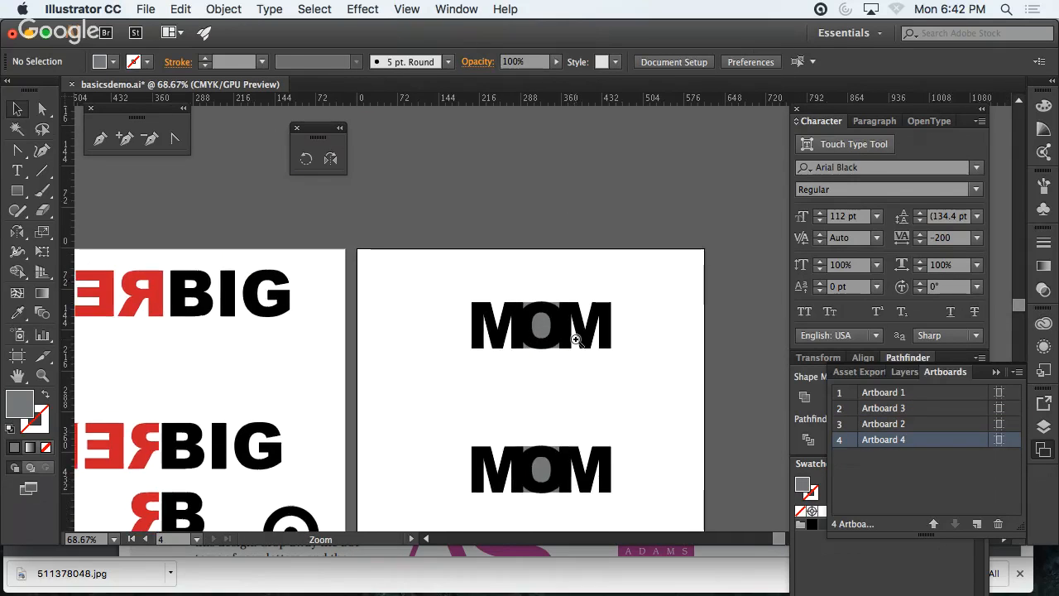
pyautogui.keyDown('super'); pyautogui.click(577, 340); pyautogui.keyUp('super')
pyautogui.keyDown('super'); pyautogui.click(577, 340); pyautogui.keyUp('super')
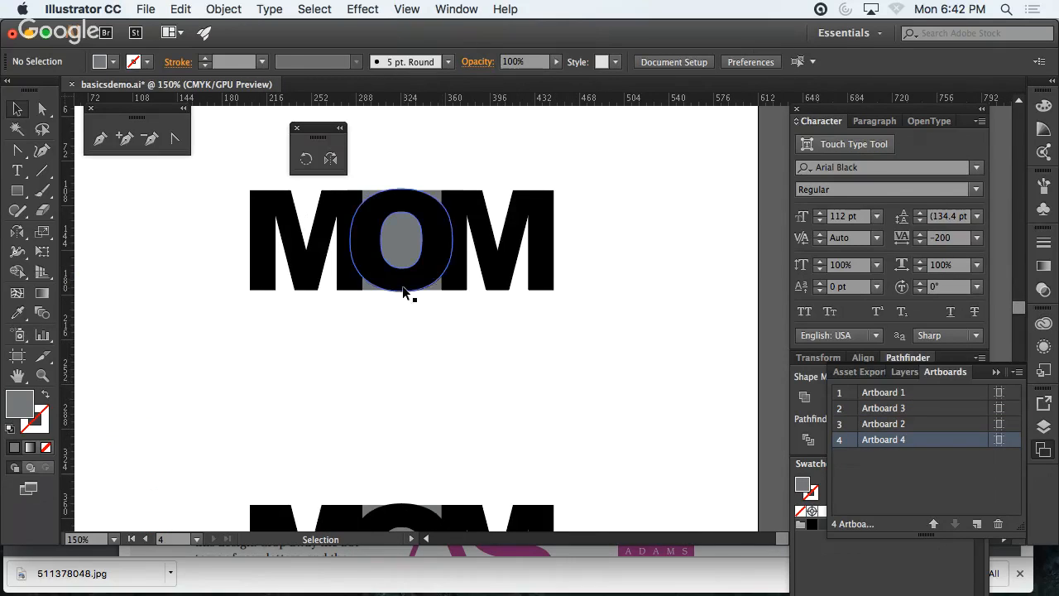
pyautogui.click(485, 224)
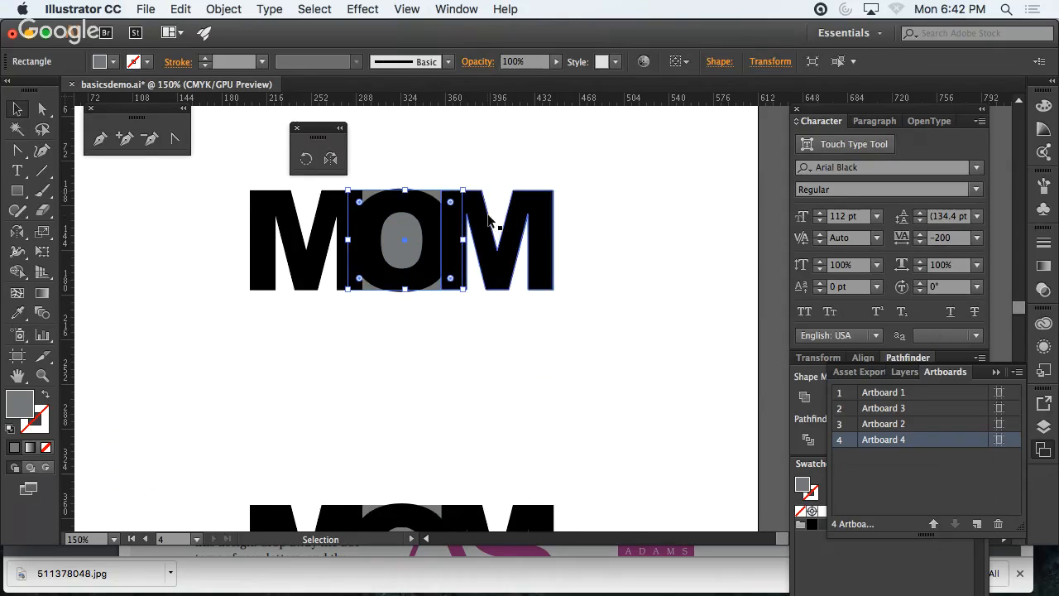
pyautogui.keyDown('shift'); pyautogui.click(346, 250); pyautogui.keyUp('shift')
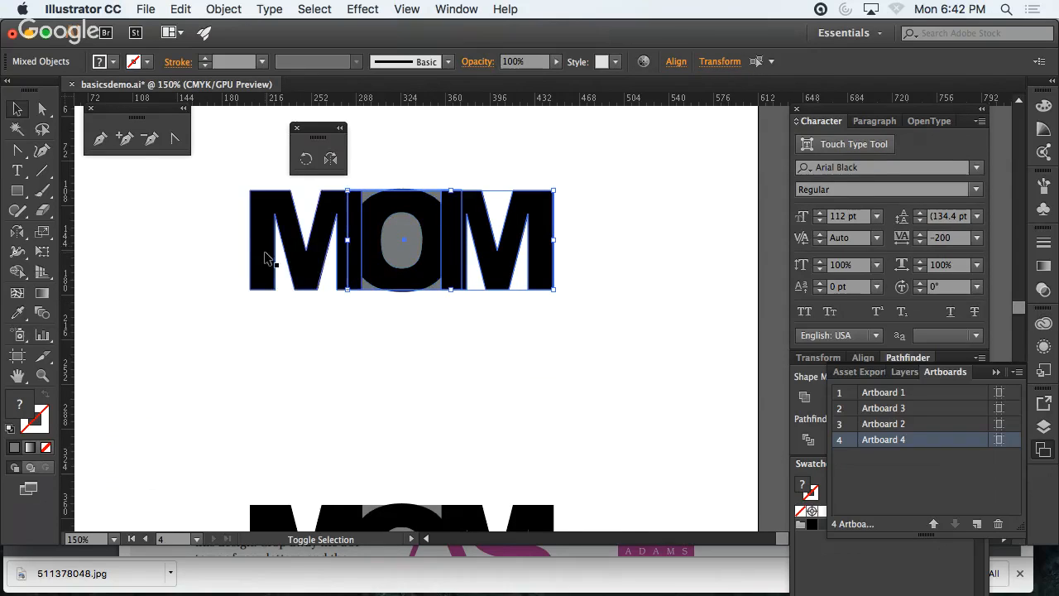
pyautogui.keyDown('shift'); pyautogui.click(264, 251); pyautogui.keyUp('shift')
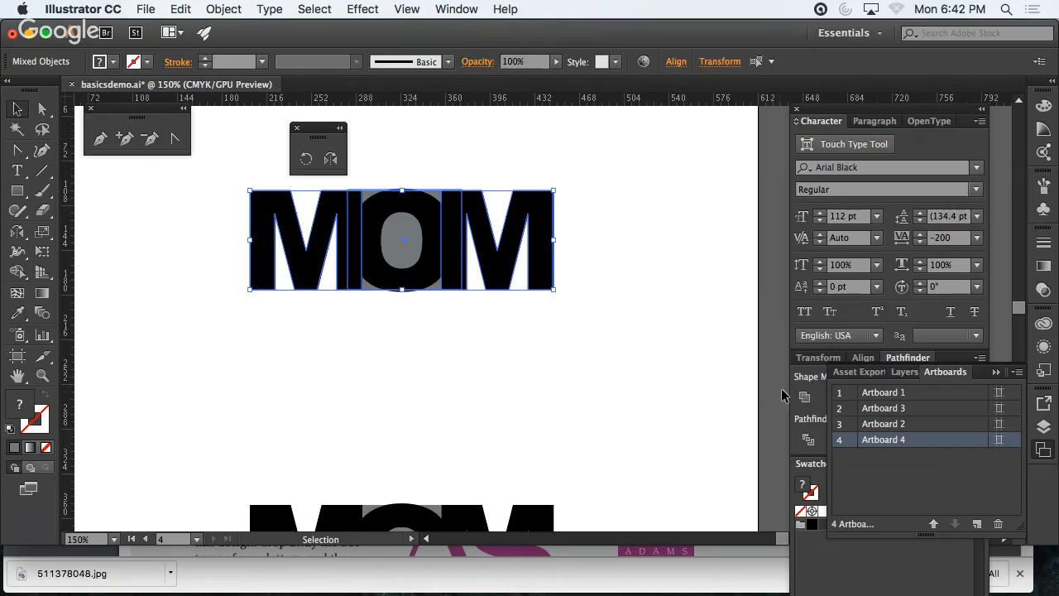
pyautogui.click(903, 358)
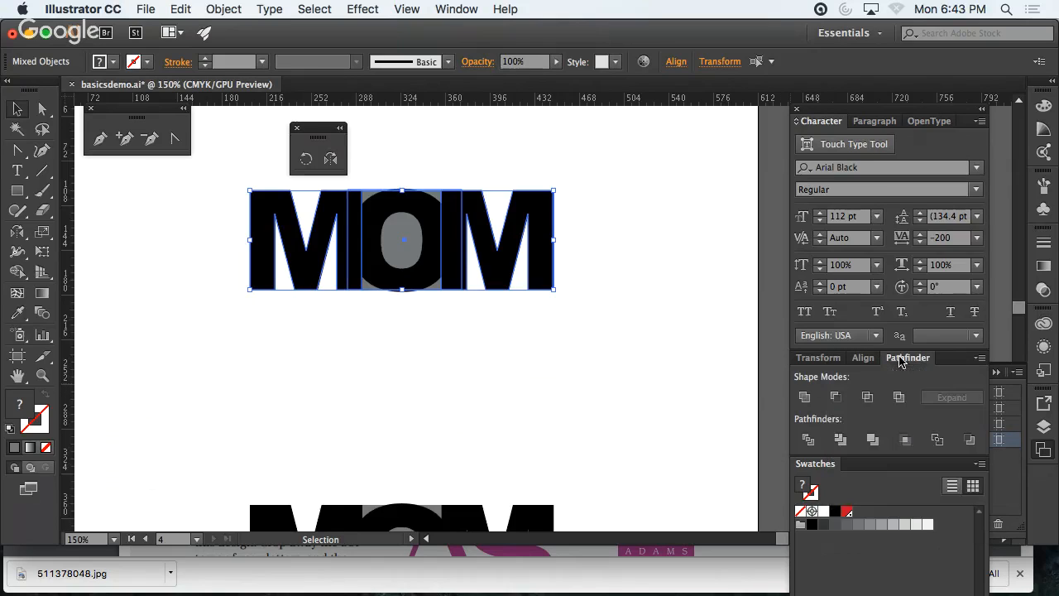
pyautogui.click(804, 397)
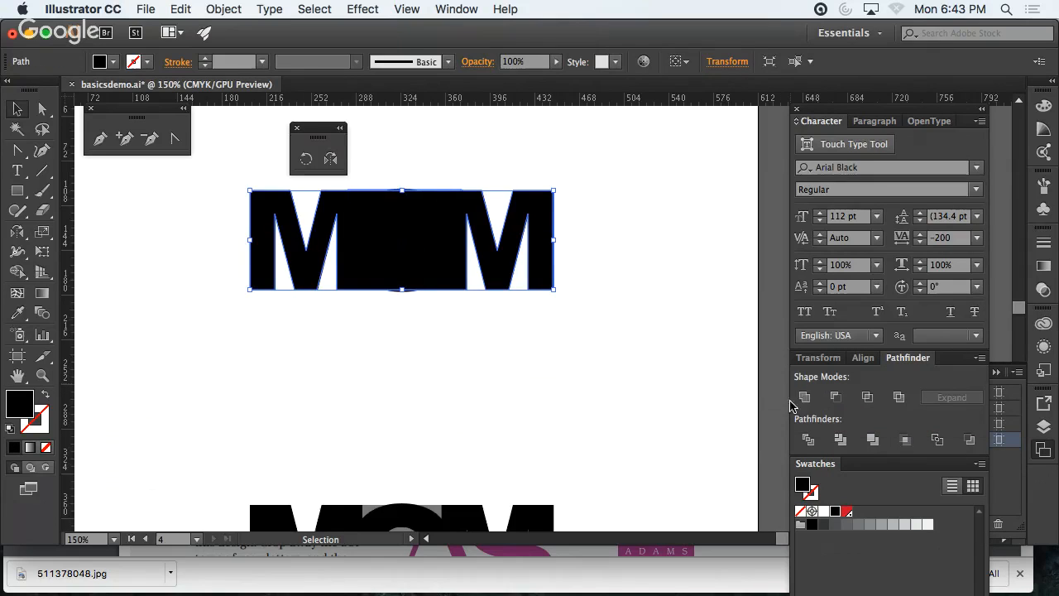
# - Bring the O of the upper MOM copy to the front of the united black shape
pyautogui.click(574, 425)
pyautogui.click(406, 294)
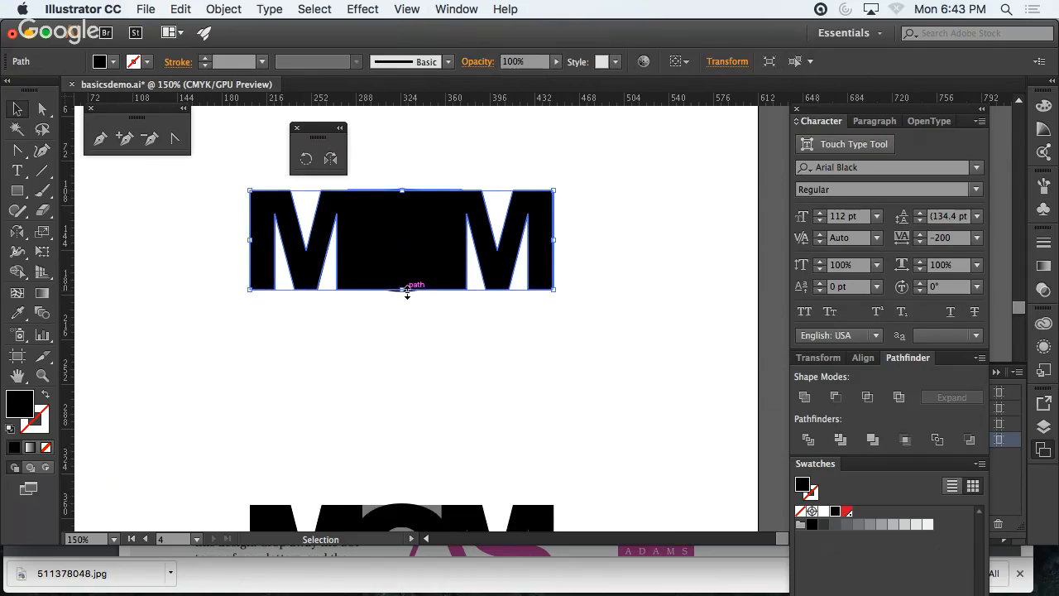
pyautogui.click(397, 306)
pyautogui.click(401, 291)
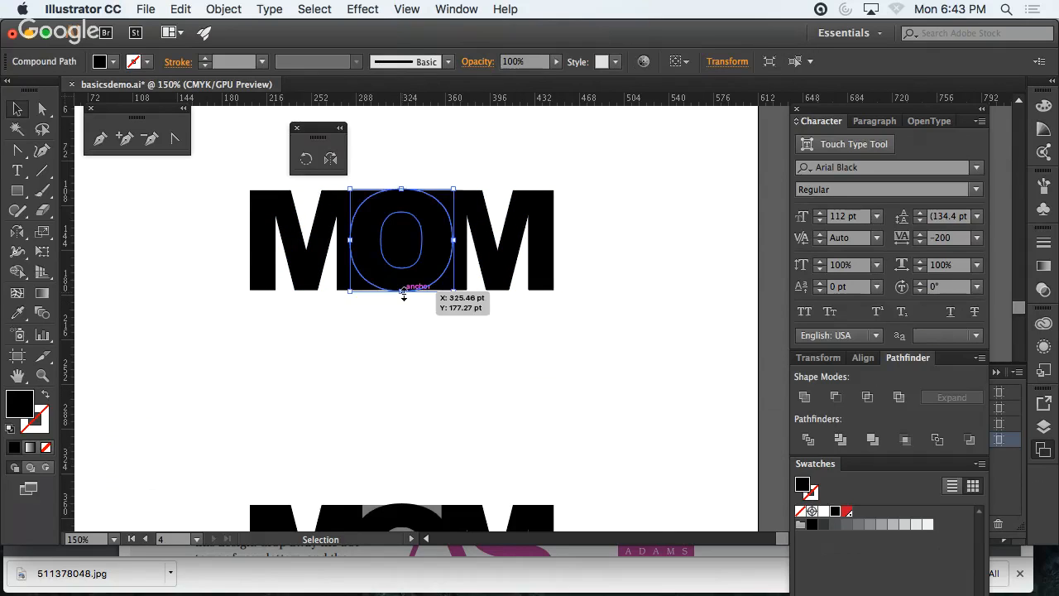
pyautogui.rightClick(414, 283)
pyautogui.moveTo(463, 417)
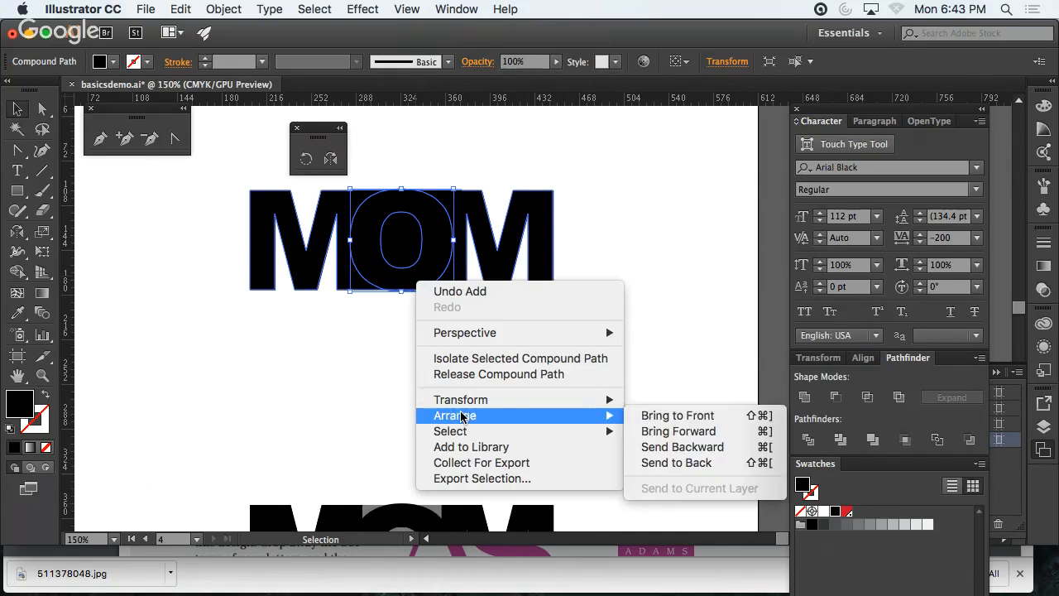
pyautogui.click(662, 415)
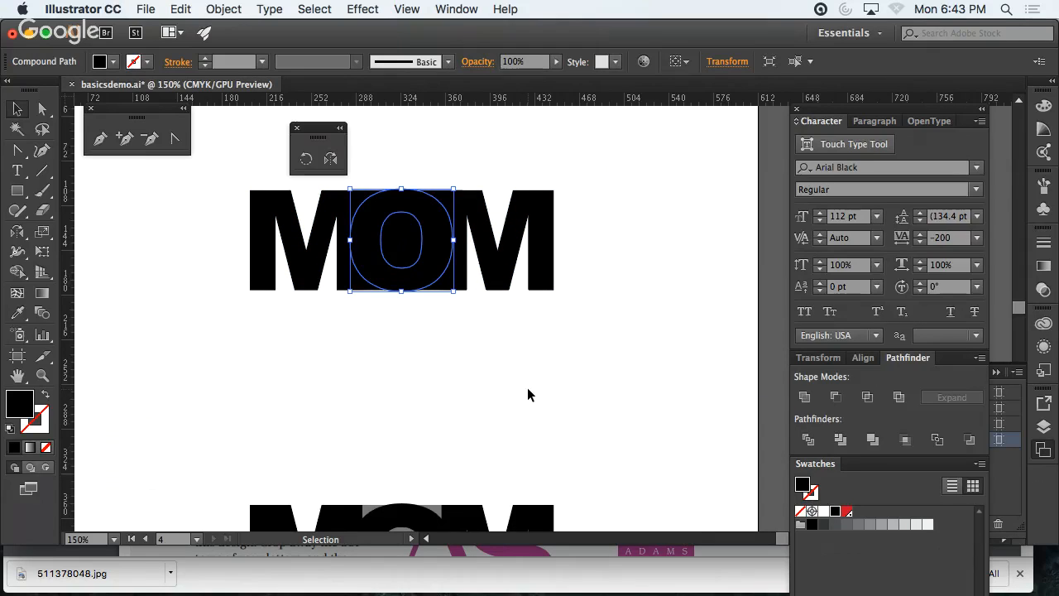
# - Fill the O of the upper MOM copy with white
pyautogui.click(528, 389)
pyautogui.click(411, 274)
pyautogui.click(824, 511)
pyautogui.click(493, 374)
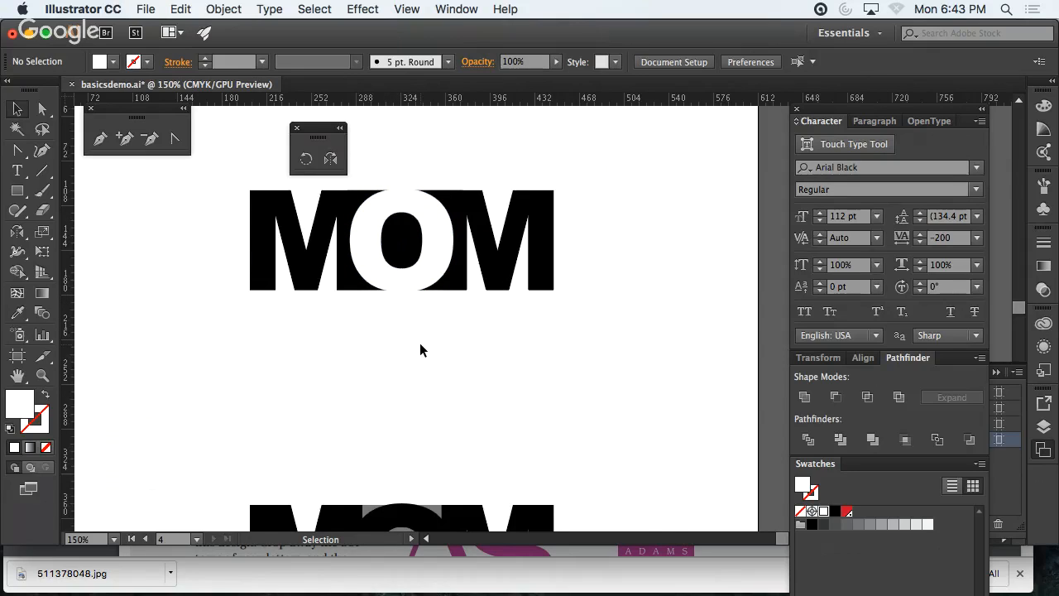
# - Release the compound path of the white O in the upper MOM copy
pyautogui.click(398, 290)
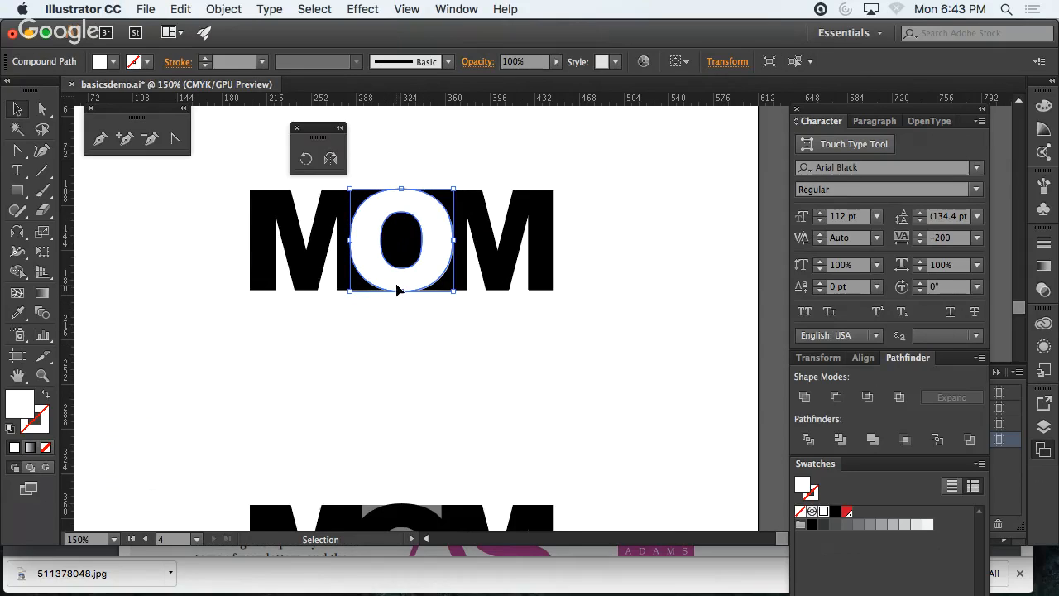
pyautogui.click(222, 9)
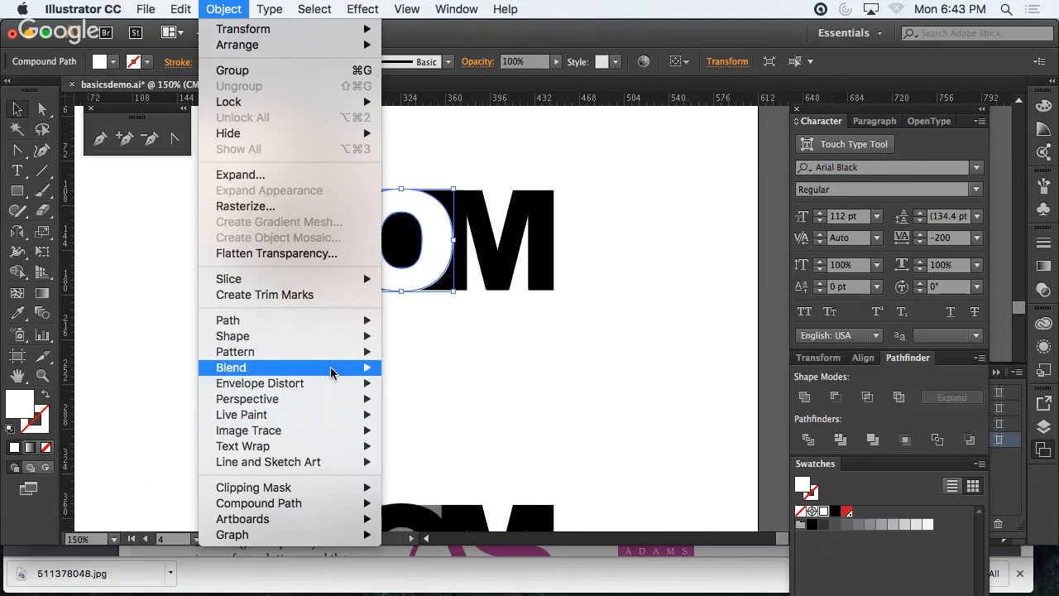
pyautogui.moveTo(322, 320)
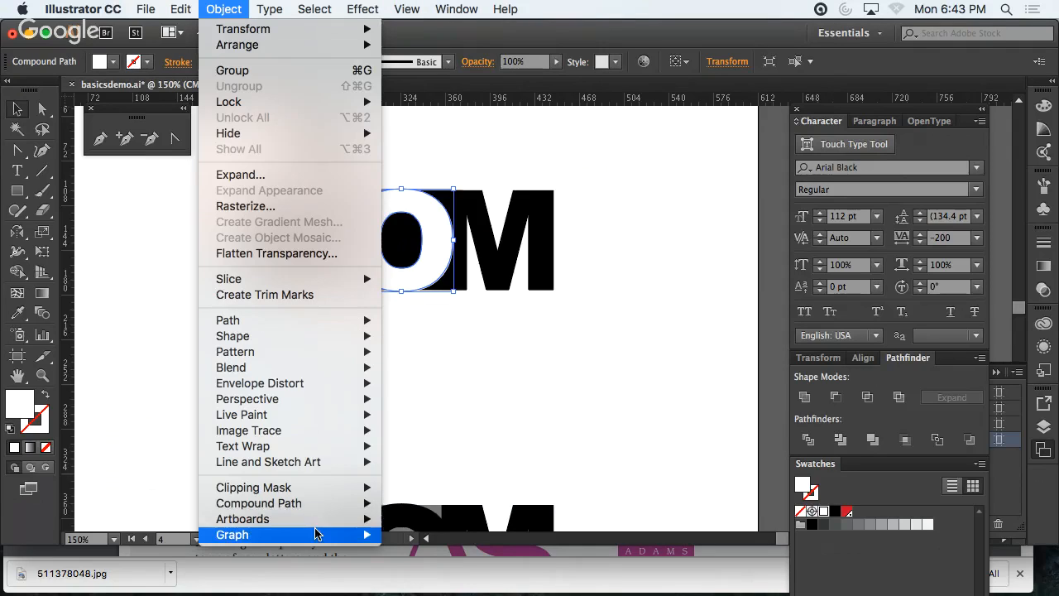
pyautogui.moveTo(319, 505)
pyautogui.click(411, 518)
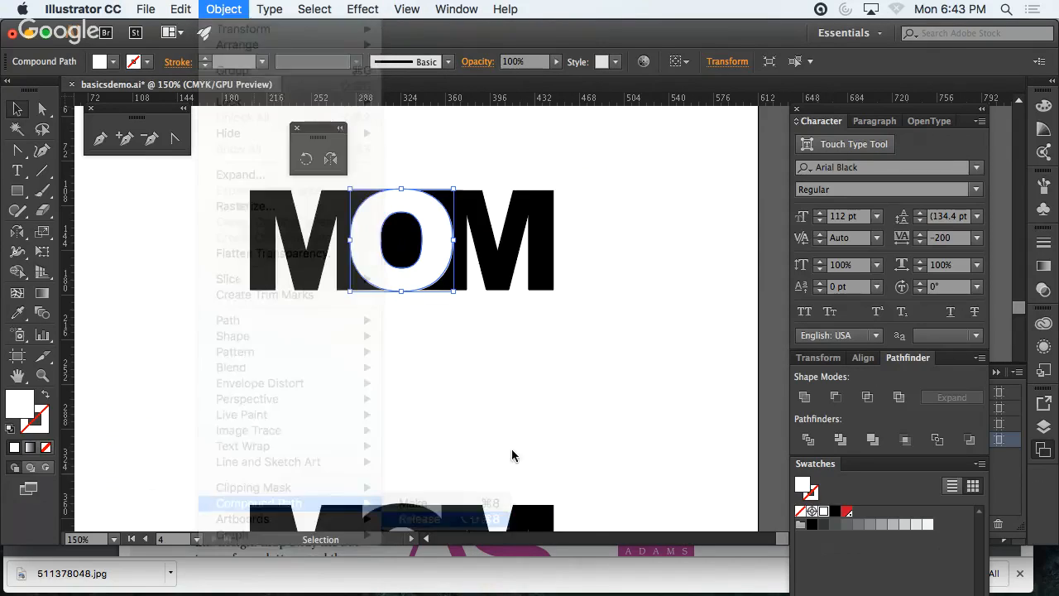
# - Fill the inner counter of the O in the upper MOM copy with black
pyautogui.click(520, 428)
pyautogui.click(416, 236)
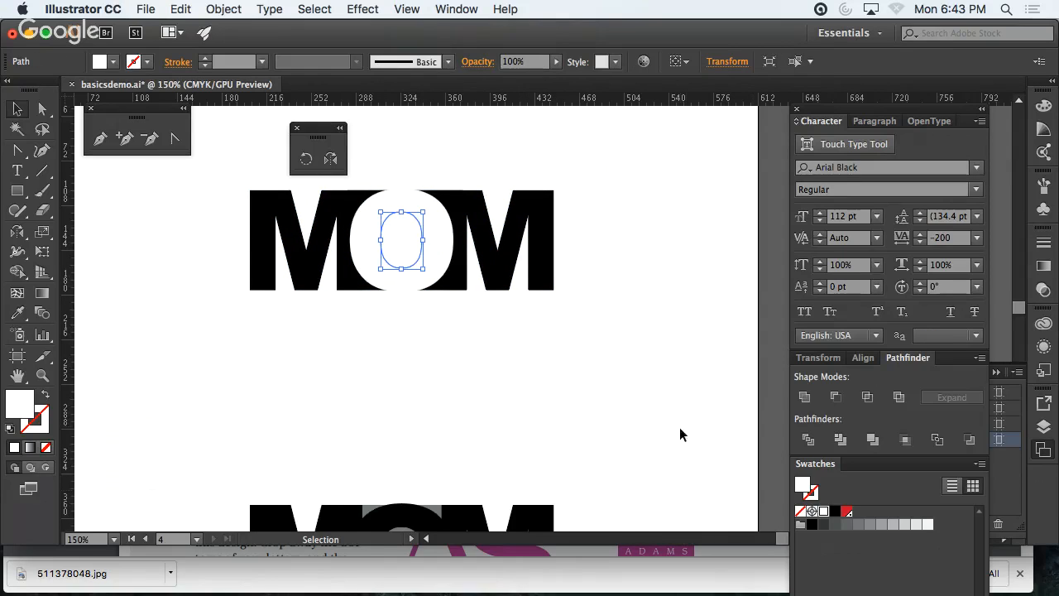
pyautogui.click(835, 511)
pyautogui.click(527, 418)
# - Subtract the white outer O from the joined black shape of the upper MOM copy using Minus Front
pyautogui.click(441, 276)
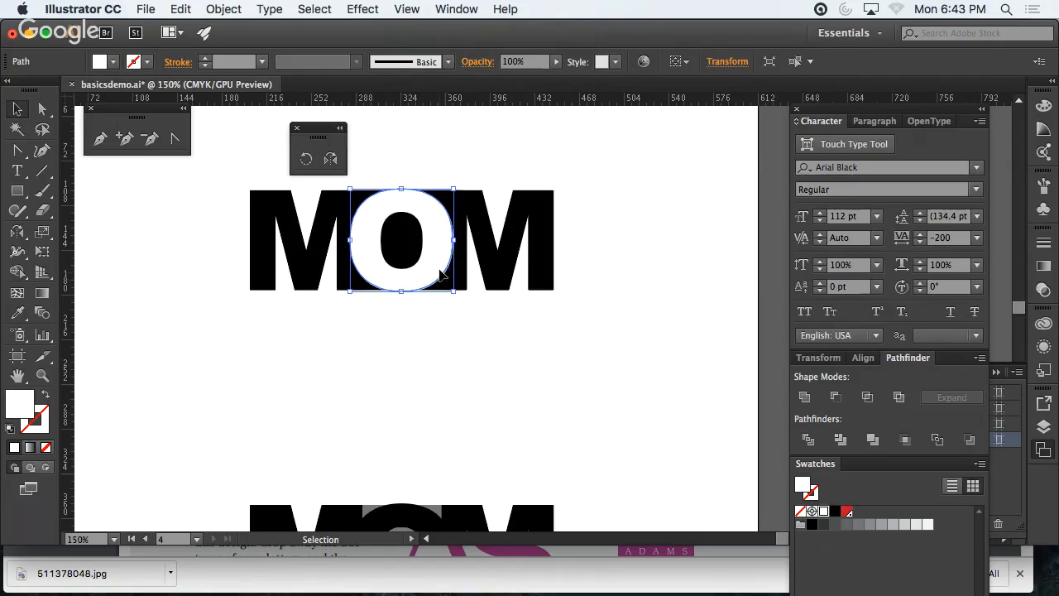
pyautogui.keyDown('shift'); pyautogui.click(494, 283); pyautogui.keyUp('shift')
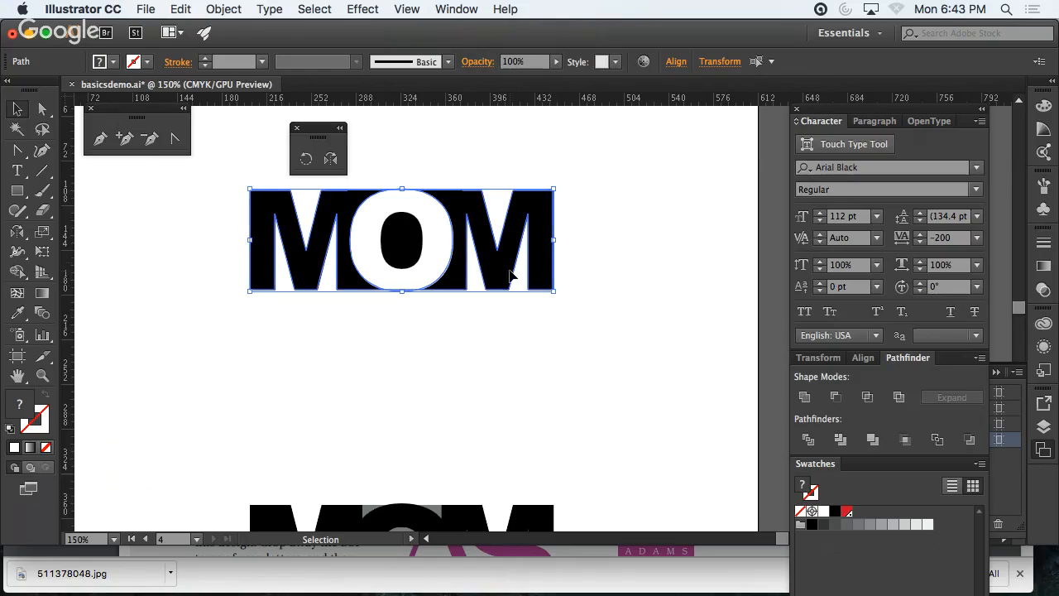
pyautogui.click(835, 397)
pyautogui.click(675, 423)
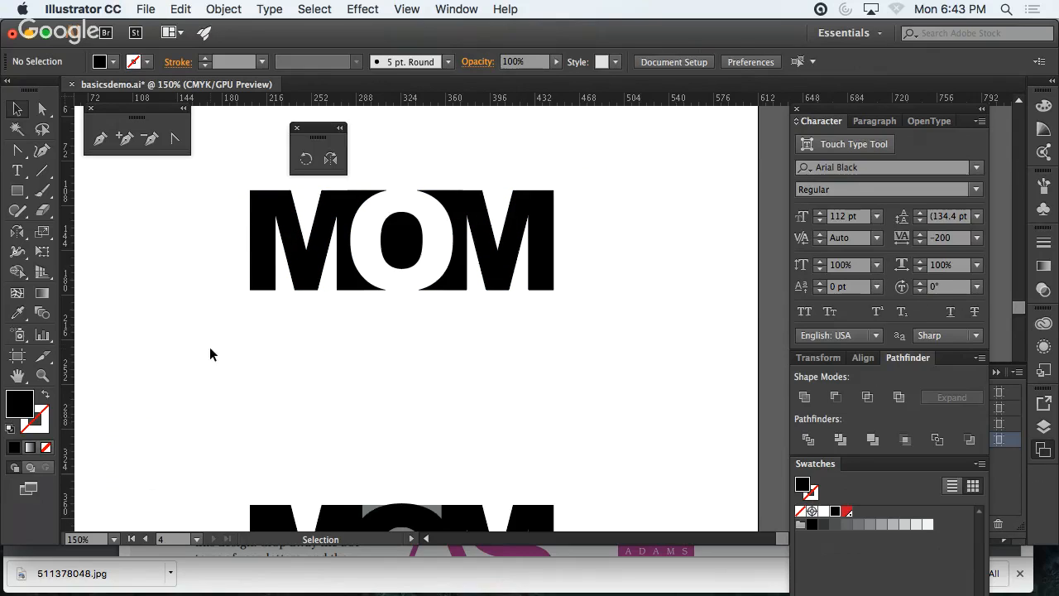
# - Draw a red rectangle overlapping the lower edge of the upper MOM logotype and send it backward behind the letters
pyautogui.click(16, 190)
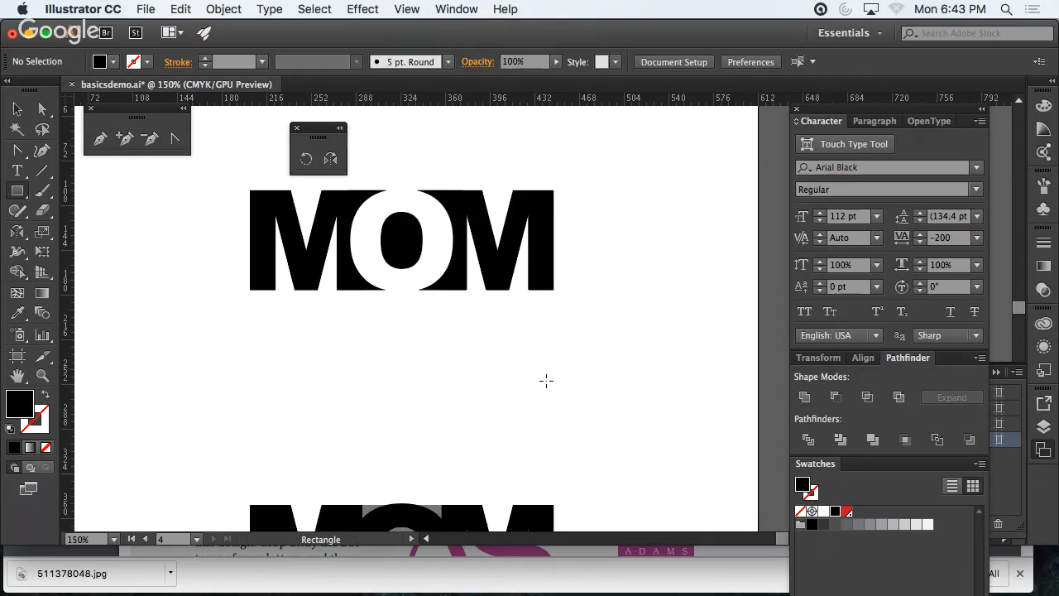
pyautogui.moveTo(546, 381); pyautogui.dragTo(337, 272)
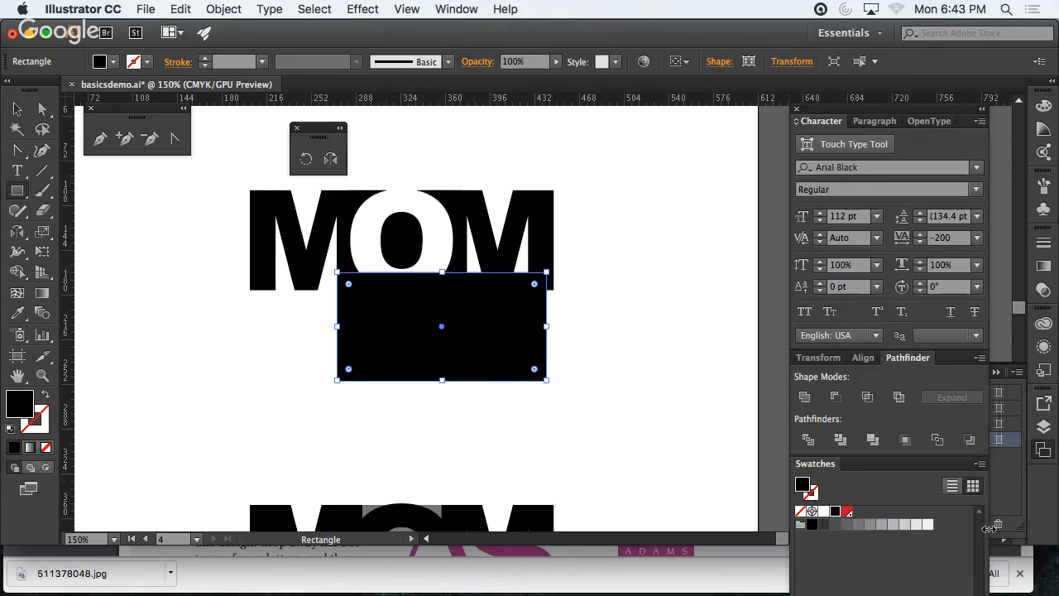
pyautogui.click(846, 512)
pyautogui.press('v')
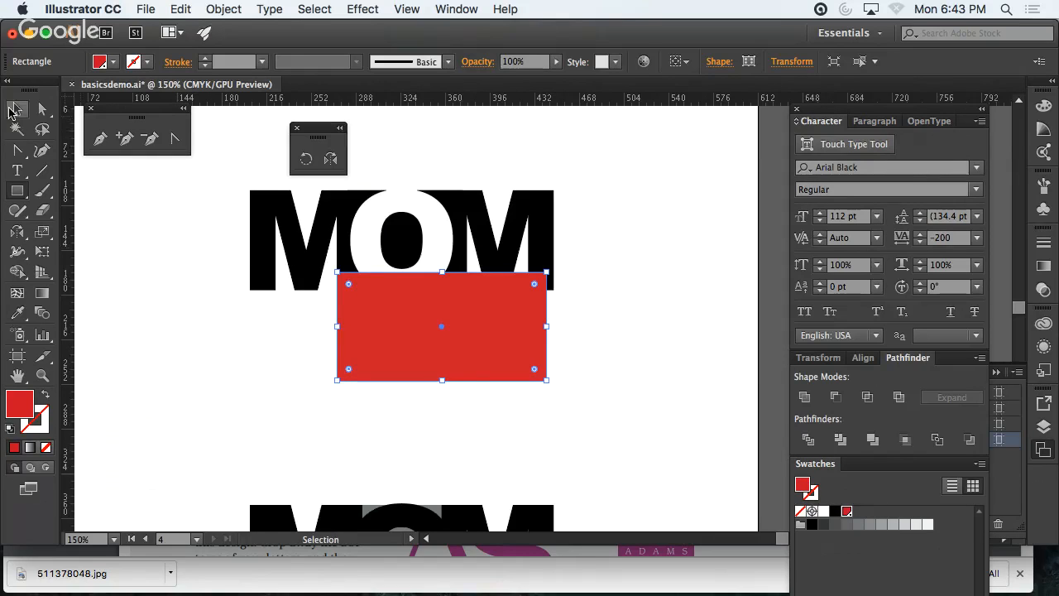
pyautogui.rightClick(415, 329)
pyautogui.moveTo(471, 513)
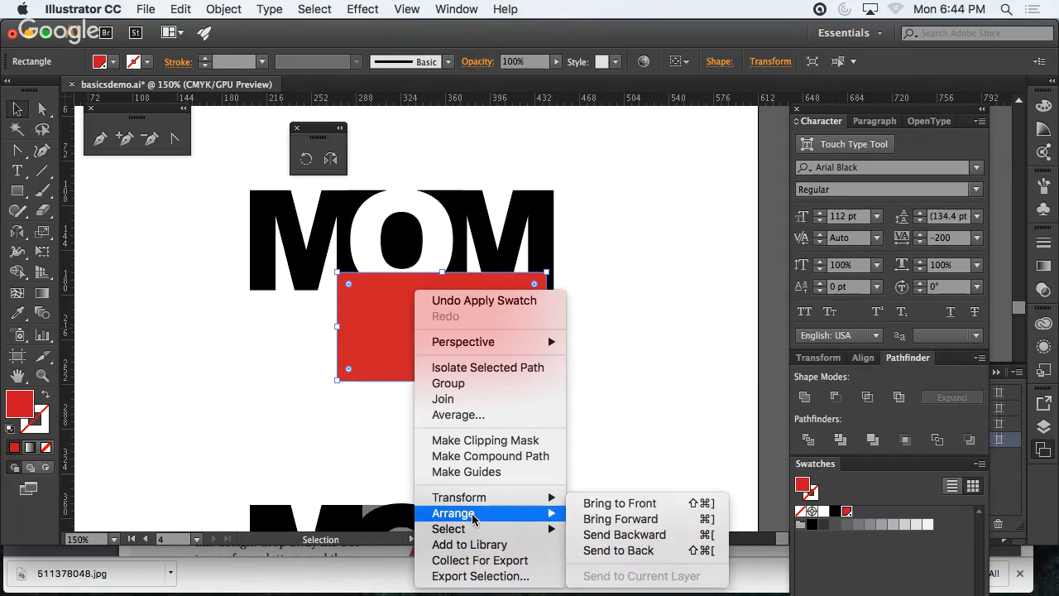
pyautogui.click(588, 535)
pyautogui.click(279, 375)
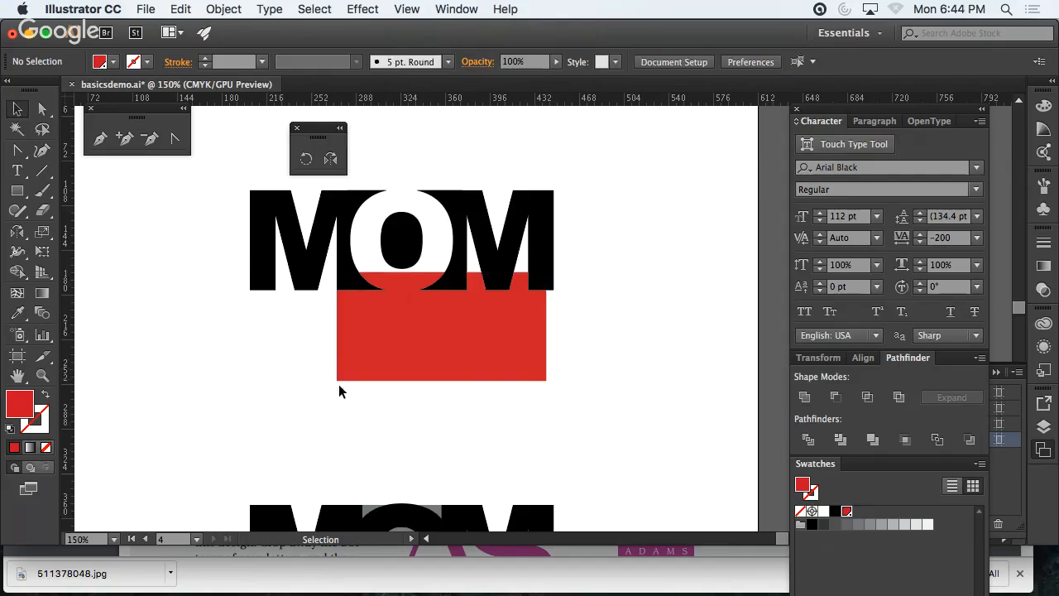
# - Move the red rectangle up behind the O to test the cut-out, and delete the rectangle
pyautogui.moveTo(427, 347); pyautogui.dragTo(440, 290)
pyautogui.click(569, 450)
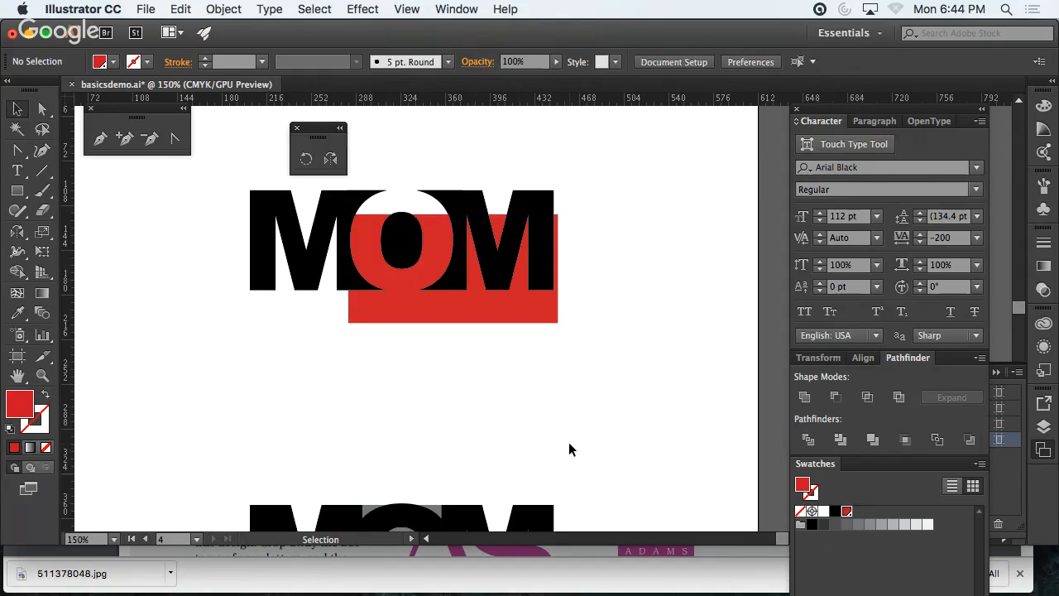
pyautogui.click(364, 303)
pyautogui.press('Delete')
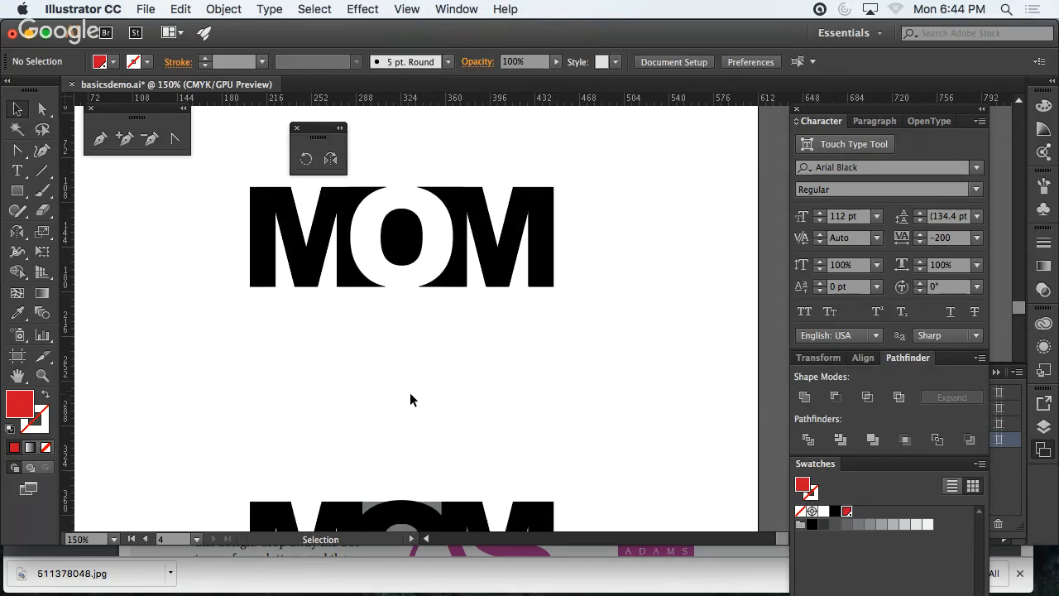
# - Delete the gray rectangle behind the O in the lower MOM copy
pyautogui.scroll(-5, 410, 400)
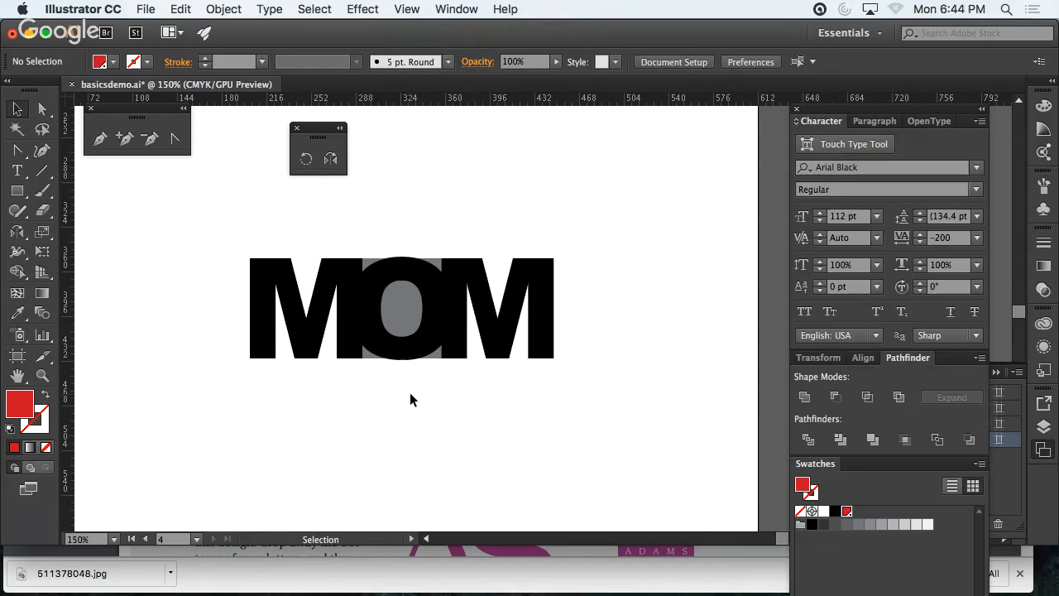
pyautogui.click(379, 273)
pyautogui.press('Delete')
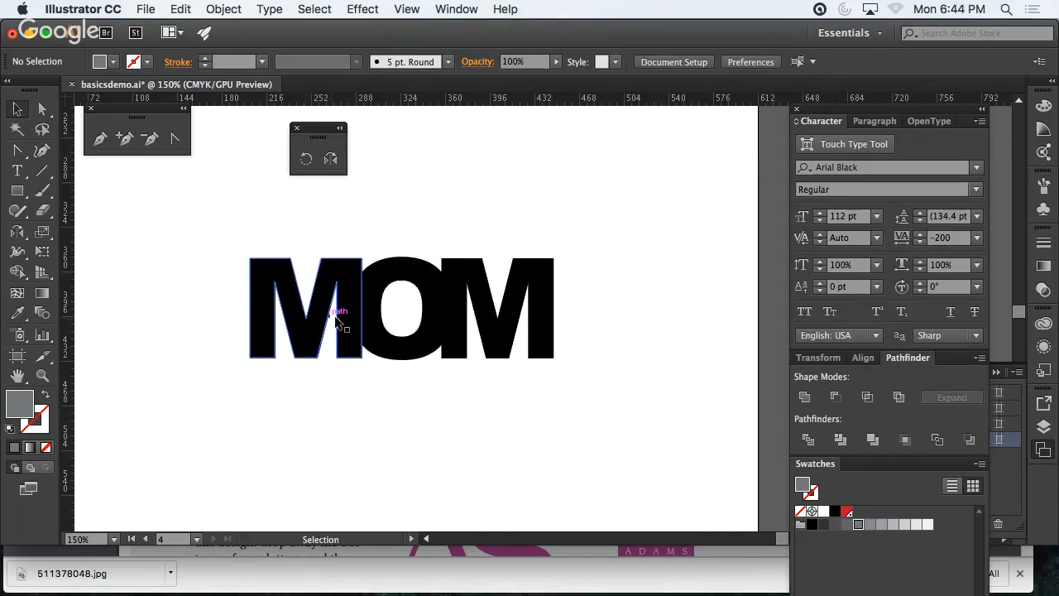
pyautogui.click(356, 303)
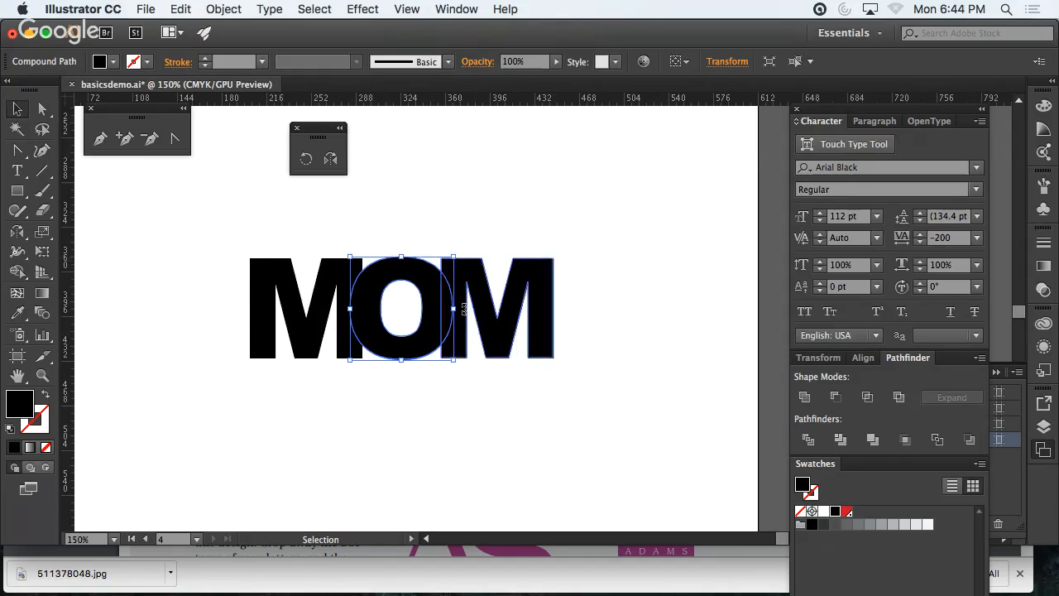
pyautogui.click(538, 327)
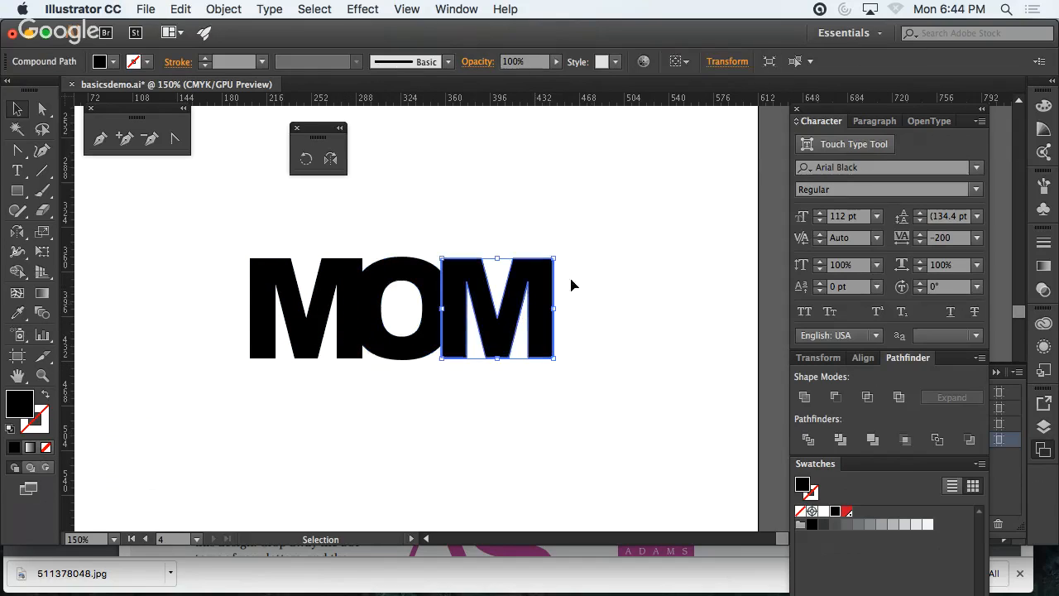
pyautogui.click(490, 404)
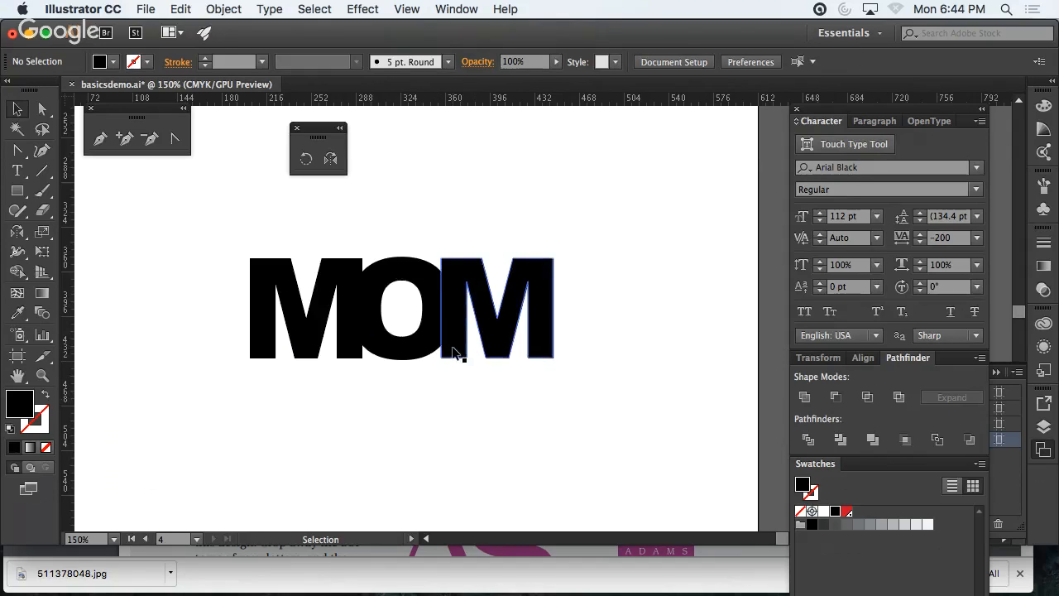
# - Try offsetting the path of the O in the lower MOM copy by 10 pt, and undo the offset
pyautogui.click(428, 272)
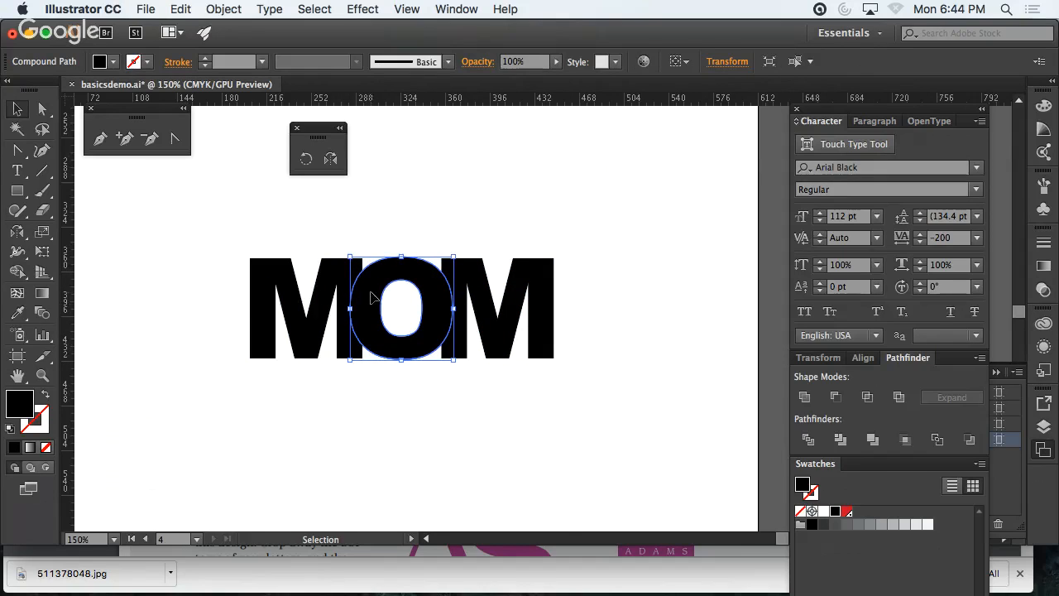
pyautogui.click(223, 9)
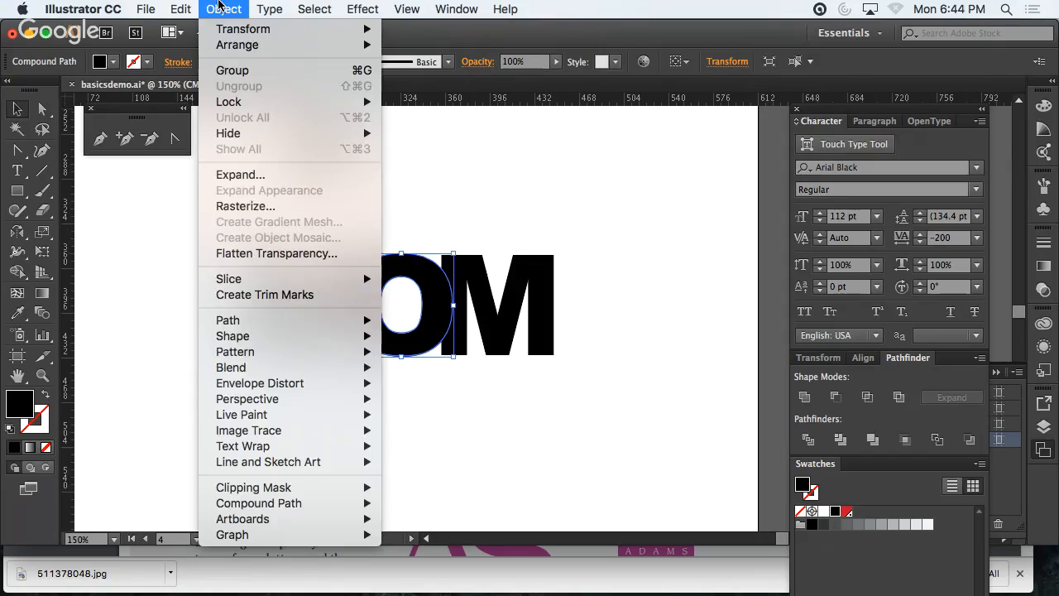
pyautogui.moveTo(280, 325)
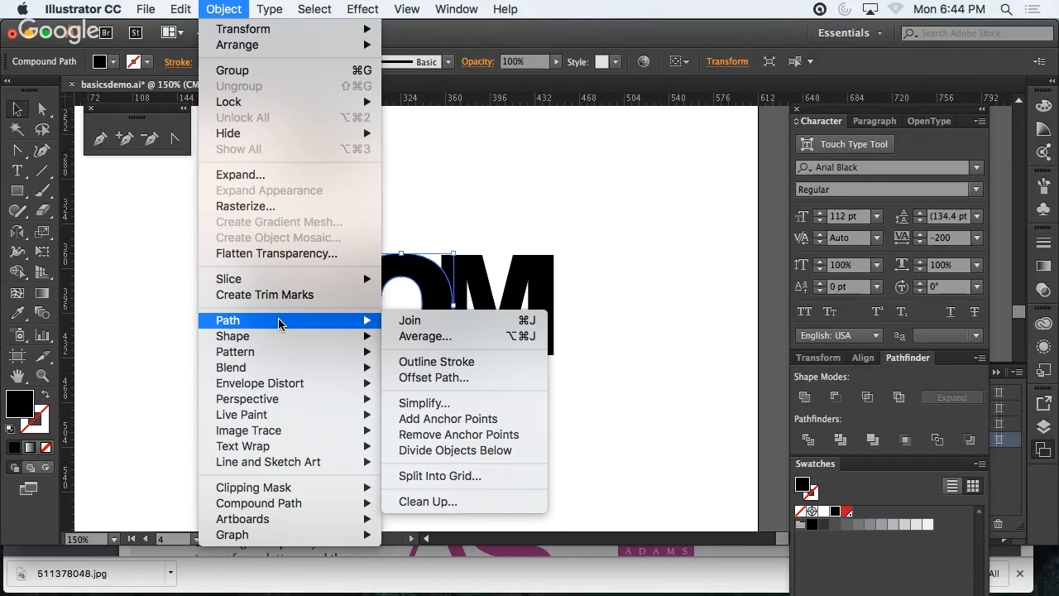
pyautogui.click(422, 377)
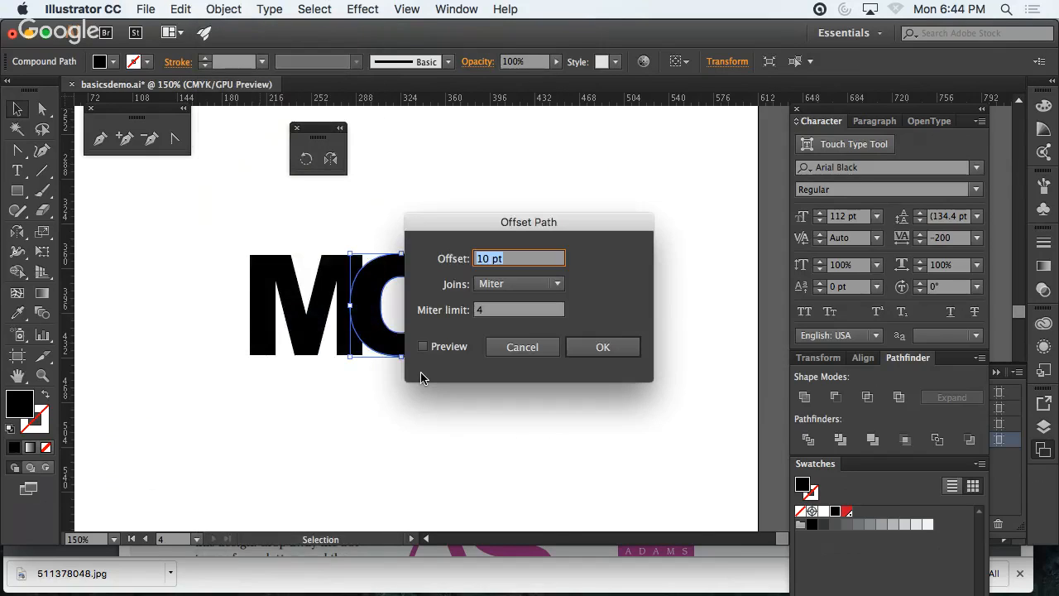
pyautogui.click(589, 353)
pyautogui.press('super+z')
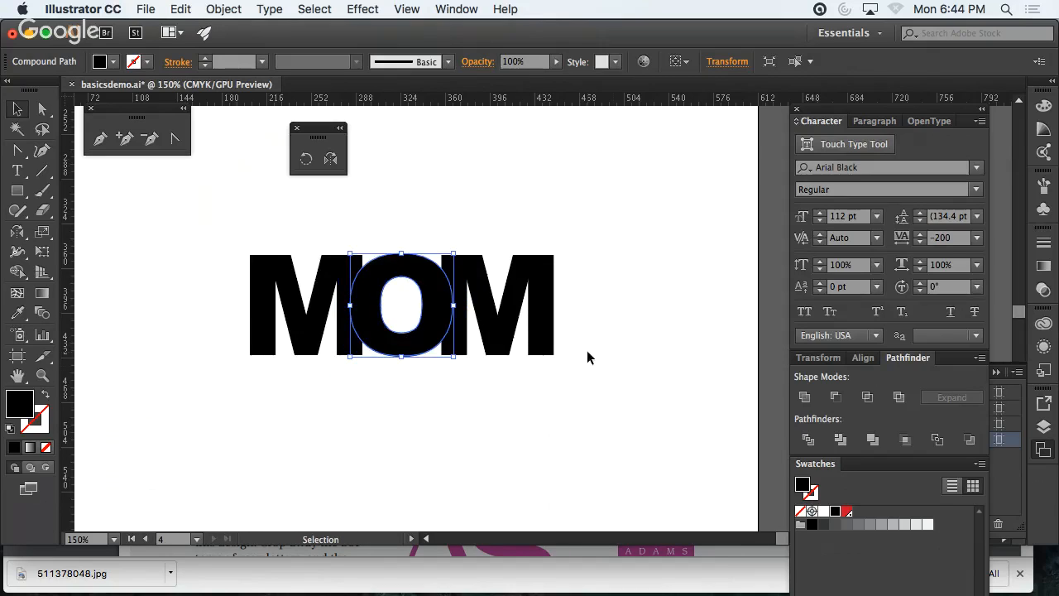
# - Offset the path of the O in the lower MOM copy by 4 pt with miter joins
pyautogui.click(216, 9)
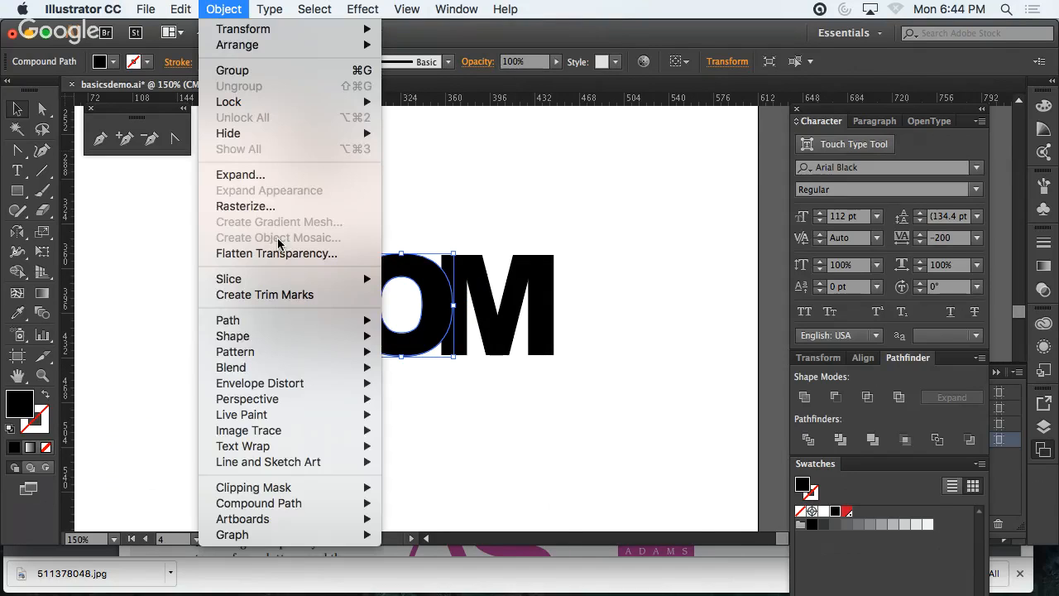
pyautogui.moveTo(336, 323)
pyautogui.click(444, 372)
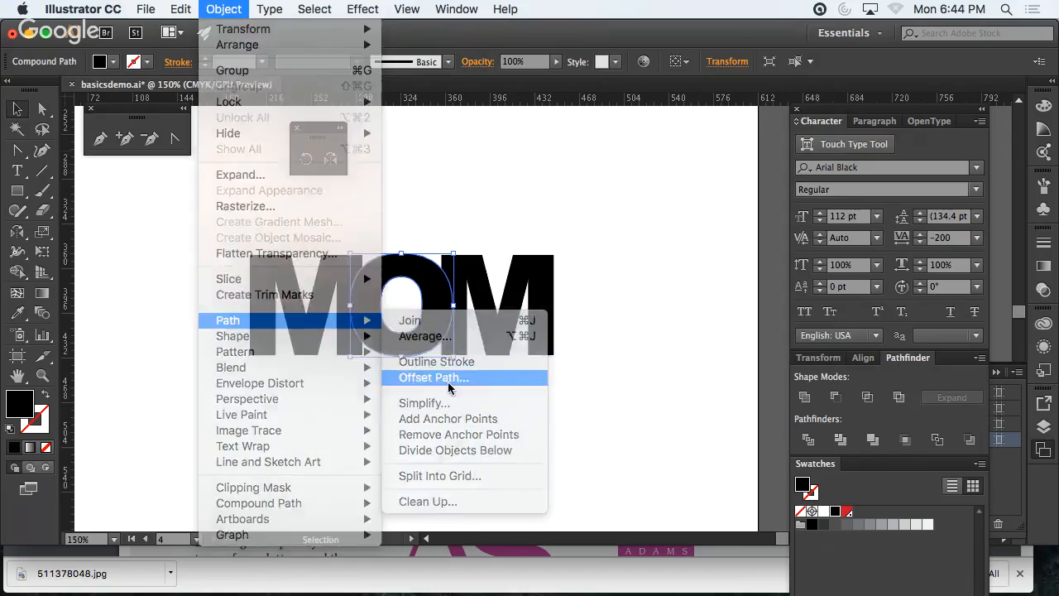
pyautogui.write('4')
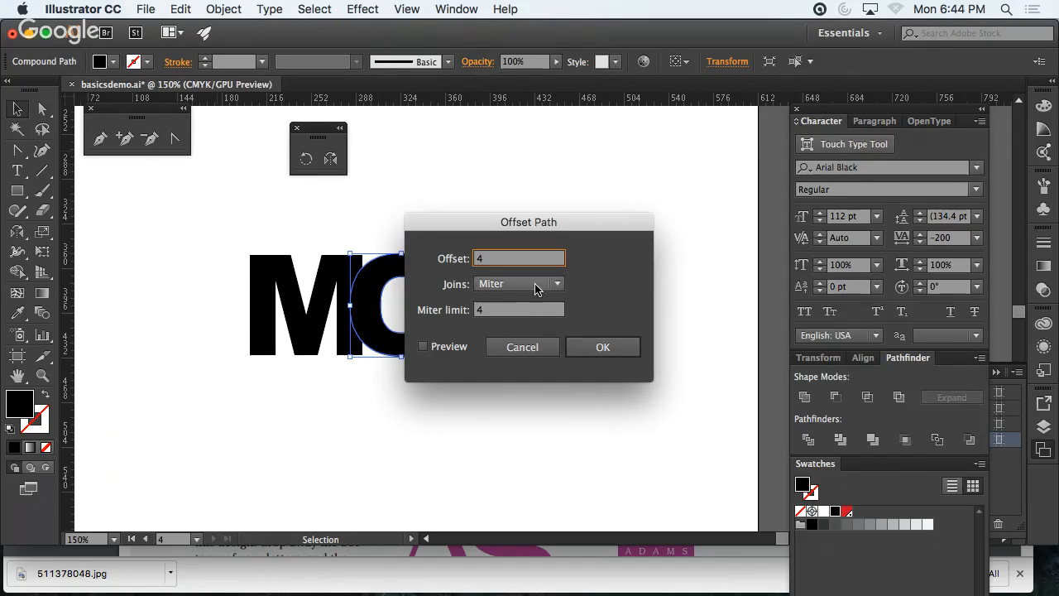
pyautogui.click(583, 349)
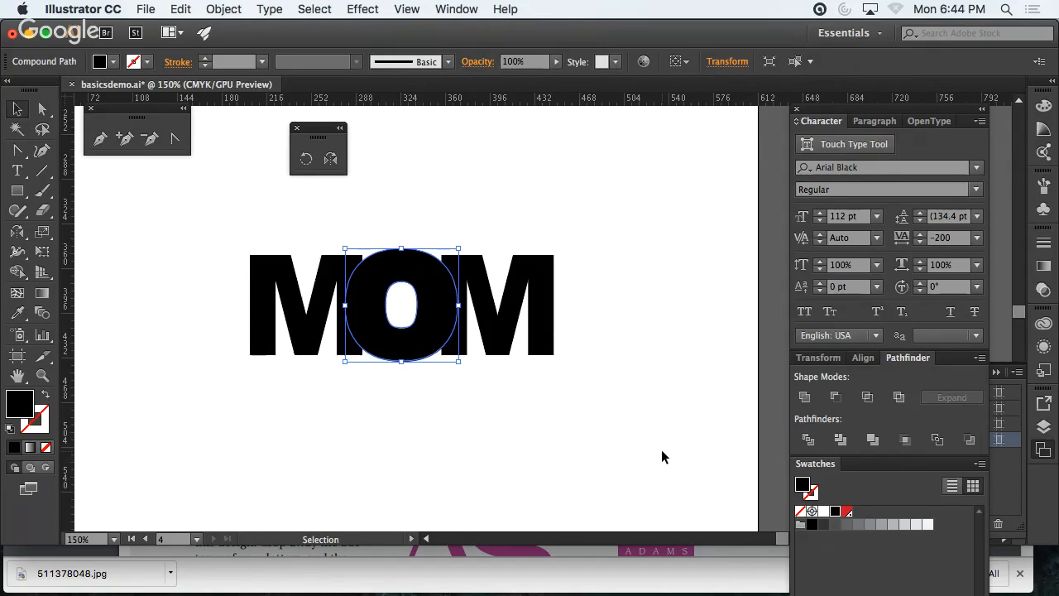
# - Fill the offset path around the lower O with white
pyautogui.click(42, 108)
pyautogui.click(823, 510)
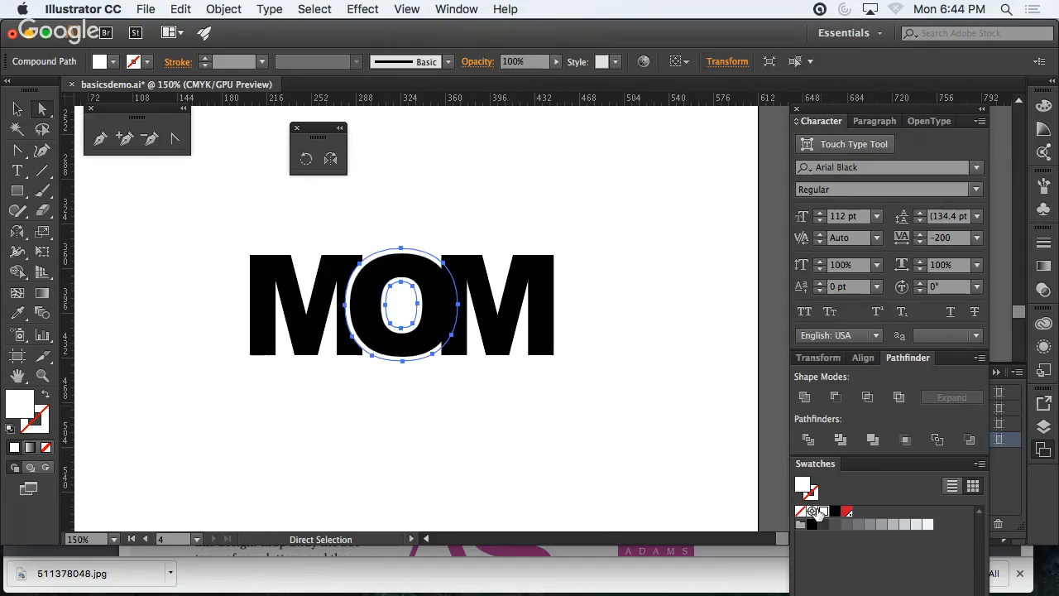
pyautogui.click(549, 452)
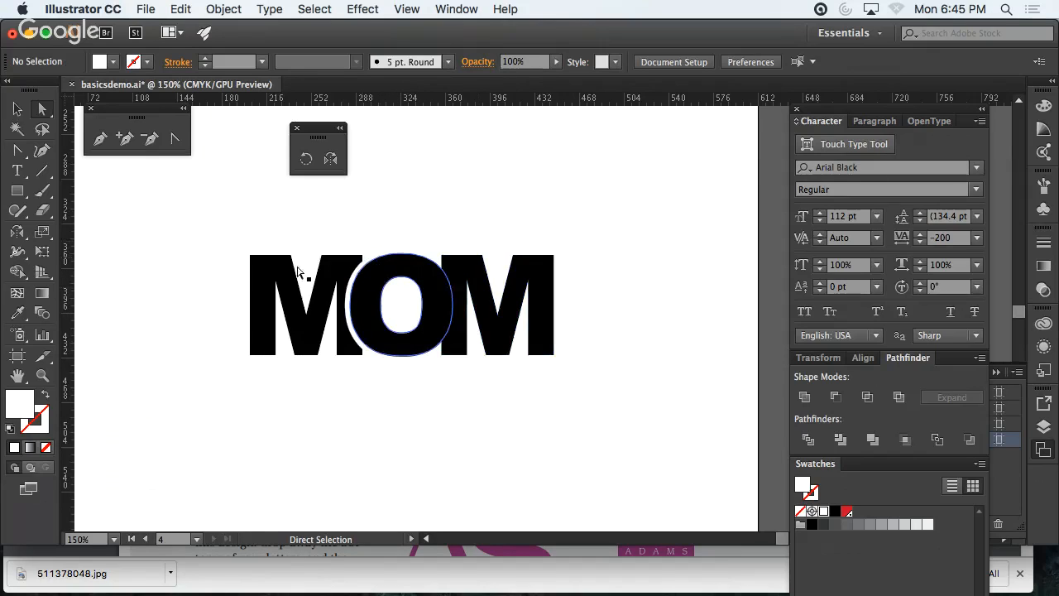
# - Send the second M of the lower MOM copy to the back, behind the O and its white outline
pyautogui.click(17, 109)
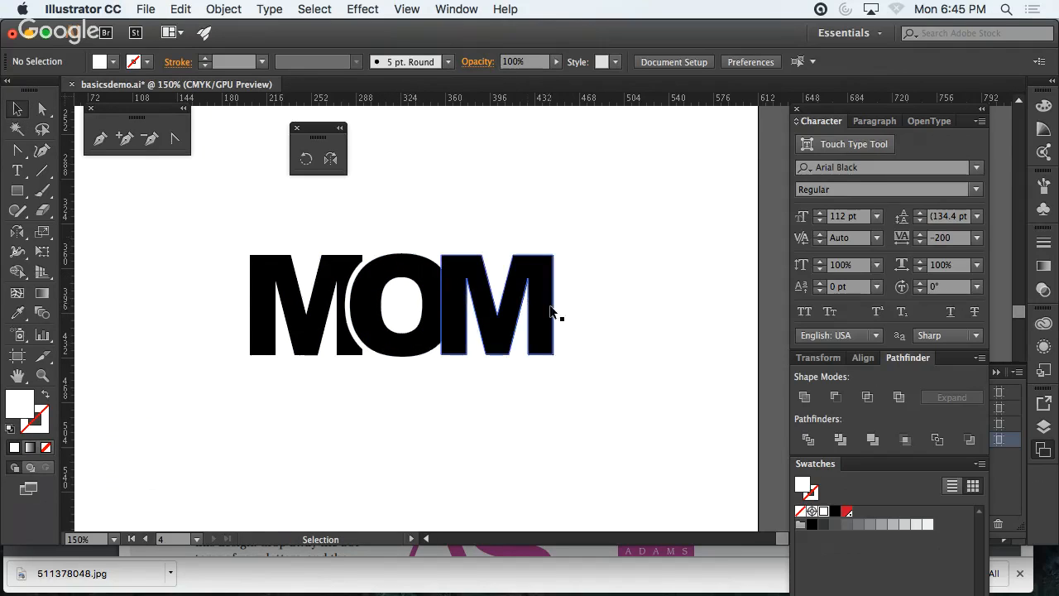
pyautogui.click(550, 307)
pyautogui.rightClick(546, 312)
pyautogui.moveTo(585, 448)
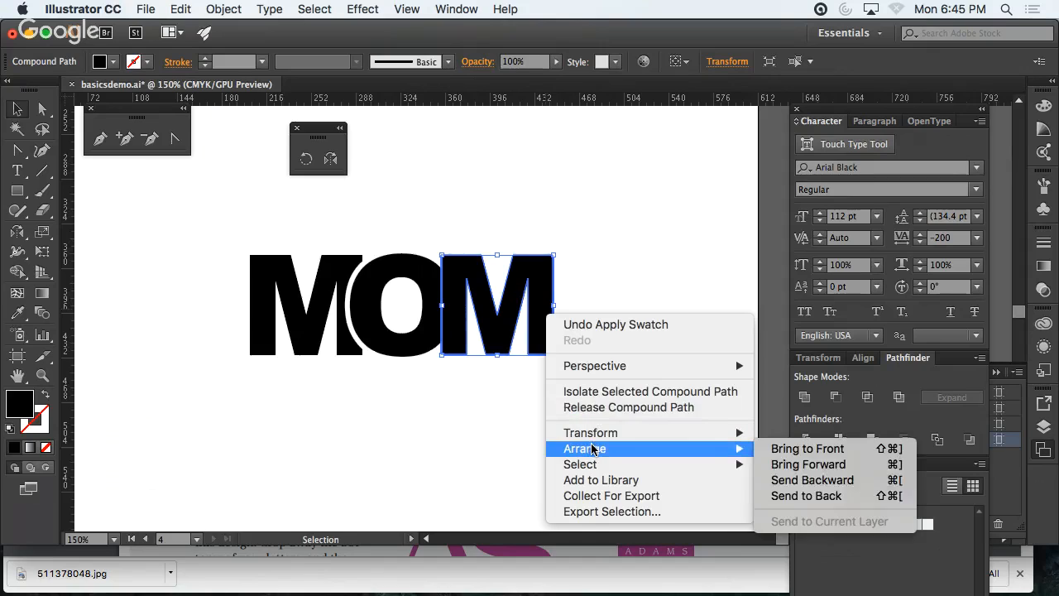
pyautogui.click(796, 494)
pyautogui.click(472, 421)
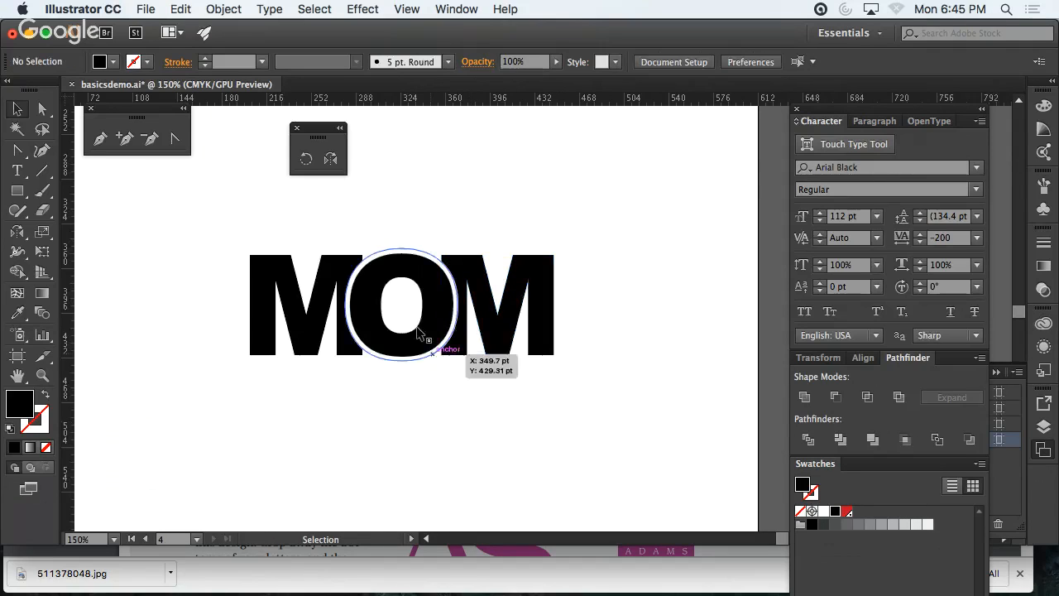
pyautogui.click(420, 330)
pyautogui.click(436, 433)
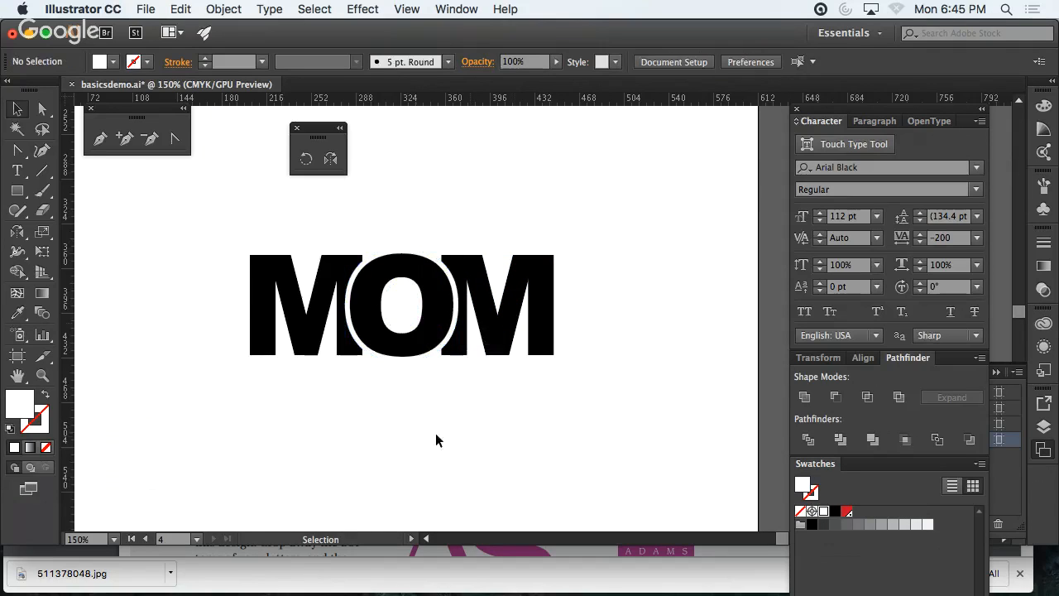
# - Draw a rectangle over the lower MOM, fill it with red, and enlarge it to cover the whole word
pyautogui.click(17, 190)
pyautogui.moveTo(549, 461); pyautogui.dragTo(312, 329)
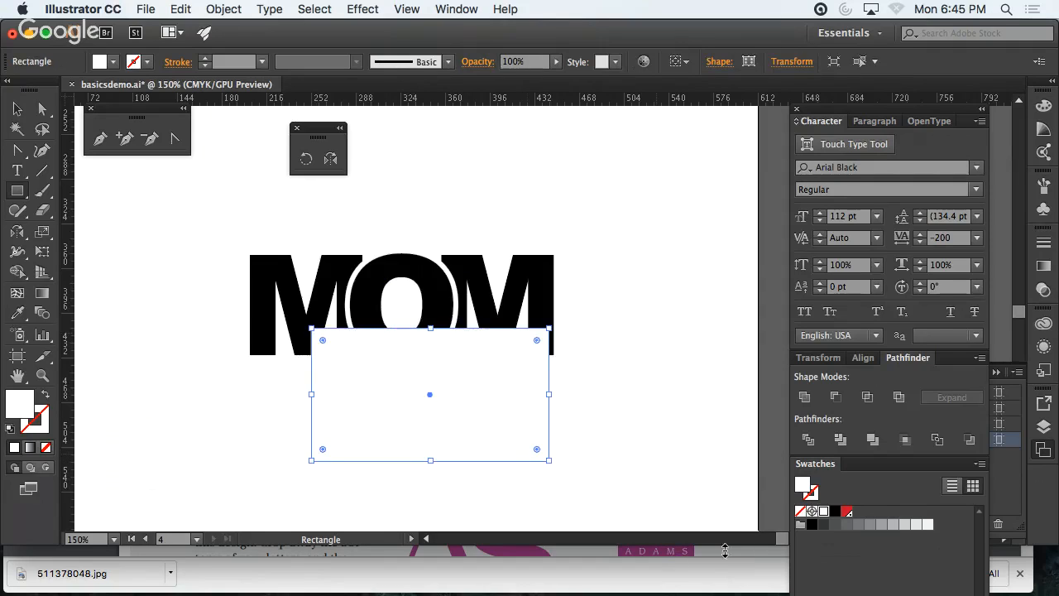
pyautogui.click(846, 512)
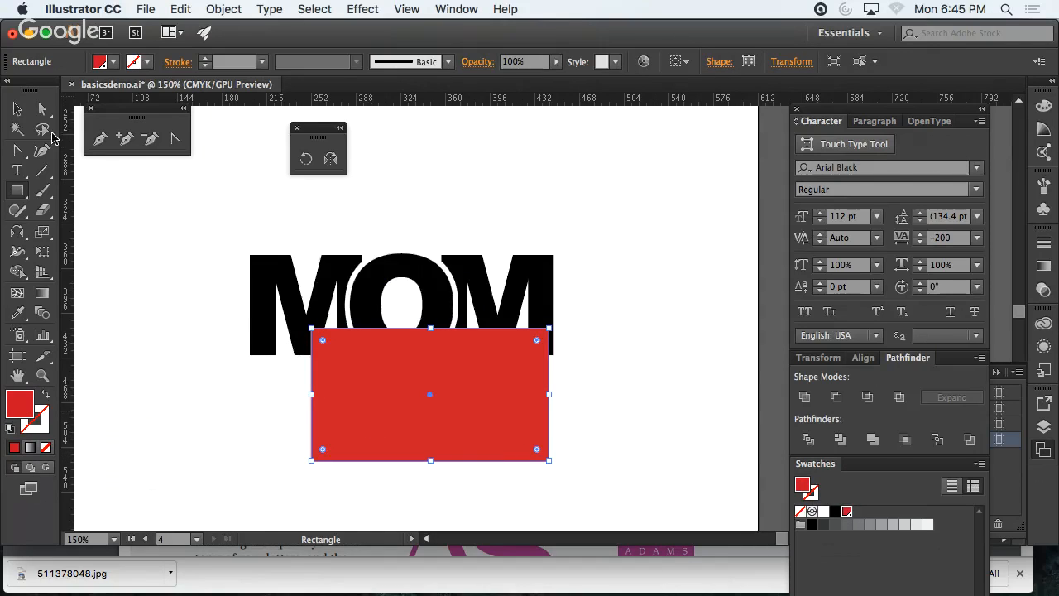
pyautogui.click(16, 108)
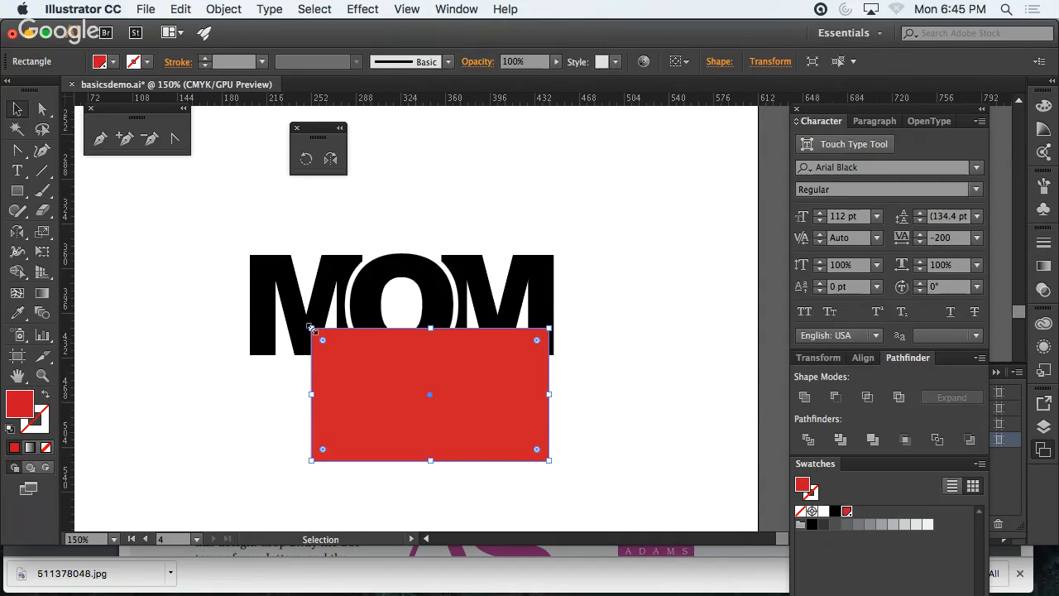
pyautogui.moveTo(312, 329); pyautogui.dragTo(219, 215)
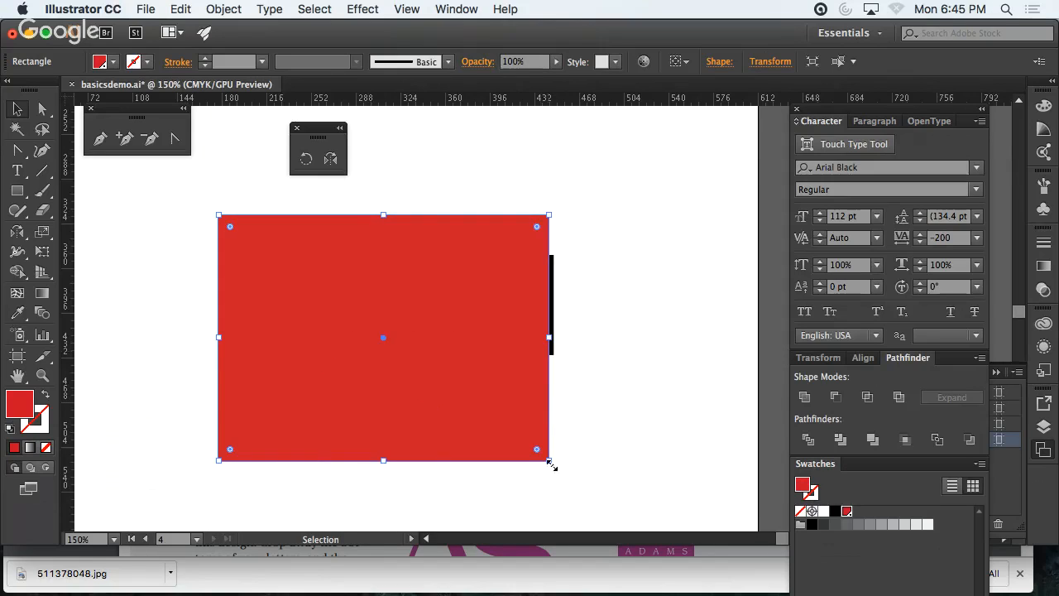
pyautogui.moveTo(549, 461); pyautogui.dragTo(600, 431)
# - Send the red rectangle to the back, behind the lower MOM
pyautogui.rightClick(558, 404)
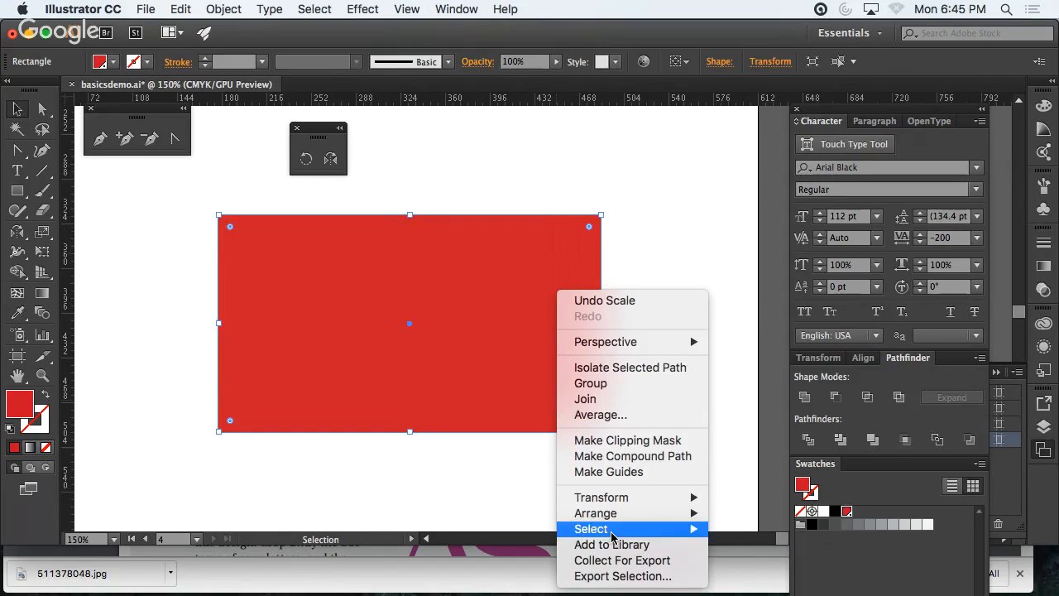
pyautogui.moveTo(617, 513)
pyautogui.click(734, 549)
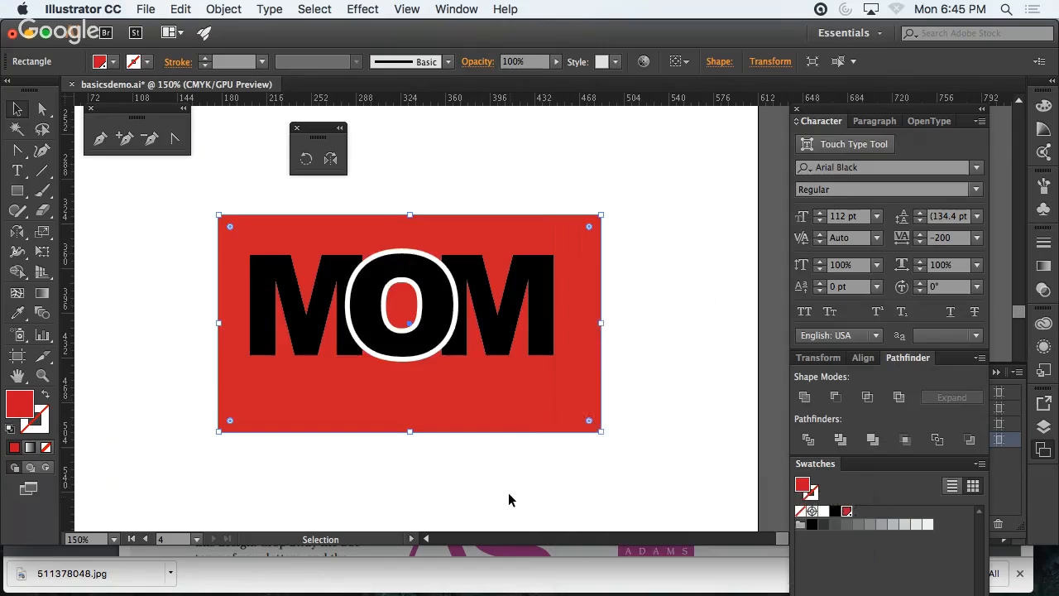
pyautogui.click(508, 497)
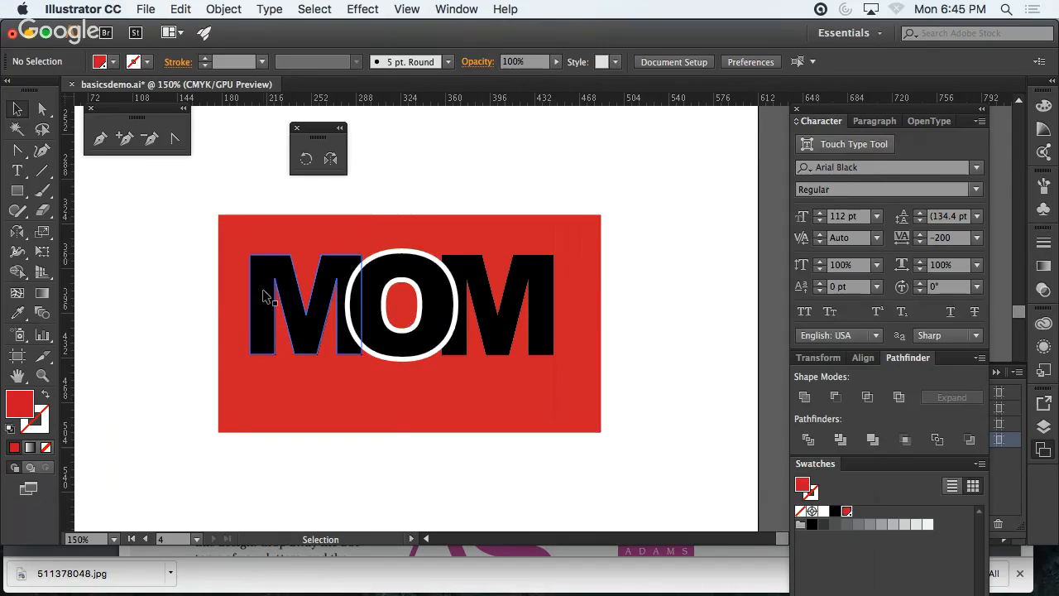
pyautogui.click(42, 109)
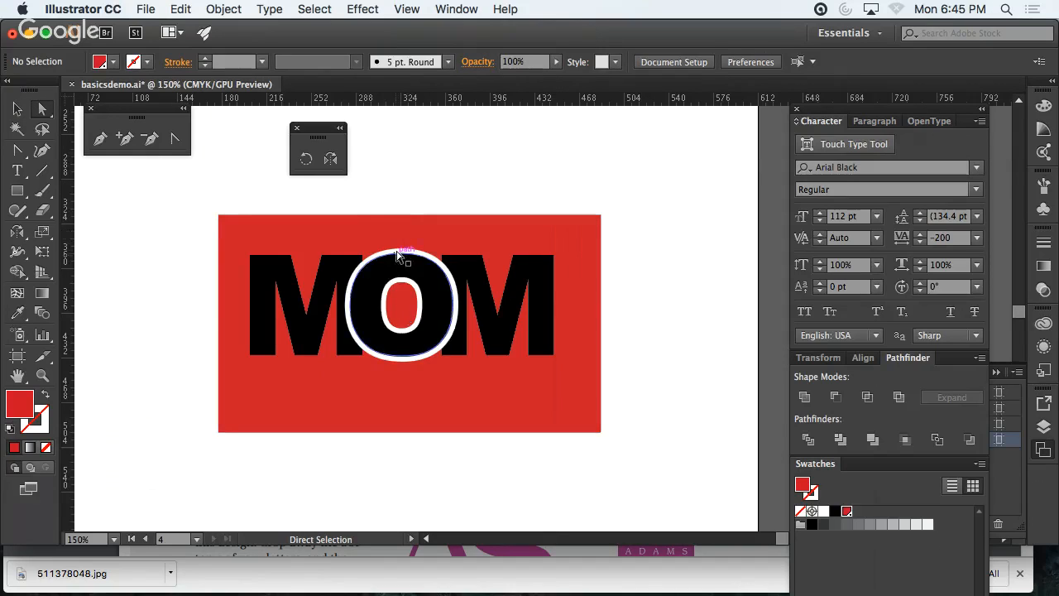
pyautogui.click(401, 248)
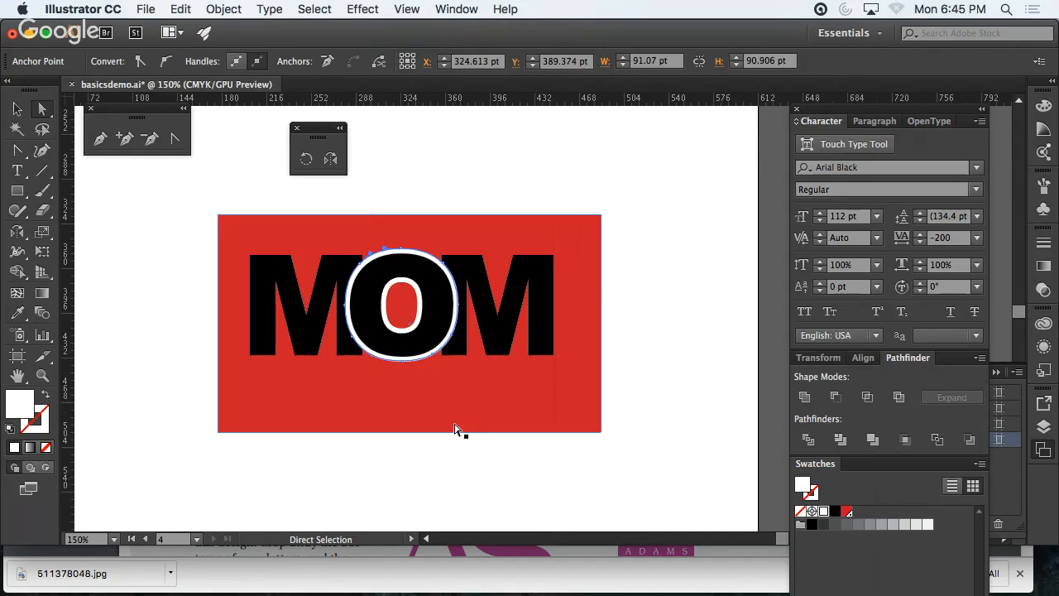
pyautogui.click(80, 226)
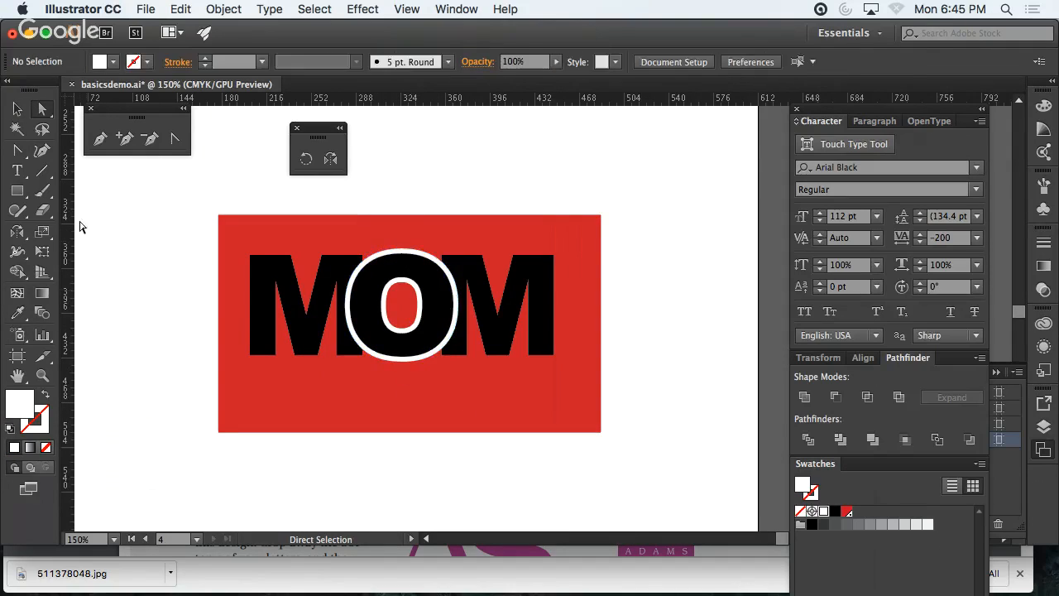
# - Release the compound path of the white offset outline around the lower O
pyautogui.click(16, 109)
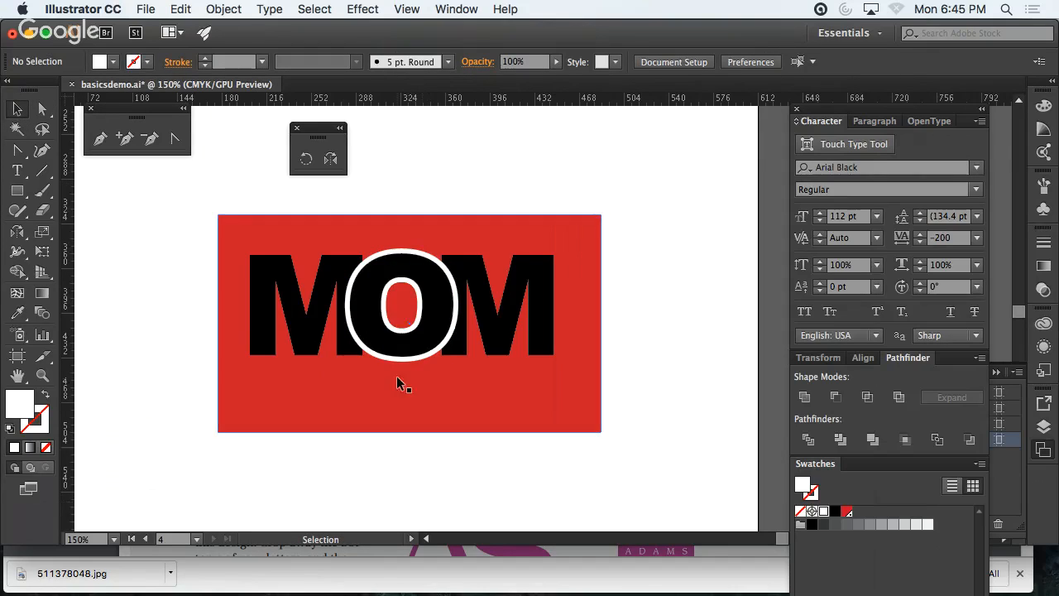
pyautogui.click(397, 351)
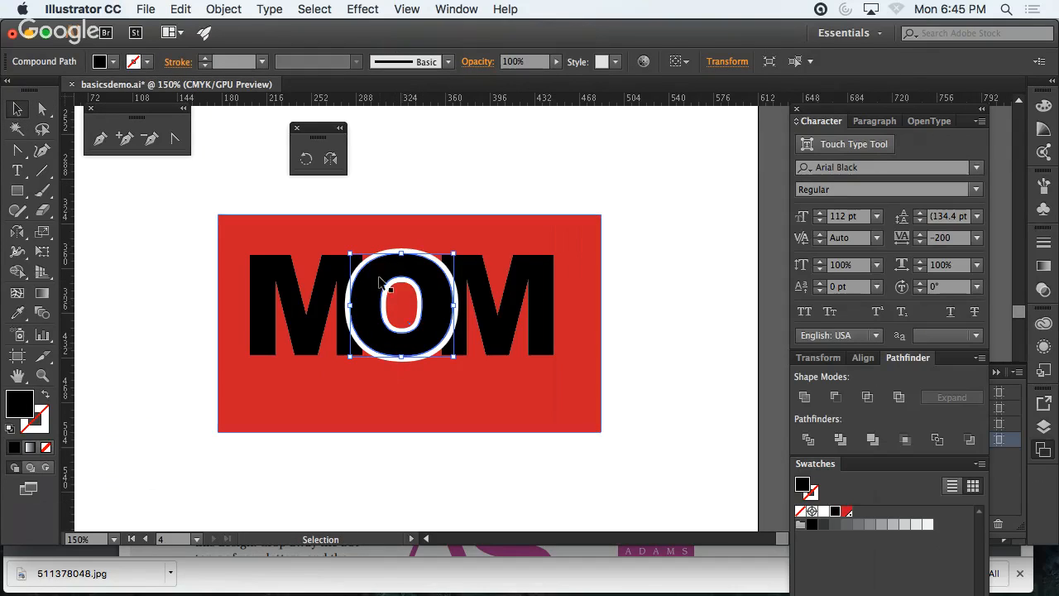
pyautogui.click(414, 391)
pyautogui.click(413, 358)
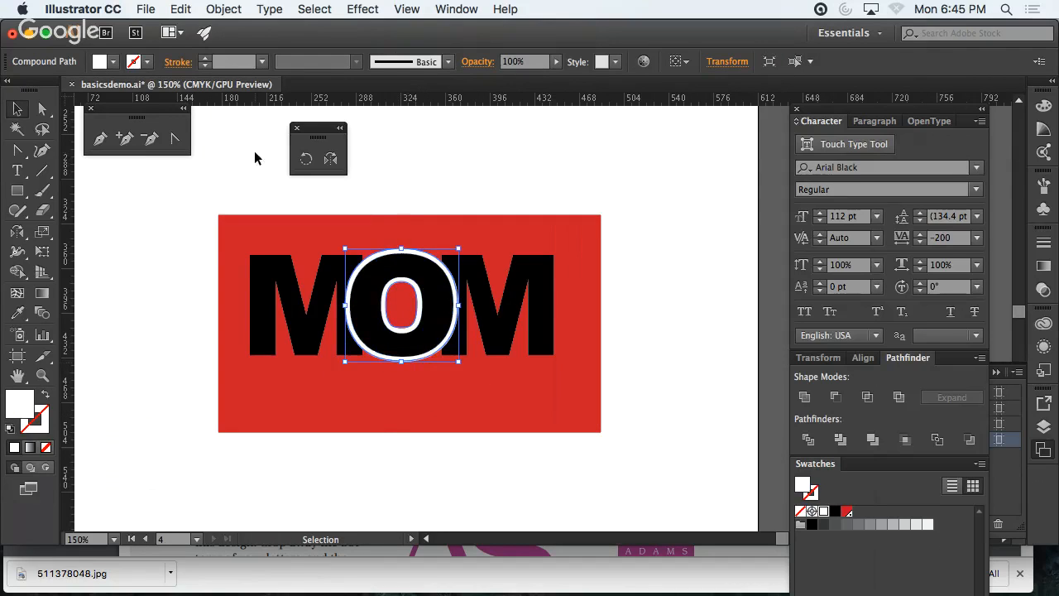
pyautogui.click(222, 9)
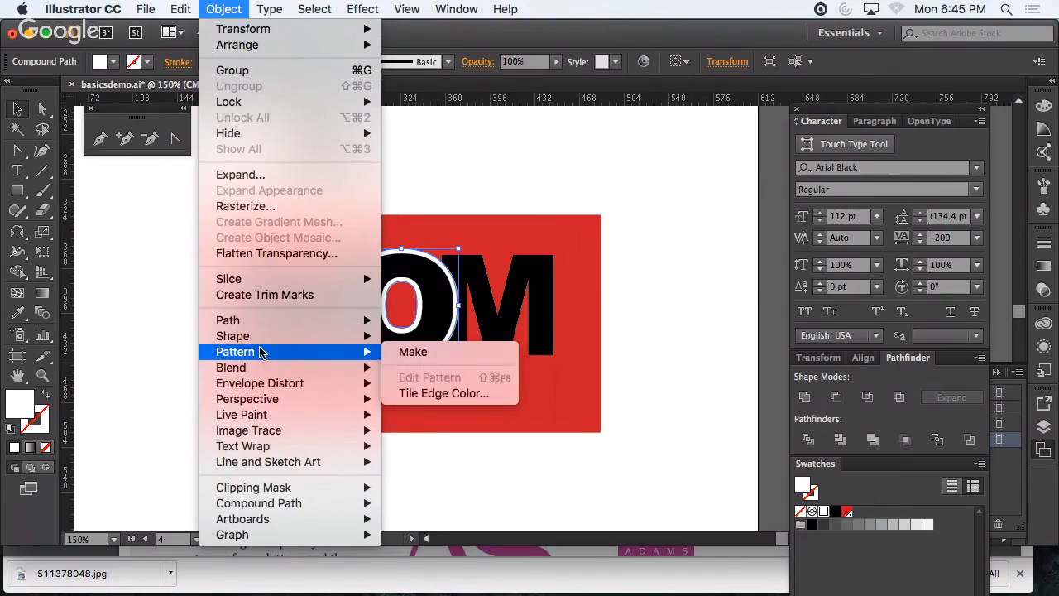
pyautogui.moveTo(265, 415)
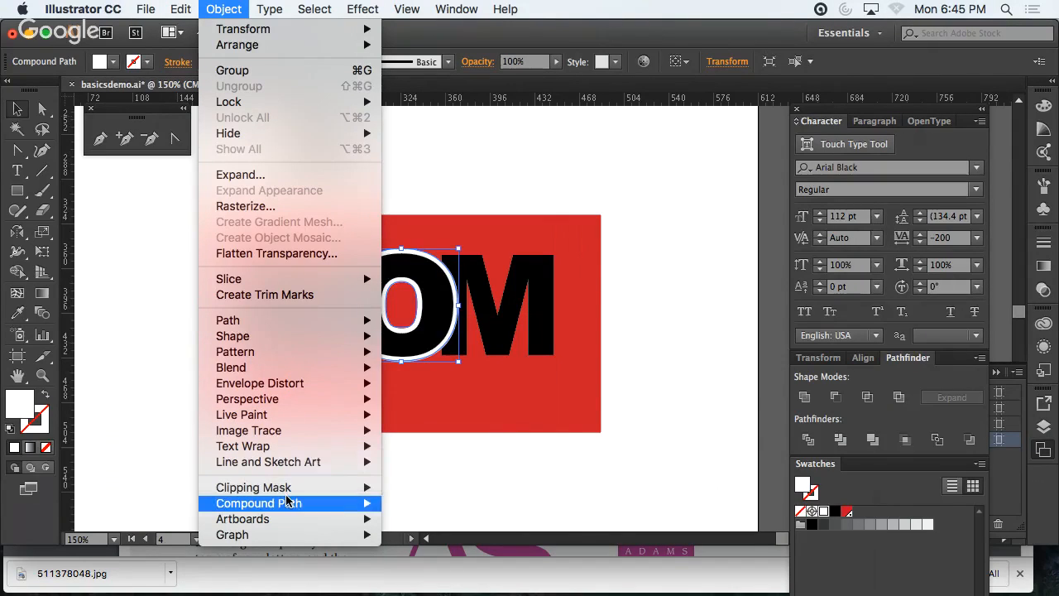
pyautogui.moveTo(356, 503)
pyautogui.click(419, 519)
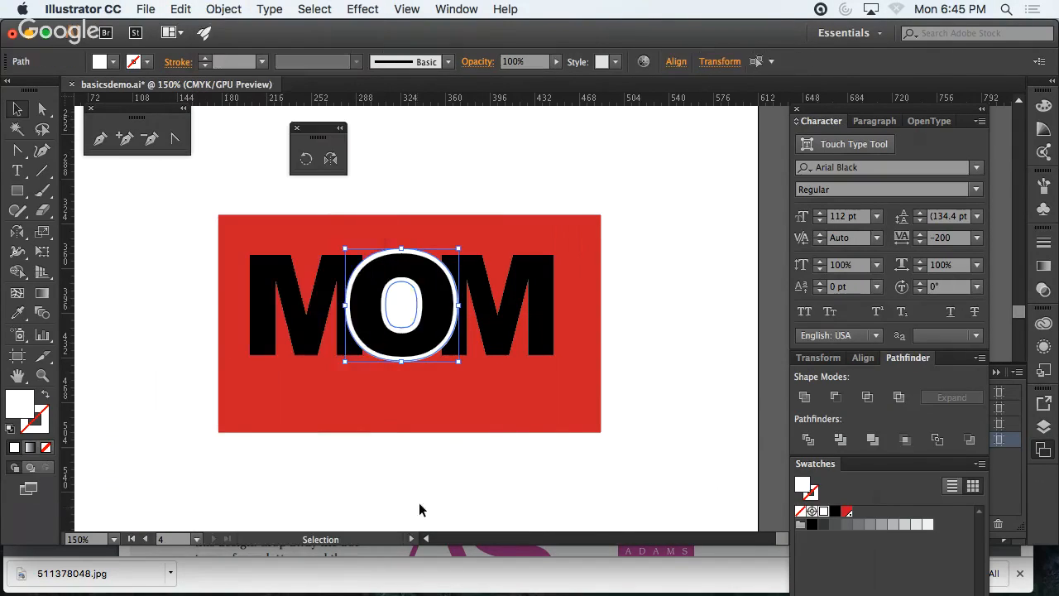
# - Delete the small inner white path inside the lower O, leaving only the larger white offset shape
pyautogui.click(409, 319)
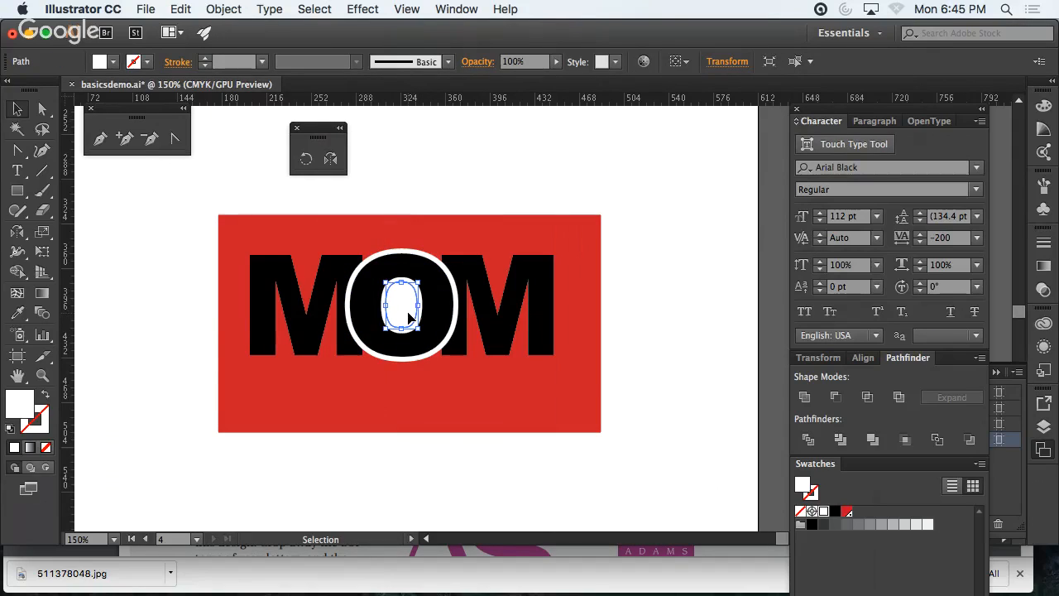
pyautogui.press('Delete')
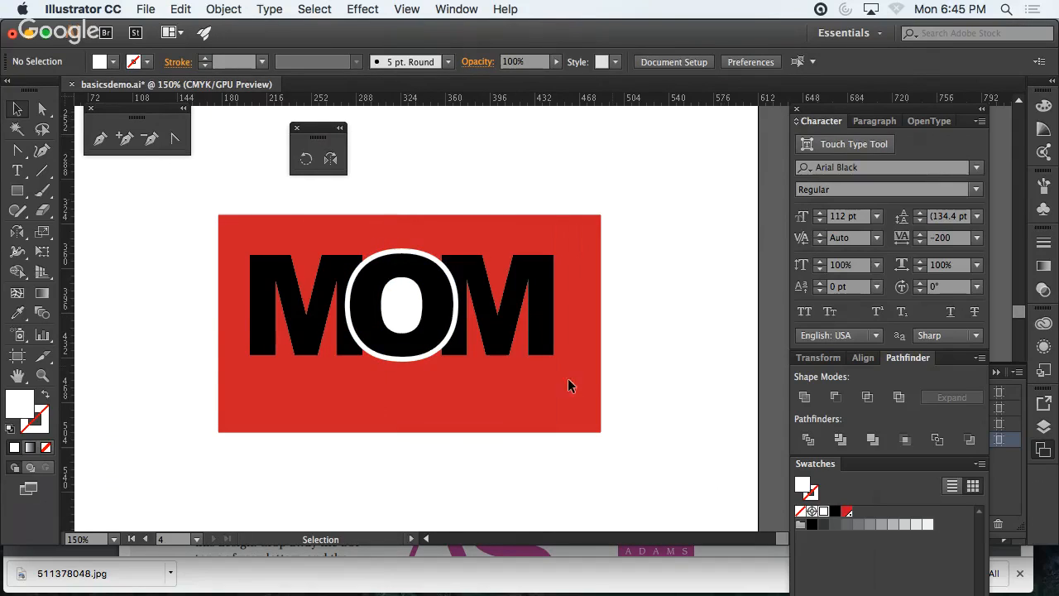
pyautogui.click(376, 358)
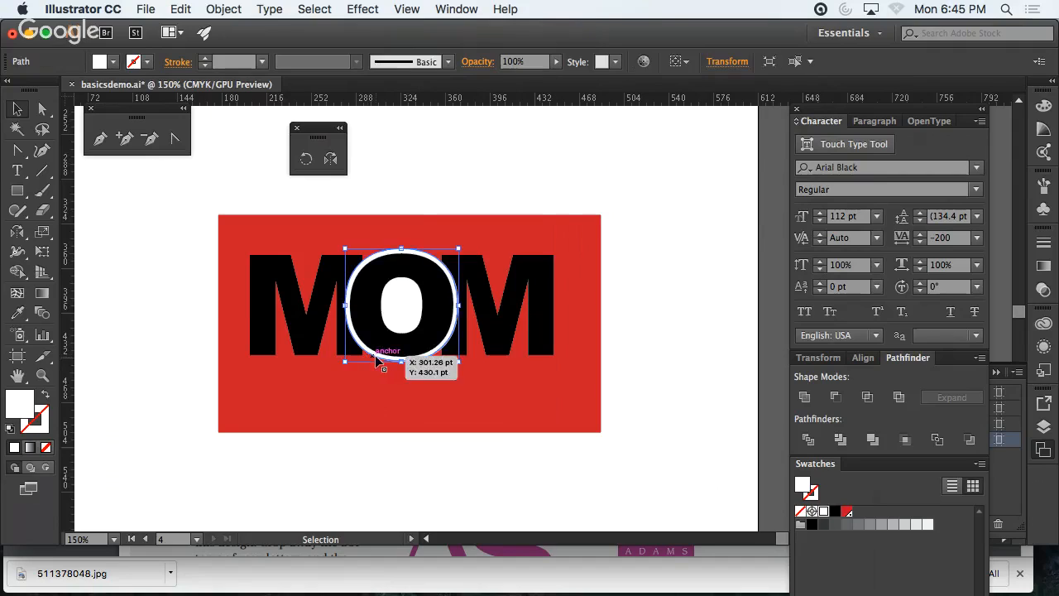
pyautogui.click(269, 457)
# - Group the two Ms of the lower MOM
pyautogui.click(265, 331)
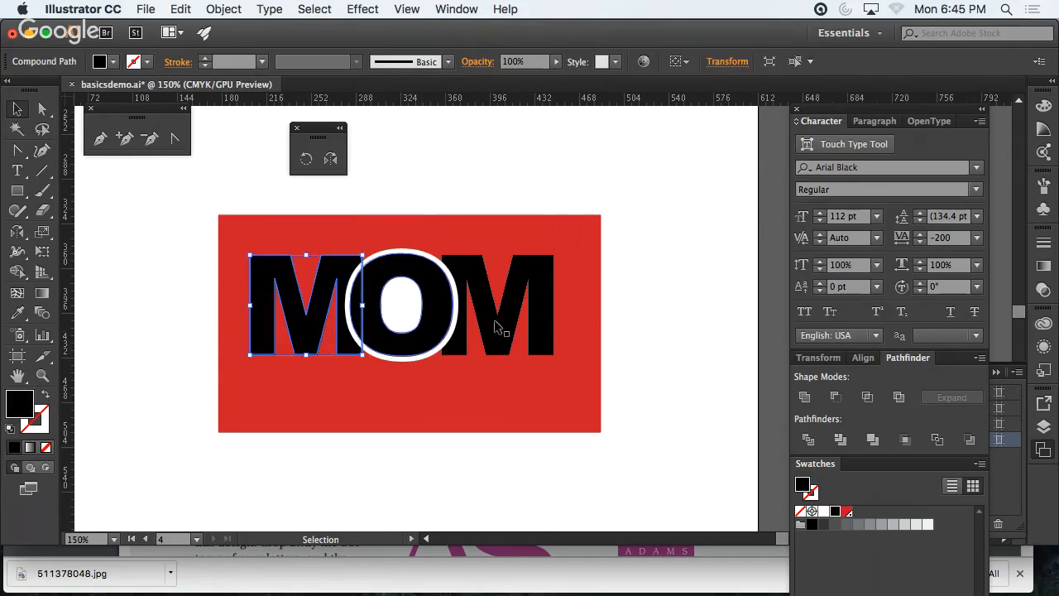
pyautogui.keyDown('shift'); pyautogui.click(538, 323); pyautogui.keyUp('shift')
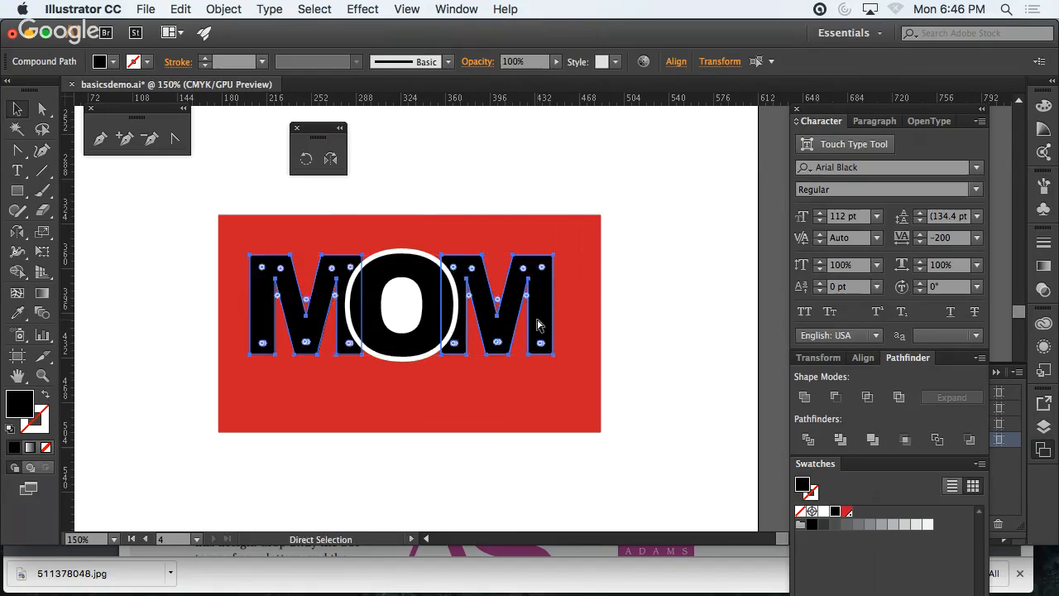
pyautogui.click(525, 489)
# - Try subtracting the white offset shape from the grouped Ms with Minus Front, and undo the subtraction
pyautogui.click(407, 359)
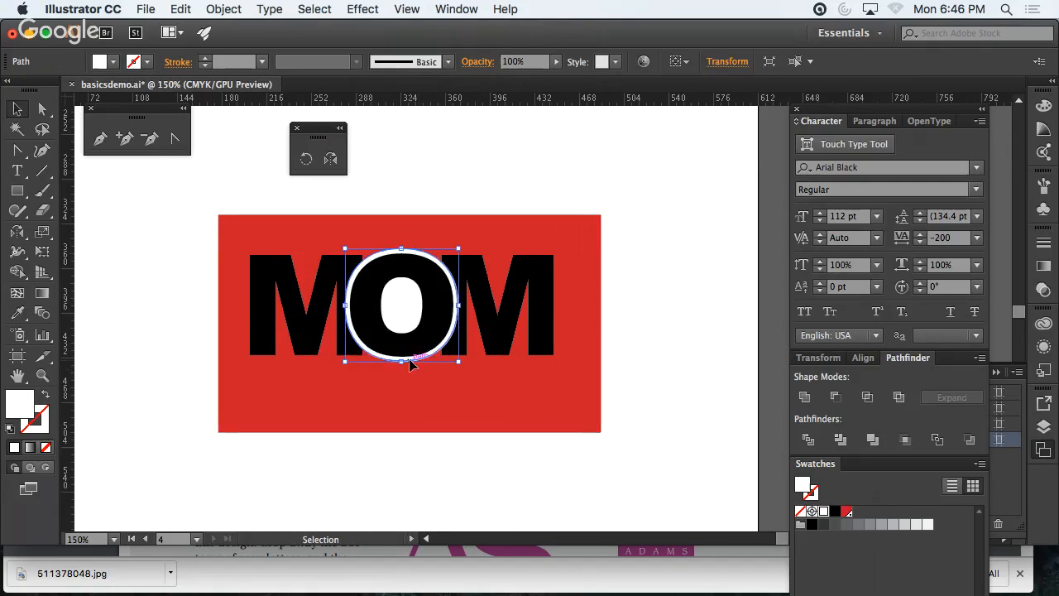
pyautogui.keyDown('shift'); pyautogui.click(262, 335); pyautogui.keyUp('shift')
pyautogui.keyDown('shift'); pyautogui.click(444, 345); pyautogui.keyUp('shift')
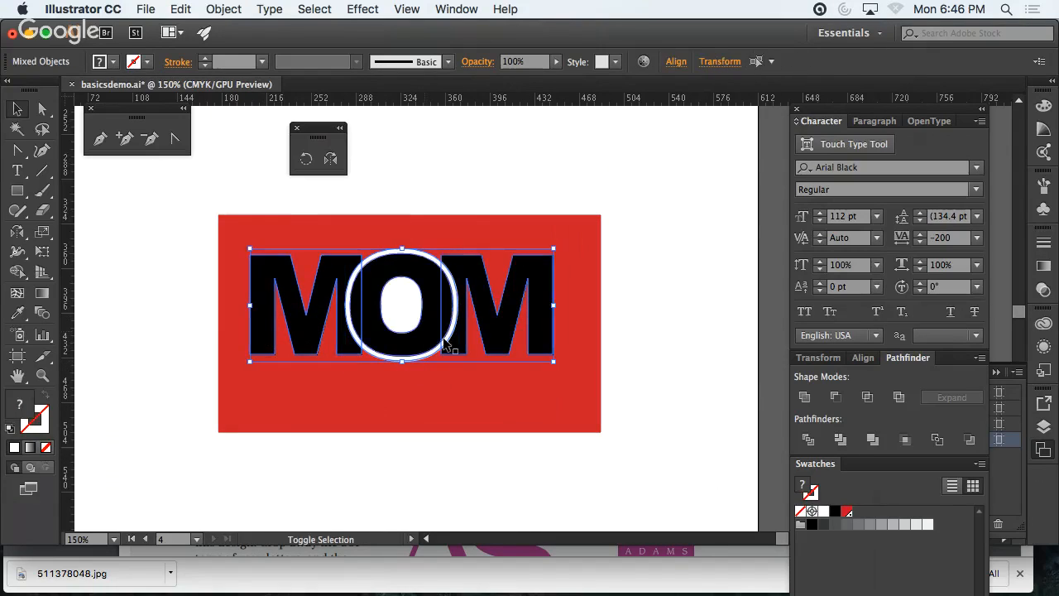
pyautogui.click(832, 398)
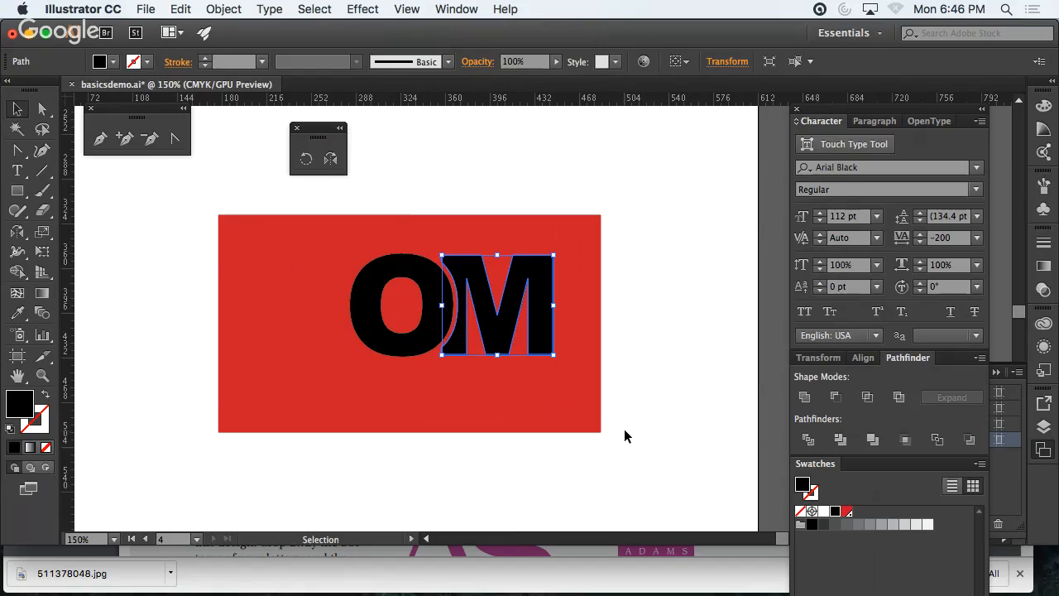
pyautogui.press('super+z')
pyautogui.click(663, 475)
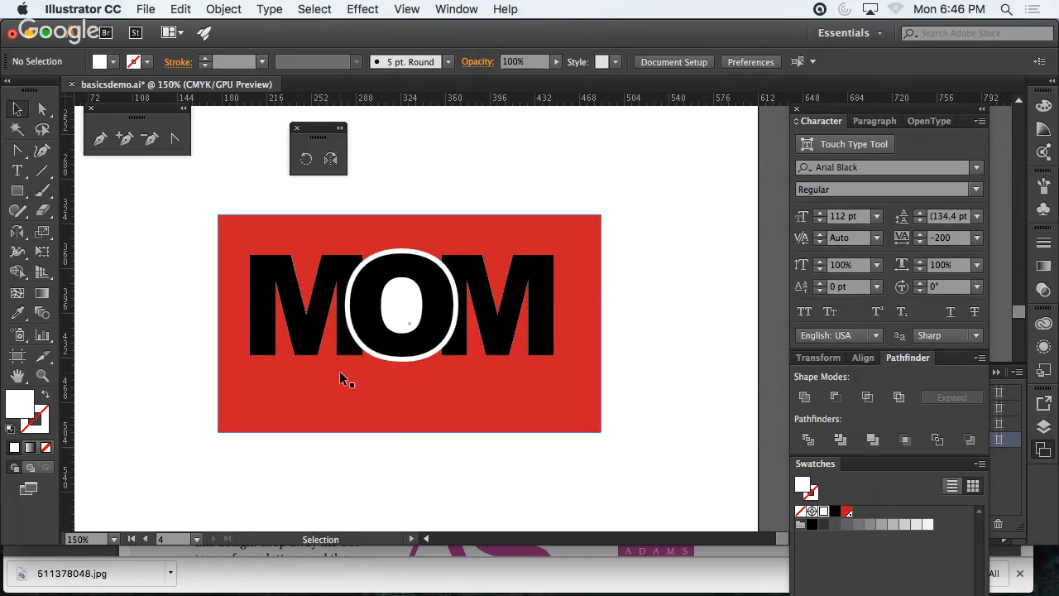
# - Make the two grouped Ms of the lower MOM into one compound path
pyautogui.click(273, 331)
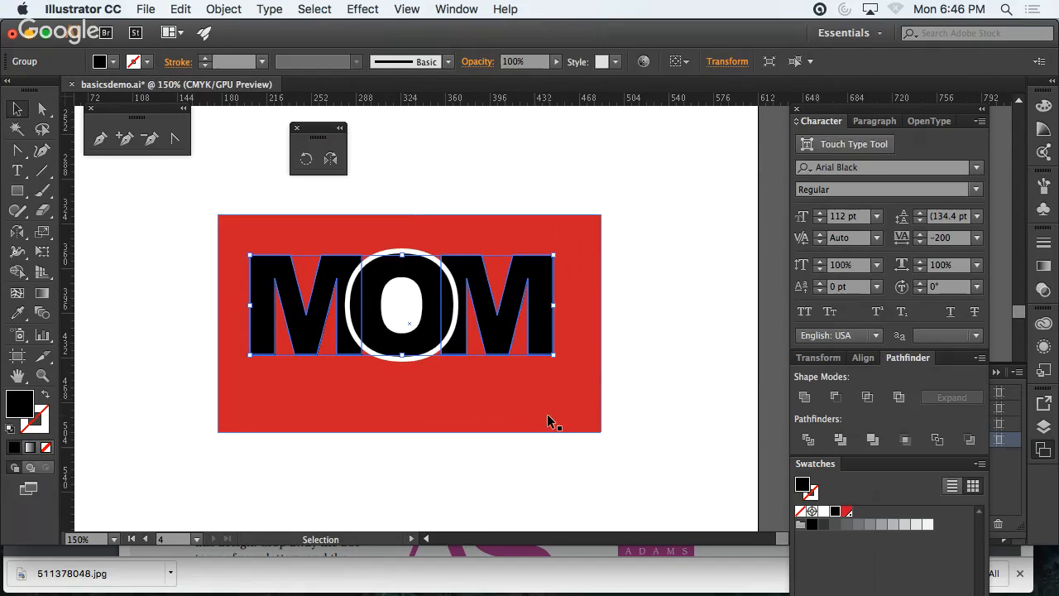
pyautogui.click(224, 9)
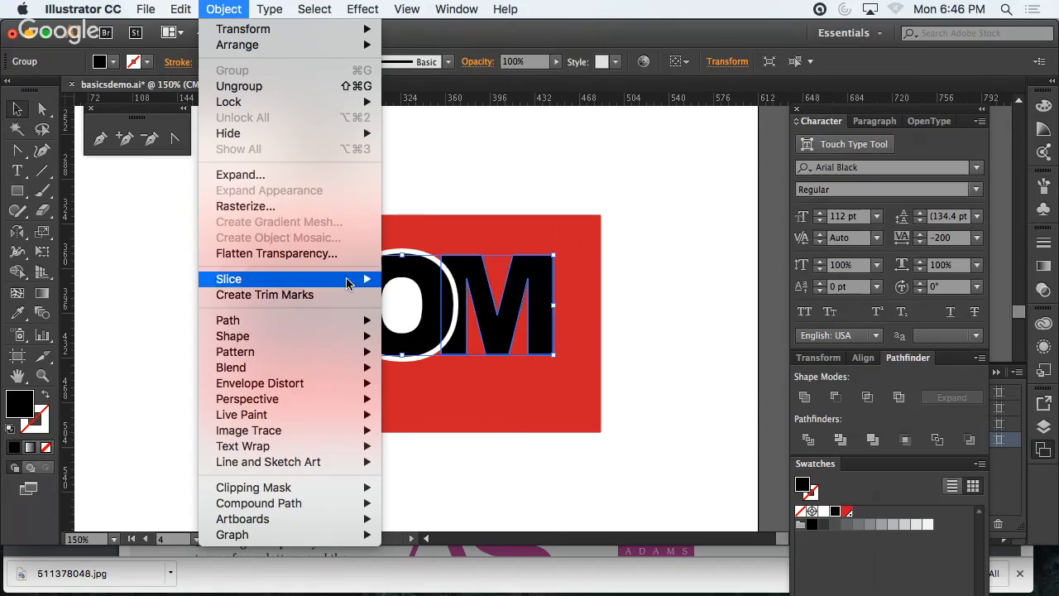
pyautogui.moveTo(337, 344)
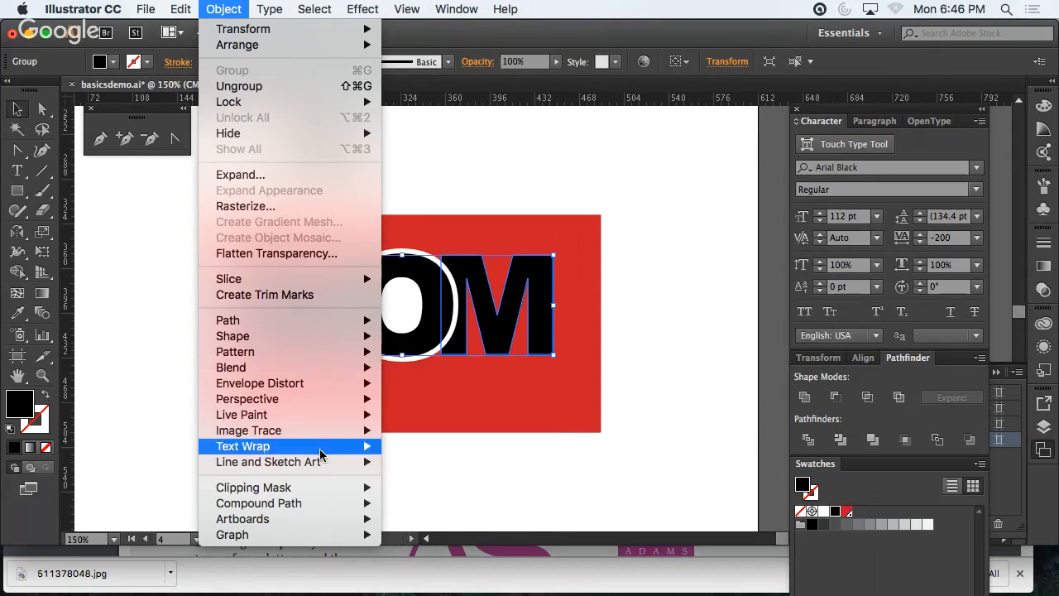
pyautogui.moveTo(328, 473)
pyautogui.moveTo(330, 502)
pyautogui.click(404, 503)
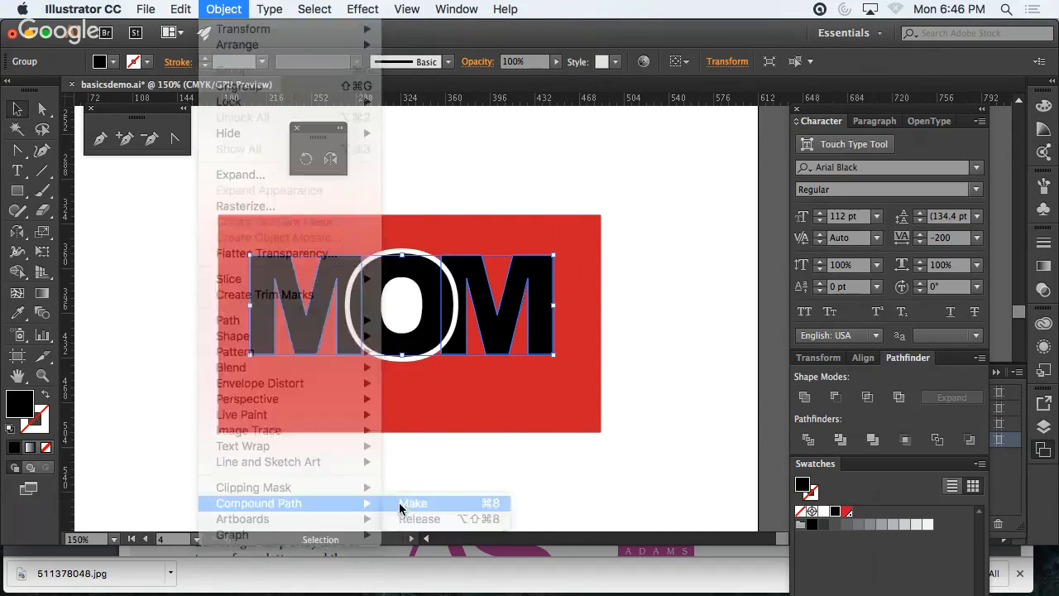
pyautogui.click(423, 499)
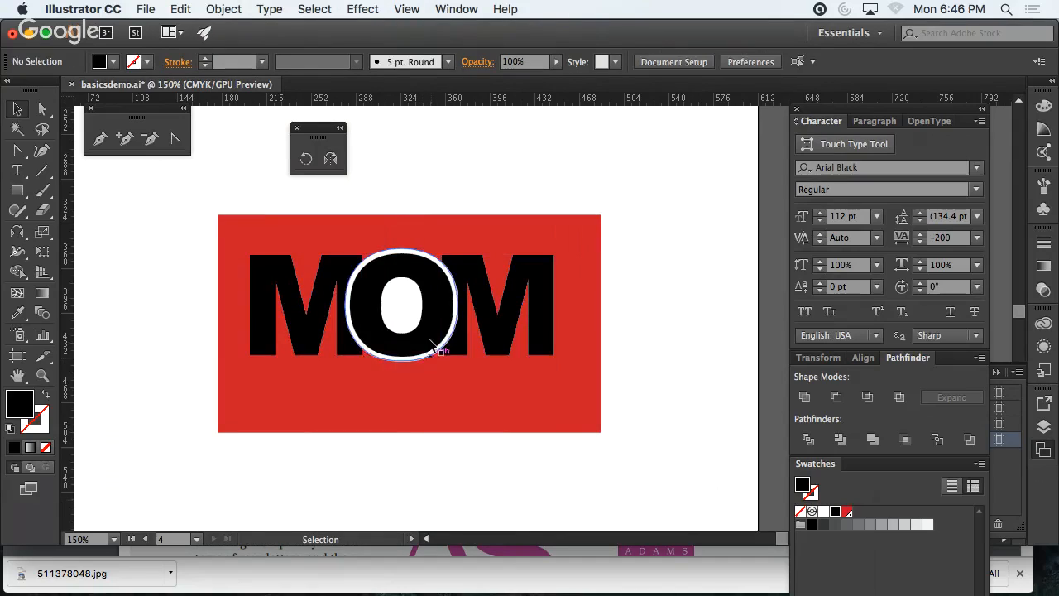
# - Subtract the white offset shape from the compound path of the two Ms with Minus Front
pyautogui.click(426, 247)
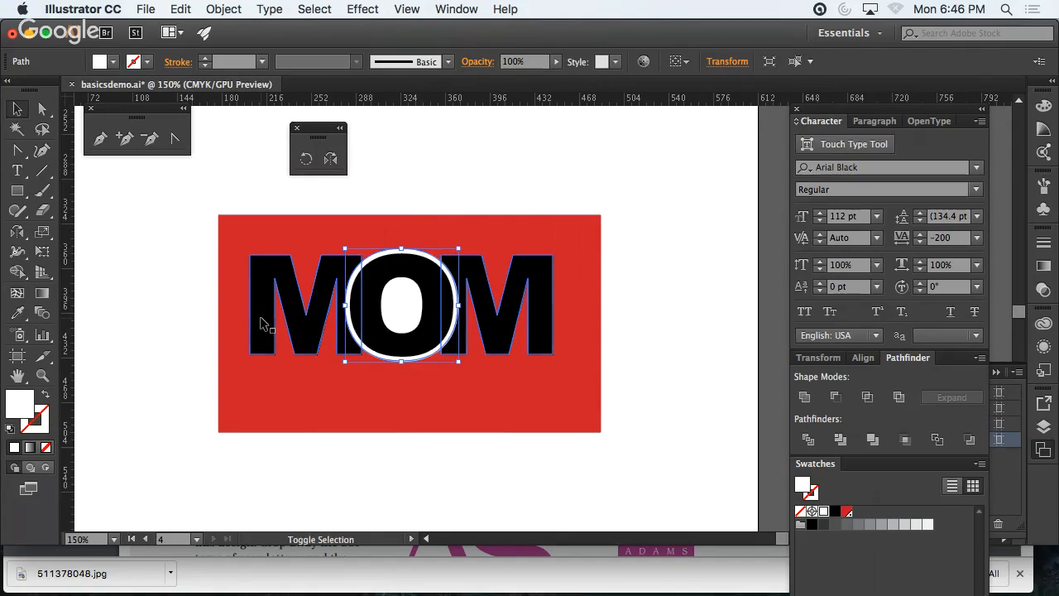
pyautogui.keyDown('shift'); pyautogui.click(265, 323); pyautogui.keyUp('shift')
pyautogui.scroll(-1, 499, 337)
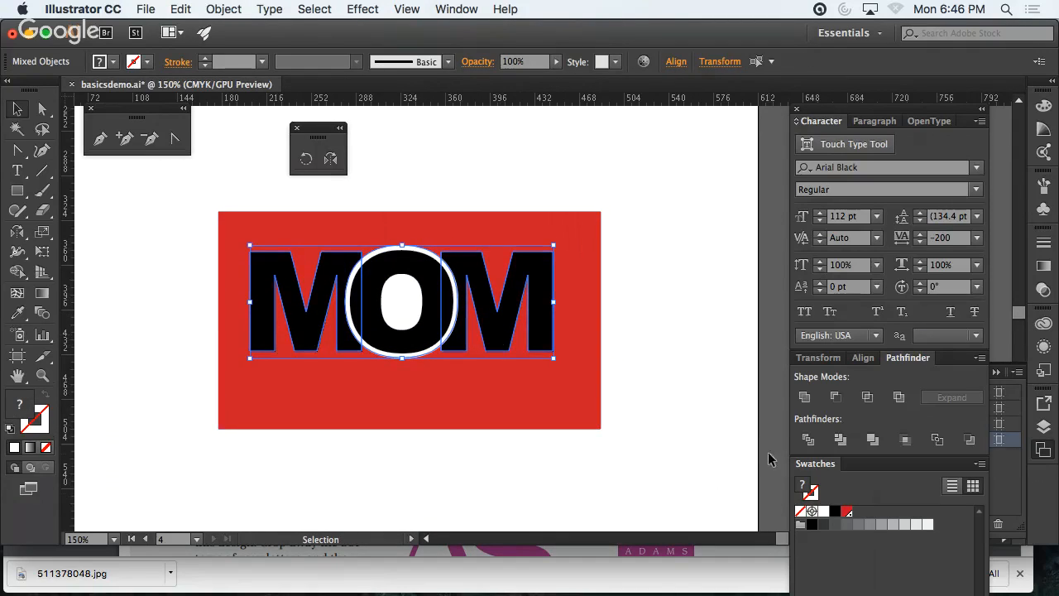
pyautogui.click(834, 398)
pyautogui.click(624, 494)
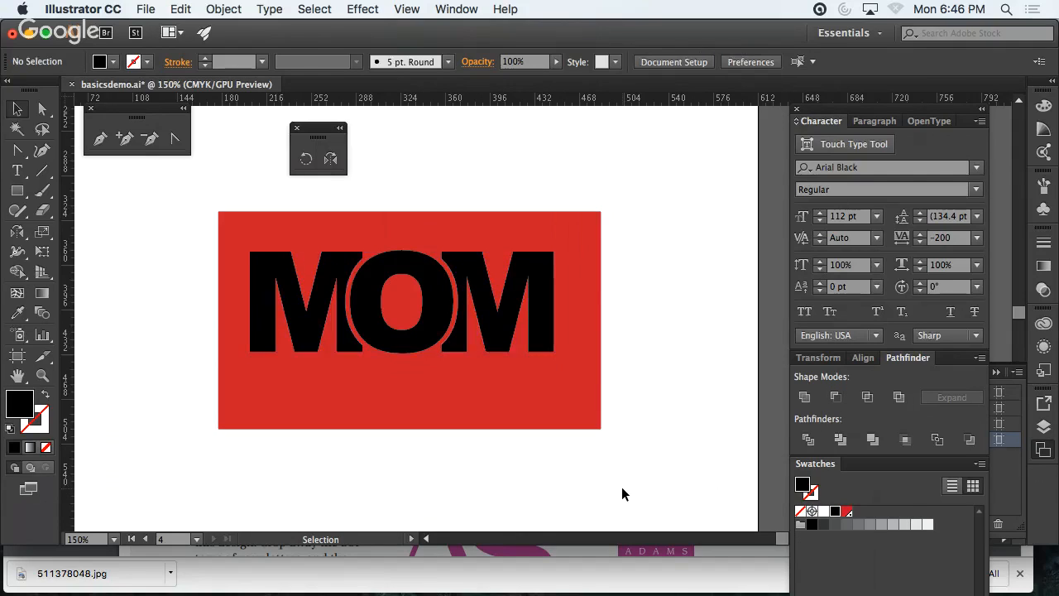
# - Delete the red rectangle behind the lower MOM and return to the upper MOM copy
pyautogui.click(531, 396)
pyautogui.press('Delete')
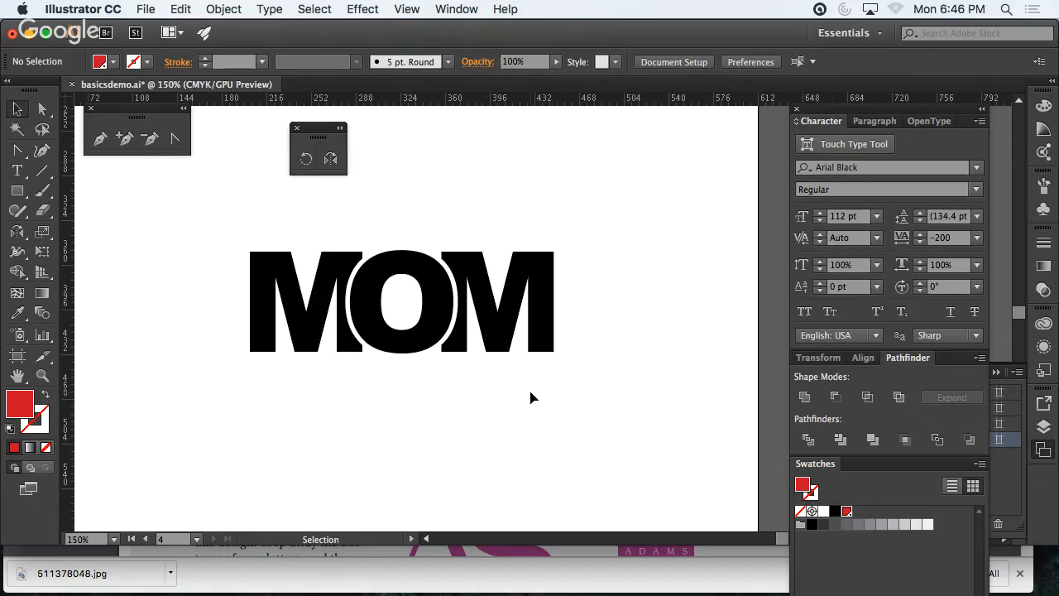
pyautogui.scroll(6, 588, 348)
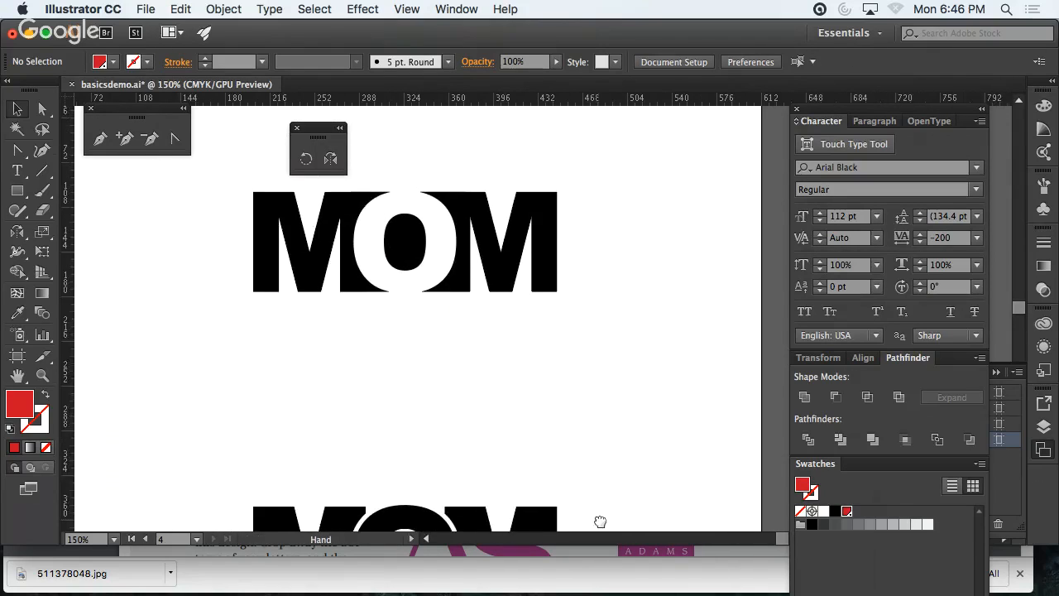
# - Fill the counter of the O in the upper MOM with red
pyautogui.click(416, 269)
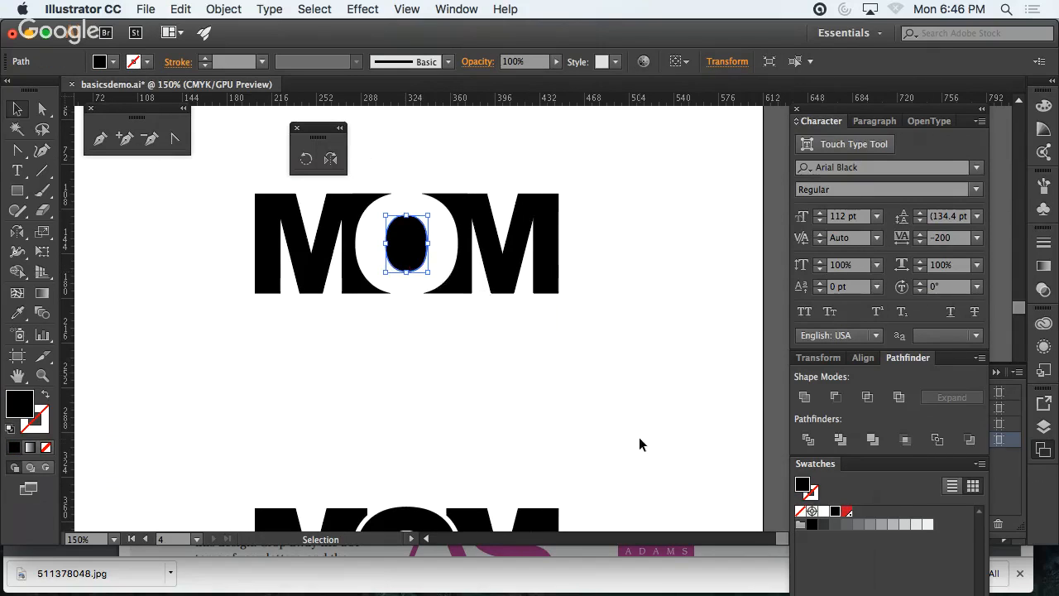
pyautogui.click(847, 510)
pyautogui.click(497, 476)
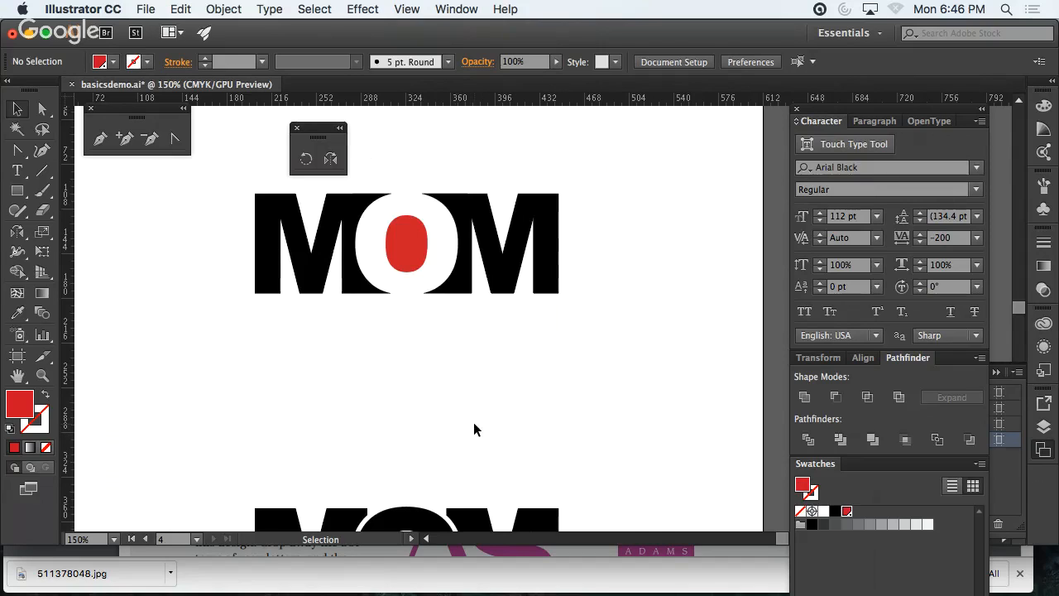
pyautogui.click(453, 8)
pyautogui.scroll(-5, 529, 414)
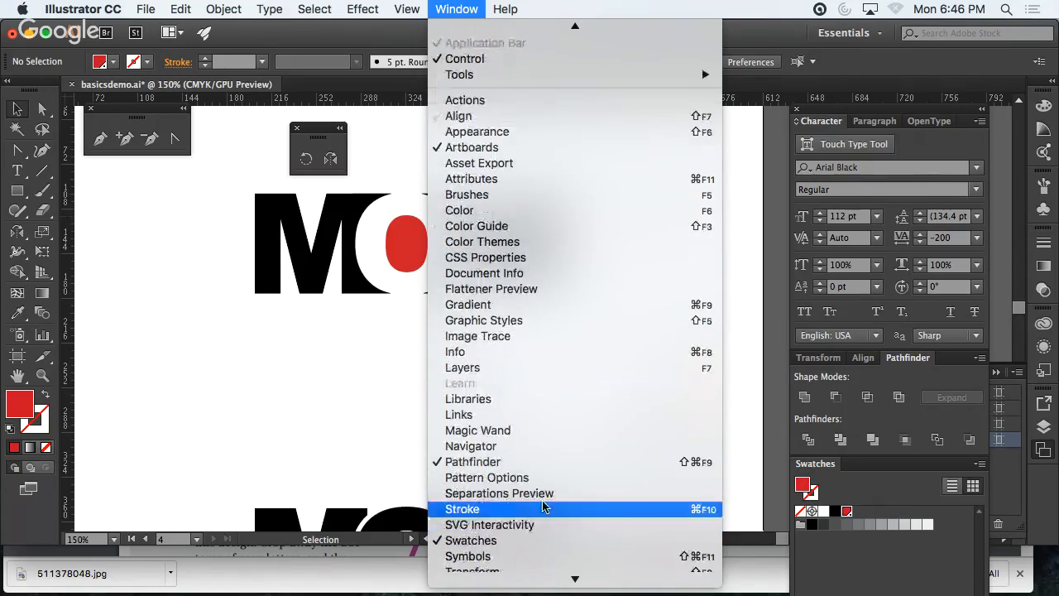
pyautogui.scroll(-4, 547, 546)
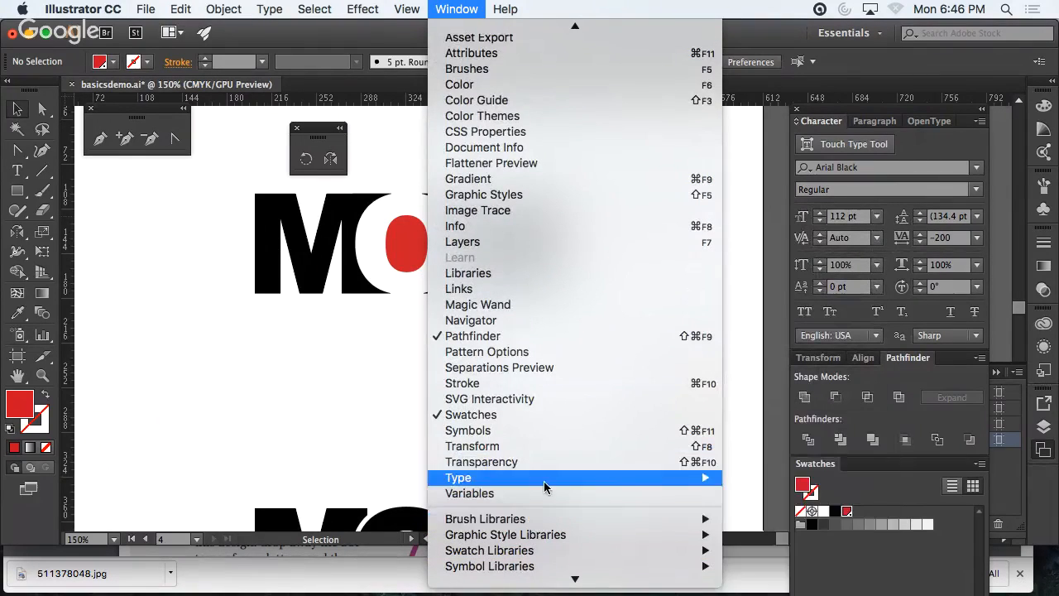
pyautogui.click(526, 433)
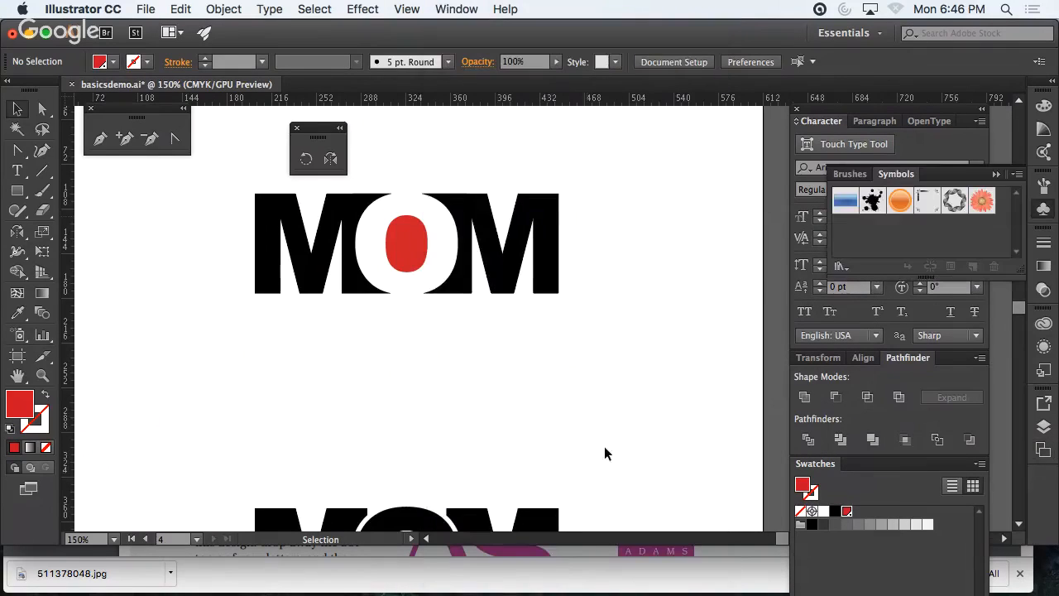
pyautogui.click(997, 177)
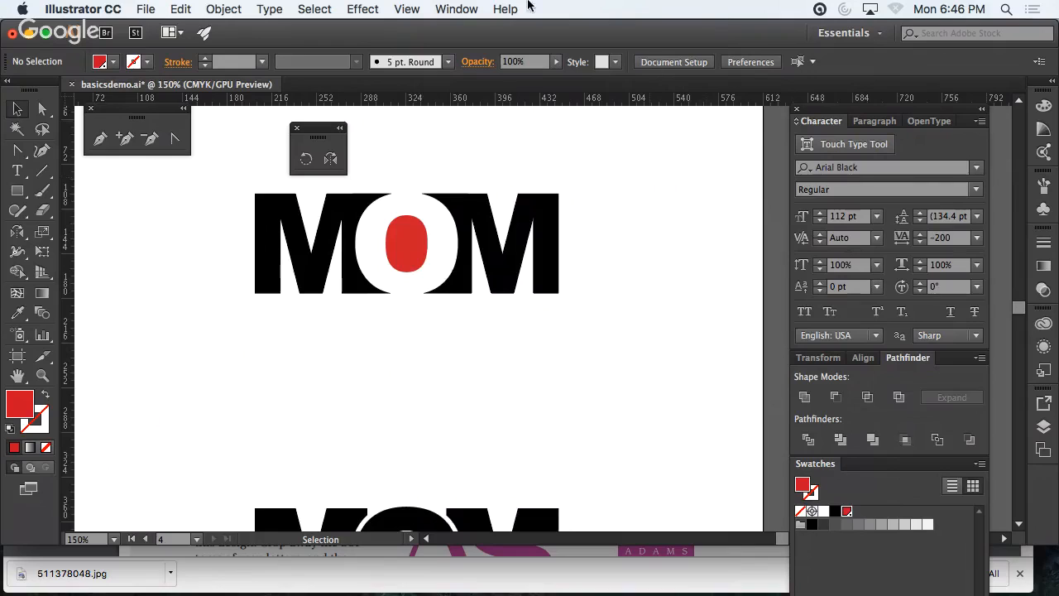
# - Open the Web Icons symbol library and enlarge it to show all its icons
pyautogui.click(456, 10)
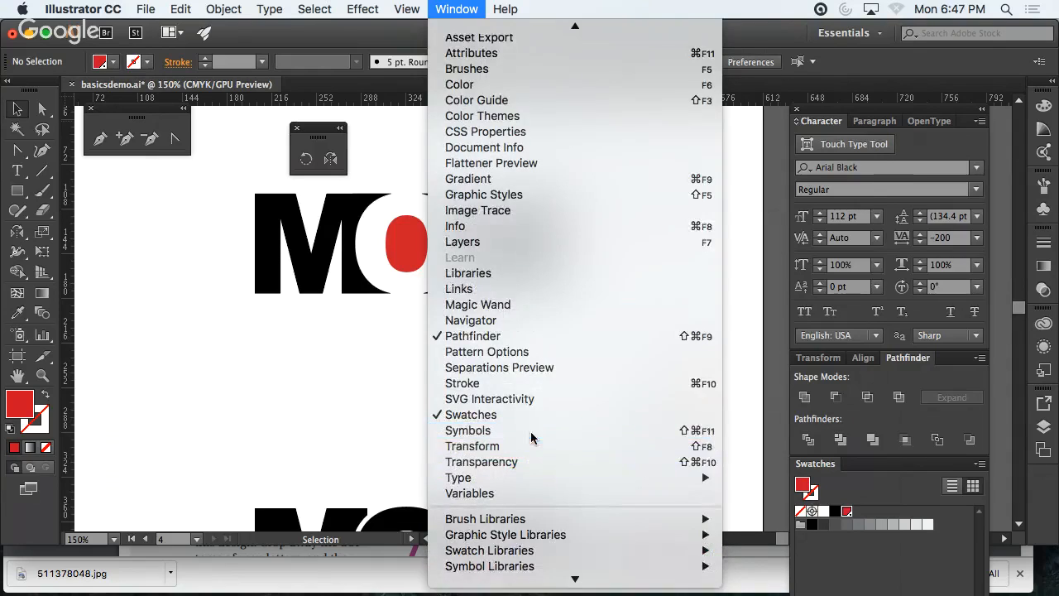
pyautogui.click(496, 431)
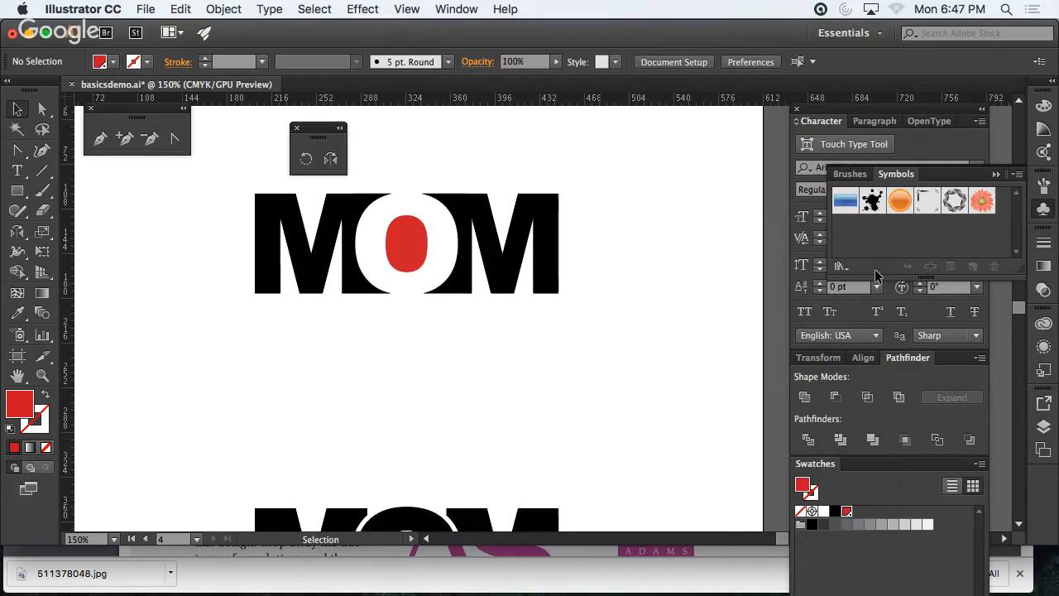
pyautogui.click(1019, 174)
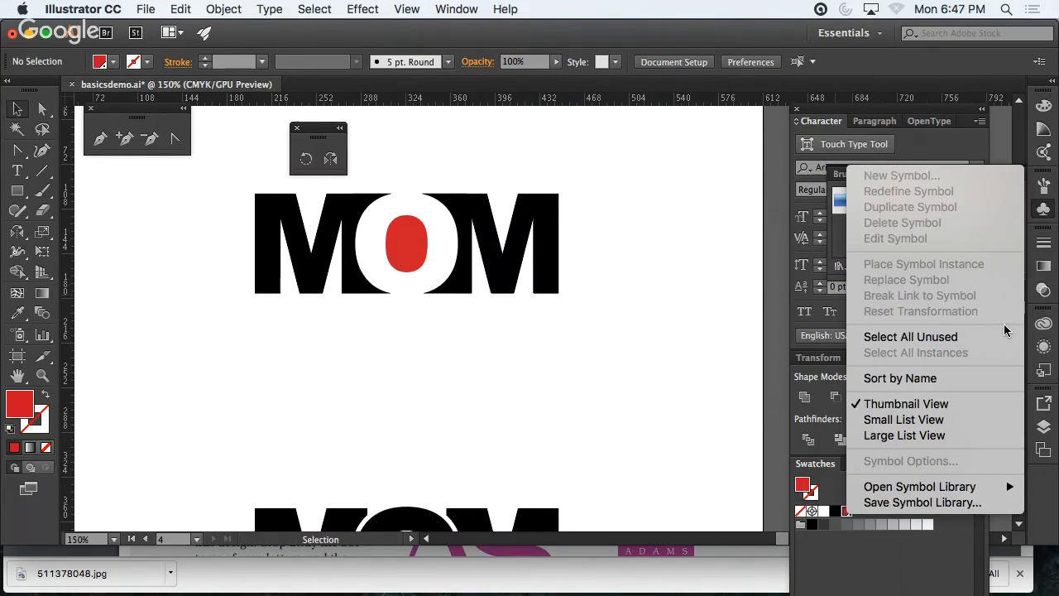
pyautogui.moveTo(986, 488)
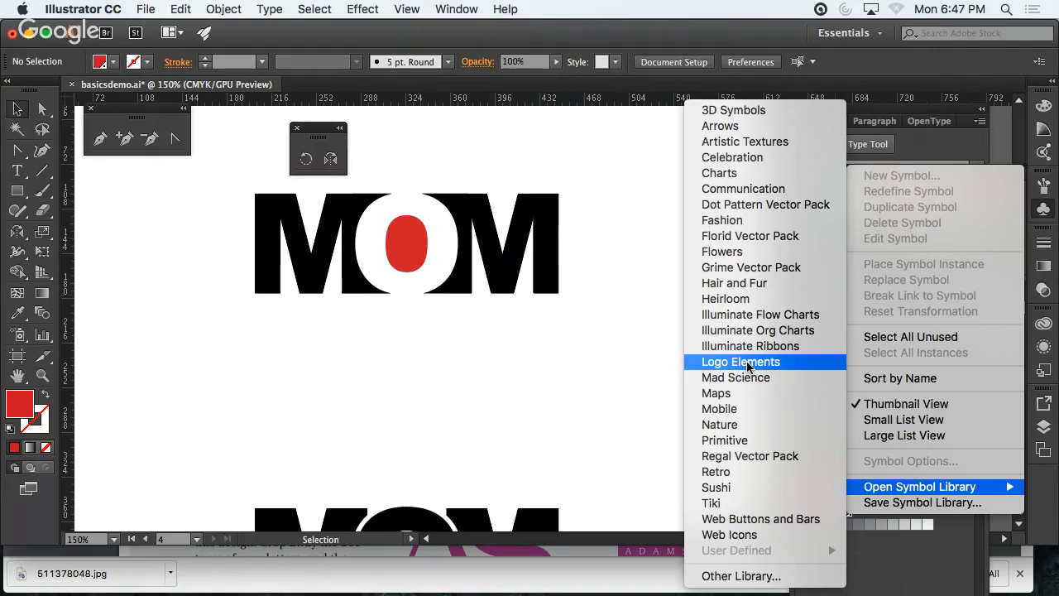
pyautogui.click(760, 534)
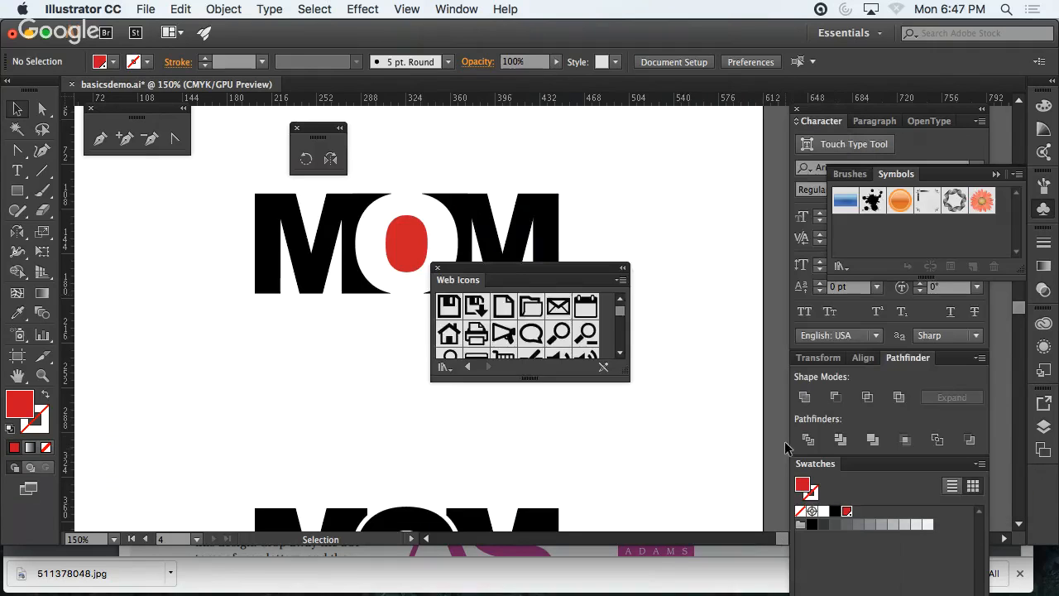
pyautogui.moveTo(625, 376); pyautogui.dragTo(710, 508)
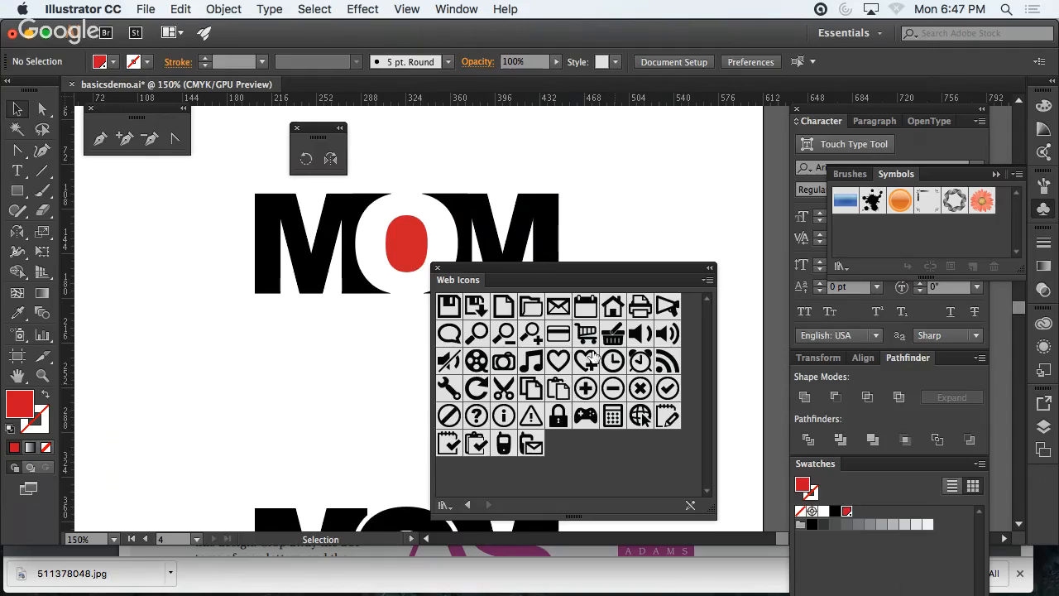
# - Place the heart symbol from Web Icons below the first M of the upper MOM and select it
pyautogui.moveTo(559, 363); pyautogui.dragTo(330, 358)
pyautogui.click(383, 397)
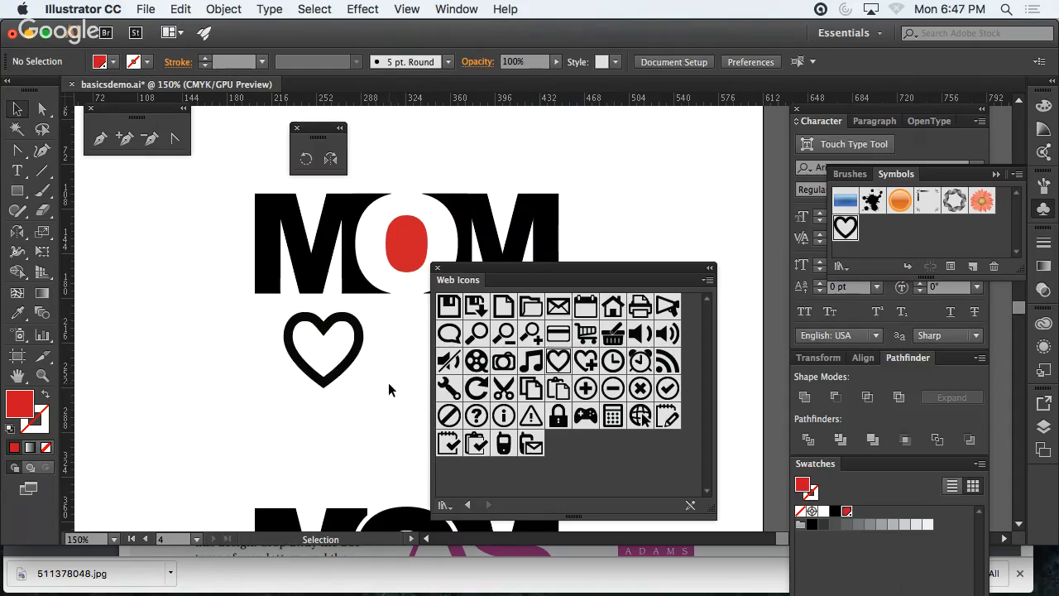
pyautogui.click(348, 372)
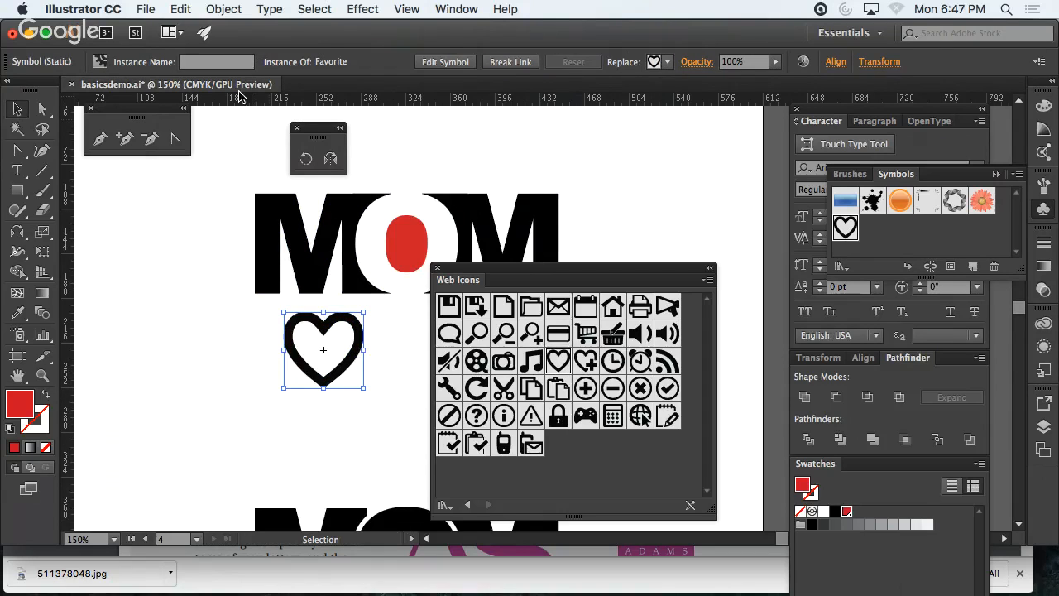
pyautogui.click(223, 9)
pyautogui.moveTo(290, 461)
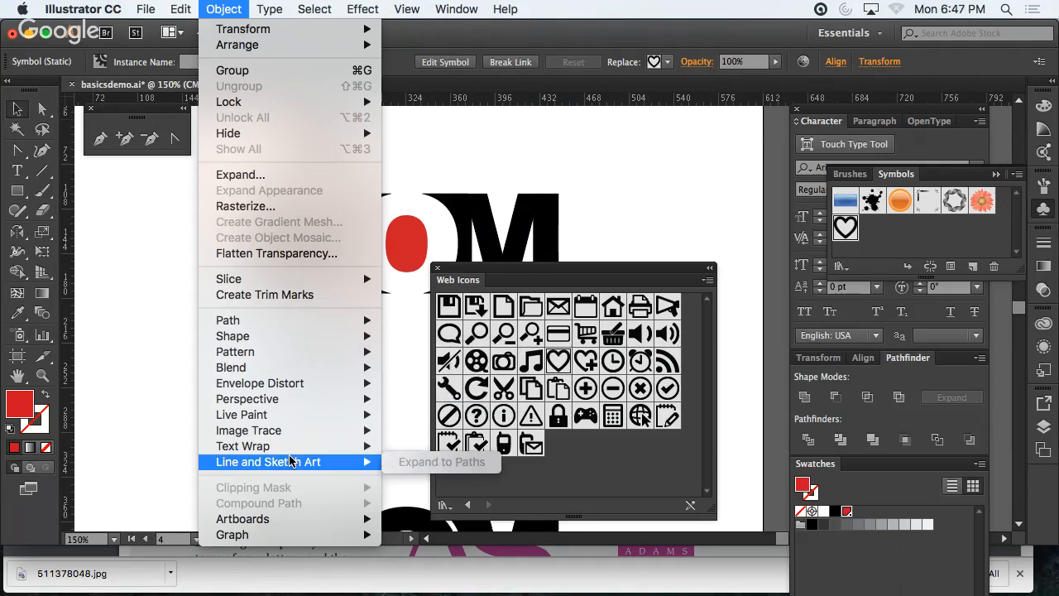
pyautogui.moveTo(291, 351)
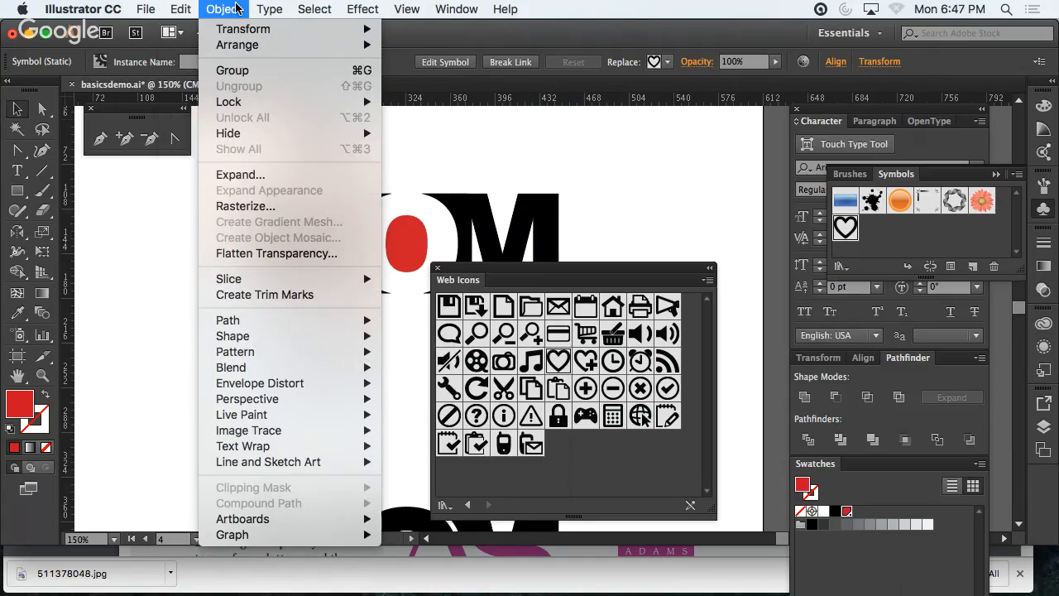
pyautogui.click(253, 437)
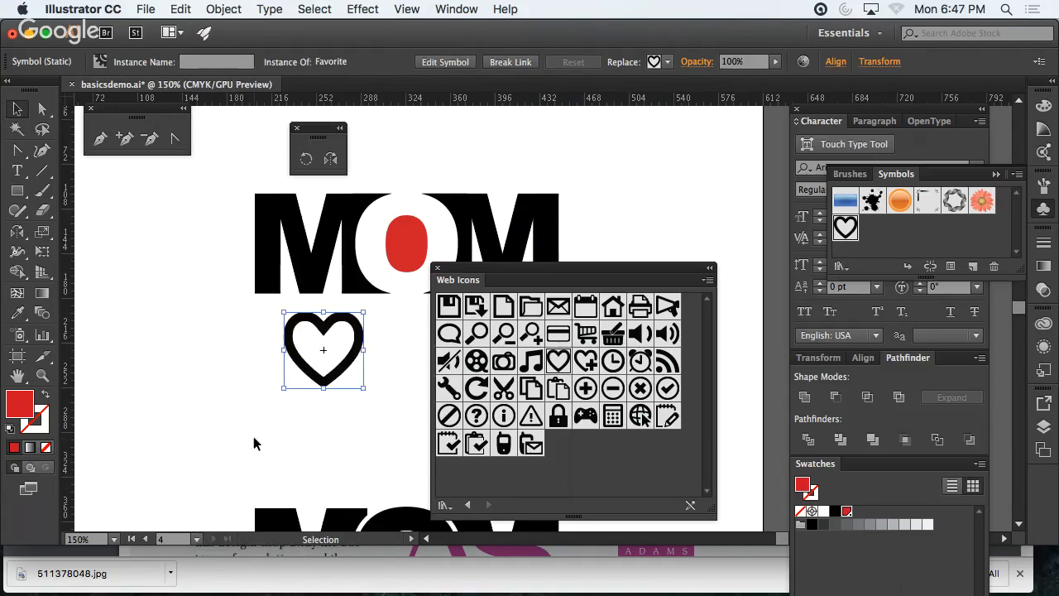
# - Try ungrouping the heart's artwork in symbol editing mode, check it in Outline view, and undo back to before the heart was placed
pyautogui.doubleClick(317, 376)
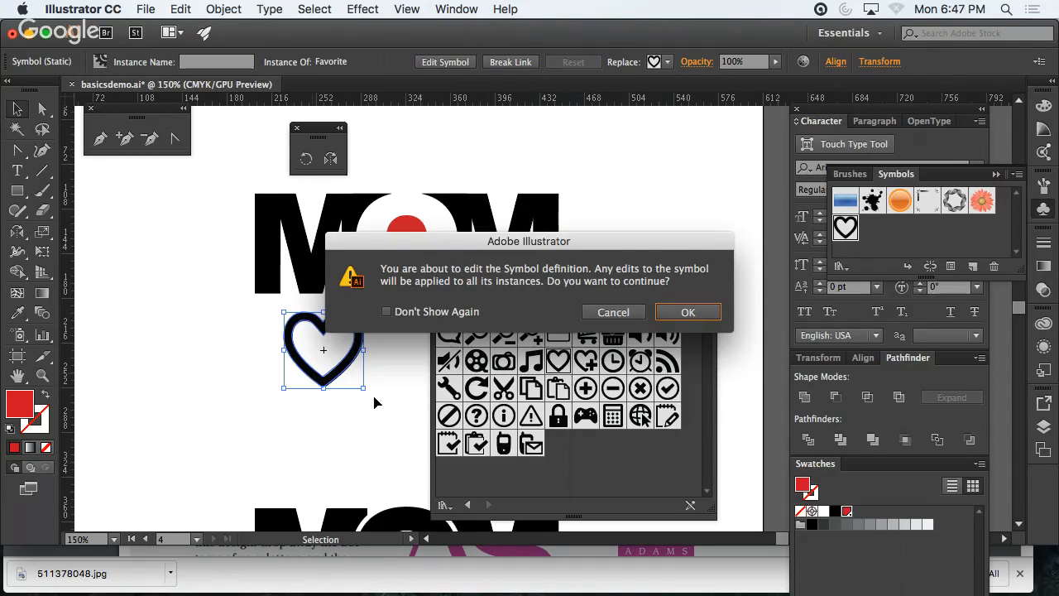
pyautogui.click(688, 312)
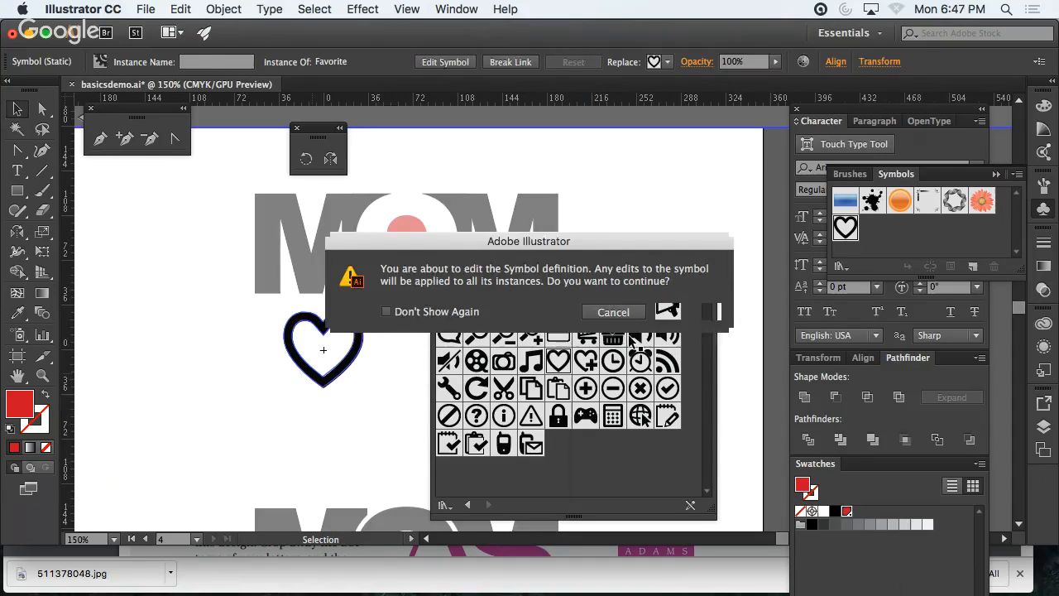
pyautogui.click(323, 387)
pyautogui.rightClick(323, 386)
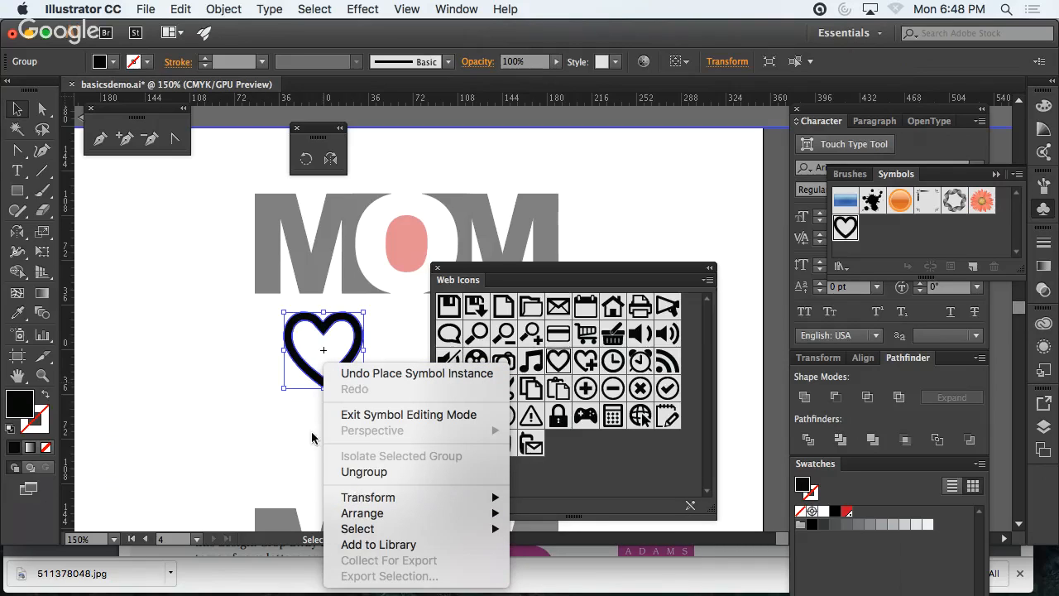
pyautogui.click(364, 472)
pyautogui.click(255, 469)
pyautogui.rightClick(320, 406)
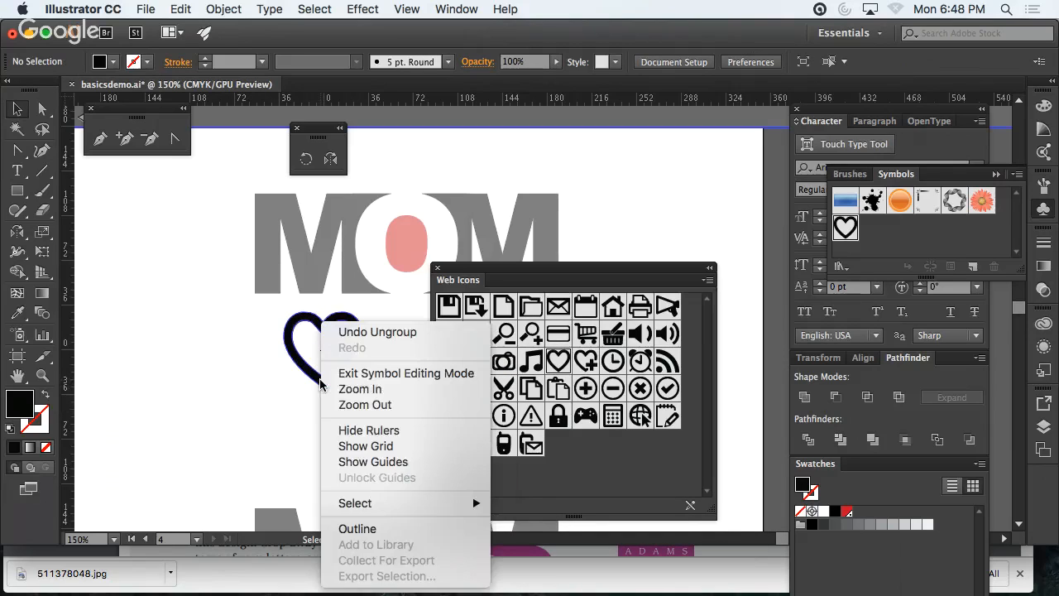
pyautogui.click(356, 529)
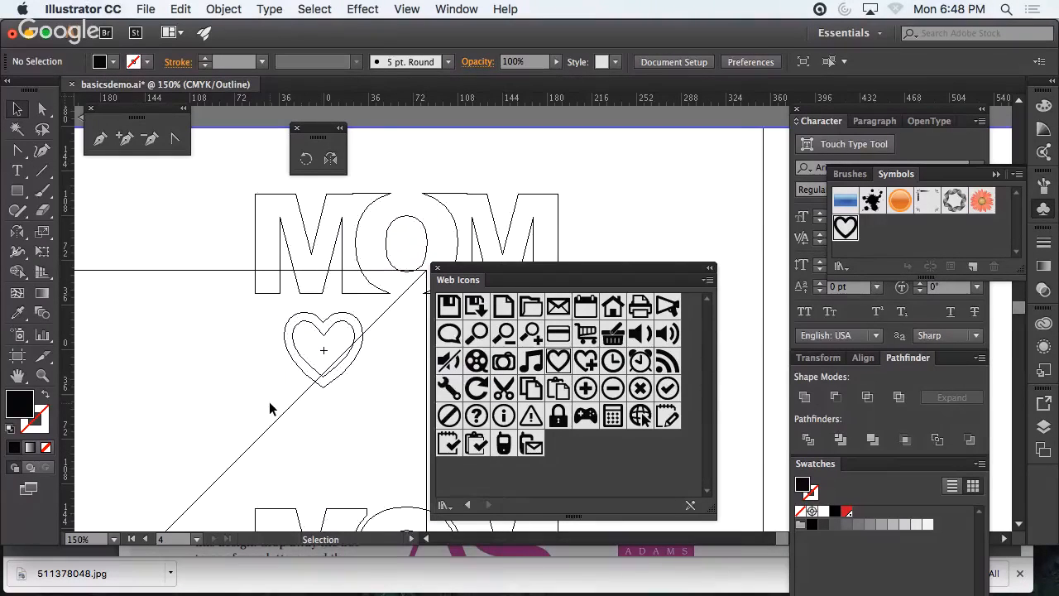
pyautogui.press('super+y')
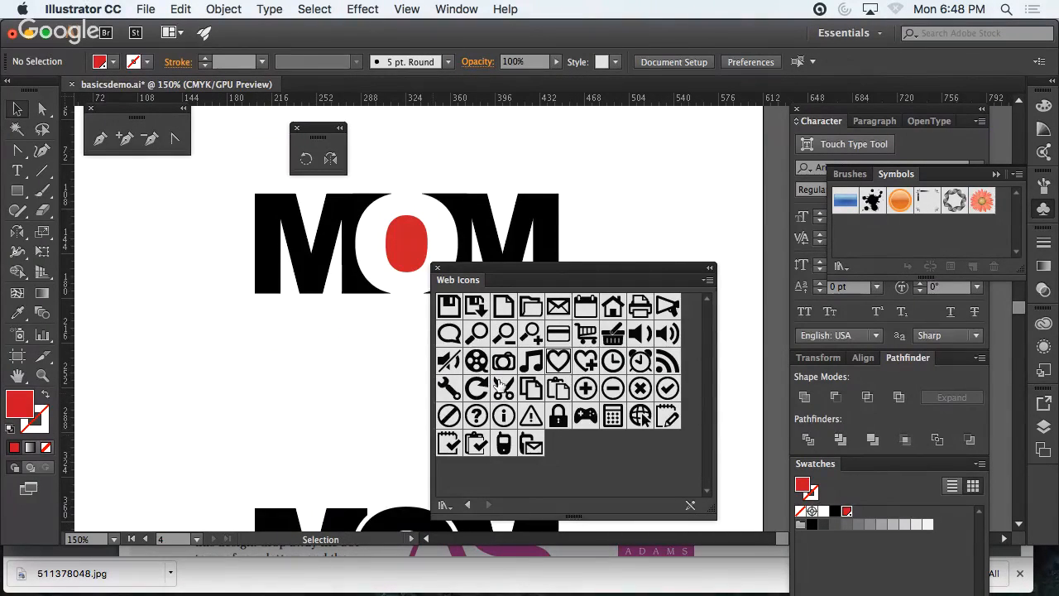
# - Bring back the heart symbol below the upper MOM and expand its object and fill
pyautogui.moveTo(381, 385); pyautogui.dragTo(335, 379)
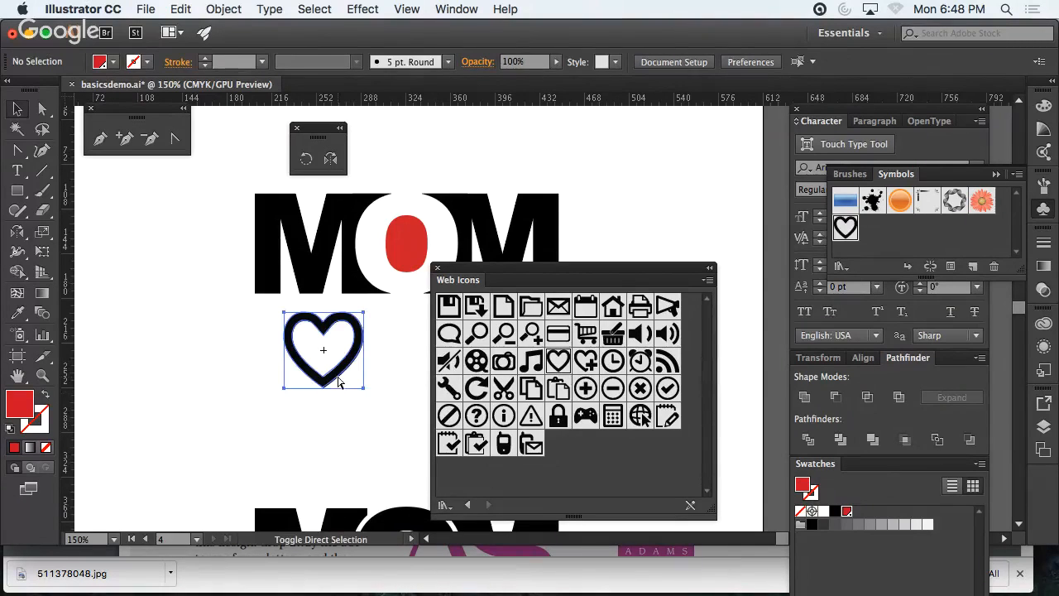
pyautogui.click(346, 446)
pyautogui.click(344, 376)
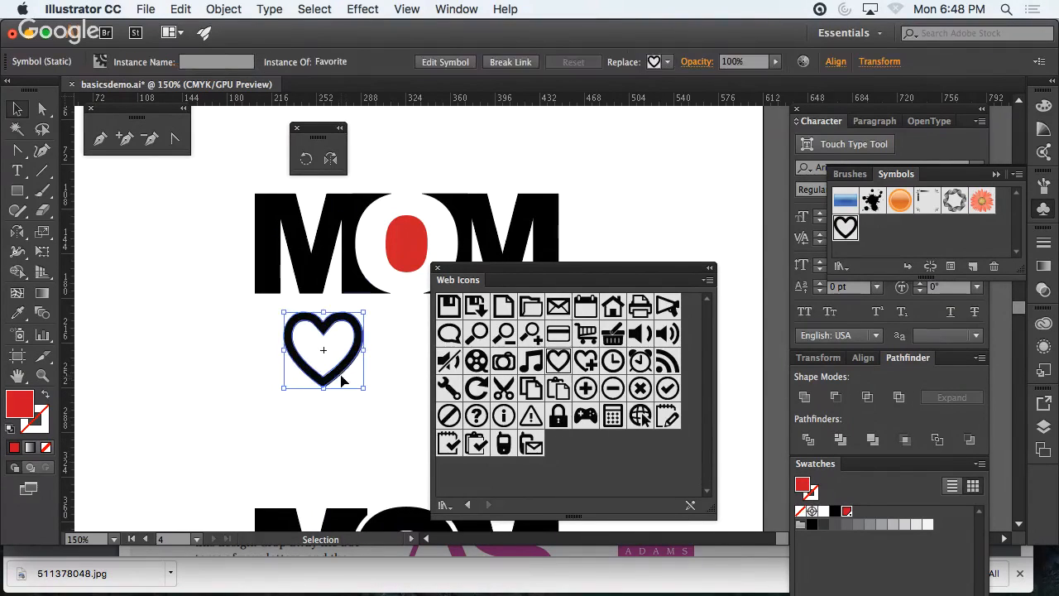
pyautogui.click(221, 8)
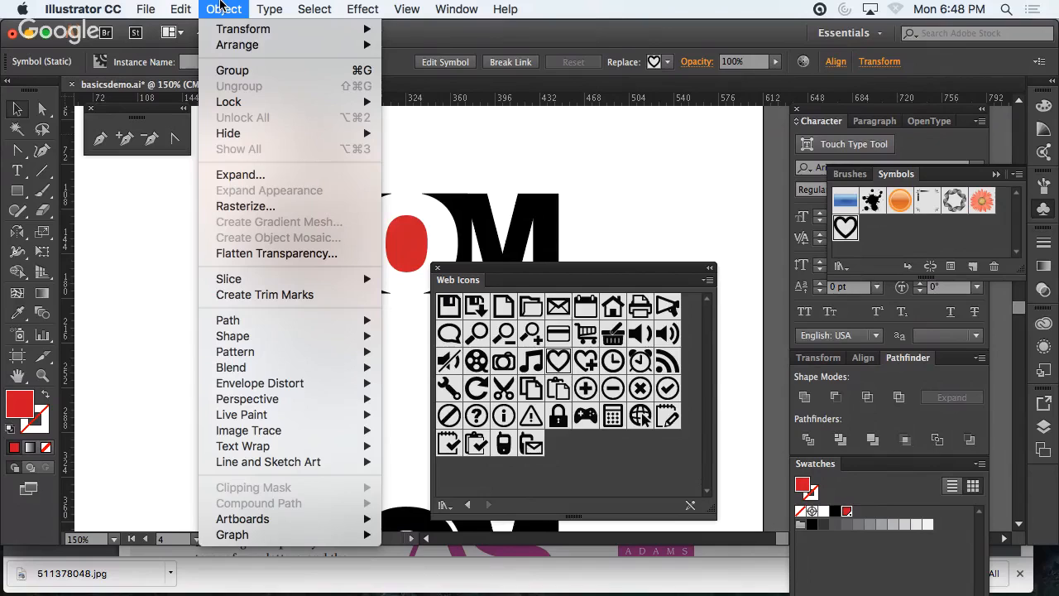
pyautogui.click(282, 176)
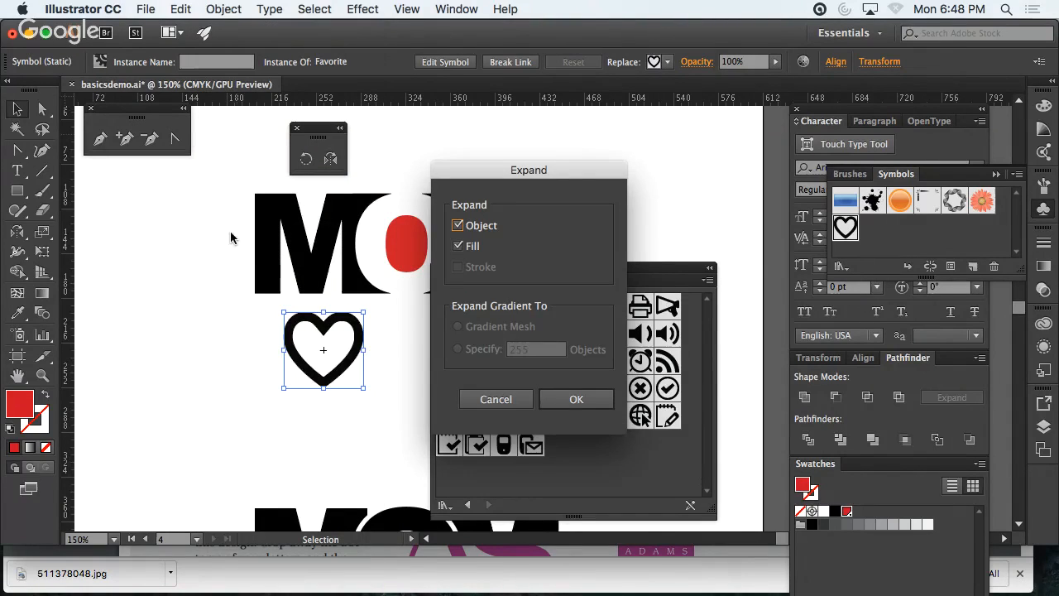
pyautogui.click(572, 400)
pyautogui.click(355, 420)
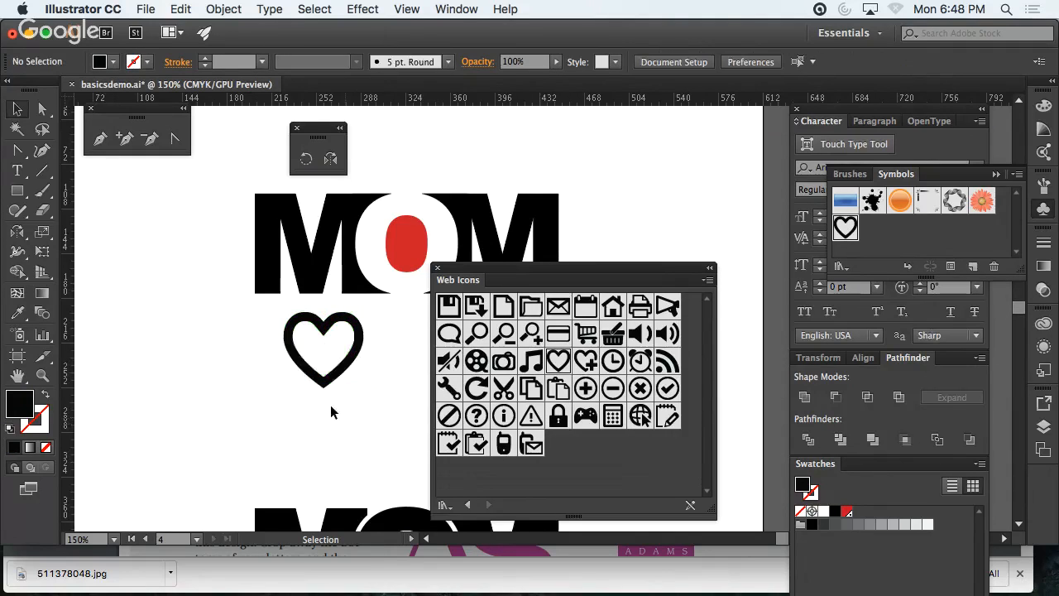
# - Release the expanded heart's compound path, deselect it, and switch to the Direct Selection tool
pyautogui.click(324, 377)
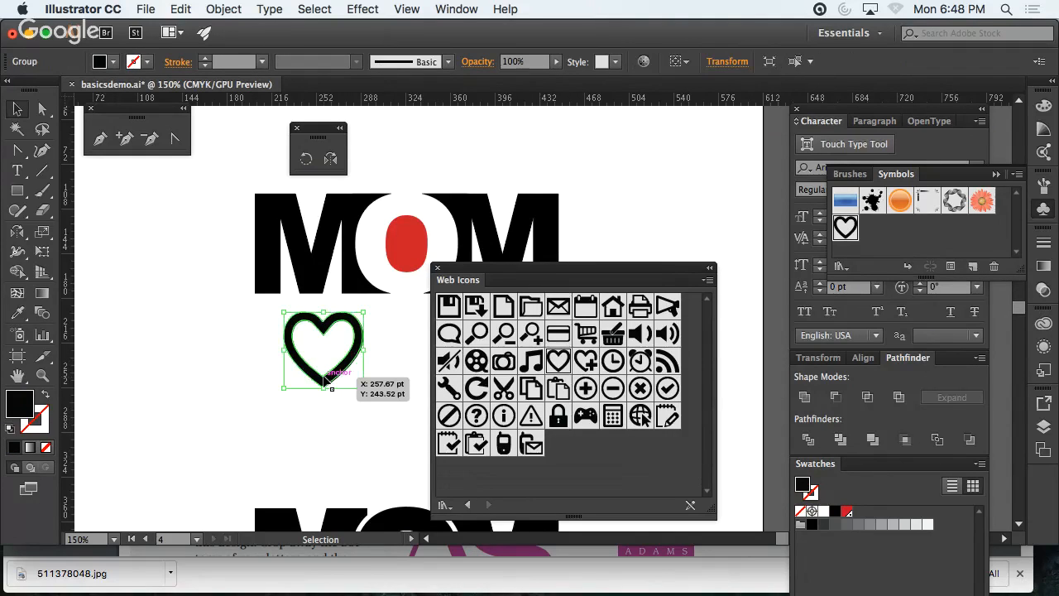
pyautogui.click(224, 9)
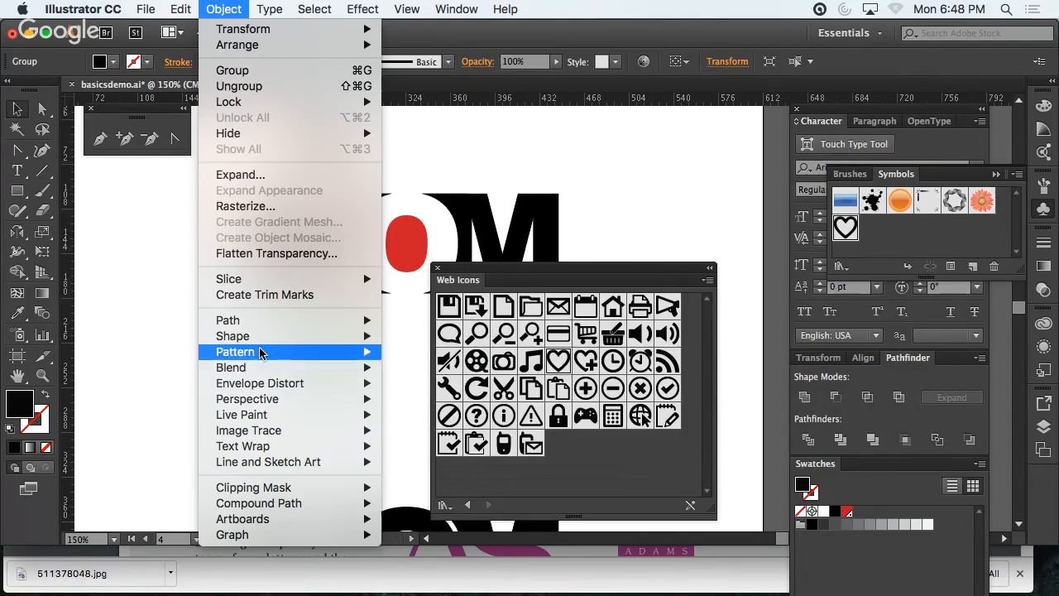
pyautogui.moveTo(306, 509)
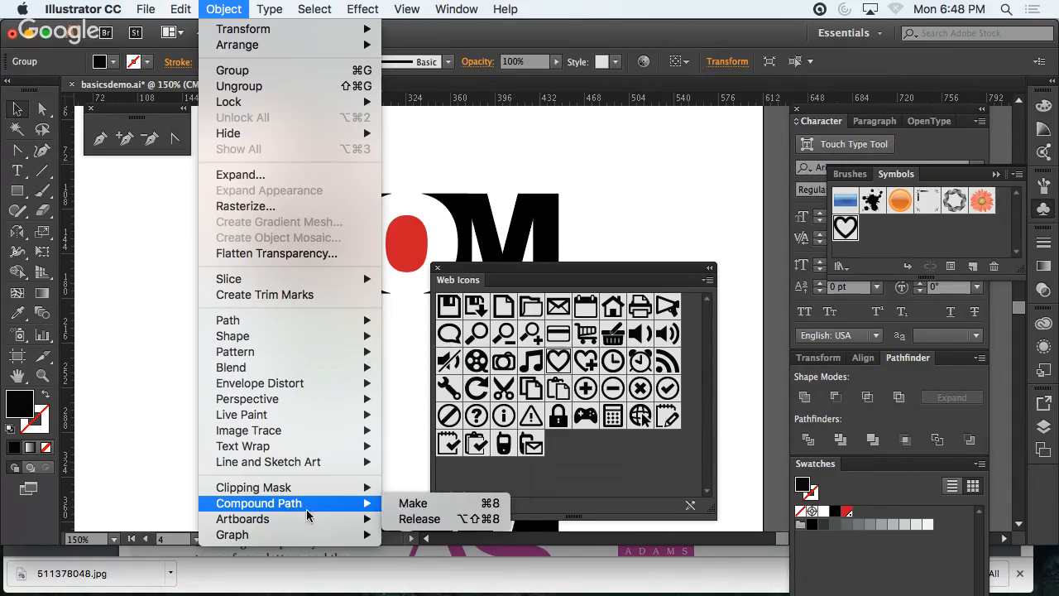
pyautogui.moveTo(354, 490)
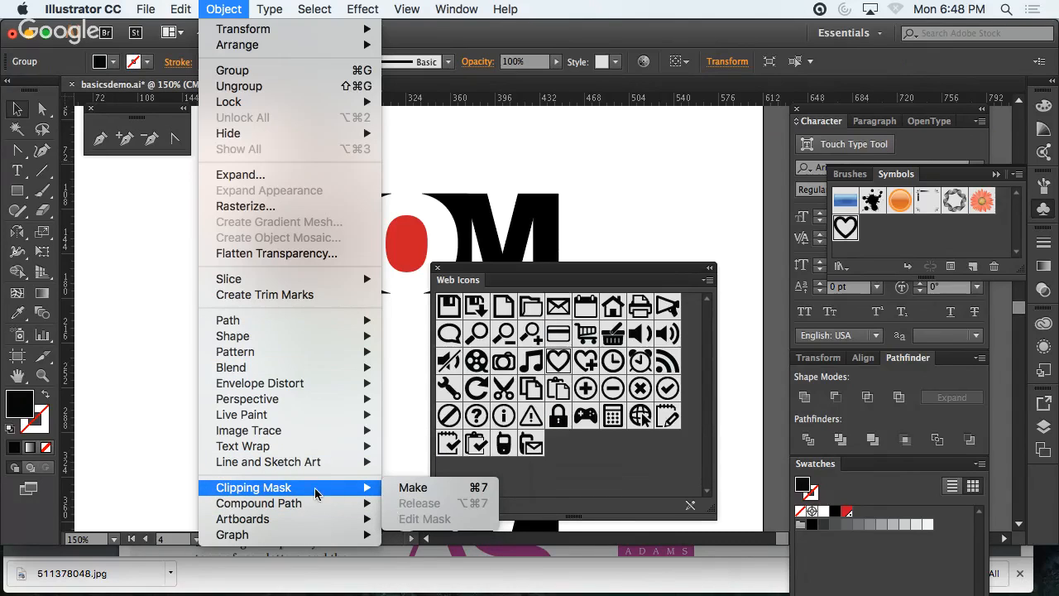
pyautogui.click(419, 519)
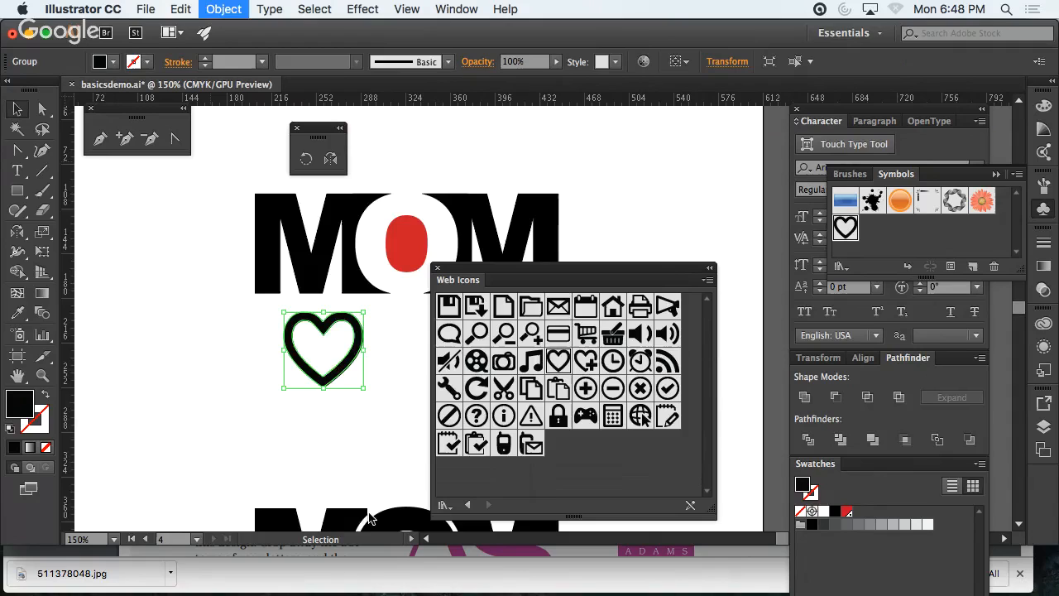
pyautogui.click(338, 450)
pyautogui.click(332, 368)
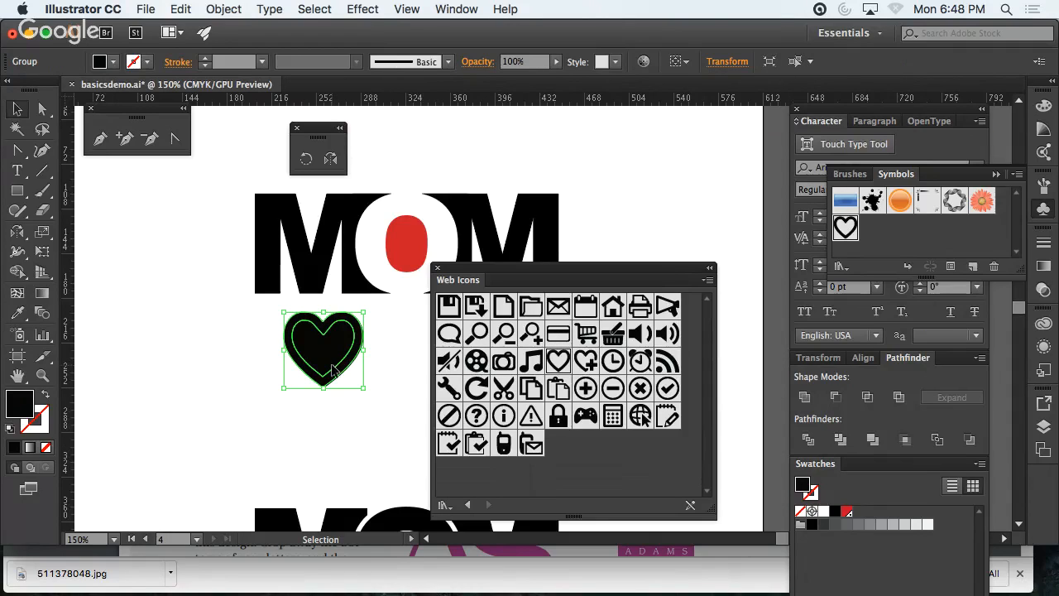
pyautogui.click(238, 389)
pyautogui.press('a')
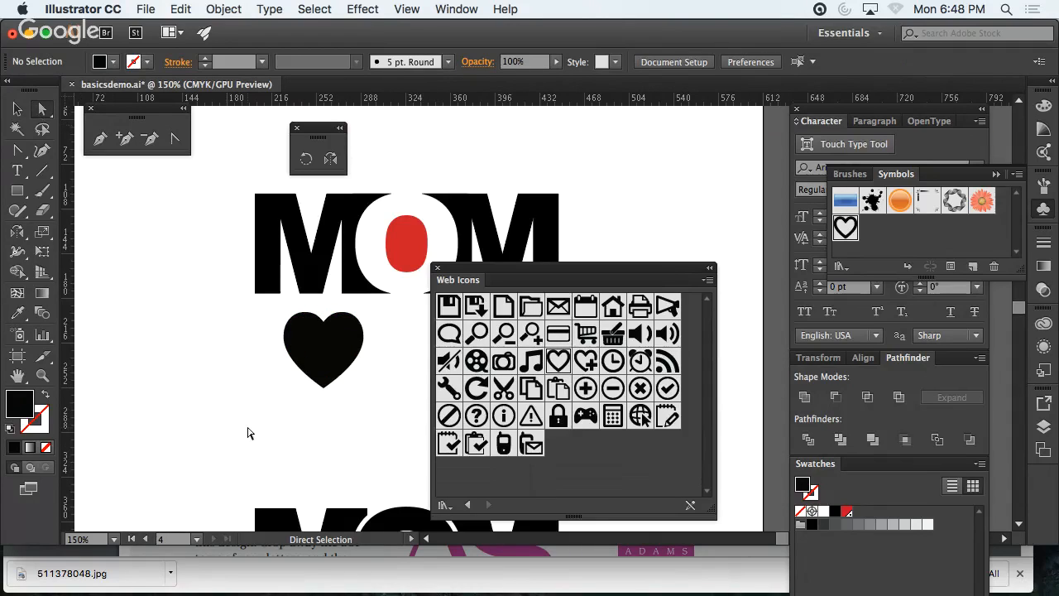
# - Delete the inner path of the heart below the upper MOM and fill the remaining heart with red
pyautogui.click(316, 369)
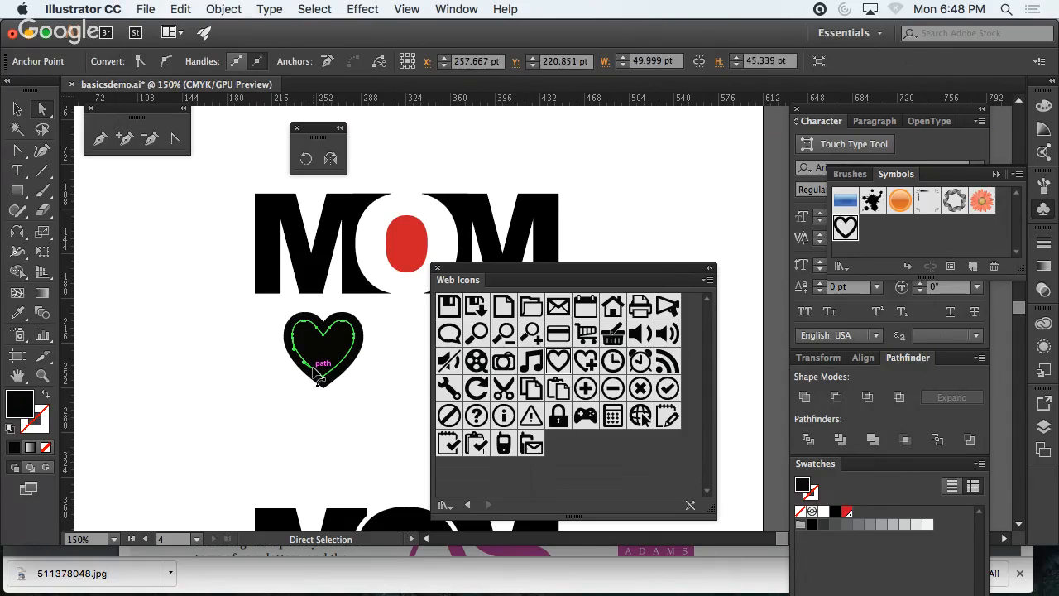
pyautogui.press('Delete')
pyautogui.press('Delete')
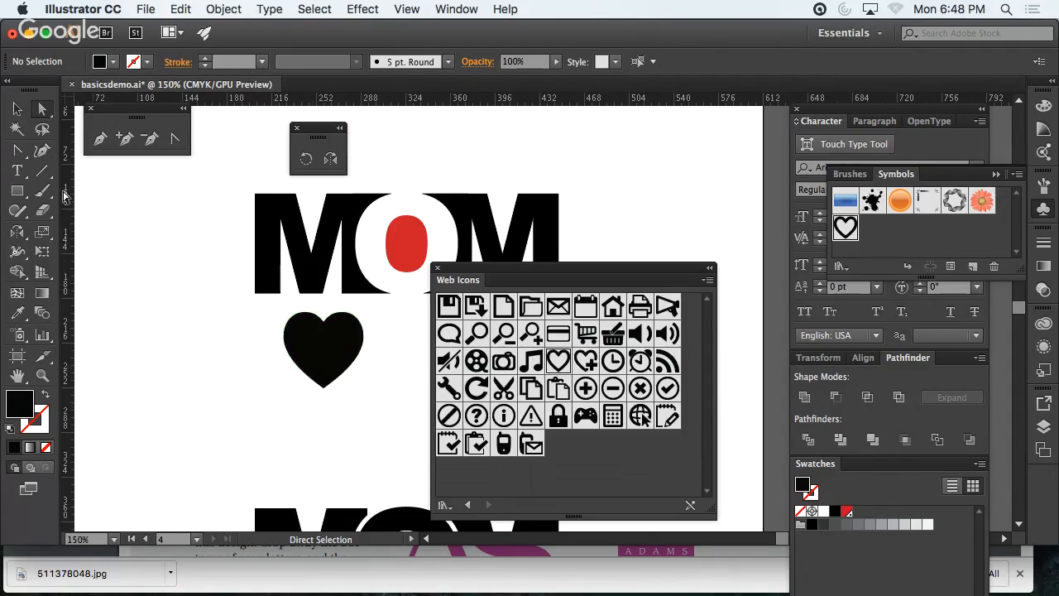
pyautogui.press('v')
pyautogui.click(303, 356)
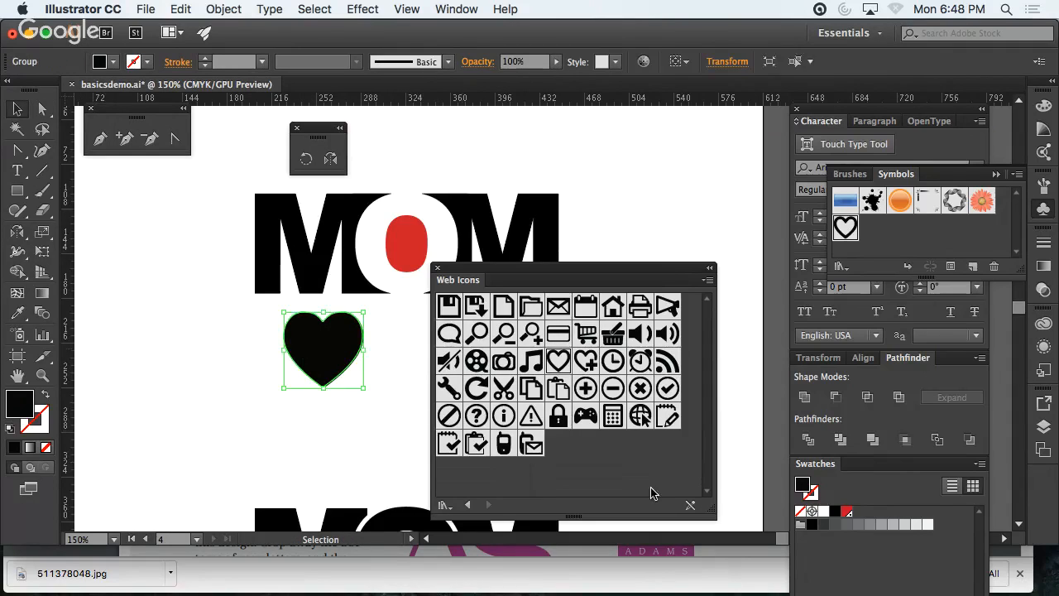
pyautogui.click(846, 512)
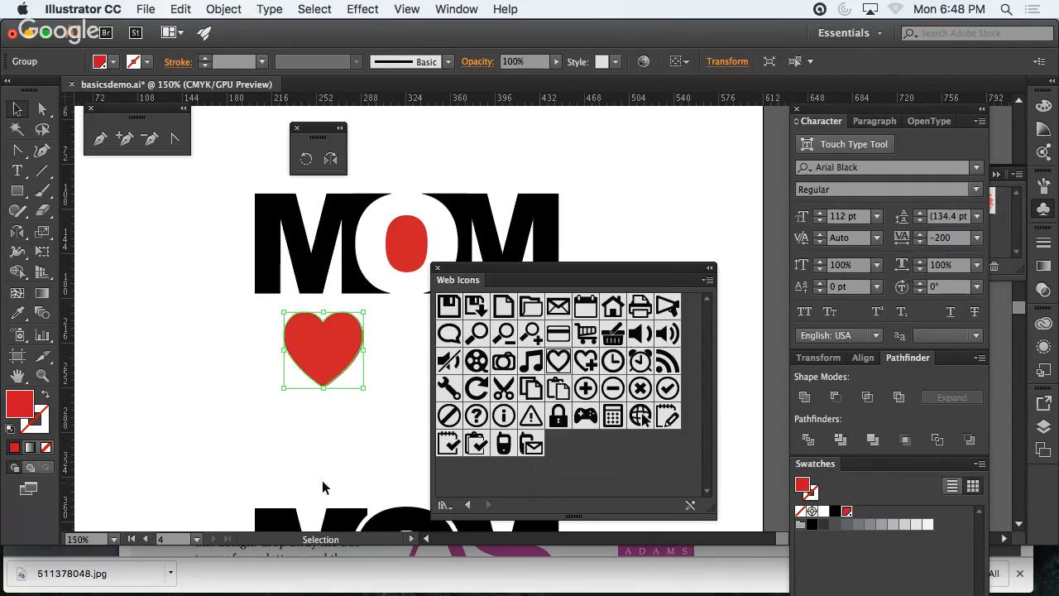
# - Scale the red heart down and place it over the red counter of the O in the upper MOM
pyautogui.click(408, 241)
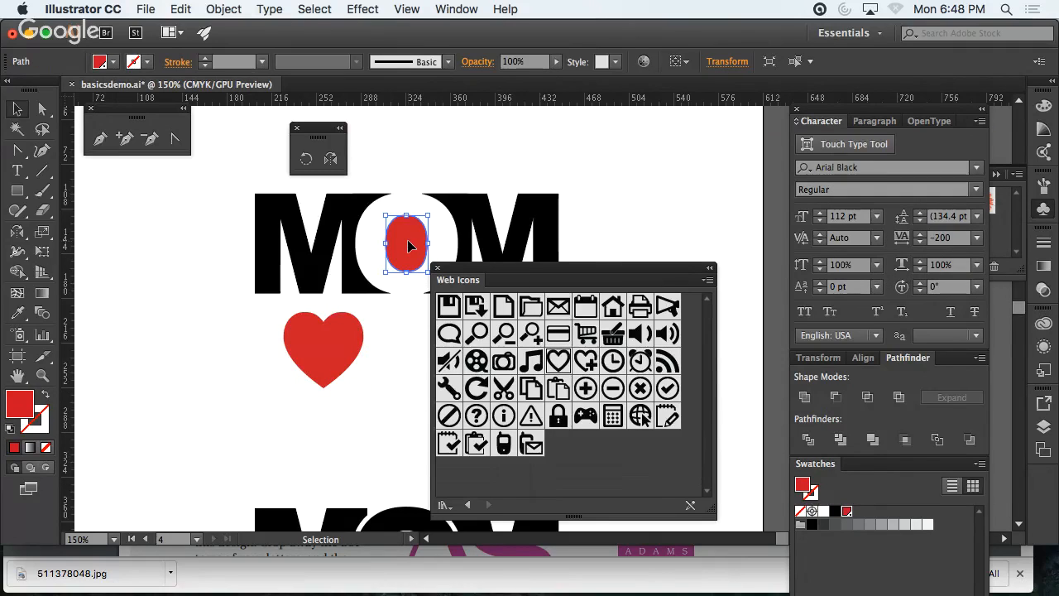
pyautogui.click(334, 439)
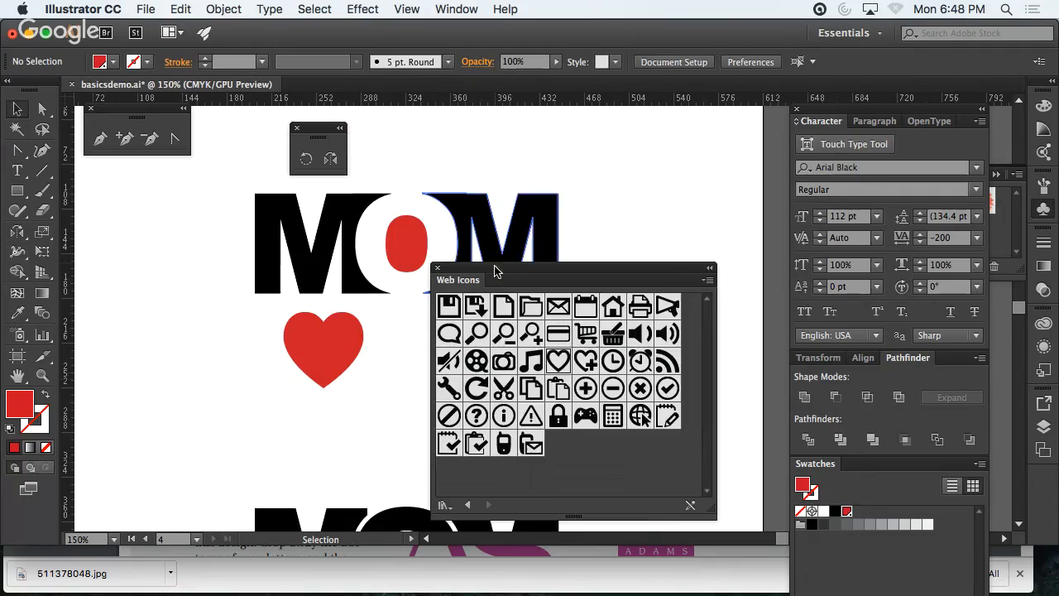
pyautogui.moveTo(495, 272); pyautogui.dragTo(642, 283)
pyautogui.click(320, 352)
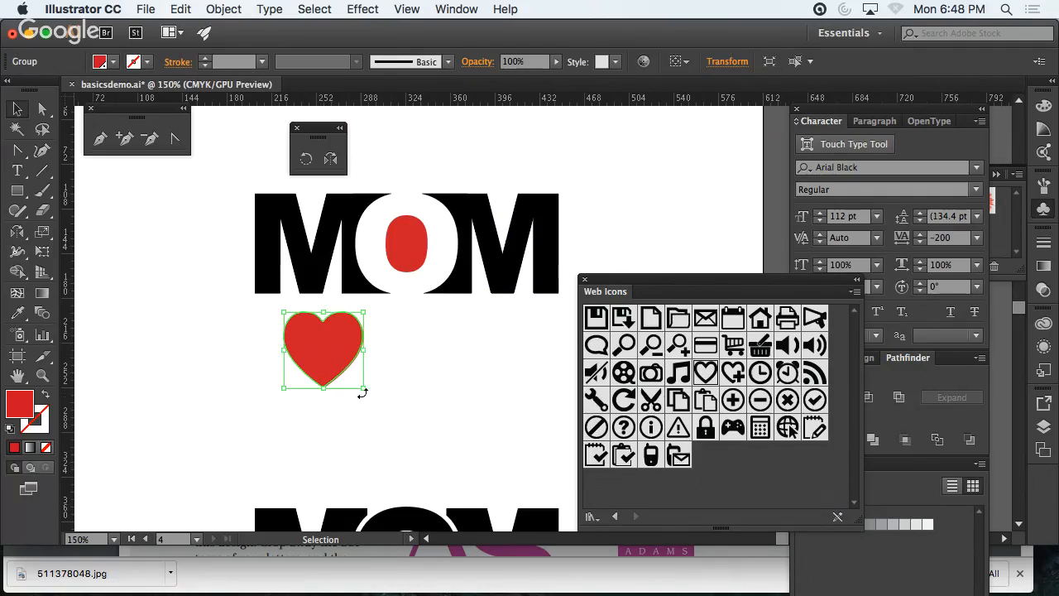
pyautogui.moveTo(363, 389); pyautogui.dragTo(400, 248)
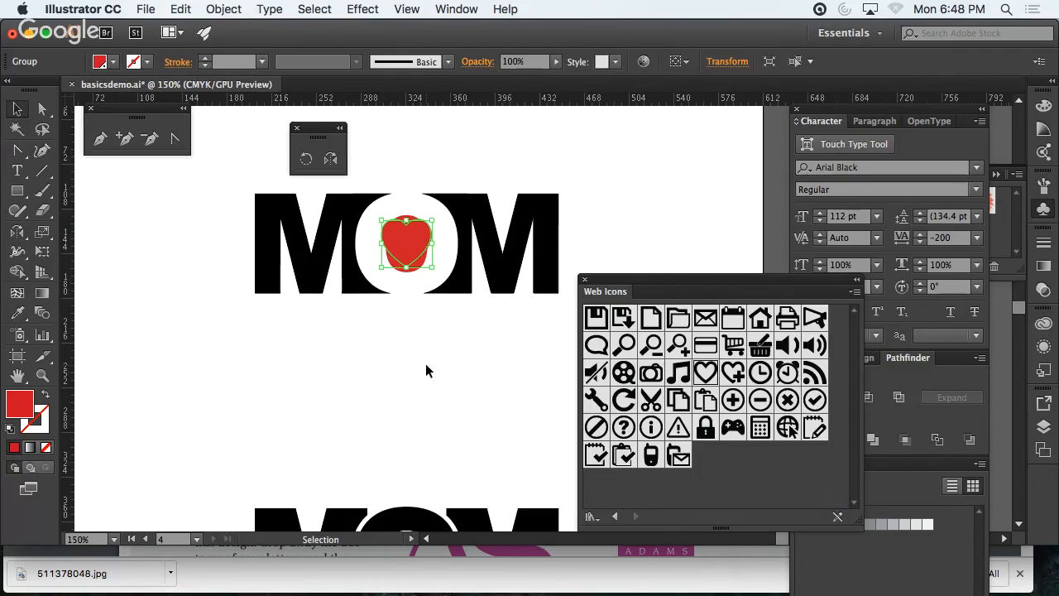
# - Delete the red oval counter behind the heart in the upper MOM
pyautogui.click(426, 369)
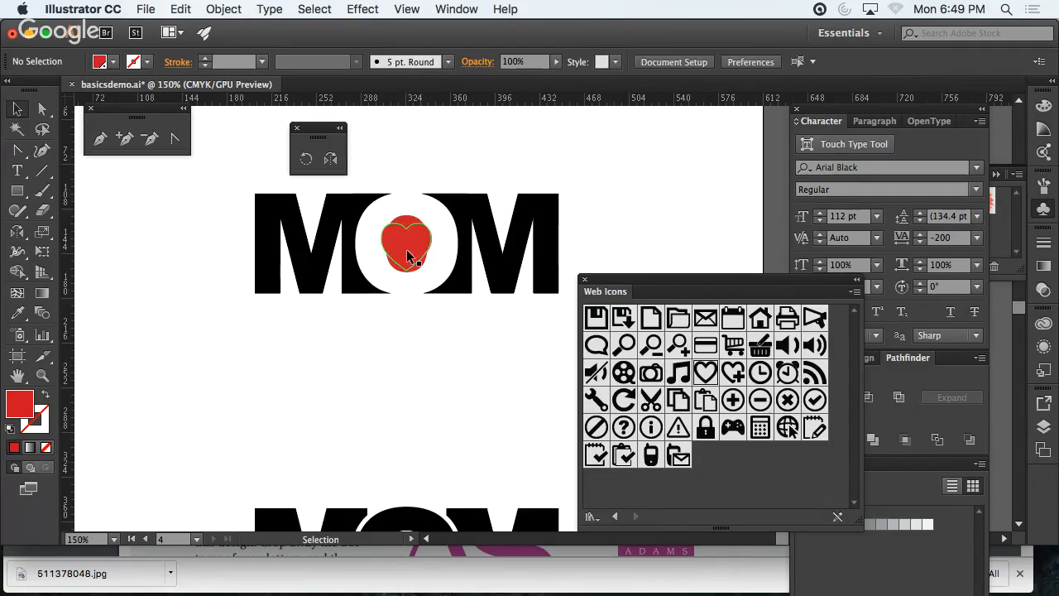
pyautogui.click(413, 221)
pyautogui.press('Delete')
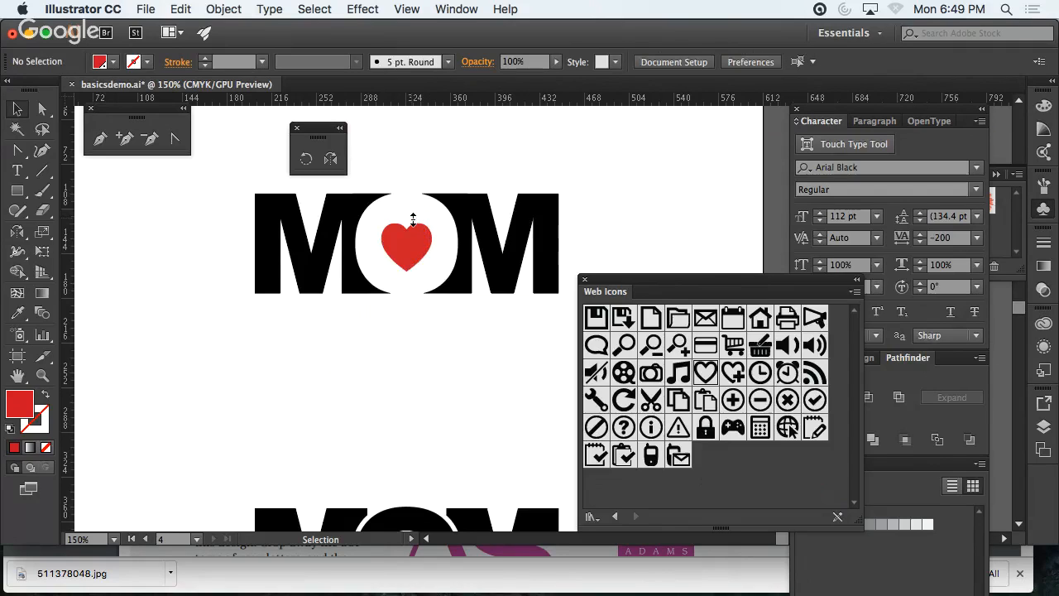
# - Draw a horizontal line segment below the upper MOM and show the full set of Stroke options
pyautogui.click(43, 172)
pyautogui.moveTo(229, 391); pyautogui.dragTo(437, 391)
pyautogui.click(472, 9)
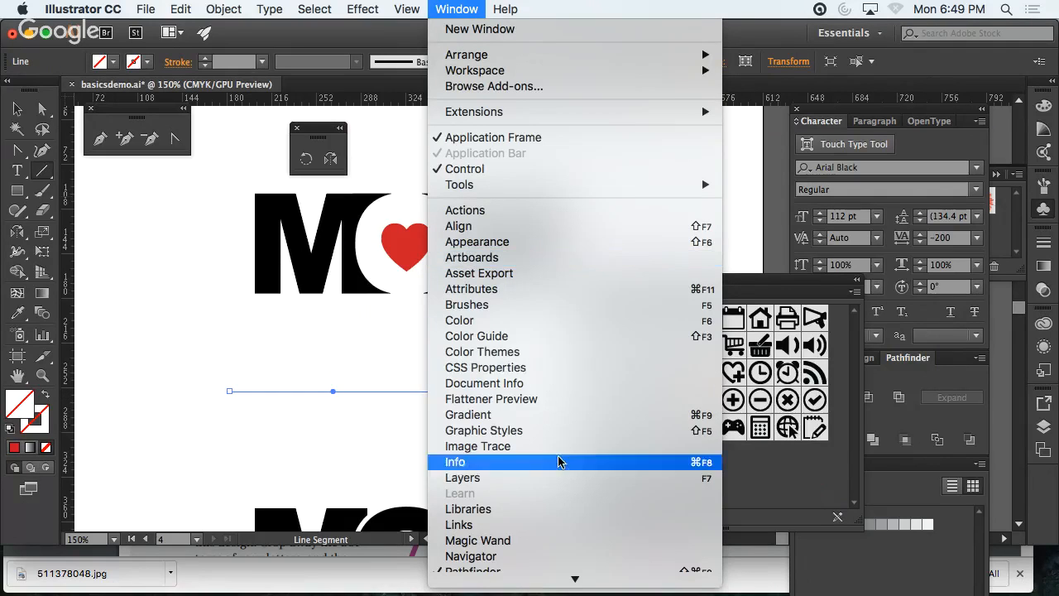
pyautogui.scroll(-5, 521, 447)
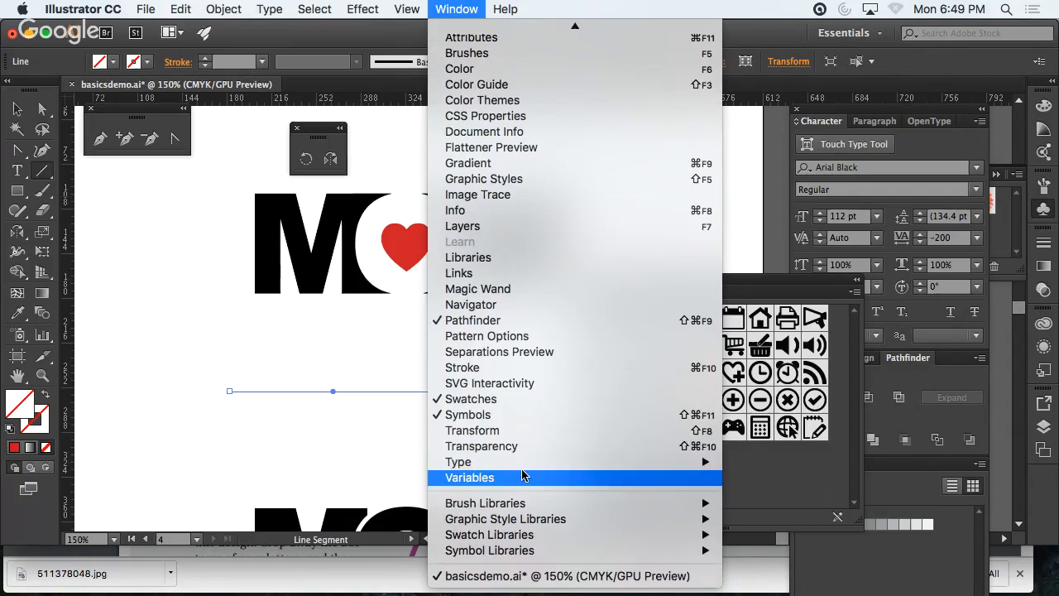
pyautogui.click(532, 367)
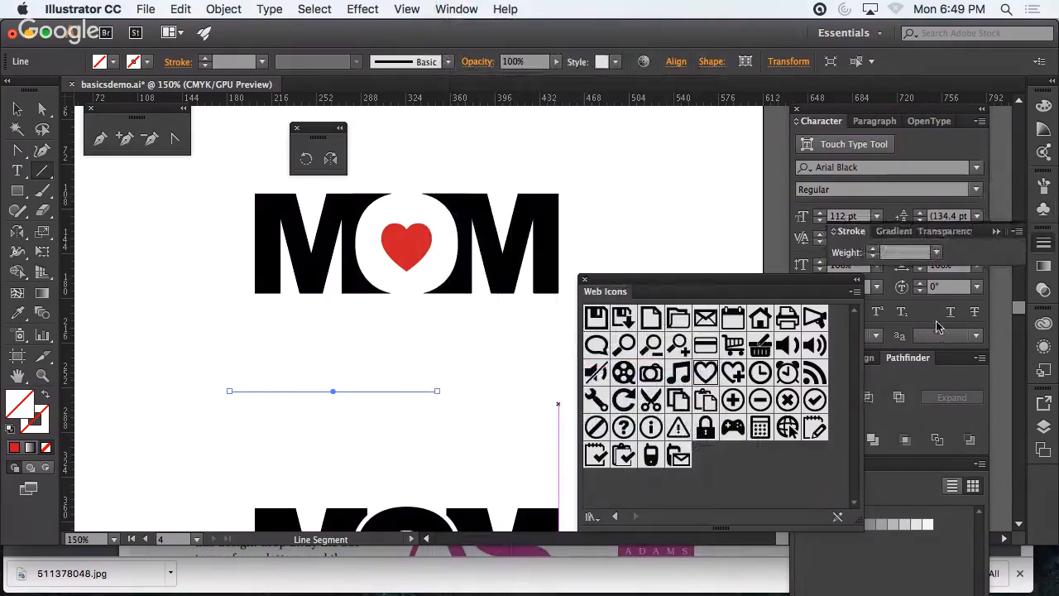
pyautogui.click(1015, 232)
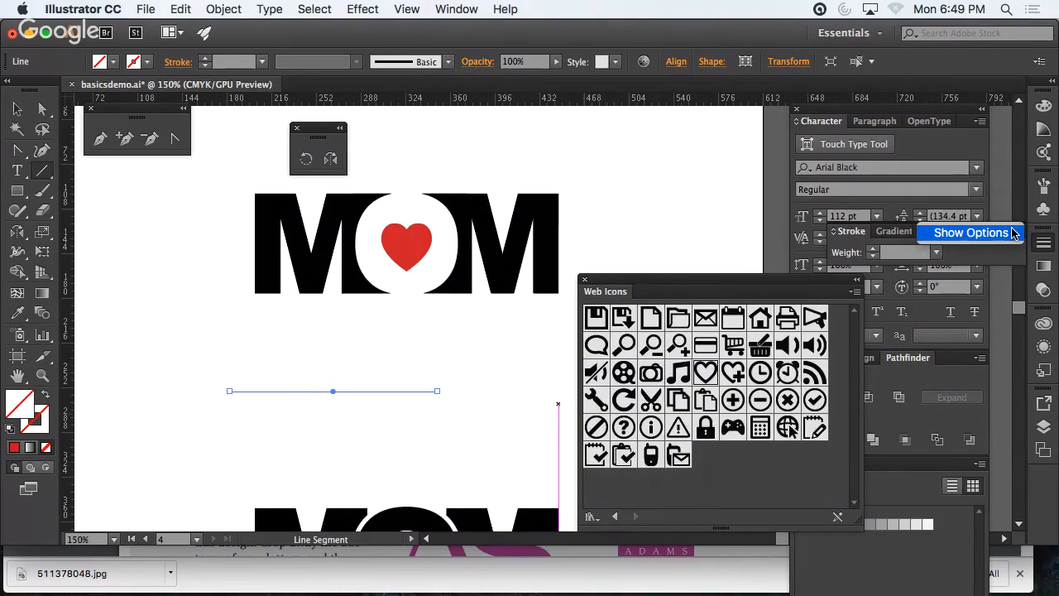
pyautogui.click(971, 232)
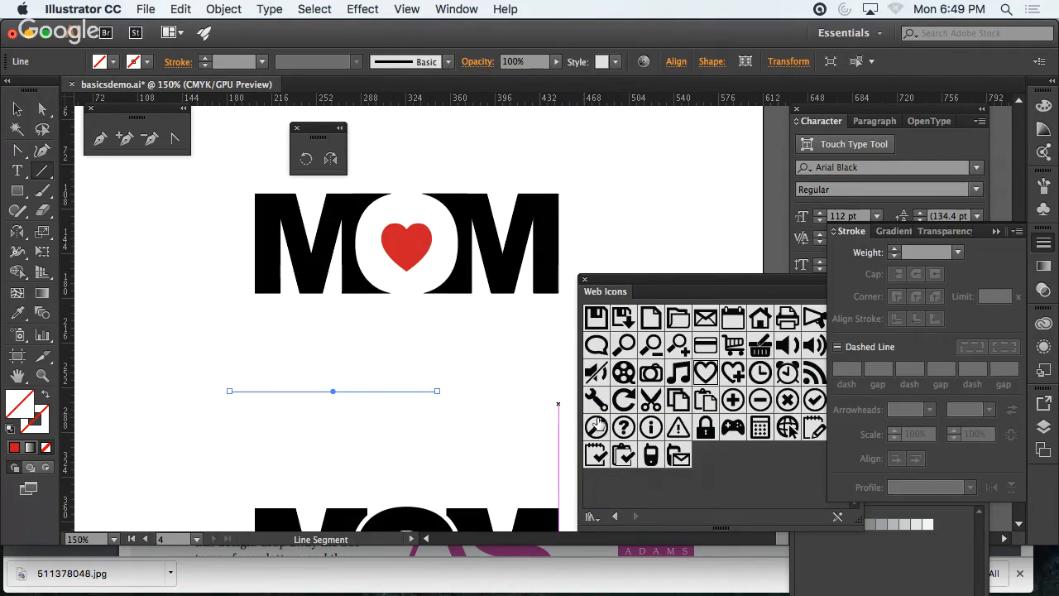
# - Apply a black stroke to the horizontal line below the upper MOM
pyautogui.click(17, 108)
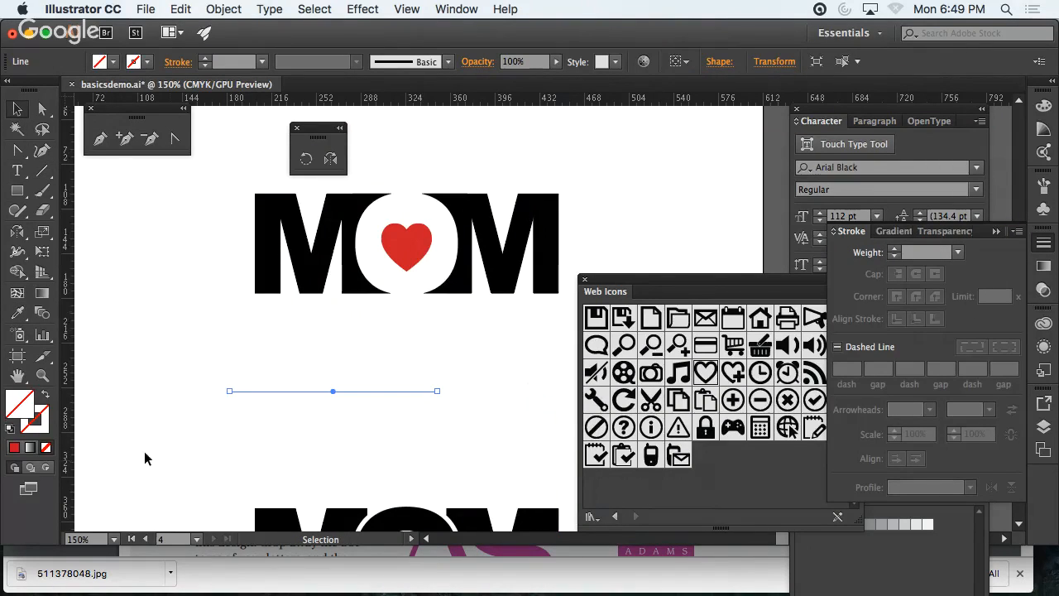
pyautogui.click(25, 428)
pyautogui.click(898, 503)
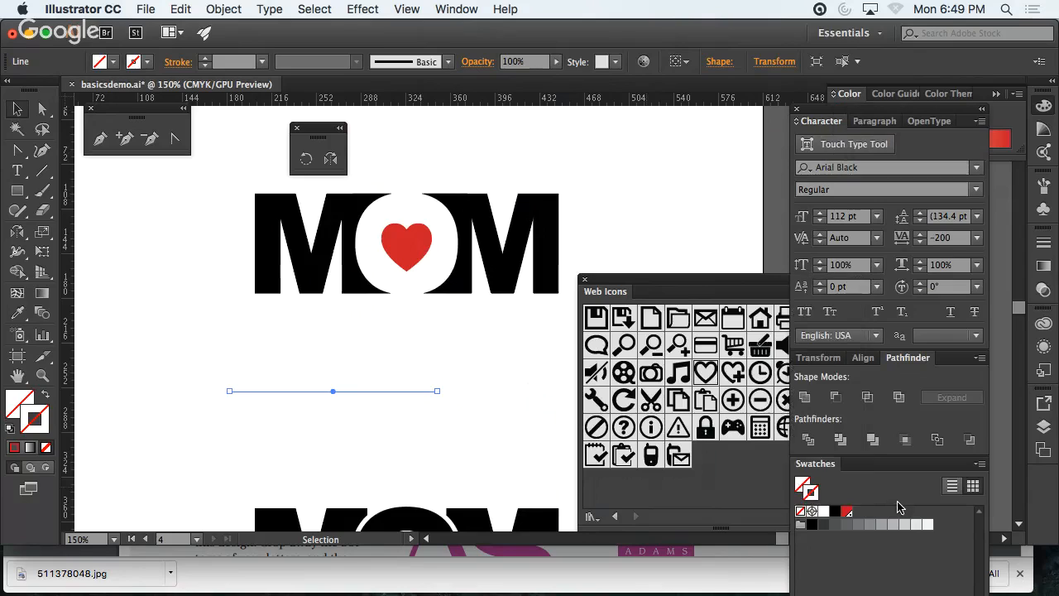
pyautogui.click(812, 525)
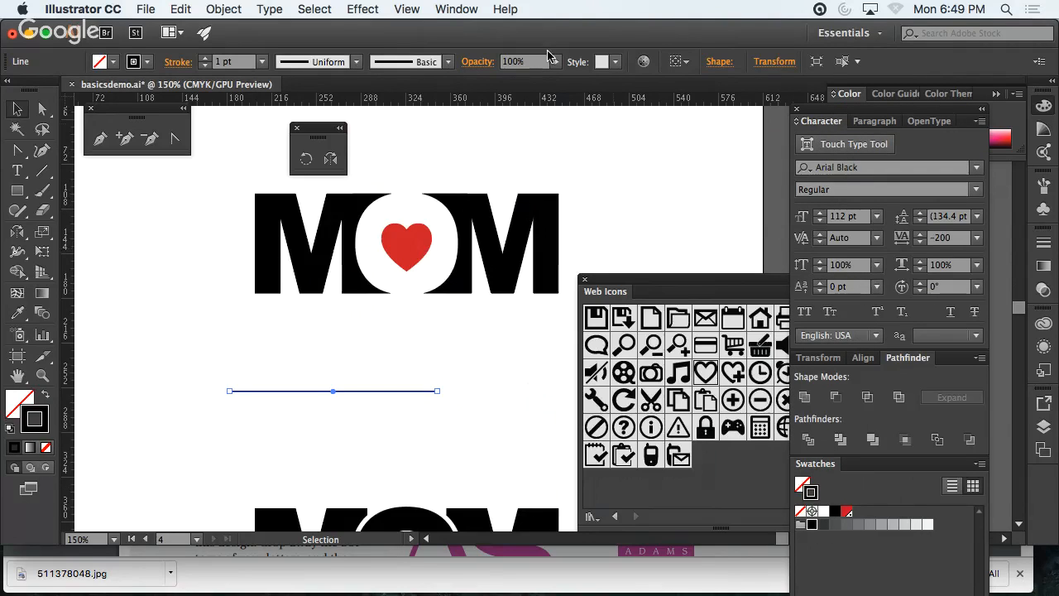
# - Turn the line into an arrow with the Arrow 5 arrowhead at its right end and Arrow 18 feathers at its left end
pyautogui.click(465, 9)
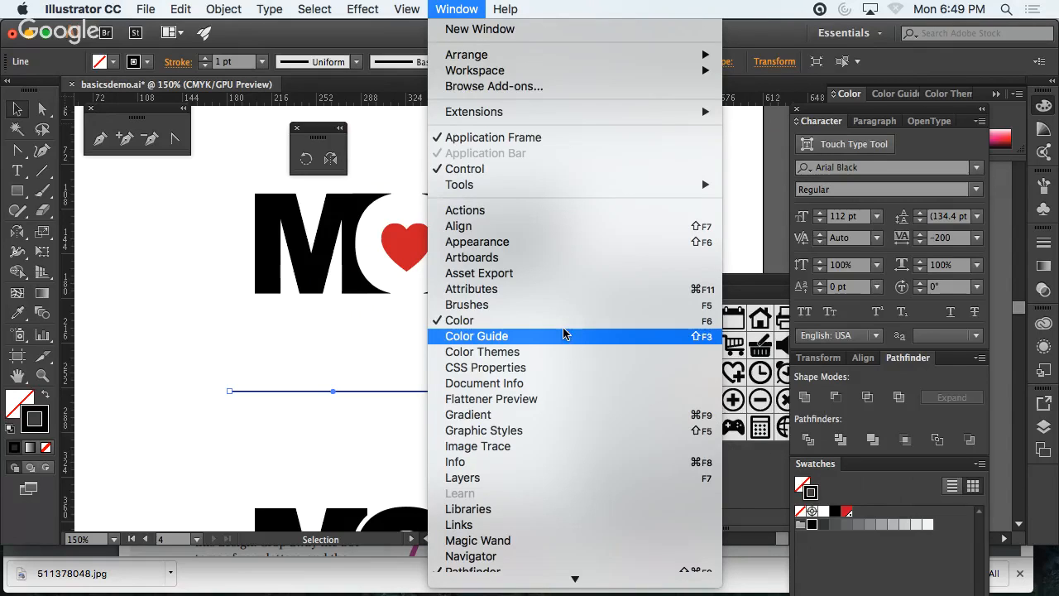
pyautogui.moveTo(604, 585)
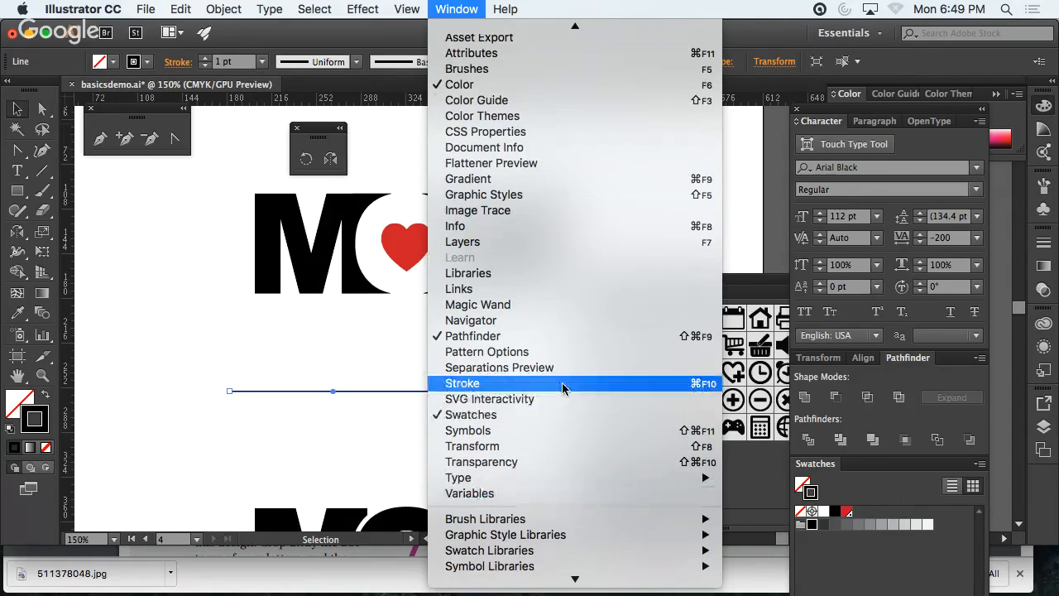
pyautogui.click(563, 387)
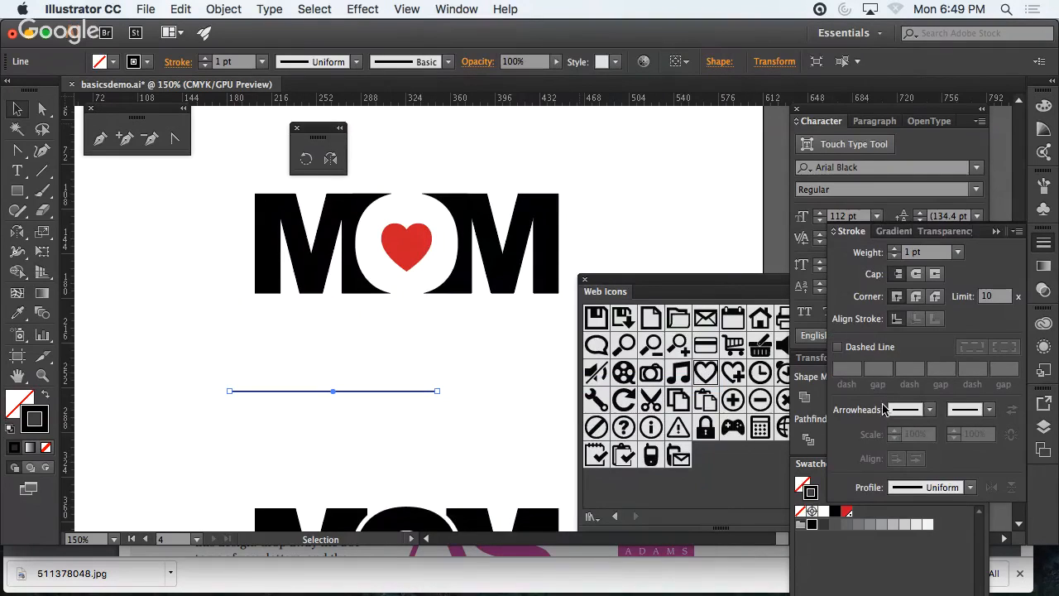
pyautogui.click(990, 410)
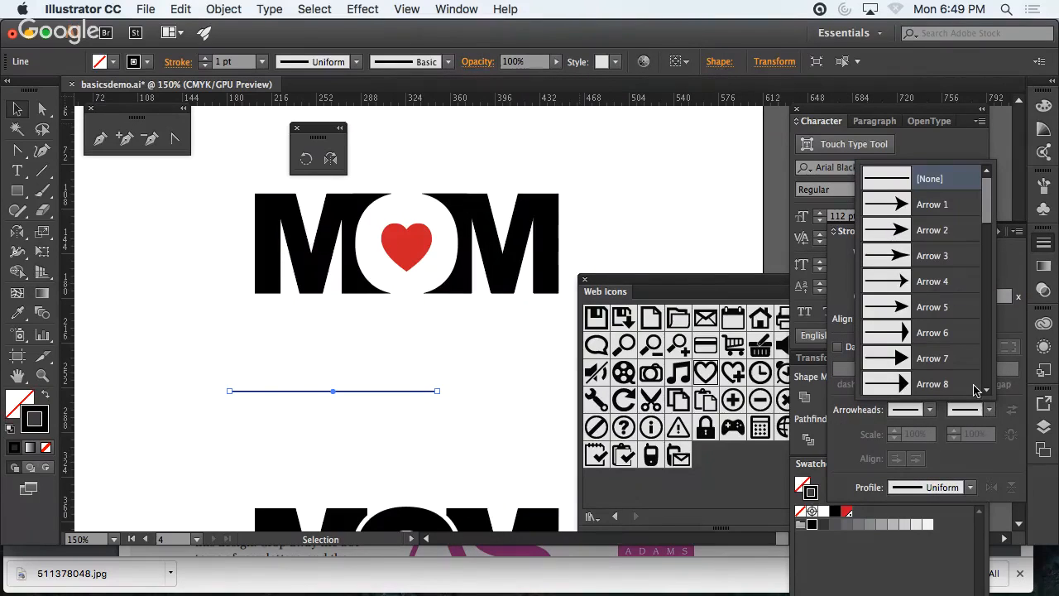
pyautogui.click(928, 312)
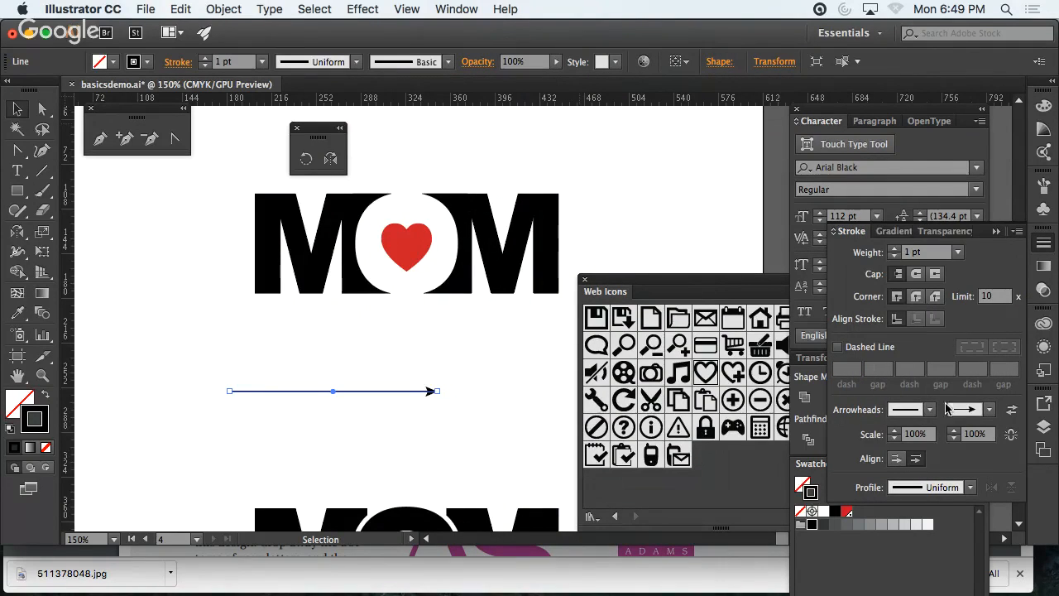
pyautogui.click(931, 410)
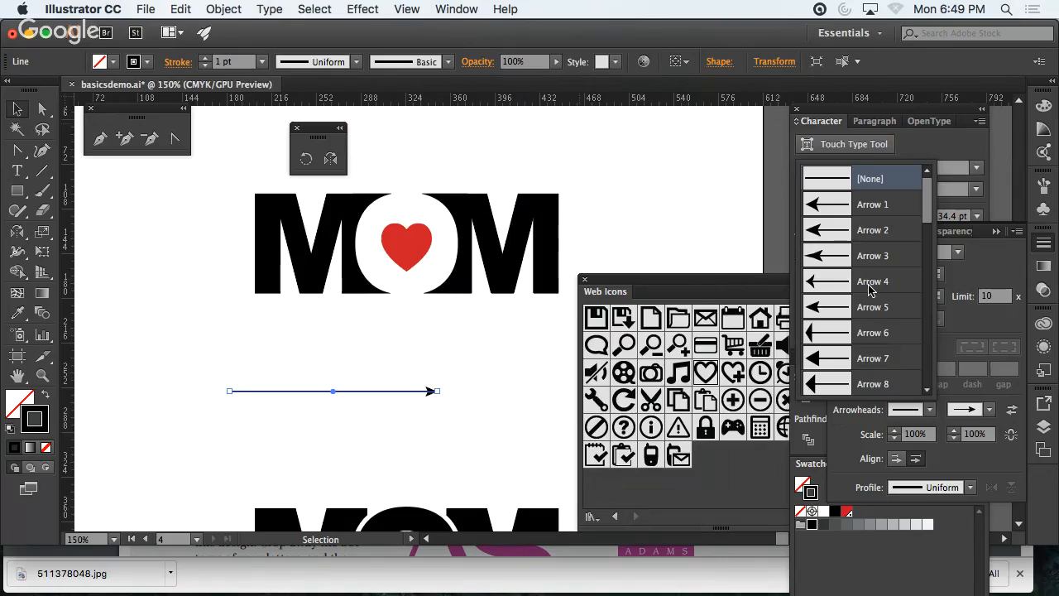
pyautogui.moveTo(927, 217); pyautogui.dragTo(935, 284)
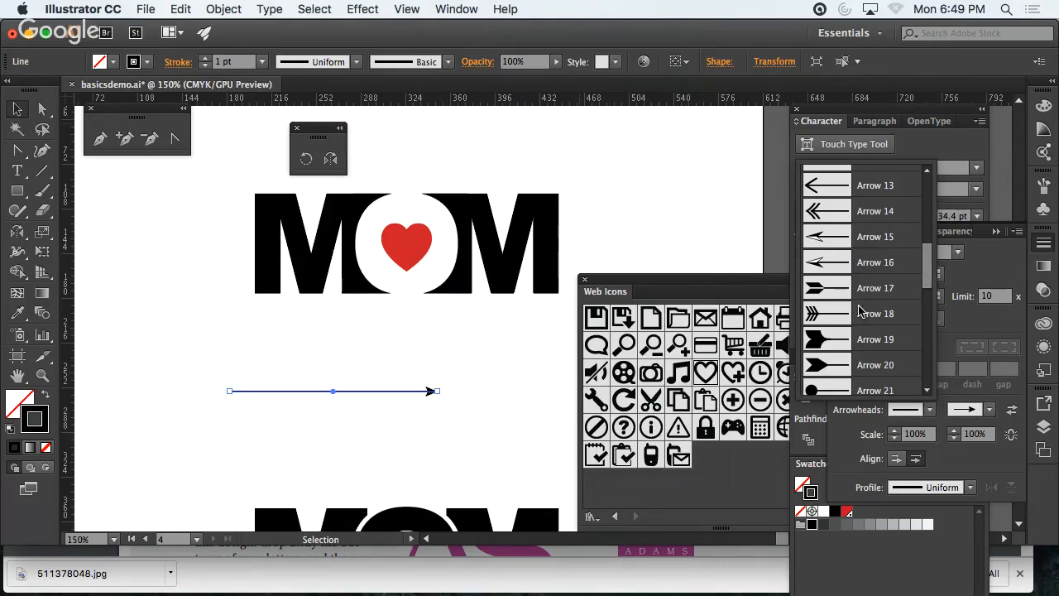
pyautogui.click(835, 320)
pyautogui.click(445, 415)
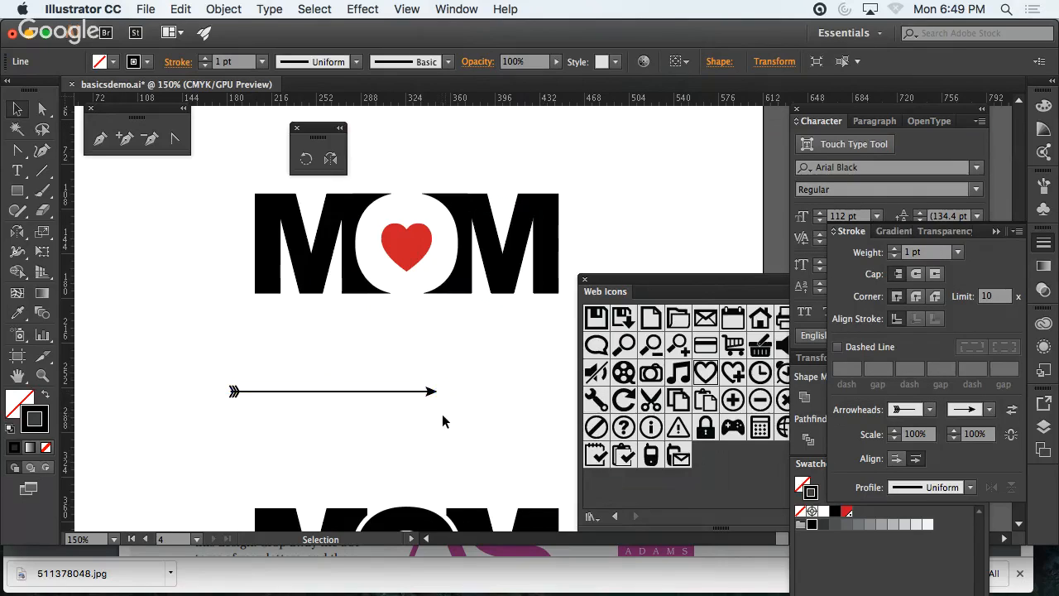
# - Place the arrow across the red heart and shorten both ends so it fits inside the white O
pyautogui.moveTo(338, 391); pyautogui.dragTo(406, 247)
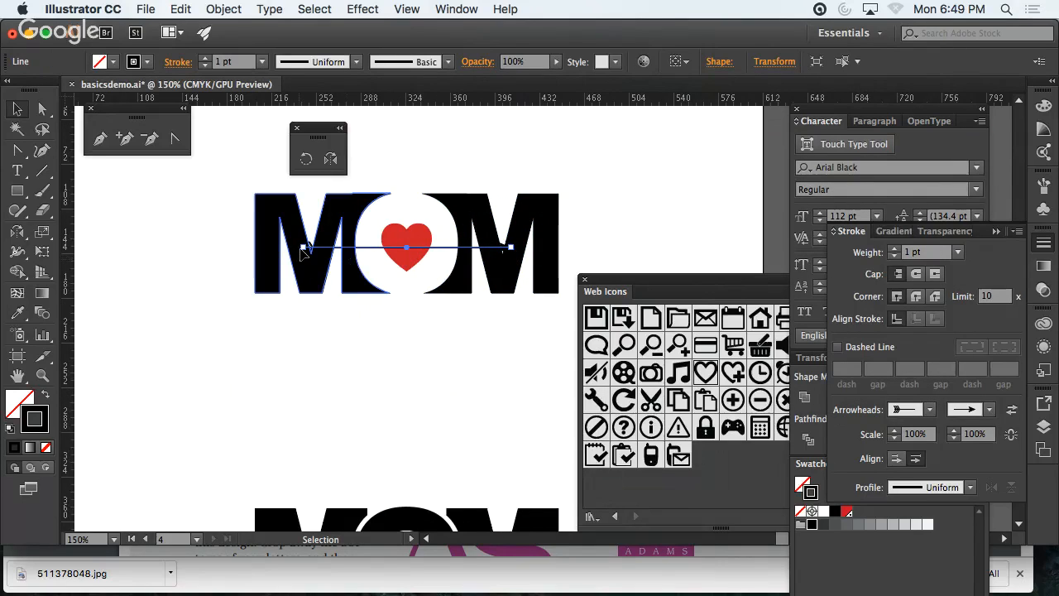
pyautogui.moveTo(303, 247); pyautogui.dragTo(365, 248)
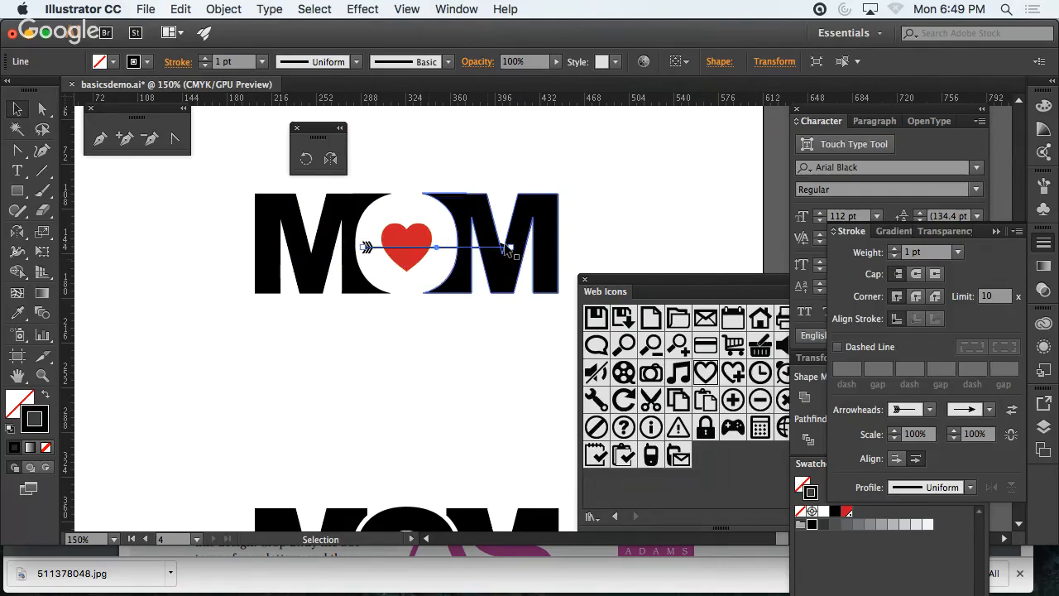
pyautogui.moveTo(509, 247); pyautogui.dragTo(448, 250)
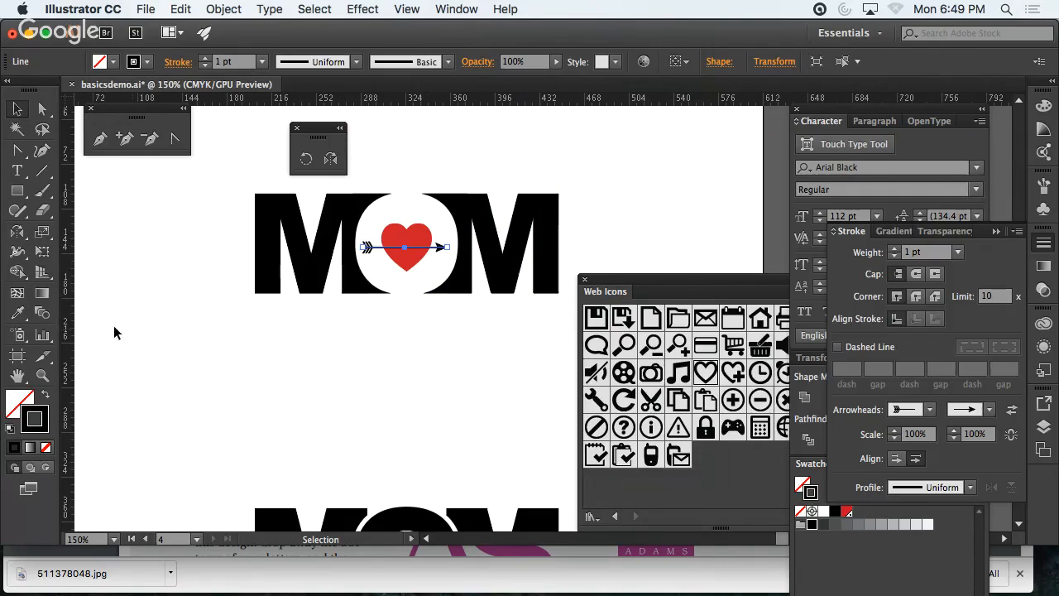
pyautogui.click(22, 216)
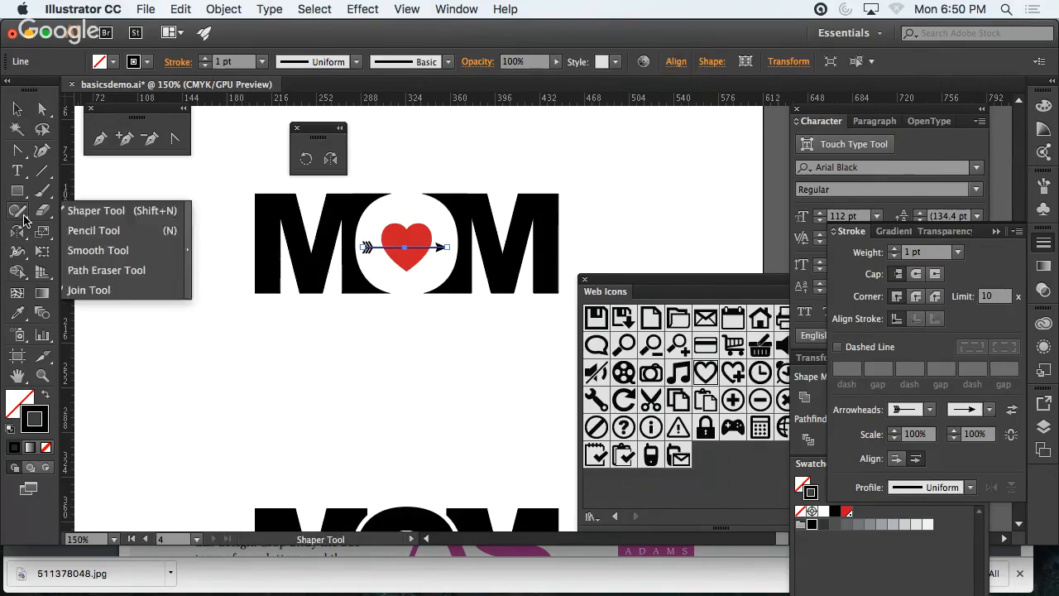
pyautogui.click(75, 210)
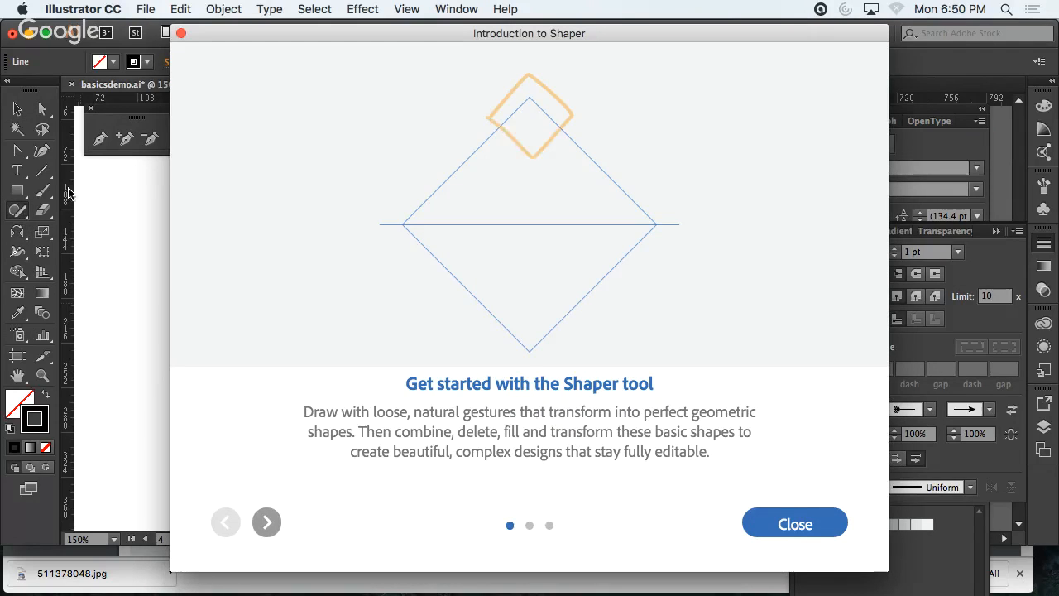
pyautogui.click(801, 523)
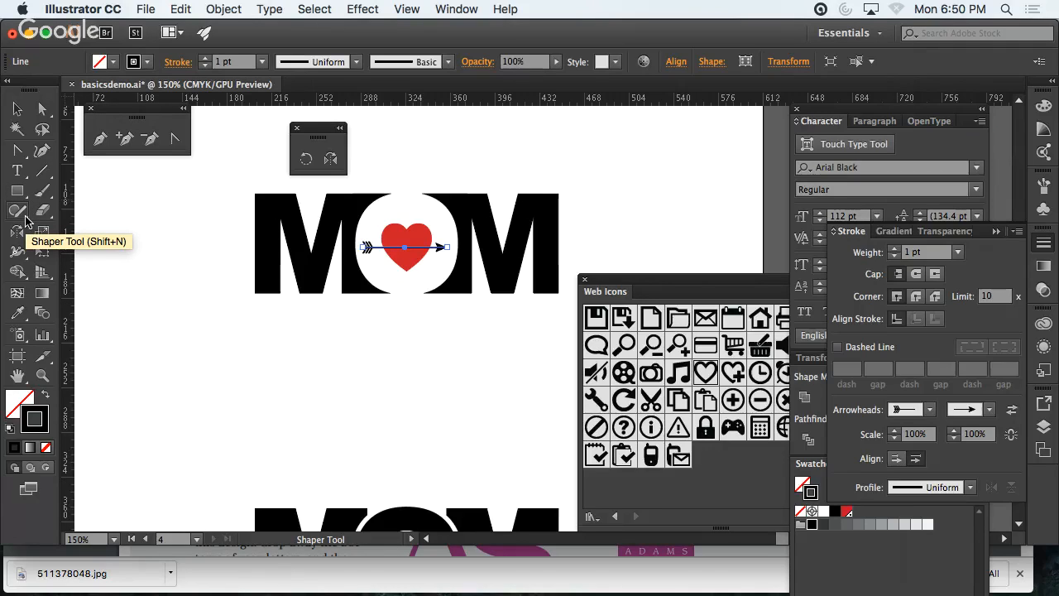
pyautogui.click(26, 213)
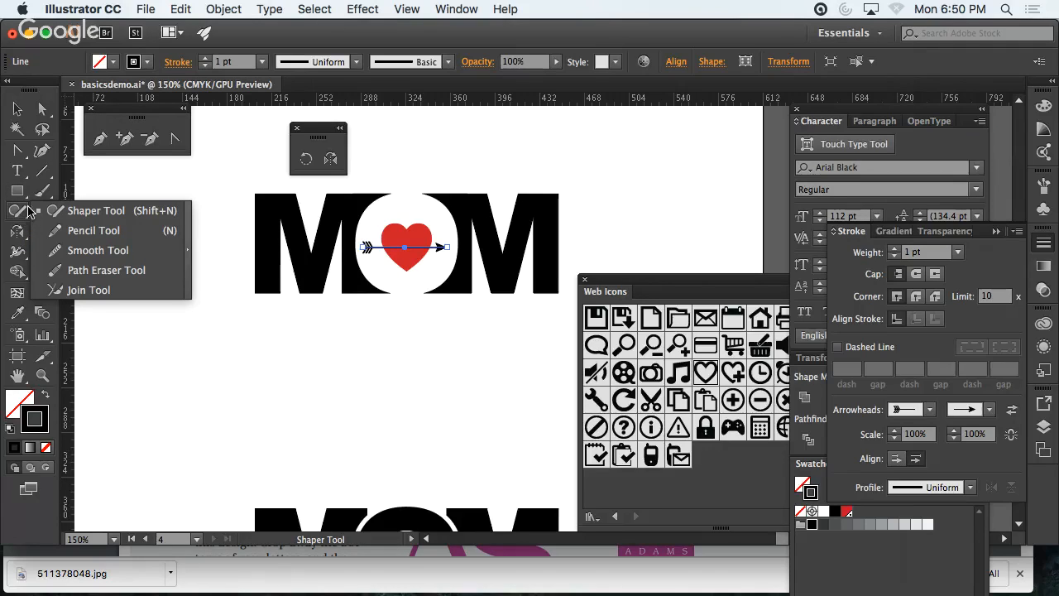
pyautogui.moveTo(24, 236); pyautogui.dragTo(66, 238)
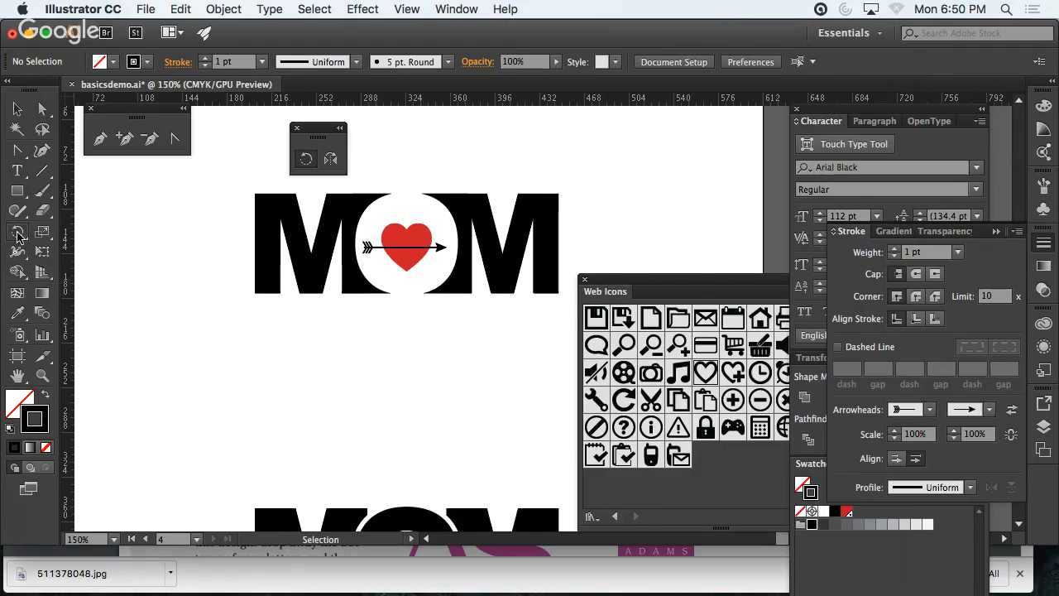
pyautogui.doubleClick(17, 231)
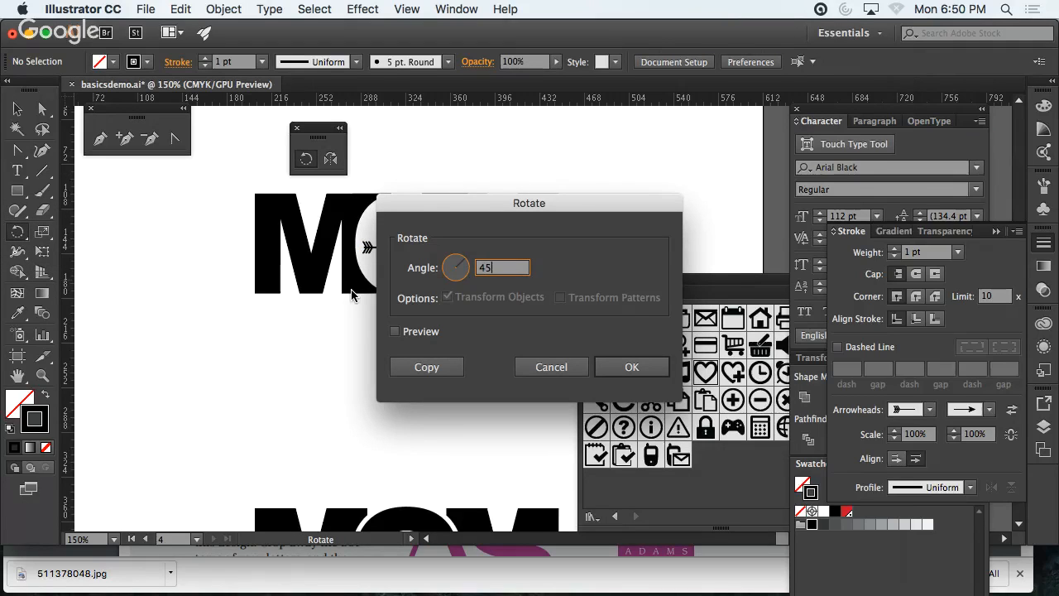
pyautogui.press('Escape')
pyautogui.doubleClick(18, 235)
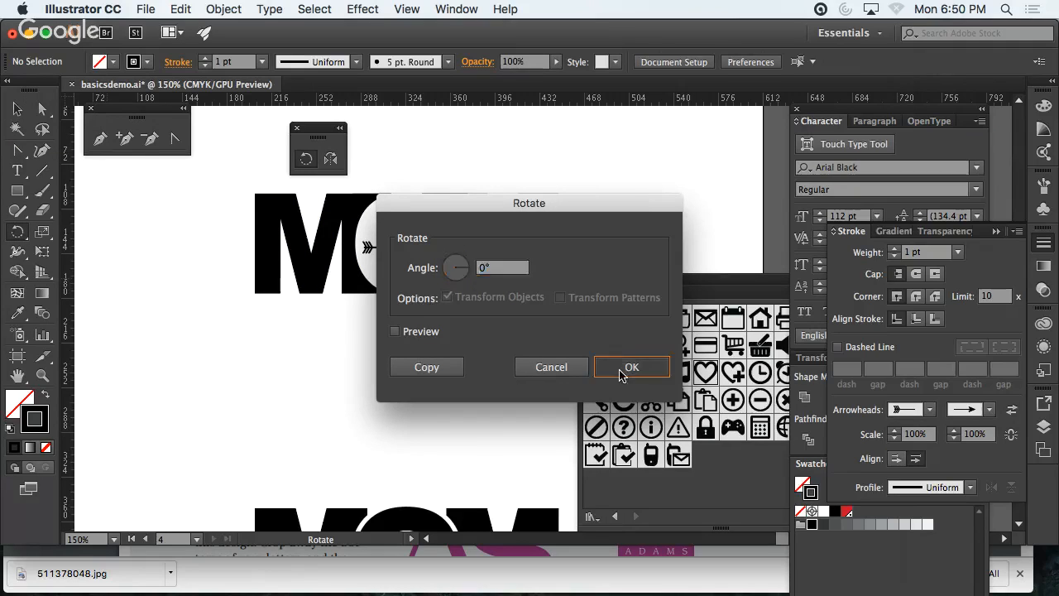
pyautogui.click(620, 368)
# - Rotate the arrow over the red heart by 45°
pyautogui.click(18, 110)
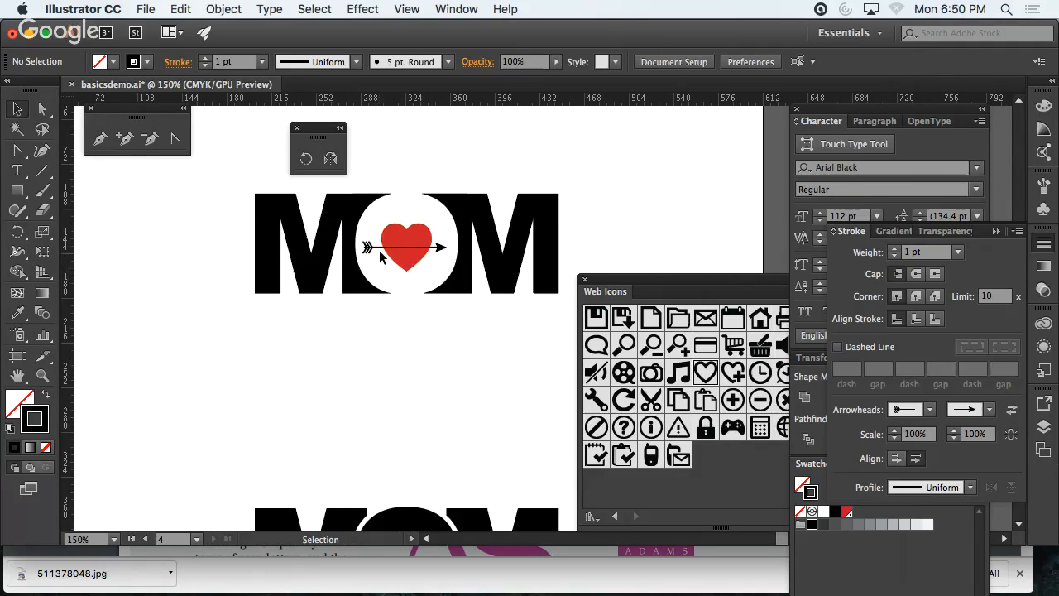
pyautogui.click(389, 247)
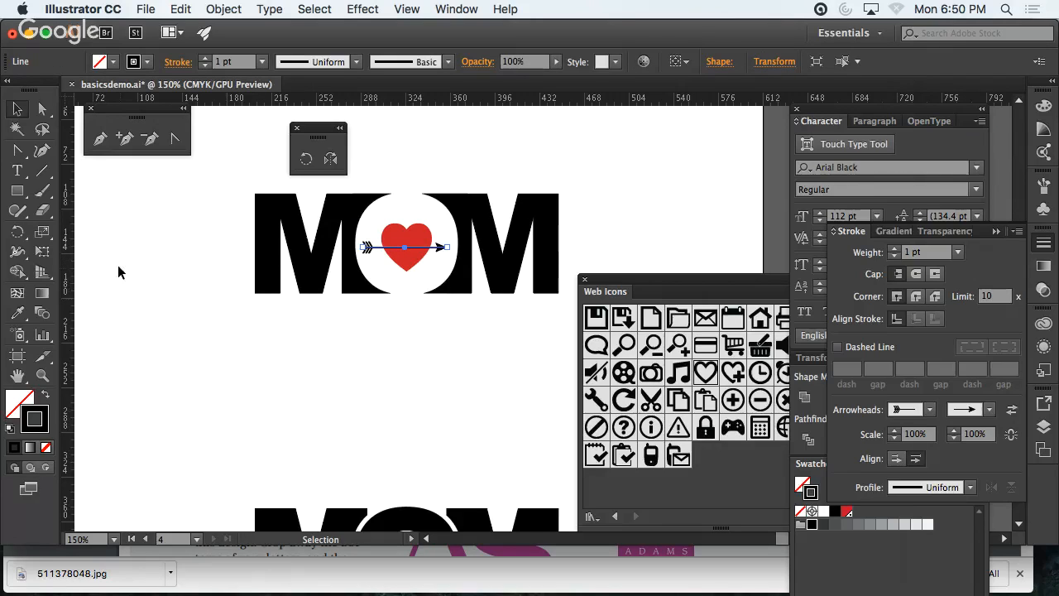
pyautogui.doubleClick(18, 233)
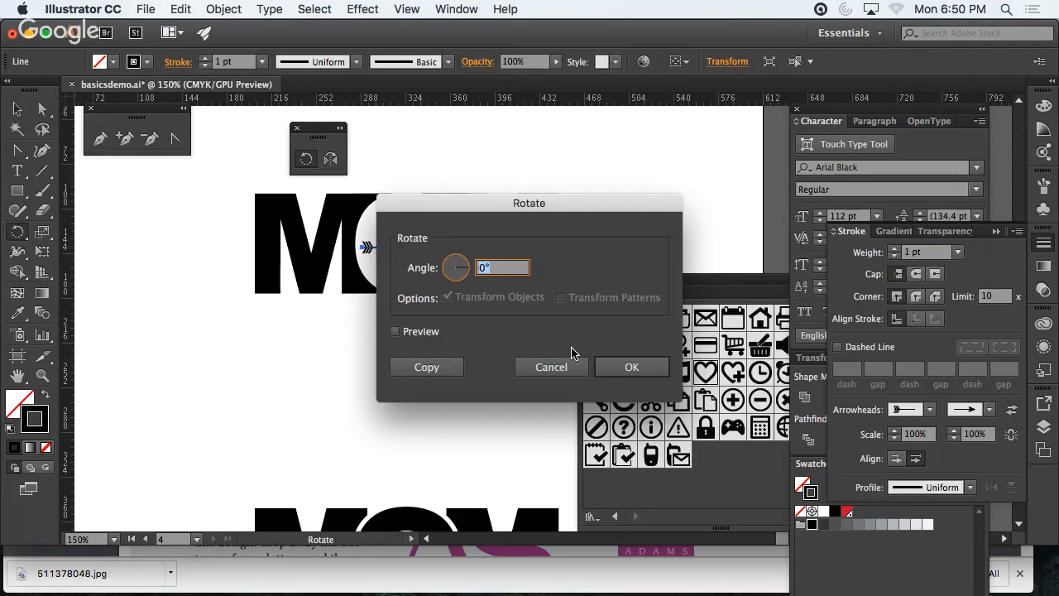
pyautogui.write('45')
pyautogui.press('Return')
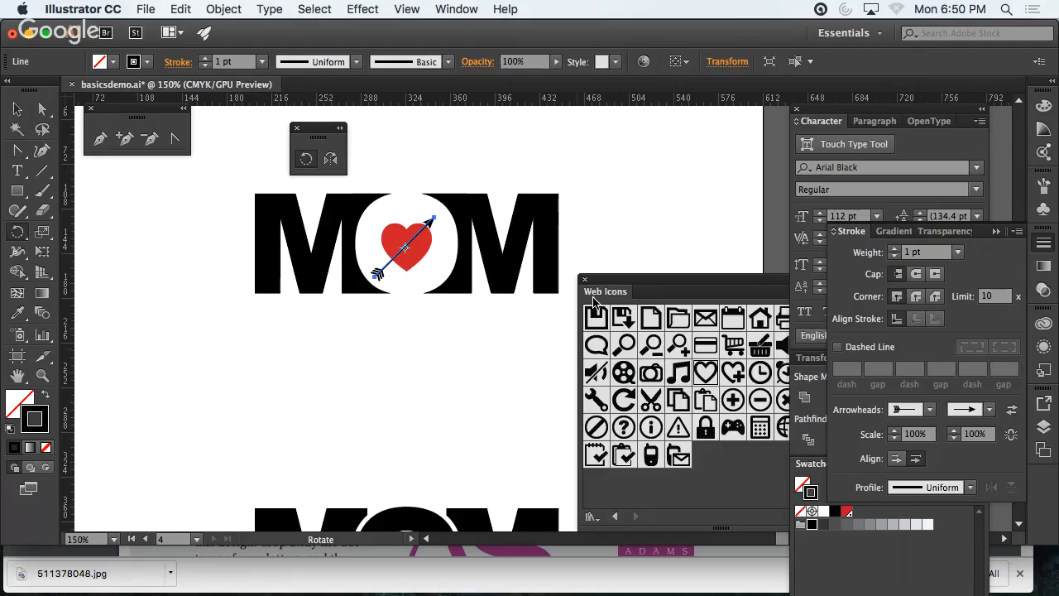
pyautogui.press('v')
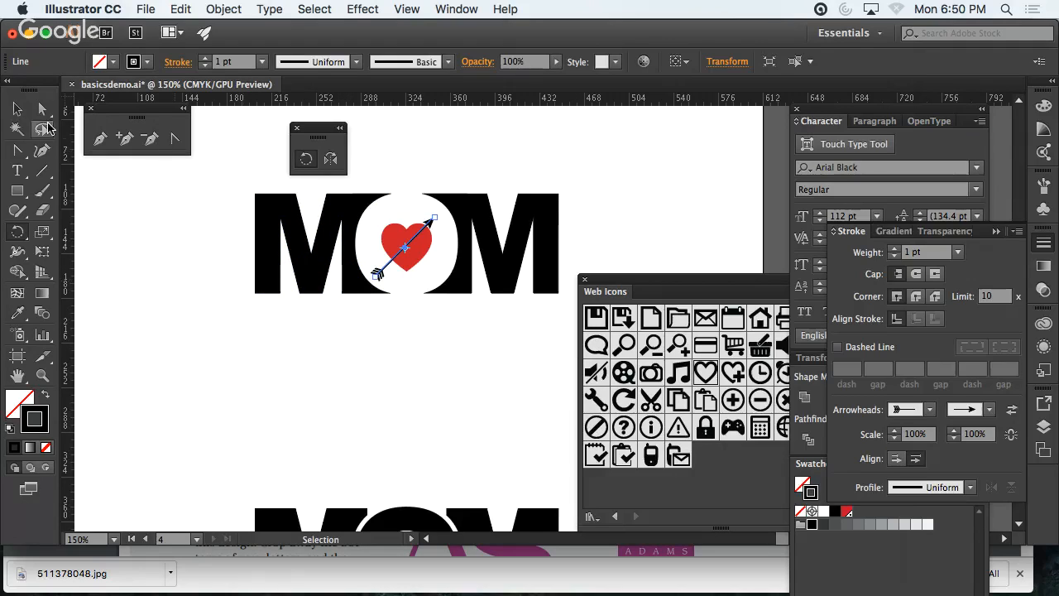
# - Extend the arrow's tip slightly further up along its diagonal, keeping it inside the white O
pyautogui.click(18, 109)
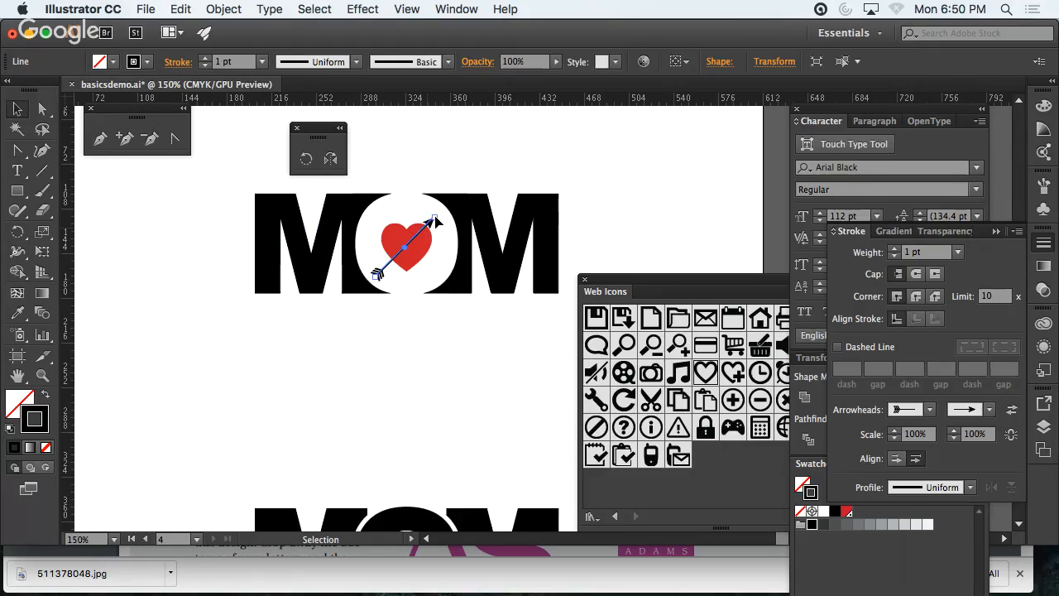
pyautogui.click(43, 108)
pyautogui.click(194, 331)
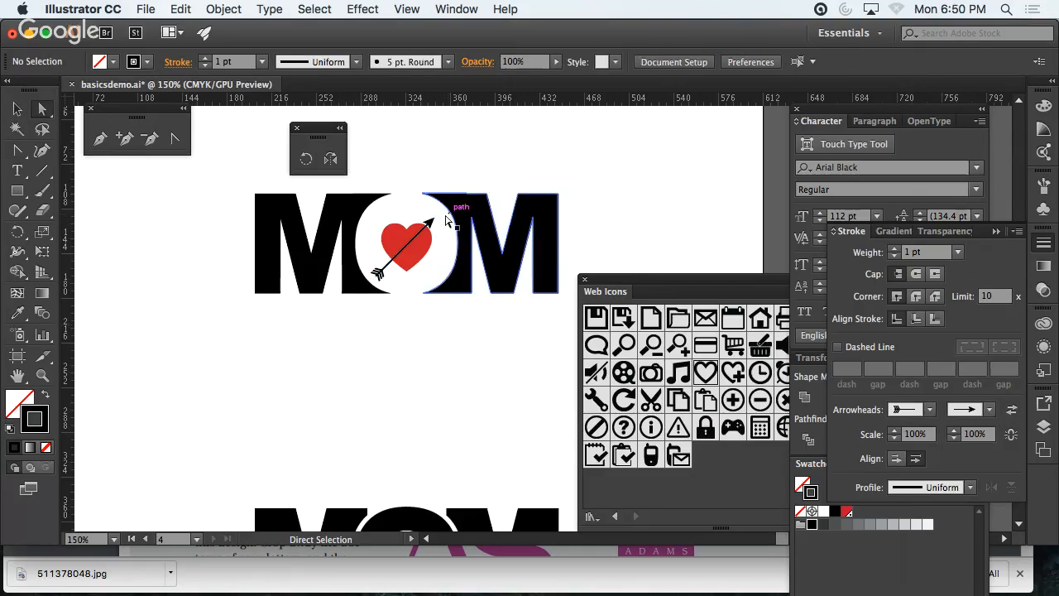
pyautogui.moveTo(433, 221); pyautogui.dragTo(443, 213)
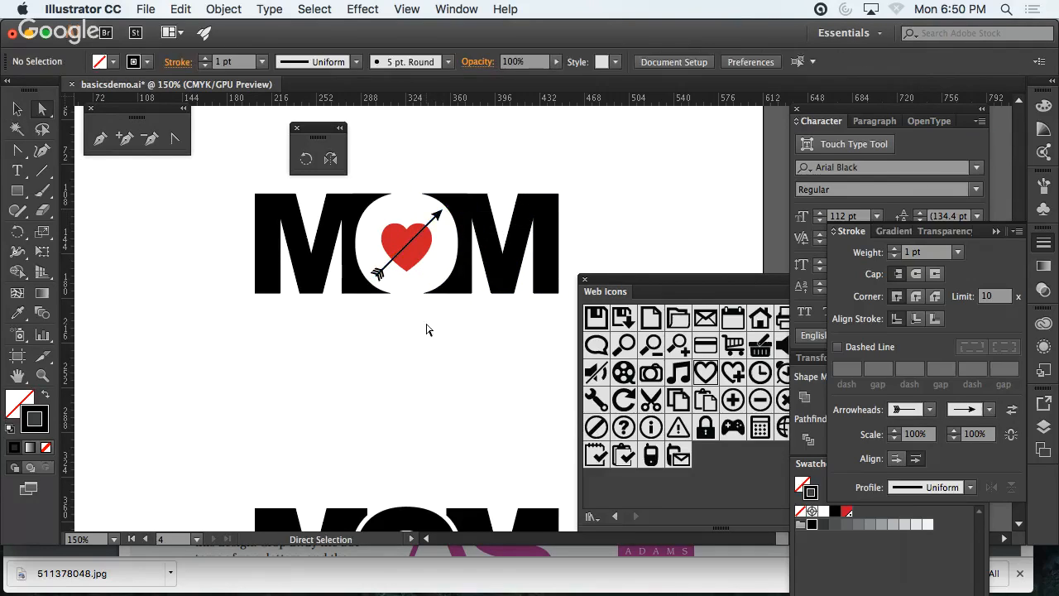
# - Add three anchor points to the arrow's shaft where it crosses the heart, the third between the other two
pyautogui.click(383, 270)
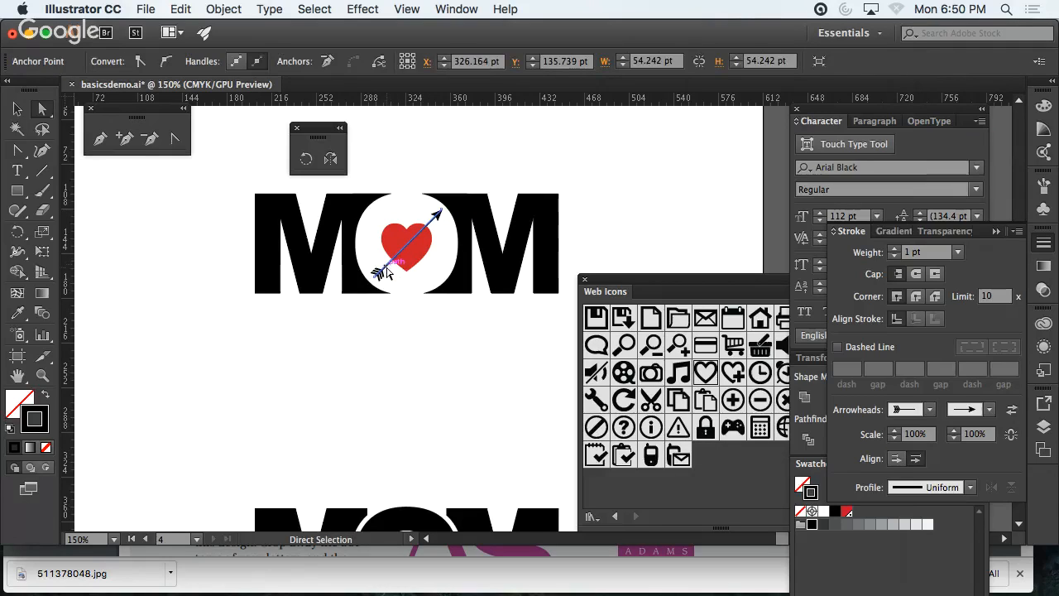
pyautogui.moveTo(17, 151); pyautogui.dragTo(86, 172)
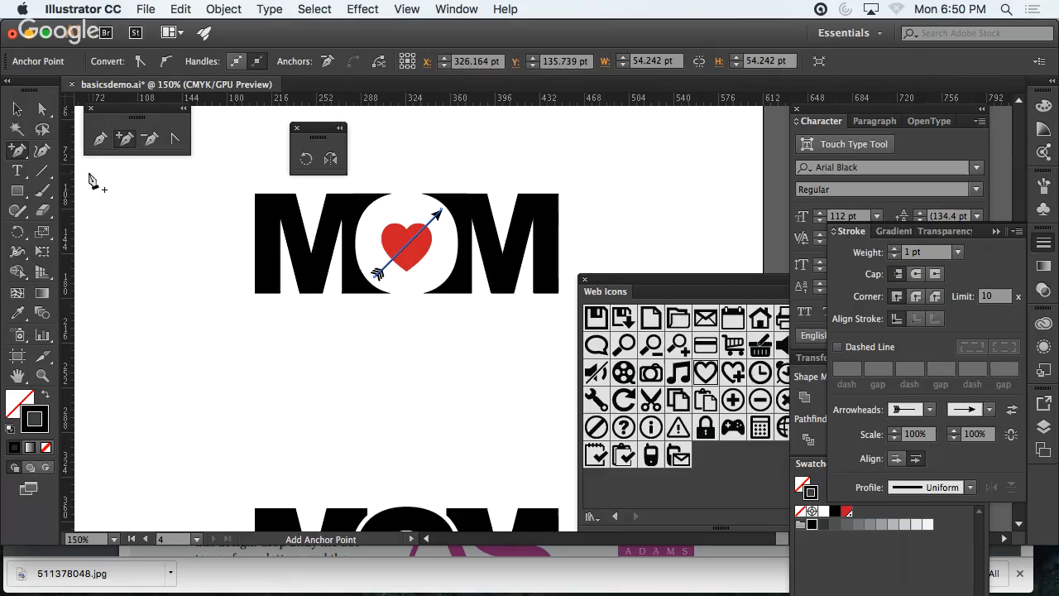
pyautogui.click(416, 239)
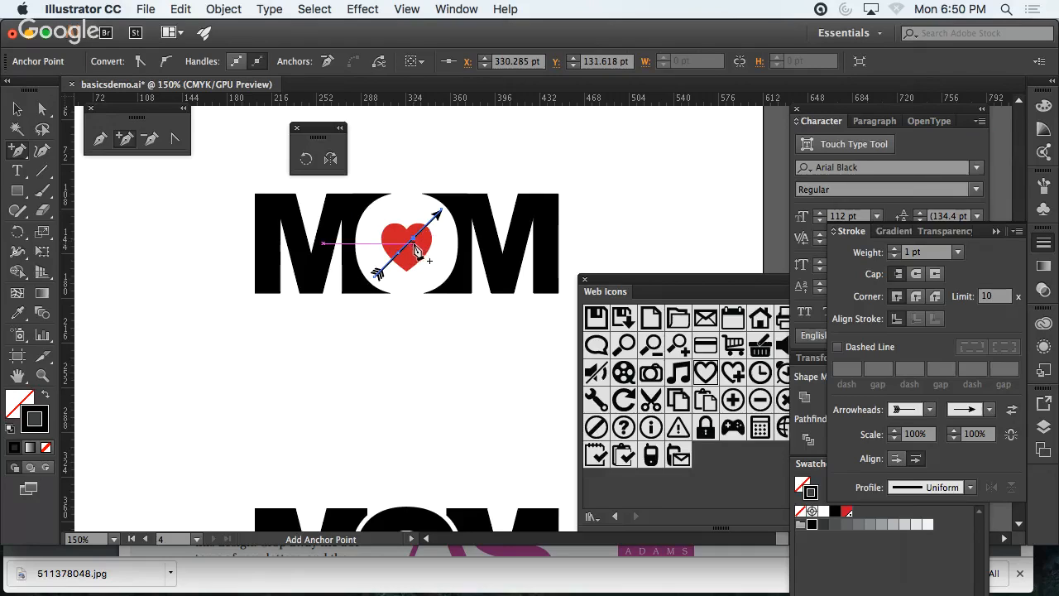
pyautogui.click(43, 108)
pyautogui.click(370, 300)
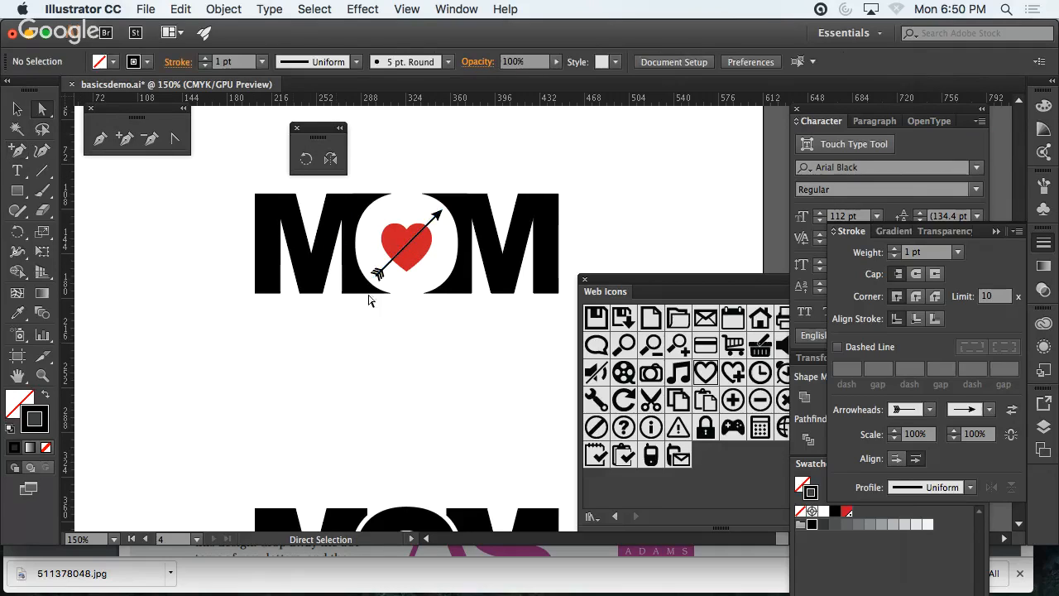
pyautogui.click(407, 250)
pyautogui.click(407, 250)
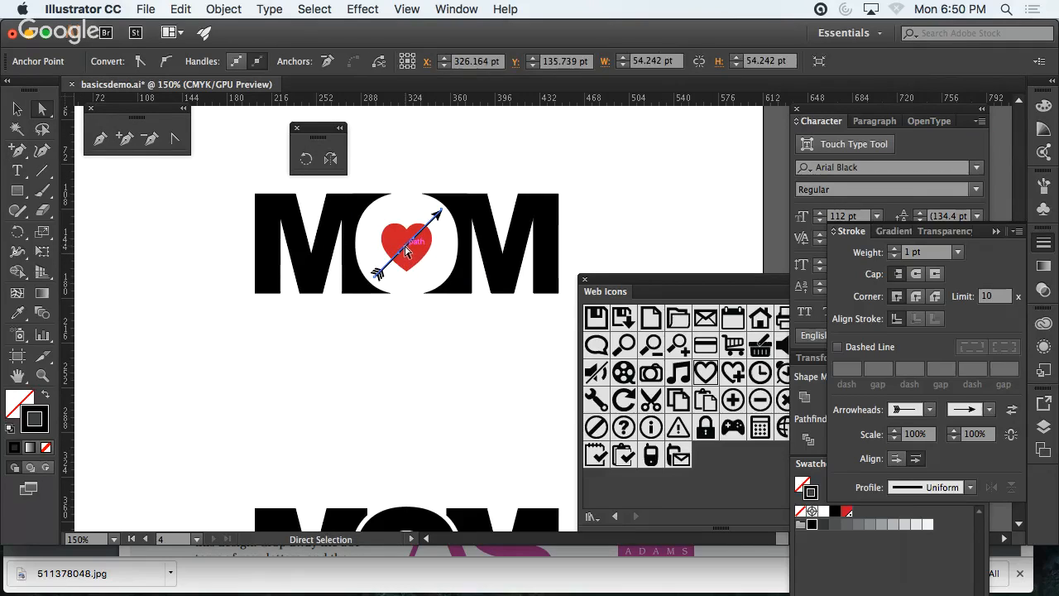
pyautogui.click(125, 138)
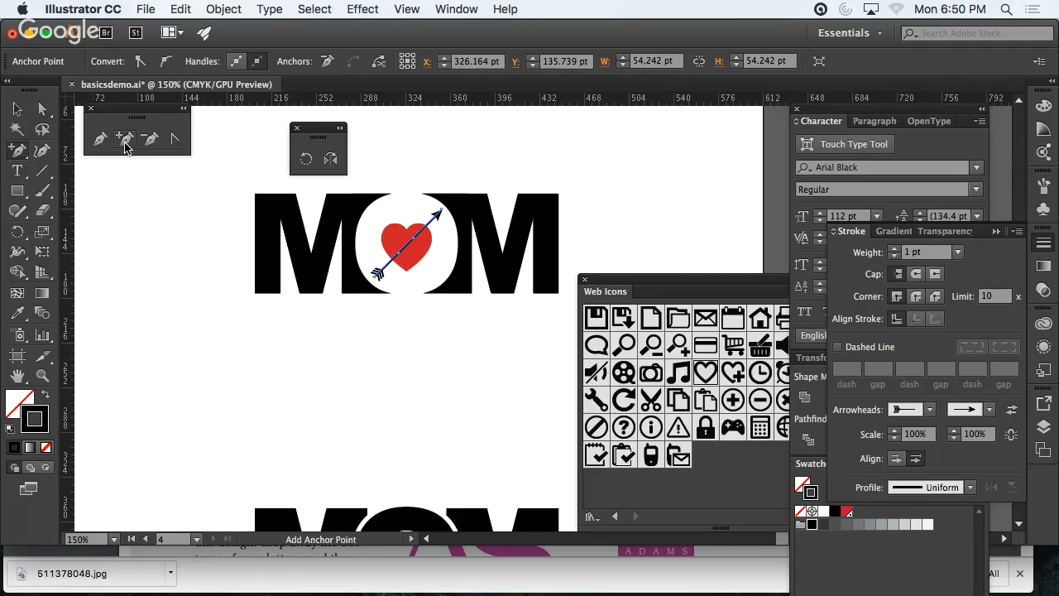
pyautogui.click(407, 253)
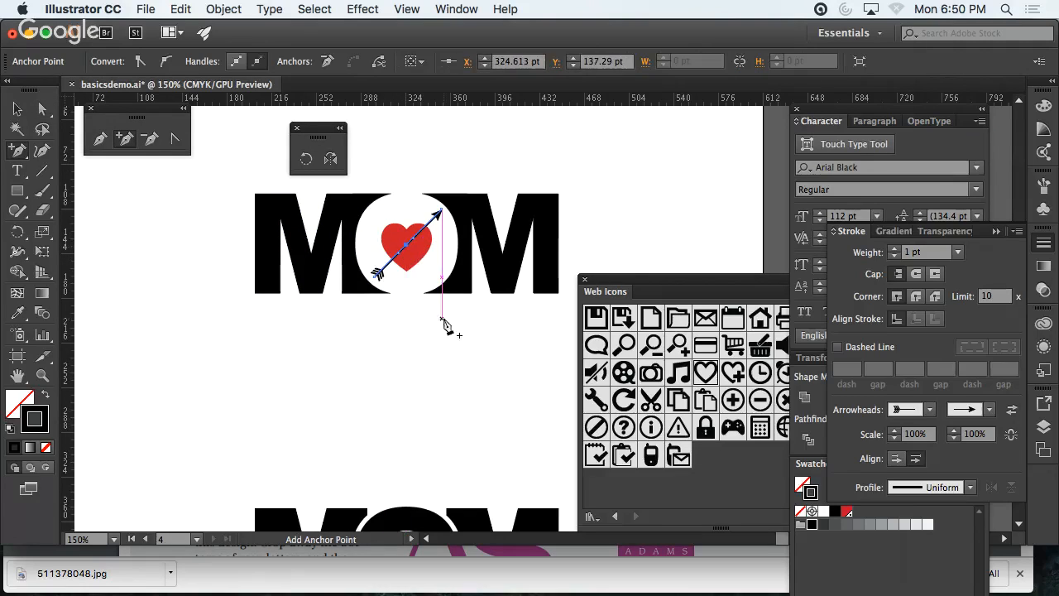
# - Delete the middle anchor point on the arrow's shaft to split the arrow into two separate pieces
pyautogui.press('a')
pyautogui.click(149, 295)
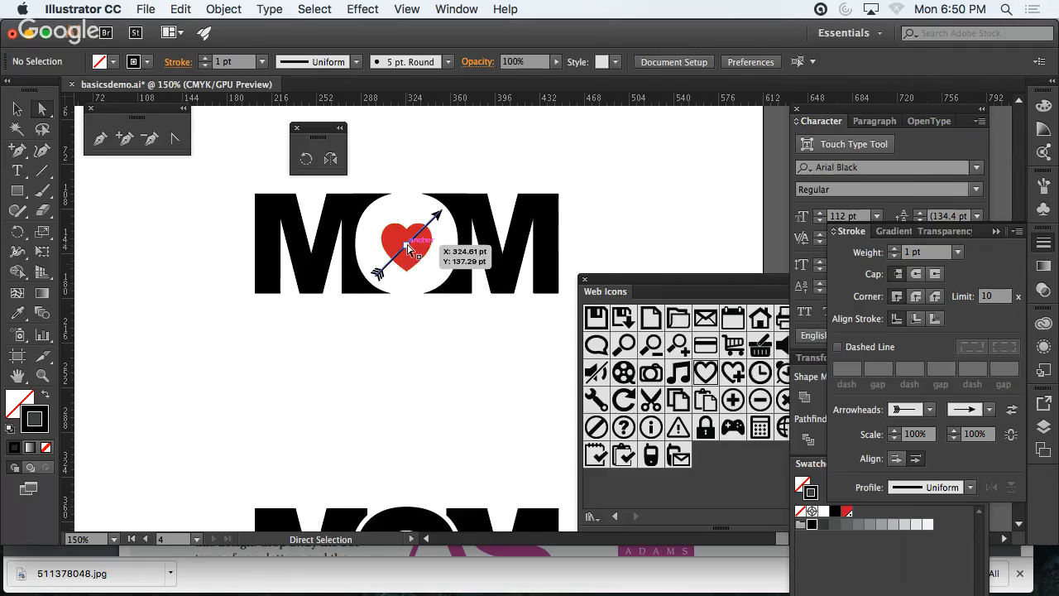
pyautogui.click(406, 244)
pyautogui.press('Delete')
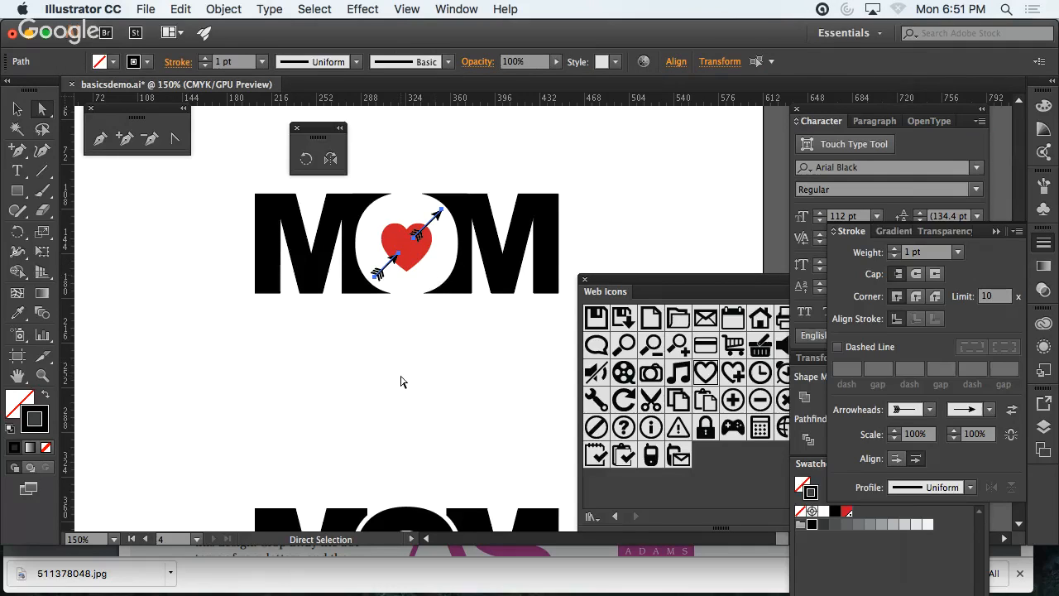
# - Remove the arrowhead from the lower arrow piece, keeping its feathers
pyautogui.click(390, 263)
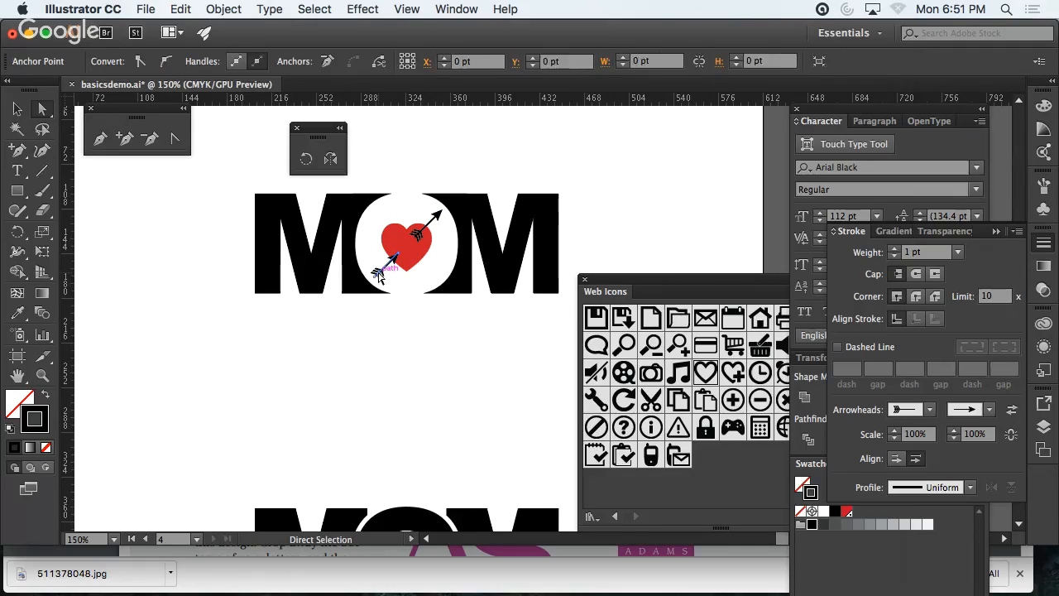
pyautogui.click(992, 412)
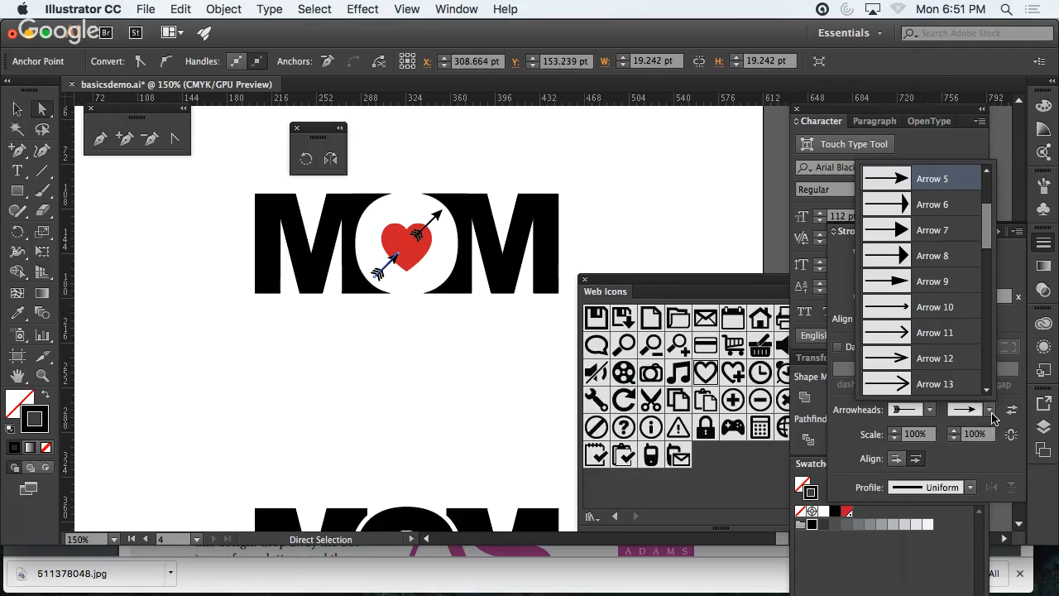
pyautogui.scroll(-9, 987, 260)
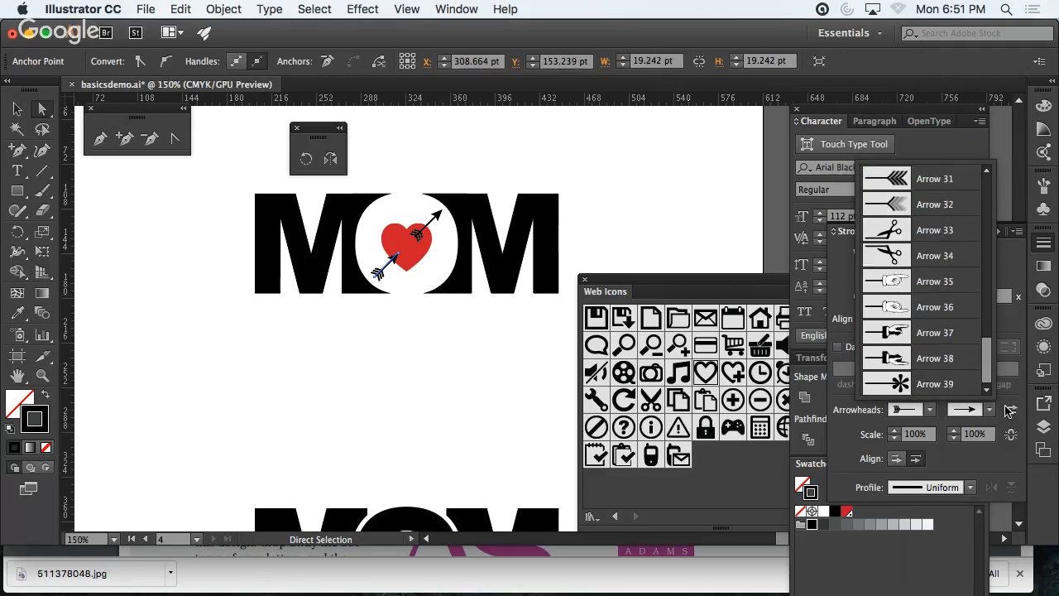
pyautogui.scroll(9, 935, 273)
pyautogui.click(943, 184)
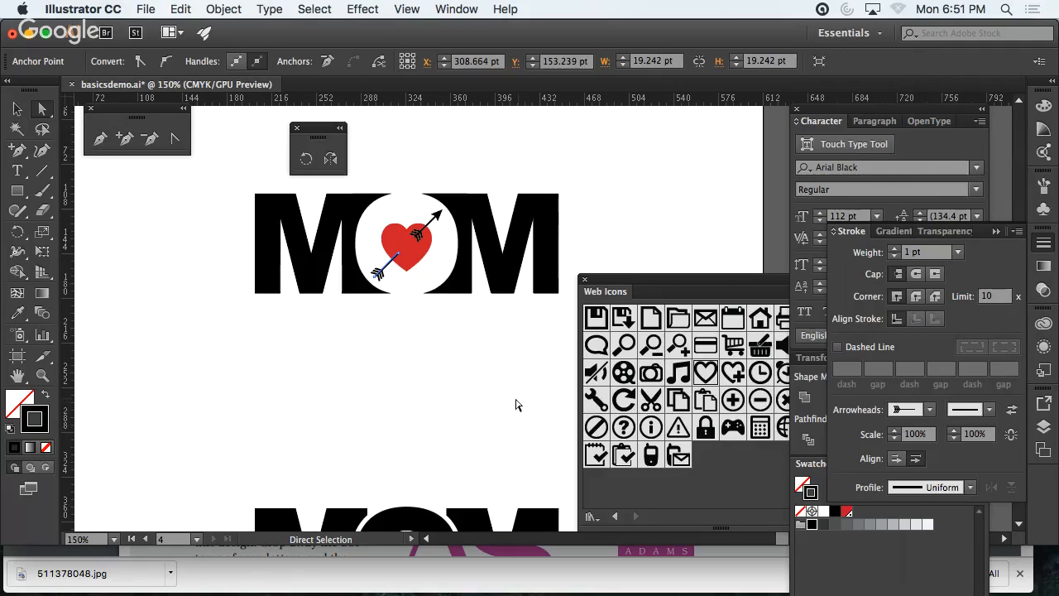
# - Remove the feathers from the upper arrow piece, keeping its arrowhead
pyautogui.click(437, 217)
pyautogui.click(929, 409)
pyautogui.click(927, 171)
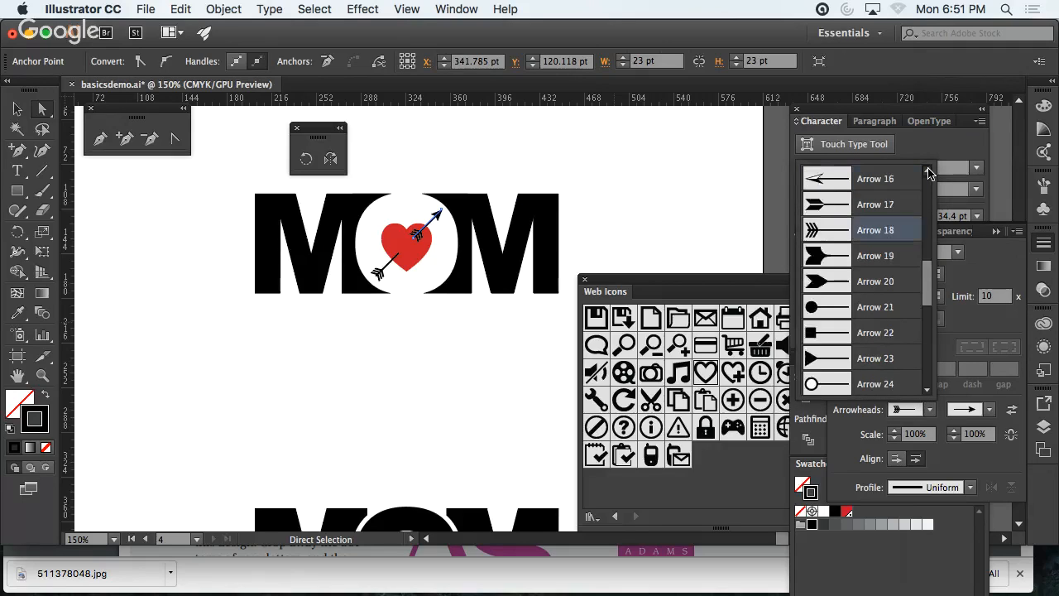
pyautogui.click(928, 171)
pyautogui.click(869, 177)
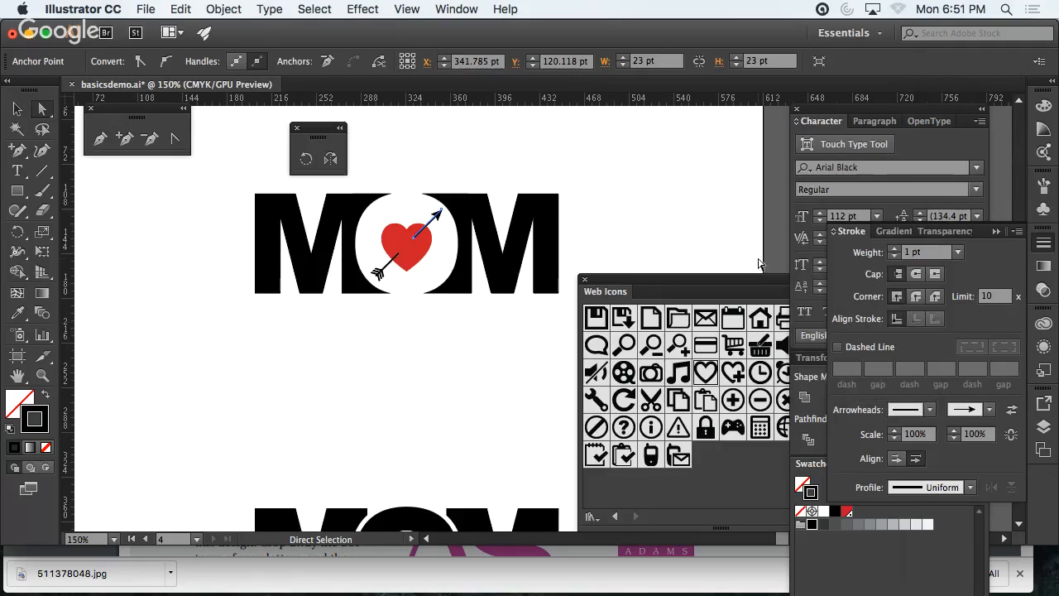
# - Bring the red heart in front of both arrow pieces and clear the selection
pyautogui.click(17, 108)
pyautogui.click(409, 263)
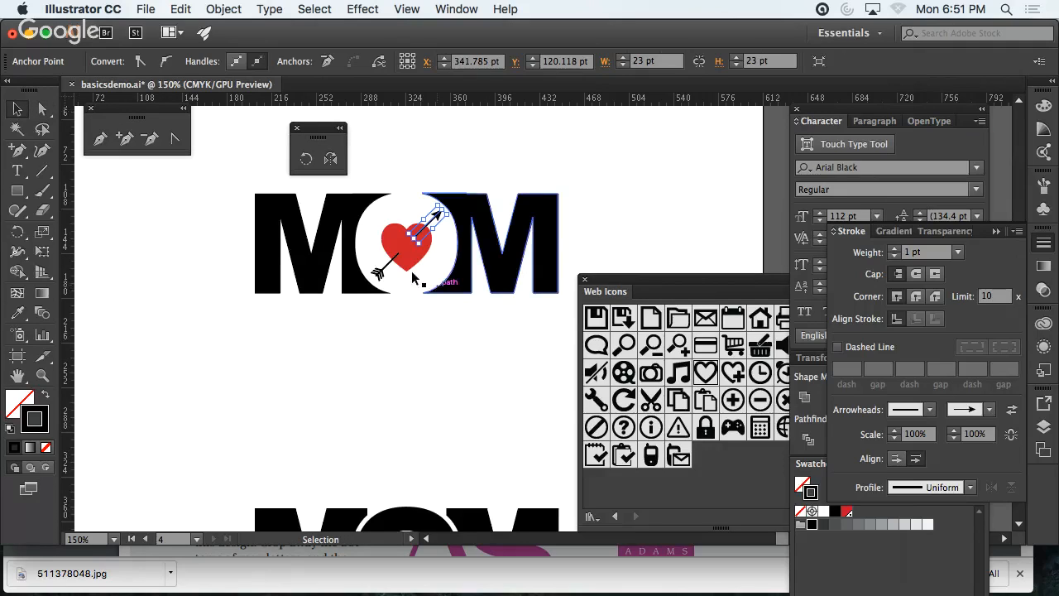
pyautogui.click(408, 263)
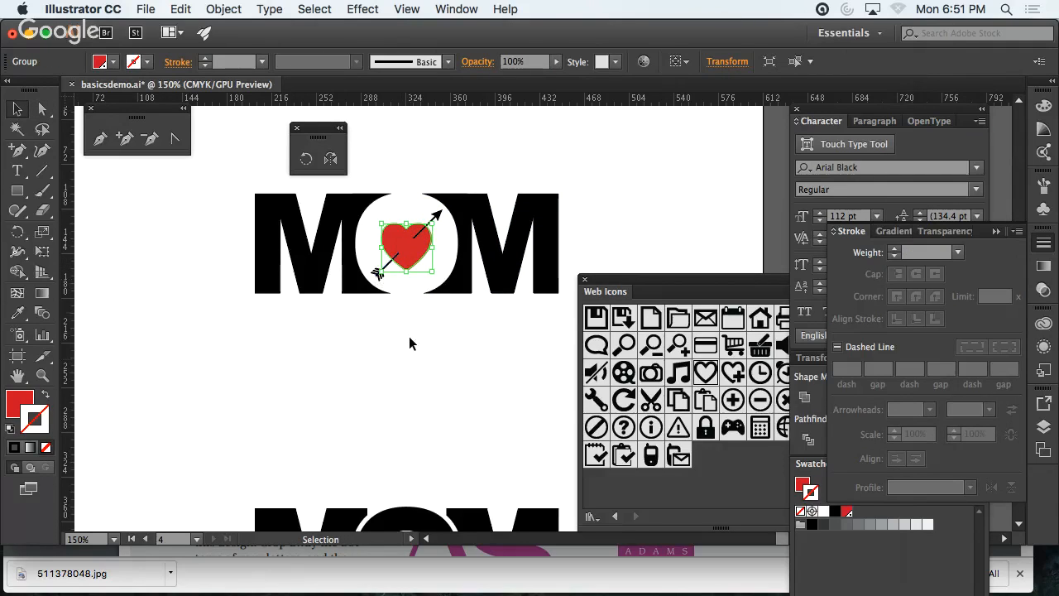
pyautogui.rightClick(436, 214)
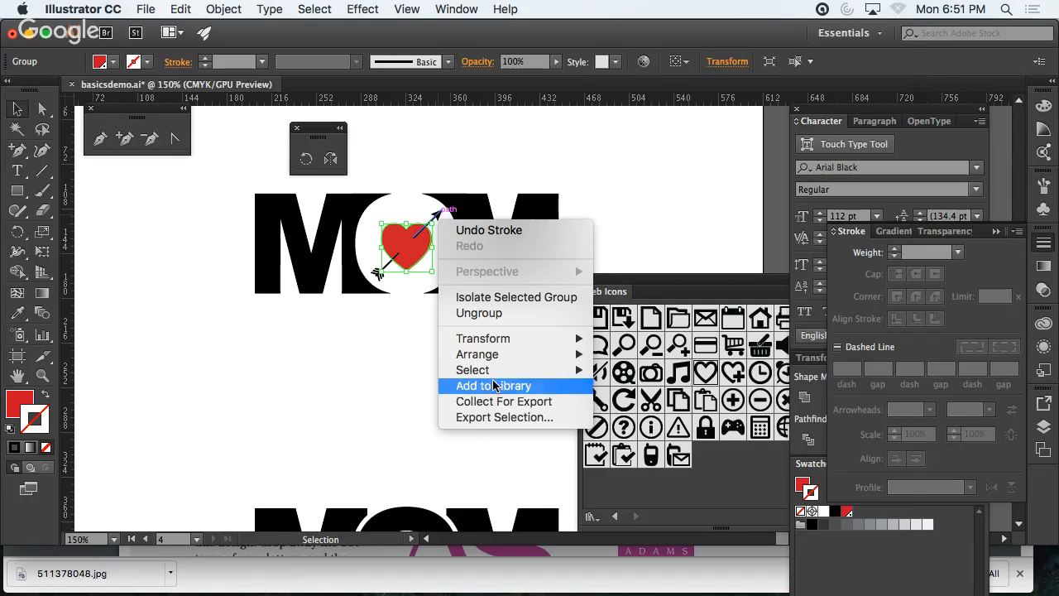
pyautogui.moveTo(488, 354)
pyautogui.click(641, 355)
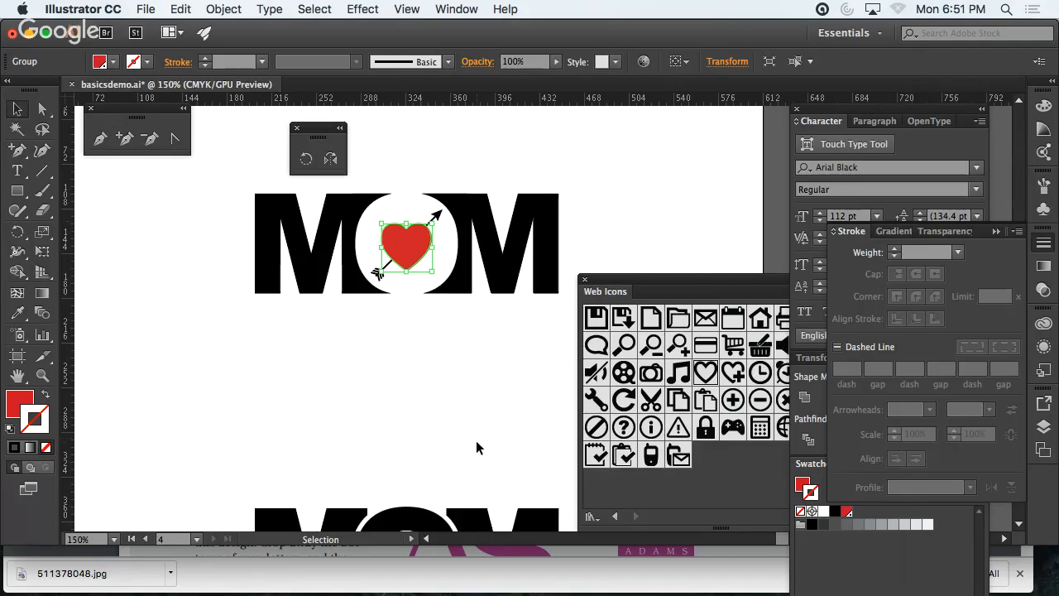
pyautogui.click(477, 441)
# - Select the upper arrow piece, and close the Web Icons symbol library while keeping the Stroke options open
pyautogui.click(439, 213)
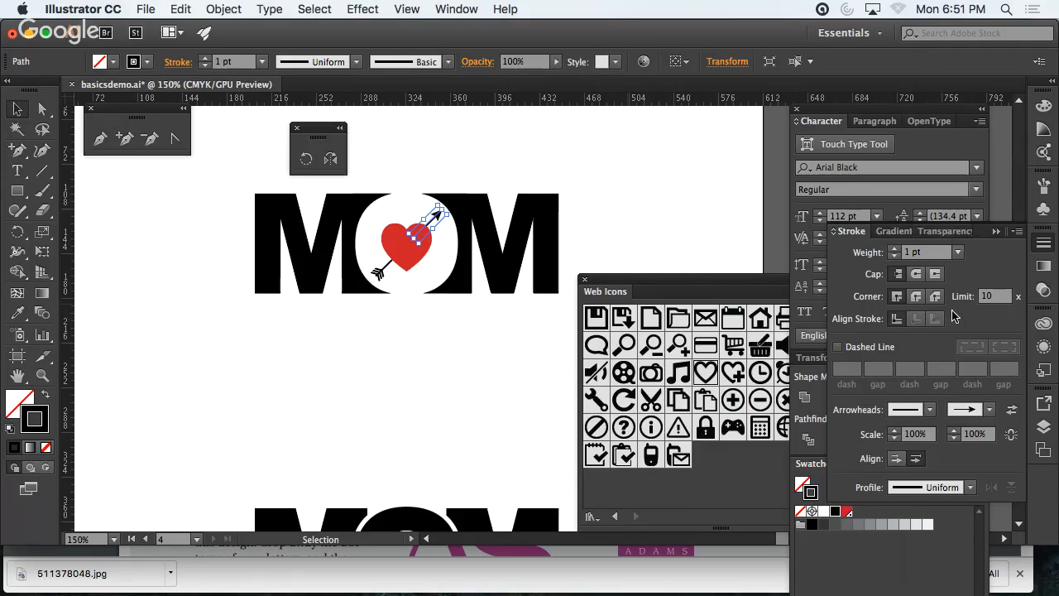
pyautogui.click(927, 554)
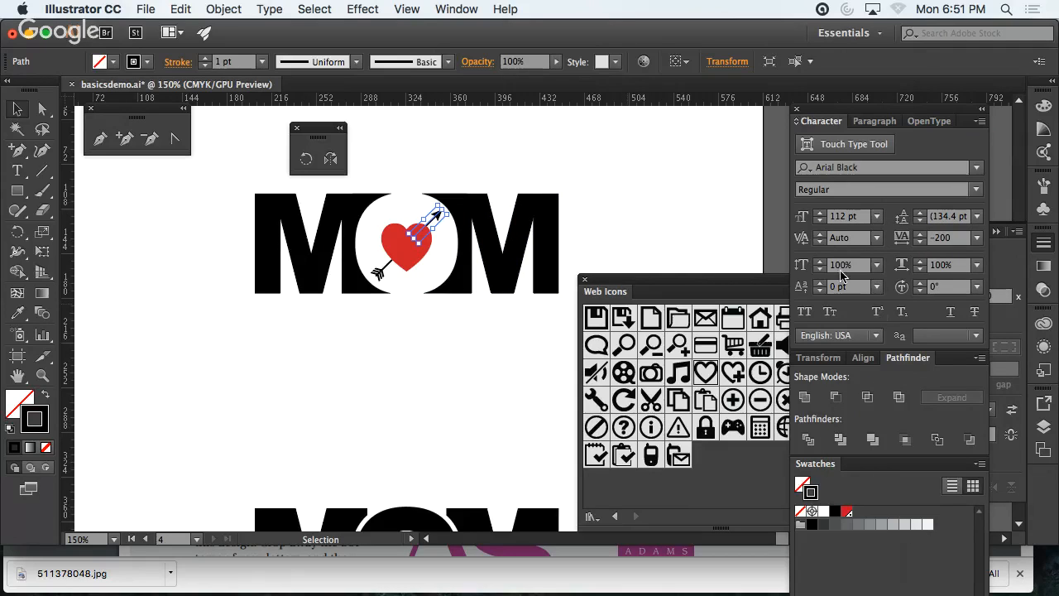
pyautogui.click(586, 279)
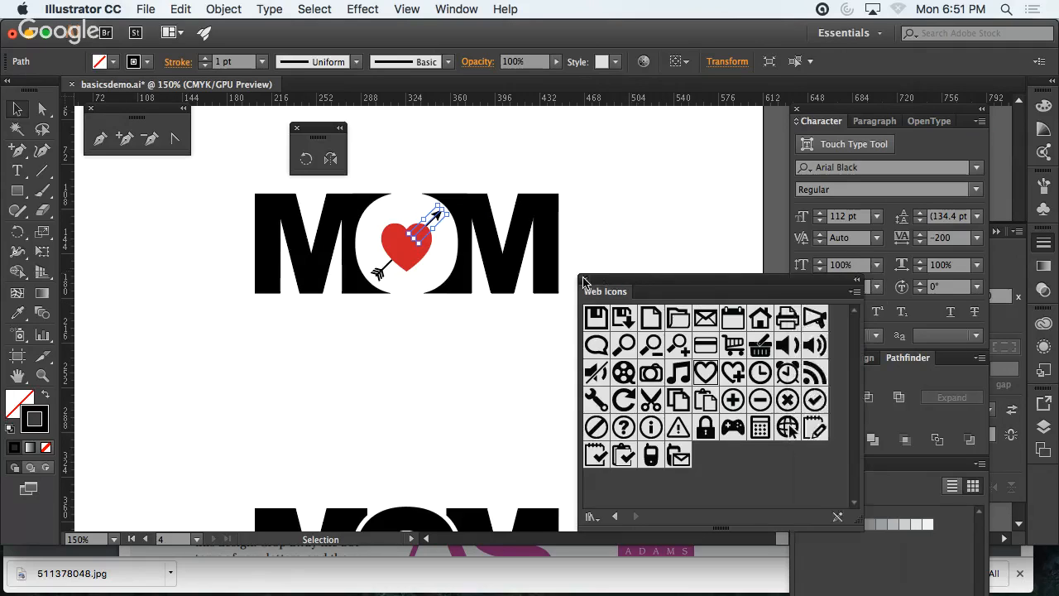
pyautogui.click(1009, 276)
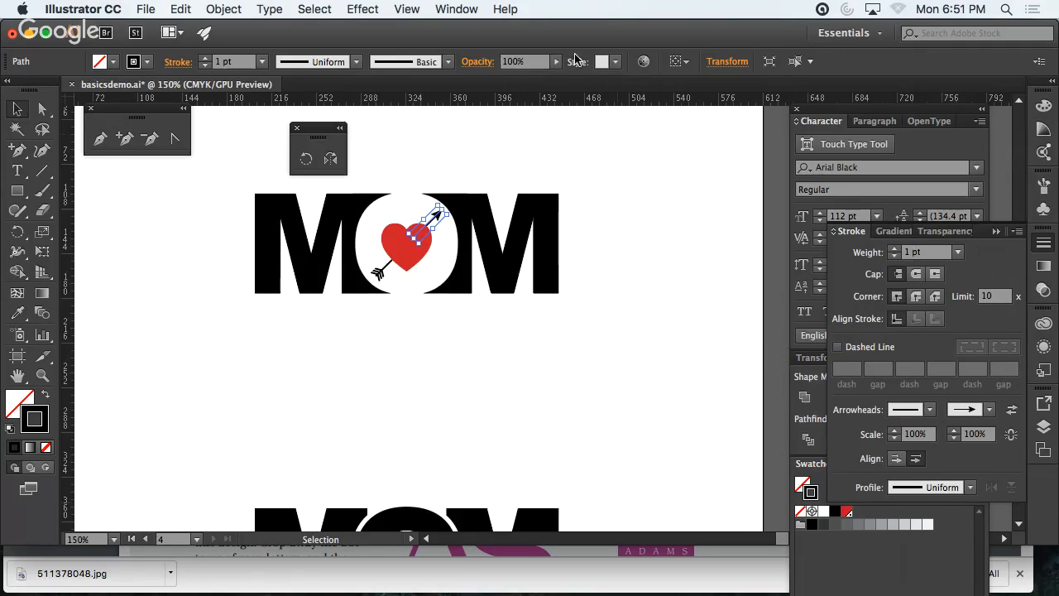
# - Show the document's layers, collapse the contents of Layer 1, and clear the selection
pyautogui.click(437, 8)
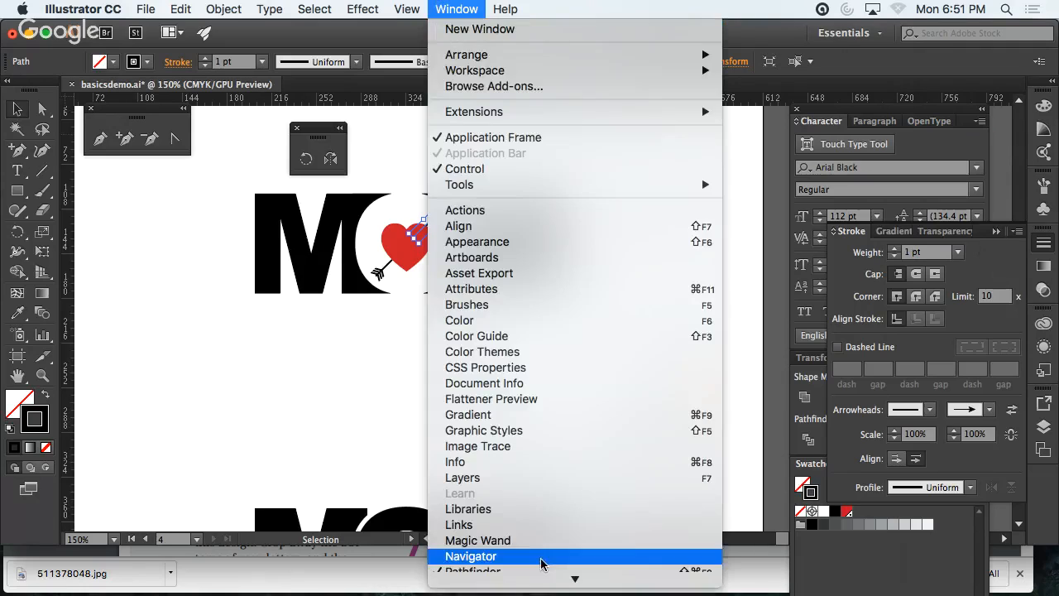
pyautogui.click(540, 482)
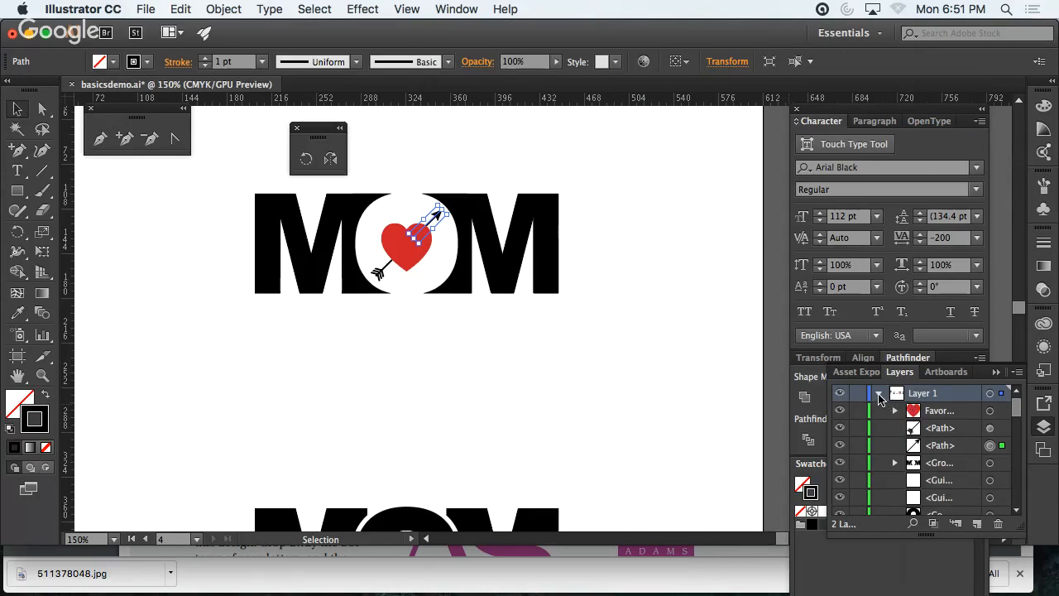
pyautogui.click(879, 396)
pyautogui.click(608, 445)
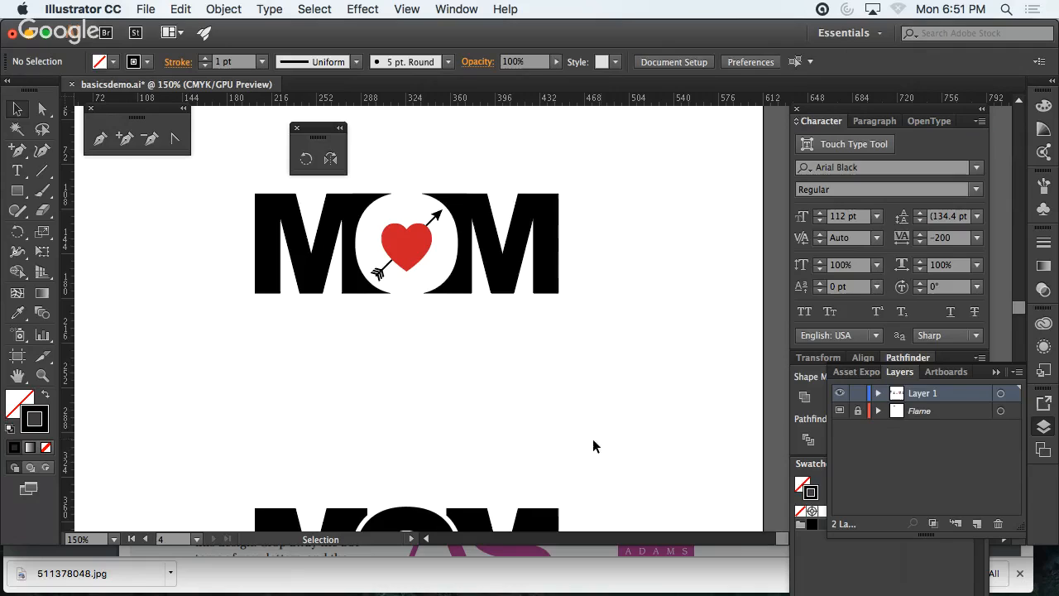
# - Bring the upper arrow piece with the arrowhead to the front of the red heart and clear the selection
pyautogui.click(433, 217)
pyautogui.rightClick(434, 218)
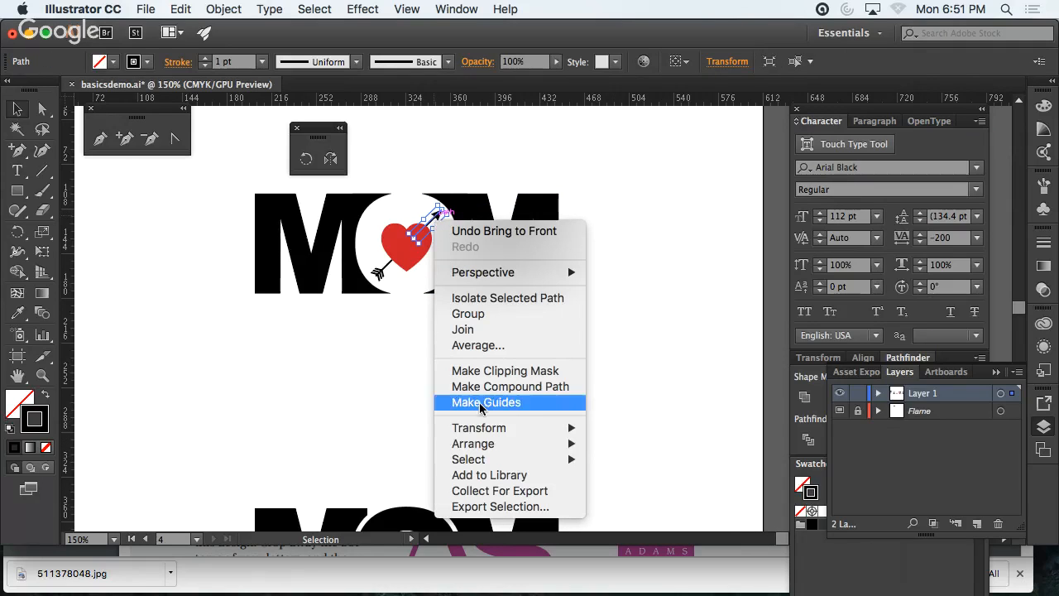
pyautogui.moveTo(474, 444)
pyautogui.click(637, 440)
pyautogui.click(406, 424)
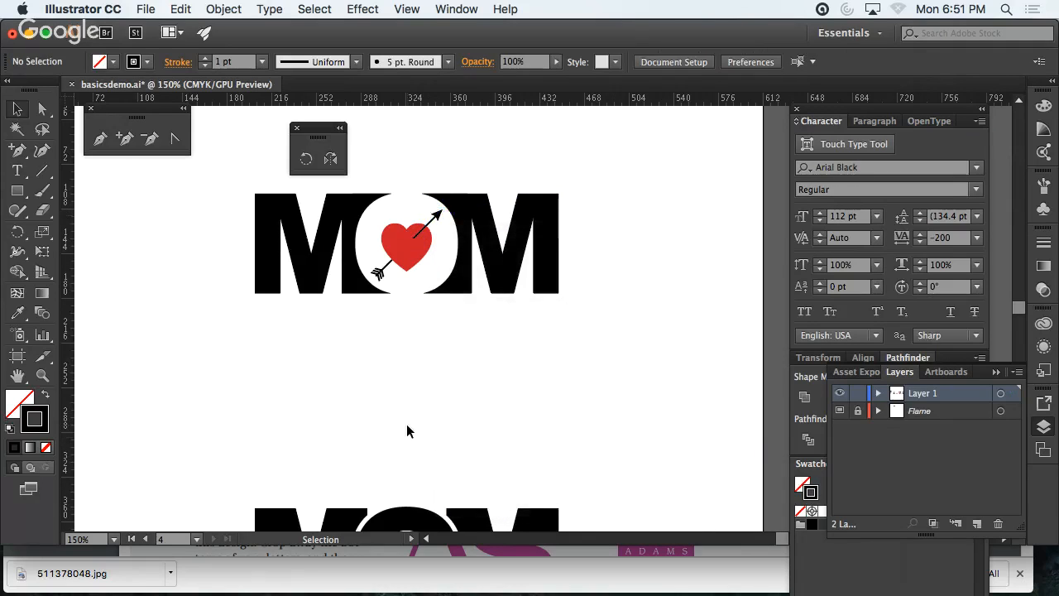
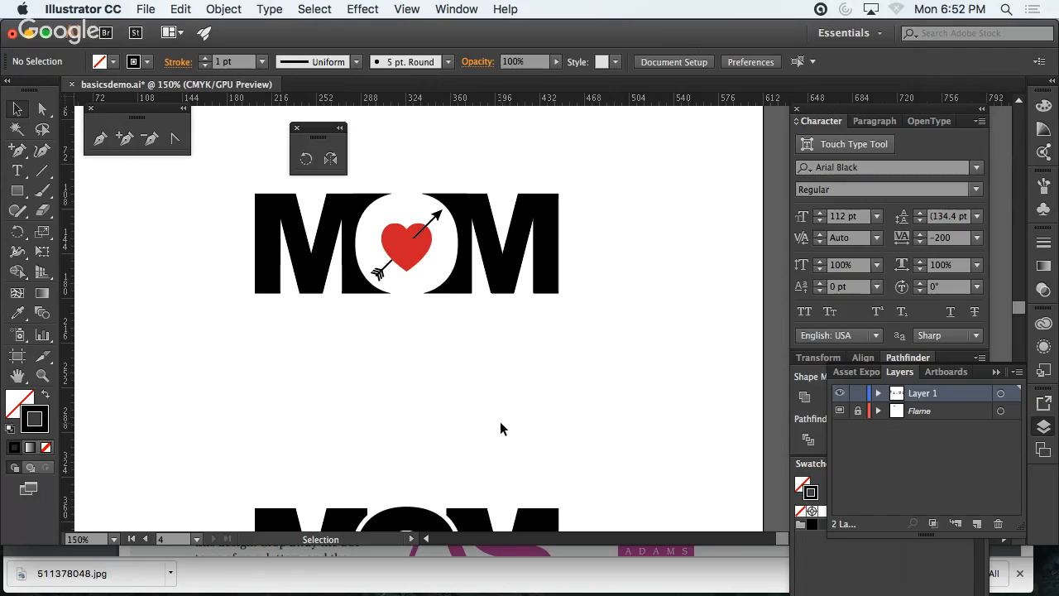
# - Review the finished MOM logotypes alongside the RED BIG and flame artboards at 50% zoom
pyautogui.press('a')
pyautogui.press('super+minus')
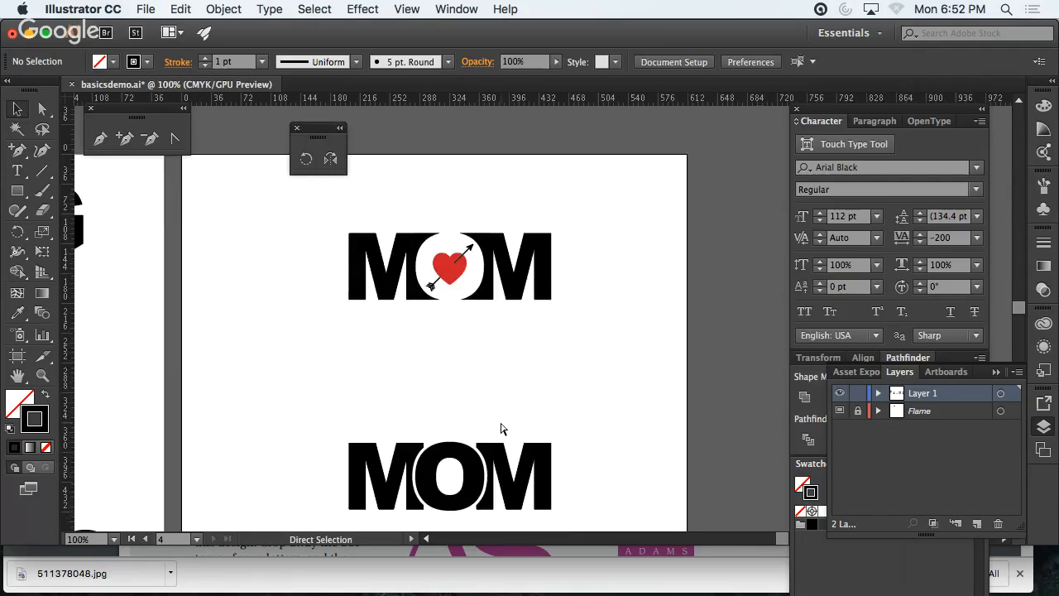
pyautogui.press('super+minus')
pyautogui.press('super+minus')
pyautogui.press('v')
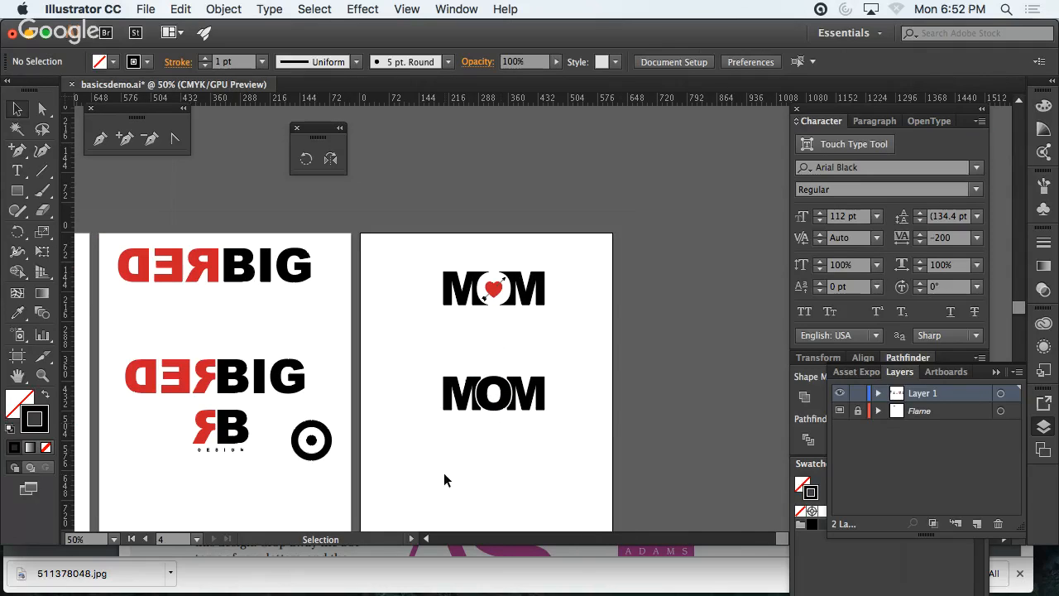
pyautogui.press('space')
pyautogui.moveTo(443, 477); pyautogui.dragTo(695, 391)
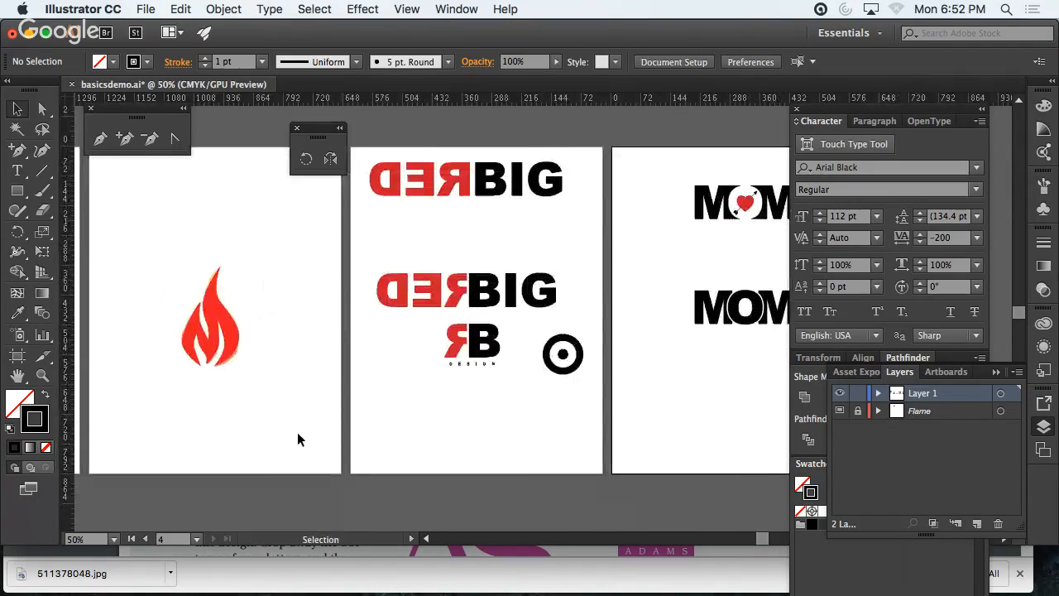
pyautogui.press('space')
pyautogui.moveTo(297, 440); pyautogui.dragTo(312, 455)
pyautogui.press('space')
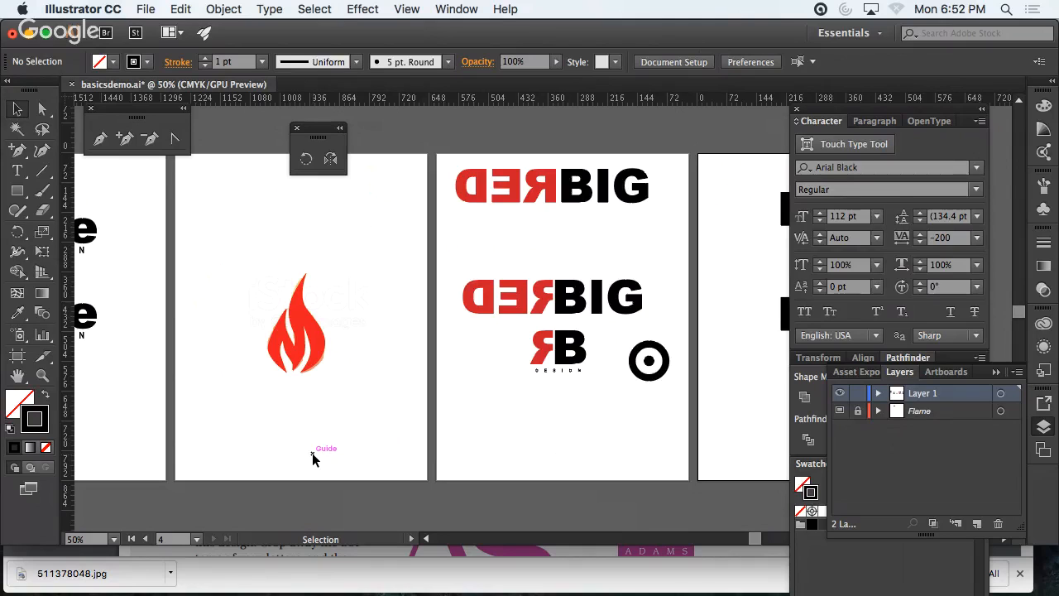
# - Switch to the Google Hangouts window in Chrome and stop the live broadcast
pyautogui.moveTo(403, 592)
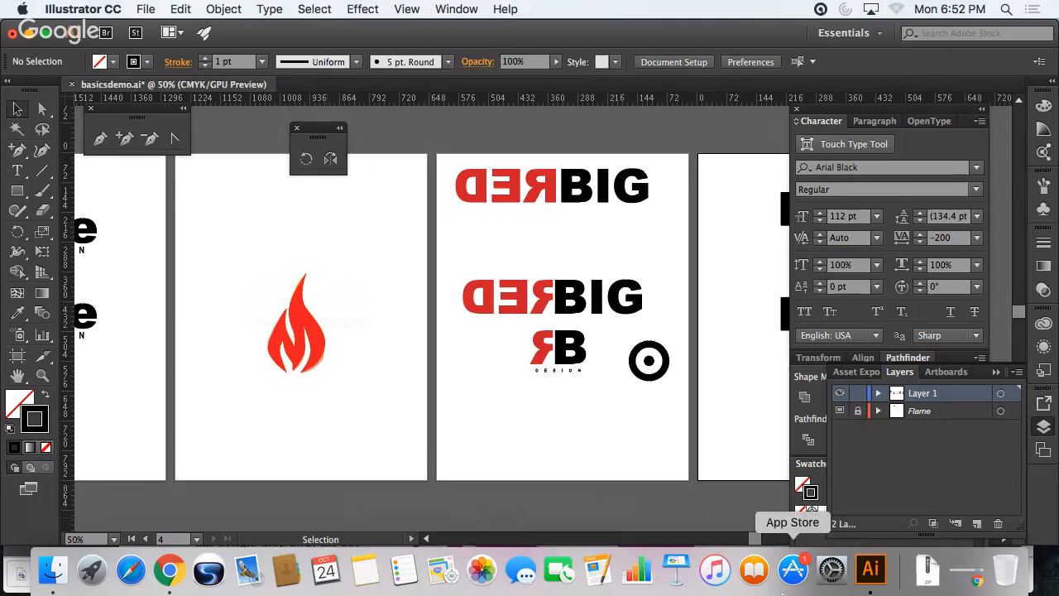
pyautogui.click(168, 585)
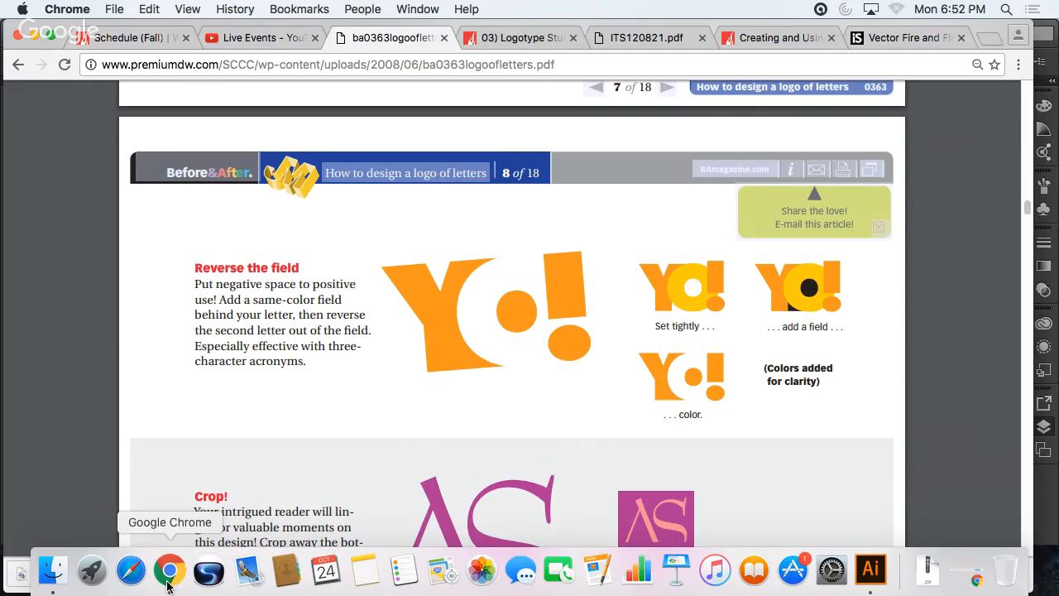
pyautogui.click(414, 8)
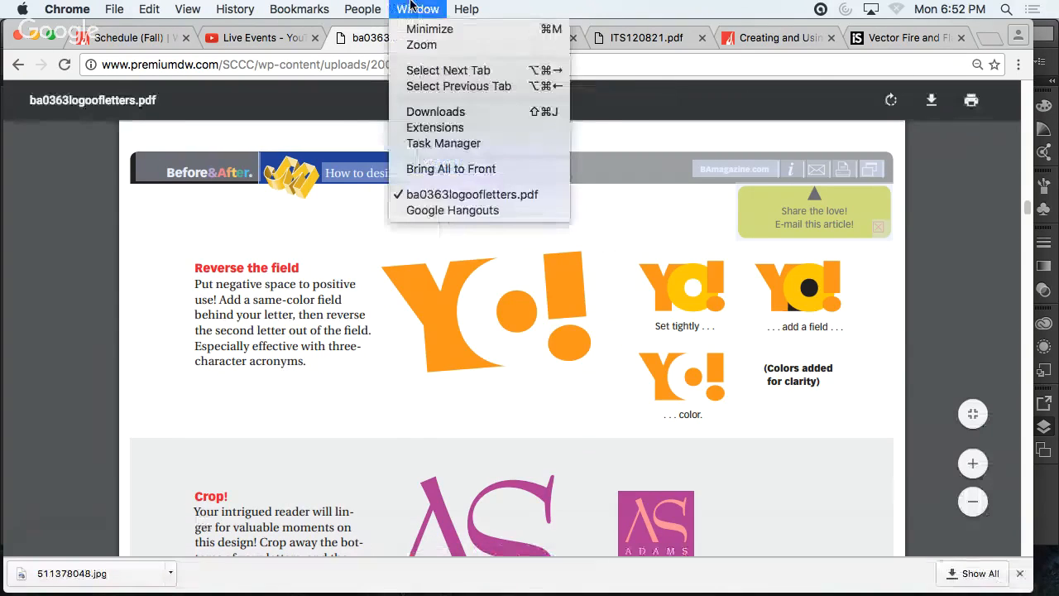
pyautogui.click(487, 211)
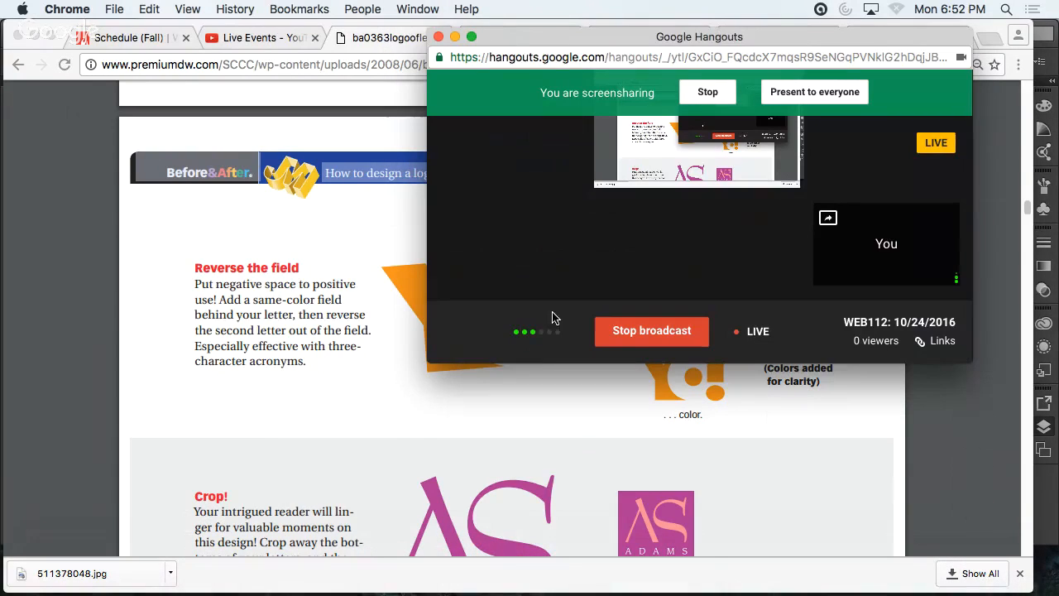
pyautogui.click(634, 331)
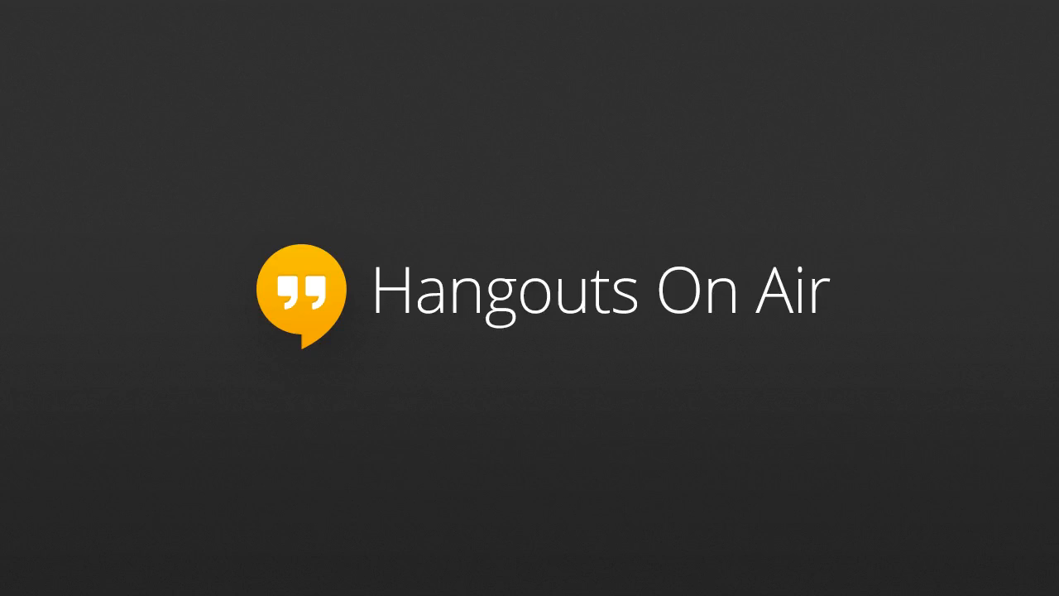